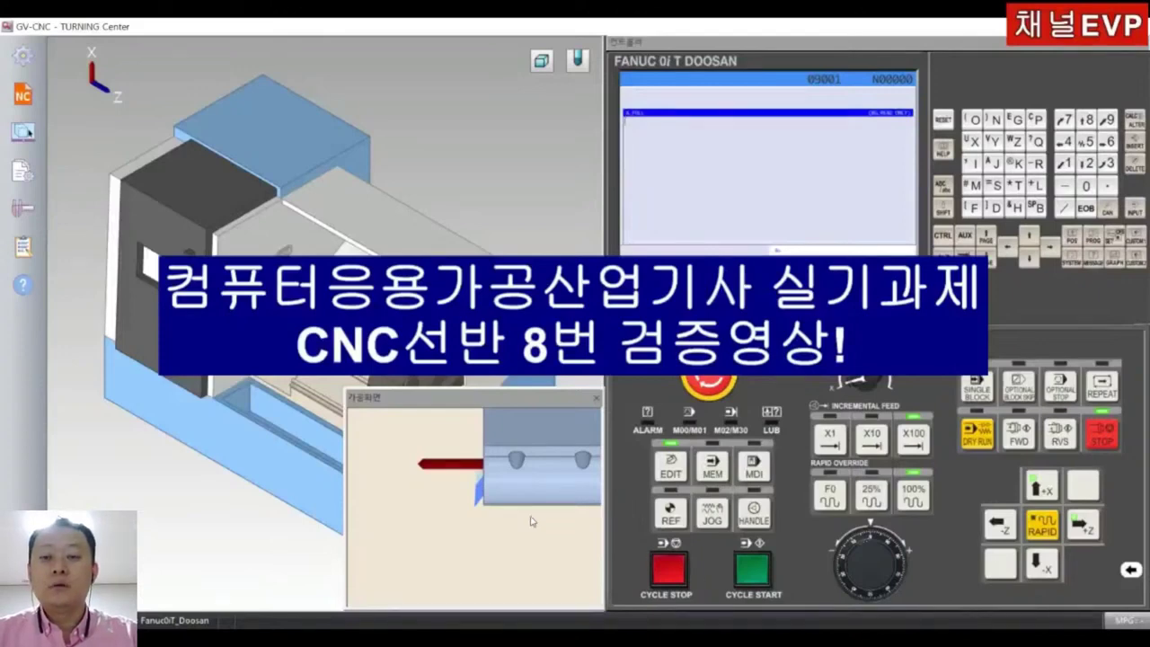
Open 메인설정 from the gear menu on its 공구 설정 page listing the turret tools
{"action": "left_click", "coordinate": [22, 56]}
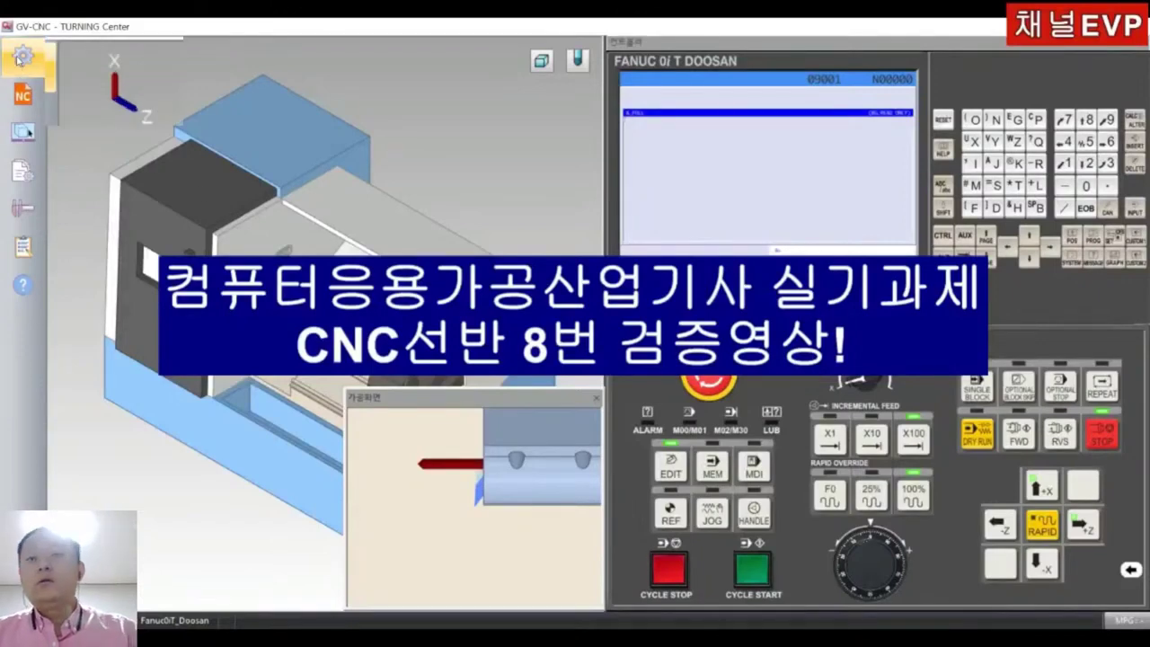
{"action": "left_click", "coordinate": [112, 67]}
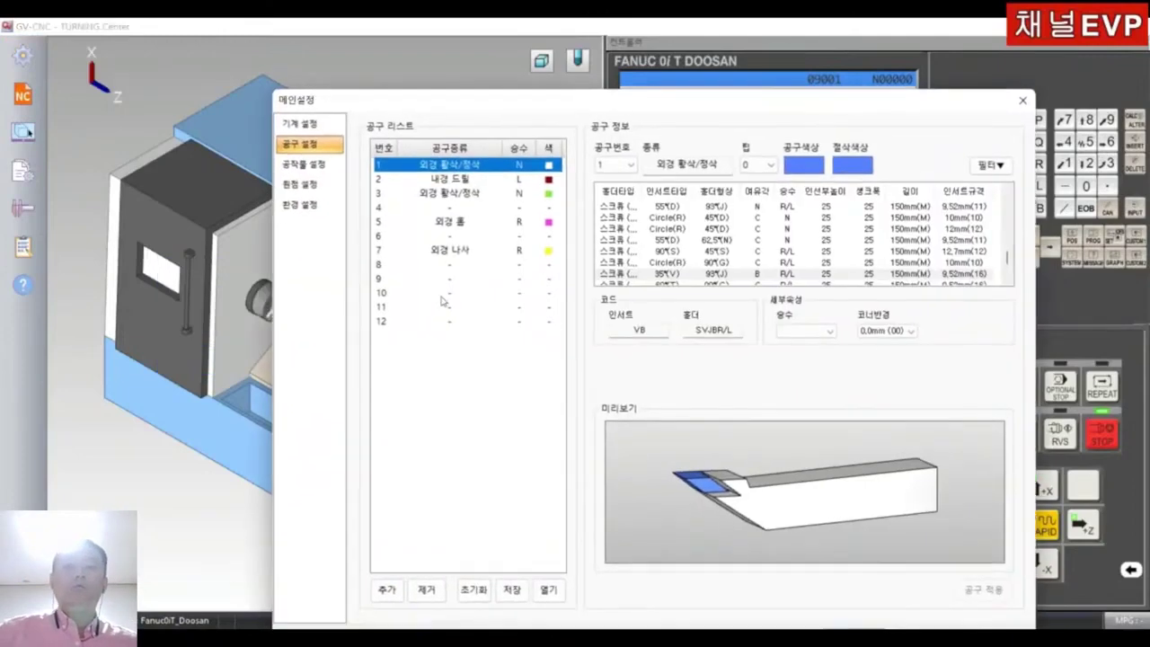
Make slot 4 a 내경 드릴 with 20 mm cutting and holder diameters and 80 mm protrusion, applied
{"action": "left_click", "coordinate": [459, 181]}
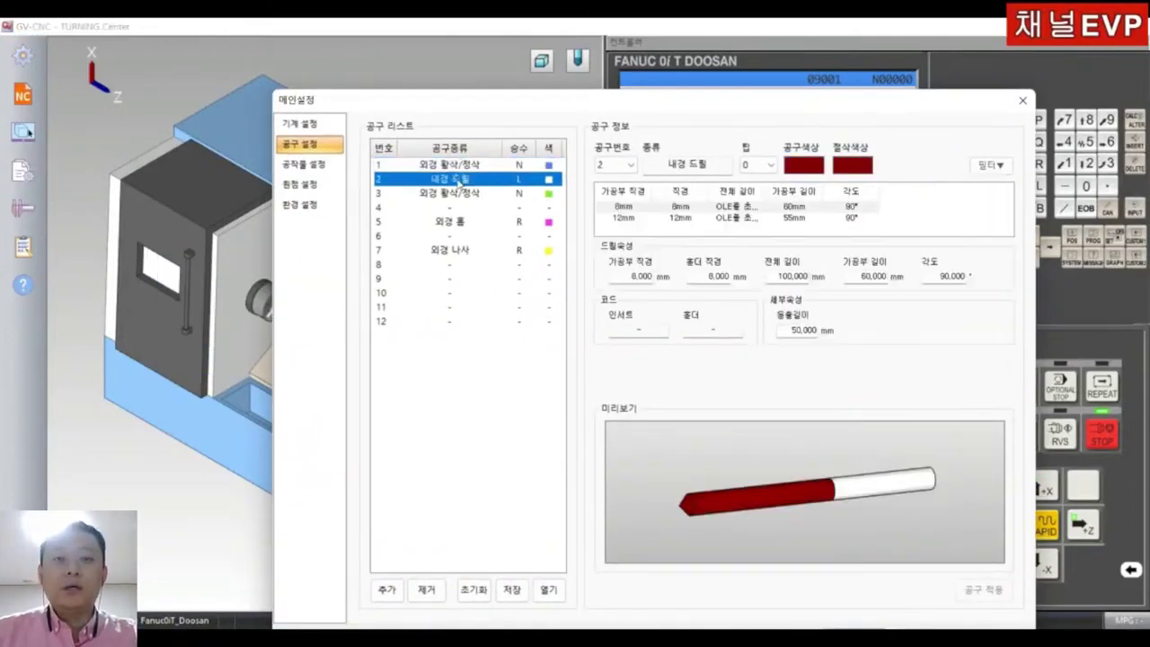
{"action": "left_click", "coordinate": [477, 195]}
{"action": "left_click", "coordinate": [446, 208]}
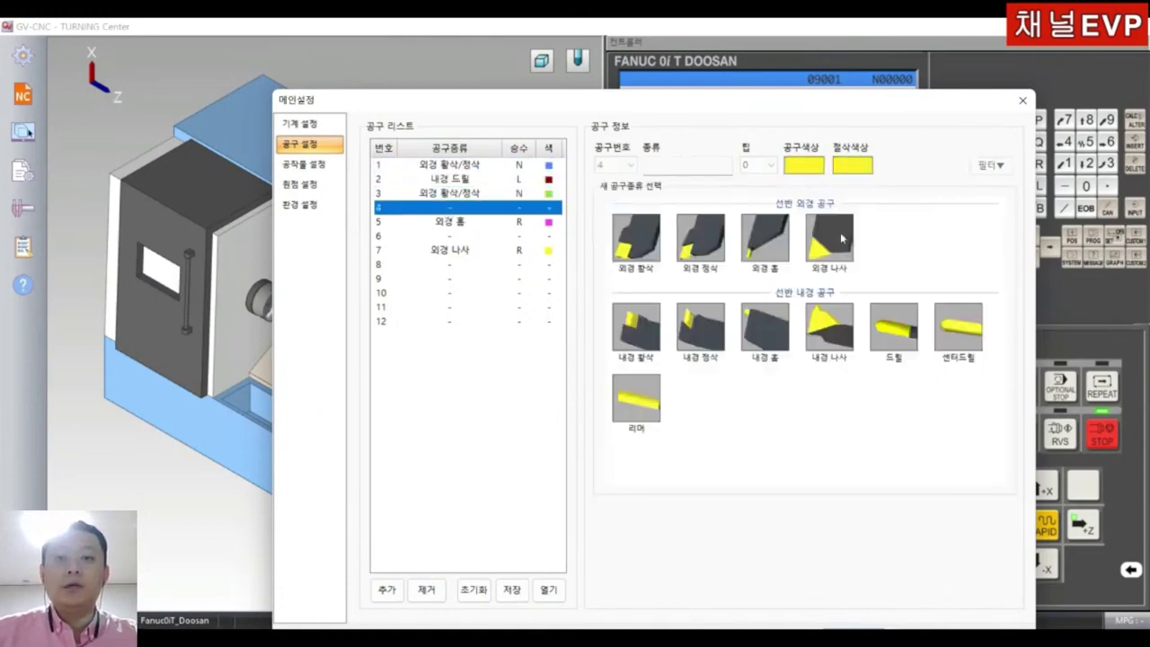
{"action": "left_click", "coordinate": [890, 327]}
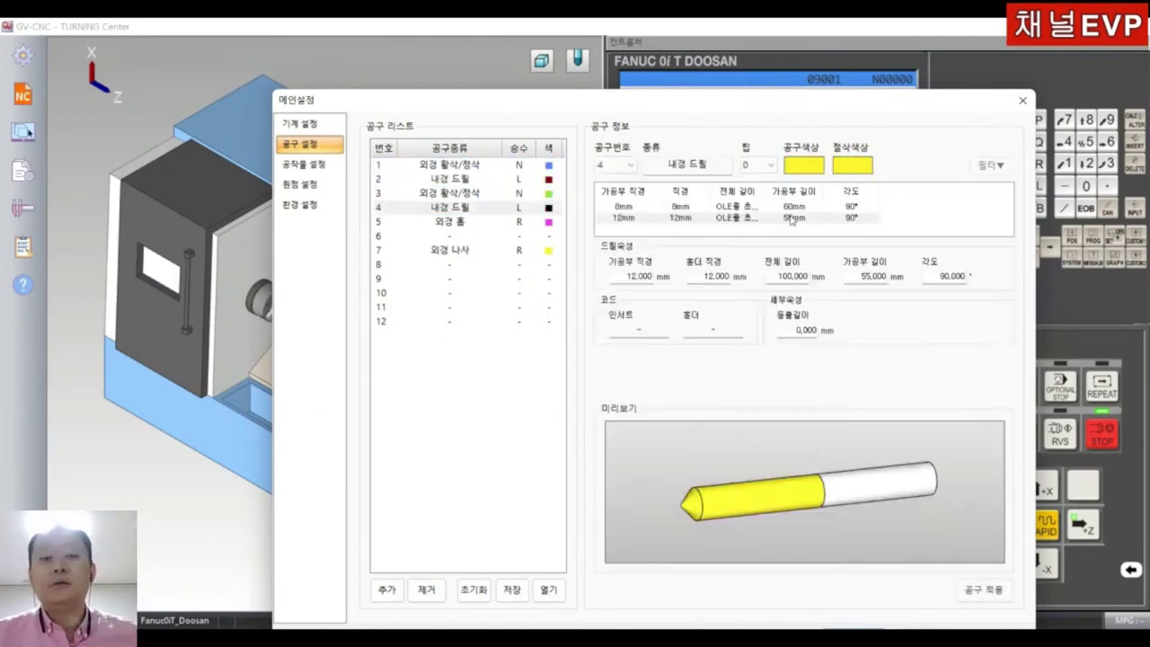
{"action": "left_click_drag", "start_coordinate": [795, 329], "coordinate": [881, 342]}
{"action": "type", "text": "80"}
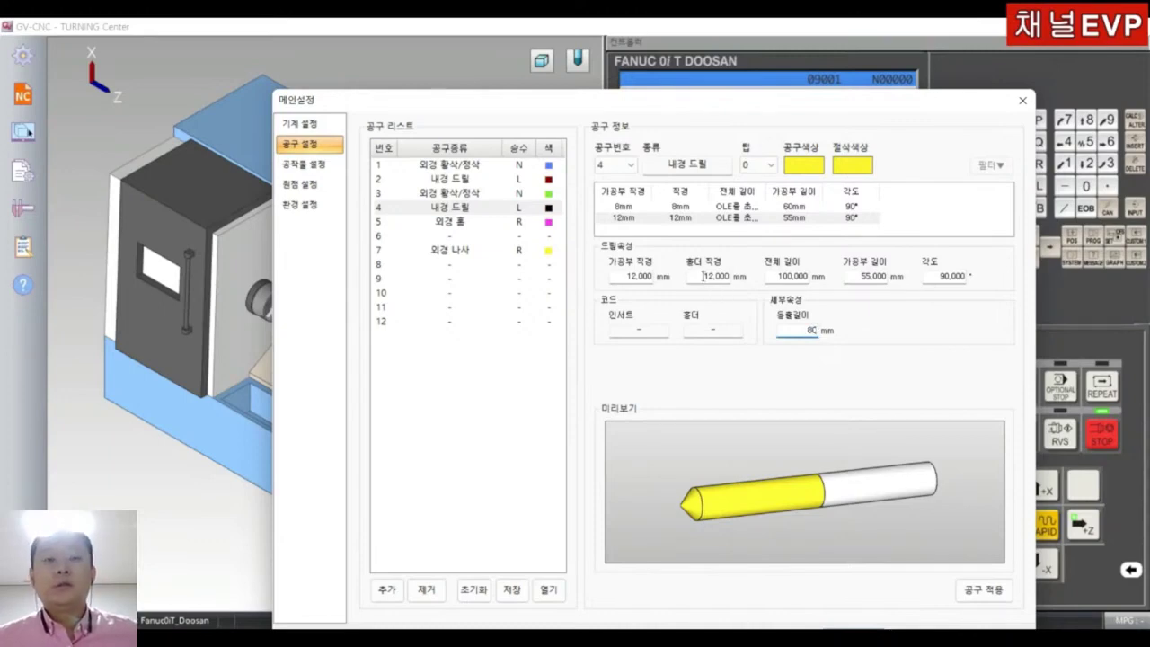
{"action": "left_click_drag", "start_coordinate": [626, 275], "coordinate": [697, 278]}
{"action": "type", "text": "20"}
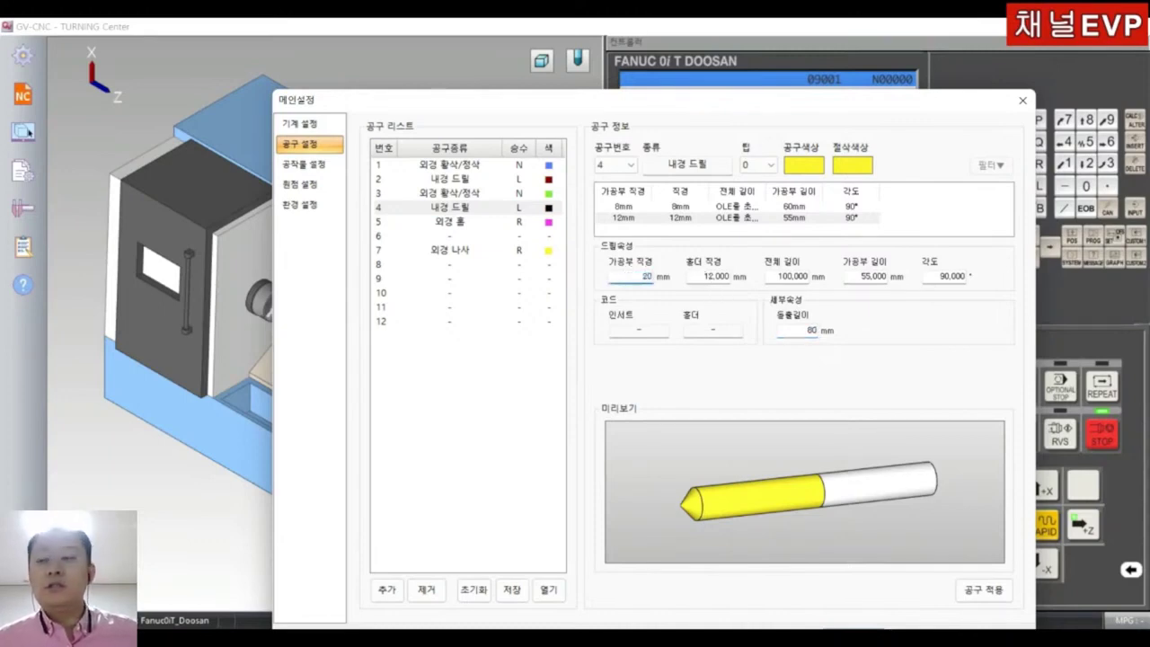
{"action": "left_click", "coordinate": [689, 277]}
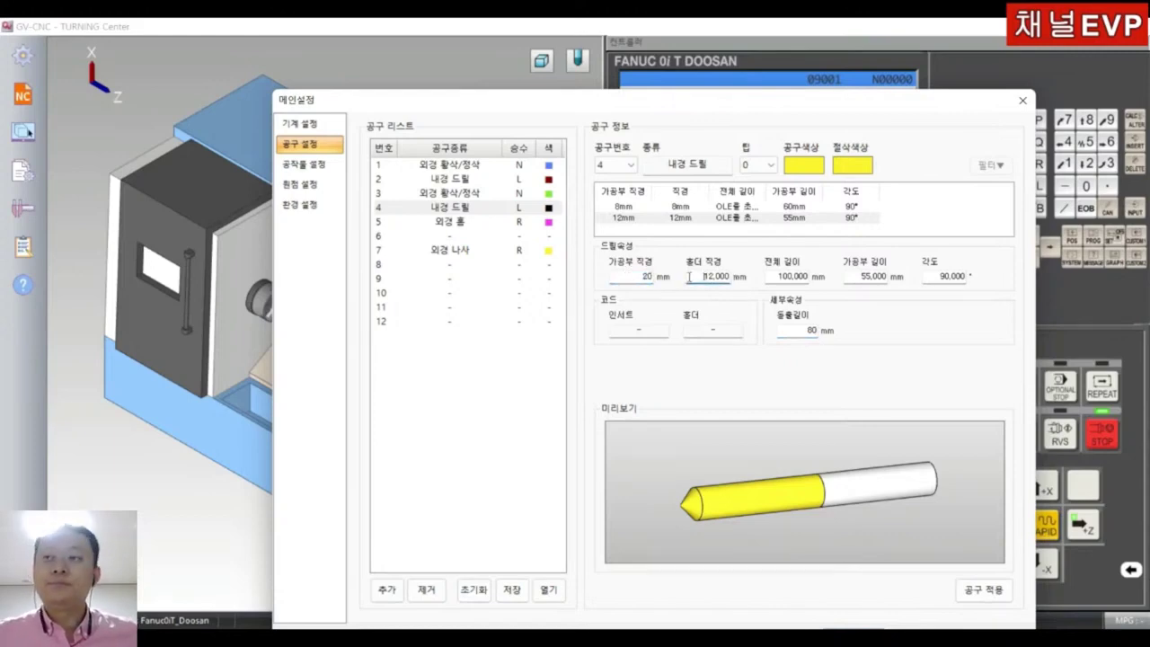
{"action": "left_click_drag", "start_coordinate": [689, 277], "coordinate": [756, 266]}
{"action": "type", "text": "20"}
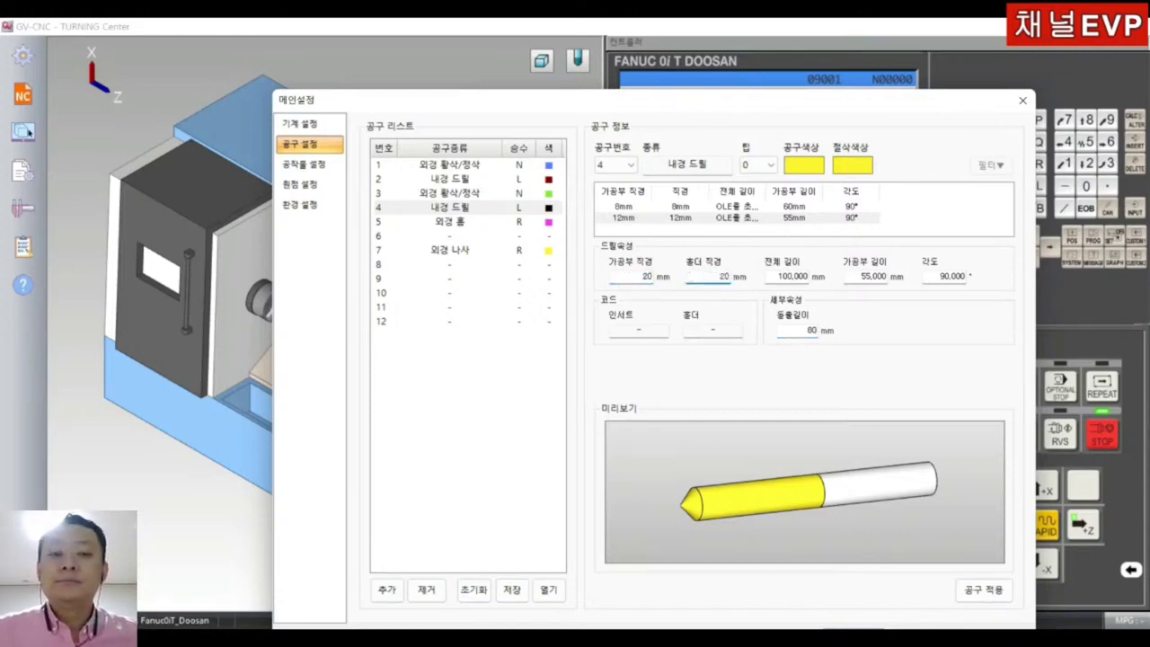
{"action": "left_click", "coordinate": [989, 595]}
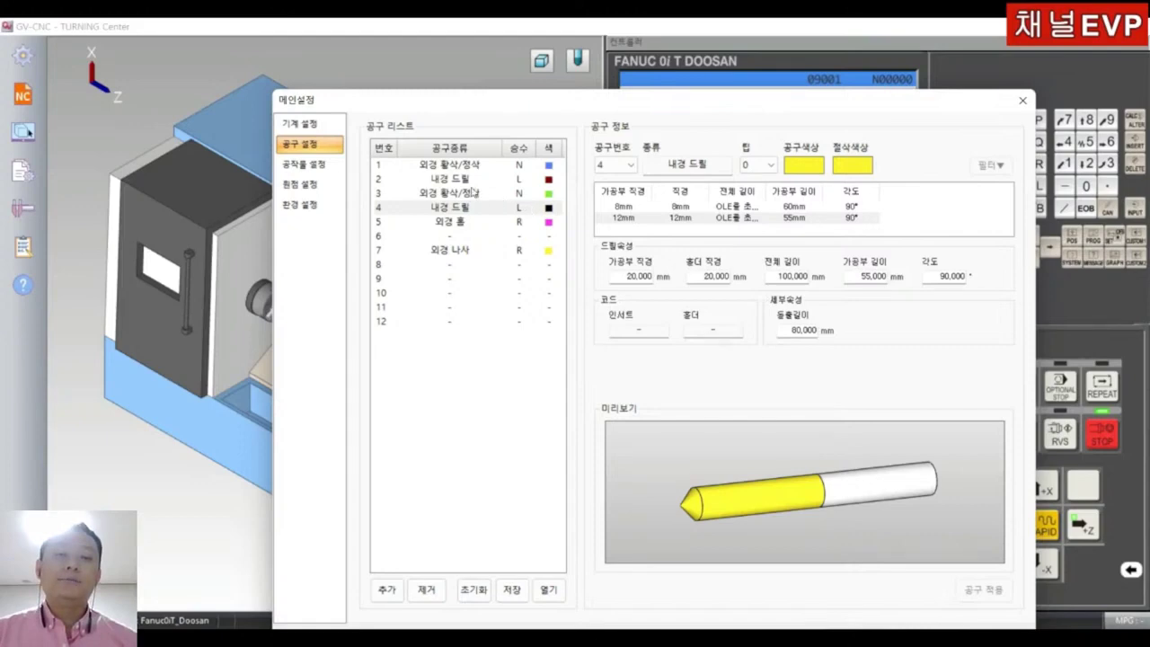
{"action": "left_click", "coordinate": [473, 192]}
Give the slot 4 drill olive tool and cutting colours and apply the change
{"action": "left_click", "coordinate": [460, 208]}
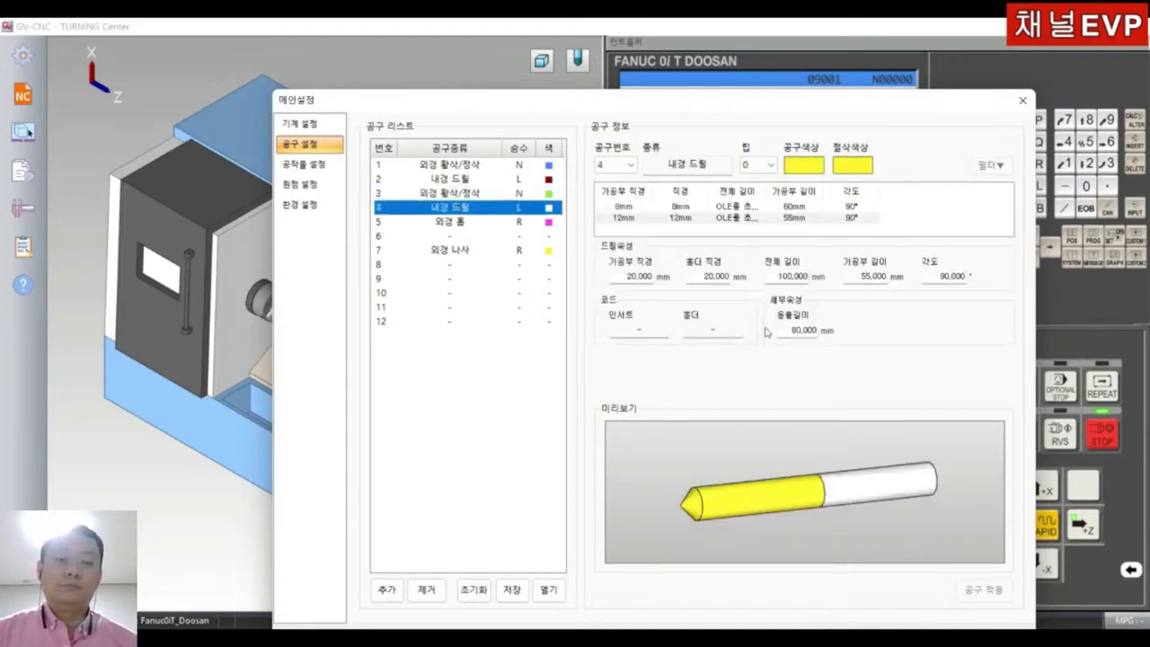
{"action": "left_click", "coordinate": [458, 223]}
{"action": "left_click", "coordinate": [453, 252]}
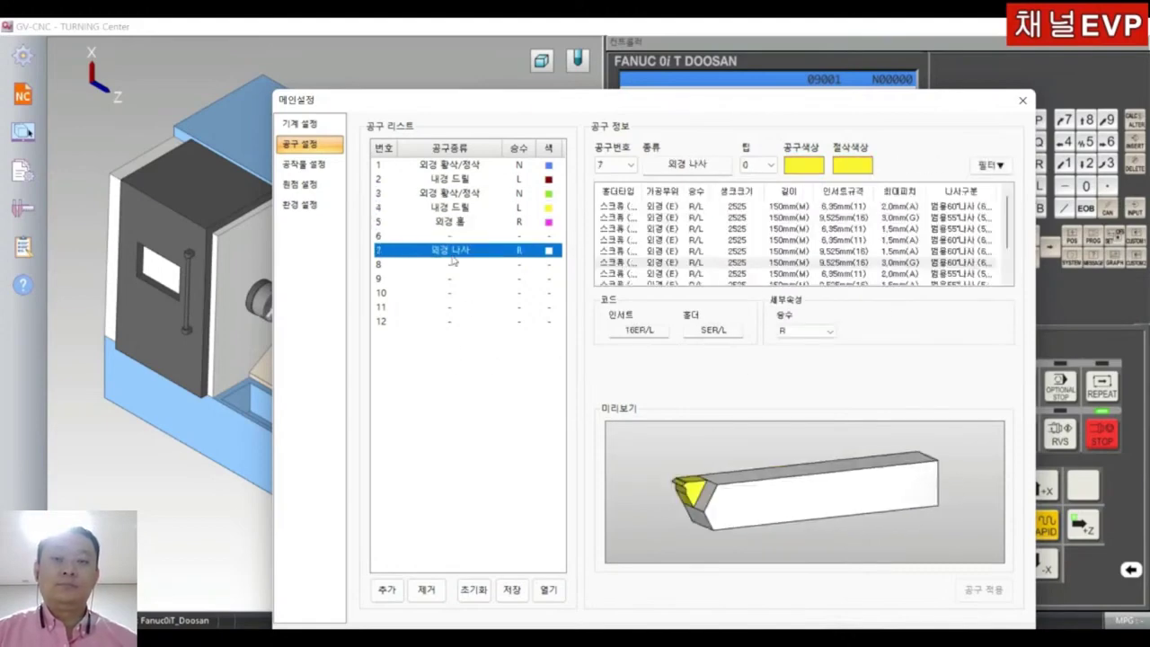
{"action": "left_click", "coordinate": [465, 209]}
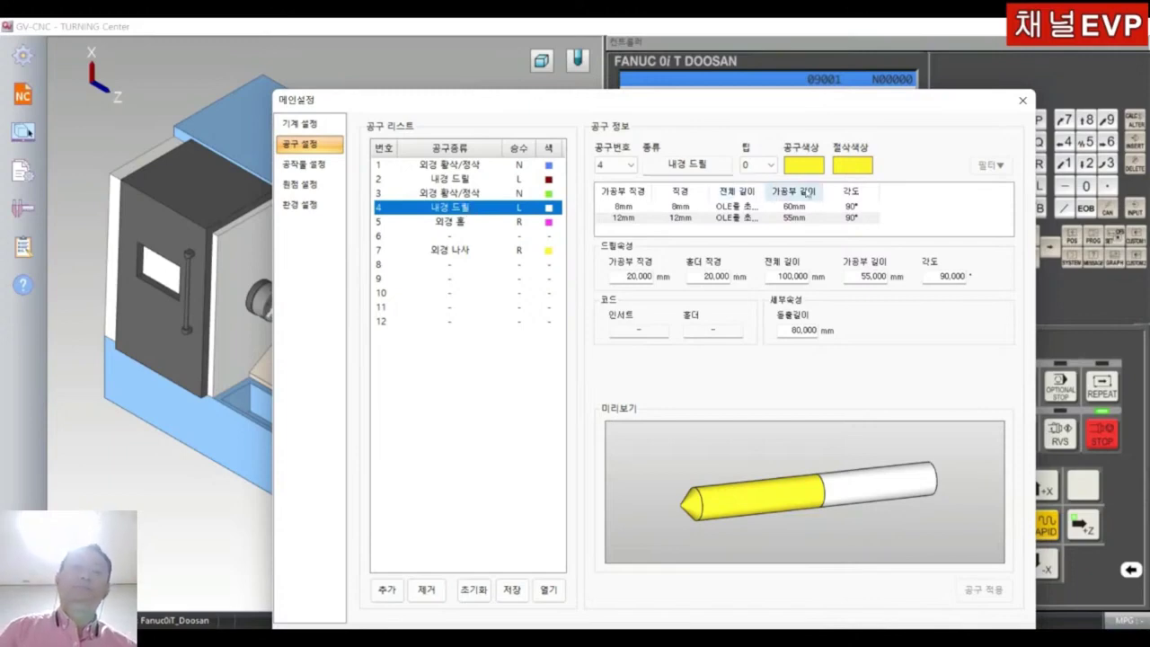
{"action": "left_click", "coordinate": [818, 167]}
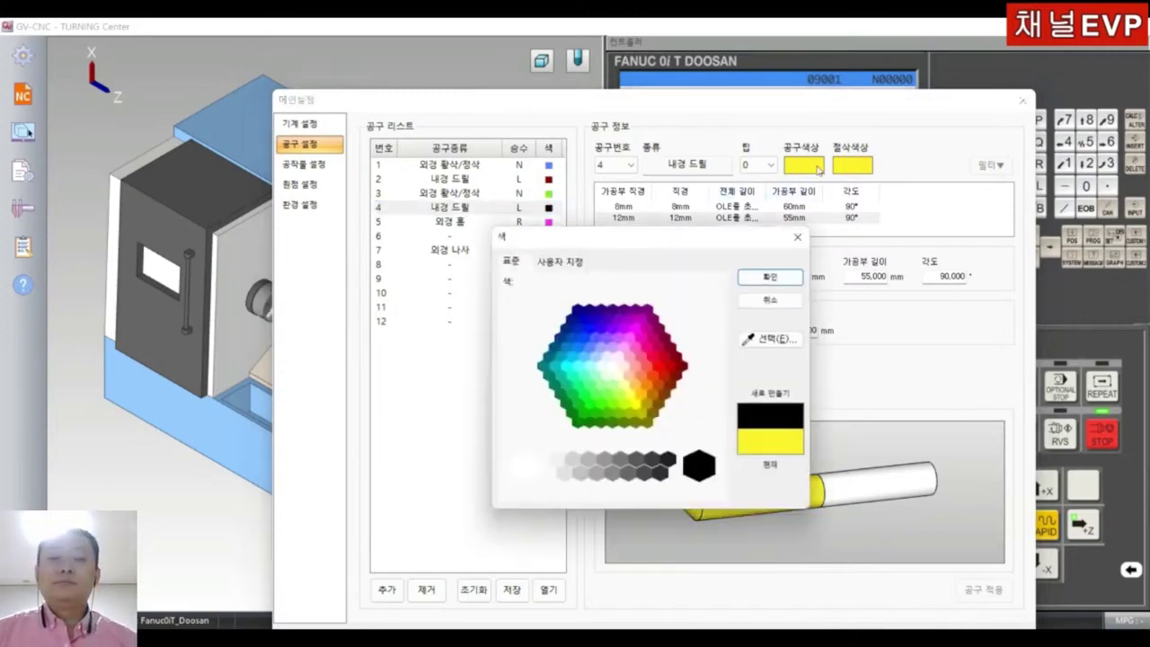
{"action": "left_click", "coordinate": [647, 429]}
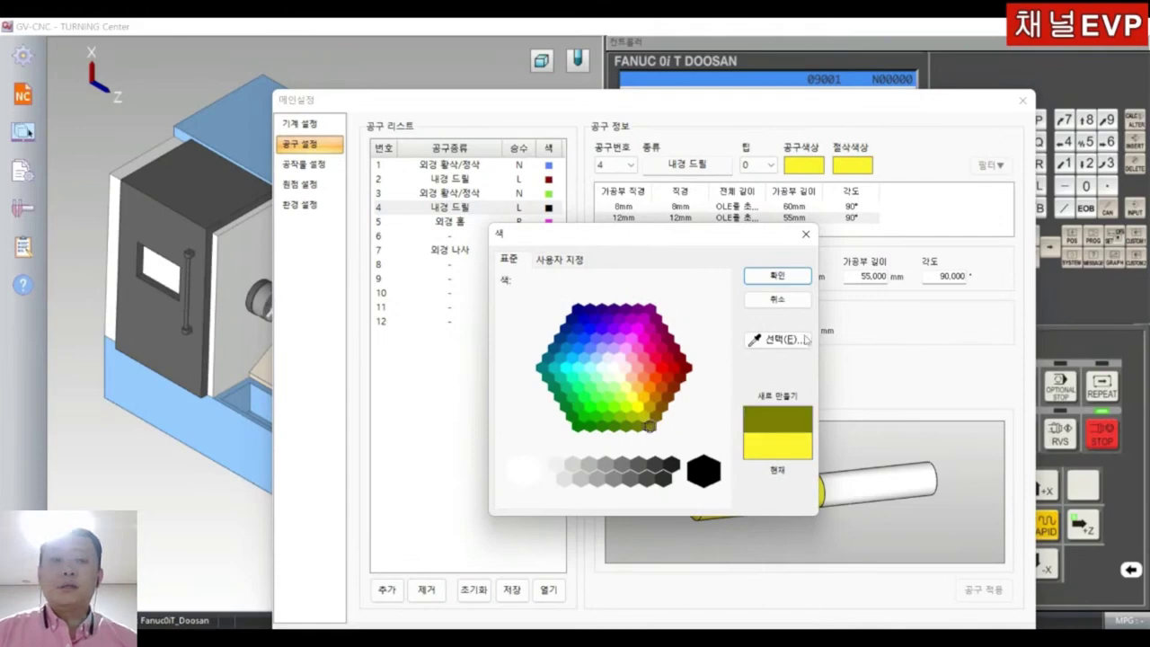
{"action": "left_click", "coordinate": [777, 275]}
{"action": "left_click", "coordinate": [851, 165]}
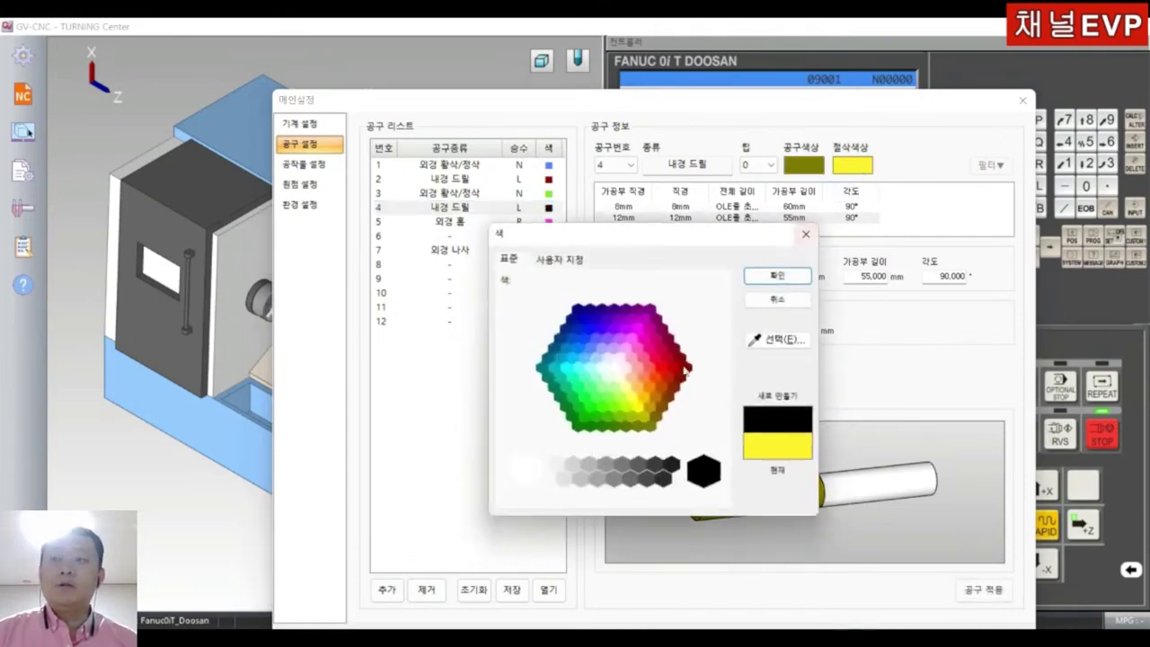
{"action": "left_click", "coordinate": [647, 429]}
{"action": "left_click", "coordinate": [776, 274]}
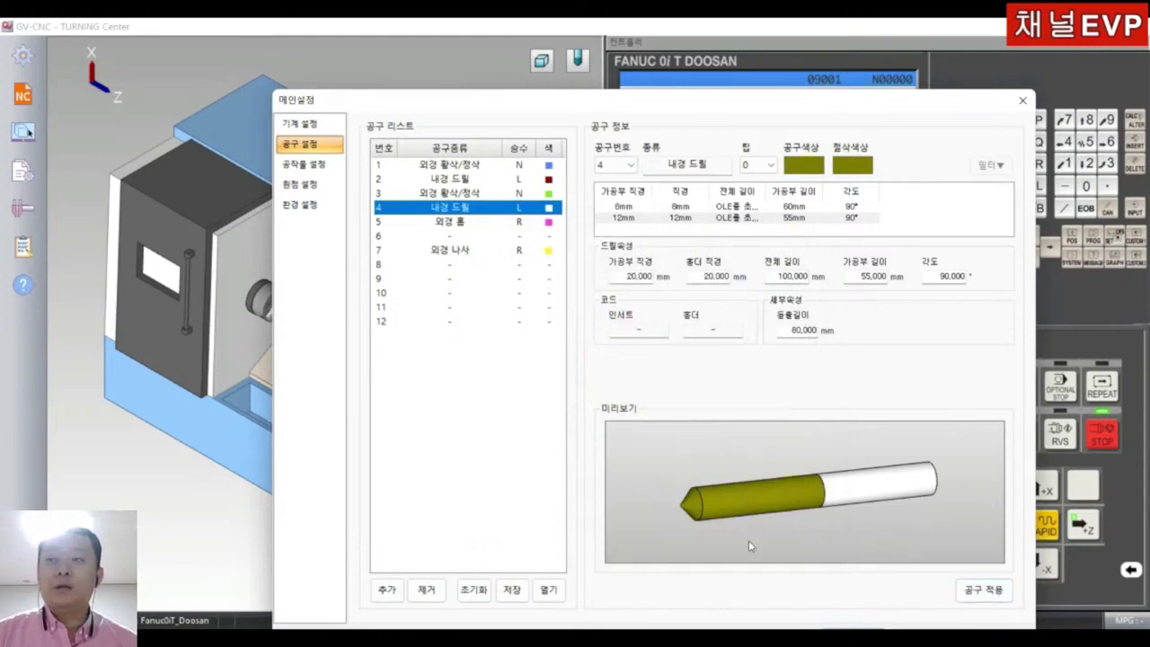
{"action": "left_click", "coordinate": [983, 589]}
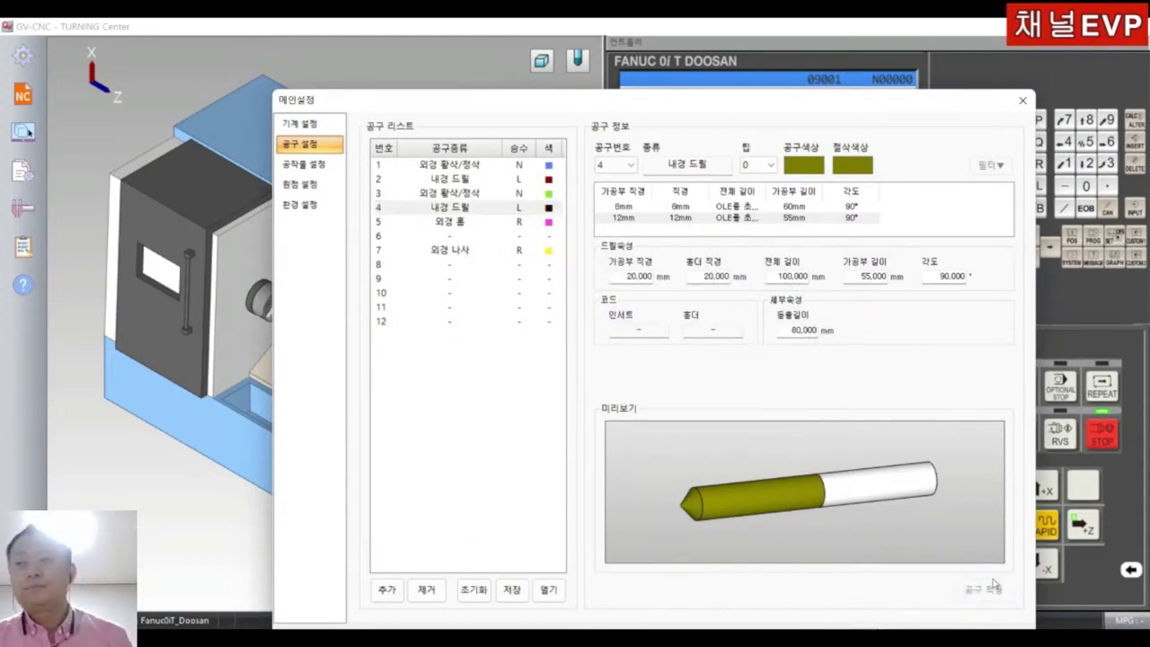
Review the groove and threading tools, then go to 공작물 설정, raising the apply prompt
{"action": "left_click", "coordinate": [462, 222]}
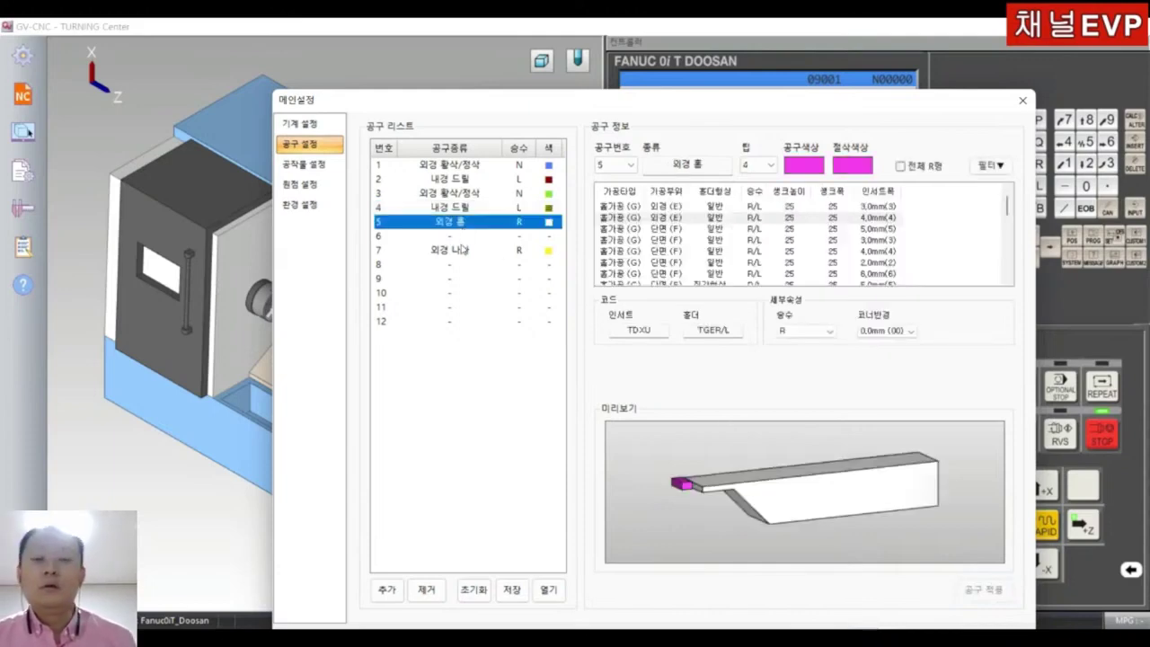
{"action": "left_click", "coordinate": [458, 252]}
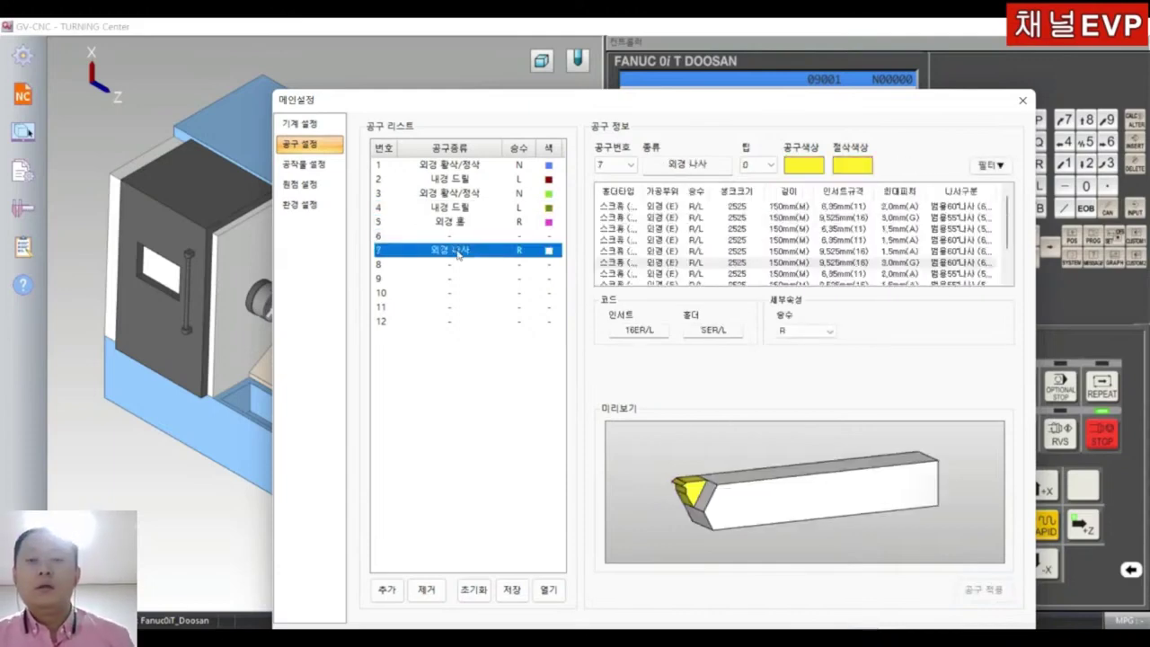
{"action": "left_click", "coordinate": [303, 165]}
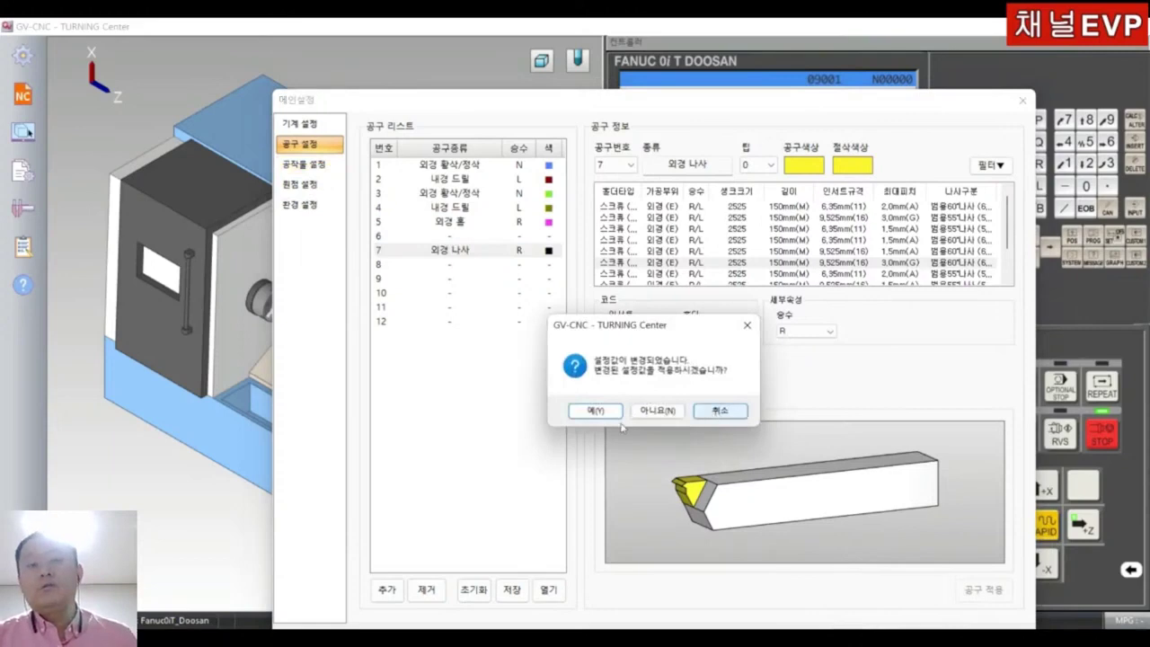
Accept the changed settings and generate a cylindrical workpiece 93 long and 51 in diameter
{"action": "left_click", "coordinate": [594, 411]}
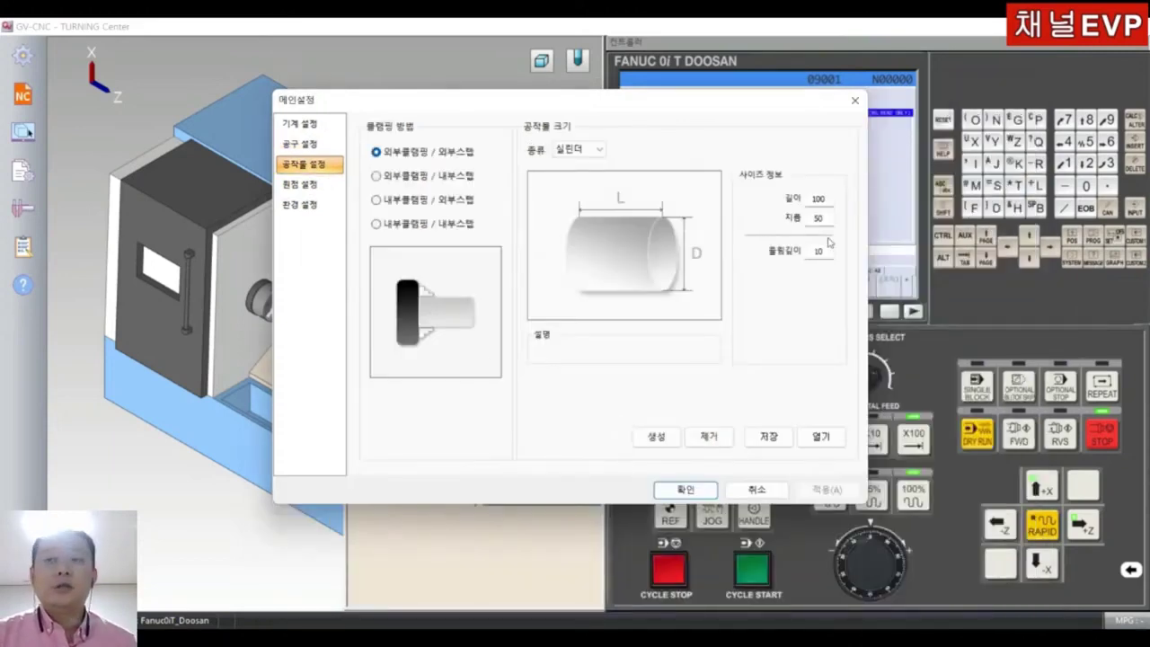
{"action": "double_click", "coordinate": [817, 199]}
{"action": "type", "text": "93"}
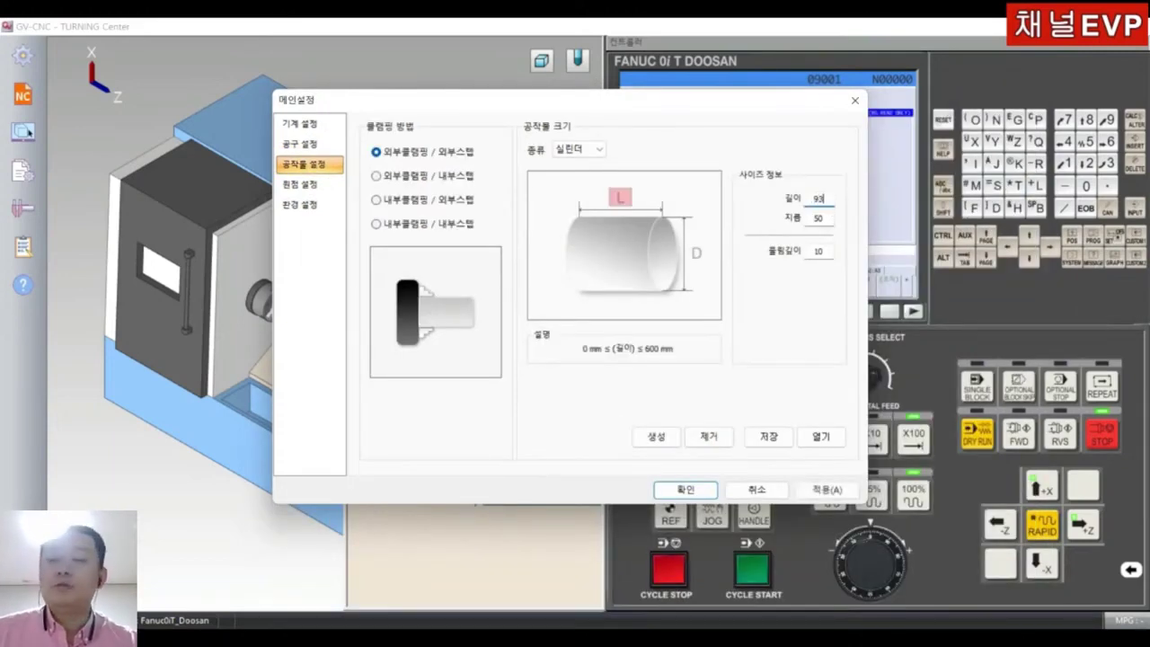
{"action": "key", "text": "Tab"}
{"action": "type", "text": "51"}
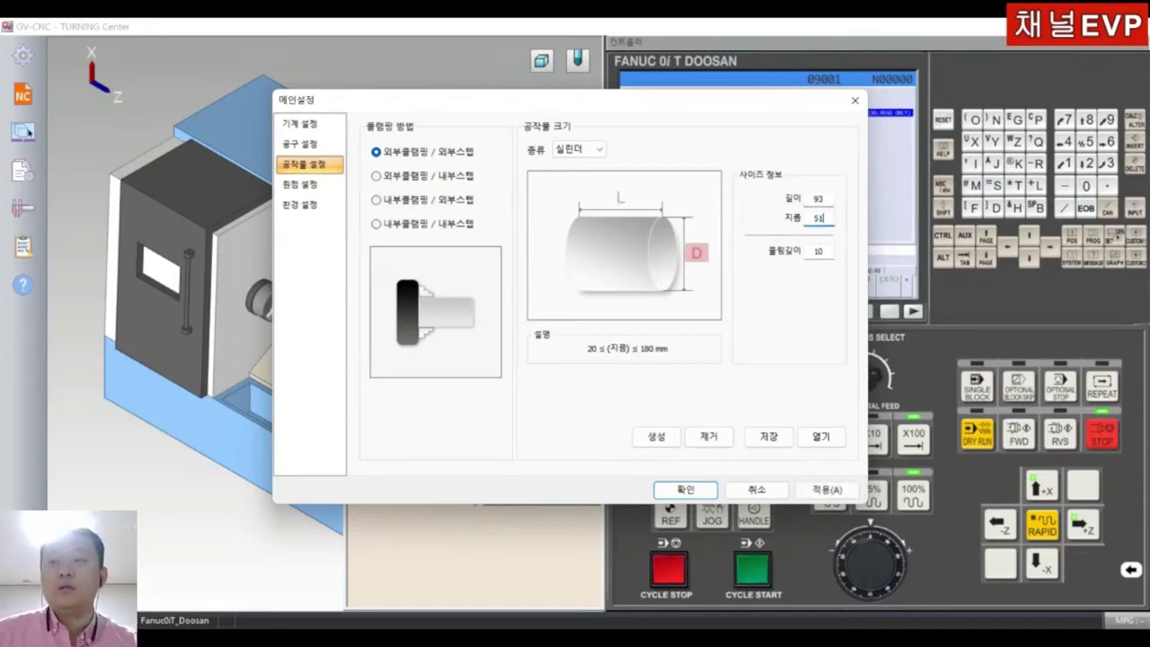
{"action": "left_click", "coordinate": [656, 437]}
{"action": "left_click_drag", "start_coordinate": [607, 108], "coordinate": [801, 117]}
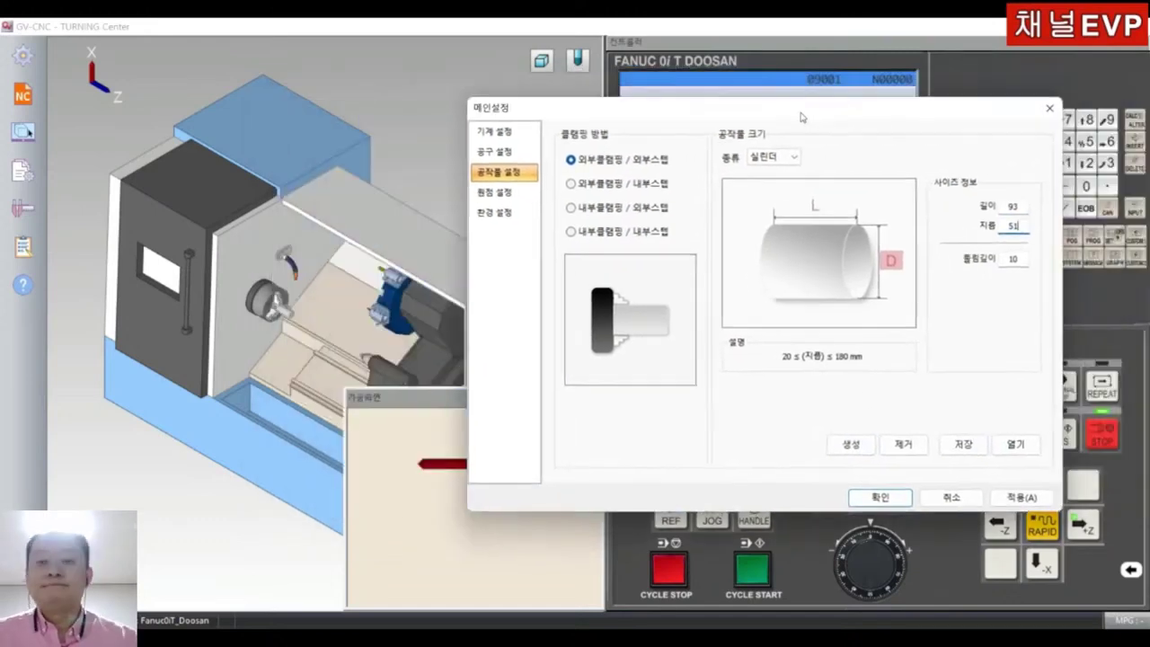
{"action": "left_click", "coordinate": [857, 446]}
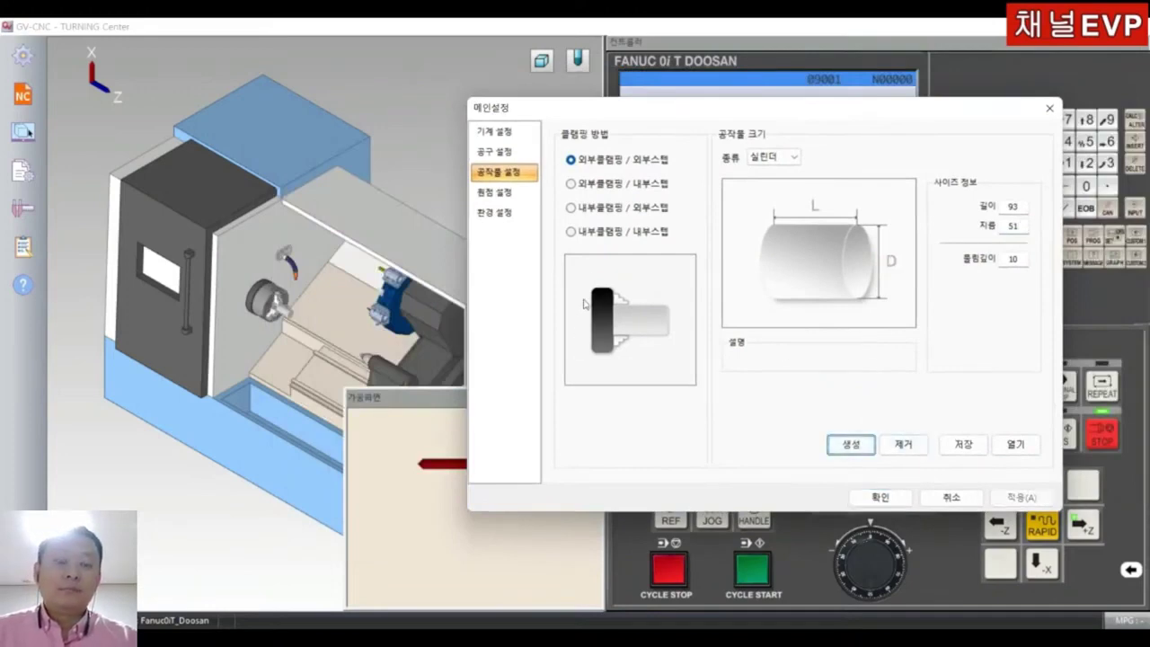
{"action": "left_click", "coordinate": [494, 192]}
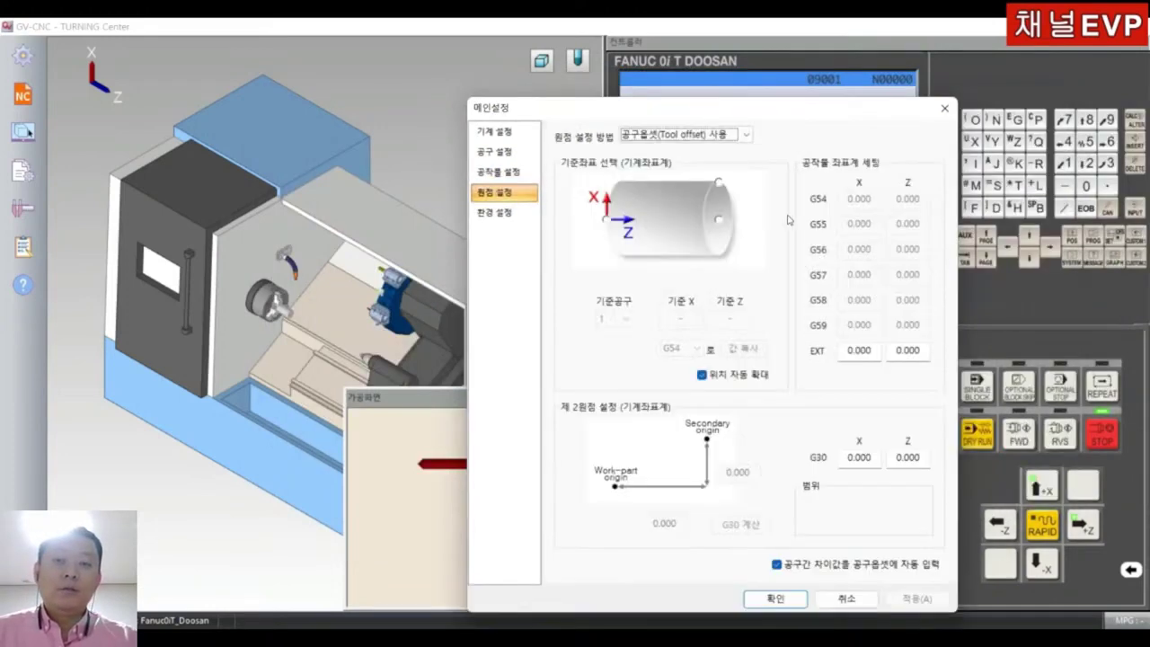
Set the origin from the workpiece end face (X -390.000, Z -532.000), then orbit side-on
{"action": "left_click", "coordinate": [719, 221]}
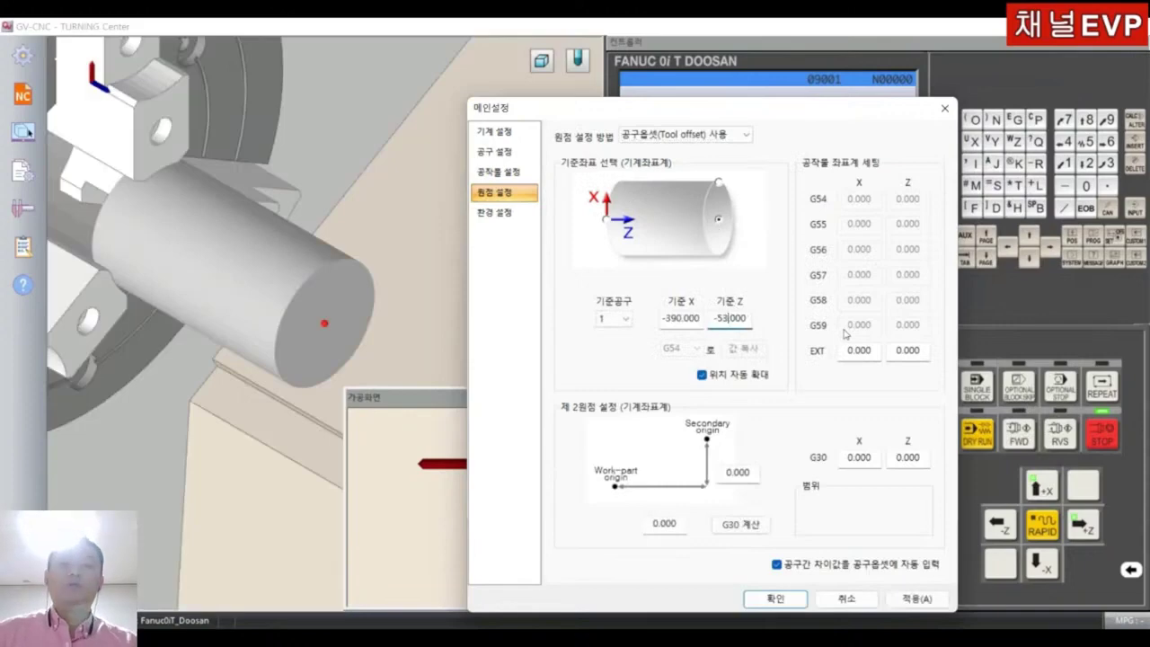
{"action": "type", "text": "2"}
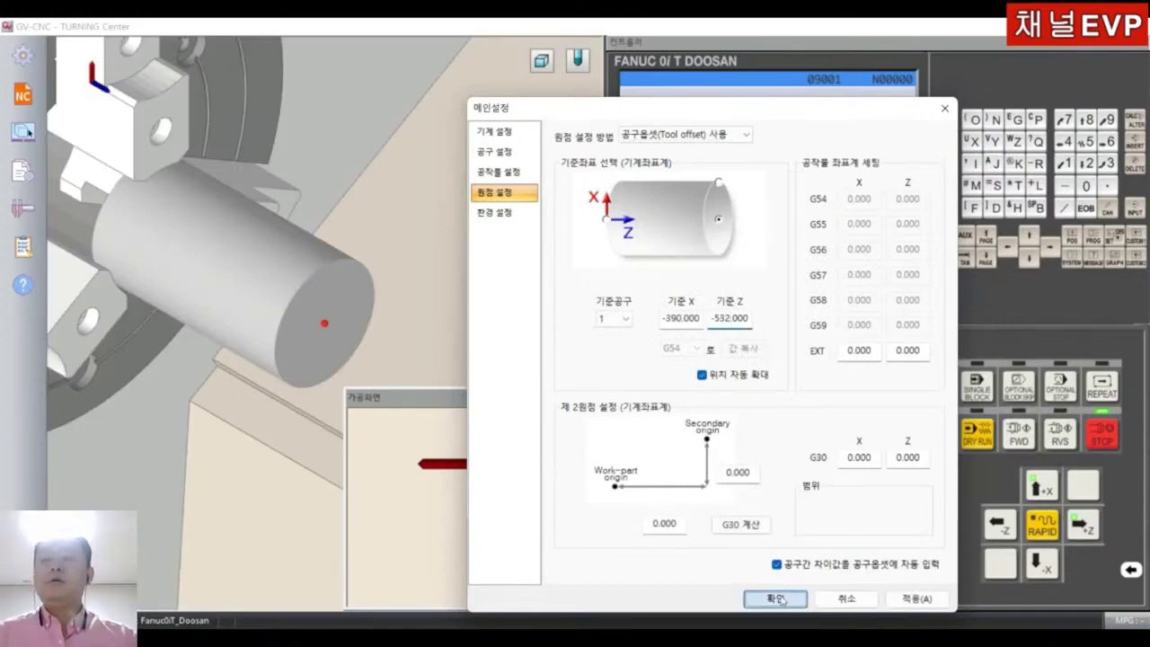
{"action": "left_click", "coordinate": [775, 598]}
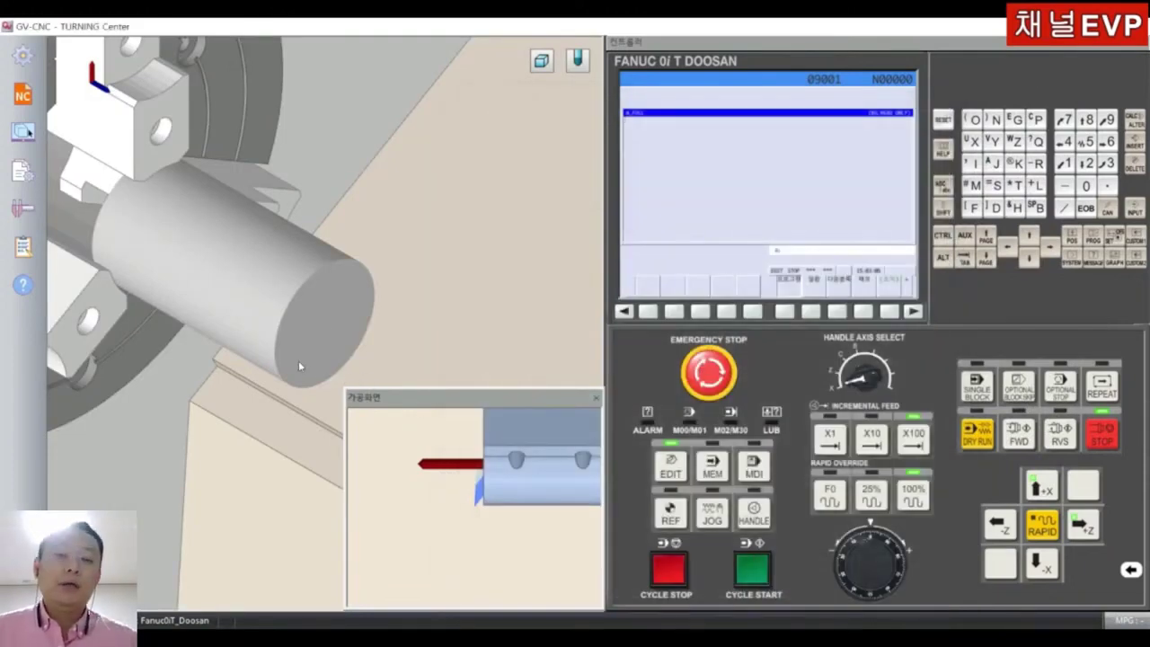
{"action": "left_click_drag", "start_coordinate": [298, 360], "coordinate": [132, 101]}
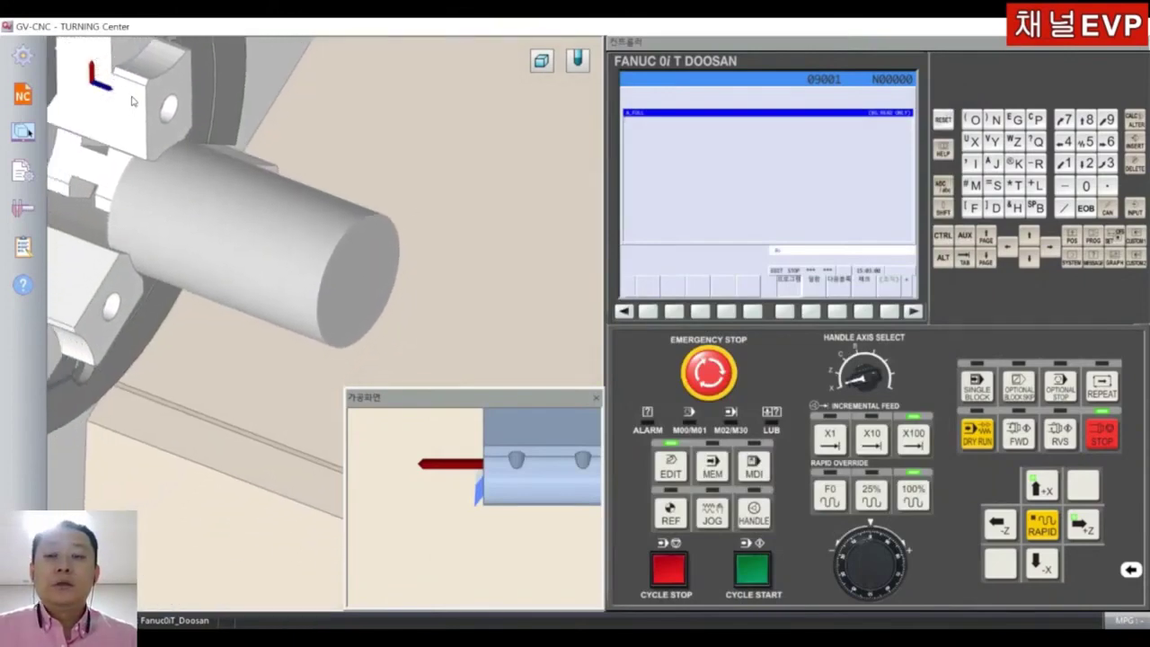
Load NC file 2022-11-21-CNC선반8 using the All Files filter and switch the control to MEM
{"action": "left_click", "coordinate": [22, 94]}
{"action": "left_click", "coordinate": [110, 105]}
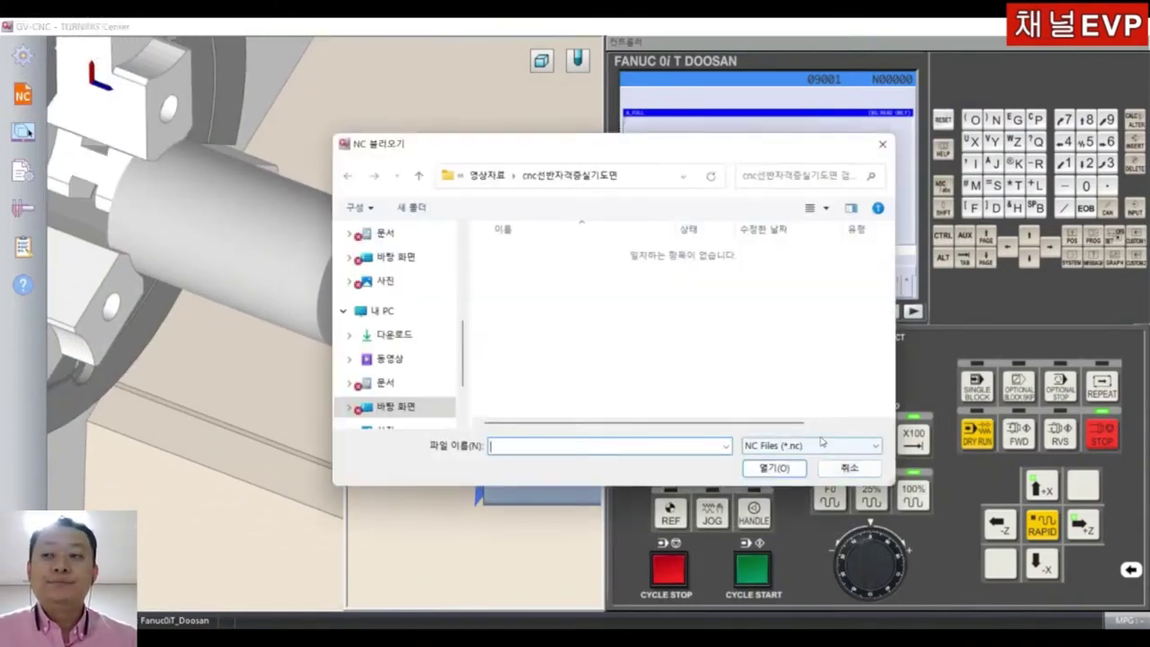
{"action": "left_click", "coordinate": [820, 441]}
{"action": "left_click", "coordinate": [772, 520]}
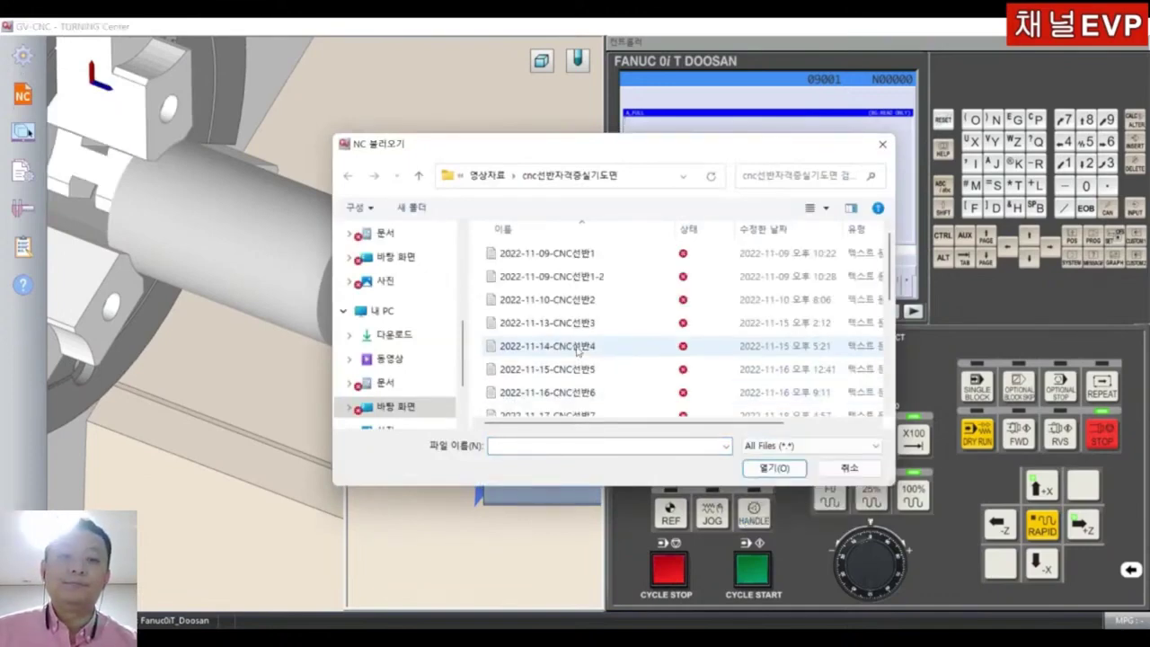
{"action": "left_click", "coordinate": [577, 351]}
{"action": "scroll", "coordinate": [589, 345], "scroll_direction": "down", "scroll_amount": 3}
{"action": "scroll", "coordinate": [588, 328], "scroll_direction": "up", "scroll_amount": 1}
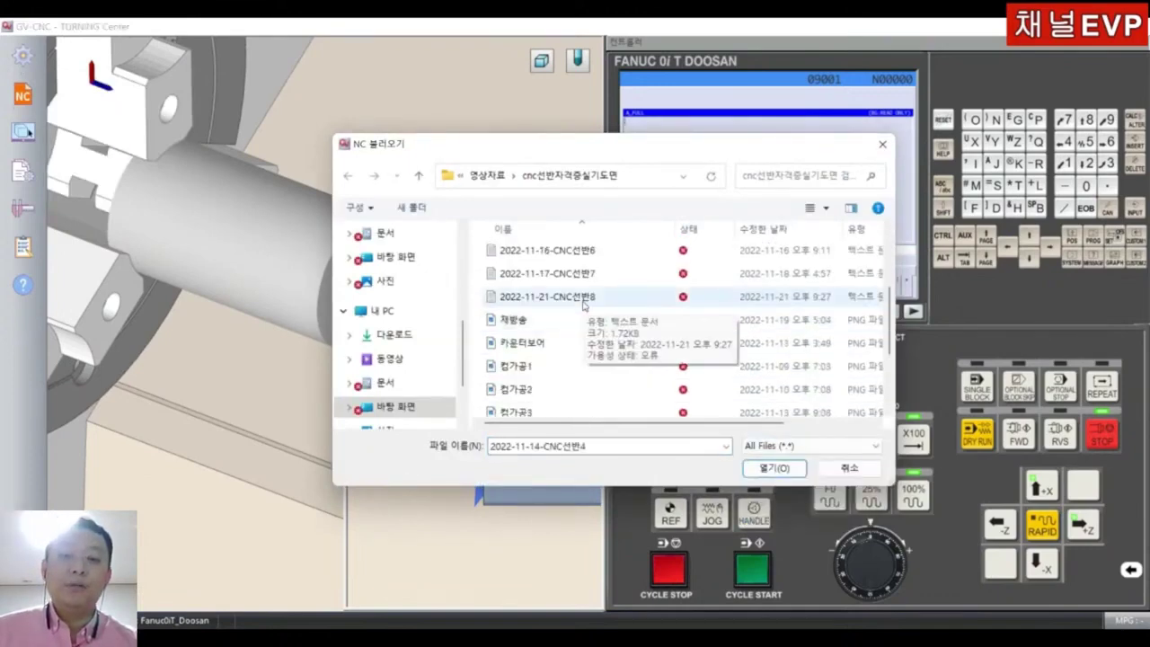
{"action": "double_click", "coordinate": [583, 304]}
{"action": "middle_click_drag", "start_coordinate": [342, 302], "coordinate": [329, 321]}
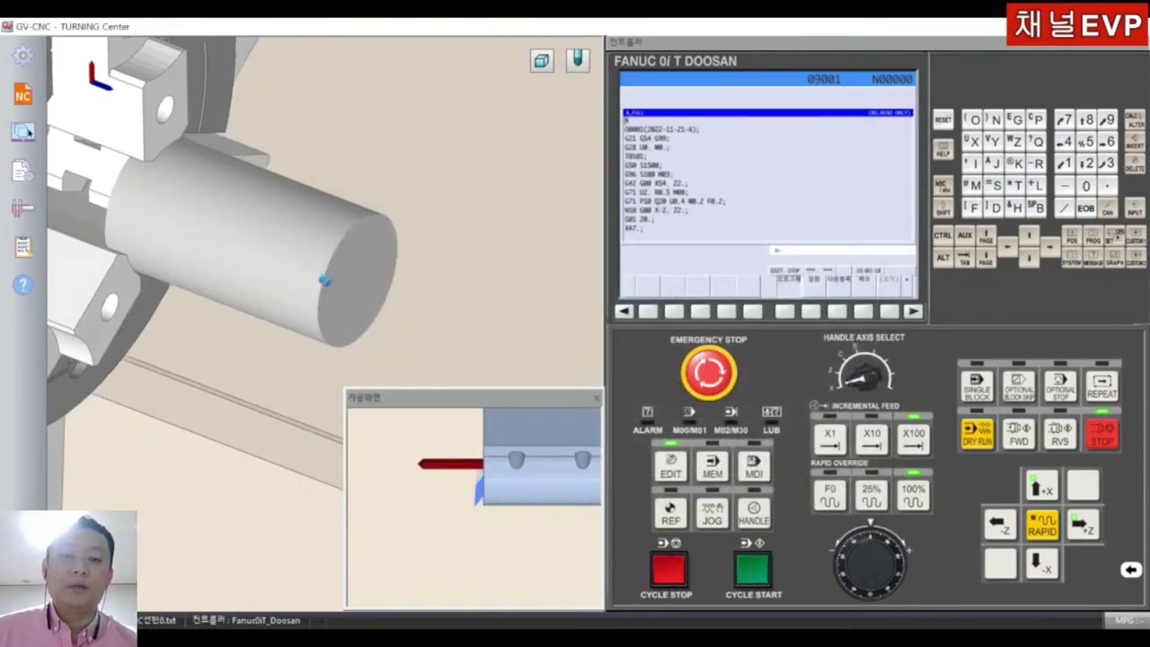
{"action": "left_click", "coordinate": [712, 467]}
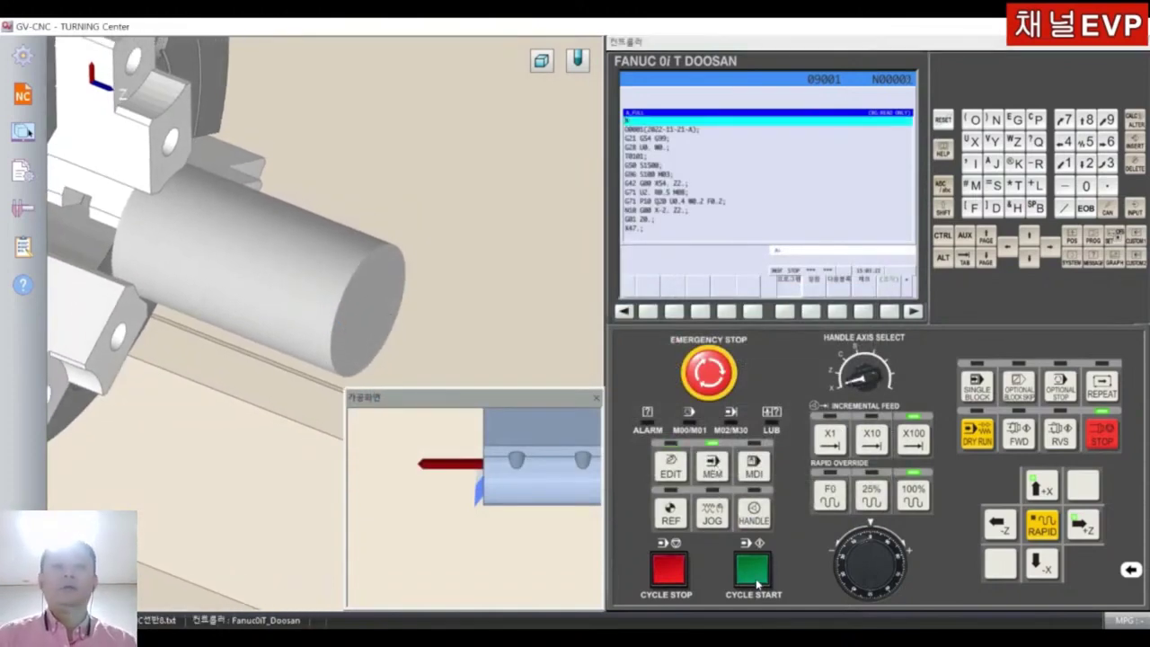
Run the program to block N00058, then orbit and zoom to inspect the faced, grooved part
{"action": "left_click", "coordinate": [753, 568]}
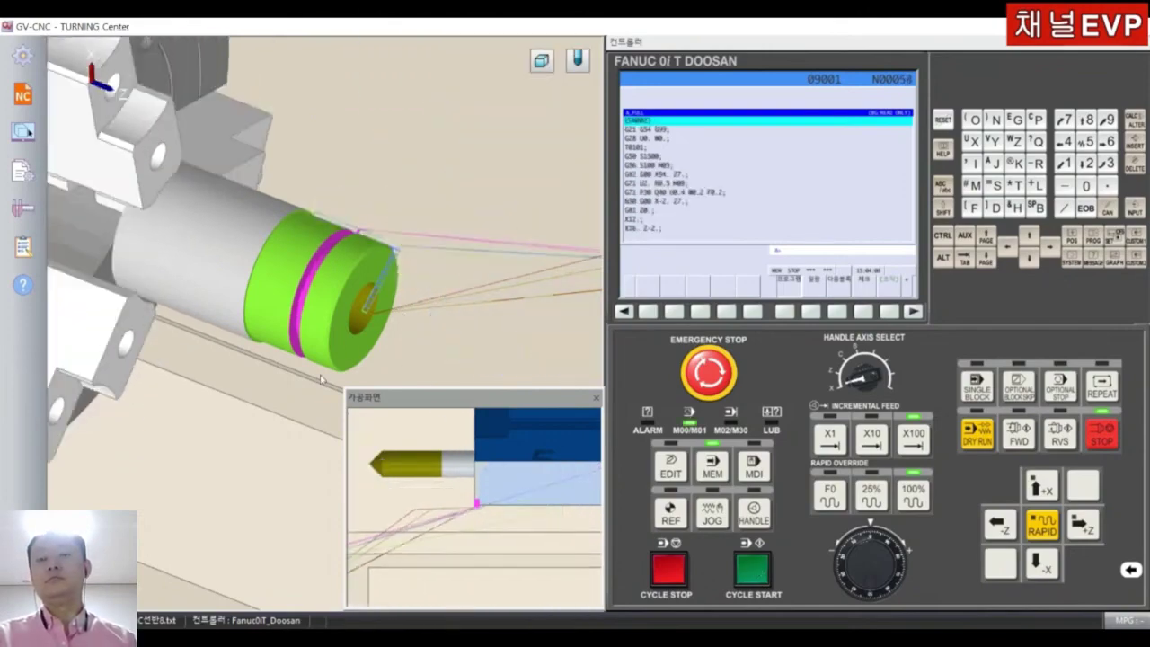
{"action": "mouse_move", "coordinate": [402, 313]}
{"action": "middle_mouse_down"}
{"action": "mouse_move", "coordinate": [327, 236]}
{"action": "mouse_move", "coordinate": [317, 279]}
{"action": "middle_mouse_up"}
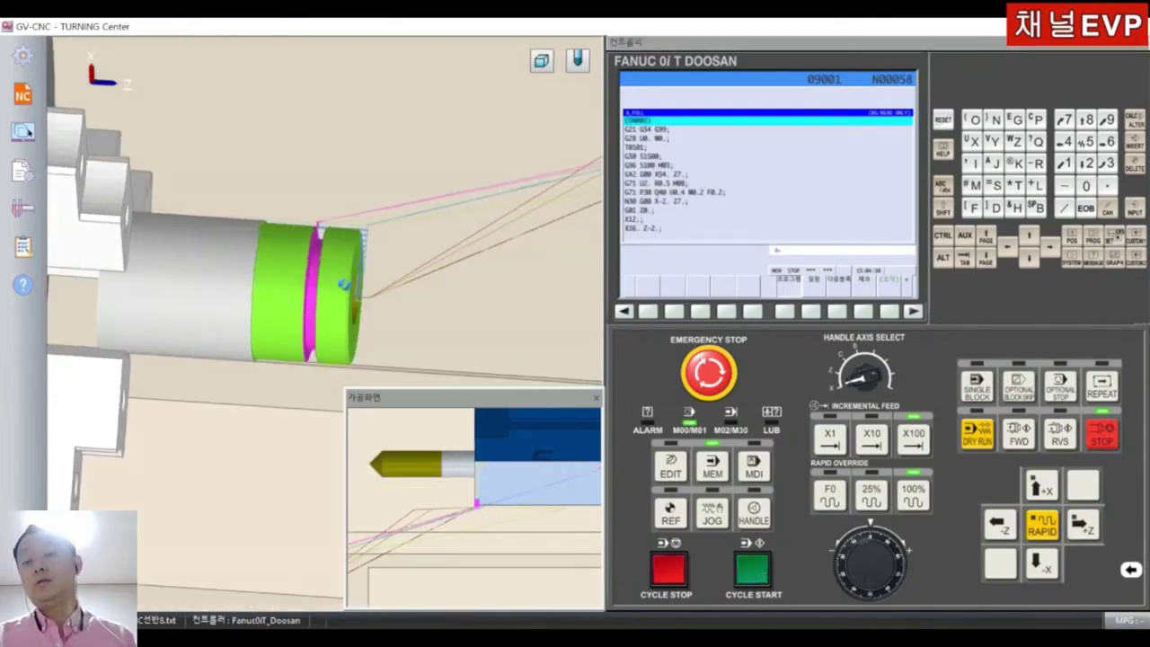
{"action": "scroll", "coordinate": [317, 279], "scroll_direction": "up", "scroll_amount": 3}
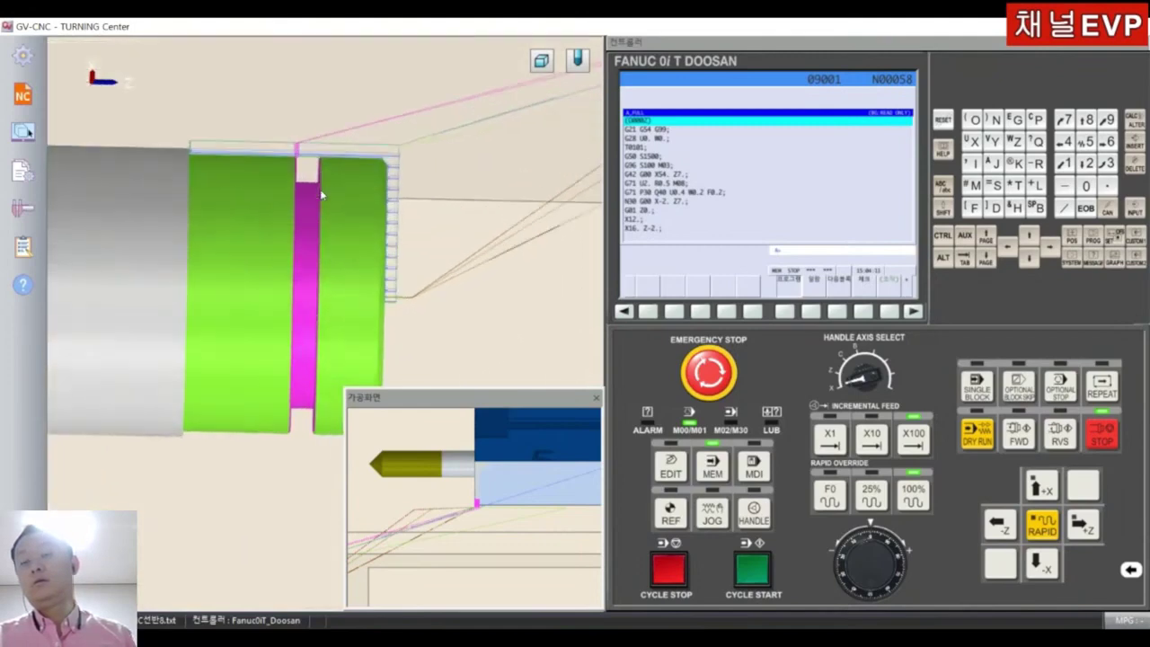
{"action": "scroll", "coordinate": [296, 279], "scroll_direction": "up", "scroll_amount": 3}
{"action": "scroll", "coordinate": [255, 280], "scroll_direction": "up", "scroll_amount": 2}
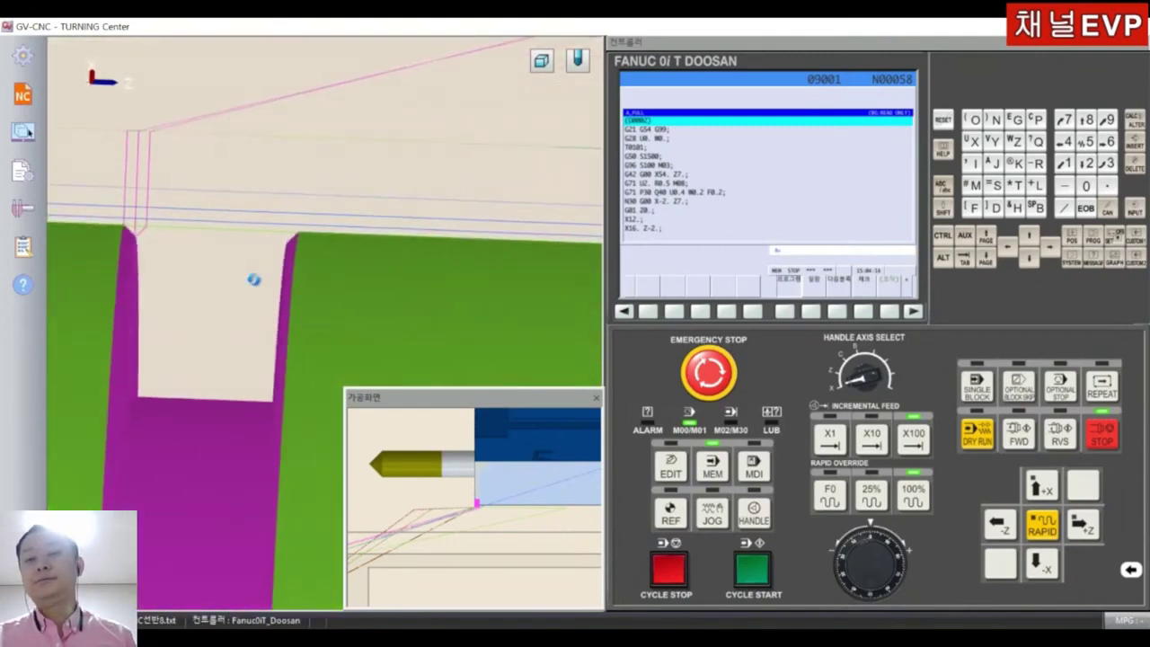
{"action": "scroll", "coordinate": [254, 279], "scroll_direction": "down", "scroll_amount": 2}
{"action": "scroll", "coordinate": [242, 342], "scroll_direction": "down", "scroll_amount": 3}
{"action": "scroll", "coordinate": [228, 395], "scroll_direction": "down", "scroll_amount": 3}
Restore the workpiece to fresh uncut stock with 공작물 재생성
{"action": "scroll", "coordinate": [287, 423], "scroll_direction": "down", "scroll_amount": 2}
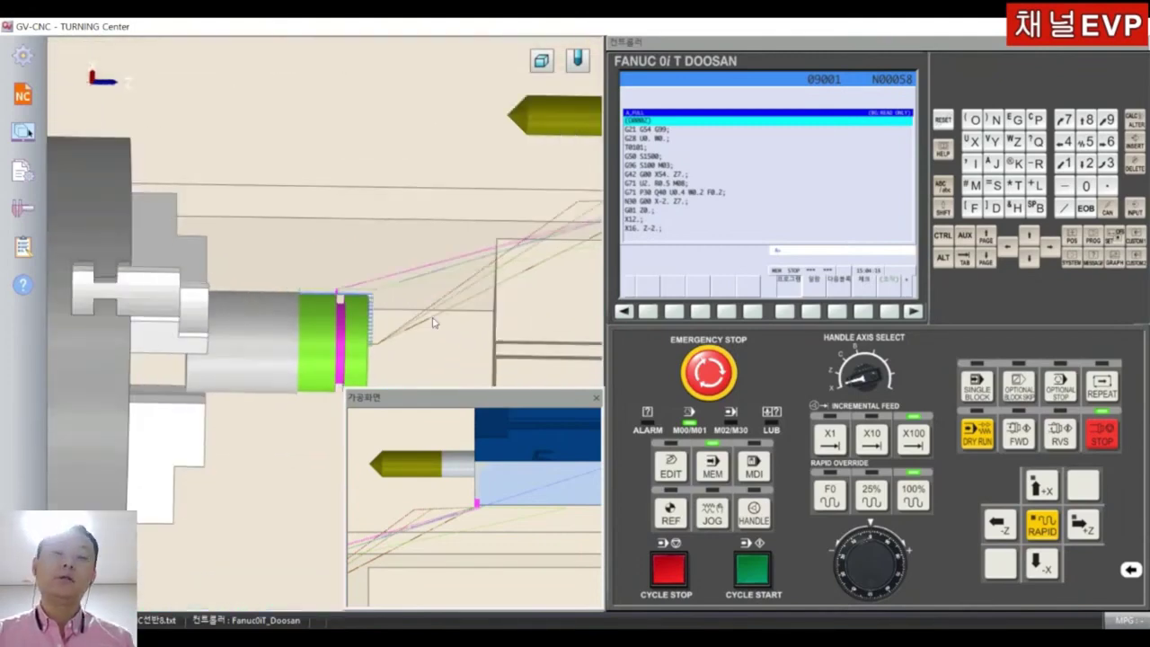
{"action": "middle_click_drag", "start_coordinate": [288, 423], "coordinate": [430, 159]}
{"action": "right_click", "coordinate": [431, 158]}
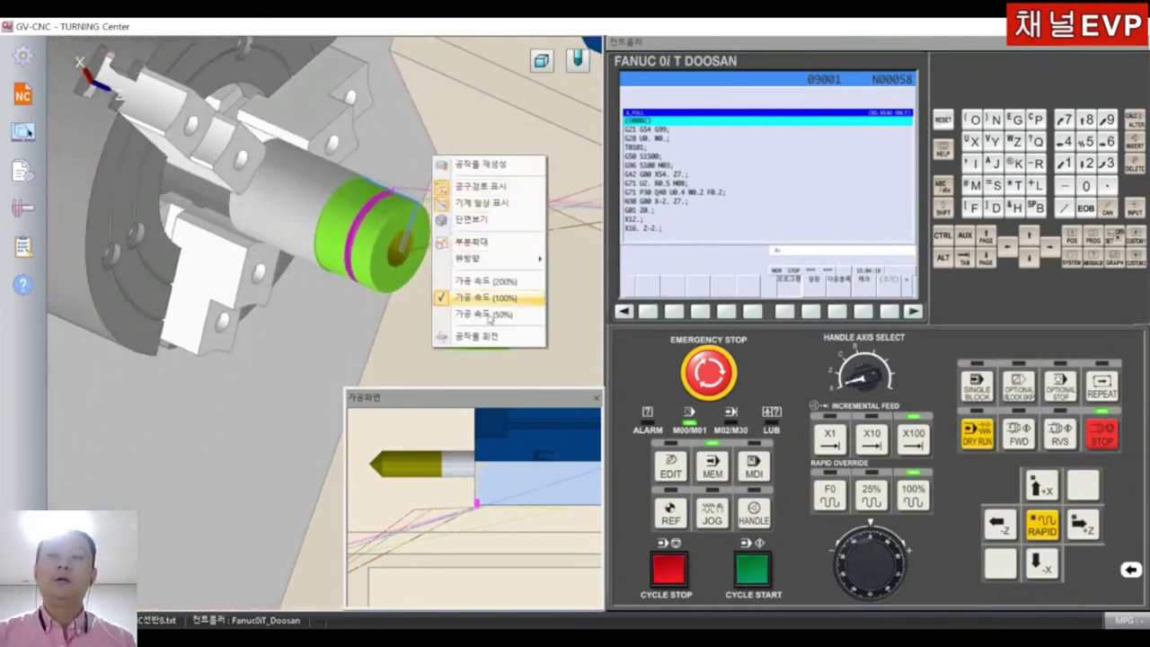
{"action": "left_click", "coordinate": [480, 163]}
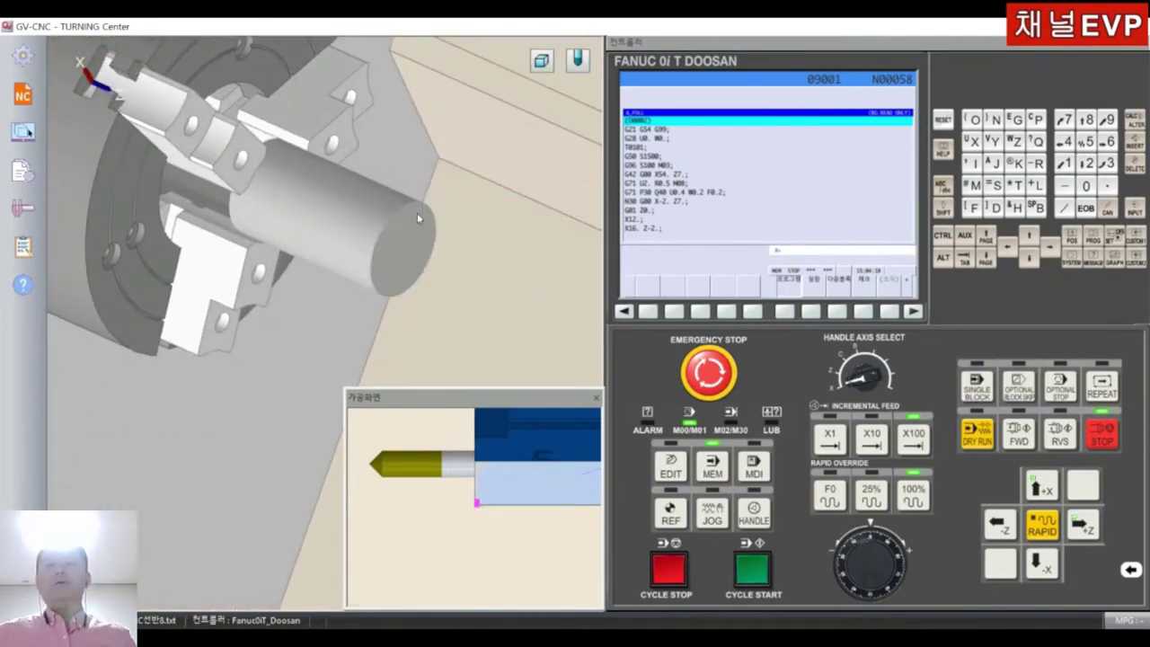
{"action": "mouse_move", "coordinate": [417, 212]}
{"action": "middle_mouse_down"}
{"action": "mouse_move", "coordinate": [394, 230]}
{"action": "mouse_move", "coordinate": [298, 168]}
{"action": "middle_mouse_up"}
{"action": "scroll", "coordinate": [368, 204], "scroll_direction": "up", "scroll_amount": 3}
Show the workpiece in 단면보기 cross-section and RESET the program to its start
{"action": "right_click", "coordinate": [449, 117]}
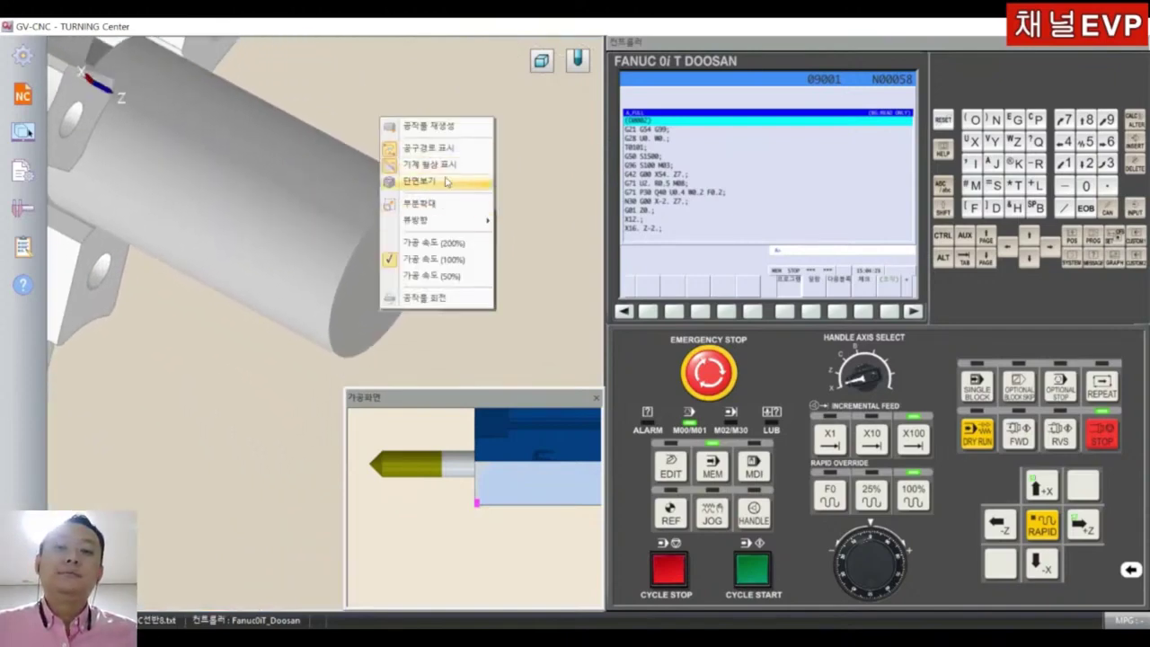
{"action": "left_click", "coordinate": [447, 182]}
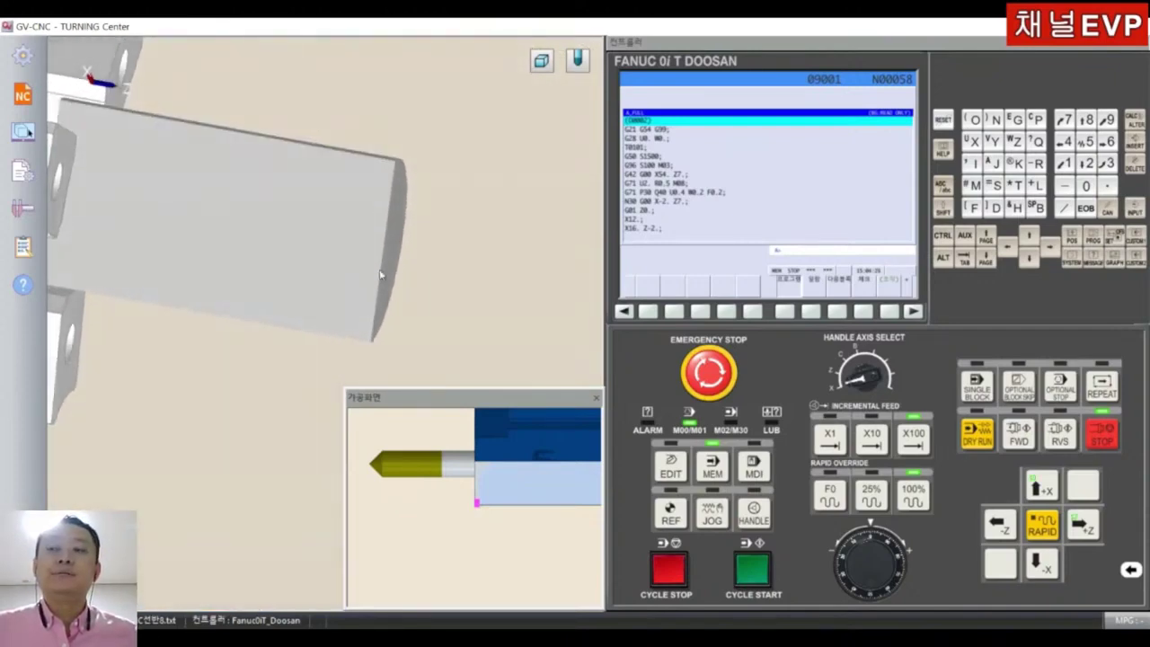
{"action": "middle_click_drag", "start_coordinate": [400, 305], "coordinate": [431, 292]}
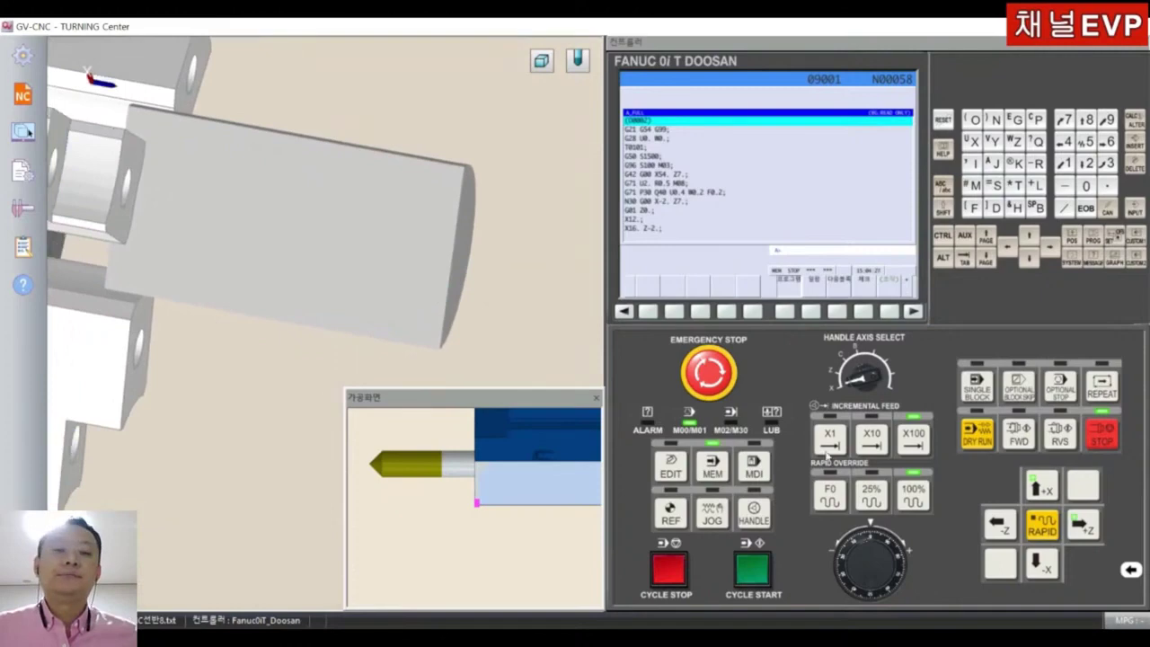
{"action": "left_click", "coordinate": [943, 120]}
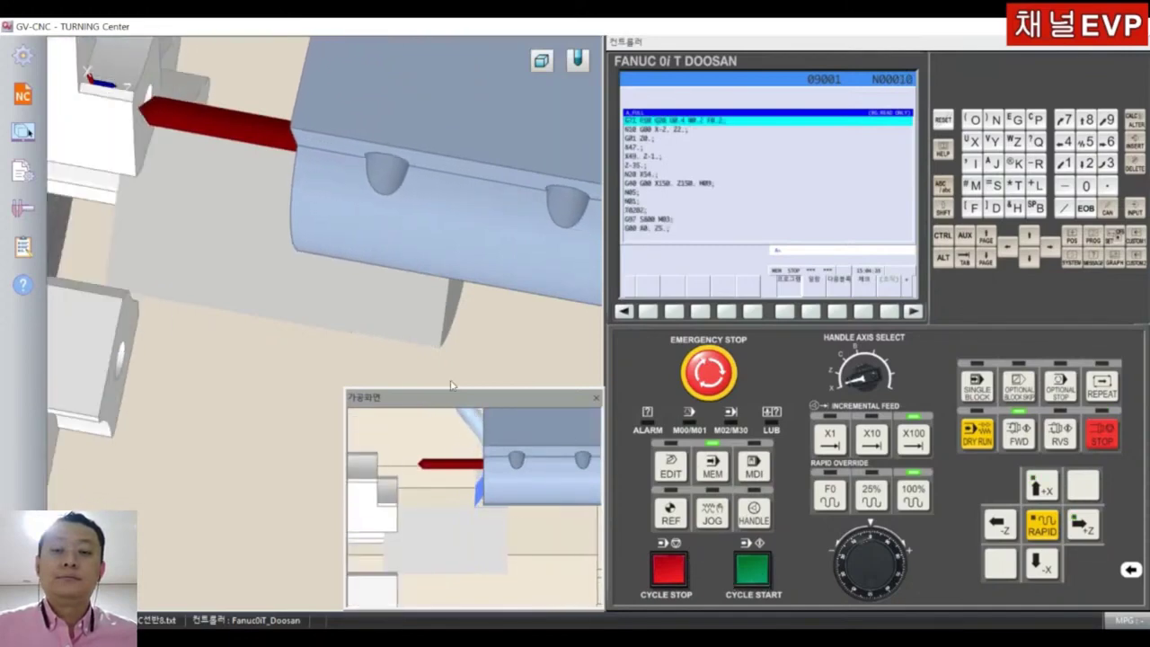
{"action": "scroll", "coordinate": [471, 270], "scroll_direction": "up", "scroll_amount": 3}
{"action": "middle_click_drag", "start_coordinate": [476, 267], "coordinate": [458, 329]}
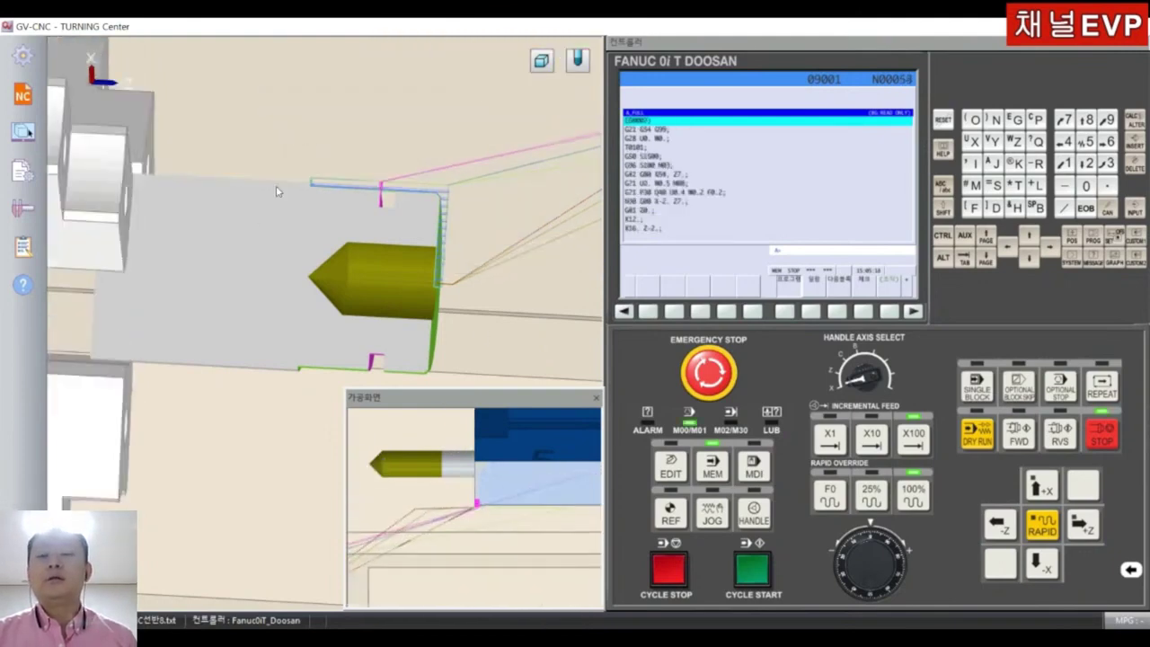
{"action": "scroll", "coordinate": [422, 125], "scroll_direction": "up", "scroll_amount": 3}
{"action": "scroll", "coordinate": [454, 130], "scroll_direction": "up", "scroll_amount": 3}
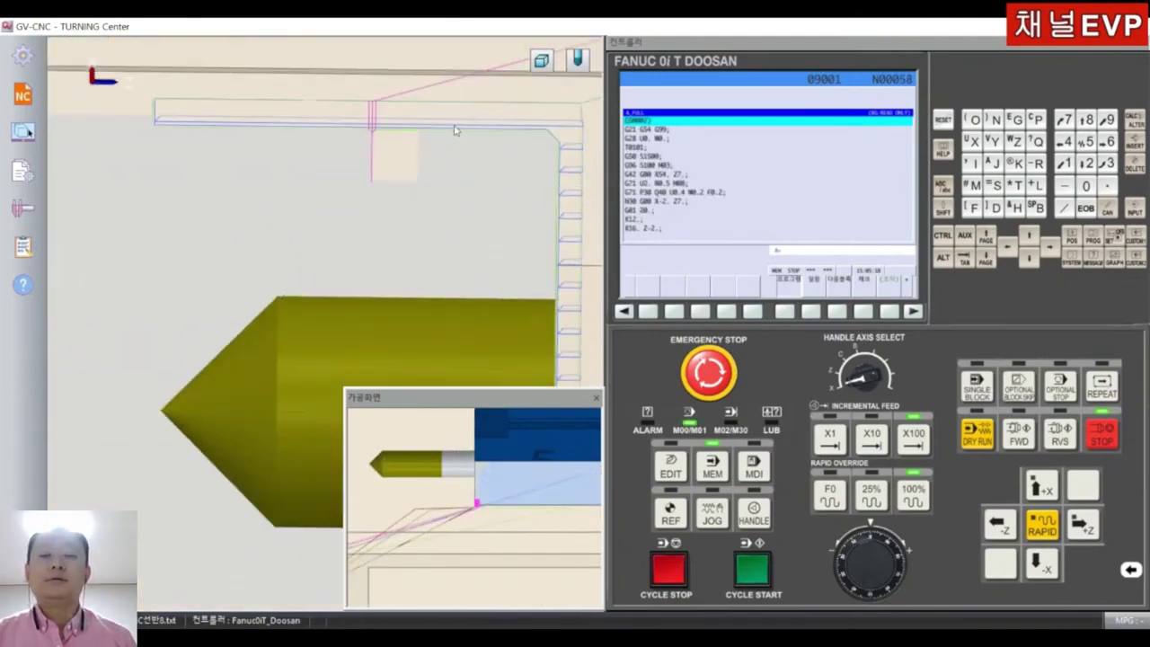
{"action": "scroll", "coordinate": [431, 143], "scroll_direction": "up", "scroll_amount": 2}
{"action": "scroll", "coordinate": [341, 252], "scroll_direction": "up", "scroll_amount": 2}
{"action": "scroll", "coordinate": [350, 287], "scroll_direction": "up", "scroll_amount": 2}
{"action": "scroll", "coordinate": [353, 242], "scroll_direction": "up", "scroll_amount": 2}
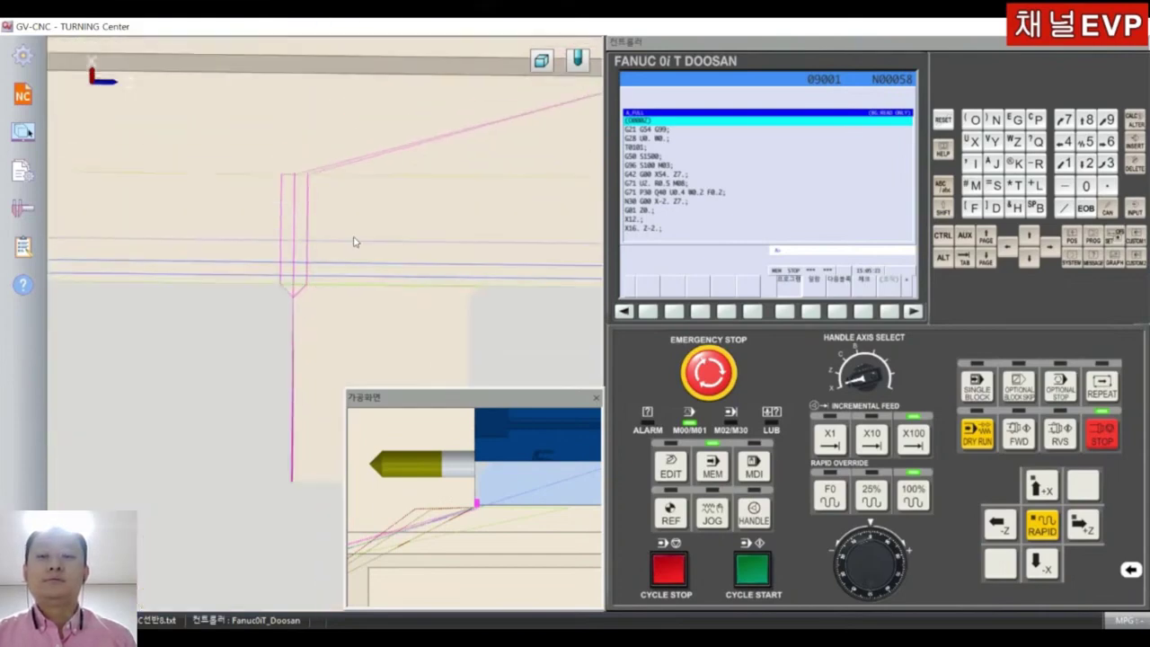
{"action": "scroll", "coordinate": [354, 305], "scroll_direction": "down", "scroll_amount": 2}
{"action": "scroll", "coordinate": [333, 303], "scroll_direction": "down", "scroll_amount": 2}
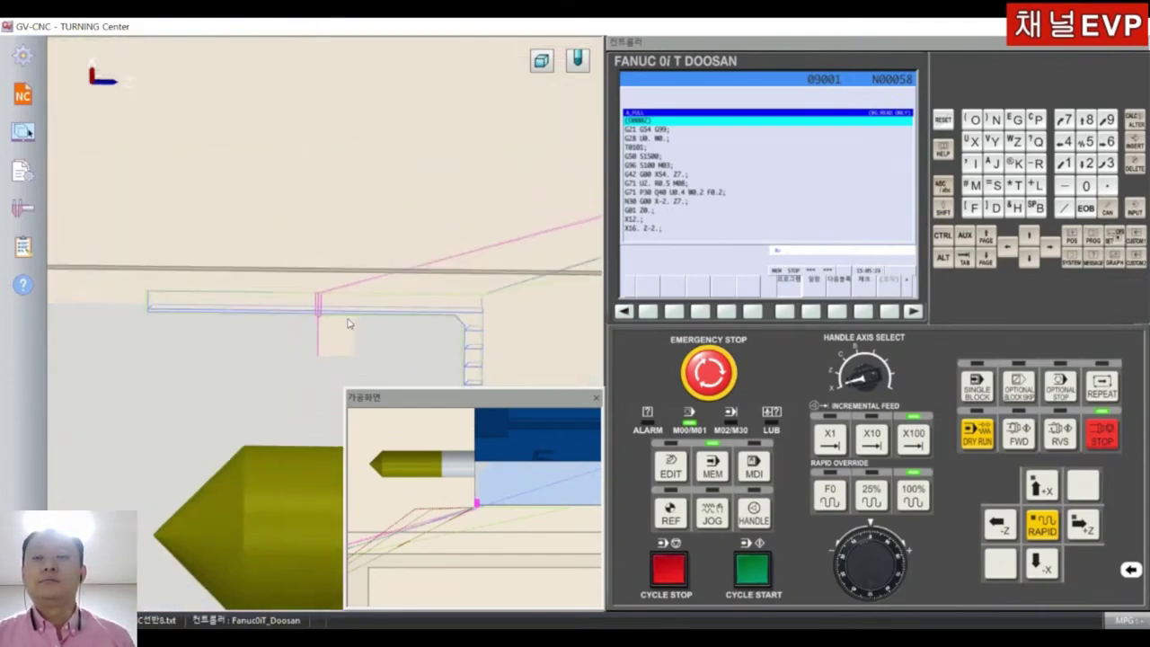
{"action": "scroll", "coordinate": [331, 314], "scroll_direction": "down", "scroll_amount": 2}
{"action": "scroll", "coordinate": [314, 307], "scroll_direction": "down", "scroll_amount": 2}
{"action": "right_click_drag", "start_coordinate": [313, 305], "coordinate": [344, 155]}
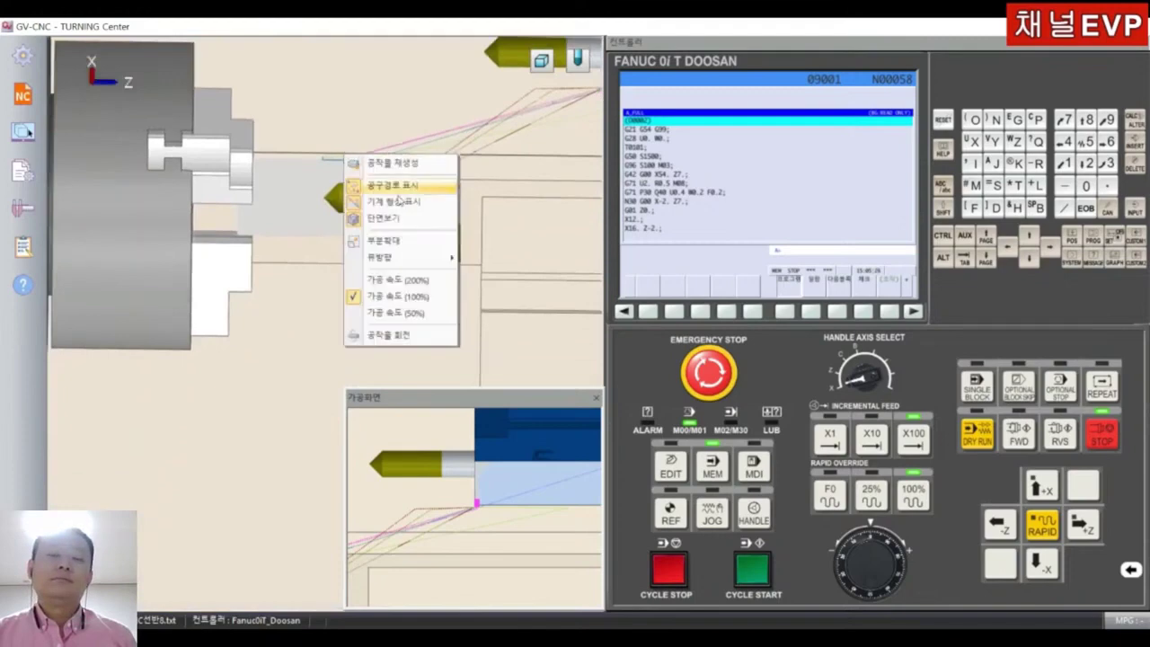
{"action": "left_click", "coordinate": [409, 314]}
{"action": "left_click_drag", "start_coordinate": [389, 291], "coordinate": [357, 180]}
{"action": "scroll", "coordinate": [357, 179], "scroll_direction": "up", "scroll_amount": 2}
{"action": "scroll", "coordinate": [359, 166], "scroll_direction": "up", "scroll_amount": 2}
{"action": "scroll", "coordinate": [357, 235], "scroll_direction": "up", "scroll_amount": 1}
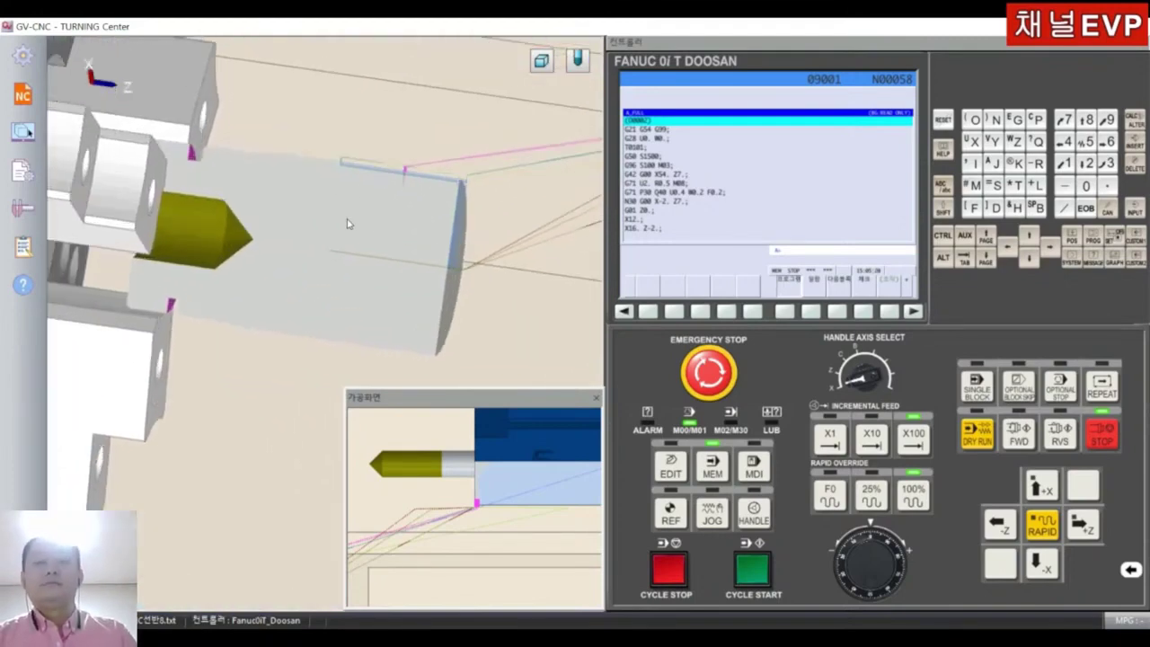
Reset the work origin on the workpiece end face to X -390.000, Z -535.000 and confirm
{"action": "left_click", "coordinate": [28, 61]}
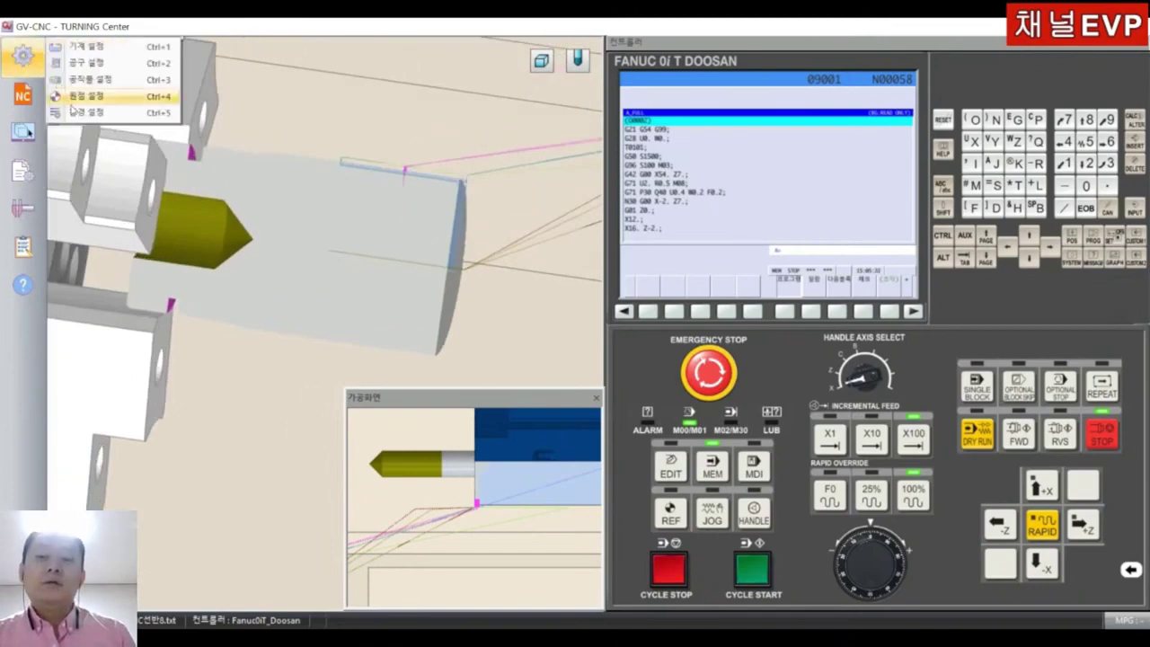
{"action": "left_click", "coordinate": [78, 97]}
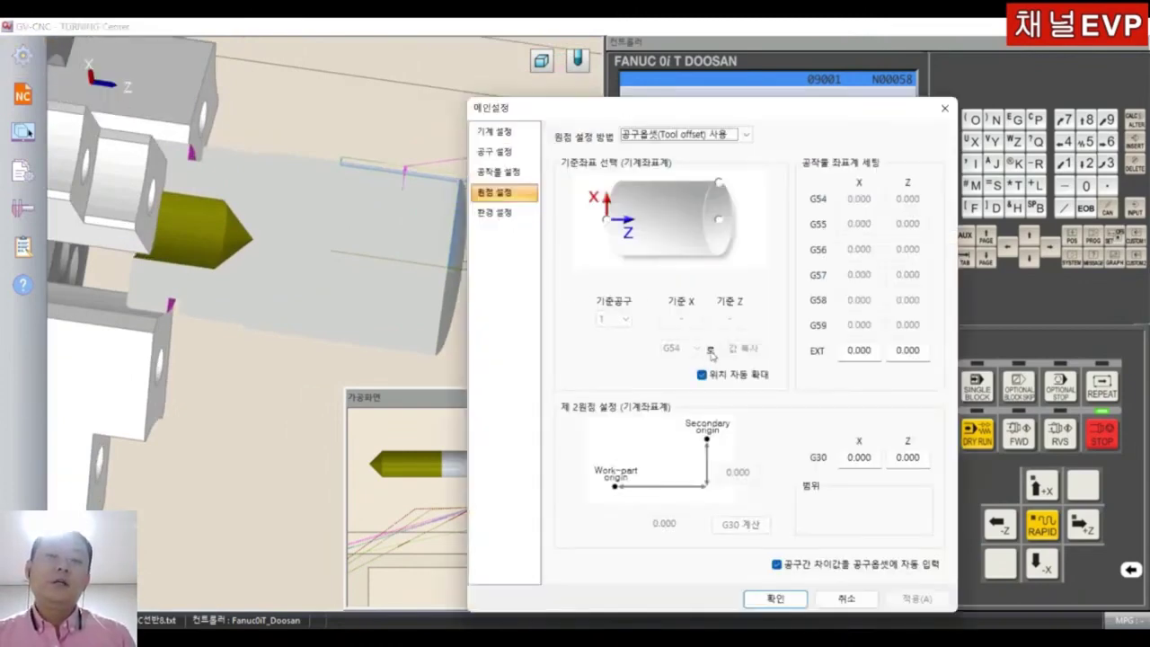
{"action": "left_click", "coordinate": [716, 220]}
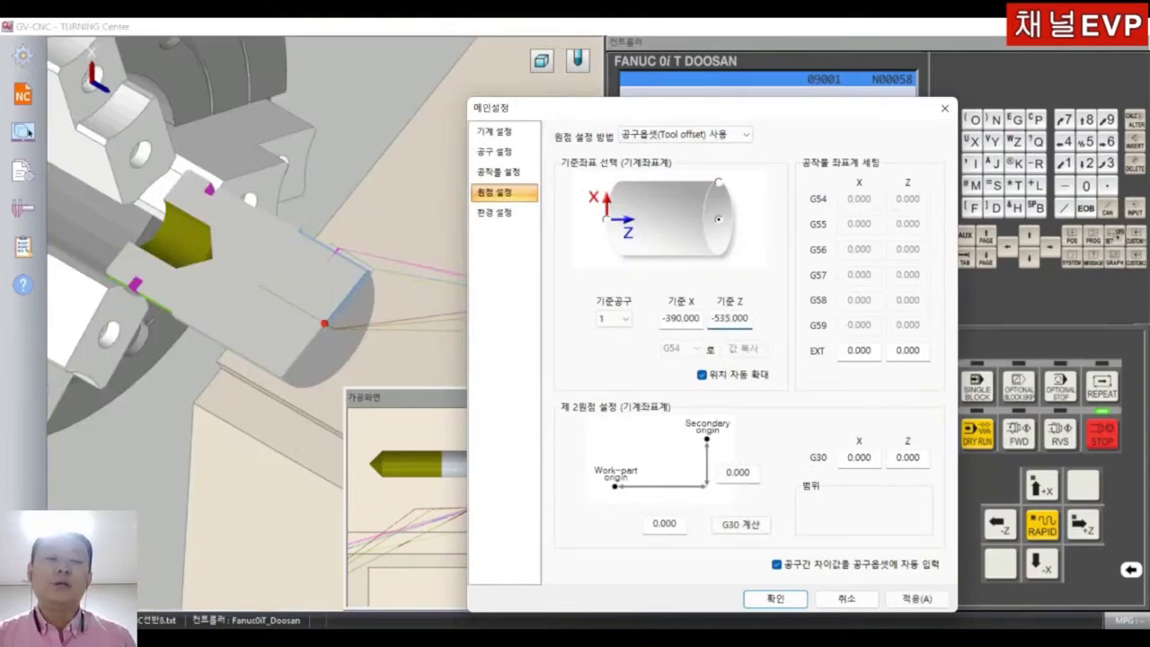
{"action": "left_click", "coordinate": [805, 603]}
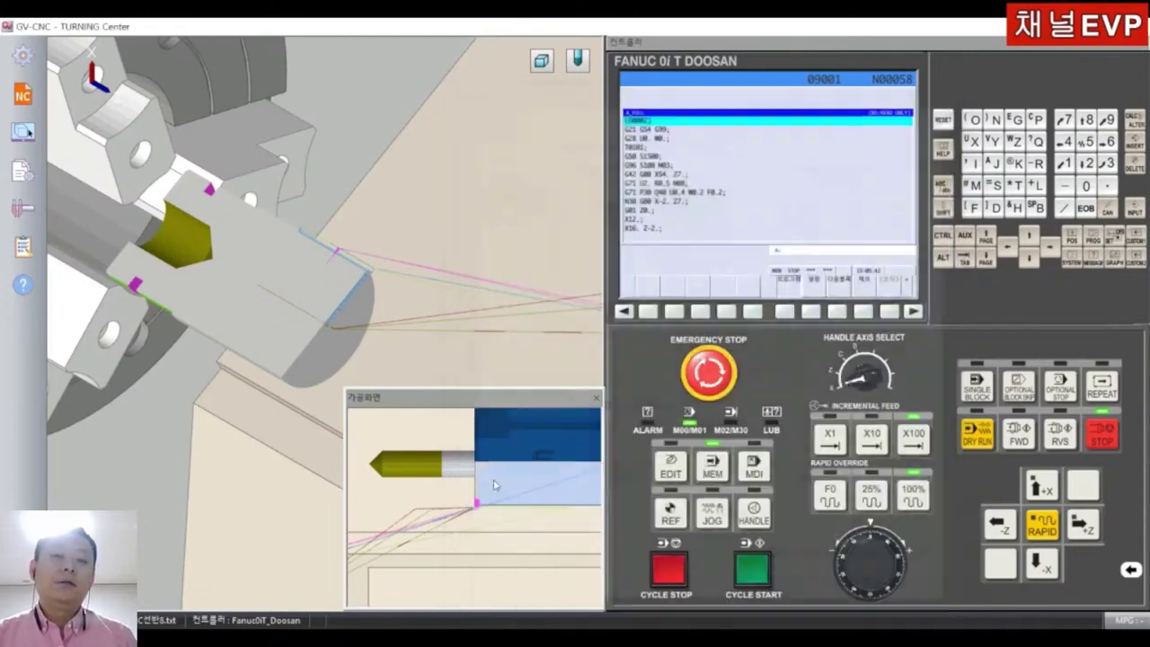
Resume the program with CYCLE START until the G71 roughing cycle reaches block N00066
{"action": "mouse_move", "coordinate": [312, 373]}
{"action": "middle_mouse_down"}
{"action": "mouse_move", "coordinate": [179, 328]}
{"action": "mouse_move", "coordinate": [485, 269]}
{"action": "mouse_move", "coordinate": [488, 285]}
{"action": "middle_mouse_up"}
{"action": "left_click", "coordinate": [755, 572]}
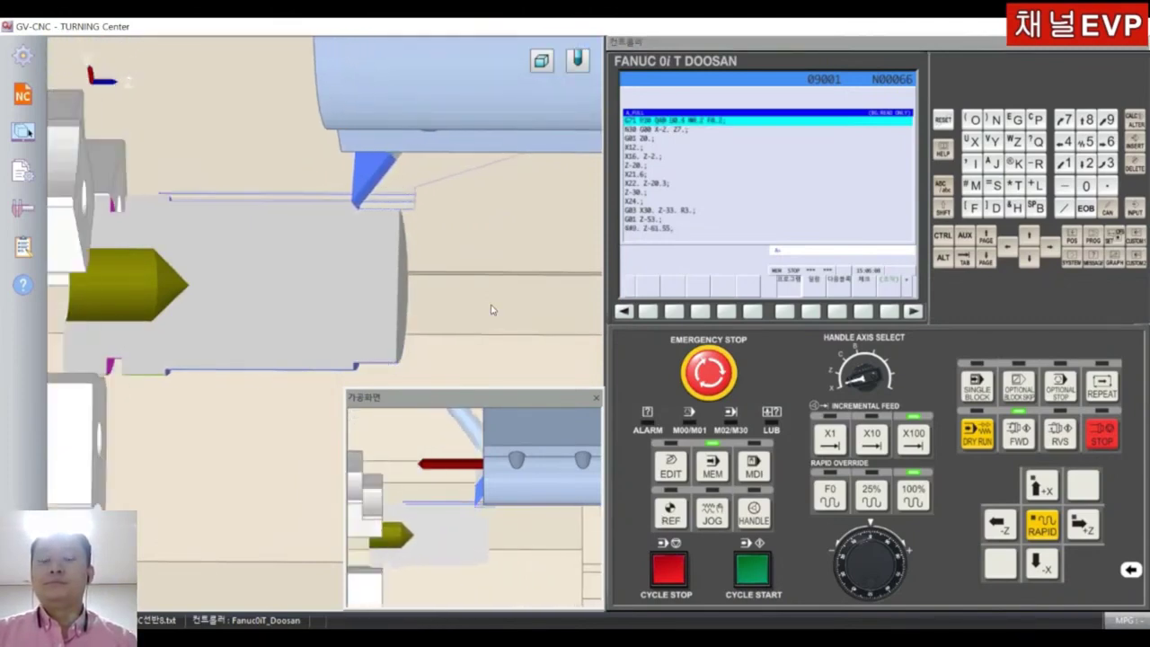
Untick 단면보기 to show the workpiece as a full coloured solid, and orbit to a closer, higher view
{"action": "right_click", "coordinate": [459, 182]}
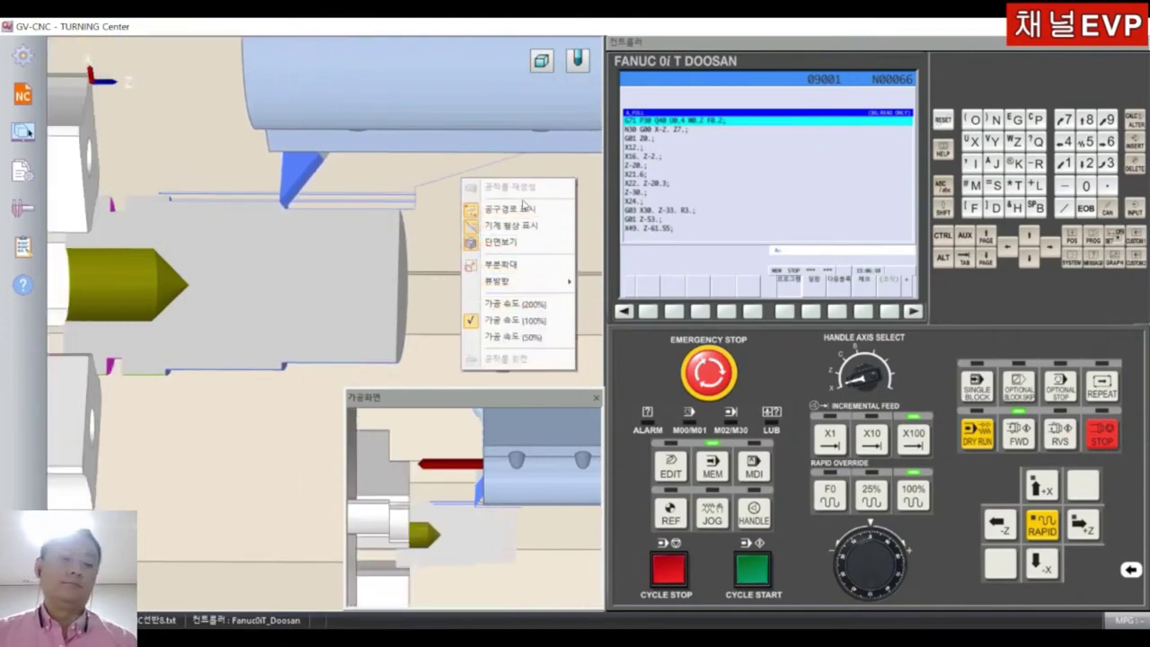
{"action": "left_click", "coordinate": [519, 244]}
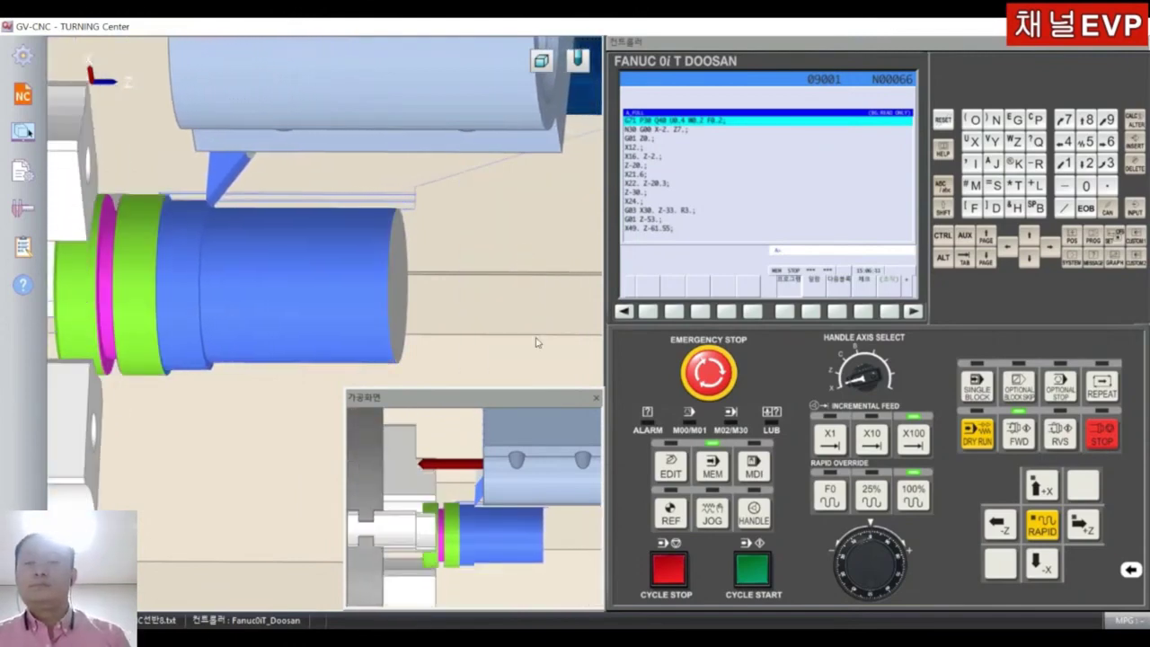
{"action": "middle_click_drag", "start_coordinate": [367, 318], "coordinate": [604, 355]}
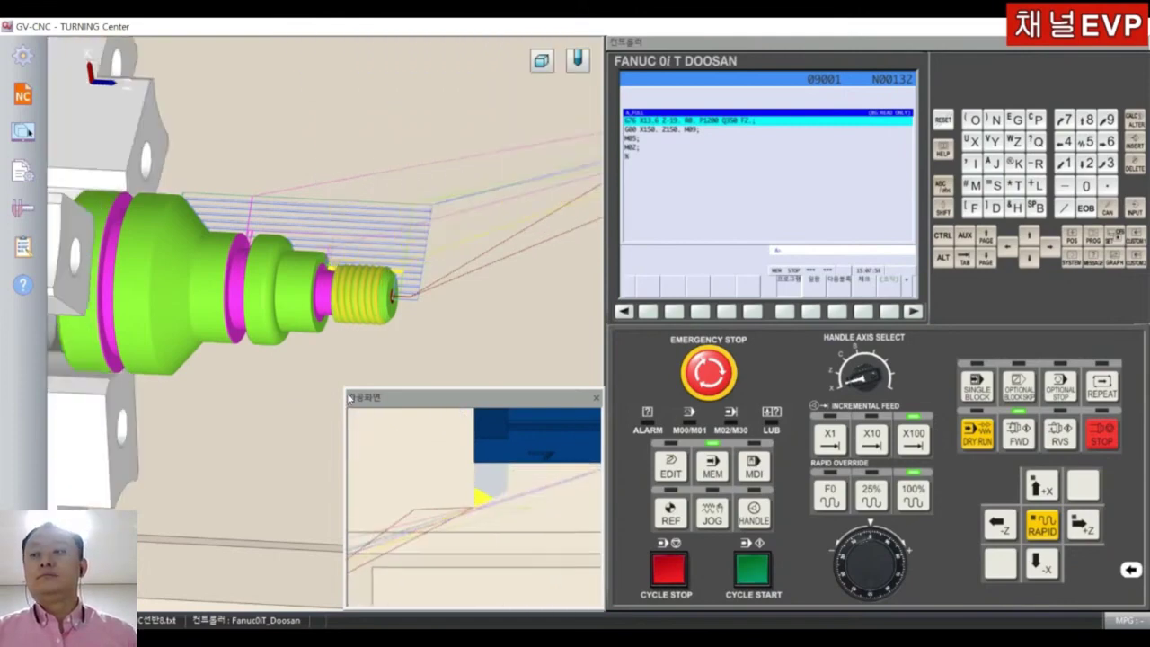
{"action": "right_click", "coordinate": [434, 234]}
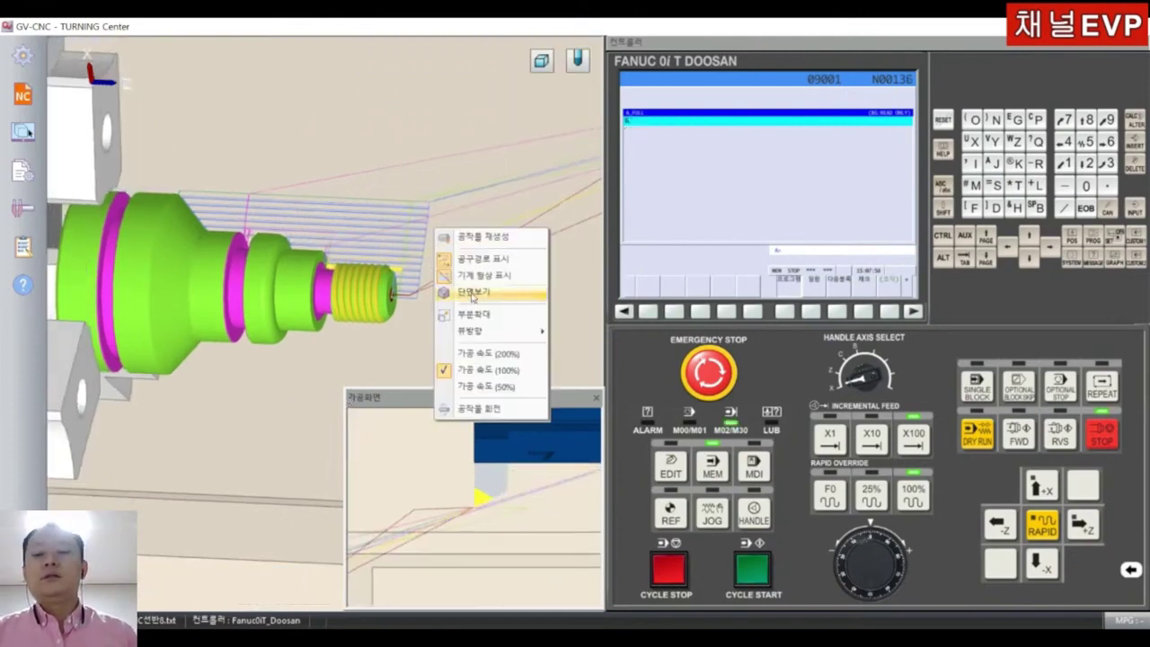
{"action": "left_click", "coordinate": [449, 290]}
{"action": "scroll", "coordinate": [316, 310], "scroll_direction": "up", "scroll_amount": 3}
{"action": "mouse_move", "coordinate": [316, 310]}
{"action": "left_mouse_down"}
{"action": "mouse_move", "coordinate": [341, 315]}
{"action": "mouse_move", "coordinate": [346, 338]}
{"action": "left_mouse_up"}
{"action": "mouse_move", "coordinate": [276, 320]}
{"action": "left_mouse_down"}
{"action": "mouse_move", "coordinate": [366, 305]}
{"action": "mouse_move", "coordinate": [324, 275]}
{"action": "mouse_move", "coordinate": [347, 233]}
{"action": "left_mouse_up"}
{"action": "right_click", "coordinate": [440, 114]}
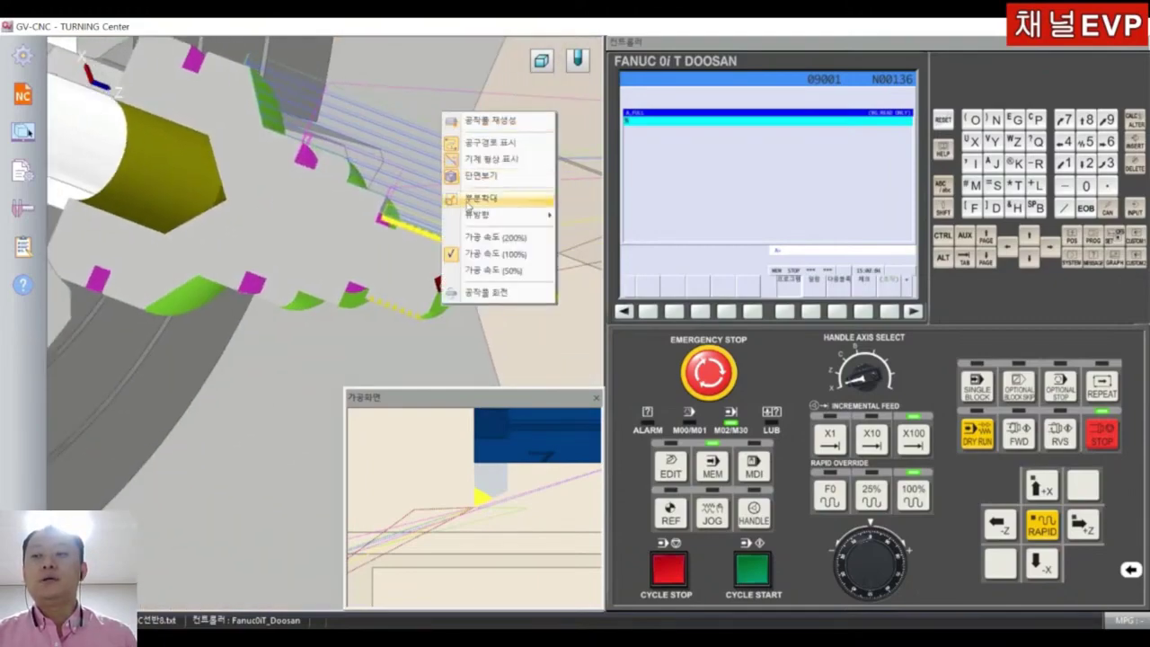
{"action": "left_click", "coordinate": [479, 177]}
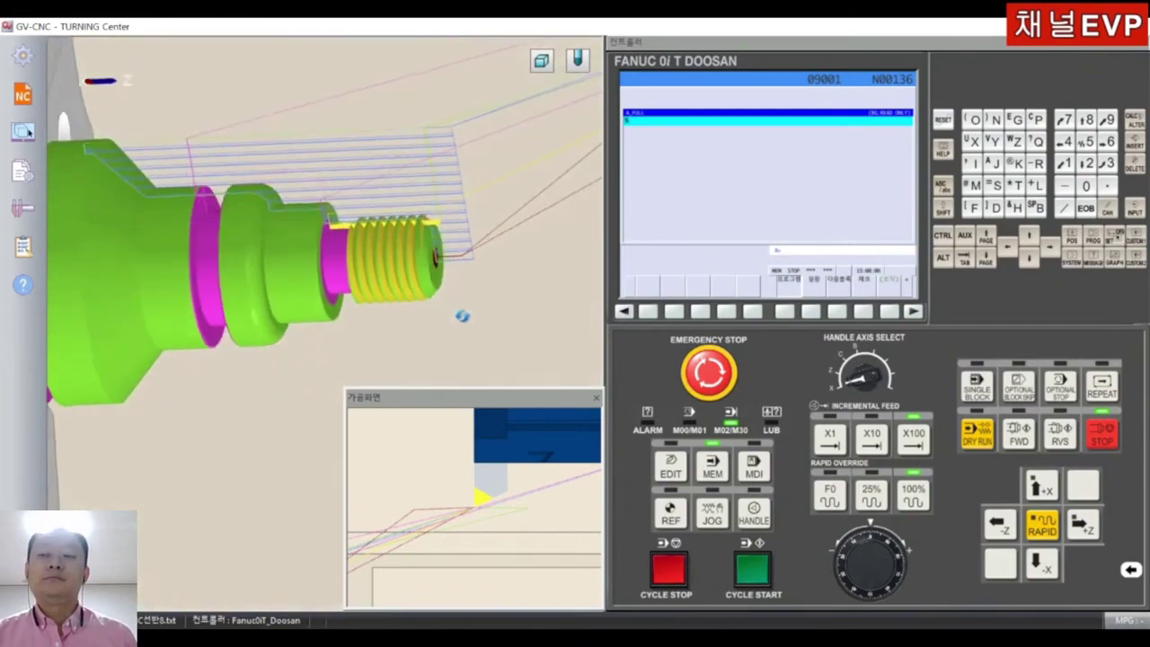
{"action": "left_click_drag", "start_coordinate": [165, 199], "coordinate": [250, 143]}
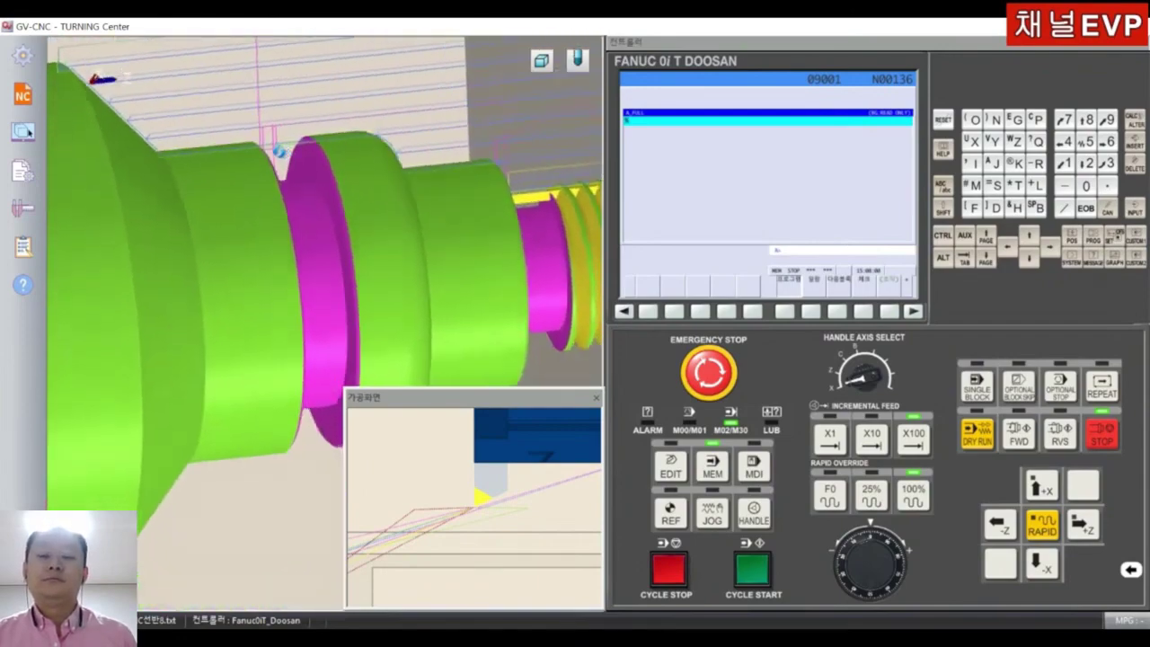
{"action": "scroll", "coordinate": [250, 144], "scroll_direction": "up", "scroll_amount": 2}
{"action": "scroll", "coordinate": [269, 134], "scroll_direction": "up", "scroll_amount": 2}
{"action": "scroll", "coordinate": [259, 174], "scroll_direction": "up", "scroll_amount": 2}
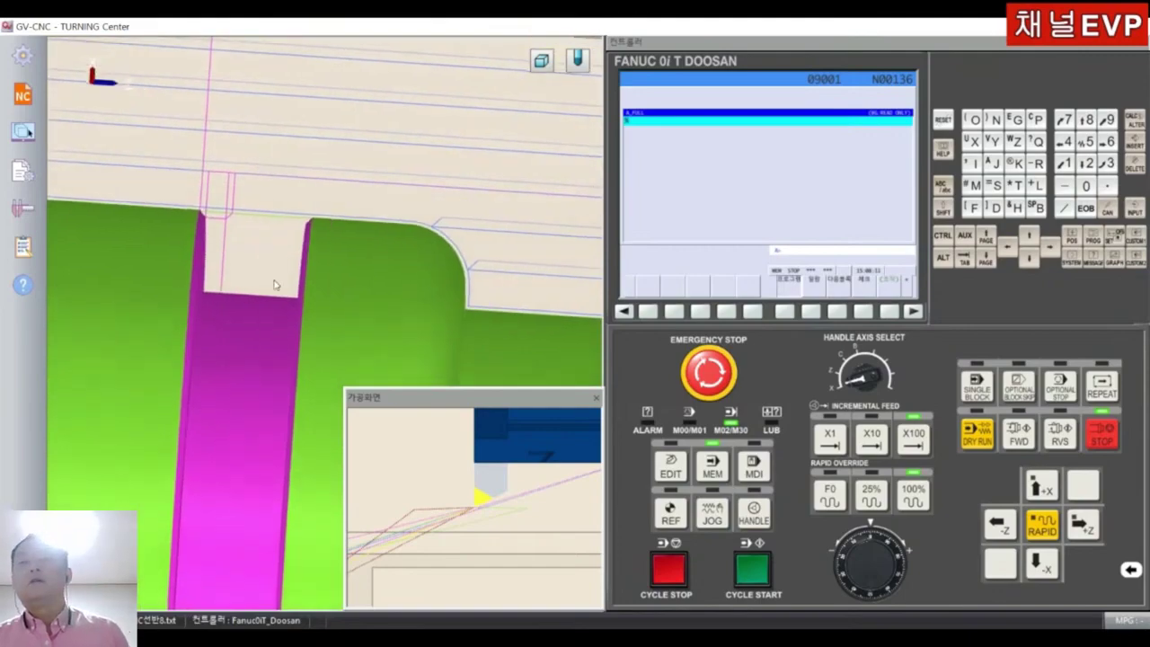
{"action": "scroll", "coordinate": [335, 336], "scroll_direction": "down", "scroll_amount": 3}
{"action": "scroll", "coordinate": [335, 336], "scroll_direction": "down", "scroll_amount": 3}
{"action": "scroll", "coordinate": [296, 184], "scroll_direction": "up", "scroll_amount": 2}
{"action": "scroll", "coordinate": [300, 190], "scroll_direction": "up", "scroll_amount": 1}
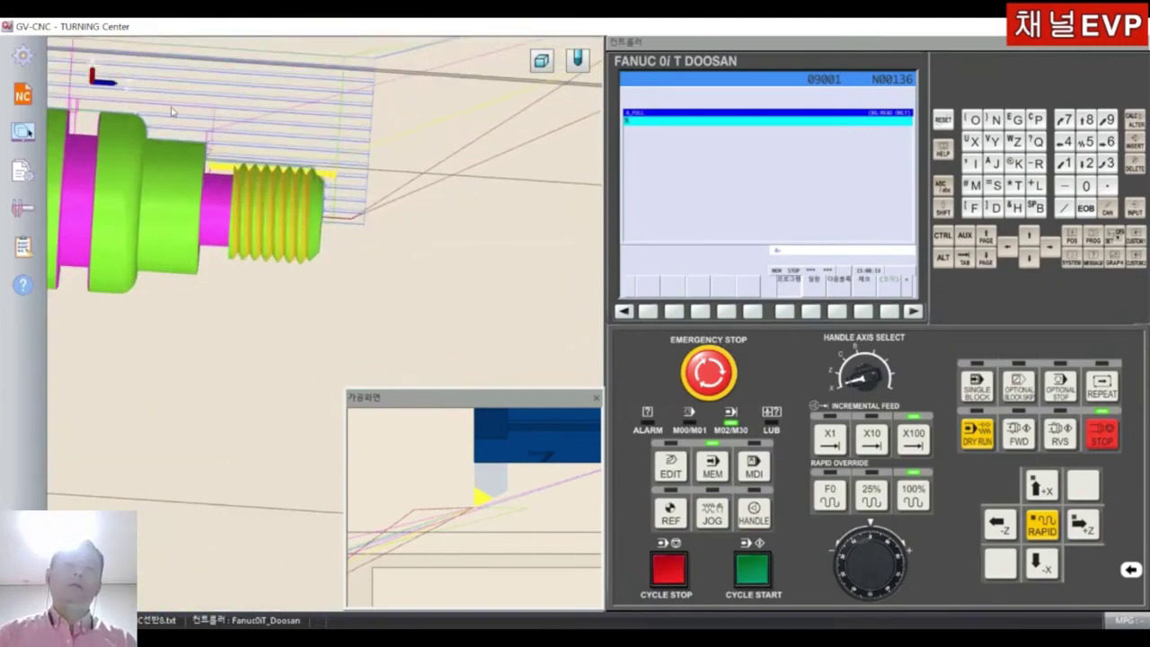
{"action": "scroll", "coordinate": [301, 193], "scroll_direction": "up", "scroll_amount": 2}
{"action": "scroll", "coordinate": [302, 193], "scroll_direction": "up", "scroll_amount": 1}
{"action": "scroll", "coordinate": [306, 198], "scroll_direction": "up", "scroll_amount": 1}
{"action": "scroll", "coordinate": [310, 198], "scroll_direction": "up", "scroll_amount": 1}
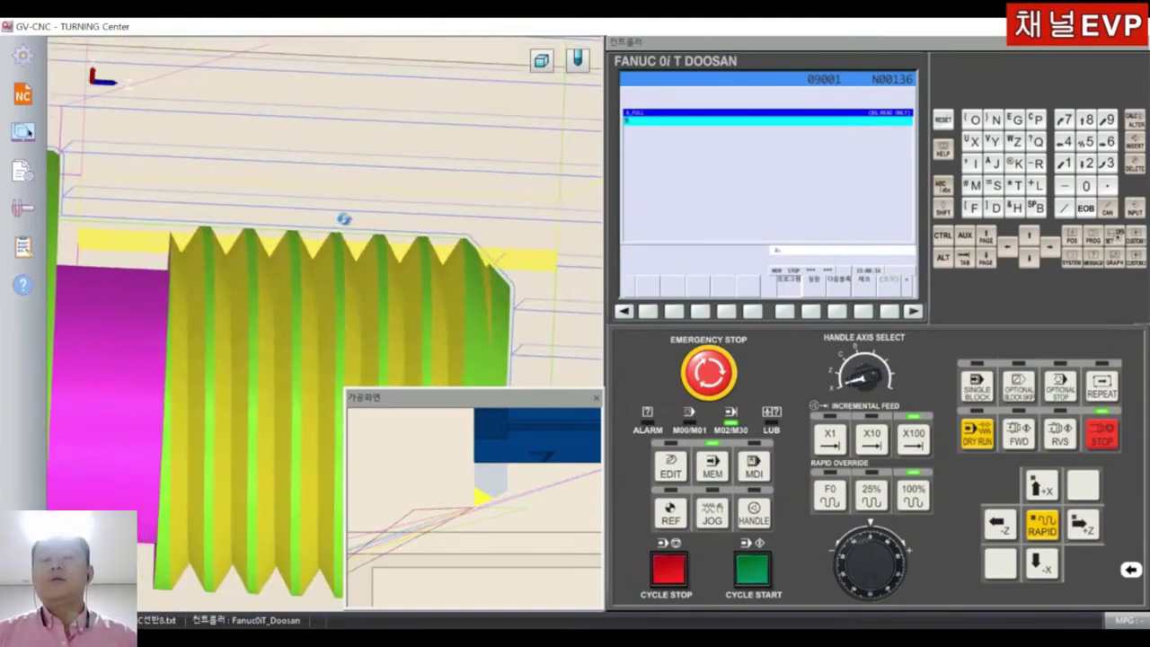
{"action": "scroll", "coordinate": [317, 197], "scroll_direction": "up", "scroll_amount": 1}
{"action": "scroll", "coordinate": [316, 198], "scroll_direction": "down", "scroll_amount": 2}
{"action": "scroll", "coordinate": [314, 238], "scroll_direction": "down", "scroll_amount": 2}
{"action": "mouse_move", "coordinate": [311, 251]}
{"action": "middle_mouse_down"}
{"action": "mouse_move", "coordinate": [443, 131]}
{"action": "mouse_move", "coordinate": [333, 158]}
{"action": "middle_mouse_up"}
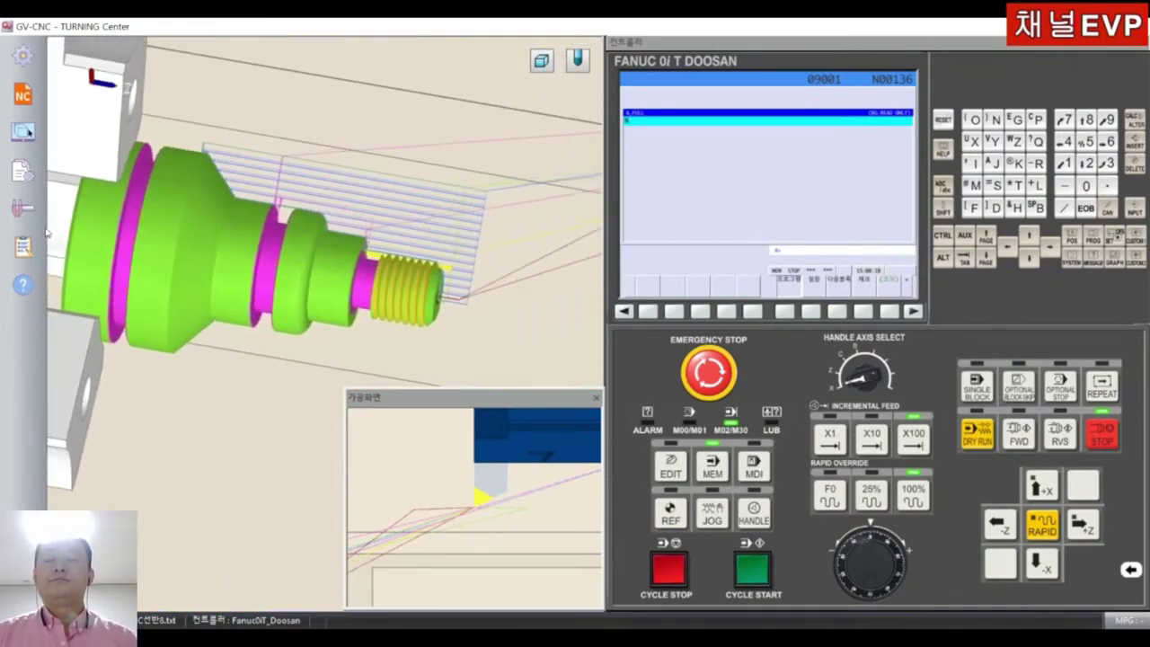
Measure the profile's overall horizontal length between its two ends as 88 in VeriTurn
{"action": "left_click", "coordinate": [24, 209]}
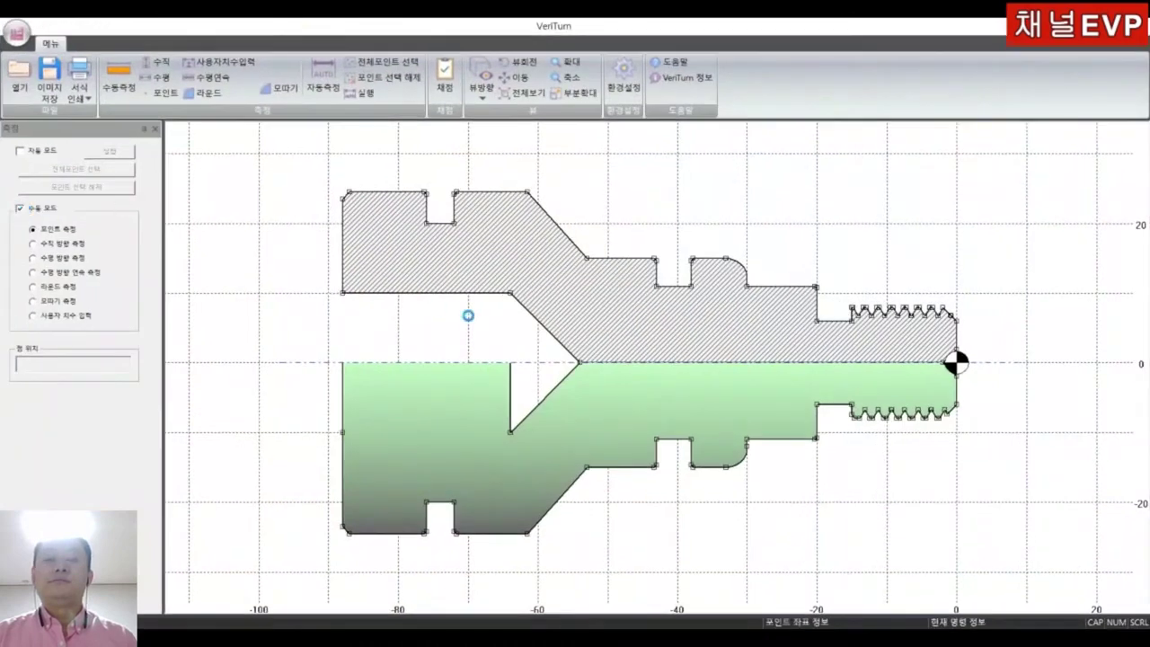
{"action": "left_click", "coordinate": [160, 77]}
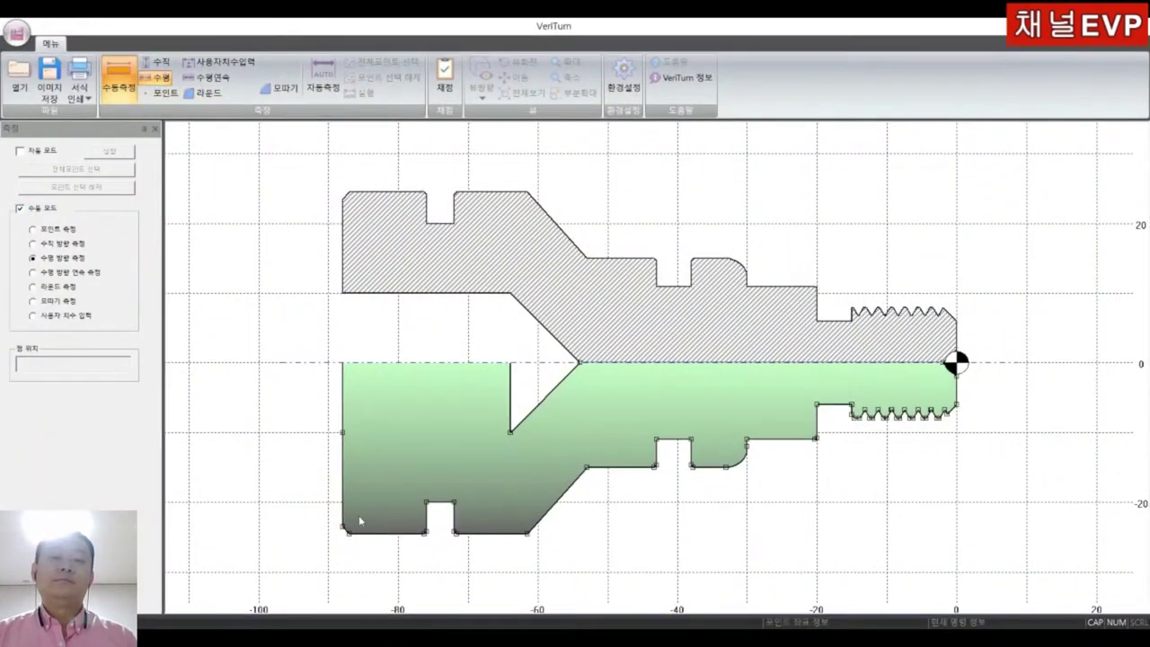
{"action": "left_click", "coordinate": [958, 405]}
{"action": "left_click", "coordinate": [709, 189]}
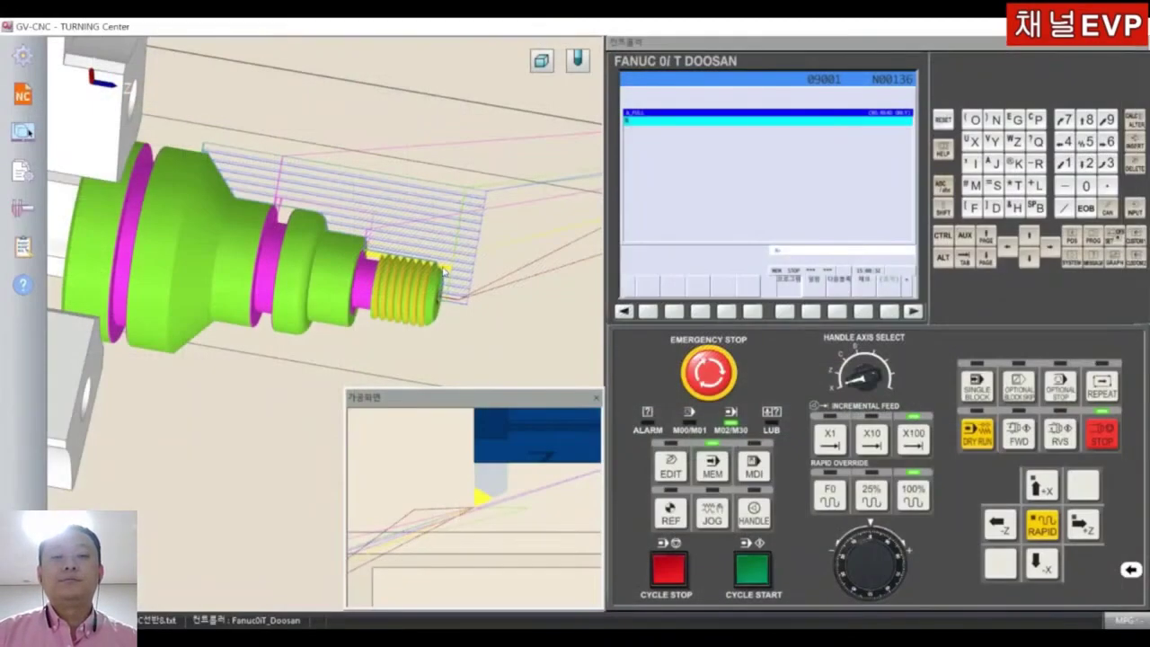
{"action": "mouse_move", "coordinate": [307, 285]}
{"action": "middle_mouse_down"}
{"action": "mouse_move", "coordinate": [213, 236]}
{"action": "mouse_move", "coordinate": [151, 238]}
{"action": "mouse_move", "coordinate": [344, 397]}
{"action": "middle_mouse_up"}
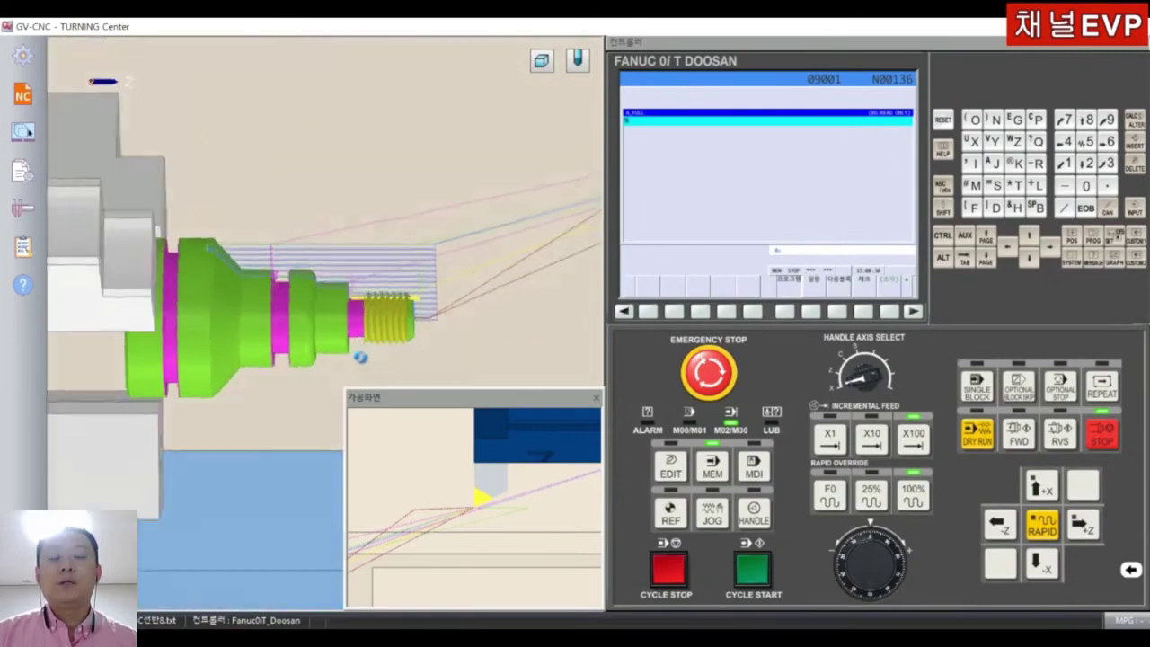
{"action": "mouse_move", "coordinate": [221, 359]}
{"action": "middle_mouse_down"}
{"action": "mouse_move", "coordinate": [301, 209]}
{"action": "mouse_move", "coordinate": [414, 165]}
{"action": "middle_mouse_up"}
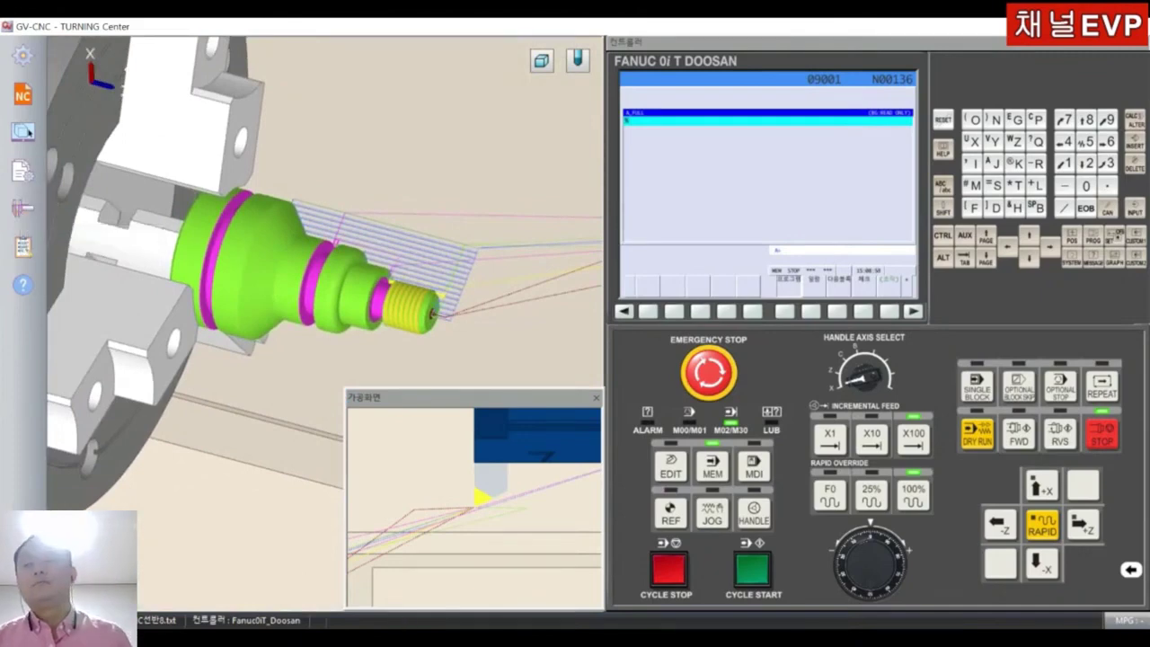
Launch Paint, open the 컴가공8 lathe drawing, and minimize Paint
{"action": "key", "text": "super"}
{"action": "left_click", "coordinate": [755, 332]}
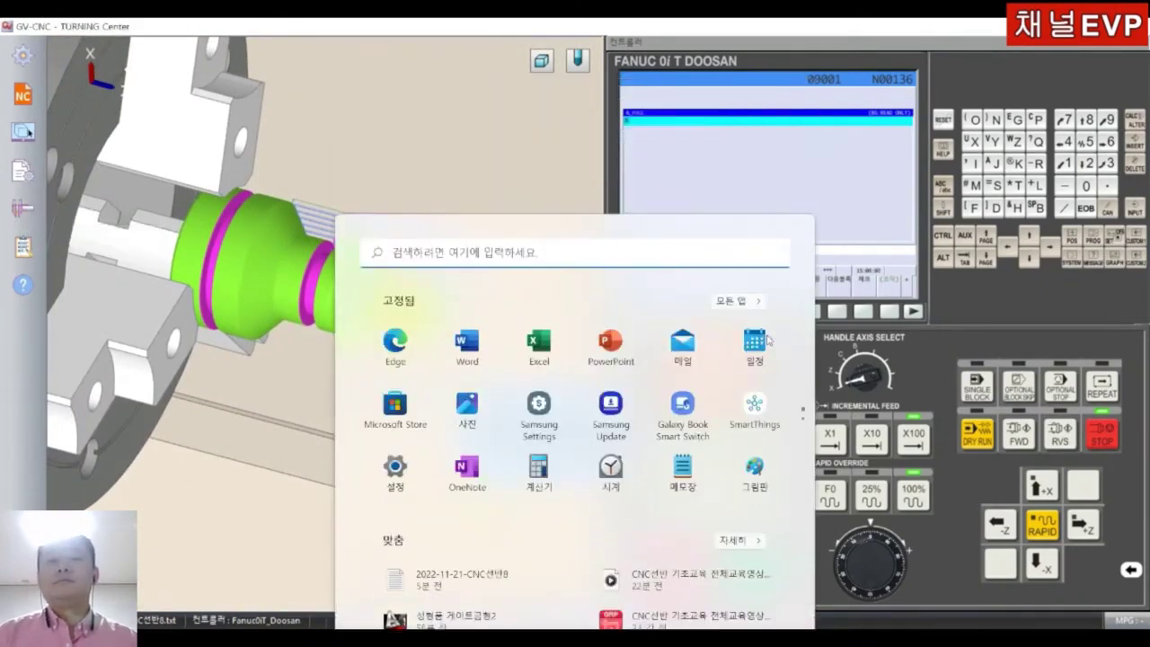
{"action": "left_click", "coordinate": [25, 60]}
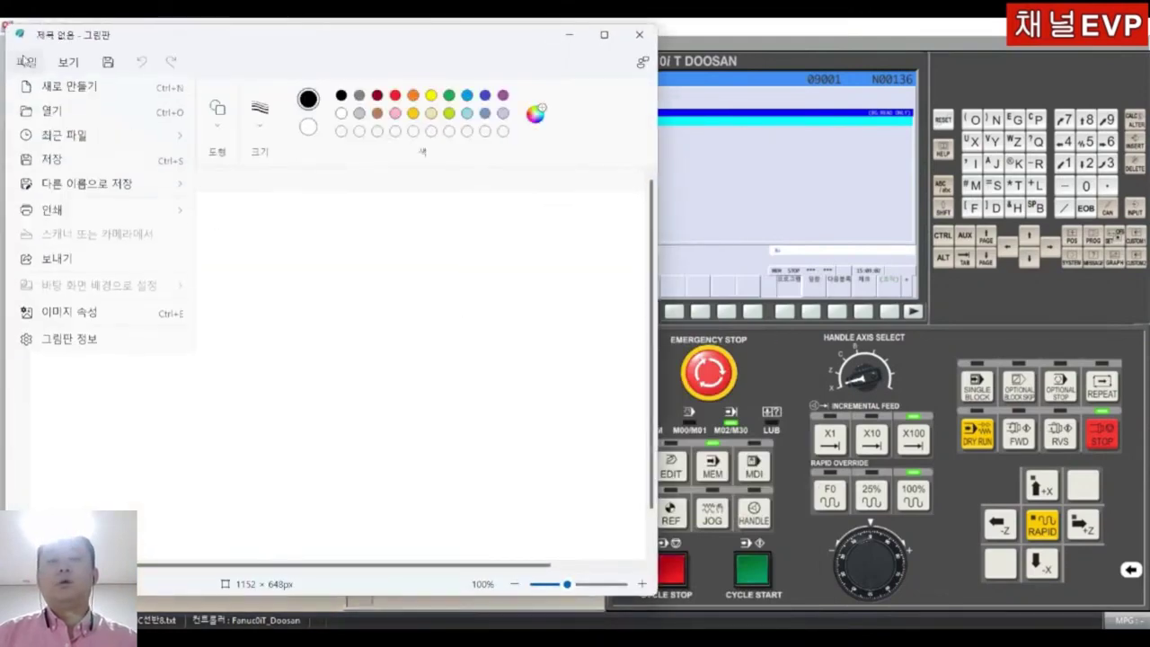
{"action": "left_click", "coordinate": [56, 108]}
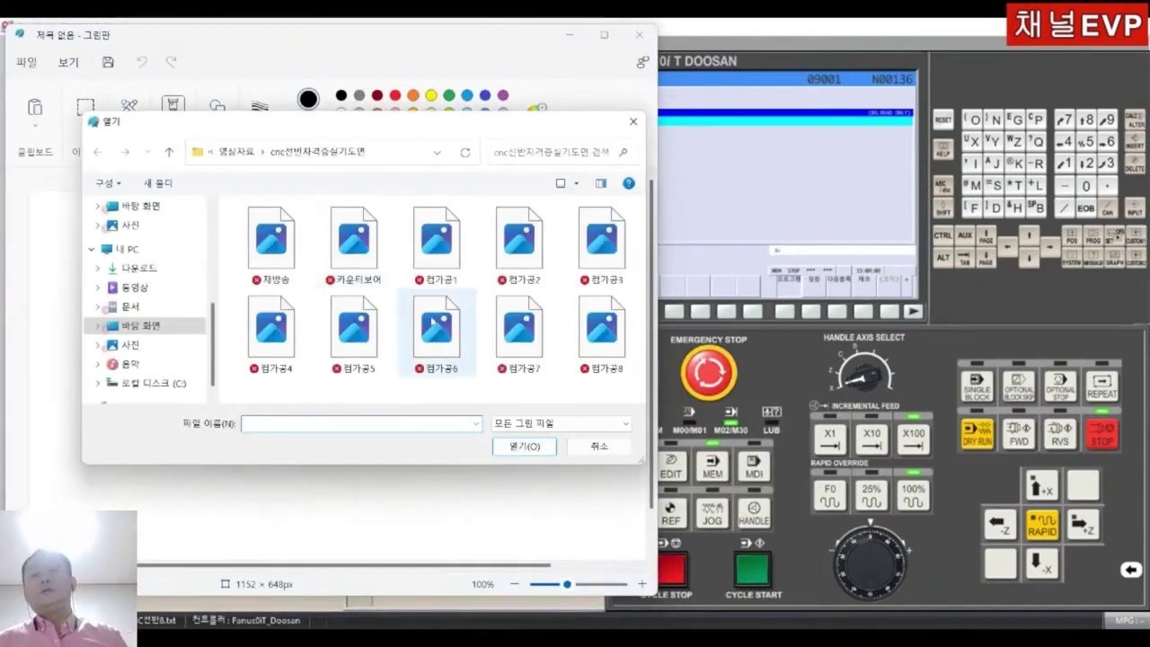
{"action": "double_click", "coordinate": [606, 337]}
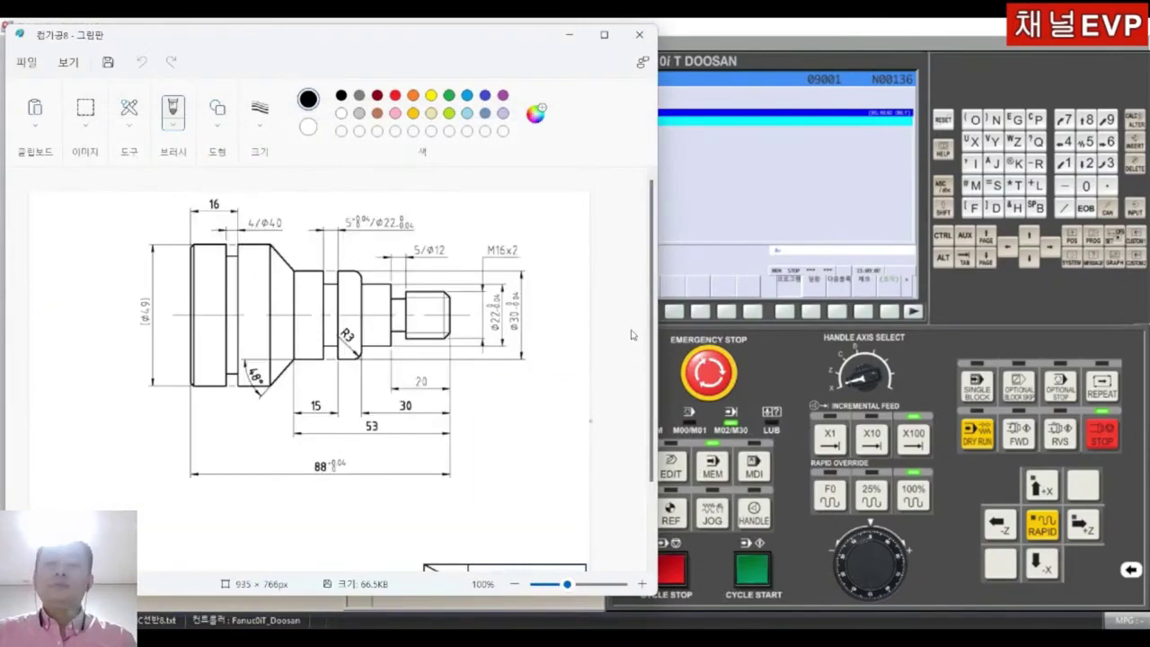
{"action": "left_click", "coordinate": [568, 34]}
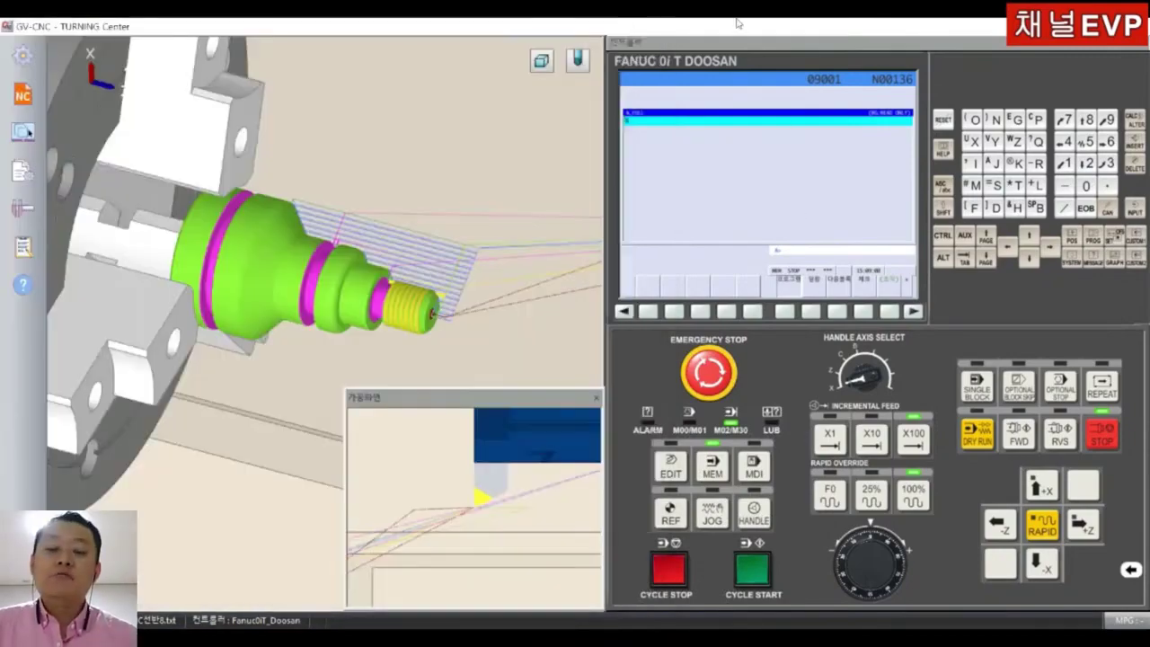
Open the VeriTurn profile and move the Paint 컴가공8 drawing window beside it
{"action": "left_click", "coordinate": [21, 215]}
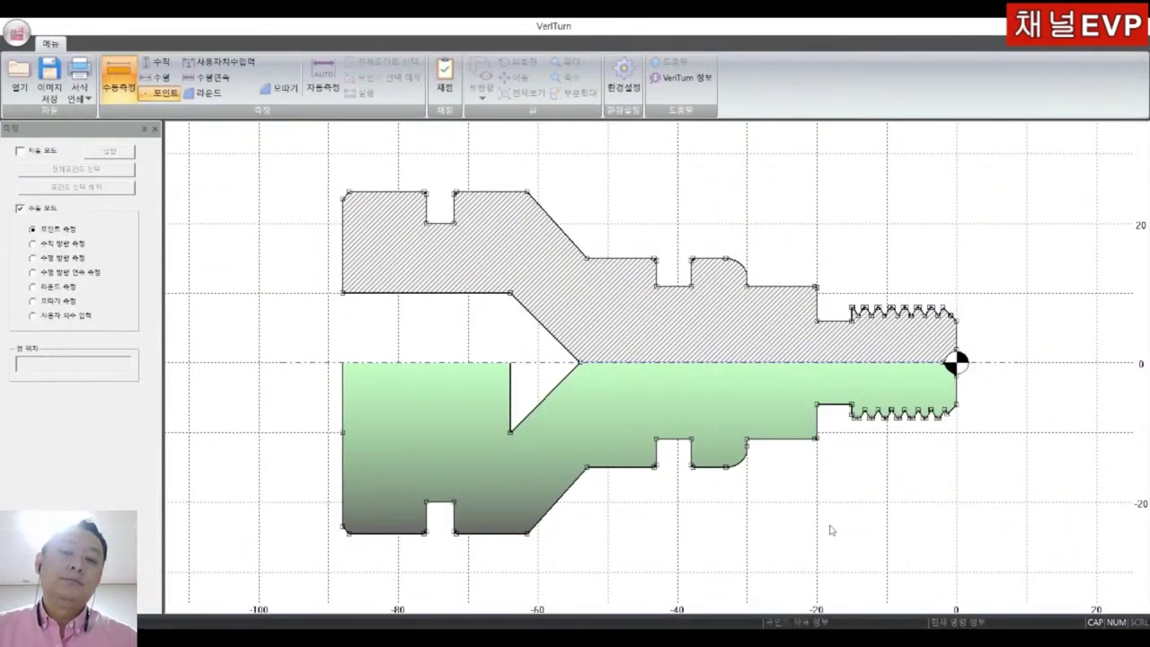
{"action": "key", "text": "alt+Tab"}
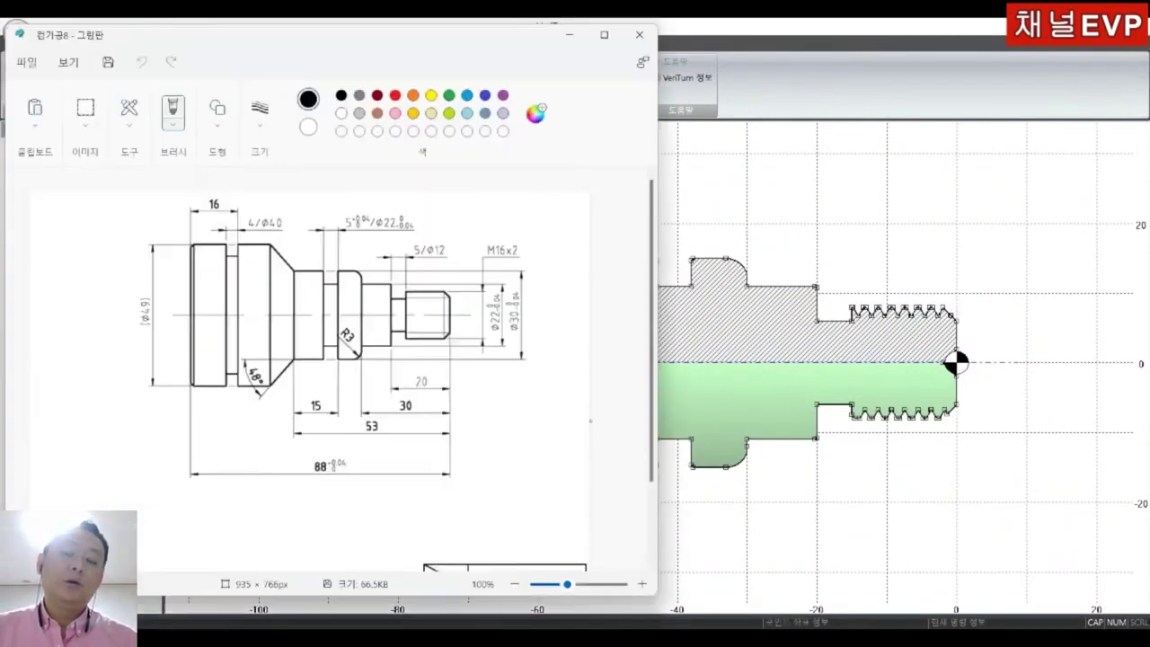
{"action": "left_click_drag", "start_coordinate": [454, 48], "coordinate": [310, 64]}
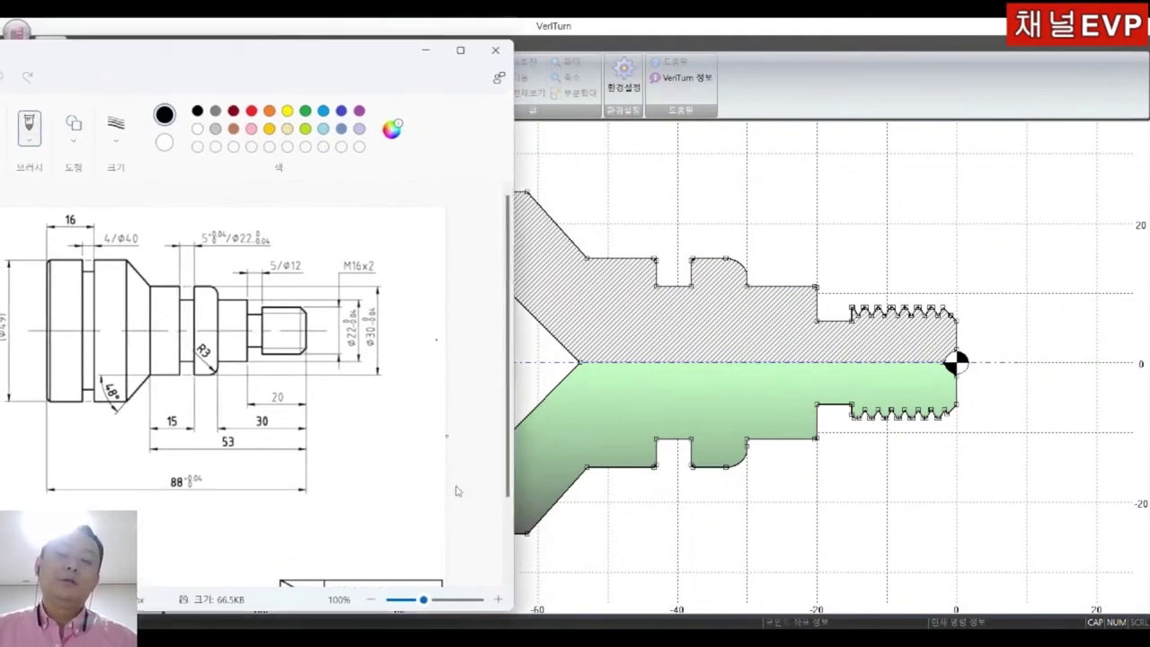
{"action": "left_click_drag", "start_coordinate": [321, 54], "coordinate": [1068, 71]}
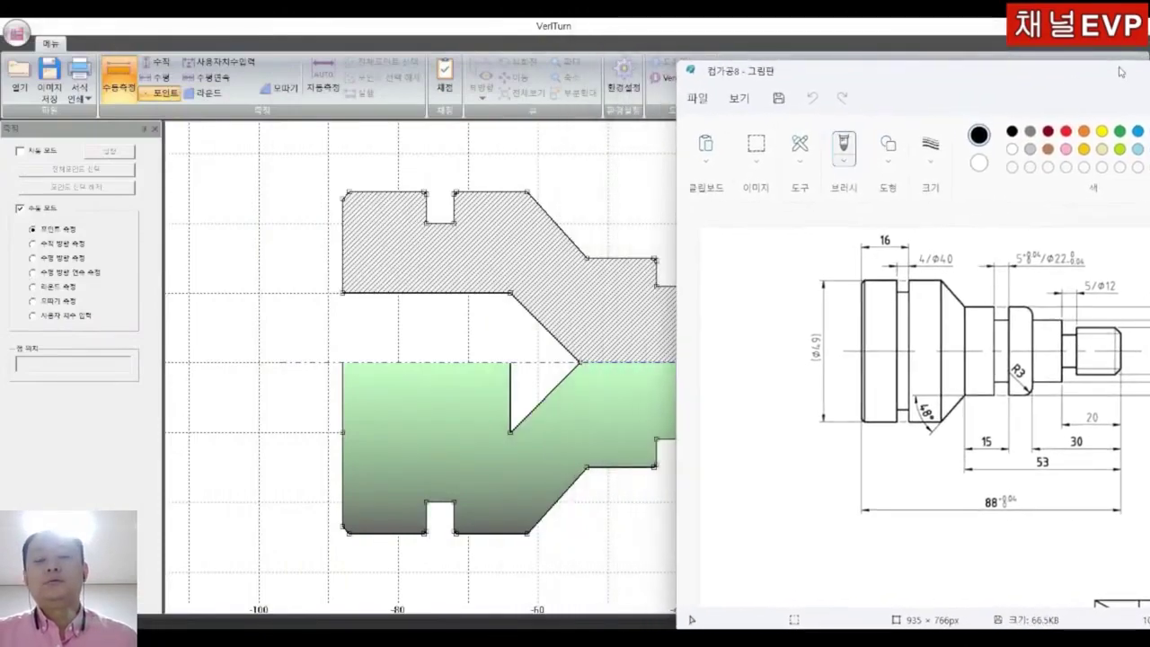
{"action": "mouse_move", "coordinate": [1068, 71]}
{"action": "left_mouse_down"}
{"action": "mouse_move", "coordinate": [708, 55]}
{"action": "mouse_move", "coordinate": [1133, 54]}
{"action": "mouse_move", "coordinate": [864, 35]}
{"action": "mouse_move", "coordinate": [659, 245]}
{"action": "mouse_move", "coordinate": [547, 417]}
{"action": "mouse_move", "coordinate": [669, 475]}
{"action": "mouse_move", "coordinate": [1039, 134]}
{"action": "mouse_move", "coordinate": [1060, 64]}
{"action": "mouse_move", "coordinate": [1114, 60]}
{"action": "left_mouse_up"}
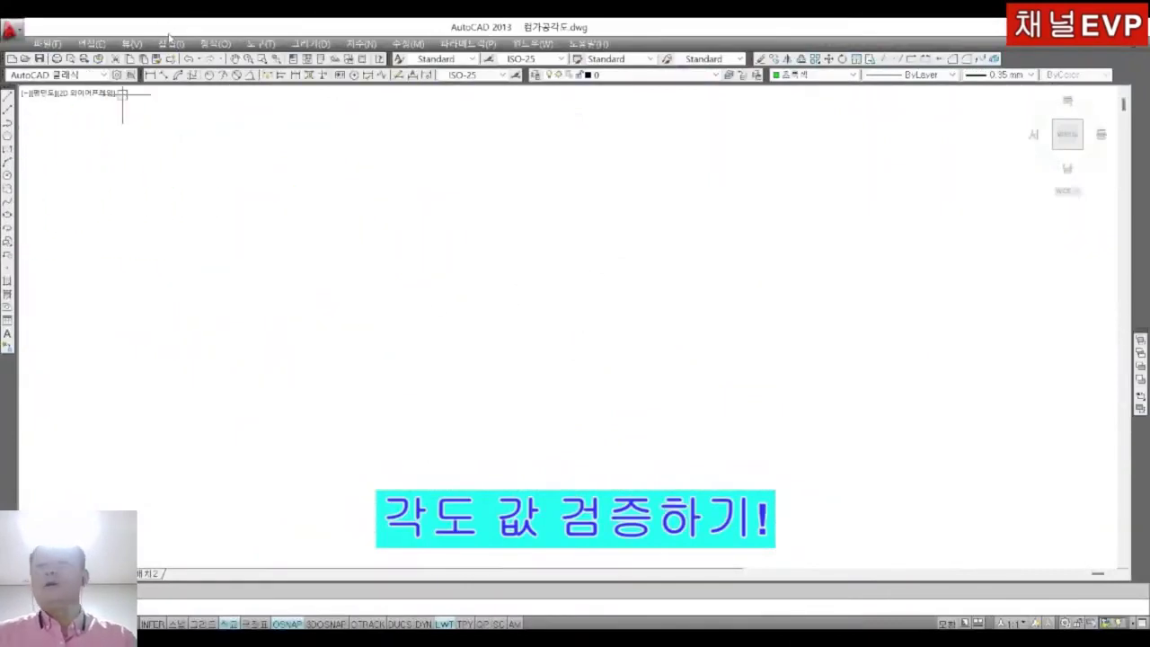
Attach the 컴가공8 raster image and place it on the canvas
{"action": "left_click", "coordinate": [170, 42]}
{"action": "left_click", "coordinate": [216, 151]}
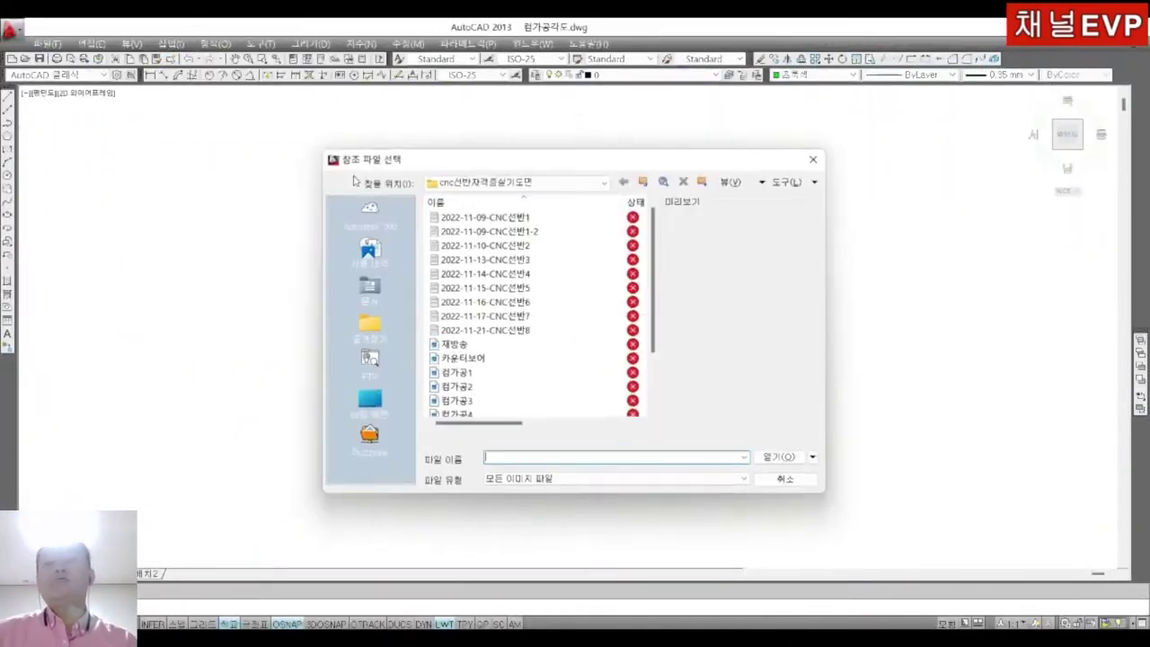
{"action": "double_click", "coordinate": [511, 330]}
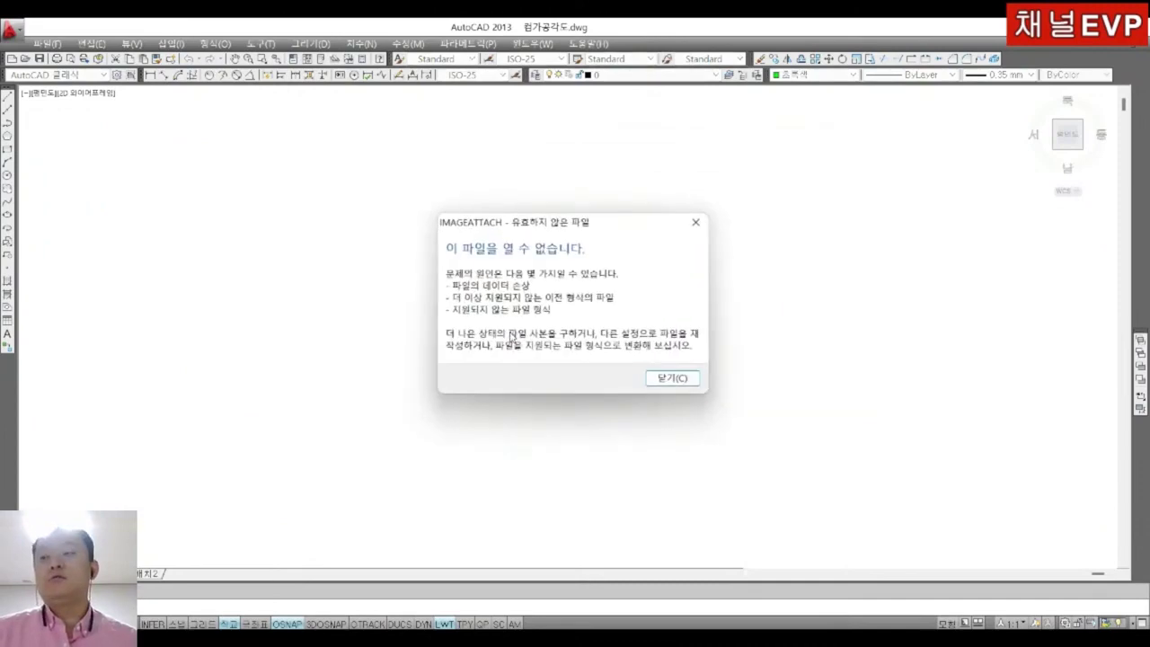
{"action": "left_click", "coordinate": [695, 222]}
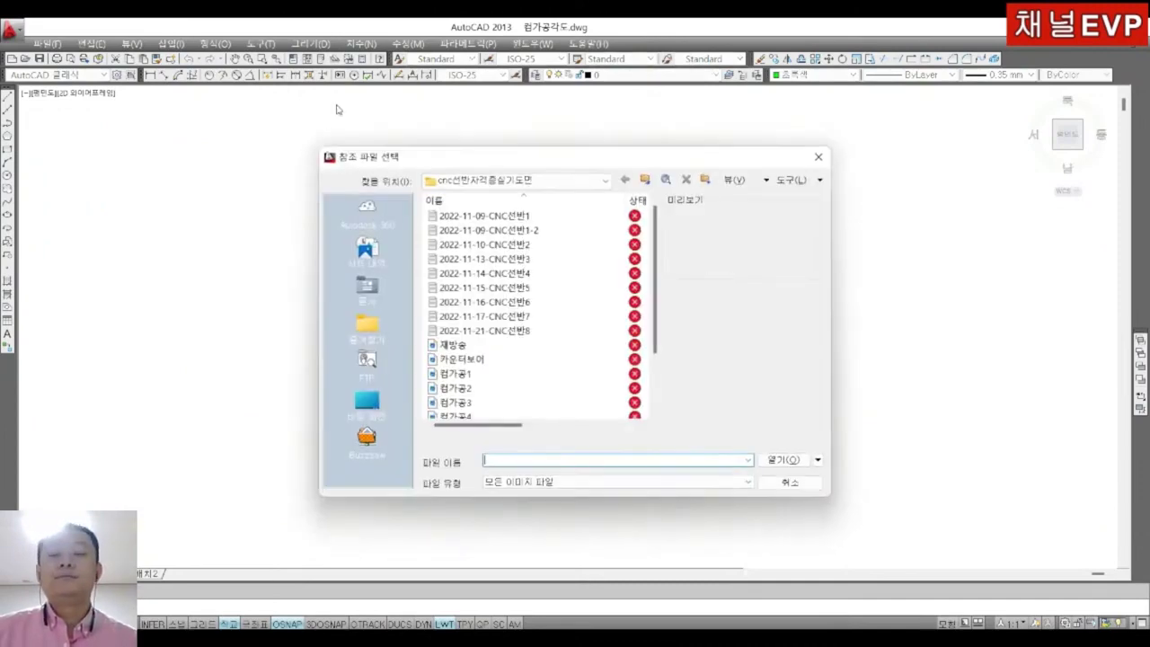
{"action": "scroll", "coordinate": [491, 335], "scroll_direction": "down", "scroll_amount": 2}
{"action": "double_click", "coordinate": [476, 400]}
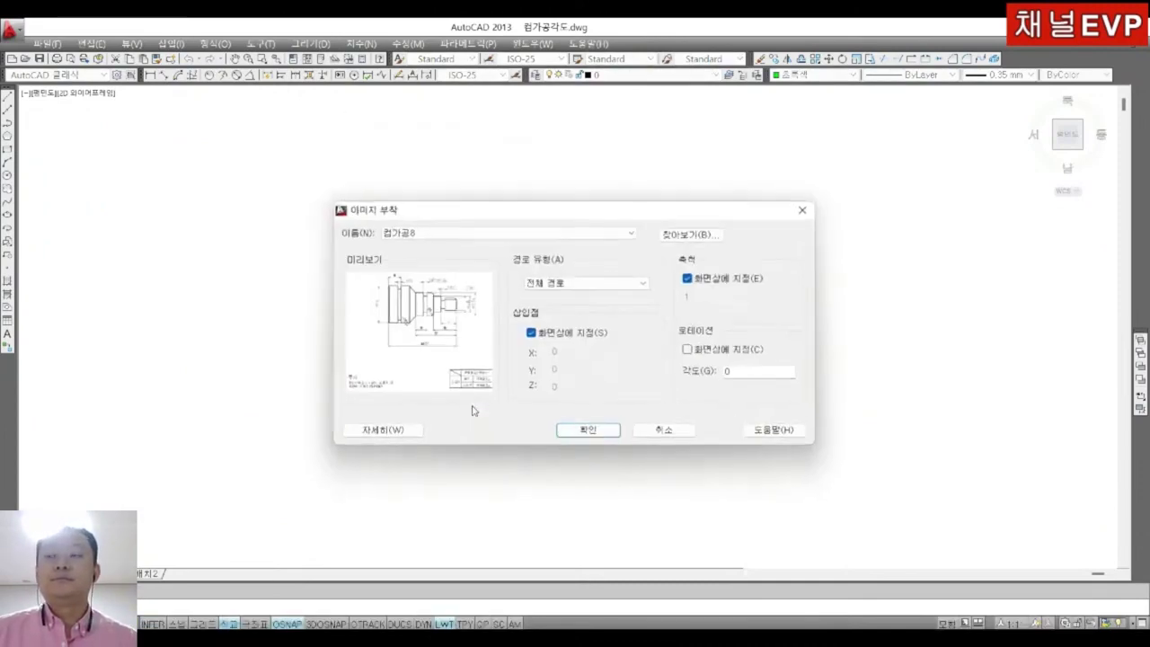
{"action": "left_click", "coordinate": [616, 434]}
{"action": "left_click", "coordinate": [291, 423]}
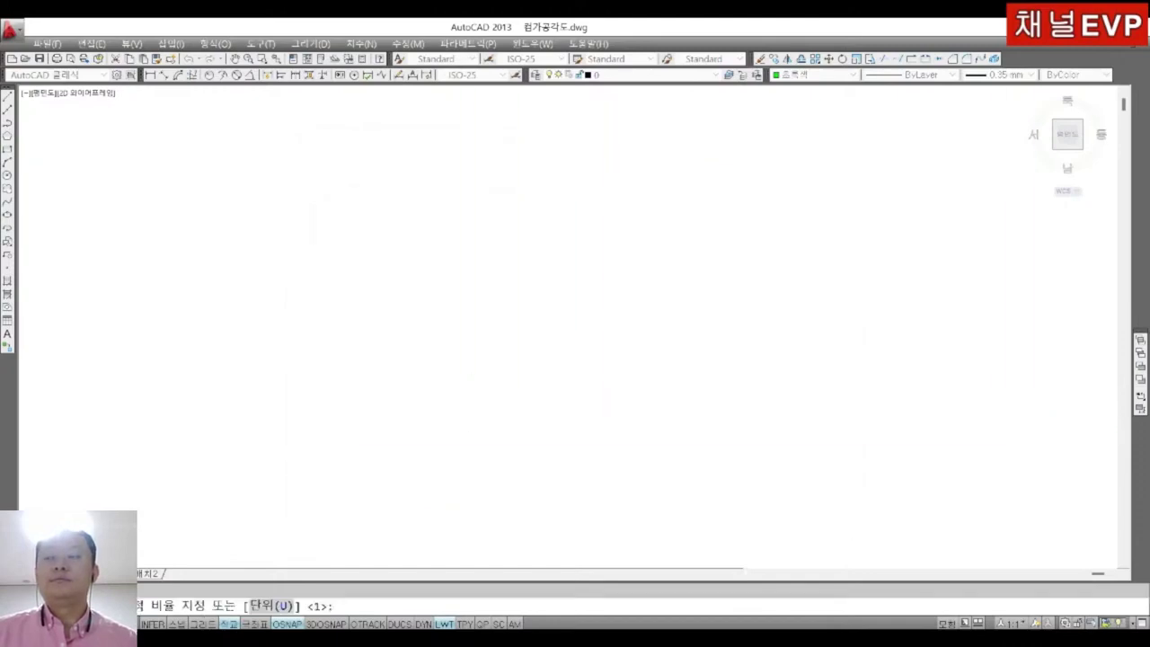
{"action": "left_click", "coordinate": [410, 376]}
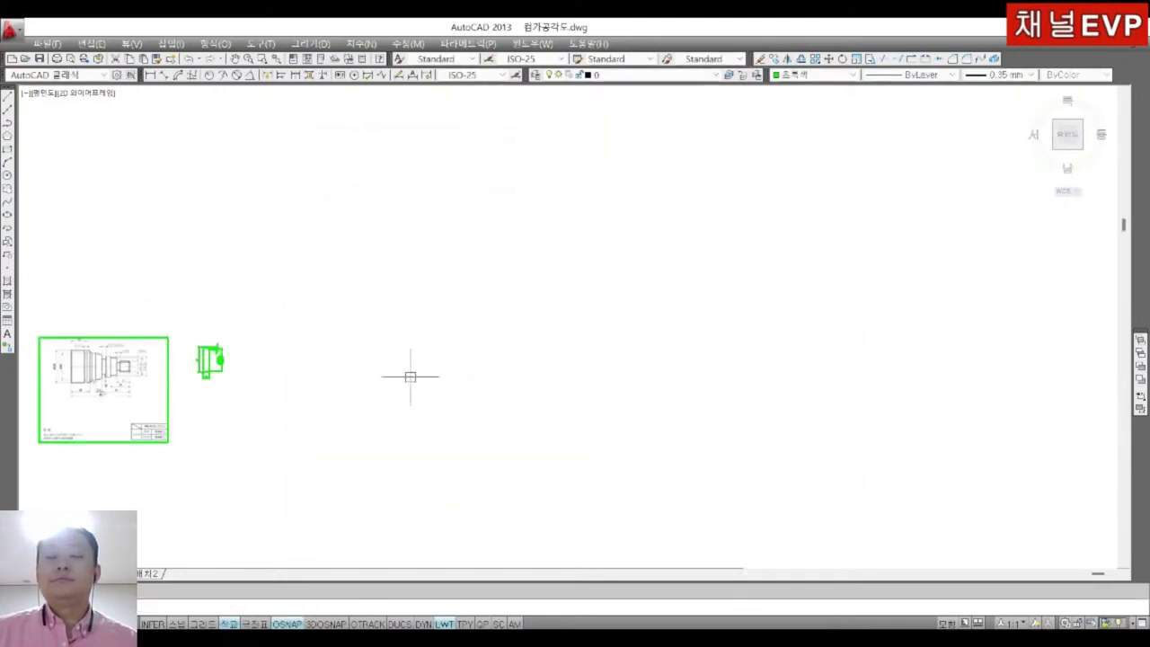
Repeat the image attach, choosing 컴가공8 again and confirming the Attach Image dialog
{"action": "key", "text": "Return"}
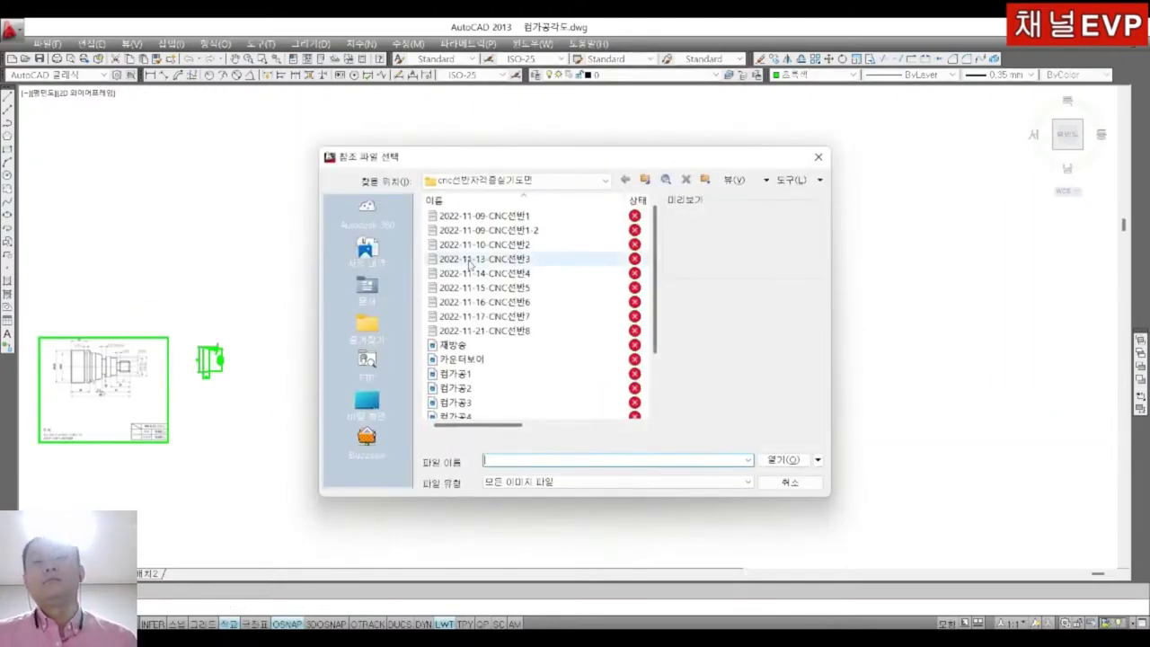
{"action": "left_click", "coordinate": [455, 416]}
{"action": "scroll", "coordinate": [557, 368], "scroll_direction": "down", "scroll_amount": 2}
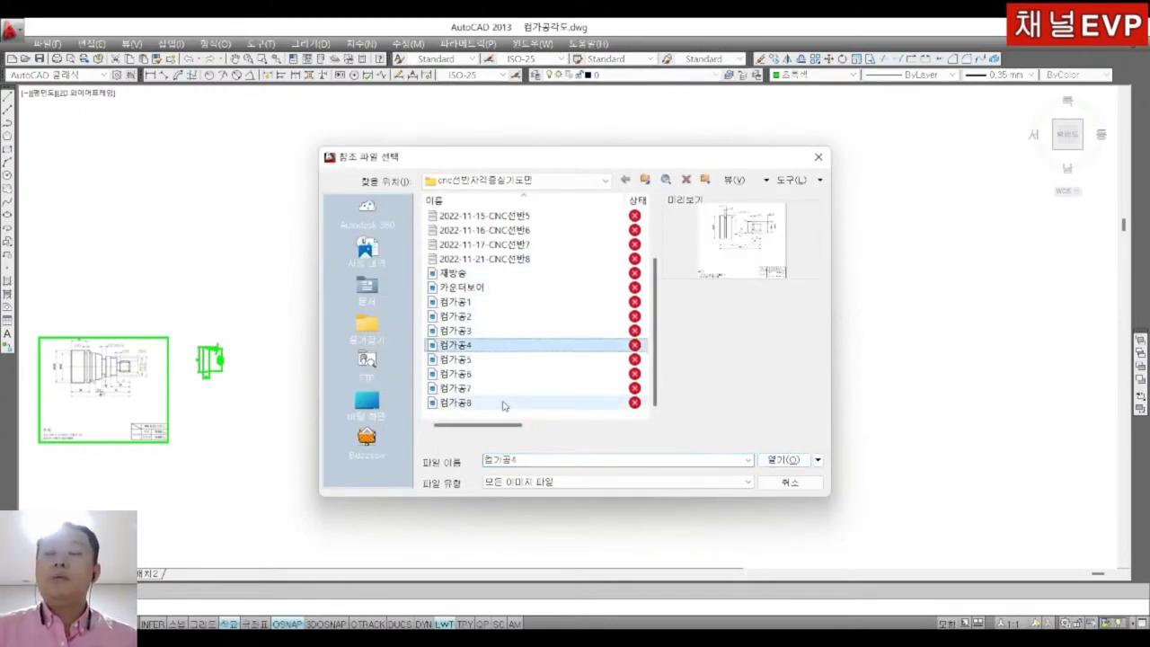
{"action": "left_click", "coordinate": [488, 406]}
{"action": "left_click", "coordinate": [793, 460]}
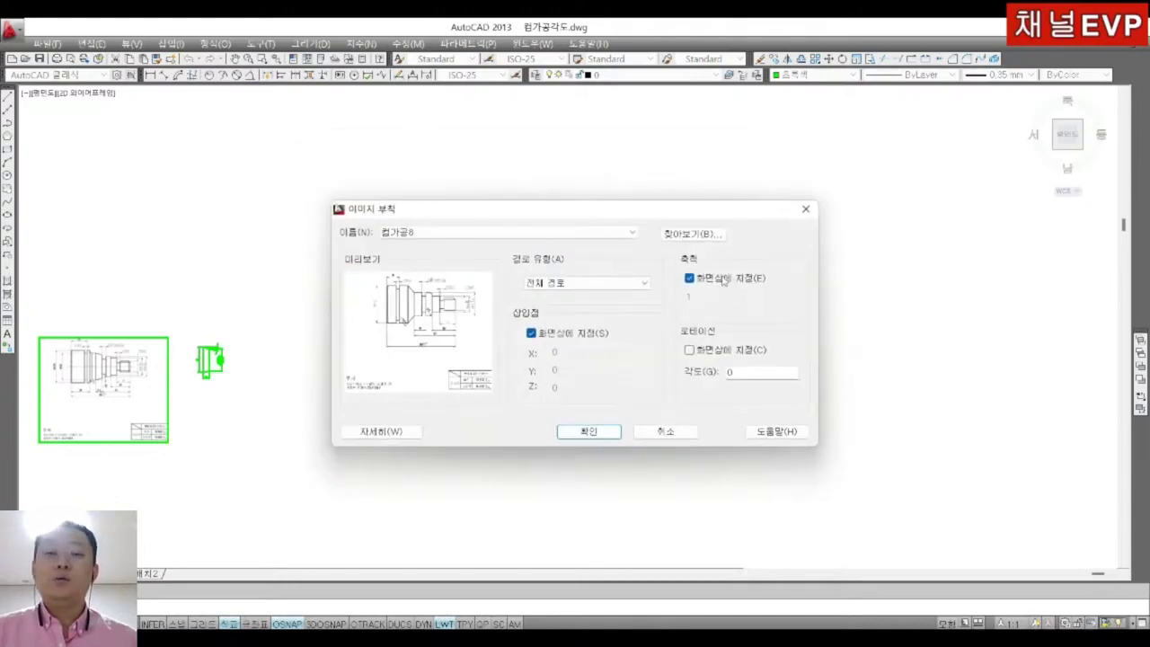
{"action": "left_click", "coordinate": [588, 430]}
Place the attached image and zoom to the empty space beside it
{"action": "left_click", "coordinate": [454, 385]}
{"action": "scroll", "coordinate": [476, 383], "scroll_direction": "up", "scroll_amount": 3}
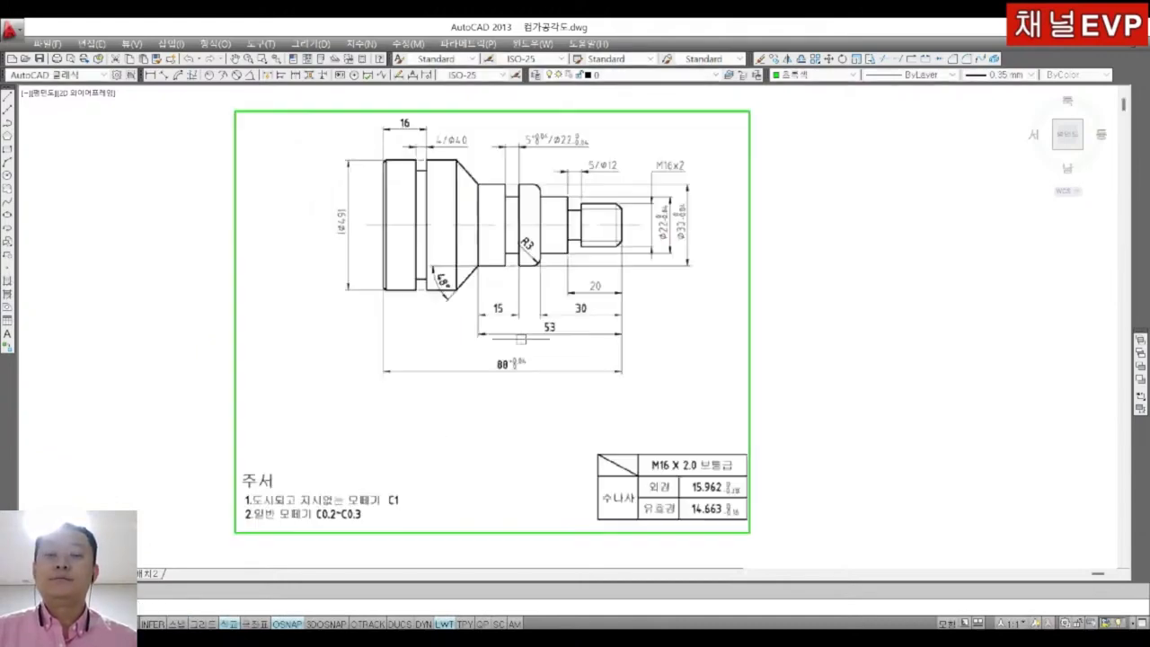
{"action": "scroll", "coordinate": [476, 383], "scroll_direction": "up", "scroll_amount": 2}
{"action": "scroll", "coordinate": [476, 383], "scroll_direction": "down", "scroll_amount": 5}
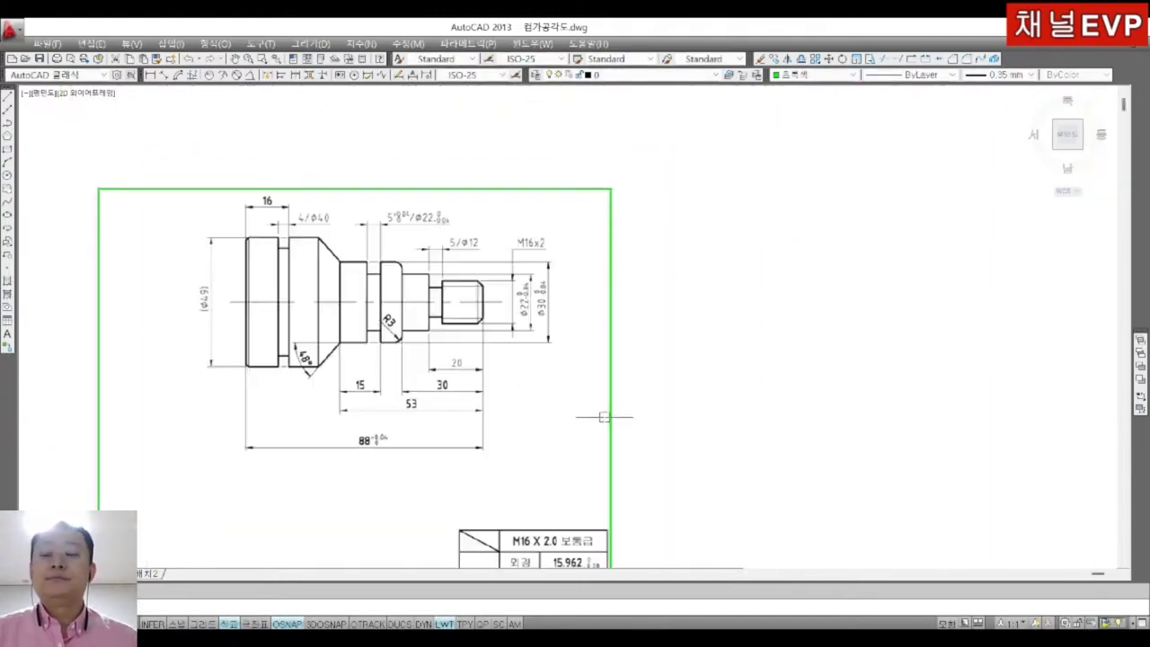
{"action": "scroll", "coordinate": [598, 395], "scroll_direction": "up", "scroll_amount": 2}
{"action": "scroll", "coordinate": [667, 377], "scroll_direction": "up", "scroll_amount": 4}
{"action": "scroll", "coordinate": [662, 380], "scroll_direction": "down", "scroll_amount": 5}
{"action": "scroll", "coordinate": [672, 376], "scroll_direction": "down", "scroll_amount": 1}
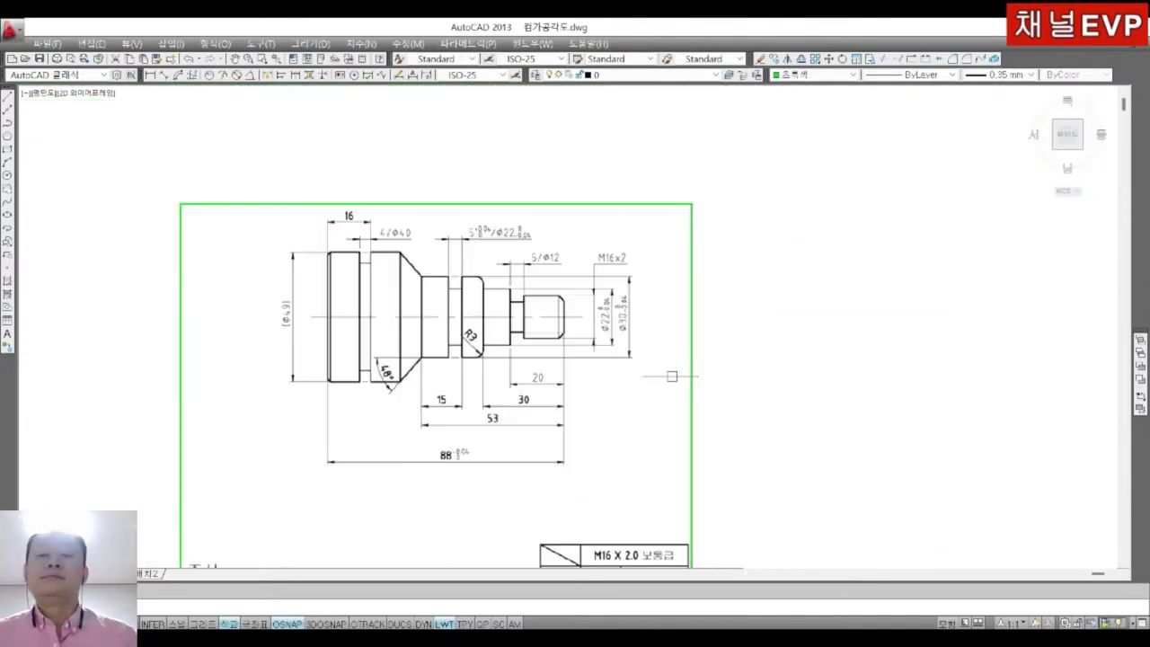
{"action": "middle_click_drag", "start_coordinate": [799, 371], "coordinate": [742, 346]}
{"action": "type", "text": "L"}
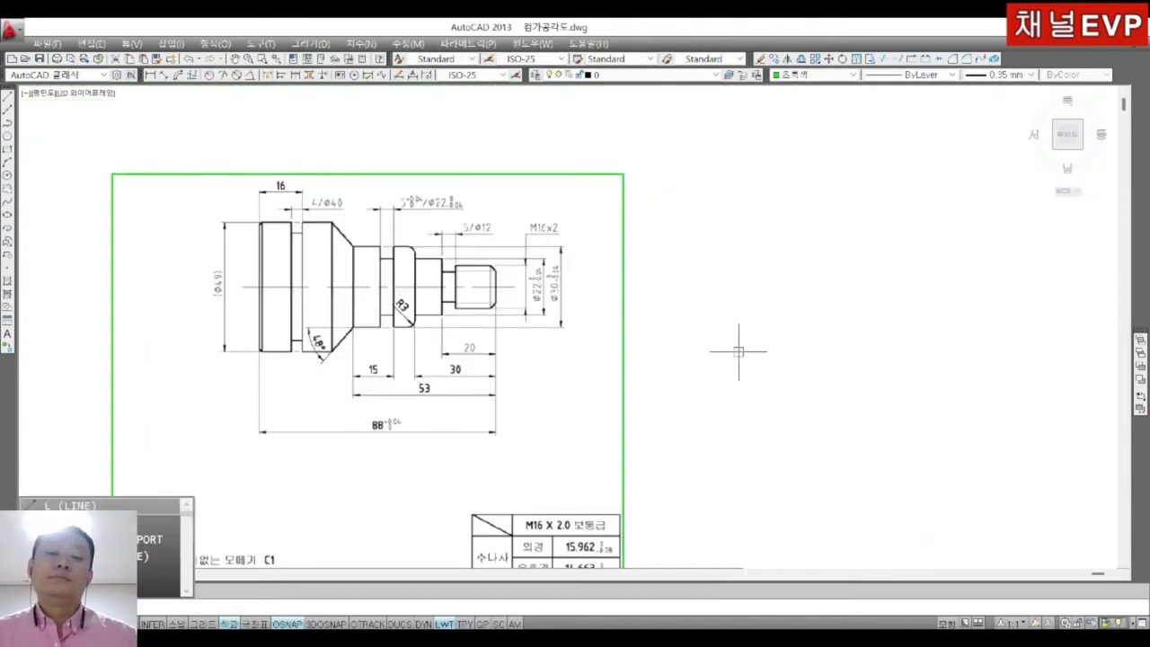
Draw a vertical line to the right of the image
{"action": "type", "text": "l"}
{"action": "key", "text": "Return"}
{"action": "left_click", "coordinate": [738, 462]}
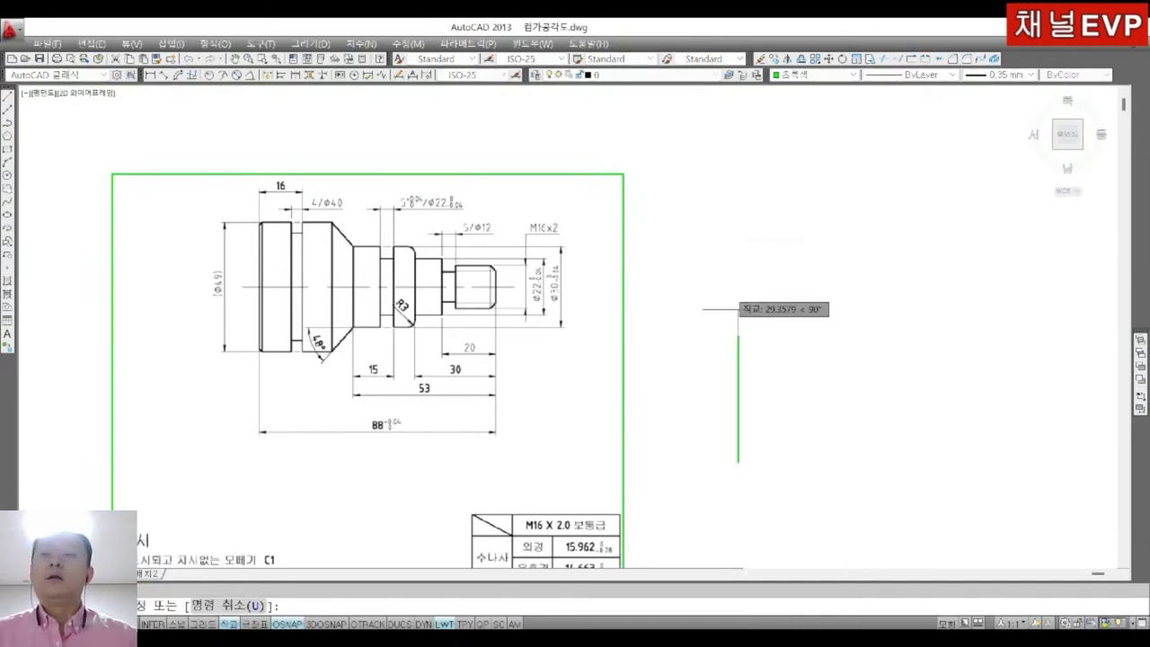
{"action": "key", "text": "Escape"}
{"action": "middle_click_drag", "start_coordinate": [764, 466], "coordinate": [741, 415]}
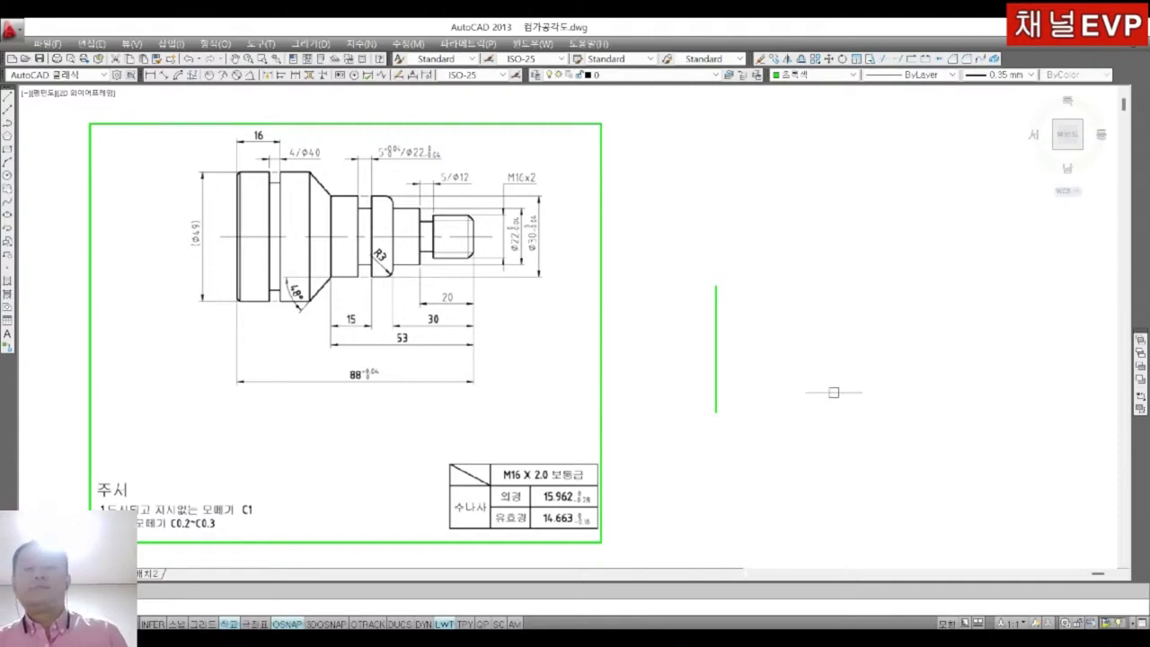
{"action": "middle_click_drag", "start_coordinate": [834, 393], "coordinate": [757, 389]}
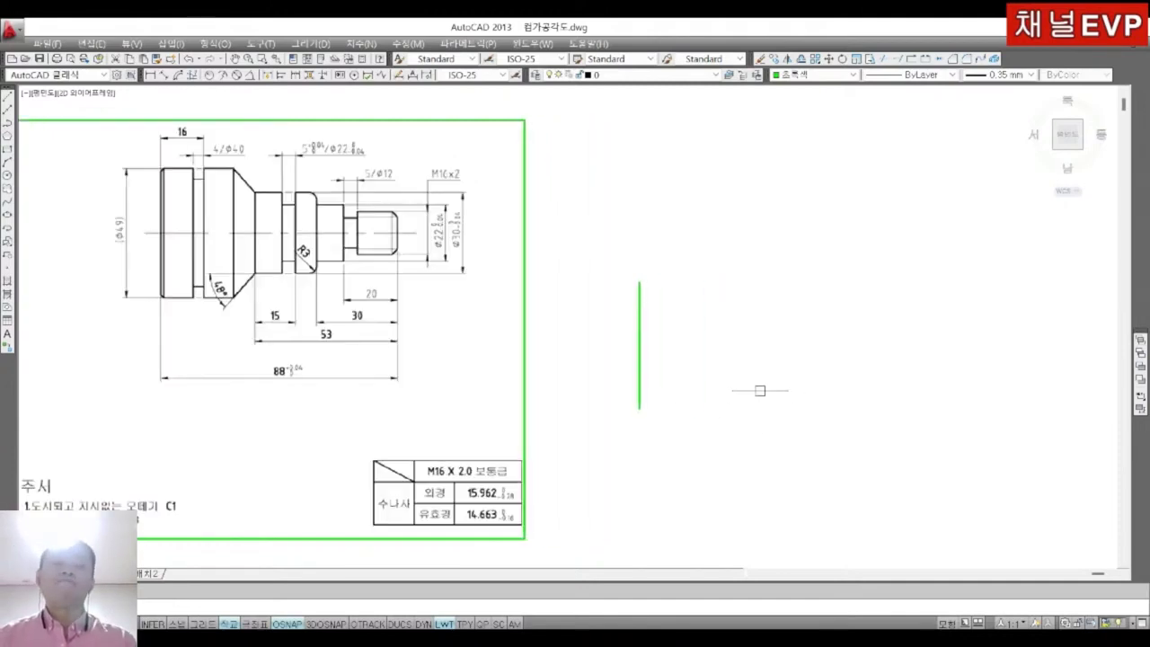
{"action": "key", "text": "Return"}
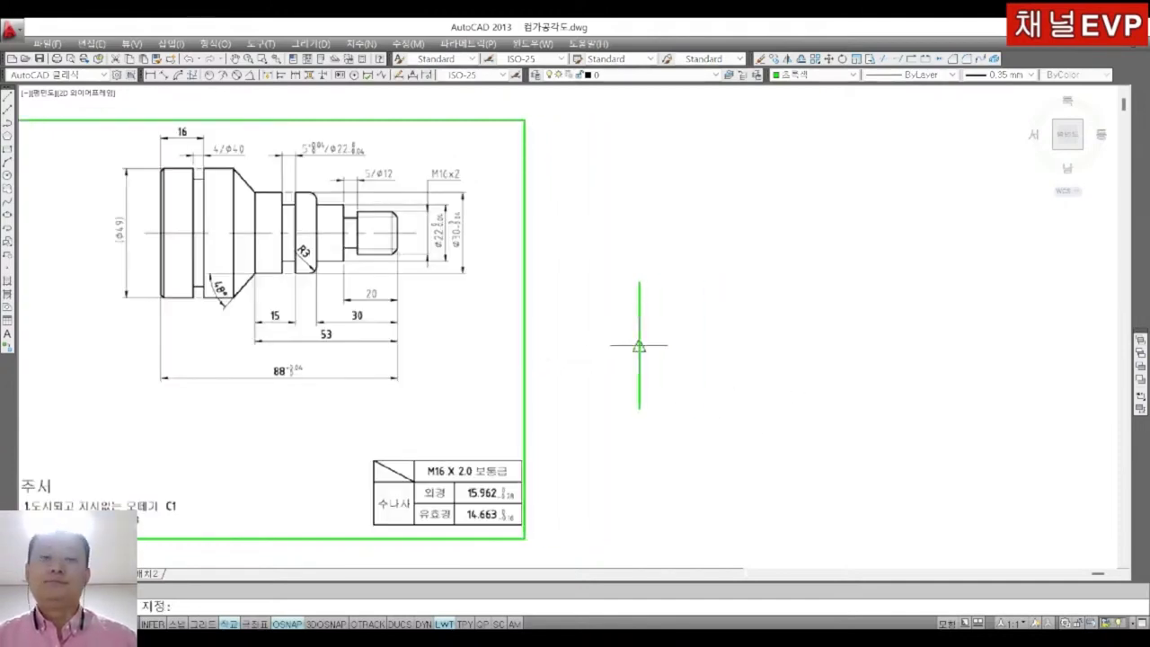
Draw an 88 horizontal line, then a 53 top segment and a 20 diagonal at 138°
{"action": "left_click", "coordinate": [639, 345]}
{"action": "type", "text": "88"}
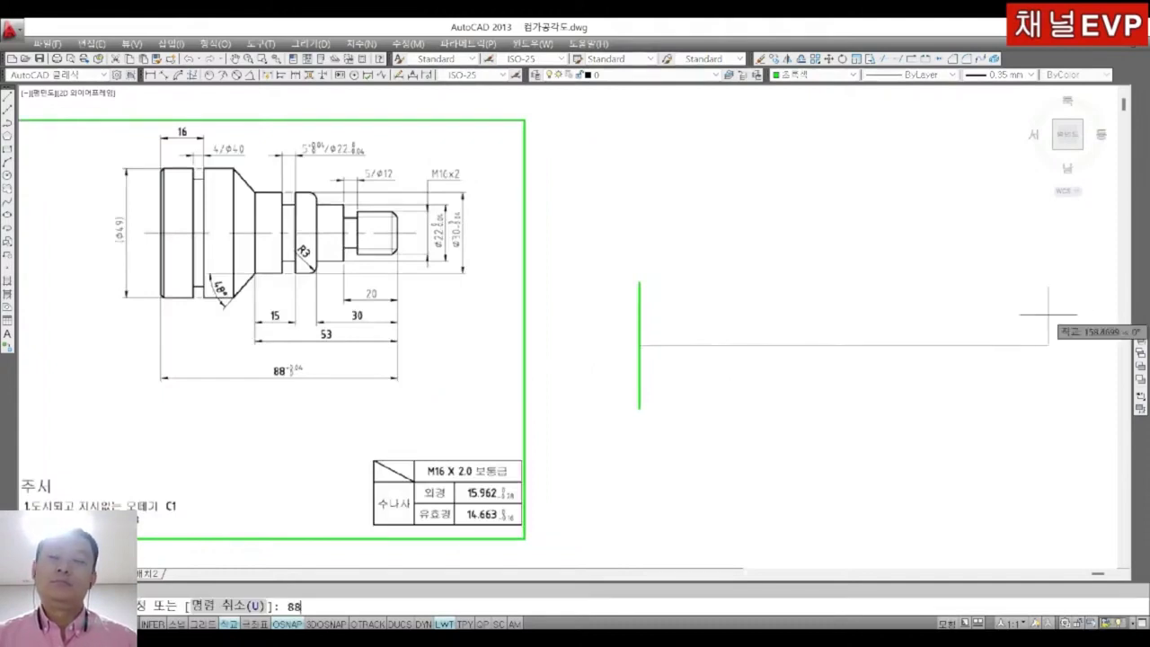
{"action": "key", "text": "Return"}
{"action": "key", "text": "Return"}
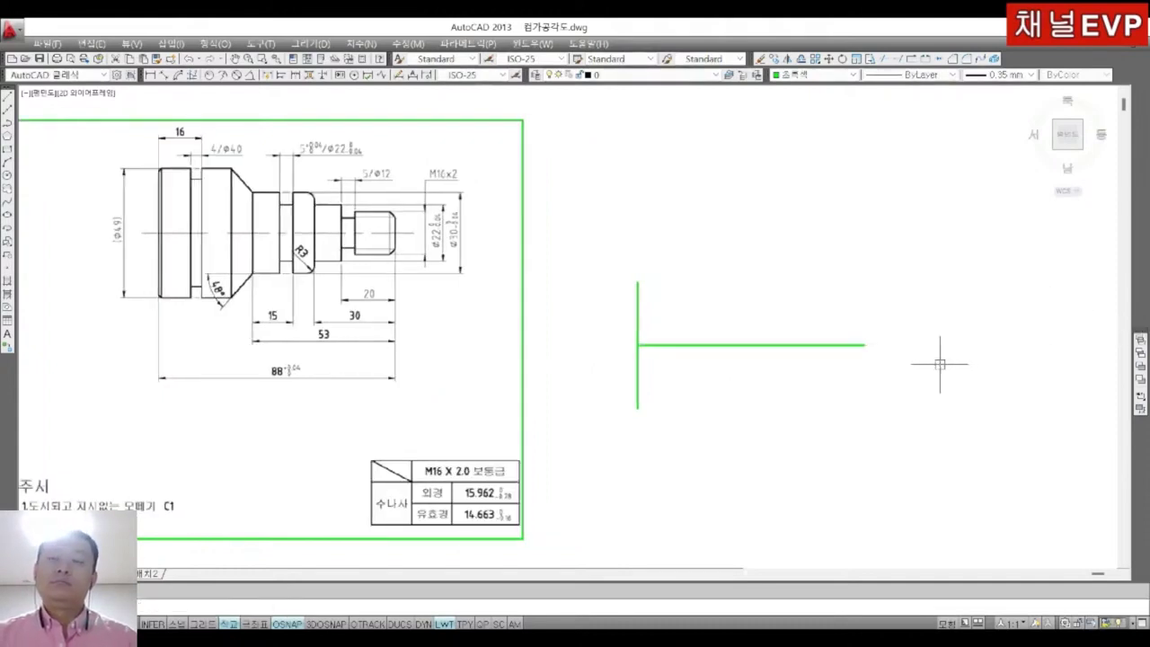
{"action": "key", "text": "Return"}
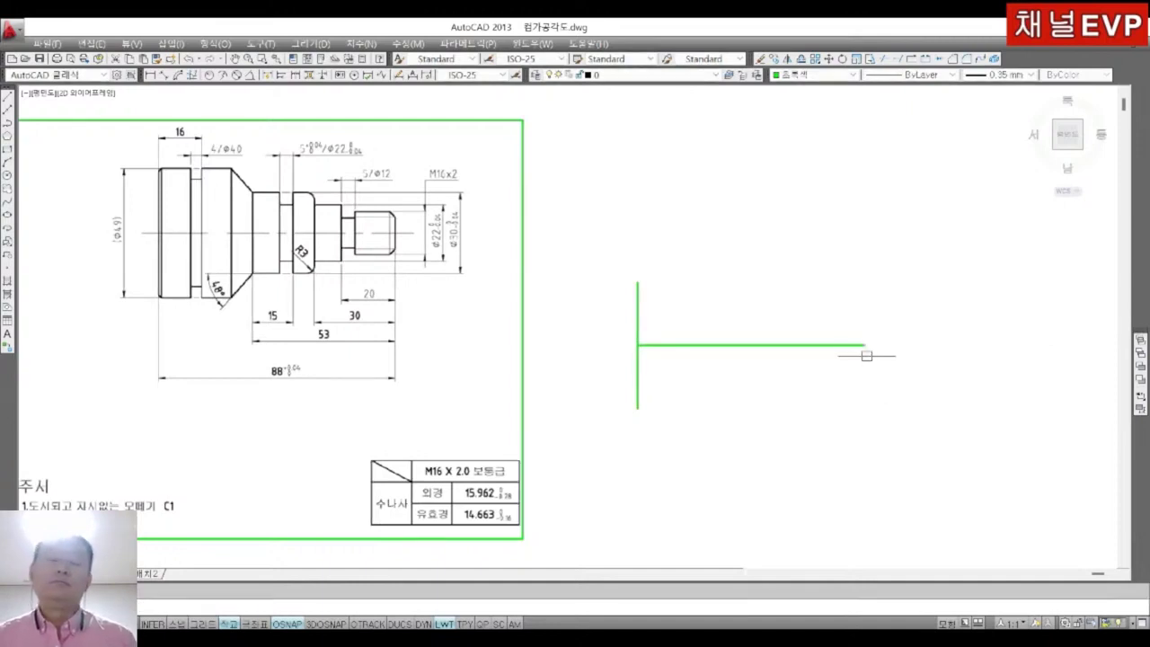
{"action": "left_click", "coordinate": [864, 345]}
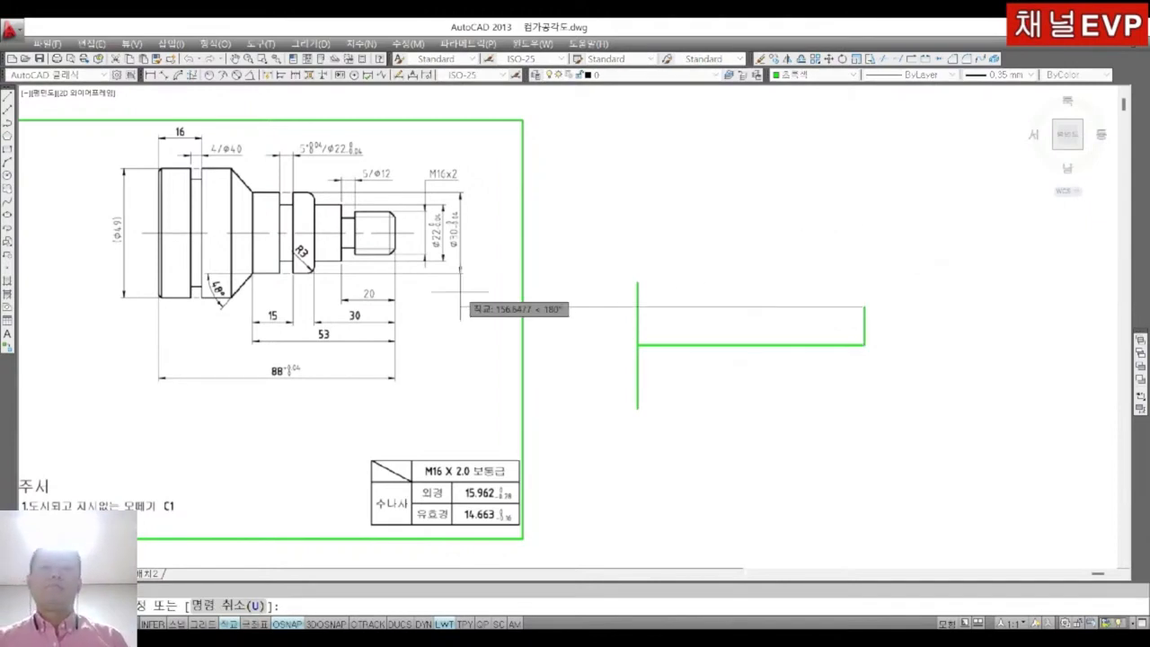
{"action": "key", "text": "Return"}
{"action": "type", "text": "@20"}
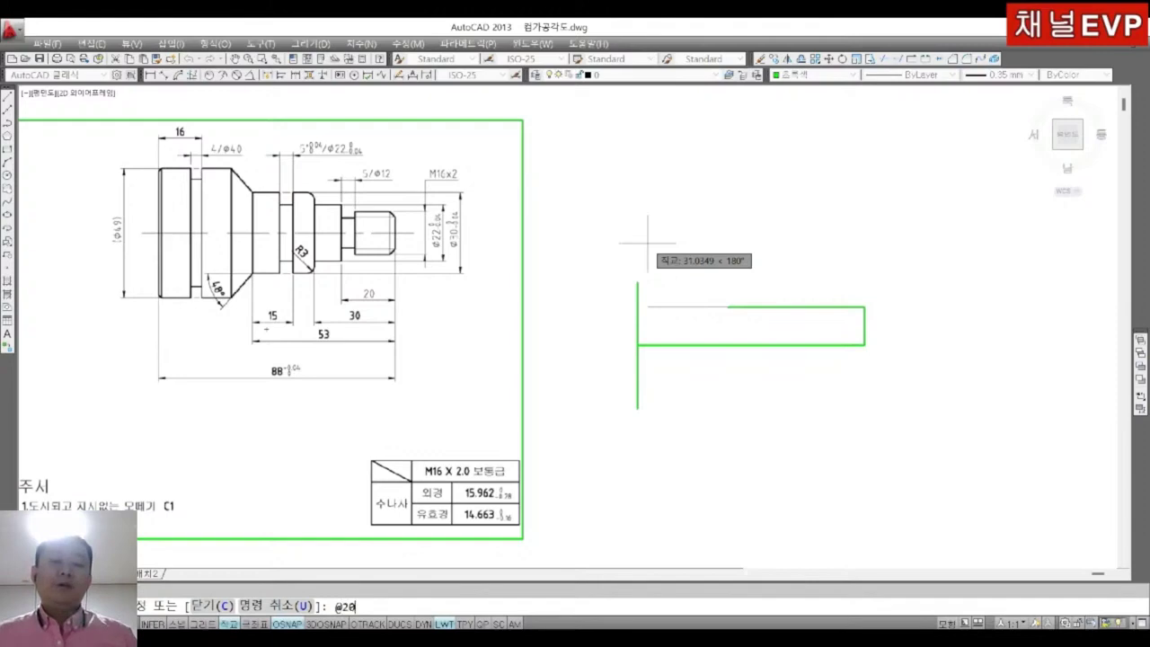
{"action": "type", "text": "<138"}
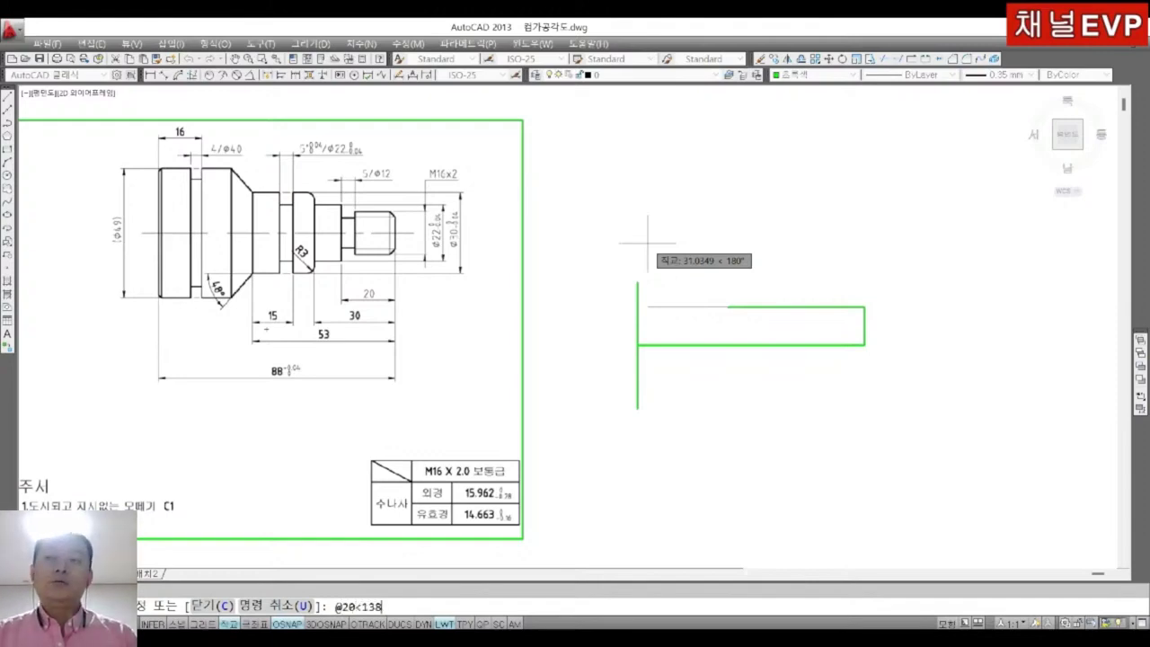
{"action": "key", "text": "Return"}
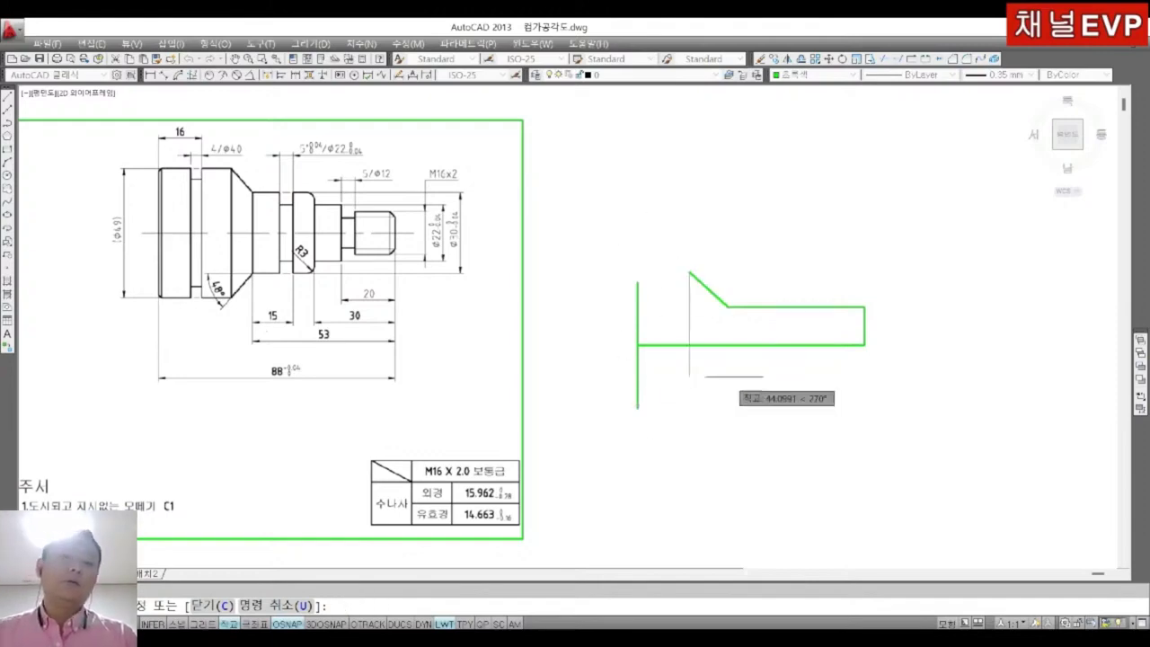
{"action": "key", "text": "Escape"}
{"action": "scroll", "coordinate": [675, 297], "scroll_direction": "up", "scroll_amount": 2}
{"action": "scroll", "coordinate": [687, 310], "scroll_direction": "up", "scroll_amount": 2}
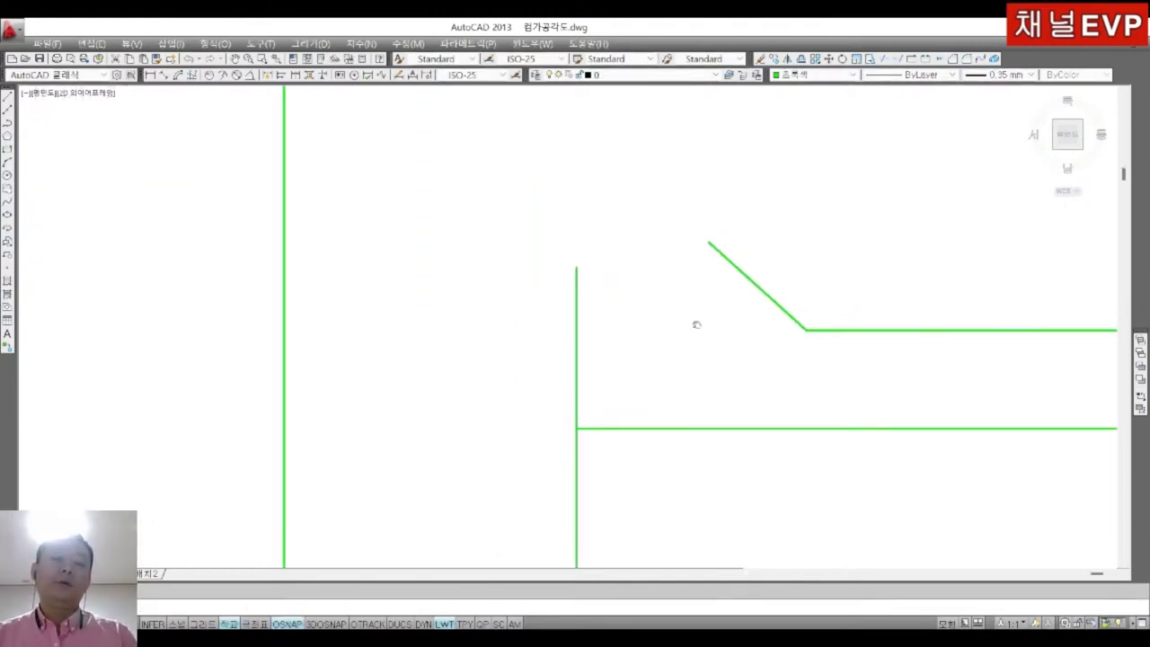
Draw a short line extending left from the diagonal's lower end
{"action": "key", "text": "space"}
{"action": "left_click", "coordinate": [805, 340]}
{"action": "left_click", "coordinate": [718, 351]}
{"action": "key", "text": "space"}
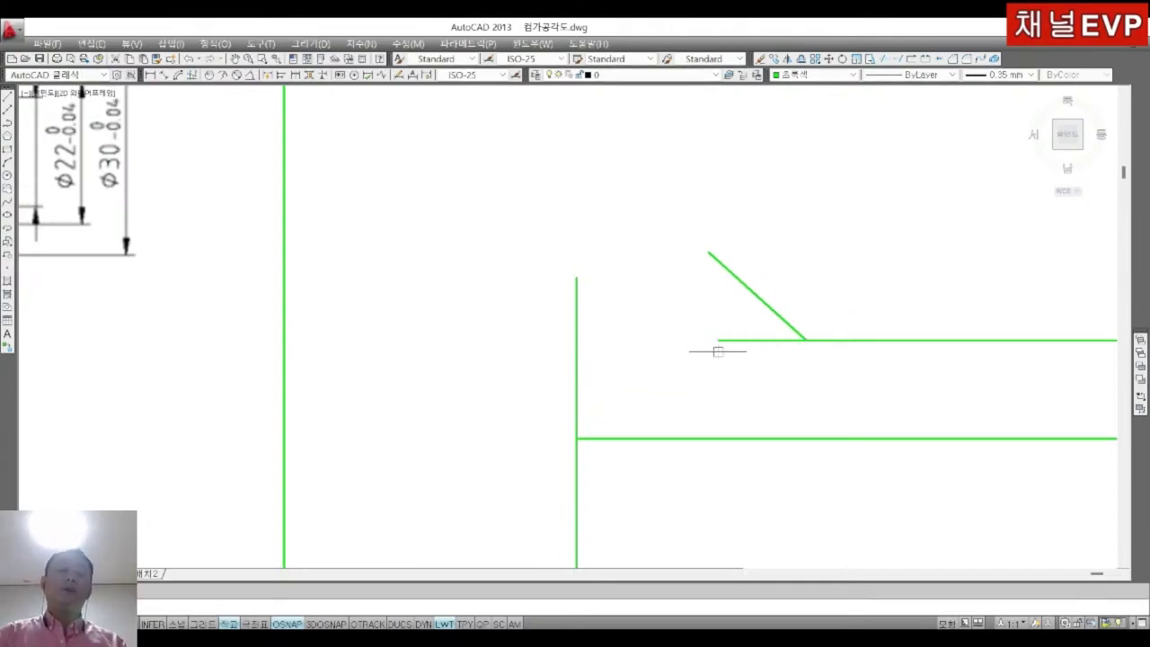
Try an angular dimension between the diagonal and horizontal line, then cancel it
{"action": "type", "text": "dan"}
{"action": "key", "text": "Return"}
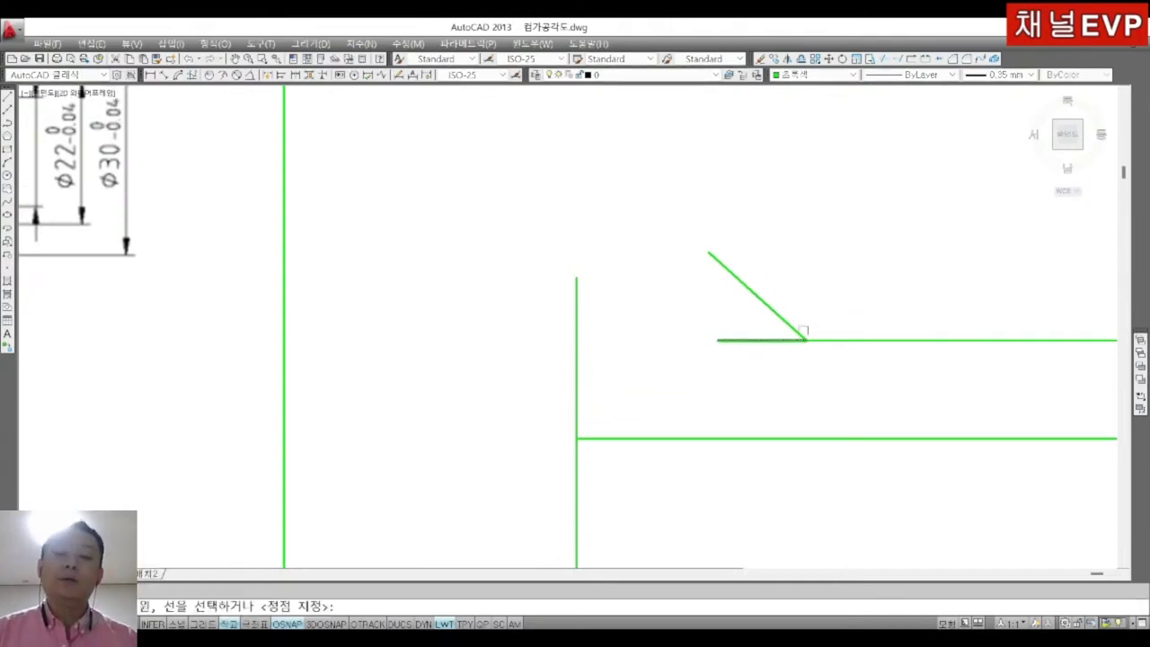
{"action": "left_click", "coordinate": [758, 299]}
{"action": "left_click", "coordinate": [757, 339]}
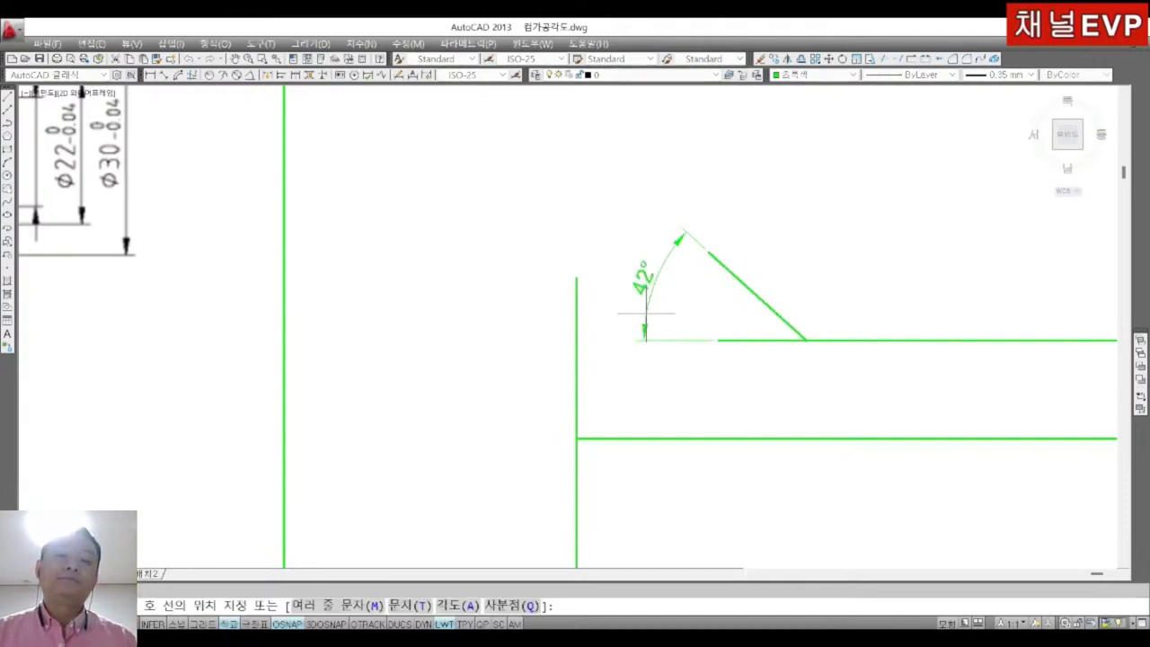
{"action": "scroll", "coordinate": [699, 319], "scroll_direction": "down", "scroll_amount": 1}
{"action": "scroll", "coordinate": [699, 319], "scroll_direction": "down", "scroll_amount": 3}
{"action": "scroll", "coordinate": [682, 318], "scroll_direction": "up", "scroll_amount": 2}
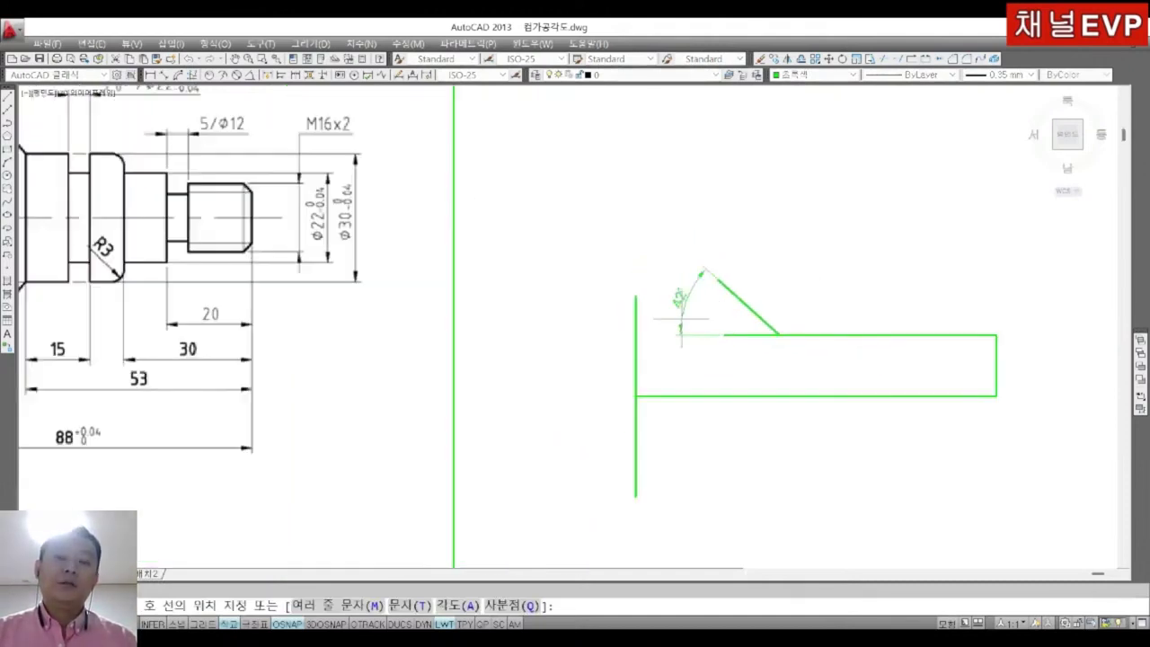
{"action": "key", "text": "Escape"}
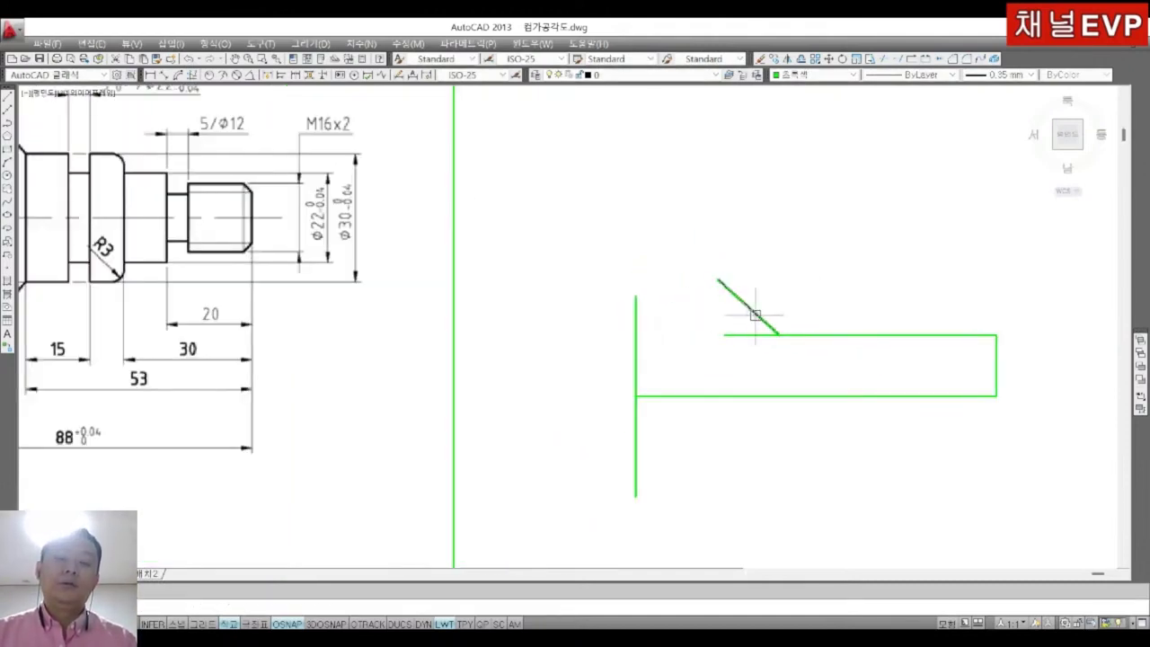
Delete the diagonal chamfer line
{"action": "left_click", "coordinate": [753, 313]}
{"action": "key", "text": "Delete"}
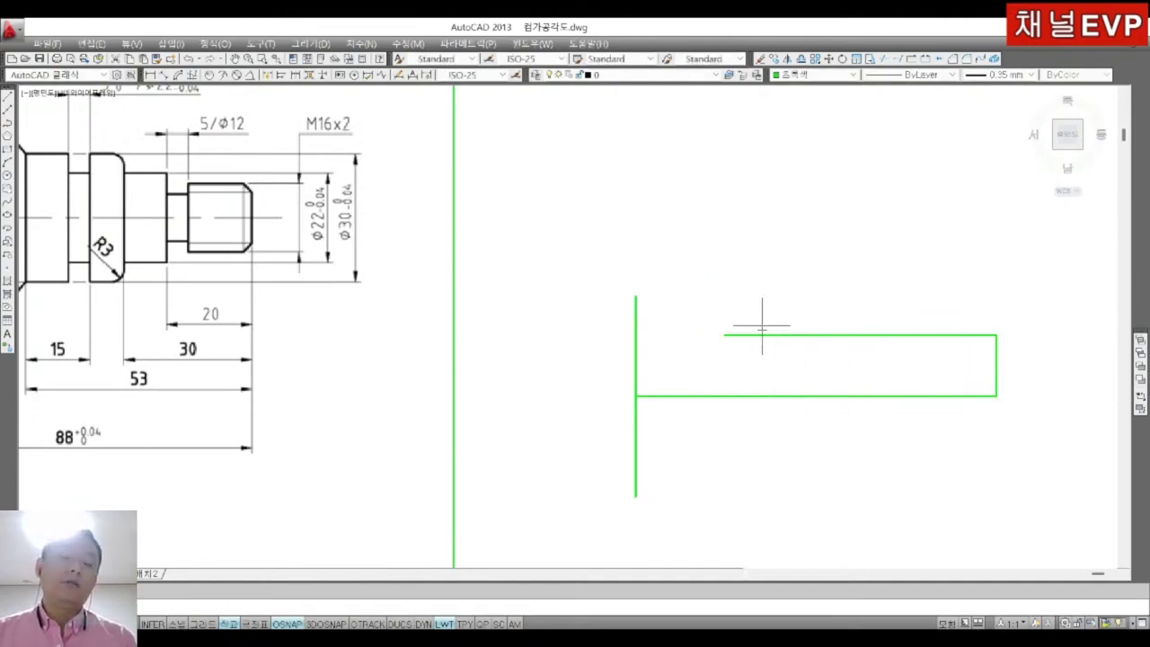
{"action": "type", "text": "l"}
{"action": "key", "text": "Return"}
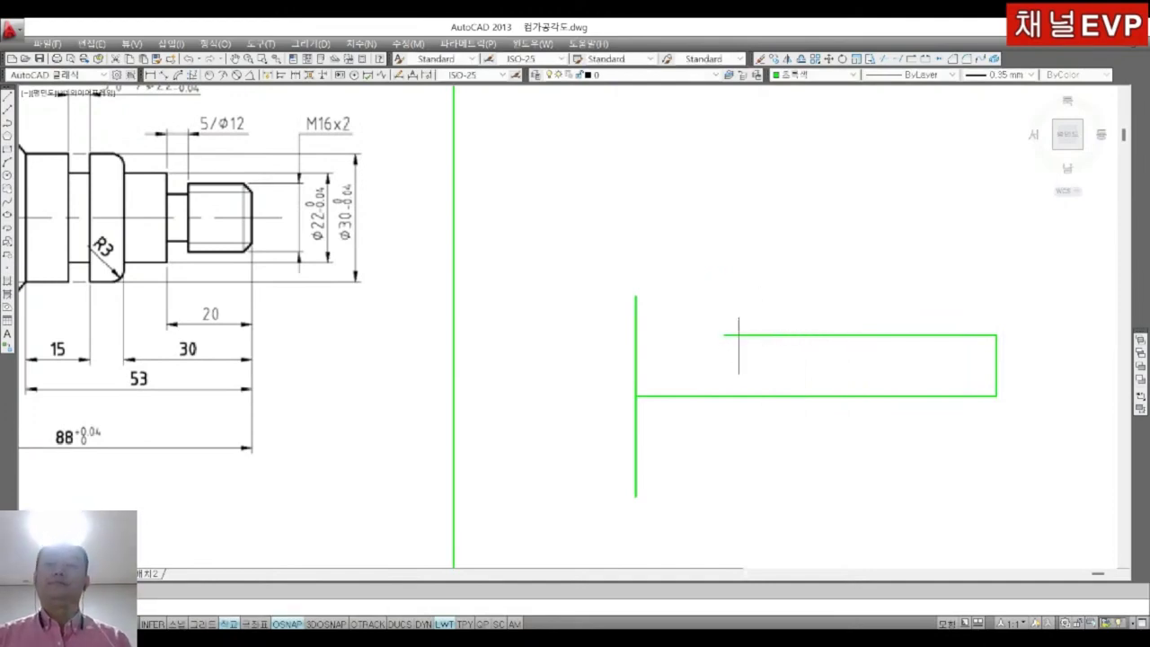
Draw a 20-long line at 132° from the top green line
{"action": "left_click", "coordinate": [780, 335]}
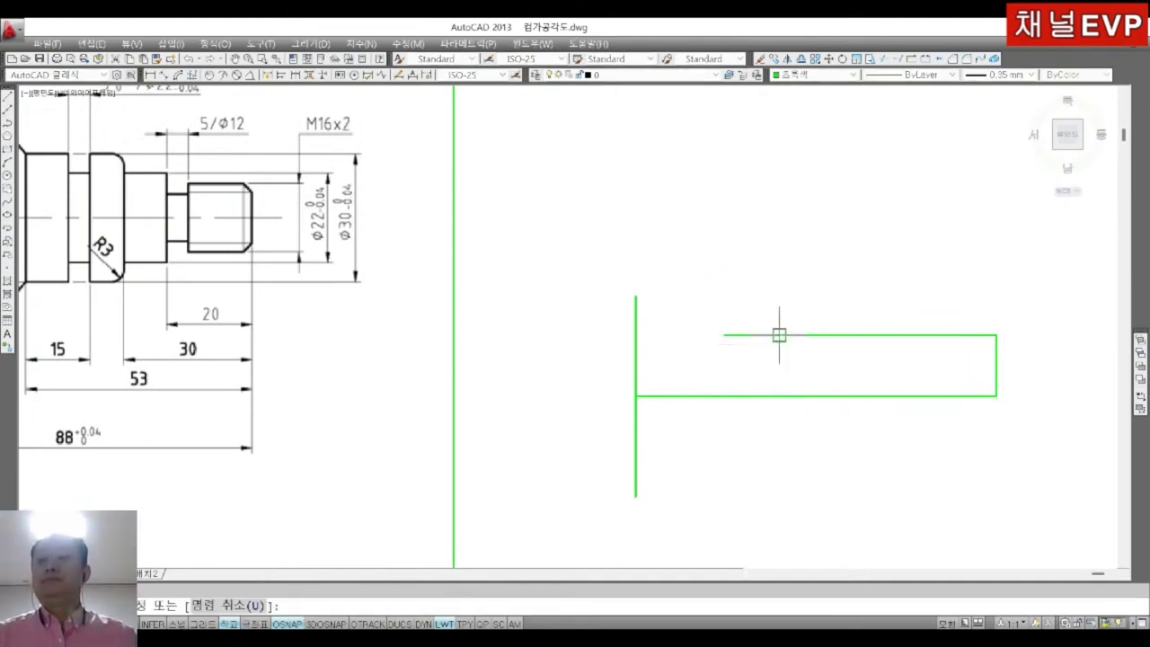
{"action": "type", "text": "@20<"}
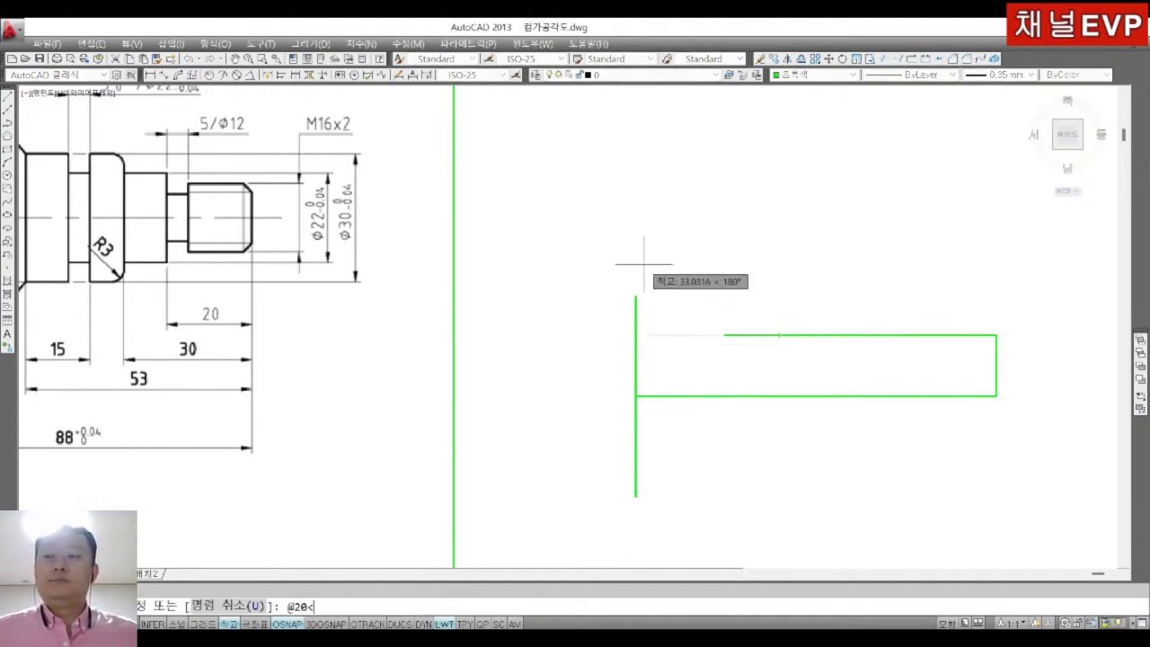
{"action": "scroll", "coordinate": [519, 294], "scroll_direction": "down", "scroll_amount": 2}
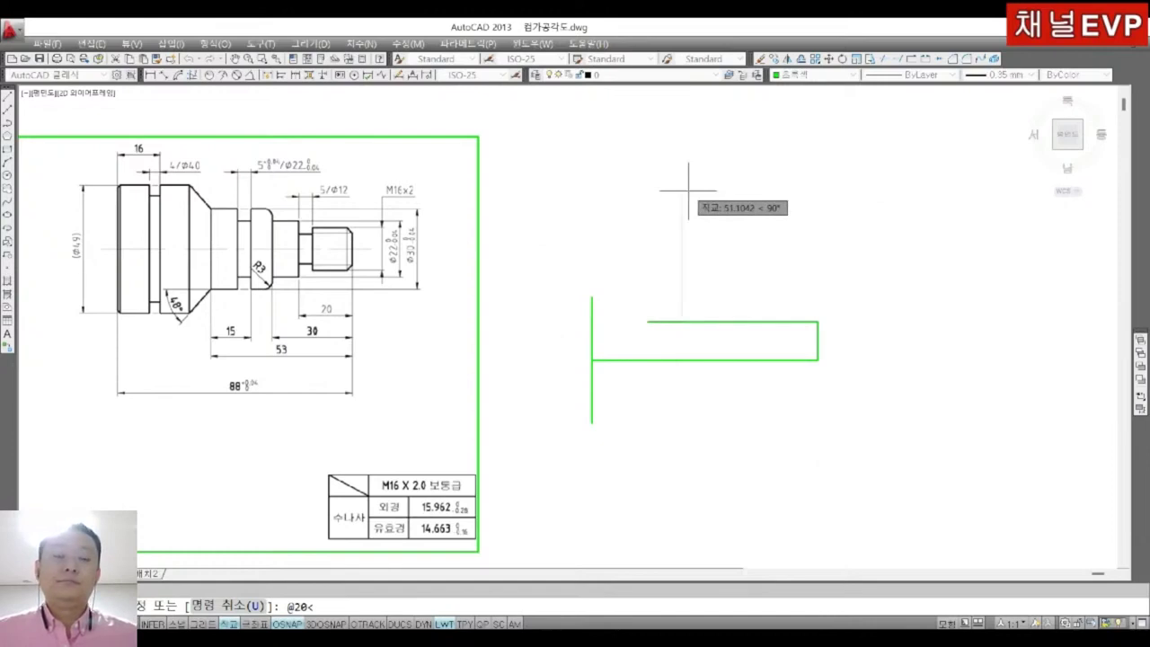
{"action": "key", "text": "Return"}
{"action": "key", "text": "Return"}
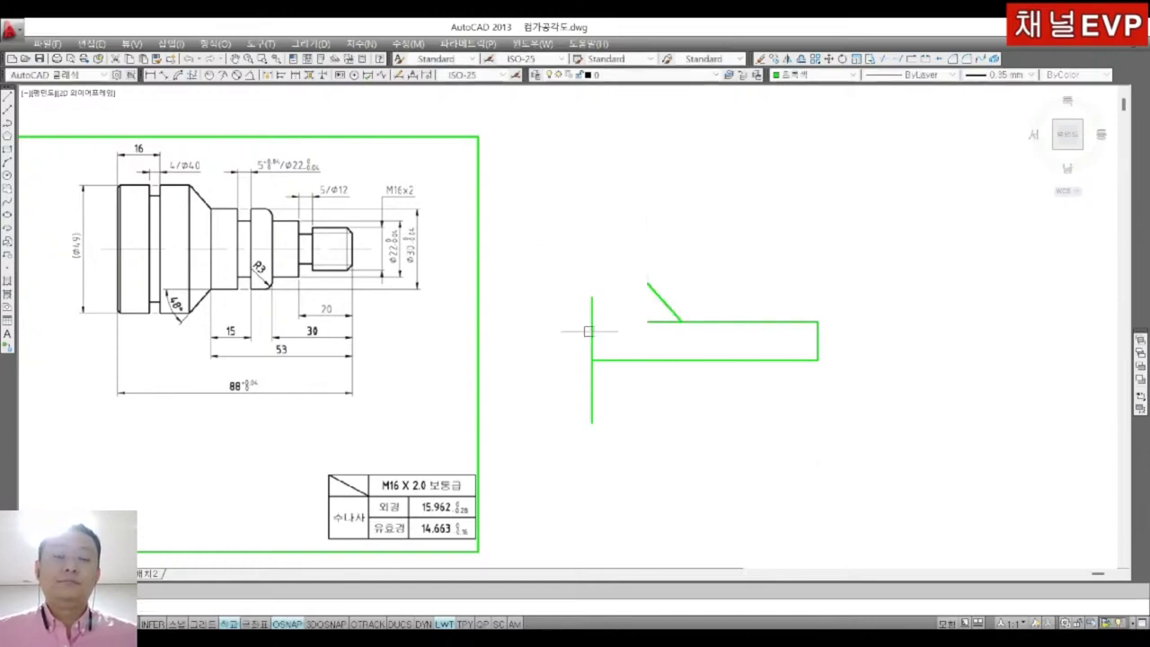
{"action": "scroll", "coordinate": [588, 331], "scroll_direction": "up", "scroll_amount": 4}
{"action": "middle_click_drag", "start_coordinate": [751, 296], "coordinate": [665, 347]}
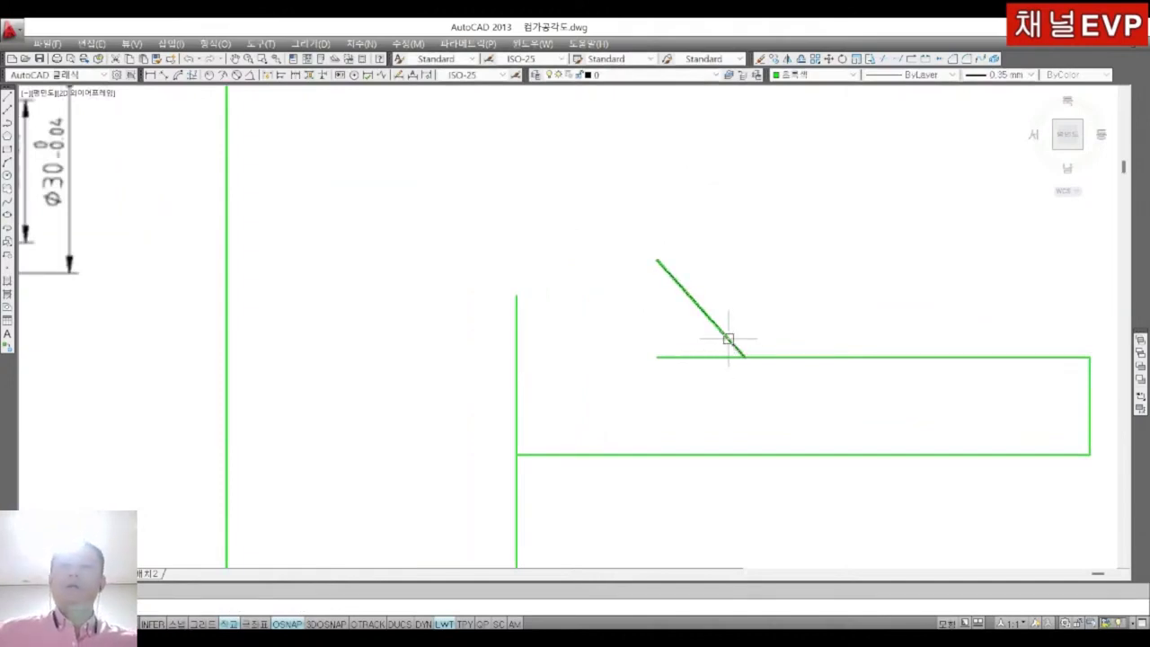
Add a 48° angle dimension to the new diagonal
{"action": "type", "text": "cha"}
{"action": "key", "text": "Return"}
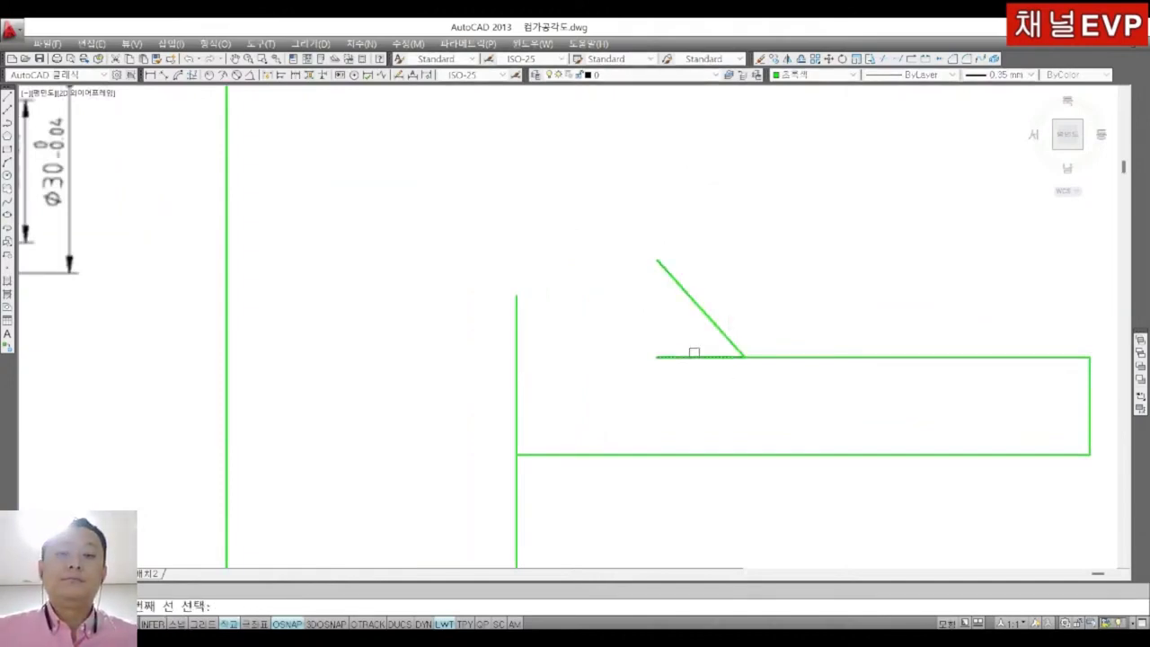
{"action": "left_click", "coordinate": [693, 352]}
{"action": "left_click", "coordinate": [643, 313]}
{"action": "scroll", "coordinate": [691, 287], "scroll_direction": "down", "scroll_amount": 2}
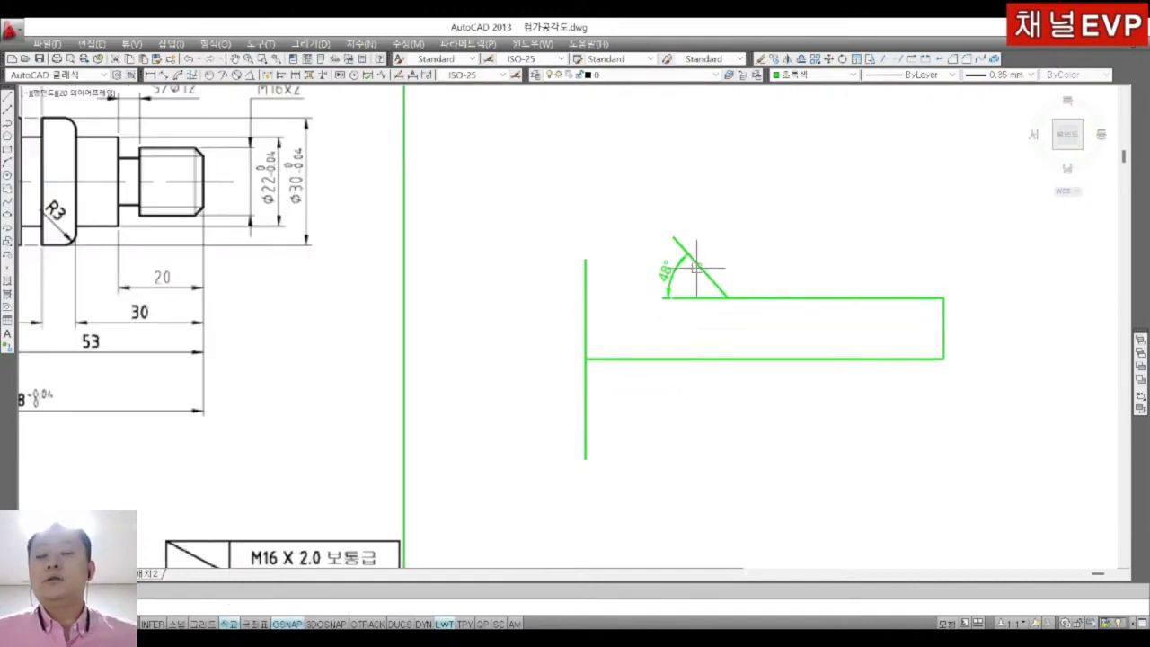
{"action": "middle_click_drag", "start_coordinate": [696, 266], "coordinate": [858, 270]}
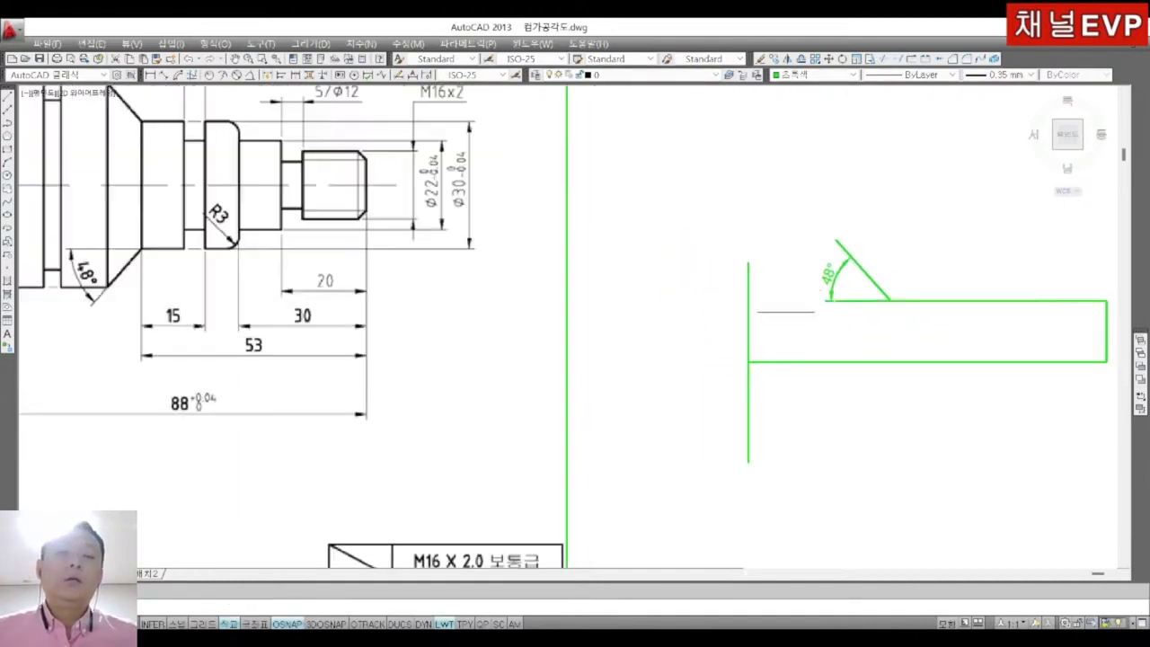
Draw the top edge from the vertical line's top and trim its overhang past the chamfer
{"action": "left_click", "coordinate": [748, 262]}
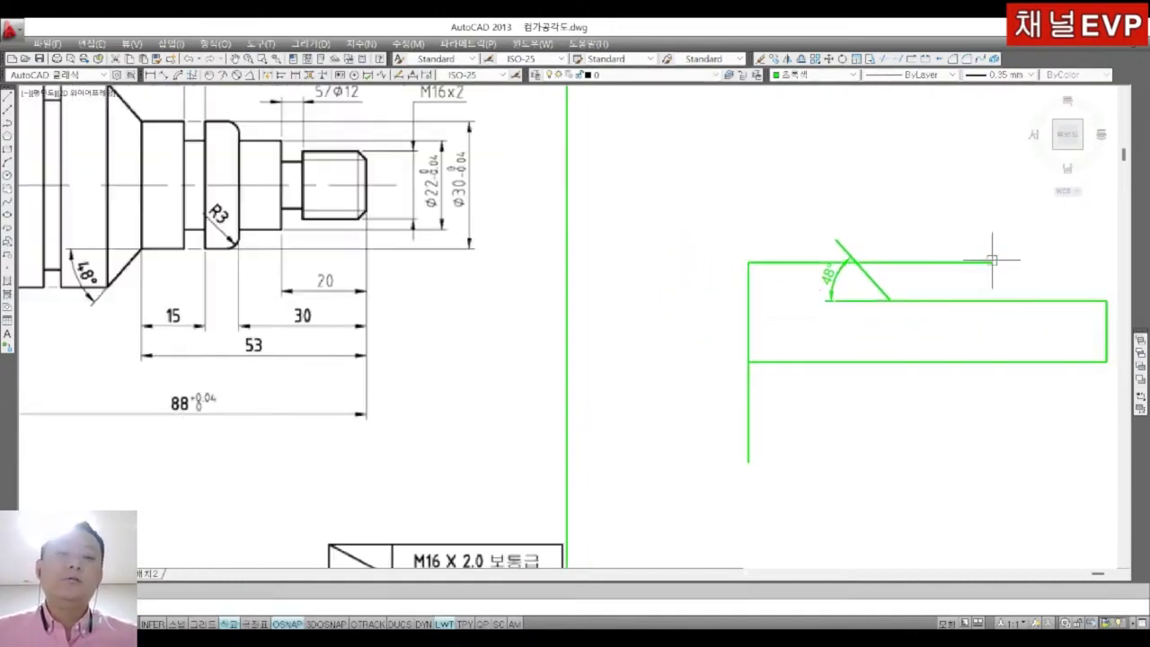
{"action": "left_click", "coordinate": [991, 260]}
{"action": "key", "text": "Return"}
{"action": "type", "text": "tr"}
{"action": "key", "text": "Return"}
{"action": "key", "text": "Return"}
{"action": "left_click", "coordinate": [965, 261]}
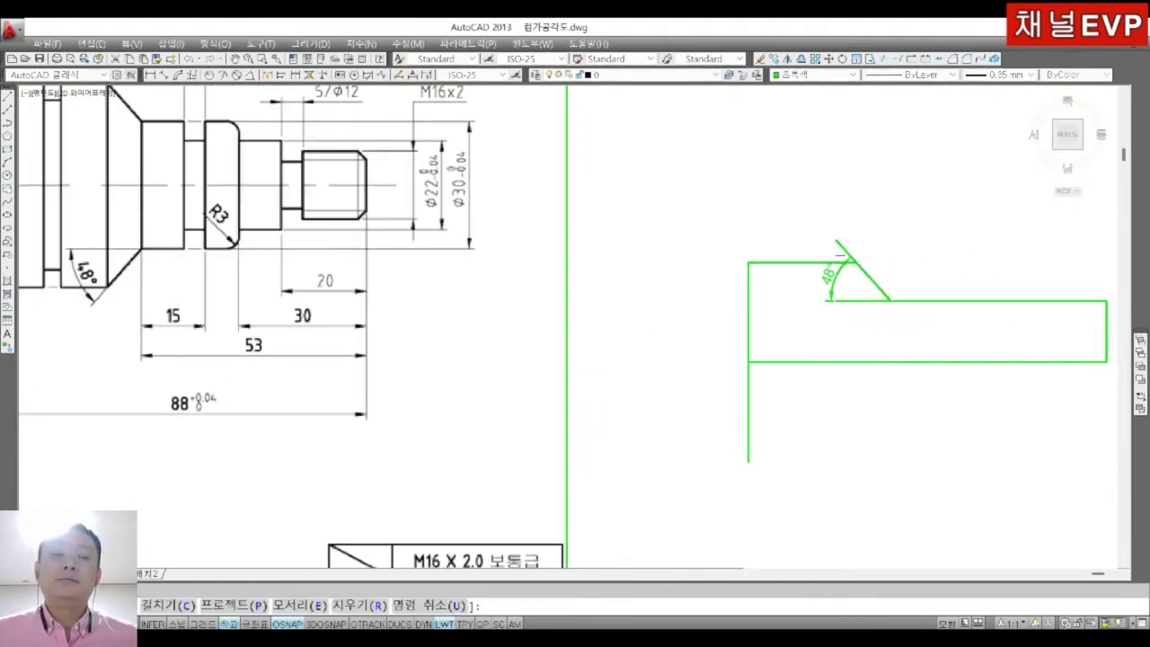
{"action": "scroll", "coordinate": [864, 282], "scroll_direction": "up", "scroll_amount": 2}
{"action": "scroll", "coordinate": [778, 290], "scroll_direction": "down", "scroll_amount": 2}
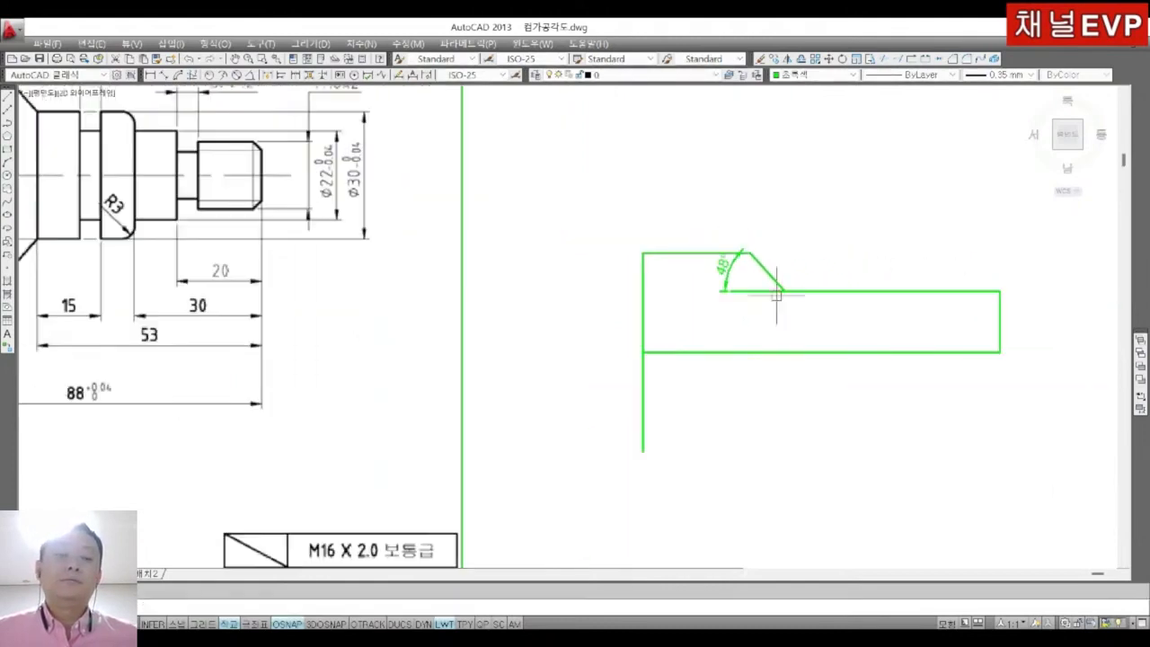
{"action": "mouse_move", "coordinate": [780, 295]}
{"action": "middle_mouse_down"}
{"action": "mouse_move", "coordinate": [746, 300]}
{"action": "mouse_move", "coordinate": [742, 264]}
{"action": "middle_mouse_up"}
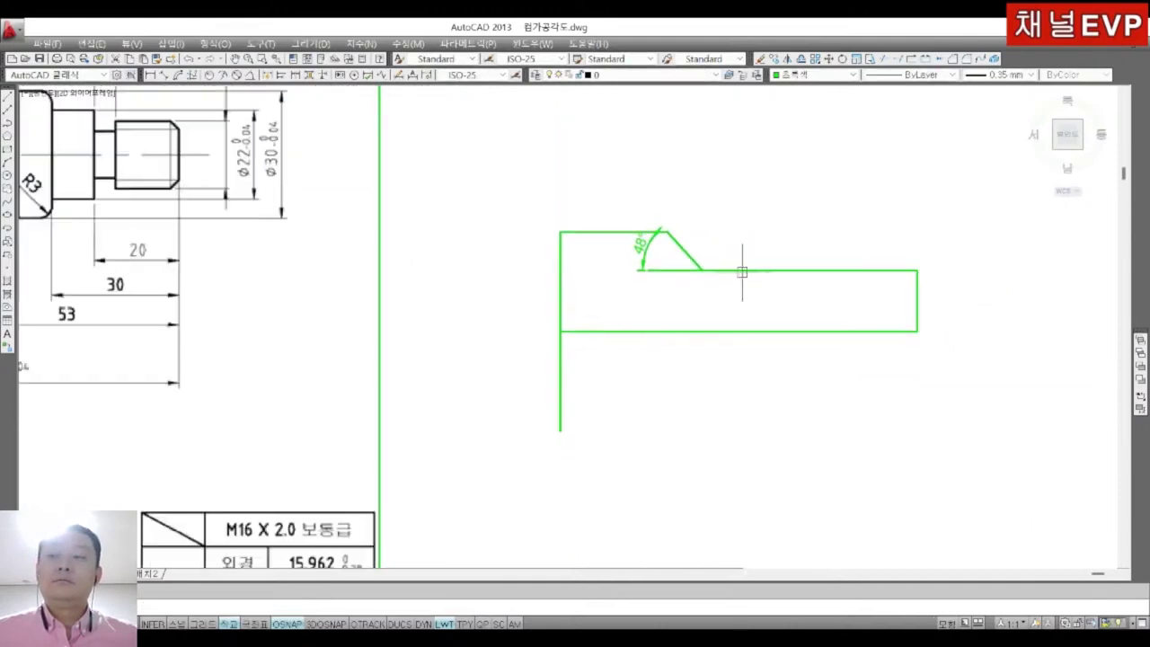
{"action": "scroll", "coordinate": [708, 274], "scroll_direction": "up", "scroll_amount": 2}
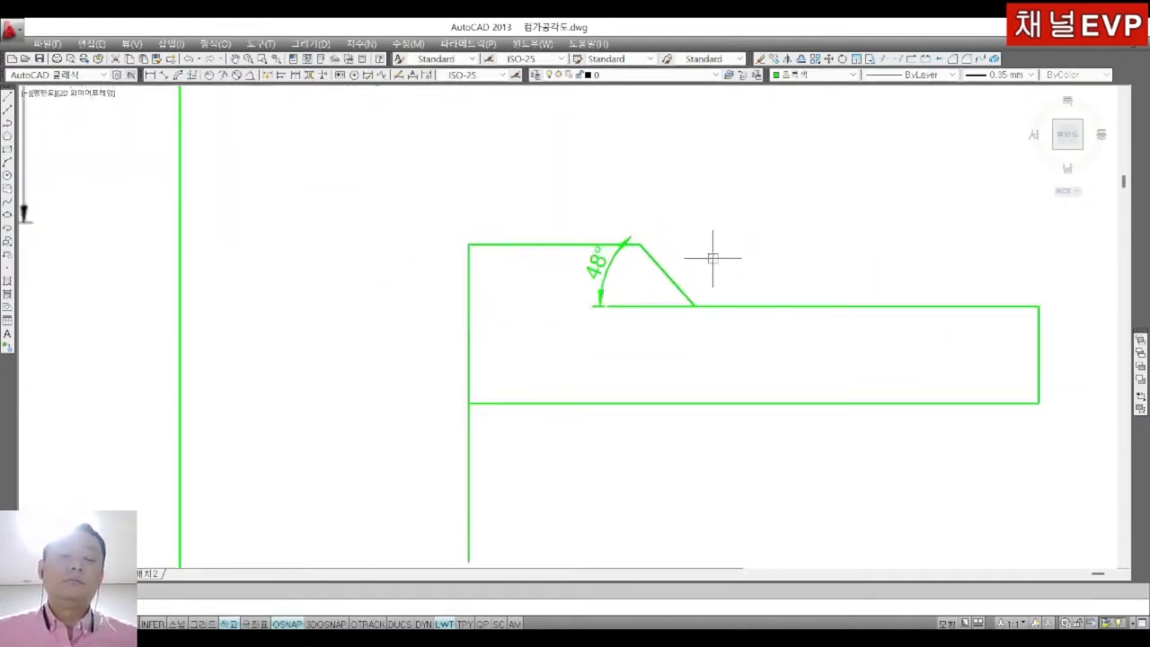
{"action": "scroll", "coordinate": [732, 283], "scroll_direction": "down", "scroll_amount": 5}
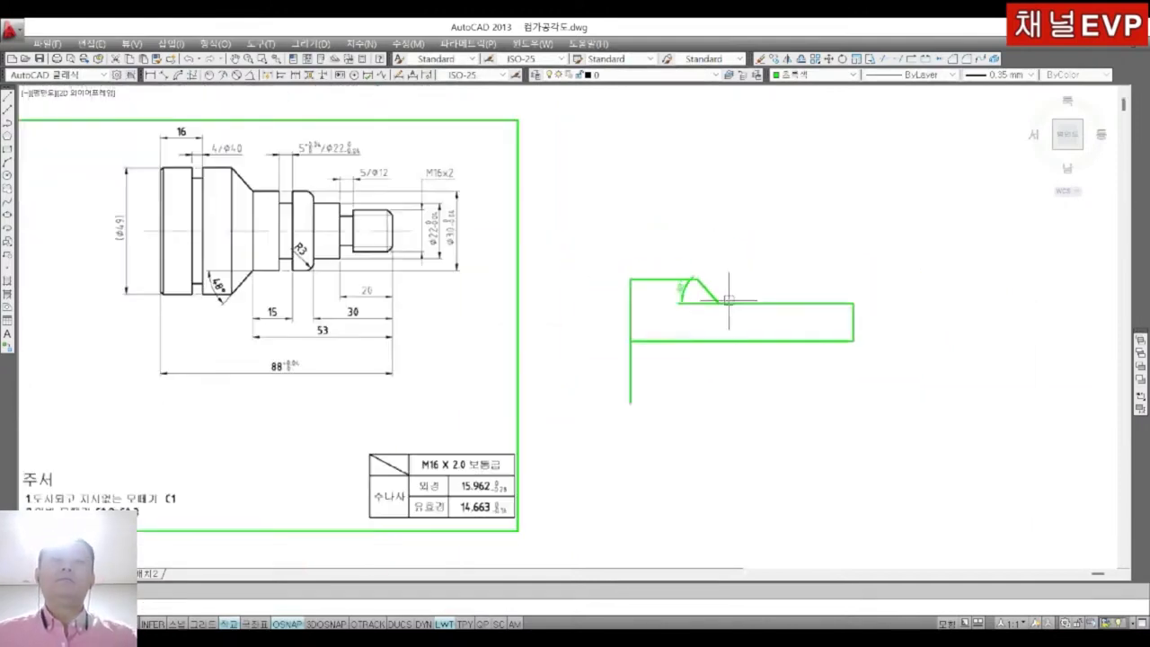
{"action": "scroll", "coordinate": [680, 309], "scroll_direction": "up", "scroll_amount": 3}
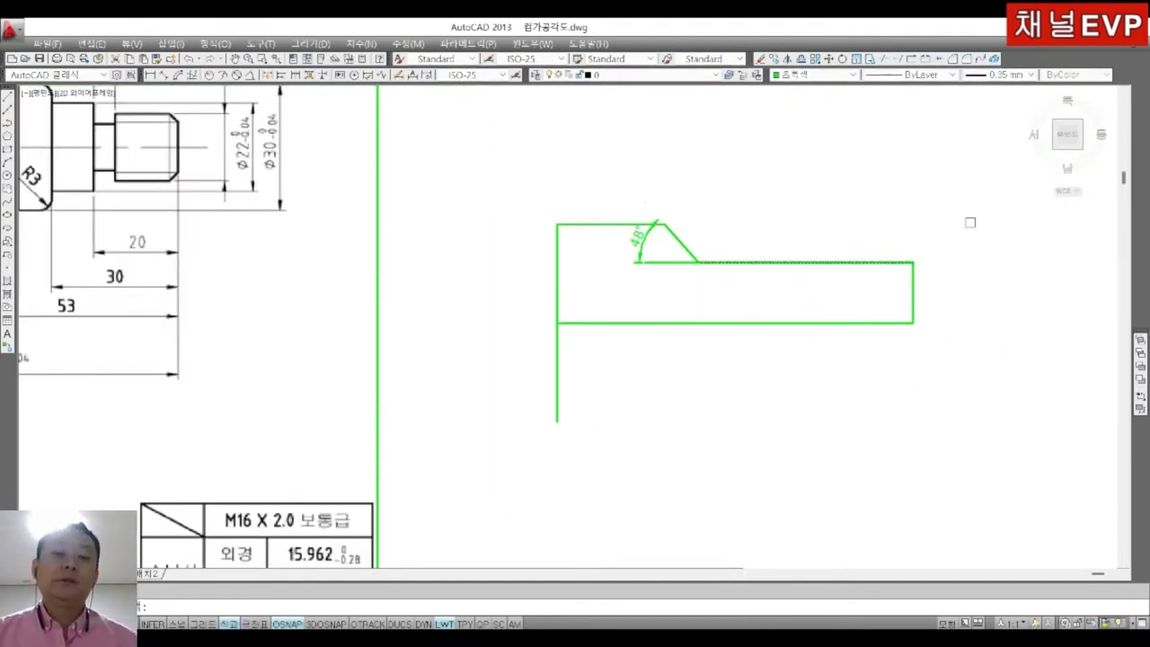
{"action": "left_click_drag", "start_coordinate": [988, 203], "coordinate": [782, 277]}
Mirror the upper profile lines about the horizontal axis, keeping the originals
{"action": "type", "text": "mi"}
{"action": "key", "text": "Return"}
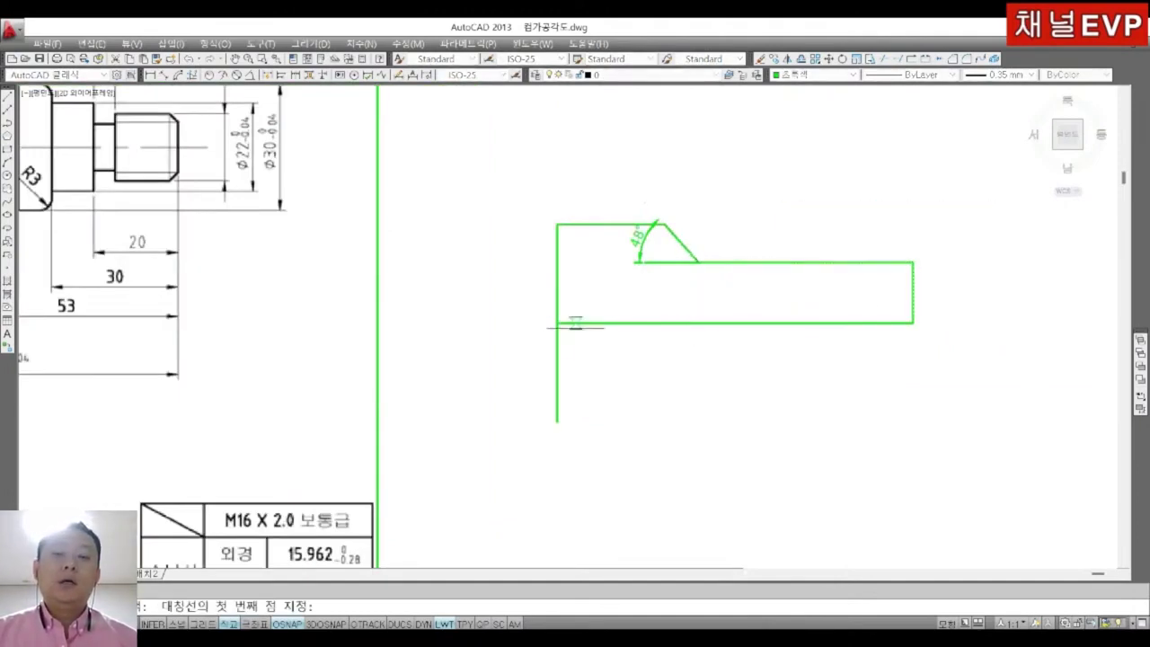
{"action": "left_click", "coordinate": [557, 323]}
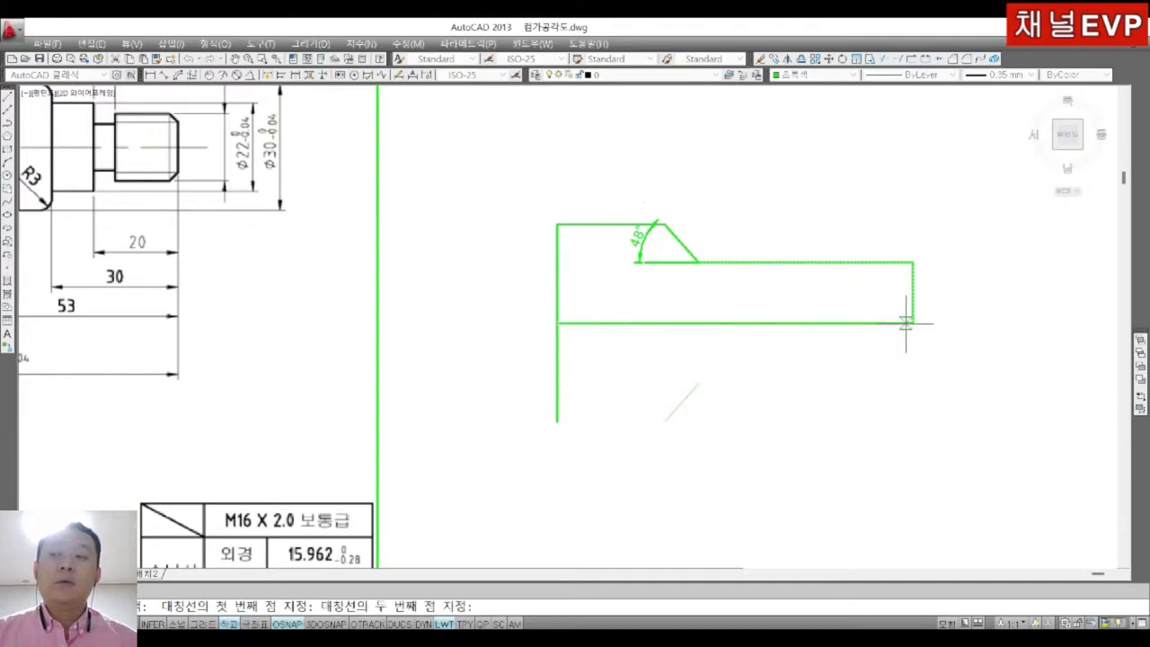
{"action": "left_click", "coordinate": [764, 333]}
{"action": "key", "text": "Return"}
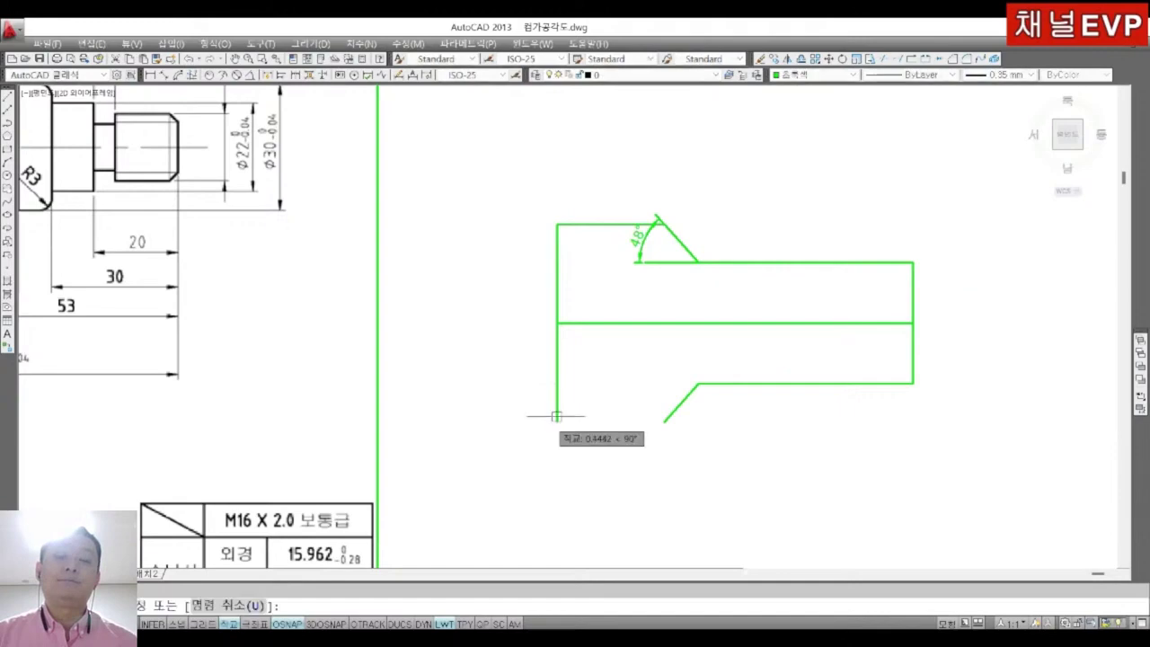
Draw the bottom edge to the lower chamfer and delete the leftover segment
{"action": "left_click", "coordinate": [556, 421]}
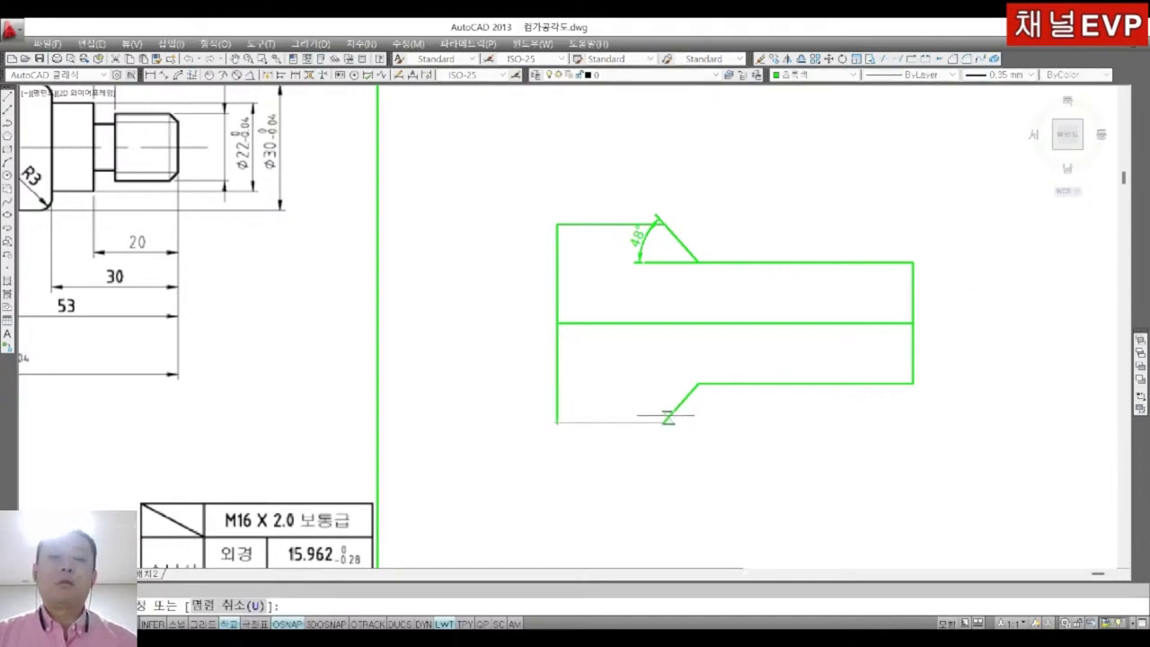
{"action": "left_click", "coordinate": [664, 421]}
{"action": "key", "text": "Return"}
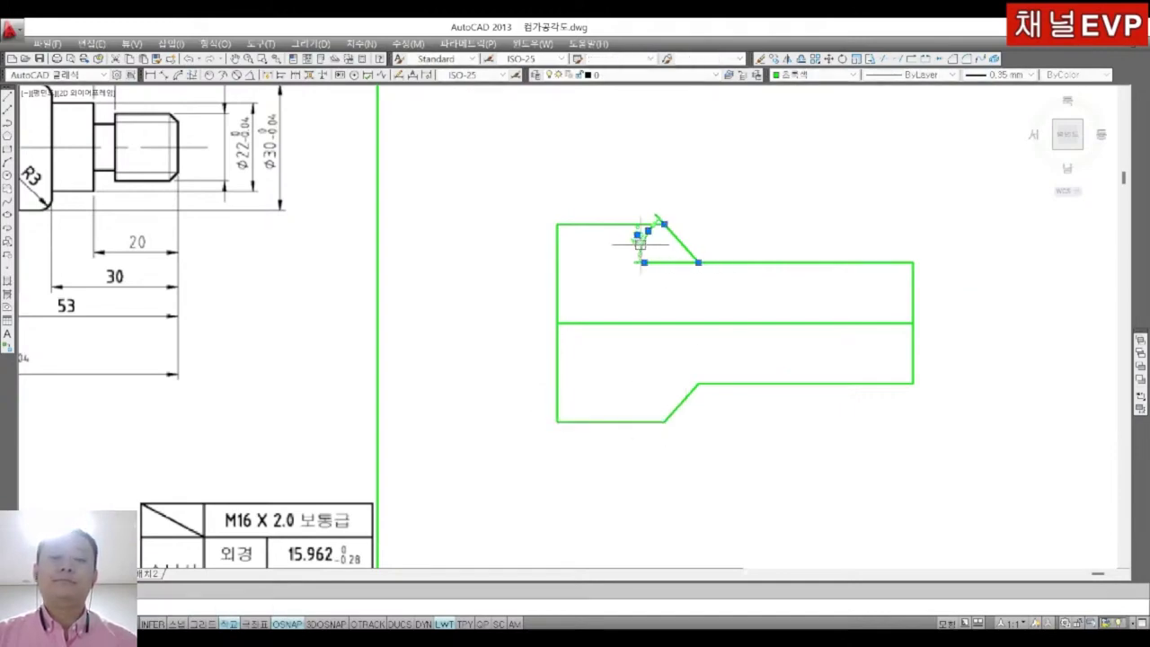
{"action": "left_click", "coordinate": [655, 263]}
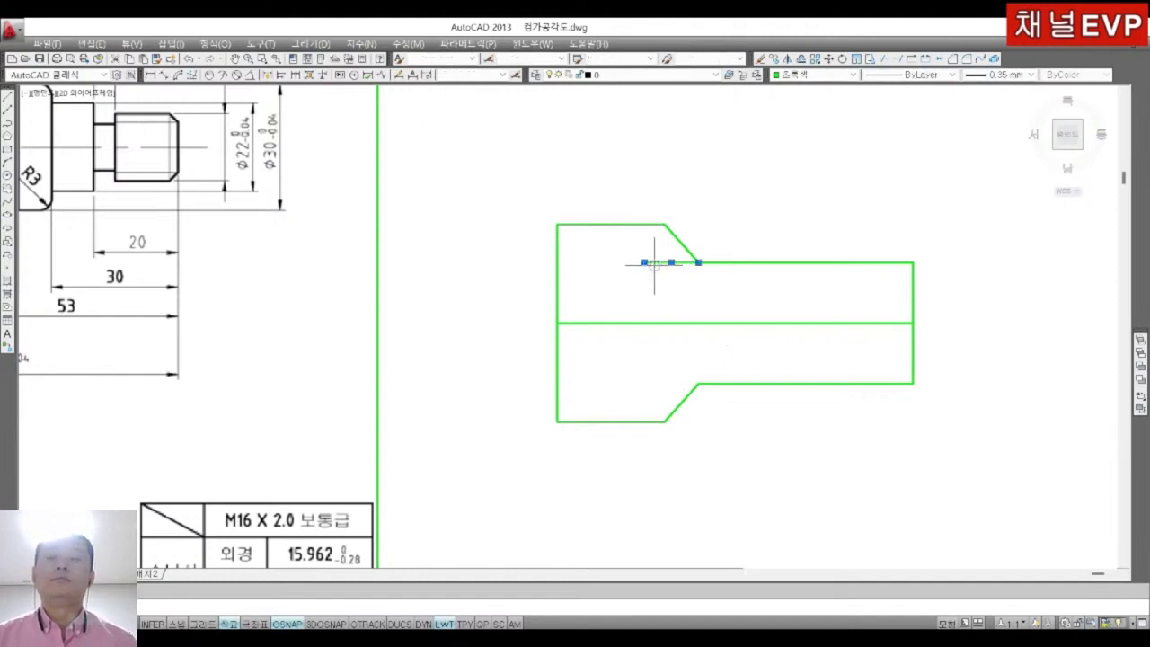
{"action": "key", "text": "Delete"}
{"action": "middle_click_drag", "start_coordinate": [639, 269], "coordinate": [622, 252]}
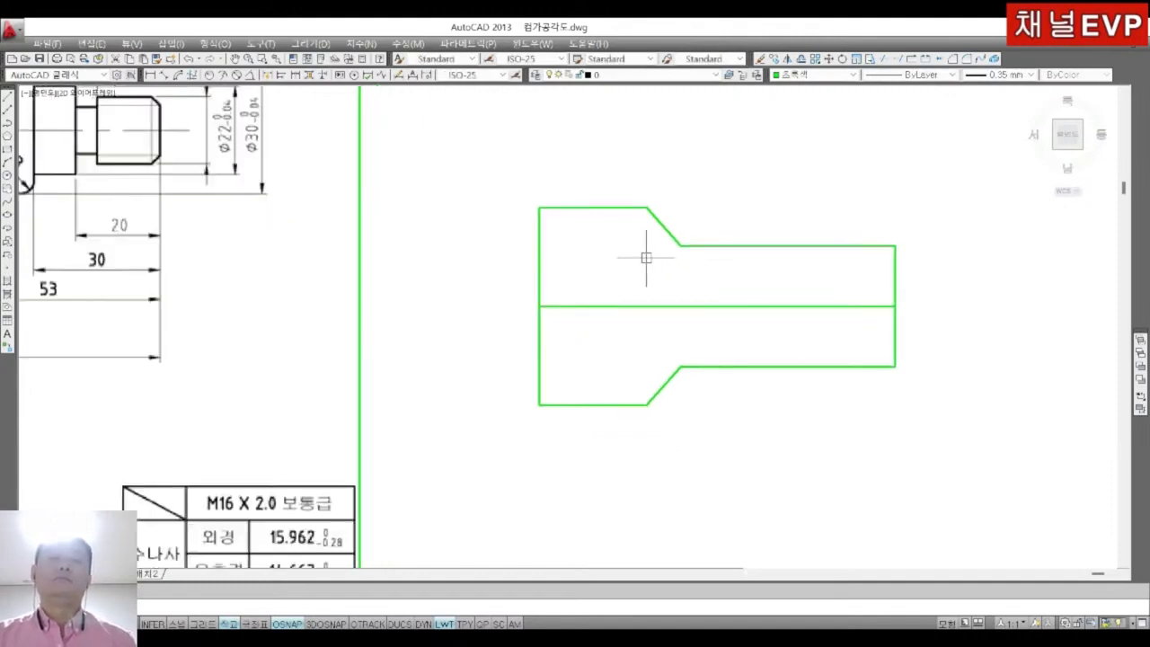
Add DLI linear dimensions 49 on the left side and 30 across the right-hand shaft
{"action": "type", "text": "dli"}
{"action": "key", "text": "Return"}
{"action": "left_click", "coordinate": [539, 208]}
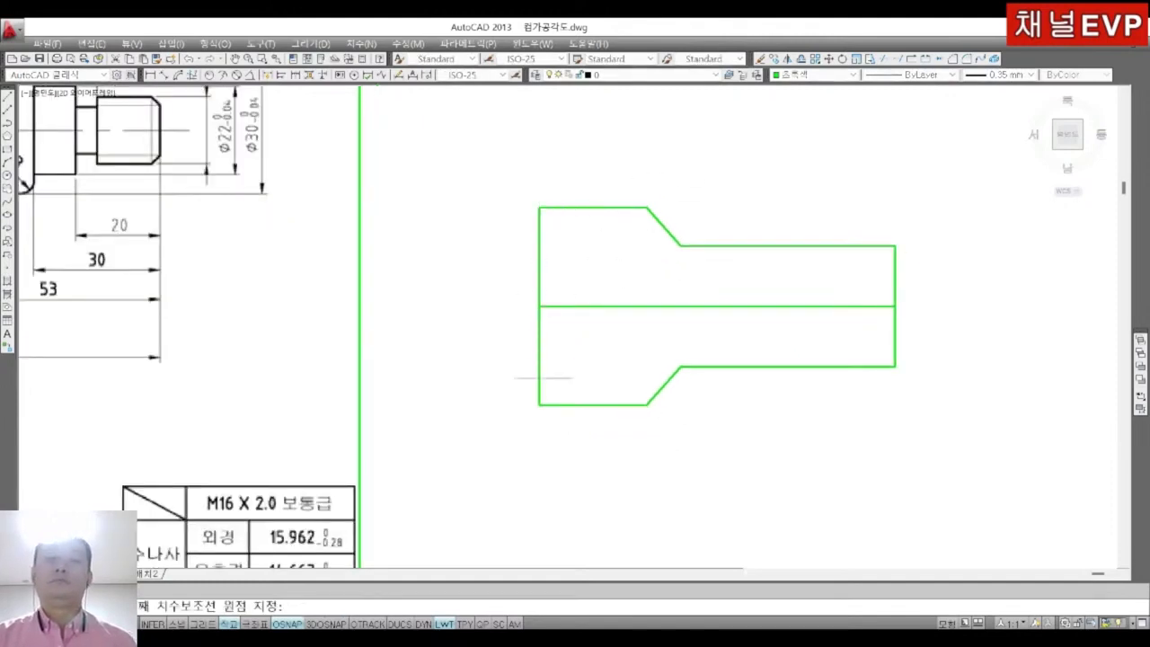
{"action": "left_click", "coordinate": [539, 405]}
{"action": "left_click", "coordinate": [485, 386]}
{"action": "key", "text": "Return"}
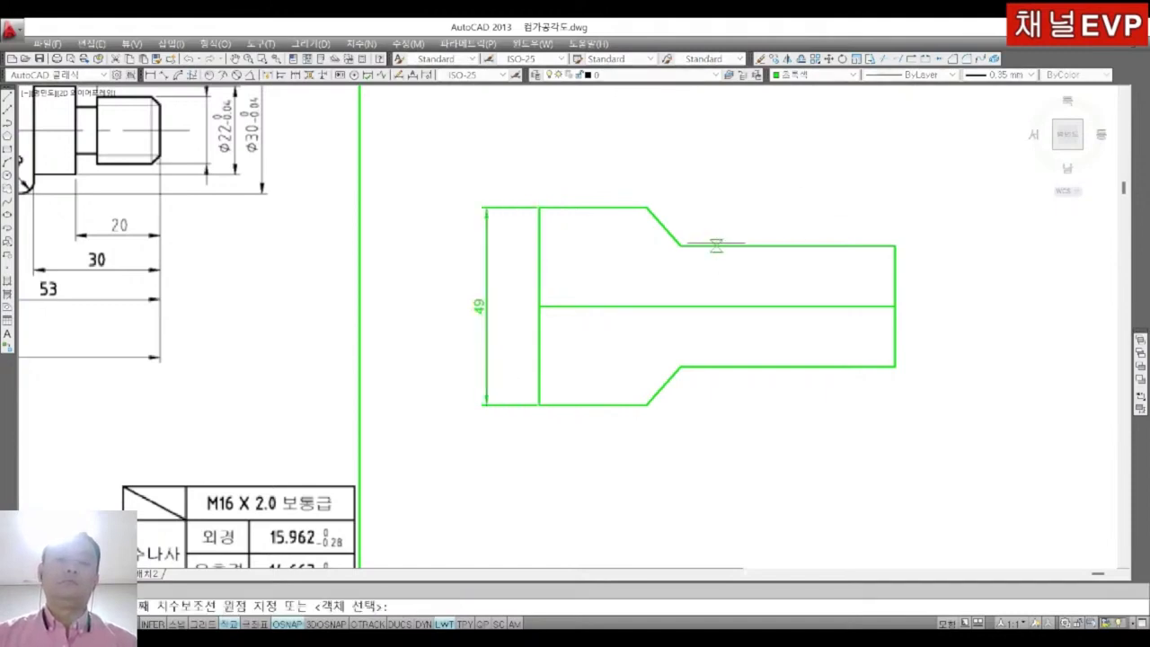
{"action": "left_click", "coordinate": [716, 245]}
{"action": "left_click", "coordinate": [716, 366]}
{"action": "left_click", "coordinate": [750, 336]}
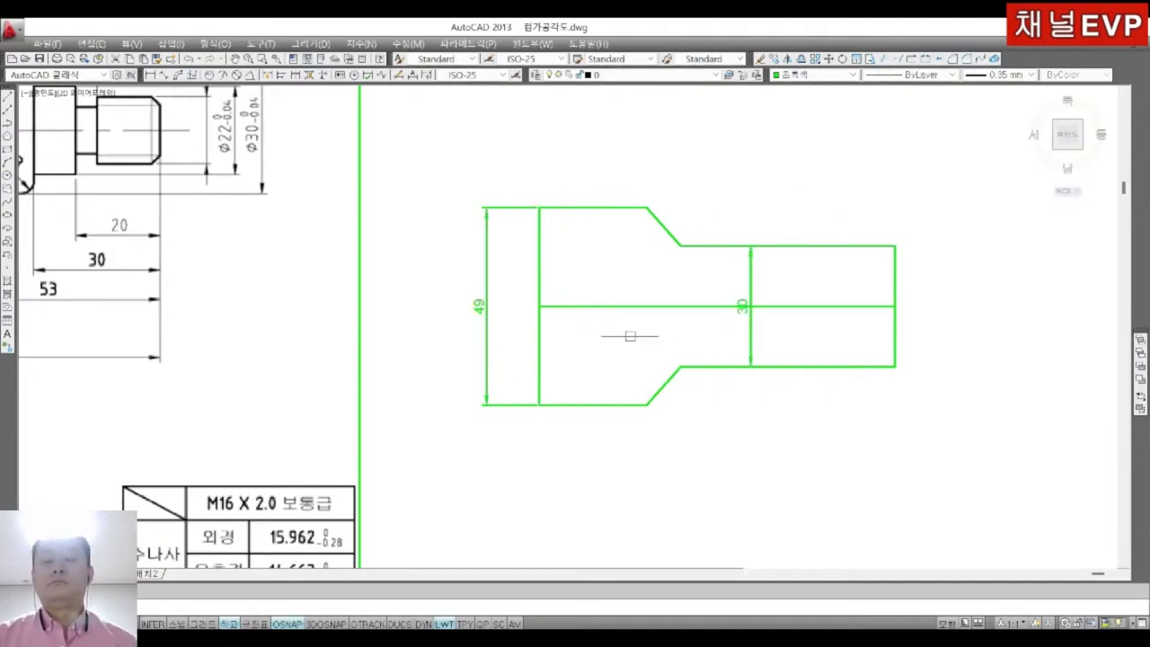
Delete the horizontal middle line of the part
{"action": "middle_click_drag", "start_coordinate": [630, 335], "coordinate": [949, 341]}
{"action": "left_click", "coordinate": [662, 309]}
{"action": "key", "text": "Delete"}
Add a 132° angular dimension (DAN) between the upper chamfer and the shaft edge
{"action": "scroll", "coordinate": [882, 358], "scroll_direction": "down", "scroll_amount": 2}
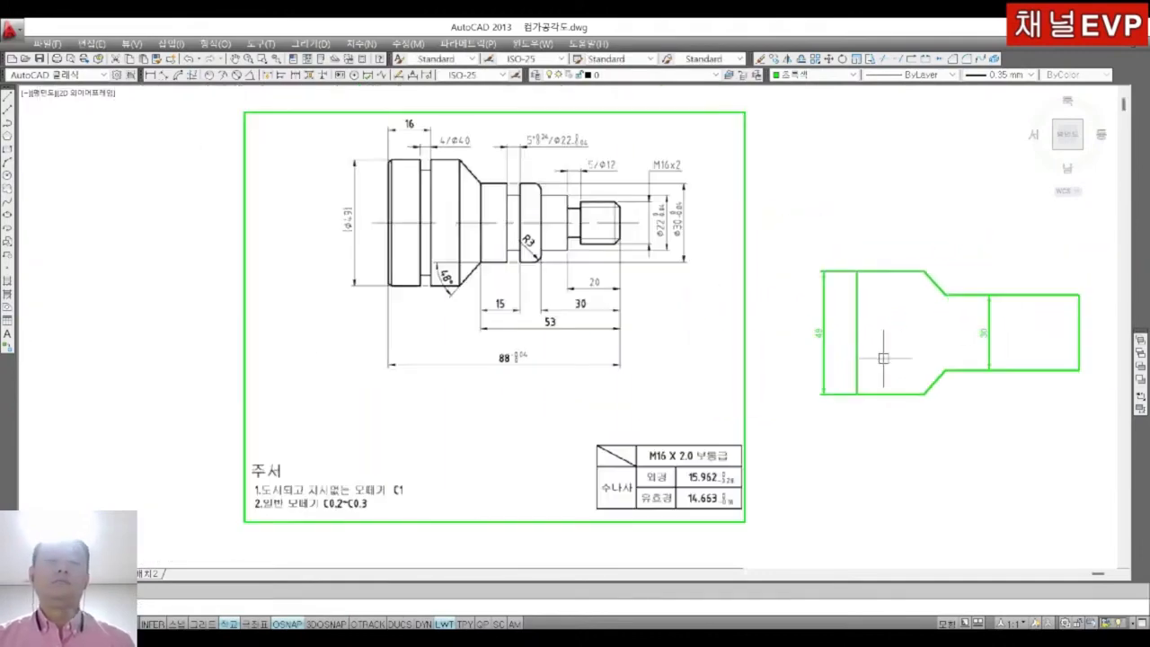
{"action": "scroll", "coordinate": [862, 377], "scroll_direction": "down", "scroll_amount": 1}
{"action": "scroll", "coordinate": [844, 342], "scroll_direction": "up", "scroll_amount": 1}
{"action": "scroll", "coordinate": [848, 314], "scroll_direction": "up", "scroll_amount": 5}
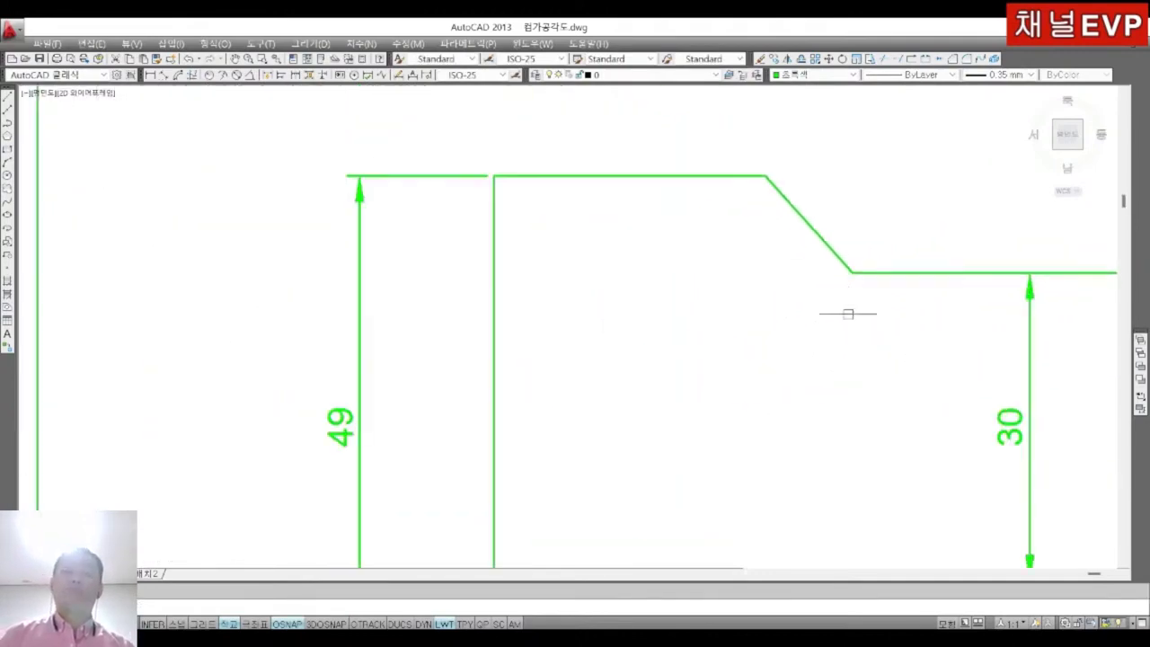
{"action": "middle_click_drag", "start_coordinate": [796, 329], "coordinate": [711, 353]}
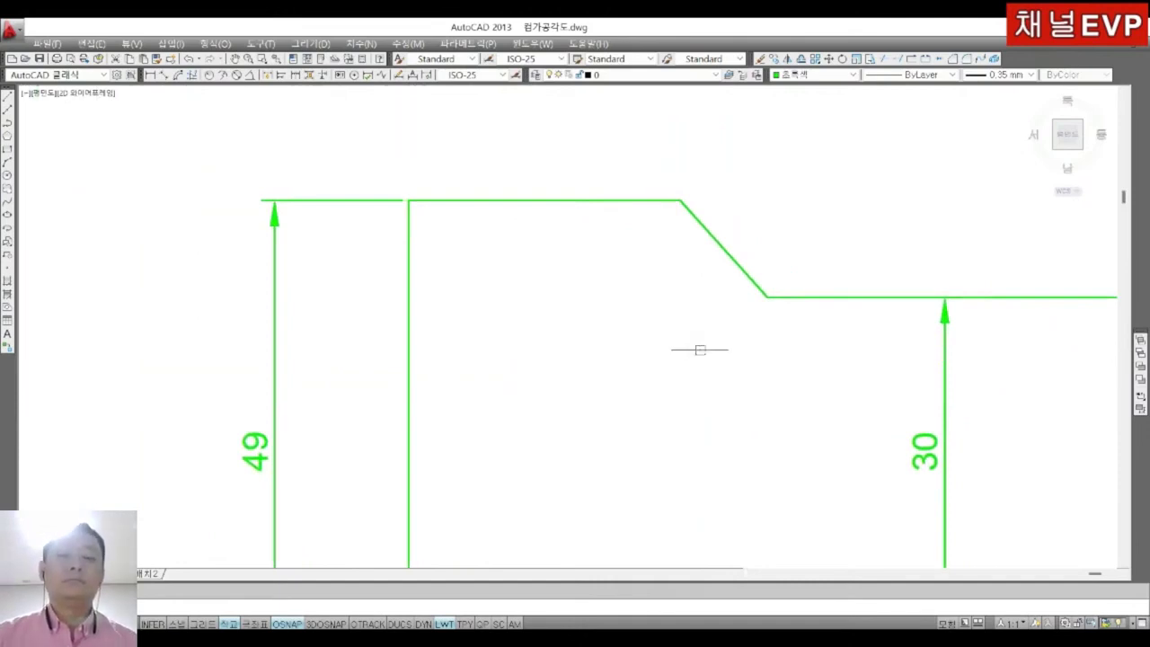
{"action": "type", "text": "dan"}
{"action": "key", "text": "Return"}
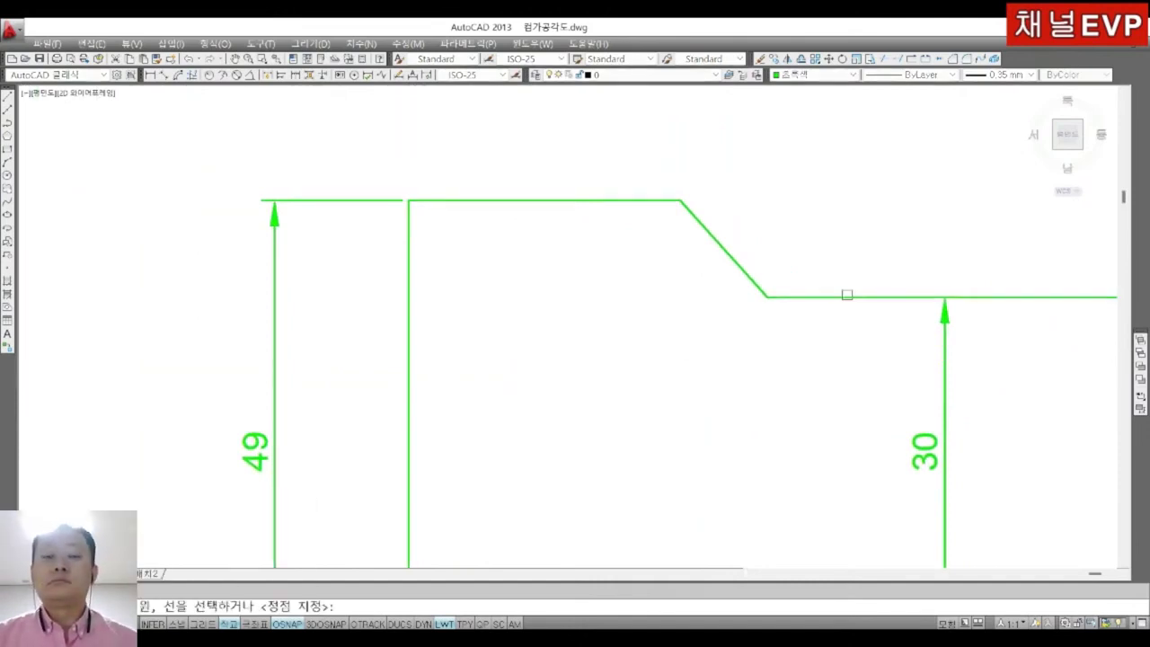
{"action": "left_click", "coordinate": [847, 294]}
{"action": "left_click", "coordinate": [744, 272]}
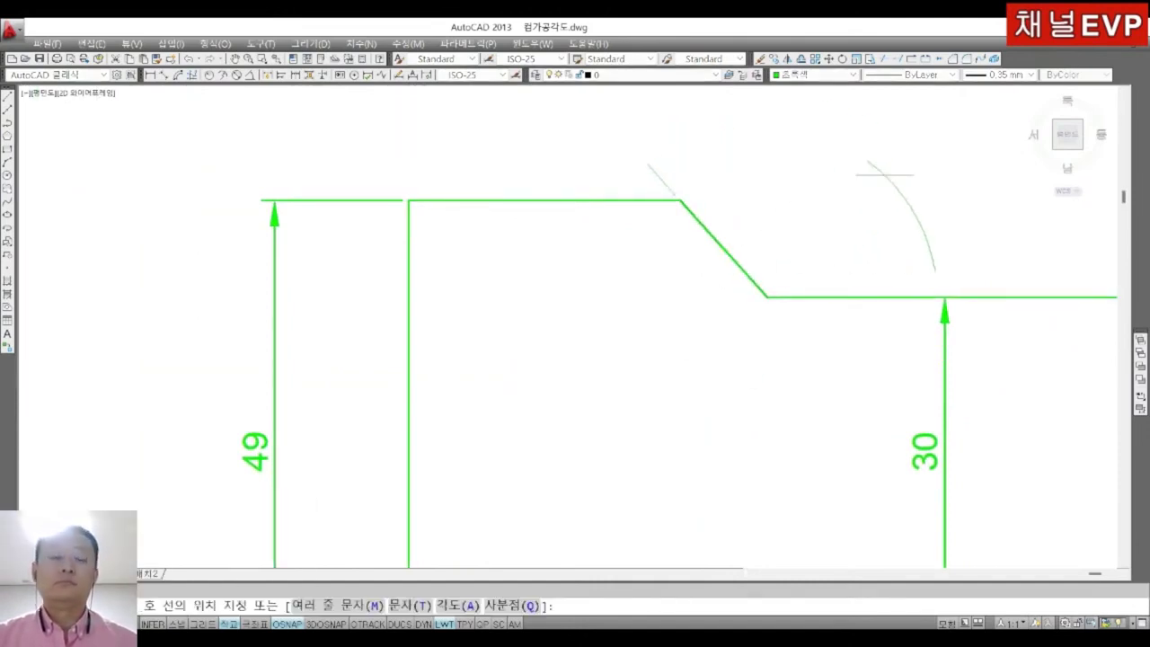
{"action": "left_click", "coordinate": [902, 187]}
Add the 48° angular dimension on the same chamfer
{"action": "scroll", "coordinate": [911, 249], "scroll_direction": "down", "scroll_amount": 2}
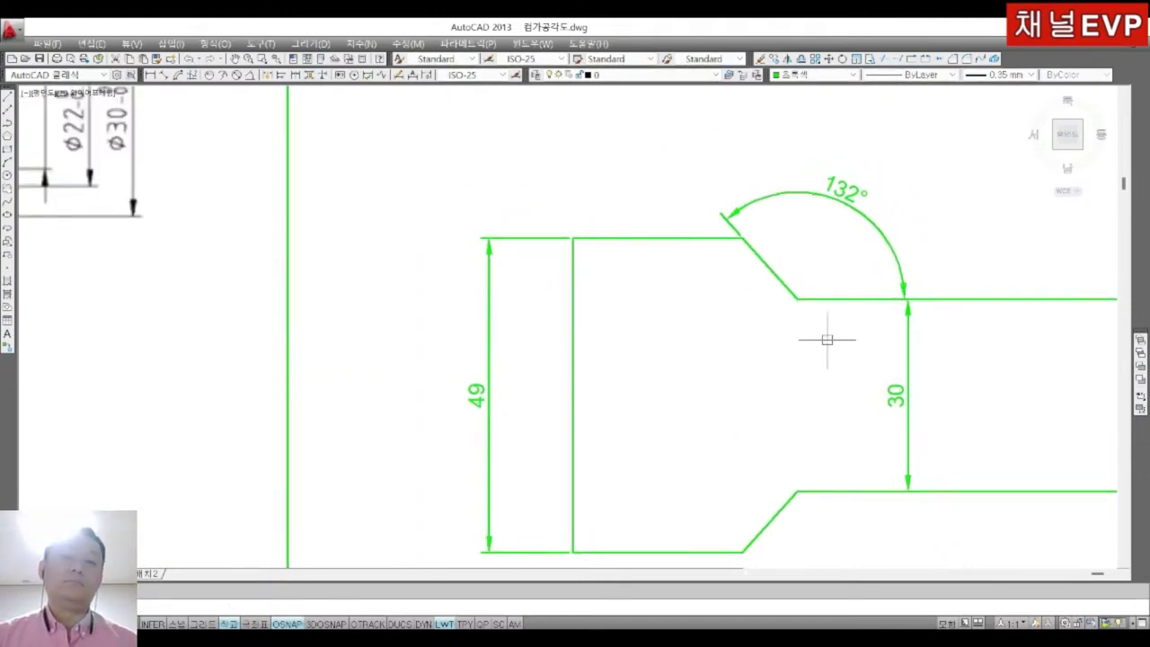
{"action": "key", "text": "space"}
{"action": "left_click", "coordinate": [781, 289]}
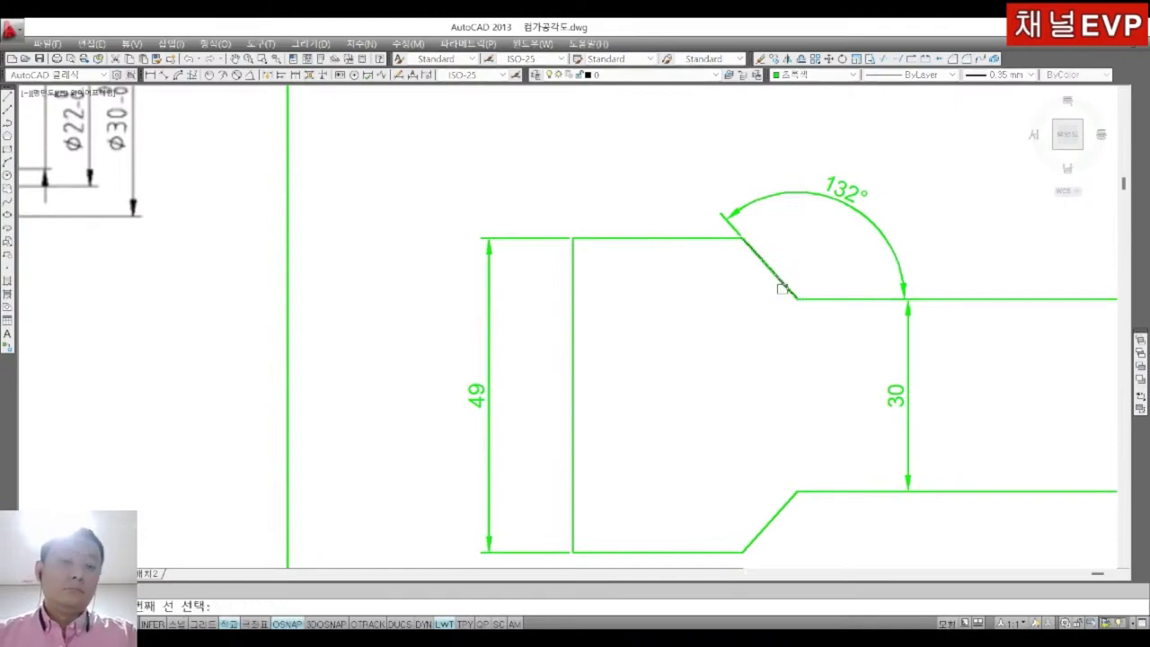
{"action": "left_click", "coordinate": [801, 298]}
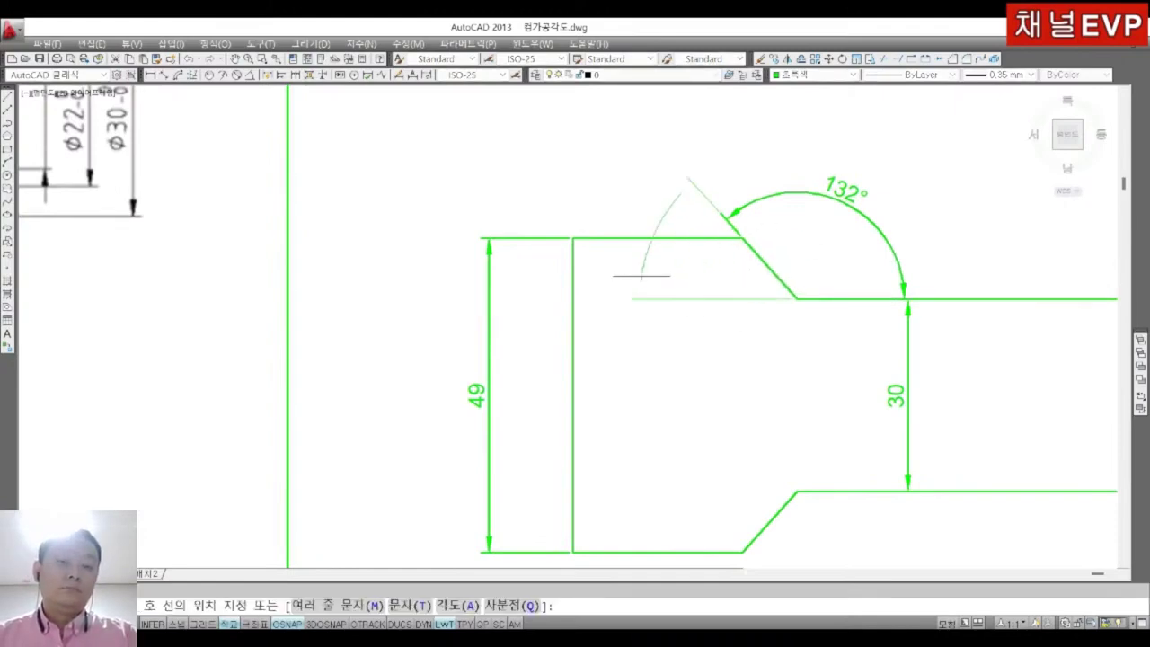
{"action": "left_click", "coordinate": [642, 276]}
{"action": "scroll", "coordinate": [698, 329], "scroll_direction": "down", "scroll_amount": 2}
{"action": "middle_click_drag", "start_coordinate": [662, 359], "coordinate": [842, 375]}
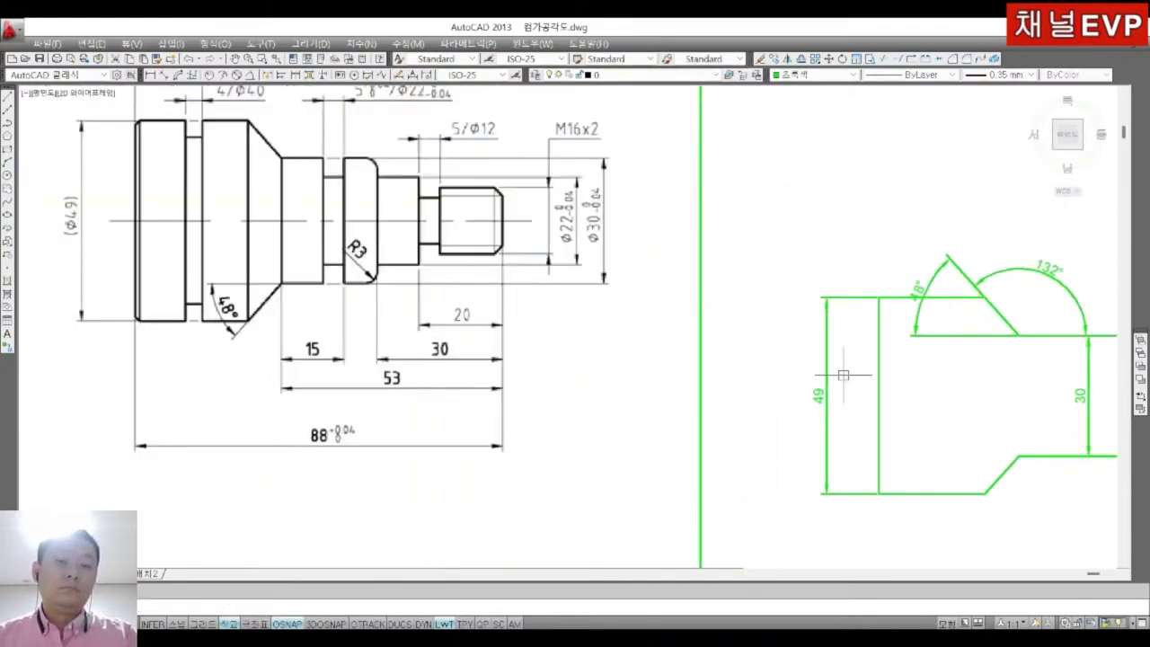
{"action": "scroll", "coordinate": [808, 359], "scroll_direction": "up", "scroll_amount": 2}
{"action": "scroll", "coordinate": [754, 323], "scroll_direction": "up", "scroll_amount": 2}
{"action": "scroll", "coordinate": [741, 314], "scroll_direction": "up", "scroll_amount": 2}
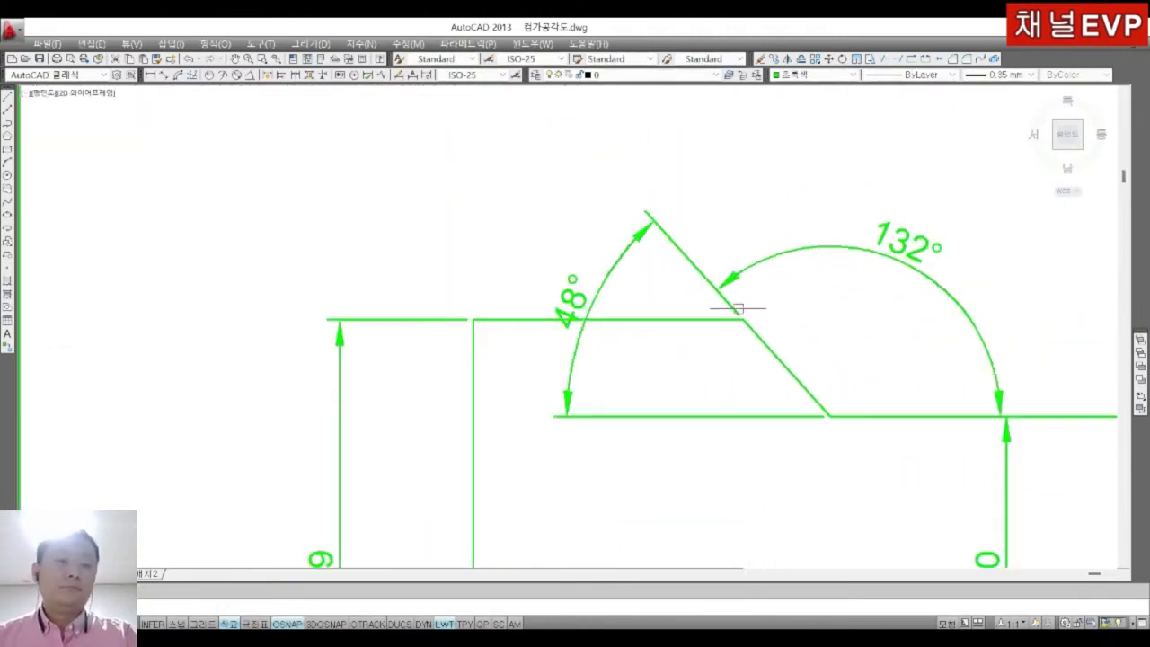
{"action": "key", "text": "space"}
{"action": "key", "text": "Escape"}
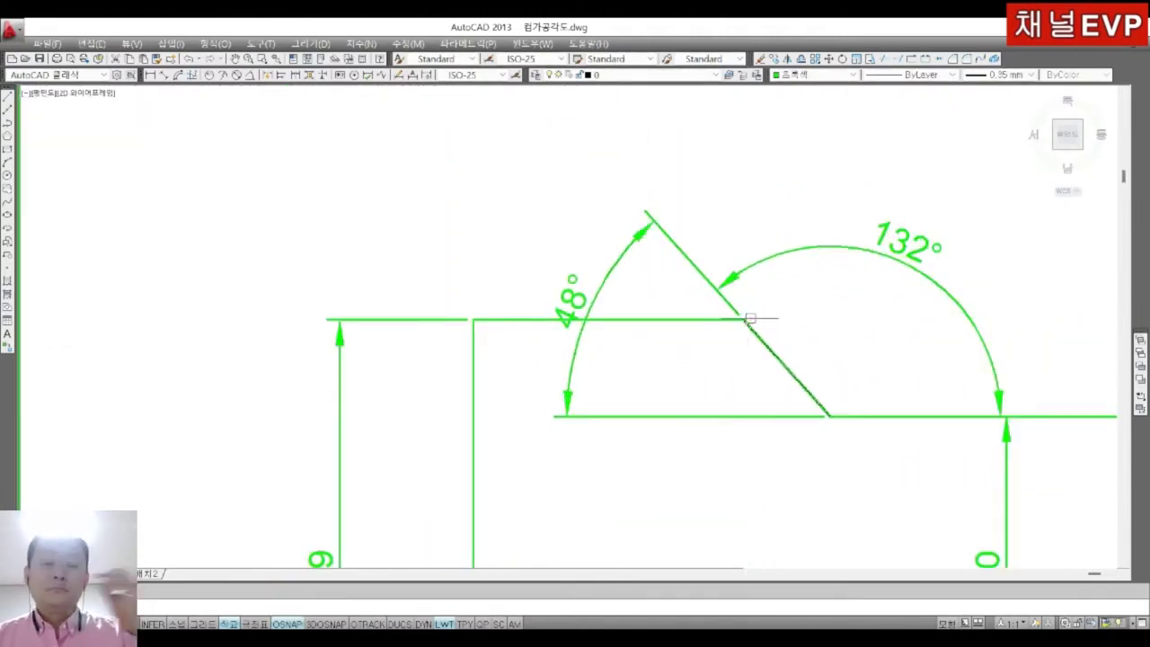
Add an 8,55 linear dimension across the chamfer, placed above it
{"action": "type", "text": "dli"}
{"action": "key", "text": "space"}
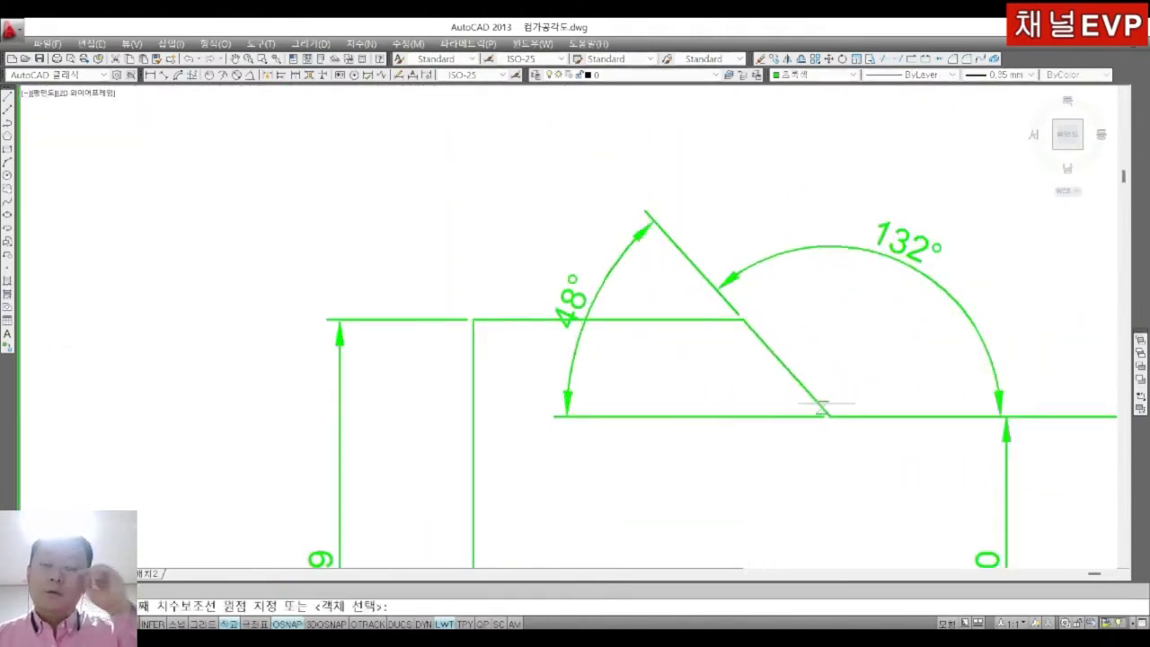
{"action": "left_click", "coordinate": [830, 415]}
{"action": "left_click", "coordinate": [741, 318]}
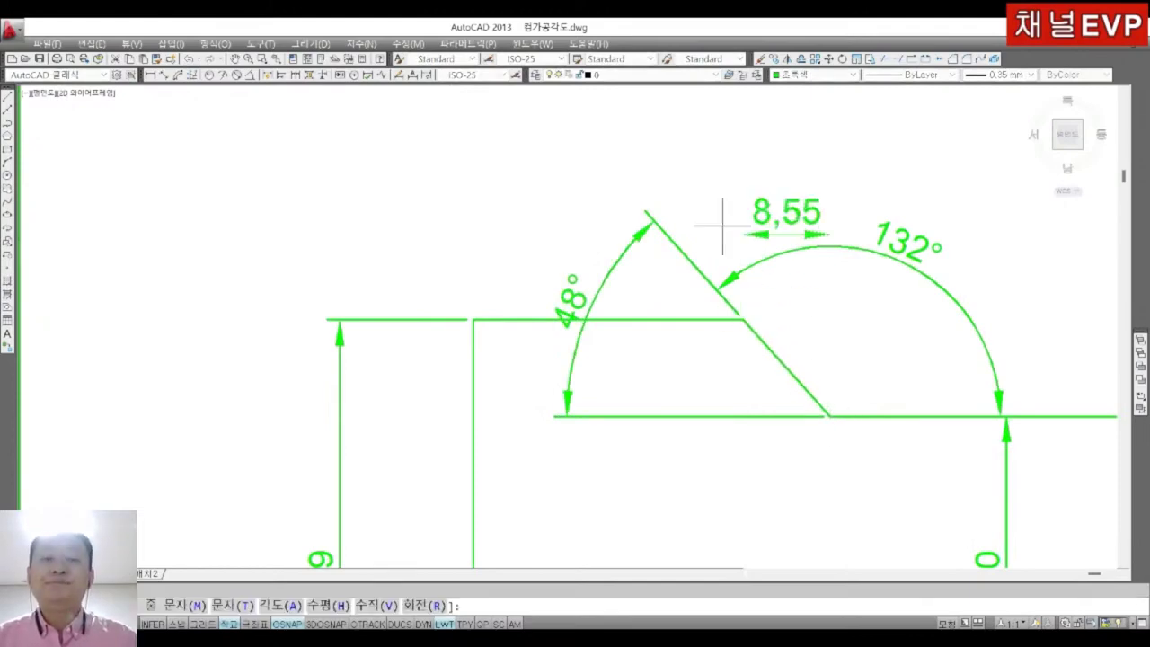
{"action": "left_click", "coordinate": [723, 158]}
{"action": "scroll", "coordinate": [770, 445], "scroll_direction": "down", "scroll_amount": 3}
{"action": "mouse_move", "coordinate": [770, 449]}
{"action": "middle_mouse_down"}
{"action": "mouse_move", "coordinate": [854, 314]}
{"action": "mouse_move", "coordinate": [794, 360]}
{"action": "middle_mouse_up"}
{"action": "scroll", "coordinate": [851, 335], "scroll_direction": "down", "scroll_amount": 2}
{"action": "mouse_move", "coordinate": [779, 407]}
{"action": "middle_mouse_down"}
{"action": "mouse_move", "coordinate": [987, 445]}
{"action": "mouse_move", "coordinate": [841, 328]}
{"action": "mouse_move", "coordinate": [793, 395]}
{"action": "middle_mouse_up"}
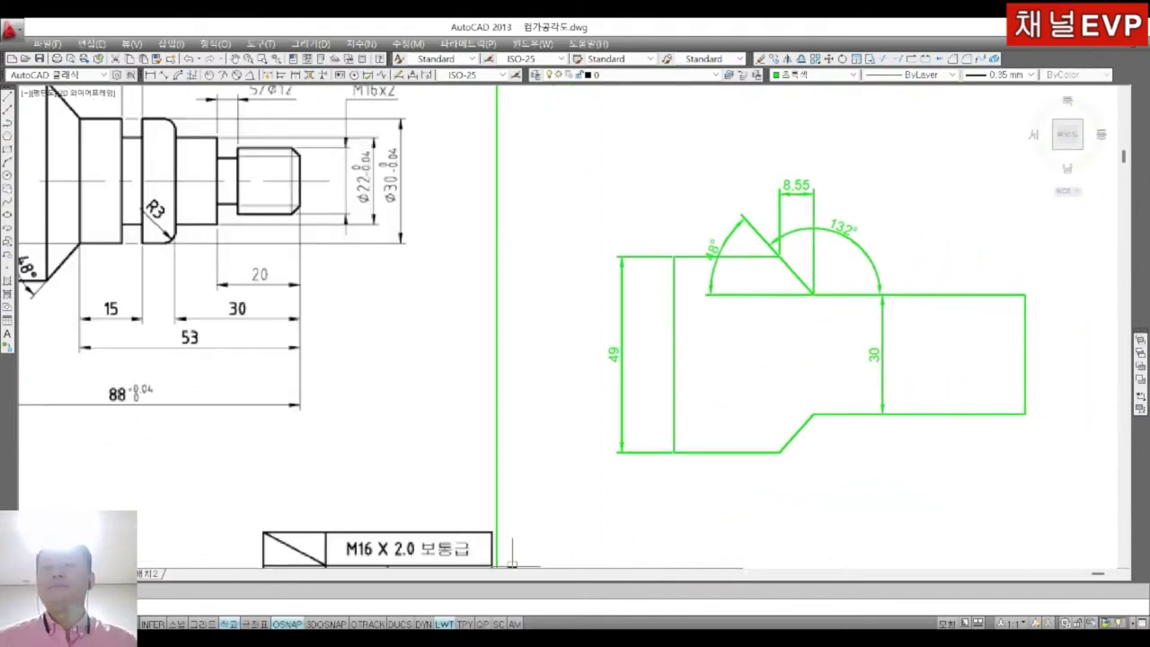
Start Notepad and open the lathe program 2022-11-21-CNC선반8
{"action": "key", "text": "super"}
{"action": "left_click", "coordinate": [686, 348]}
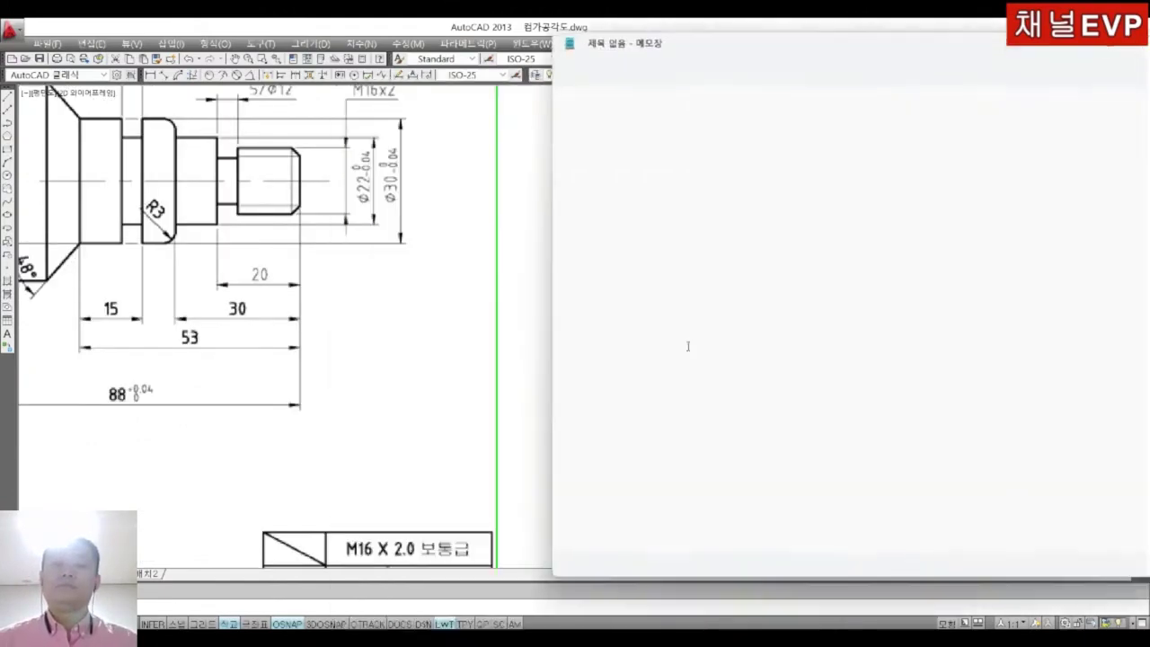
{"action": "left_click", "coordinate": [565, 72]}
{"action": "left_click", "coordinate": [585, 146]}
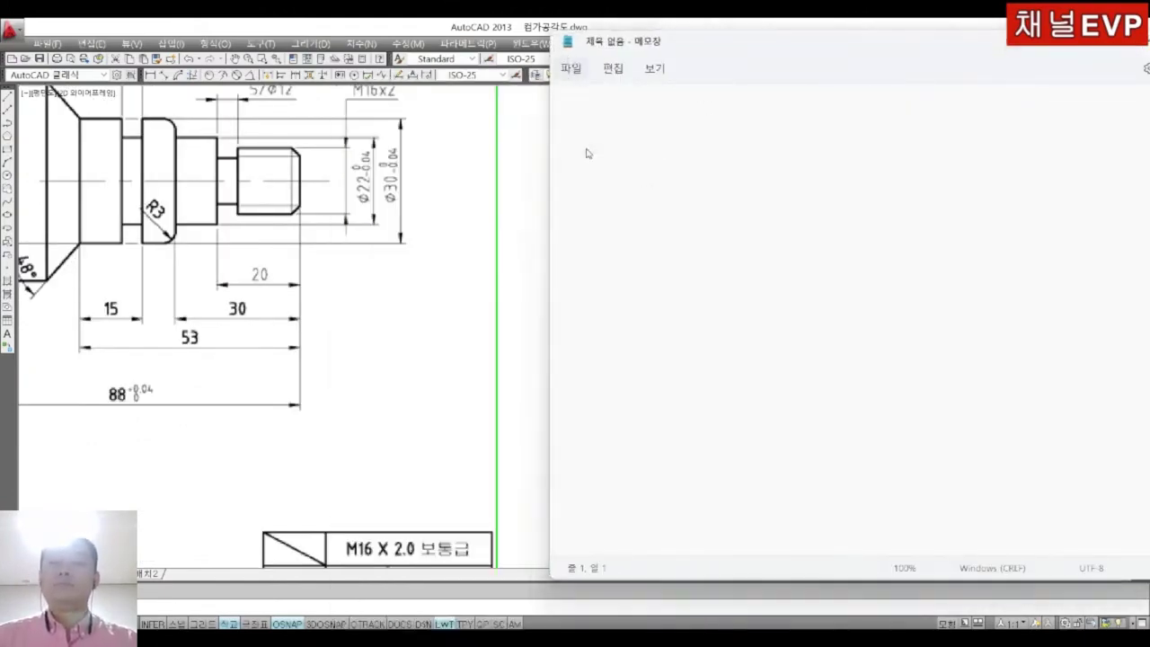
{"action": "scroll", "coordinate": [762, 300], "scroll_direction": "down", "scroll_amount": 2}
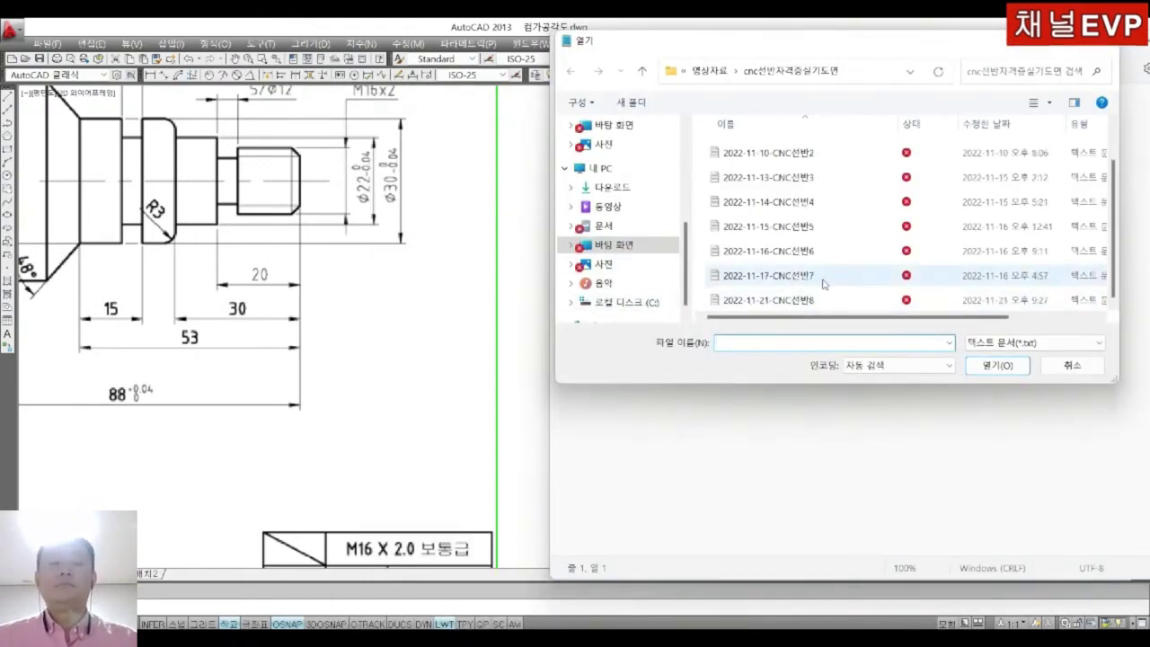
{"action": "double_click", "coordinate": [806, 296]}
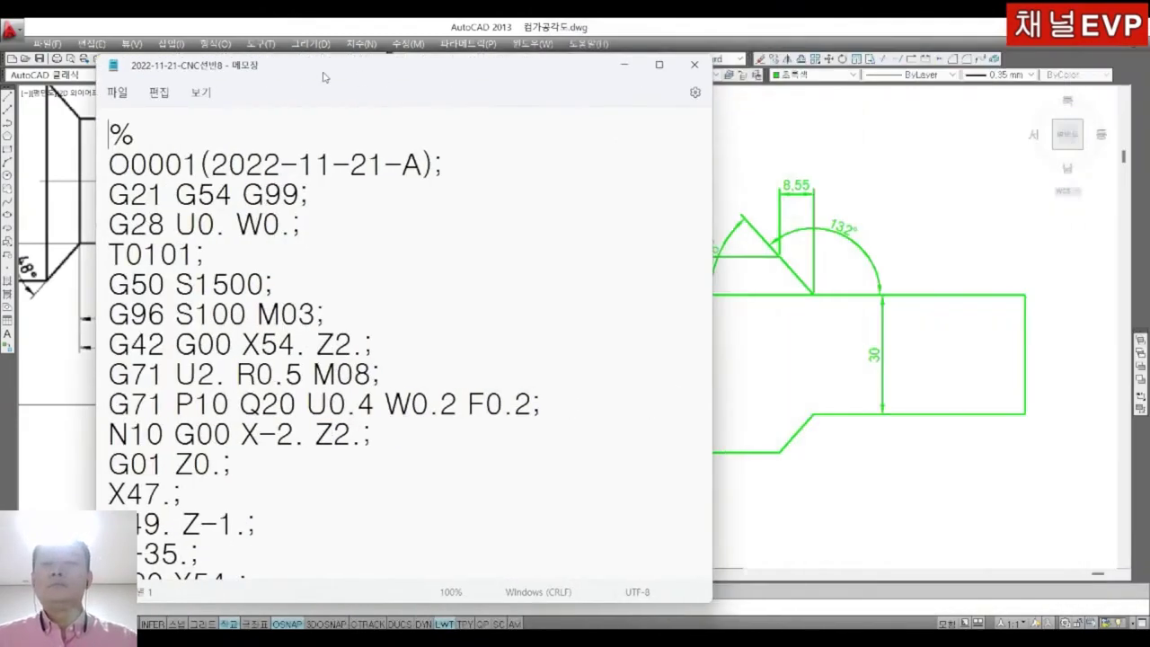
Place the Notepad window left beside AutoCAD and look through the G-code
{"action": "left_click_drag", "start_coordinate": [791, 41], "coordinate": [271, 42]}
{"action": "scroll", "coordinate": [247, 224], "scroll_direction": "down", "scroll_amount": 8}
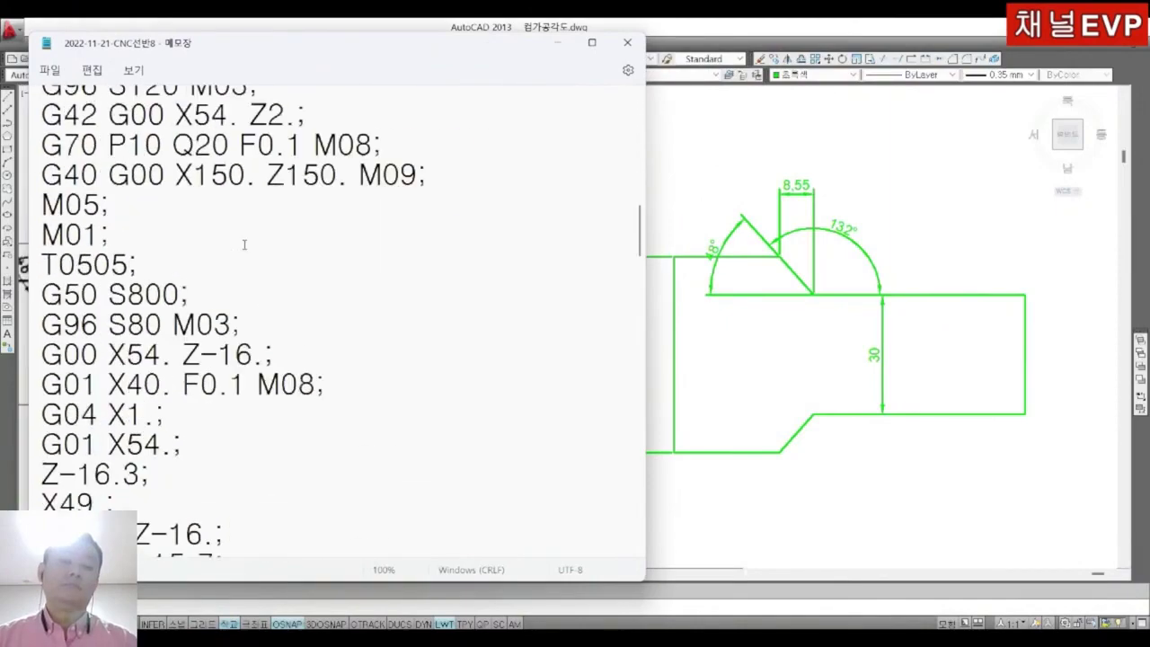
{"action": "scroll", "coordinate": [244, 243], "scroll_direction": "down", "scroll_amount": 8}
{"action": "scroll", "coordinate": [233, 269], "scroll_direction": "down", "scroll_amount": 8}
{"action": "scroll", "coordinate": [226, 286], "scroll_direction": "down", "scroll_amount": 3}
{"action": "scroll", "coordinate": [227, 283], "scroll_direction": "up", "scroll_amount": 5}
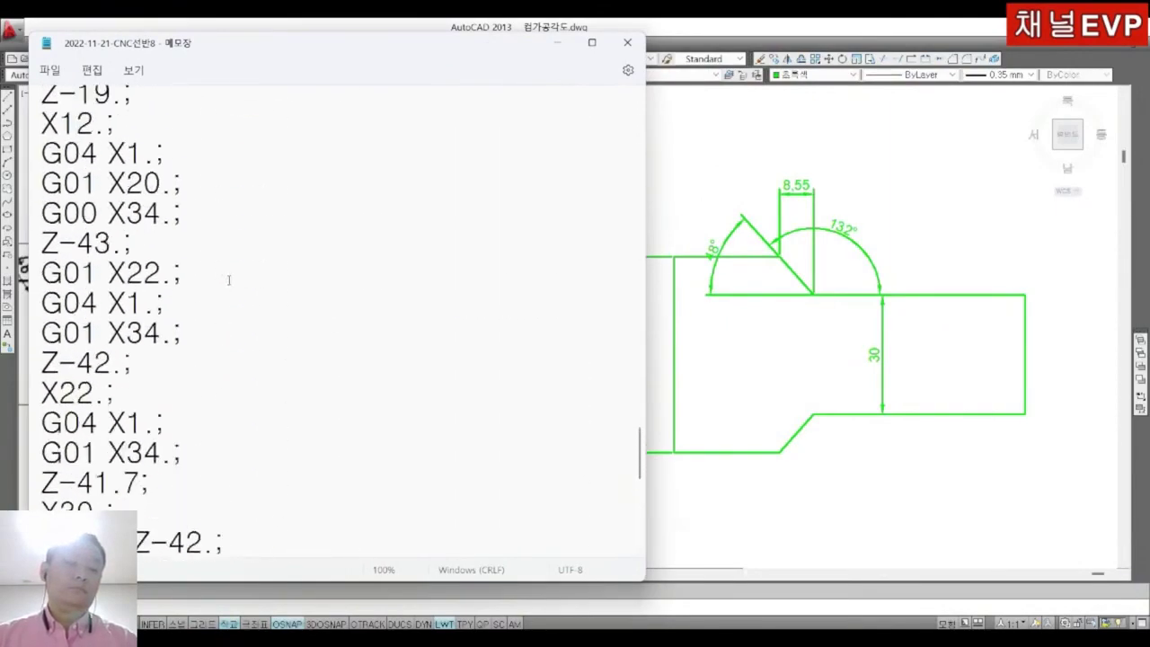
{"action": "scroll", "coordinate": [231, 276], "scroll_direction": "up", "scroll_amount": 2}
{"action": "scroll", "coordinate": [231, 277], "scroll_direction": "up", "scroll_amount": 4}
{"action": "scroll", "coordinate": [232, 276], "scroll_direction": "up", "scroll_amount": 4}
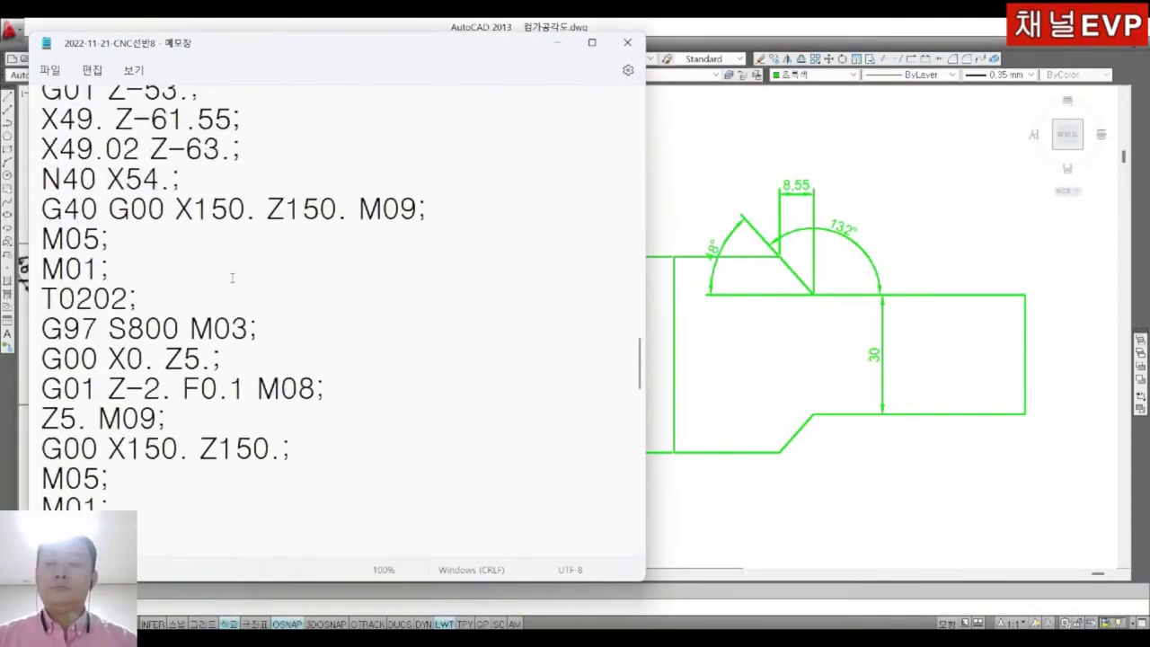
{"action": "scroll", "coordinate": [233, 277], "scroll_direction": "up", "scroll_amount": 1}
{"action": "scroll", "coordinate": [234, 277], "scroll_direction": "up", "scroll_amount": 2}
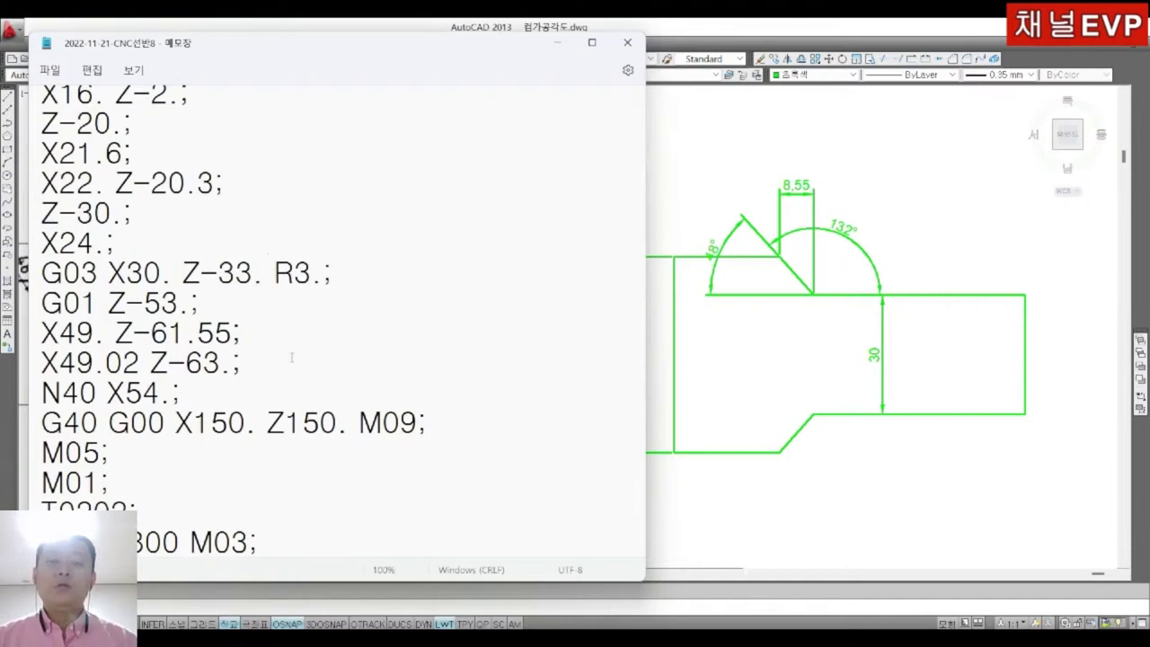
Add a 61.55 length dimension from the lower chamfer corner to the part's right end
{"action": "left_click", "coordinate": [911, 485]}
{"action": "middle_click_drag", "start_coordinate": [928, 481], "coordinate": [903, 454]}
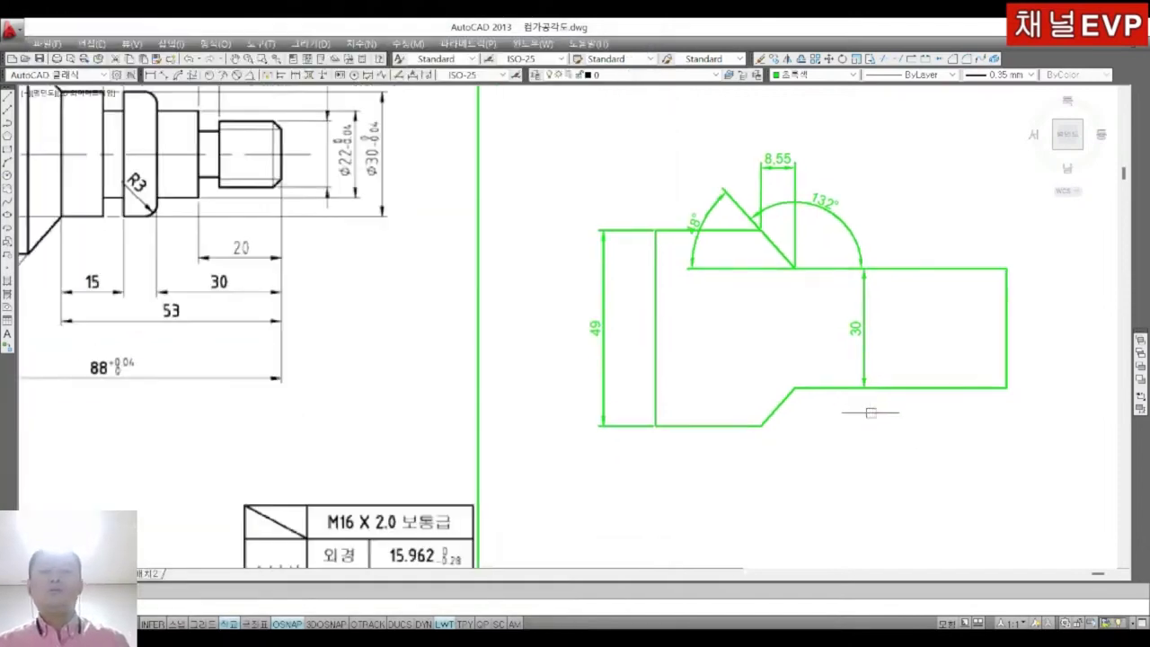
{"action": "key", "text": "space"}
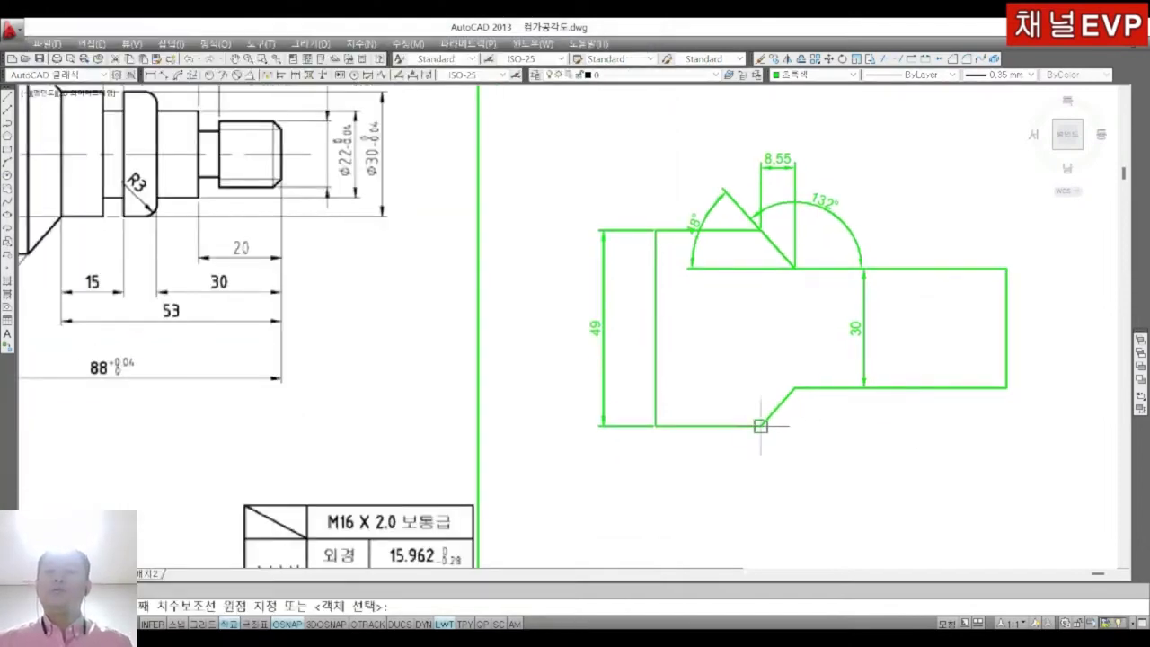
{"action": "left_click", "coordinate": [759, 426]}
{"action": "left_click", "coordinate": [1006, 387]}
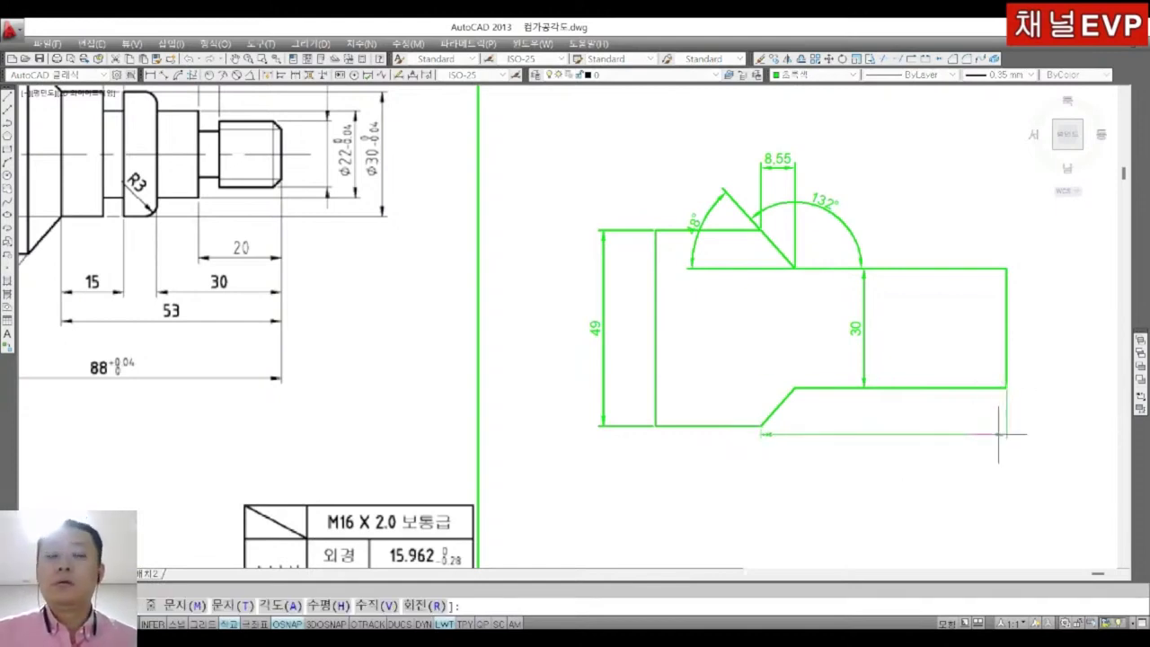
{"action": "left_click", "coordinate": [998, 449]}
Add the 88 overall length below it and a 53 dimension above the right step
{"action": "key", "text": "space"}
{"action": "left_click", "coordinate": [655, 425]}
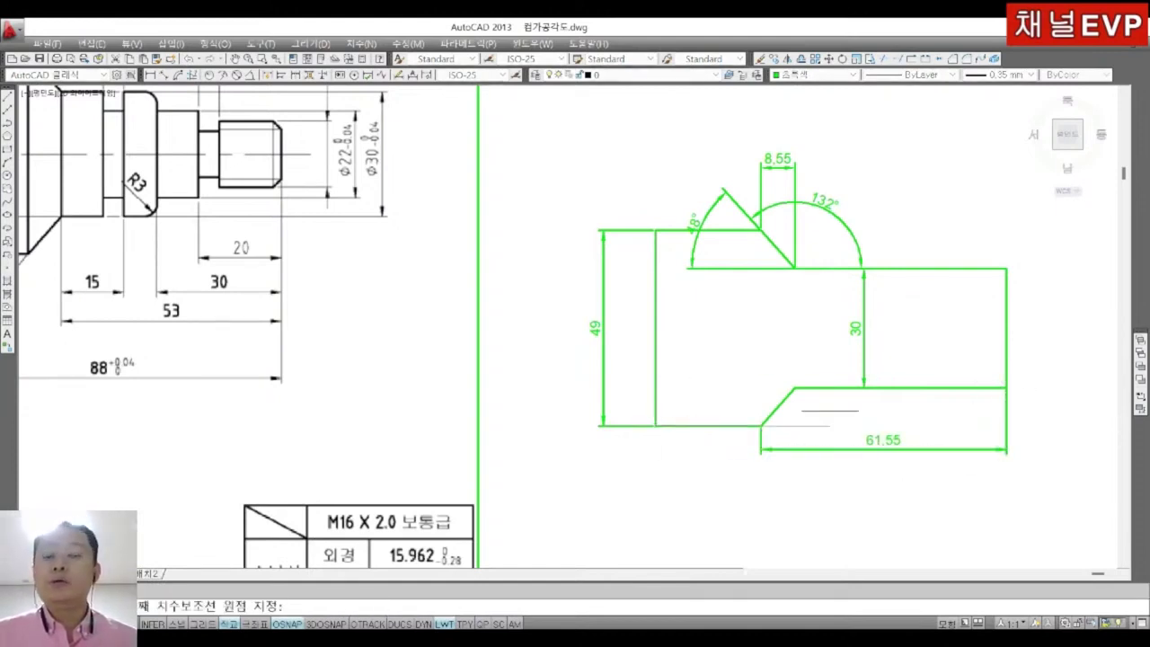
{"action": "left_click", "coordinate": [1005, 387]}
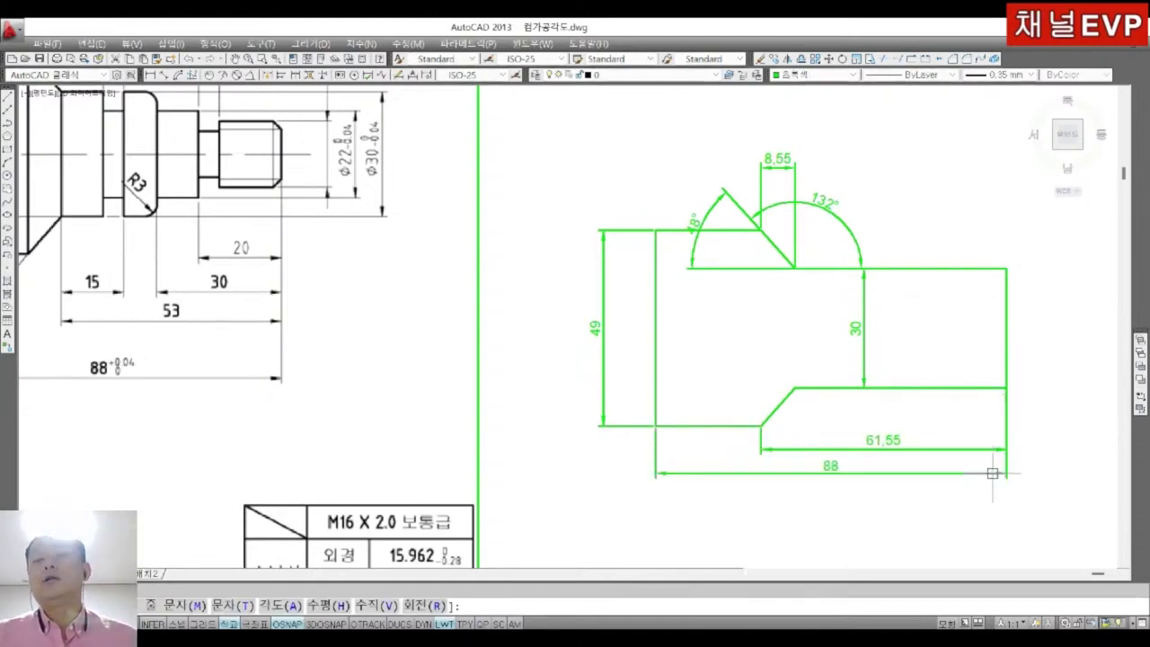
{"action": "left_click", "coordinate": [988, 473]}
{"action": "key", "text": "space"}
{"action": "left_click", "coordinate": [795, 387]}
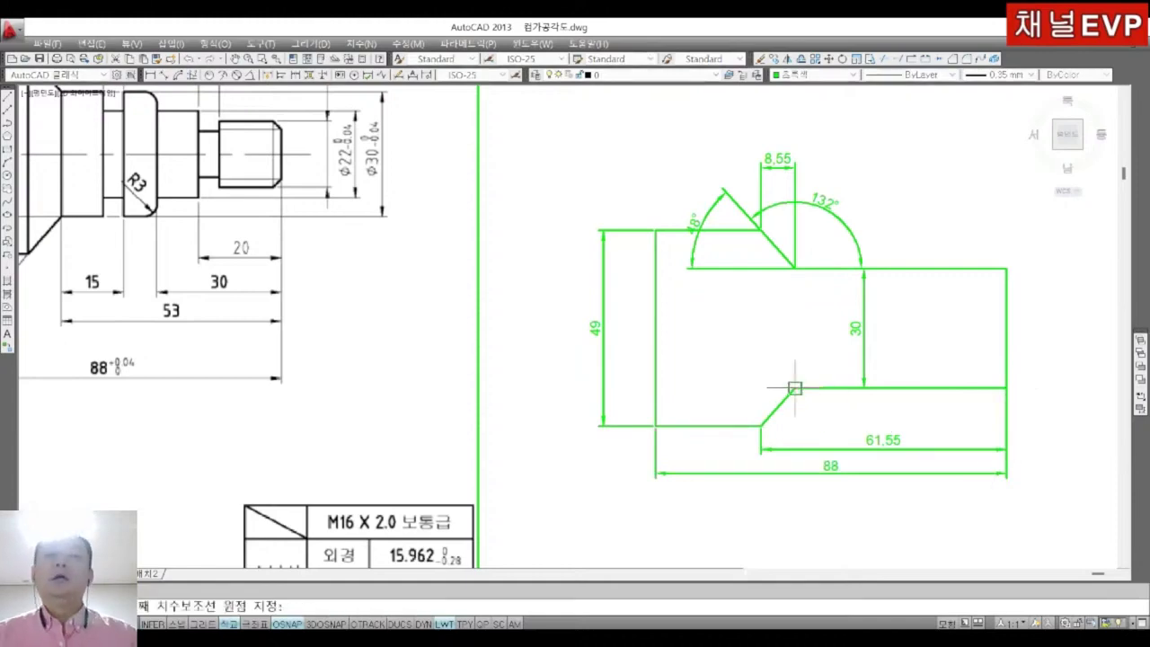
{"action": "left_click", "coordinate": [1006, 387]}
{"action": "left_click", "coordinate": [985, 371]}
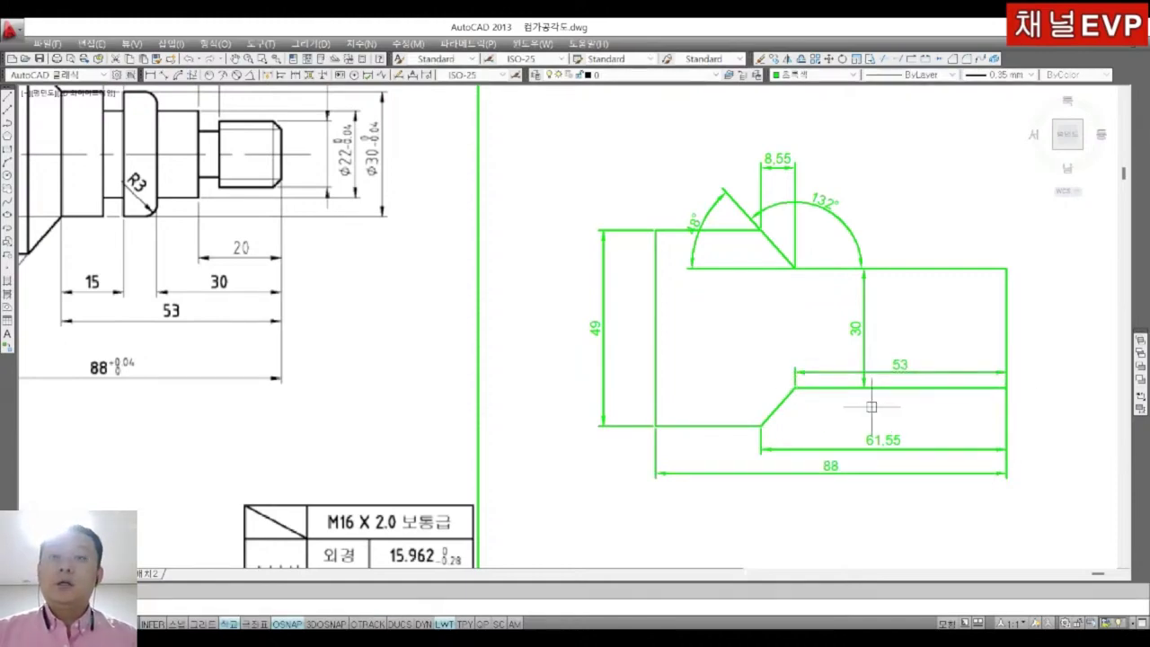
{"action": "middle_click_drag", "start_coordinate": [872, 404], "coordinate": [926, 392]}
{"action": "scroll", "coordinate": [911, 476], "scroll_direction": "up", "scroll_amount": 4}
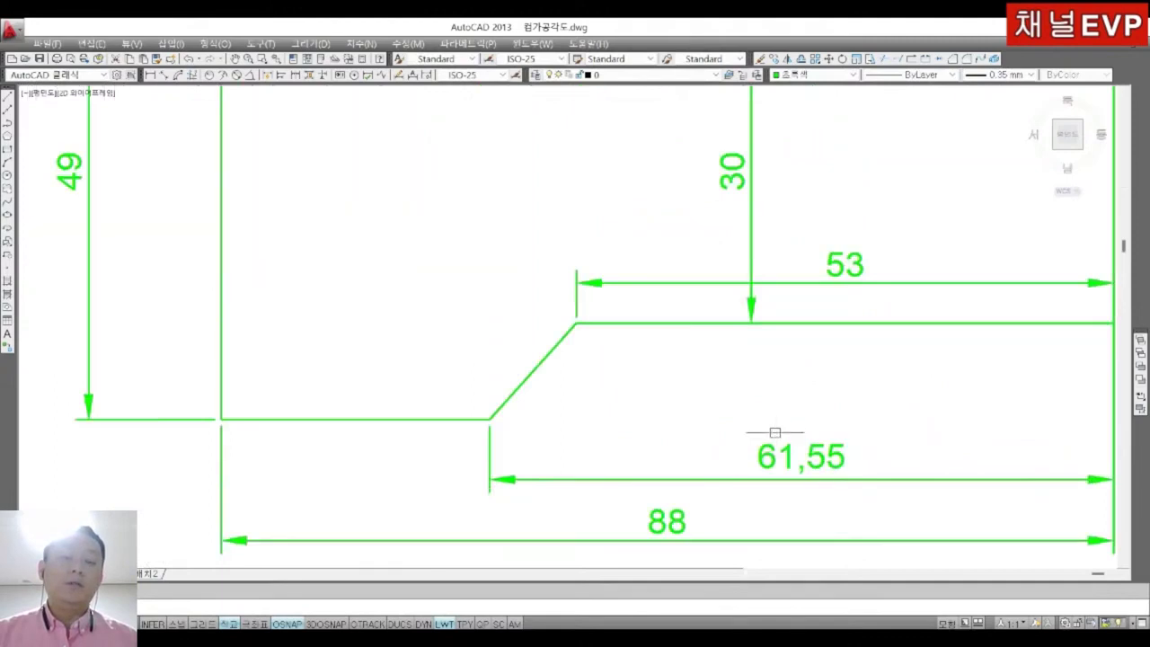
Append the Korean note '치수 점정확함.' after the X49. Z-61.55; line
{"action": "key", "text": "alt+Tab"}
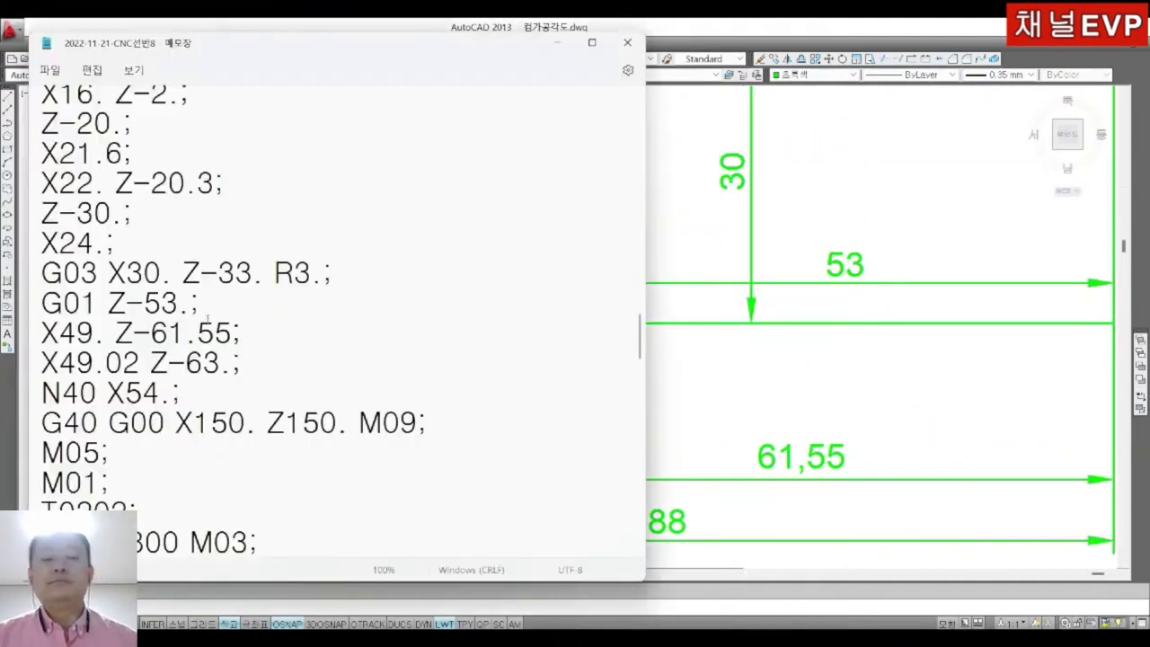
{"action": "left_click_drag", "start_coordinate": [243, 338], "coordinate": [117, 343]}
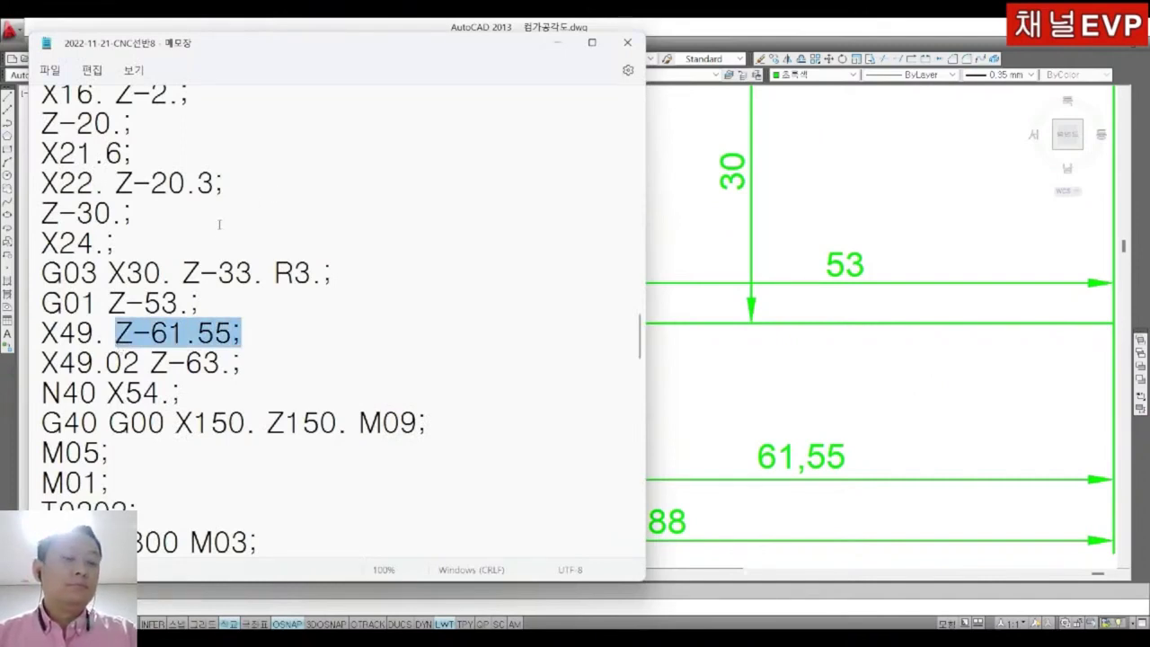
{"action": "key", "text": "End"}
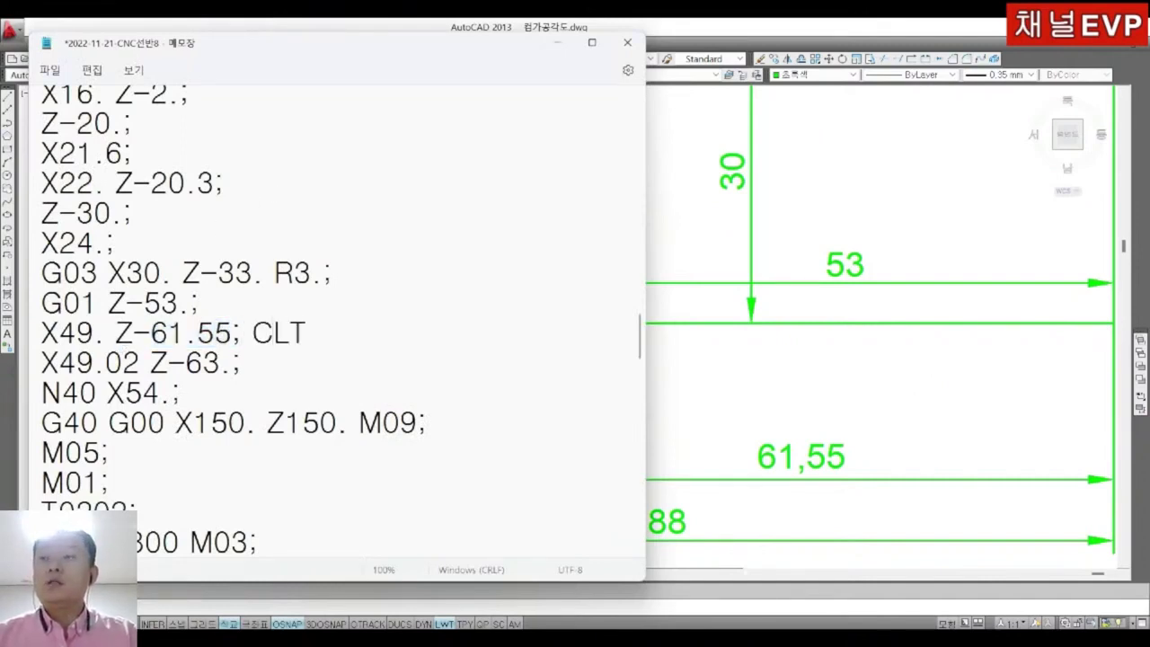
{"action": "key", "text": "BackSpace"}
{"action": "key", "text": "BackSpace"}
{"action": "key", "text": "BackSpace"}
{"action": "key", "text": "Hangul"}
{"action": "type", "text": "치수 점"}
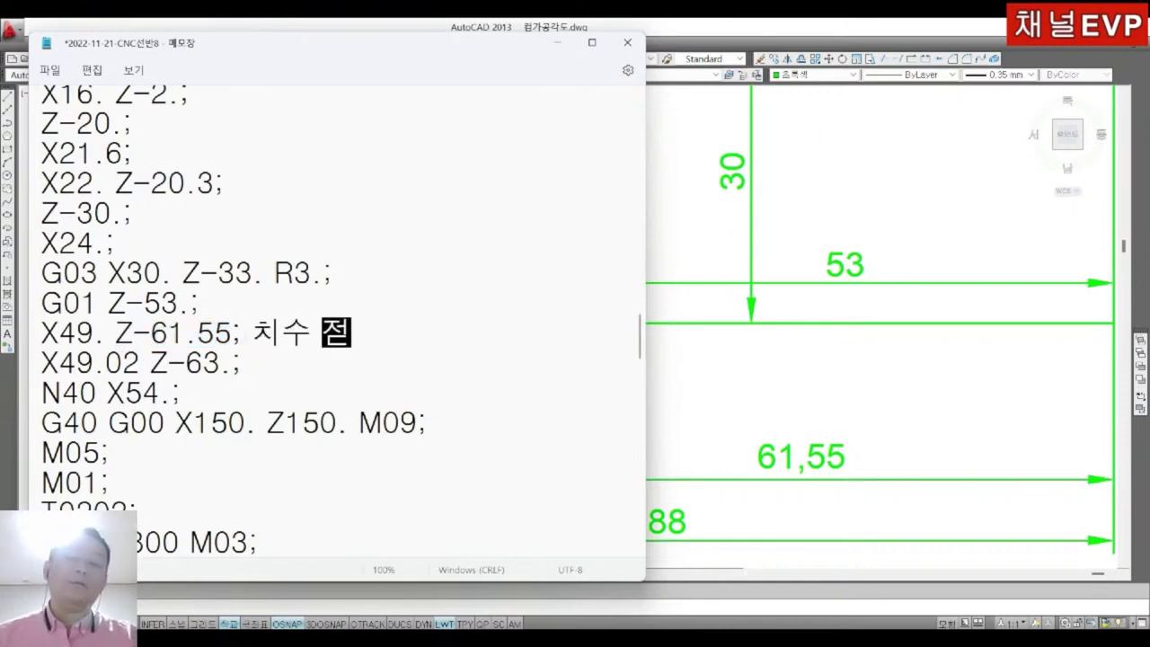
{"action": "type", "text": "정확함."}
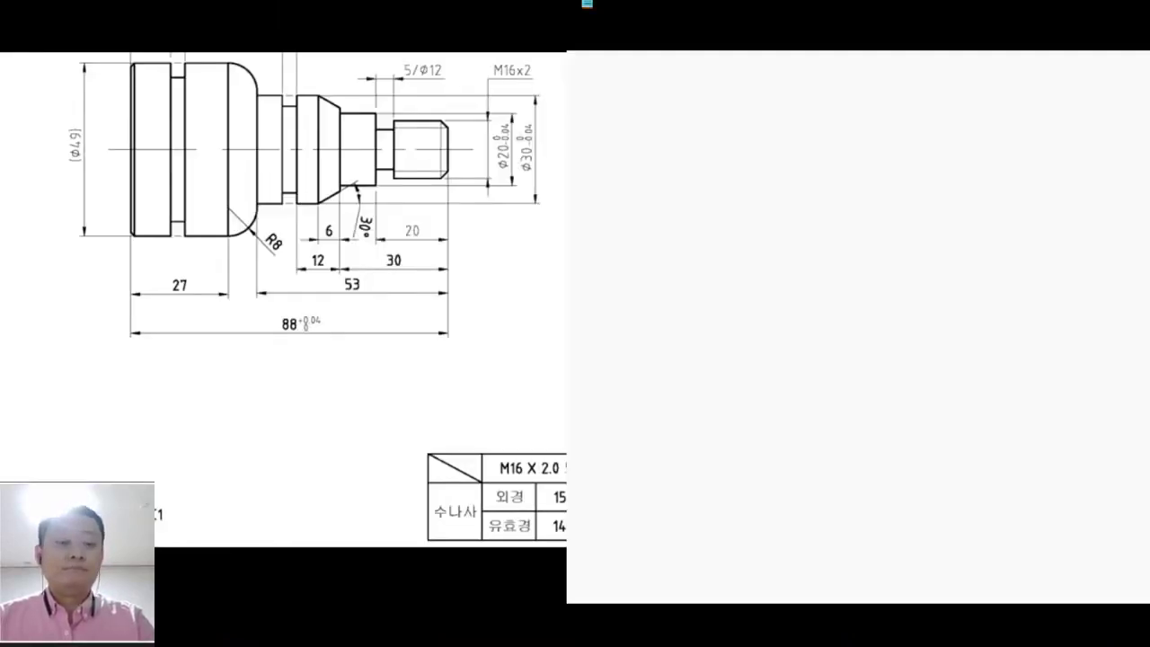
Type the heading '드릴가공' on the blank Notepad page
{"action": "scroll", "coordinate": [528, 252], "scroll_direction": "up", "scroll_amount": 2}
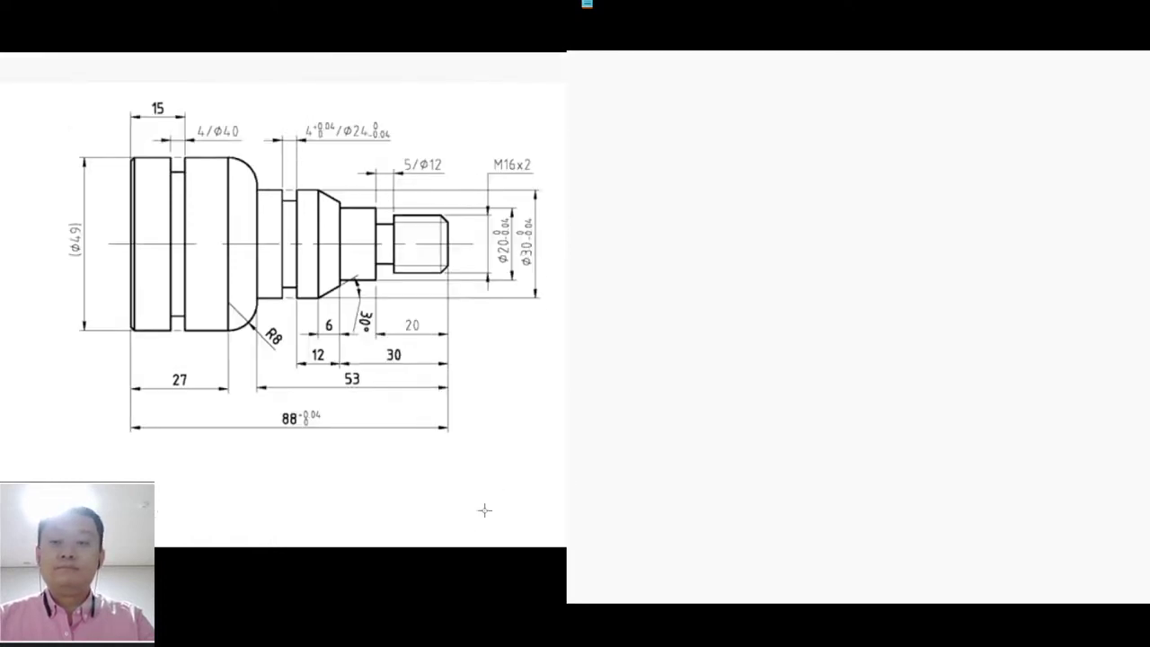
{"action": "scroll", "coordinate": [470, 398], "scroll_direction": "down", "scroll_amount": 3}
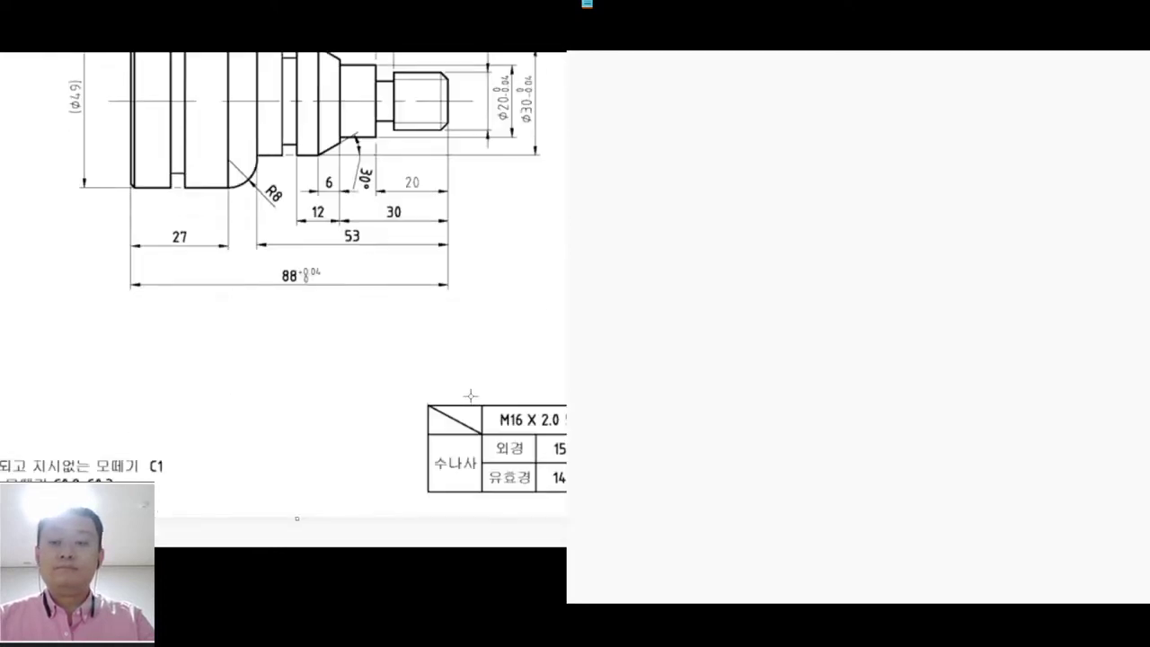
{"action": "scroll", "coordinate": [471, 395], "scroll_direction": "up", "scroll_amount": 3}
{"action": "type", "text": "E"}
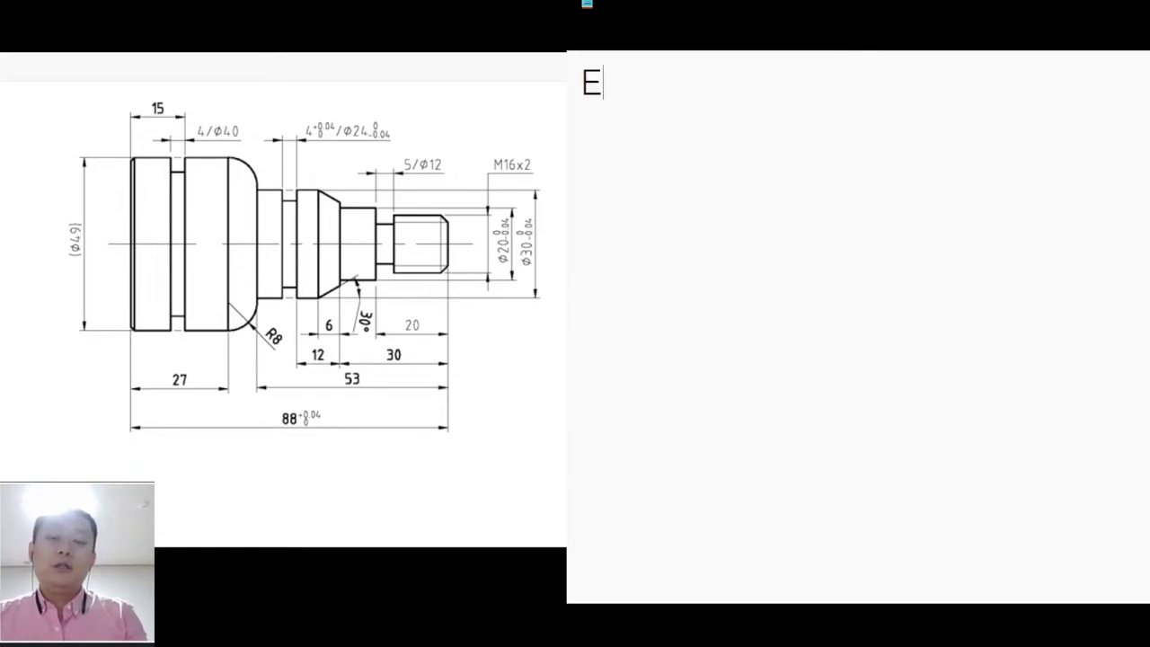
{"action": "type", "text": "M"}
{"action": "key", "text": "BackSpace"}
{"action": "key", "text": "BackSpace"}
{"action": "type", "text": "드릴가"}
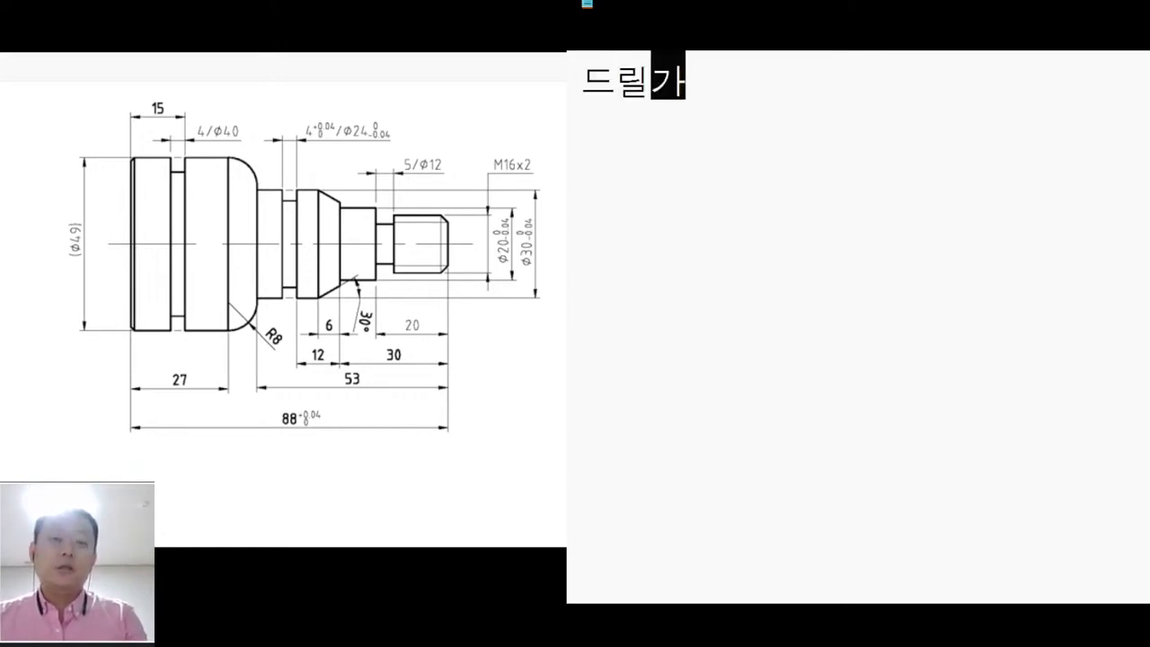
{"action": "type", "text": "공"}
{"action": "key", "text": "Return"}
Type a '드릴구멍모따기 C0' note on the next line, then delete it again
{"action": "type", "text": "드릴구멍"}
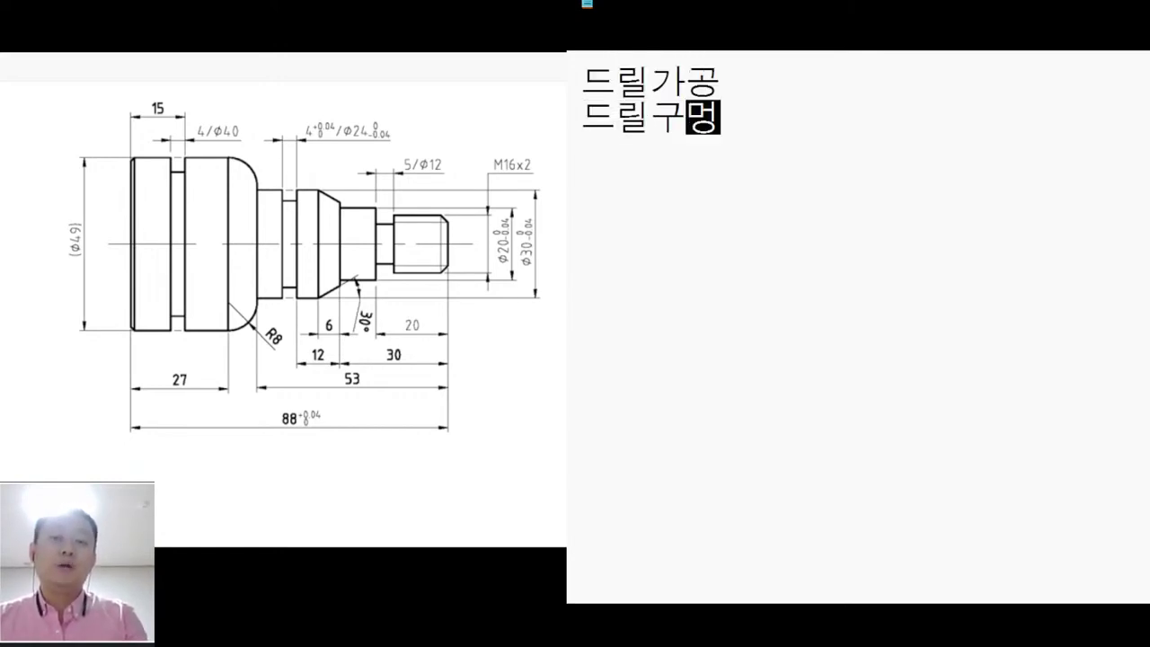
{"action": "type", "text": "ㅁㅗㄸ?ㅏㄱ"}
{"action": "key", "text": "BackSpace"}
{"action": "key", "text": "BackSpace"}
{"action": "key", "text": "BackSpace"}
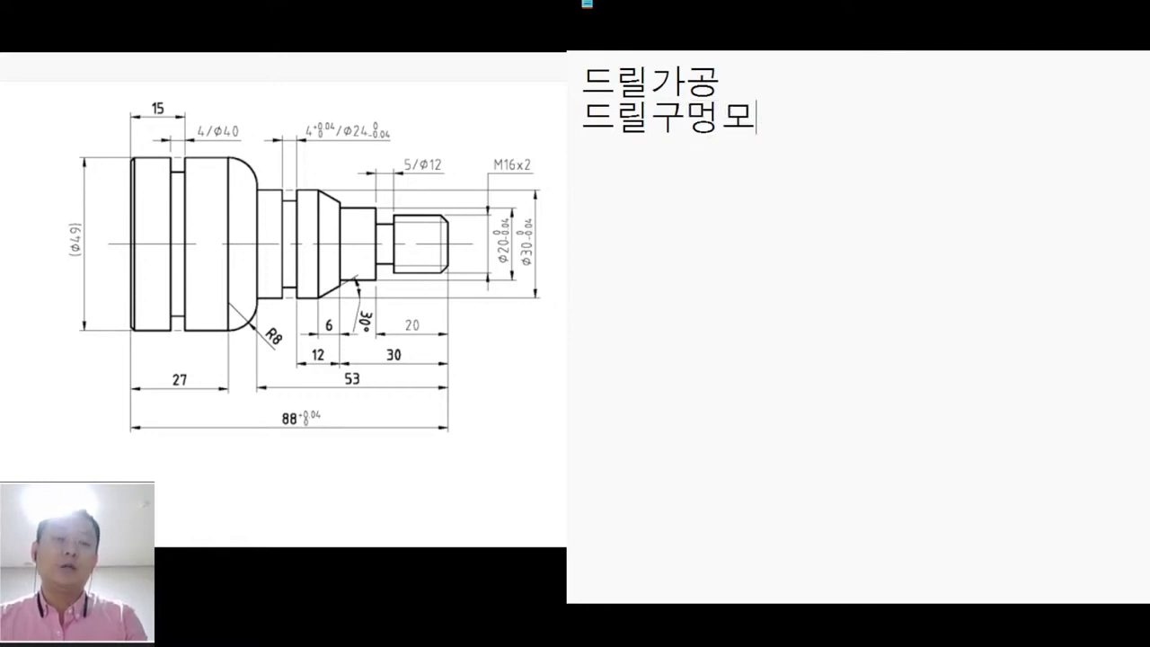
{"action": "type", "text": "따기 "}
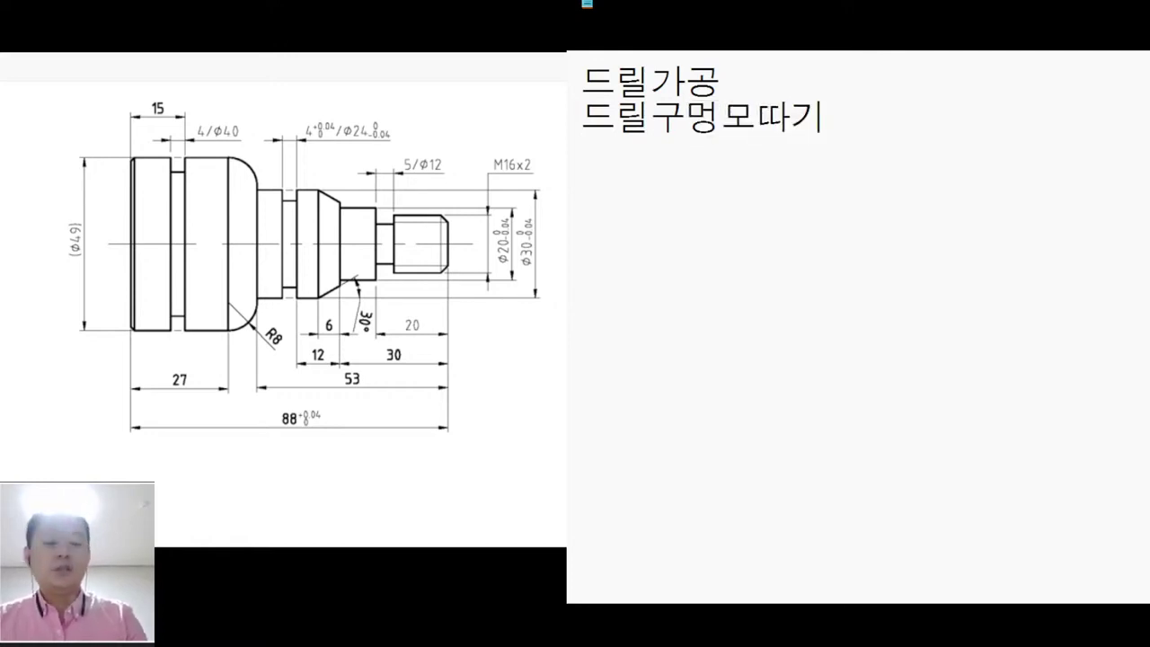
{"action": "type", "text": "C0.5"}
{"action": "key", "text": "Return"}
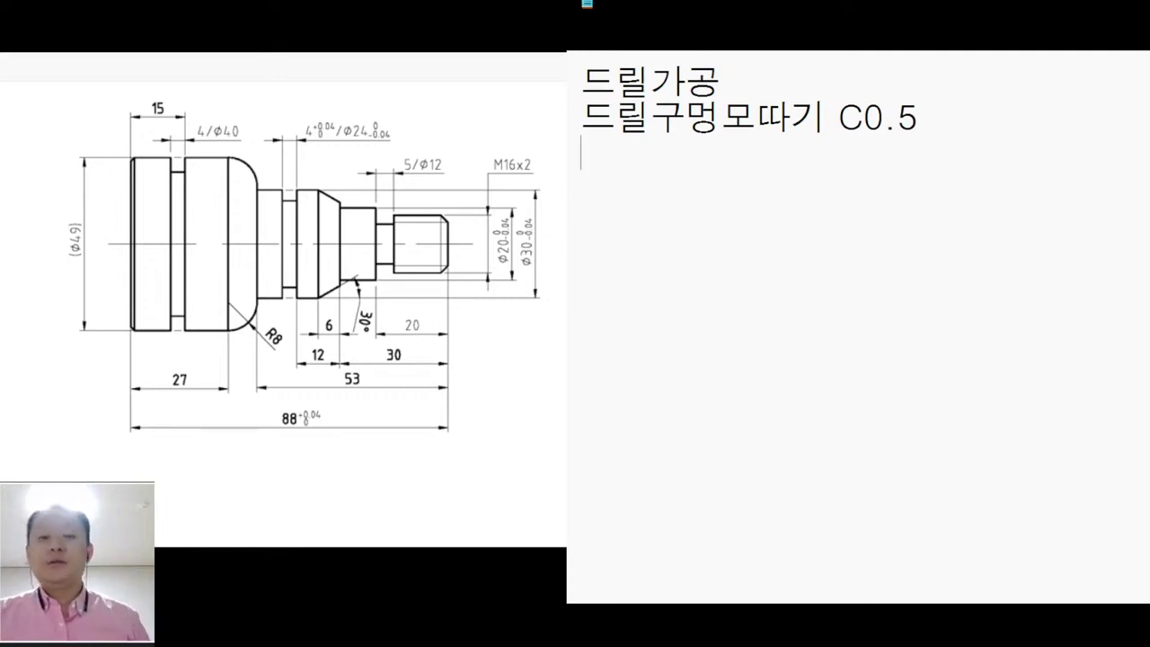
{"action": "key", "text": "BackSpace"}
{"action": "key", "text": "BackSpace"}
{"action": "key", "text": "BackSpace"}
{"action": "key", "text": "BackSpace"}
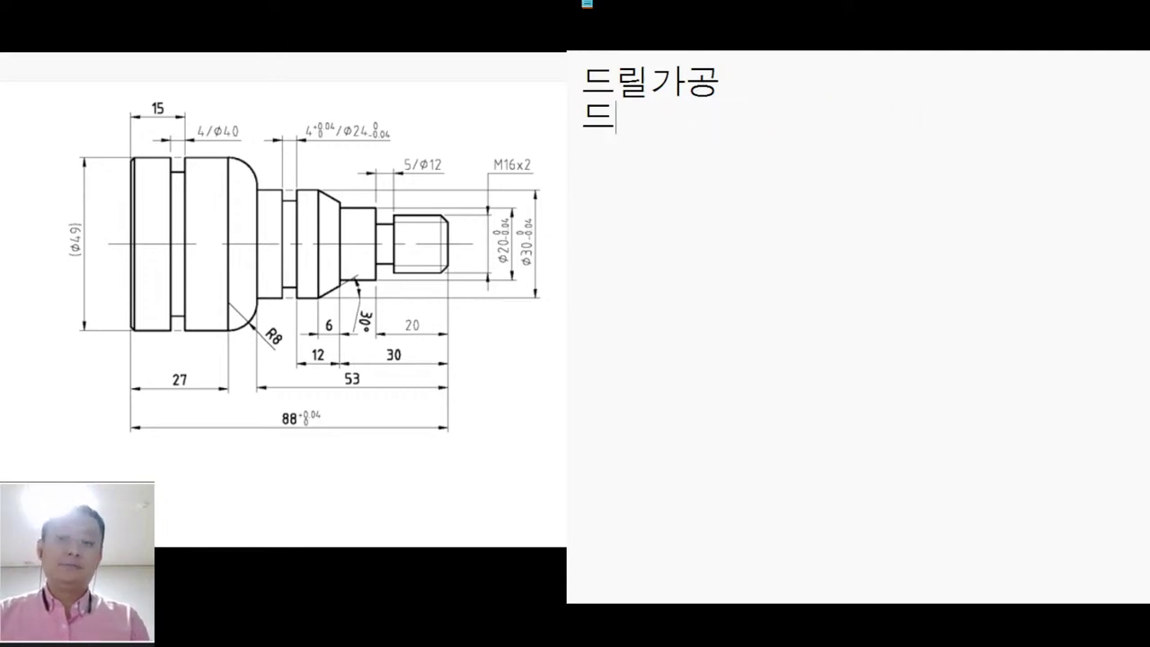
{"action": "key", "text": "BackSpace"}
{"action": "key", "text": "BackSpace"}
{"action": "key", "text": "BackSpace"}
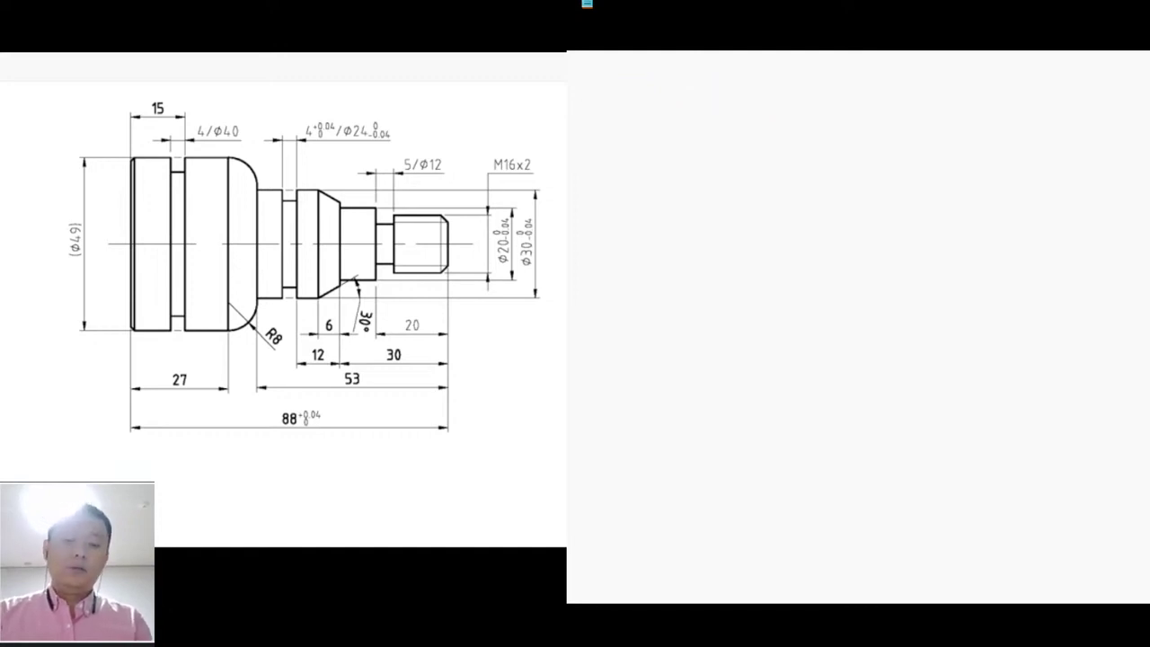
{"action": "type", "text": "%"}
{"action": "key", "text": "Return"}
{"action": "type", "text": "O00"}
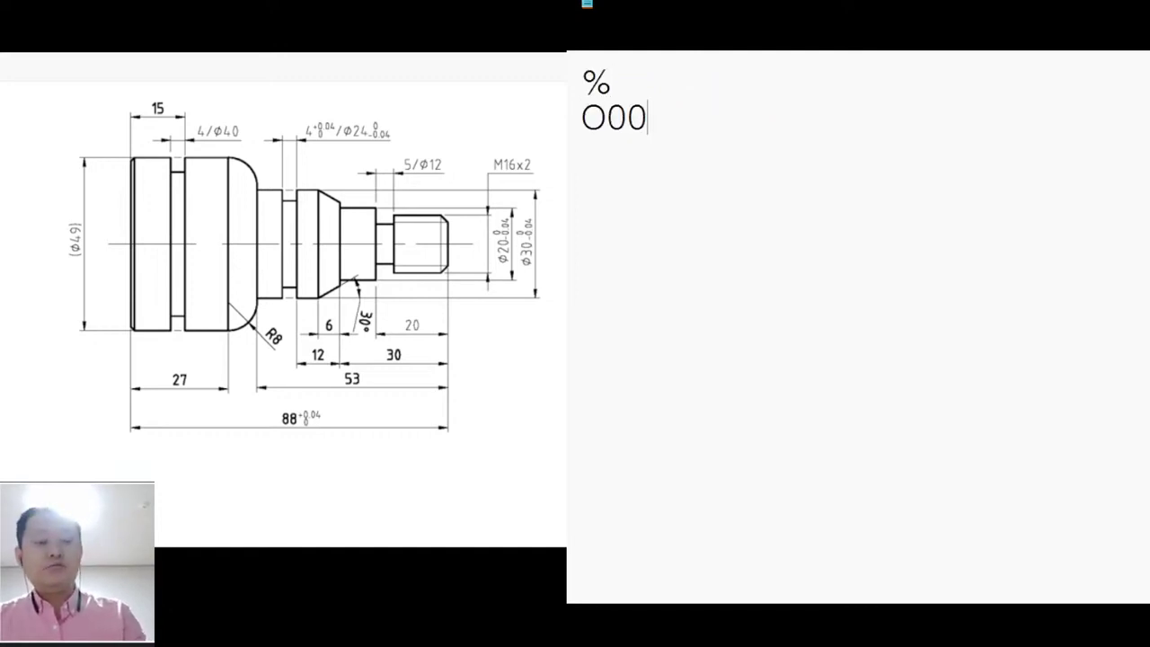
{"action": "type", "text": "01(202"}
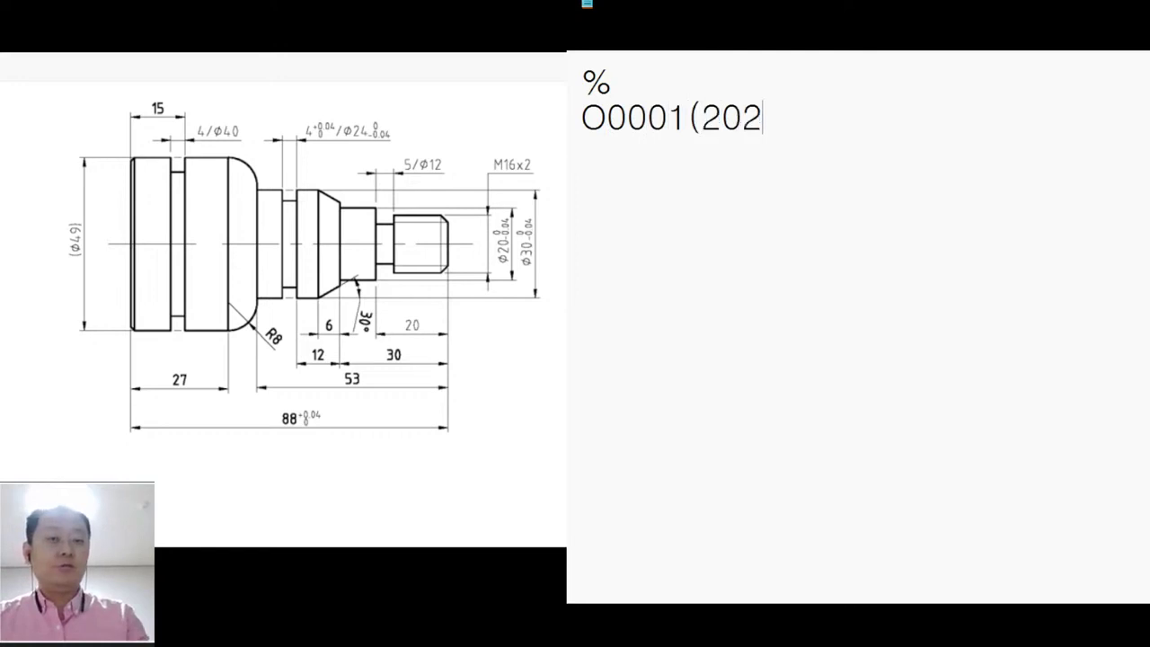
{"action": "type", "text": "2-"}
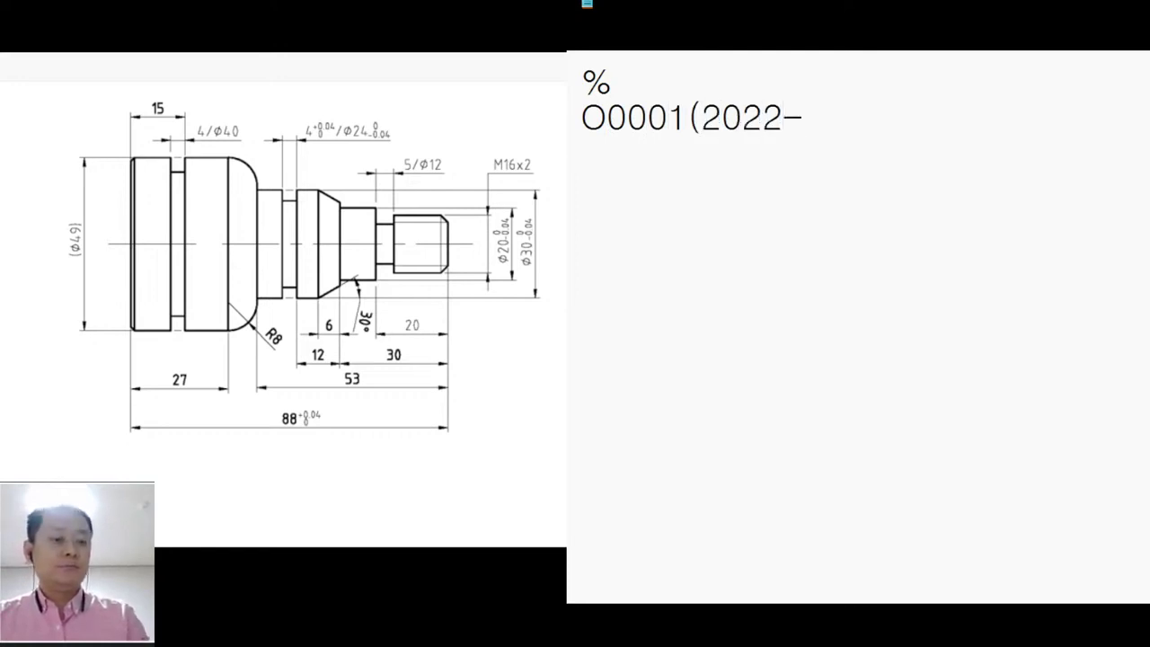
{"action": "type", "text": "11-22-"}
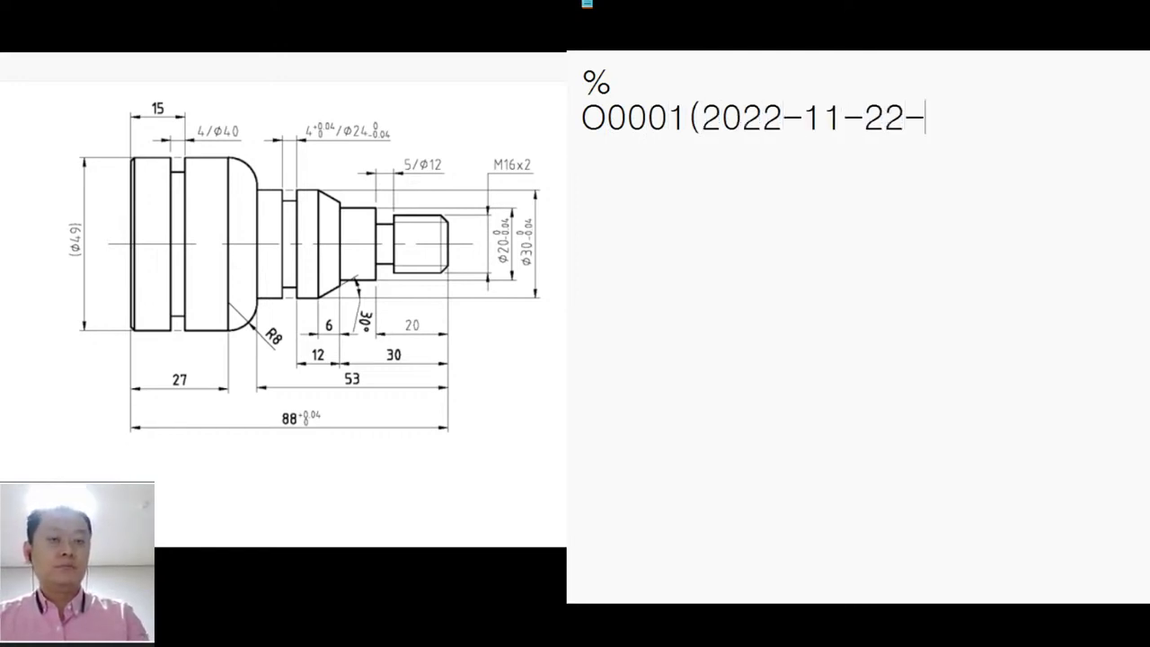
{"action": "type", "text": "A);"}
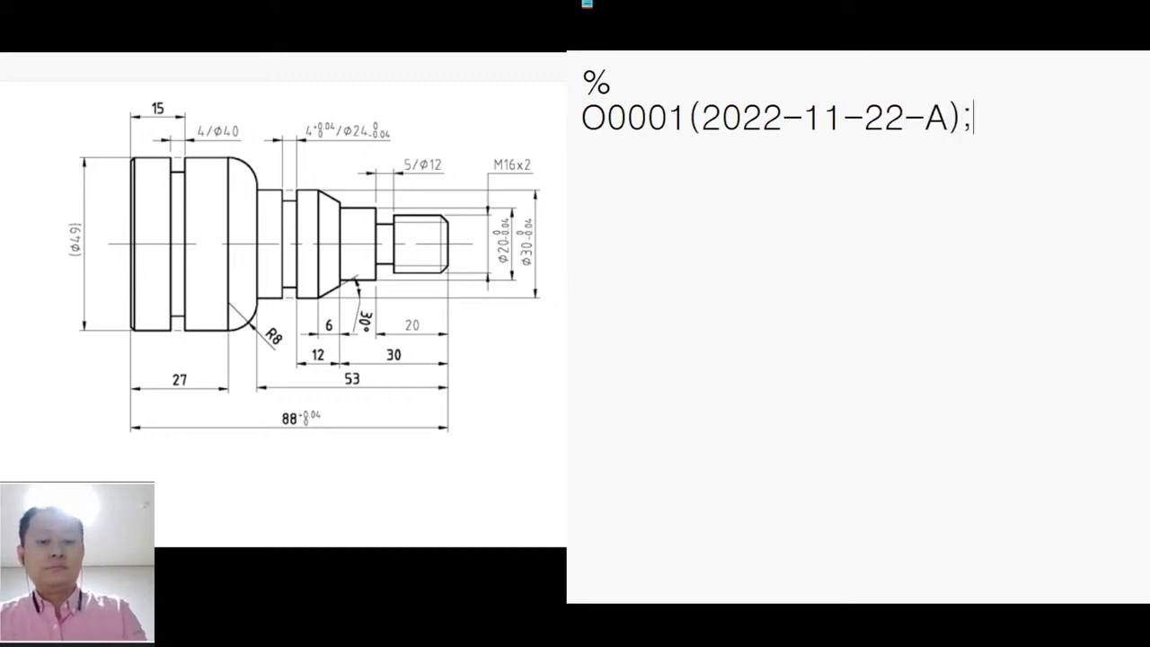
{"action": "key", "text": "Return"}
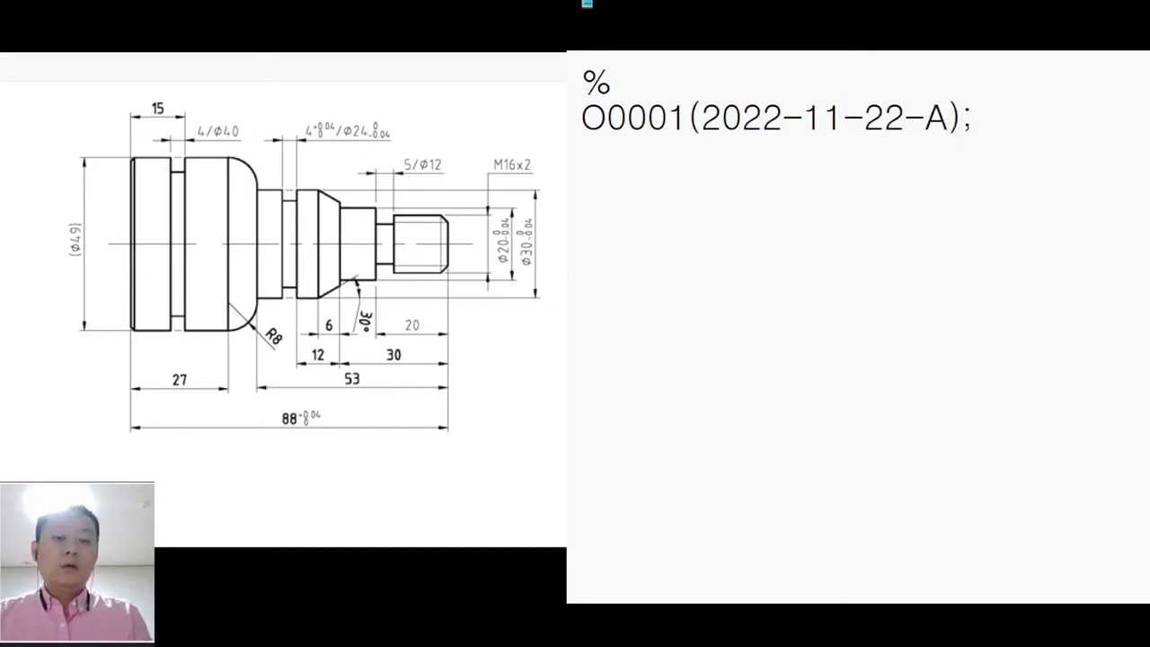
{"action": "type", "text": "G21 G54 G99;"}
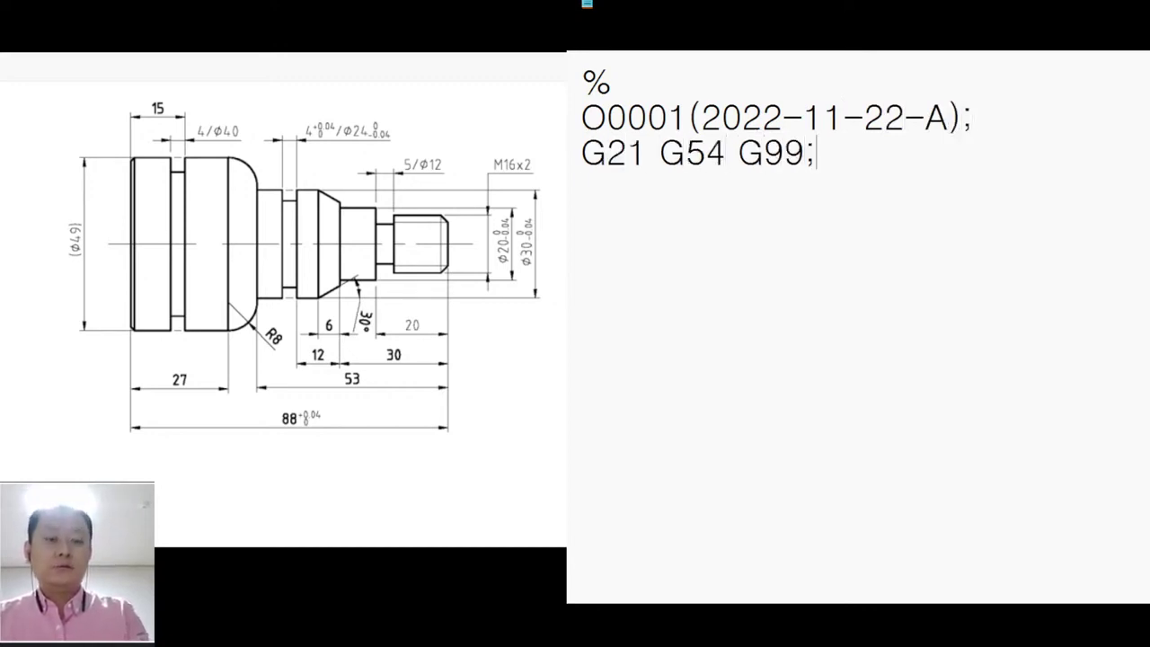
{"action": "key", "text": "Return"}
Add blocks G28 U0. W0.;, T0101;, G50 S1500; and G96 S100 M03;
{"action": "type", "text": "G28 U0."}
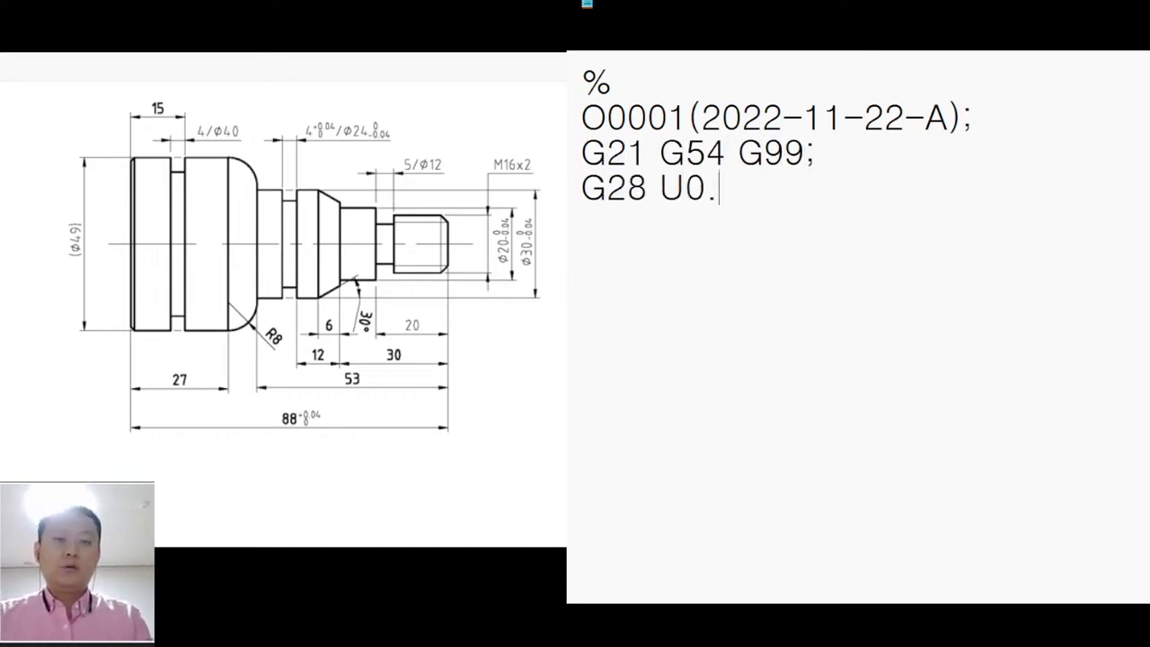
{"action": "type", "text": " W0.;"}
{"action": "key", "text": "Return"}
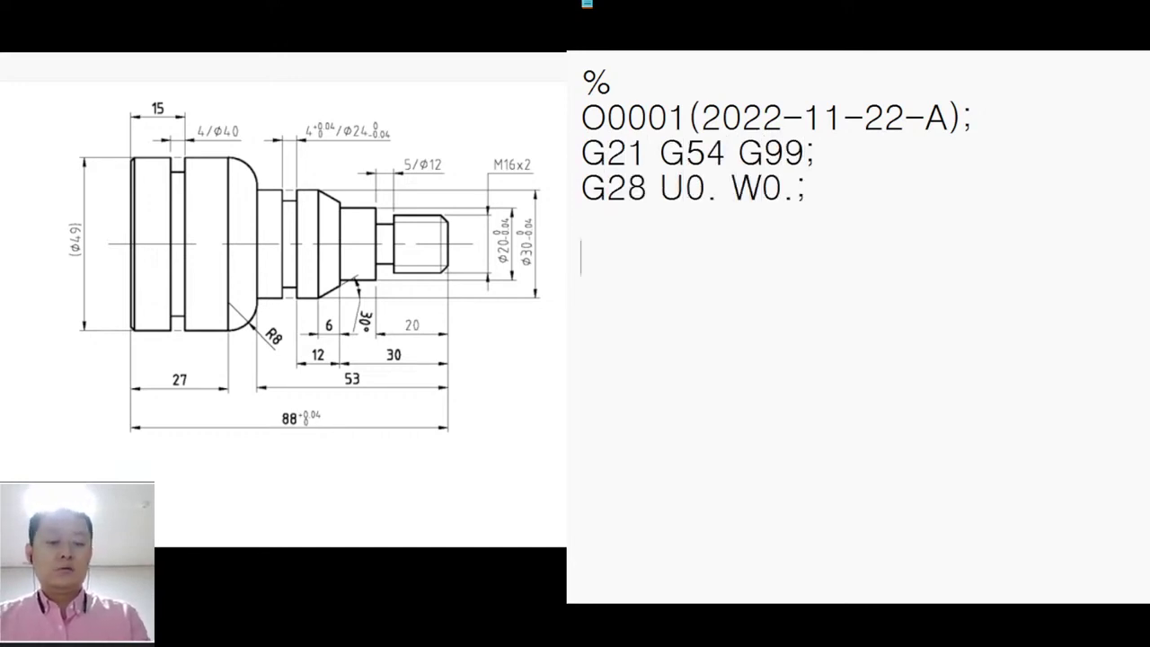
{"action": "type", "text": "T0101;"}
{"action": "key", "text": "Return"}
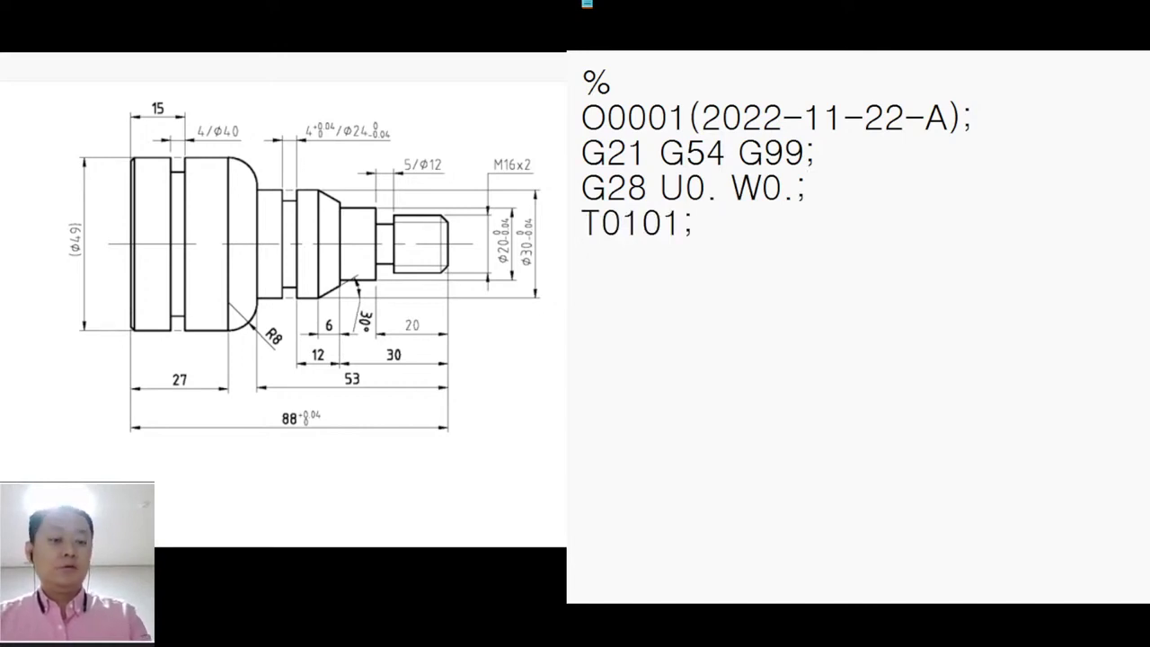
{"action": "type", "text": "G50"}
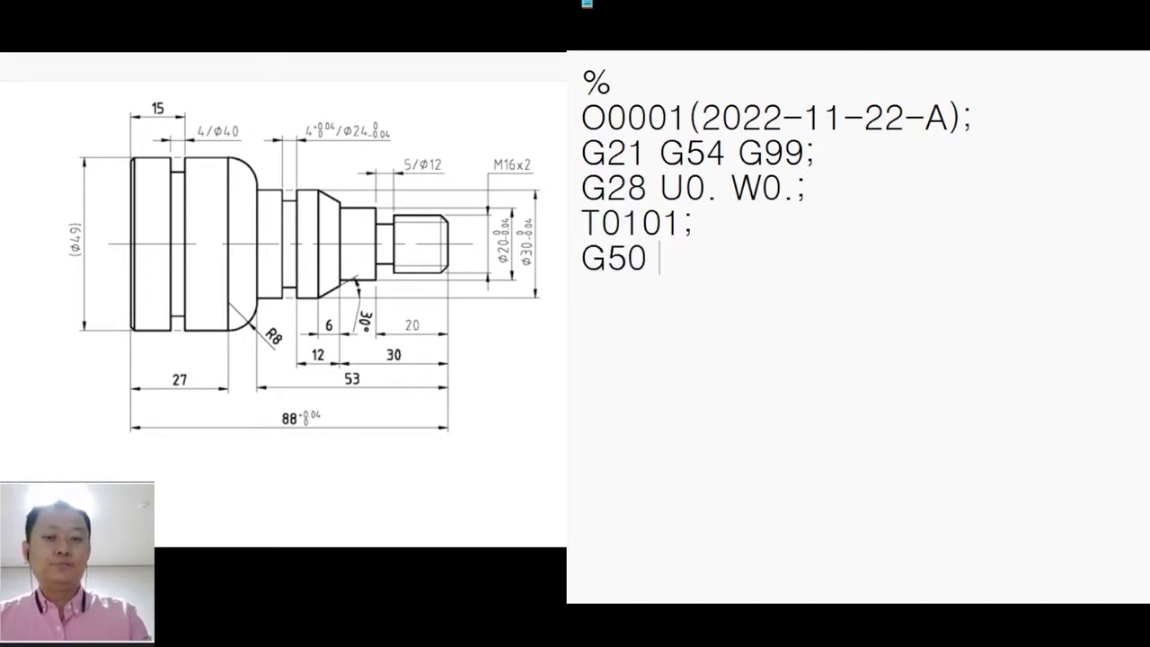
{"action": "type", "text": " S1"}
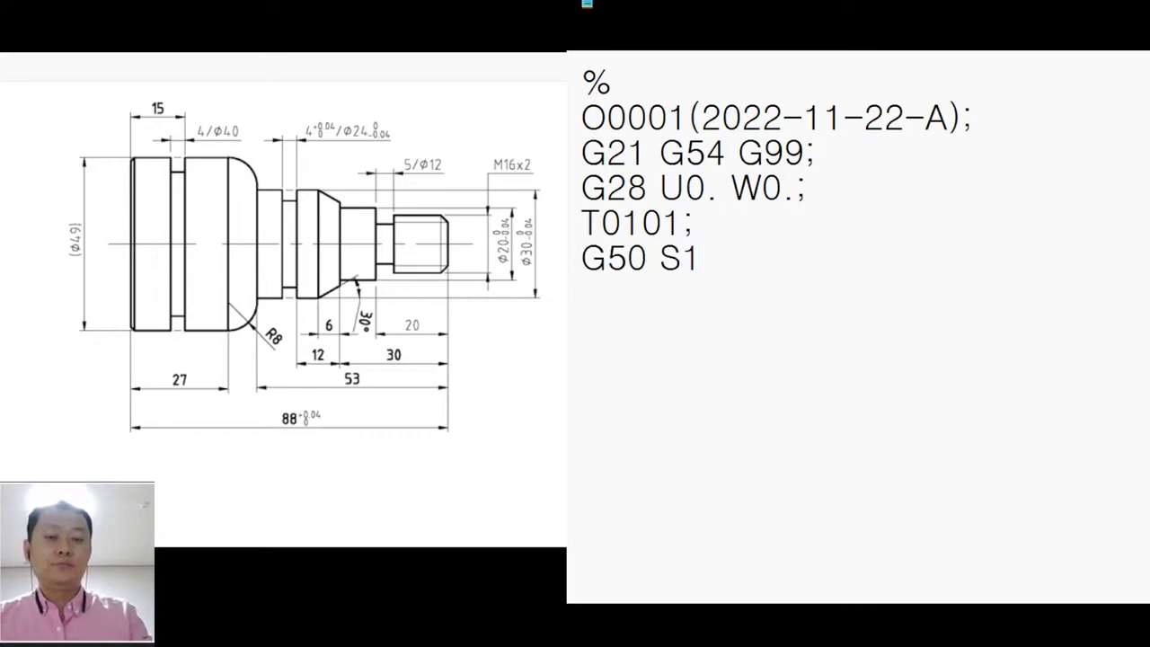
{"action": "type", "text": "500;"}
{"action": "key", "text": "Return"}
{"action": "type", "text": "G"}
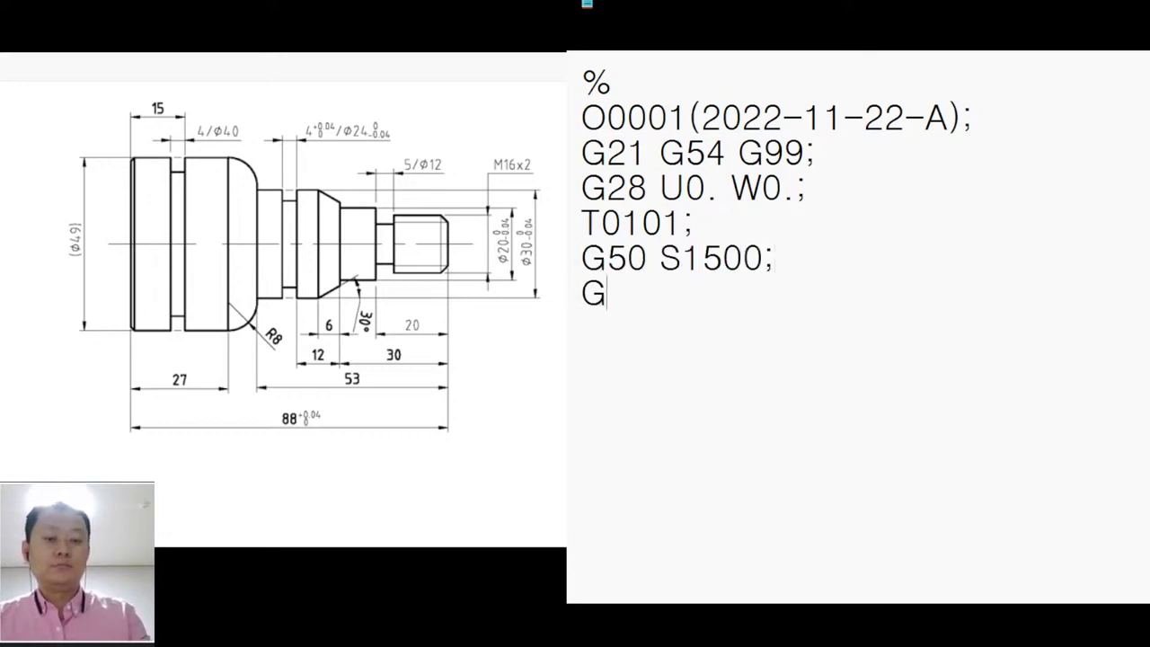
{"action": "type", "text": "96 S100 M"}
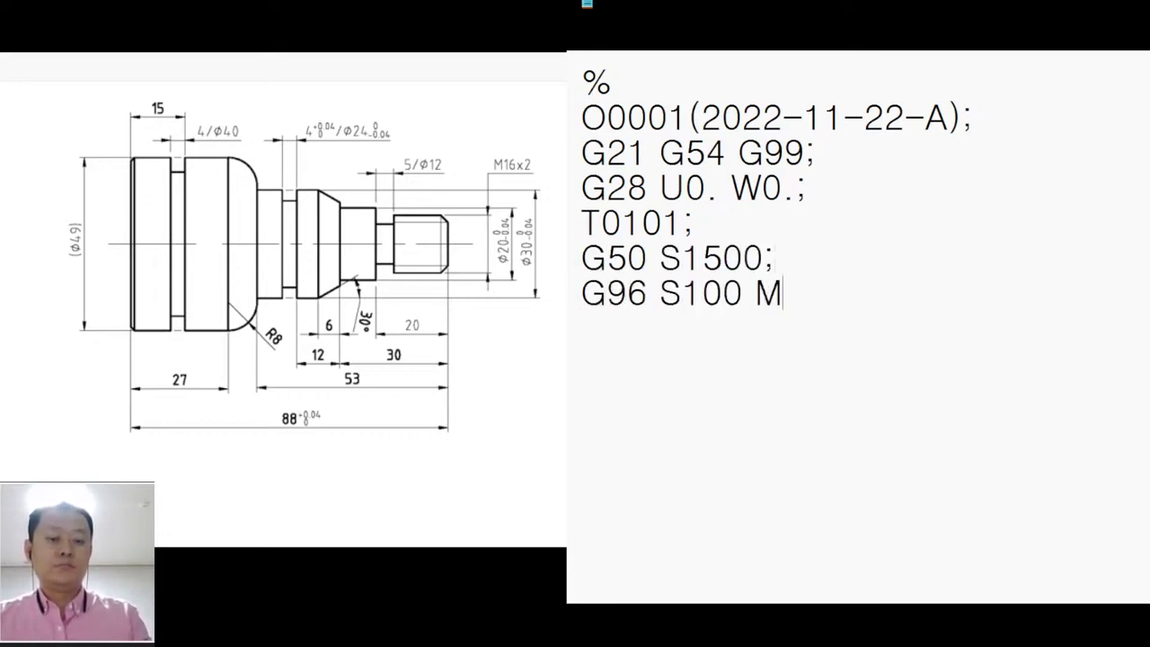
{"action": "type", "text": "03;"}
{"action": "key", "text": "Return"}
Add the facing moves G42 G00 X54. Z0.5;, G01 X-2. F0.1 M08; and Z5. M09;
{"action": "type", "text": "G"}
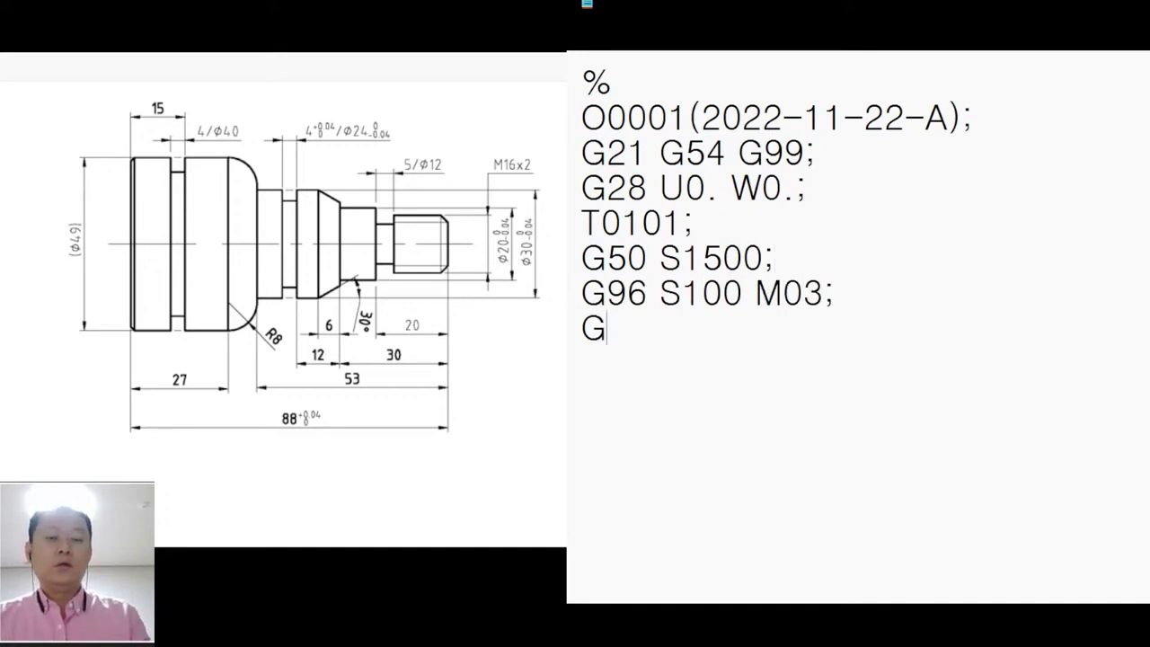
{"action": "type", "text": "42 G00 "}
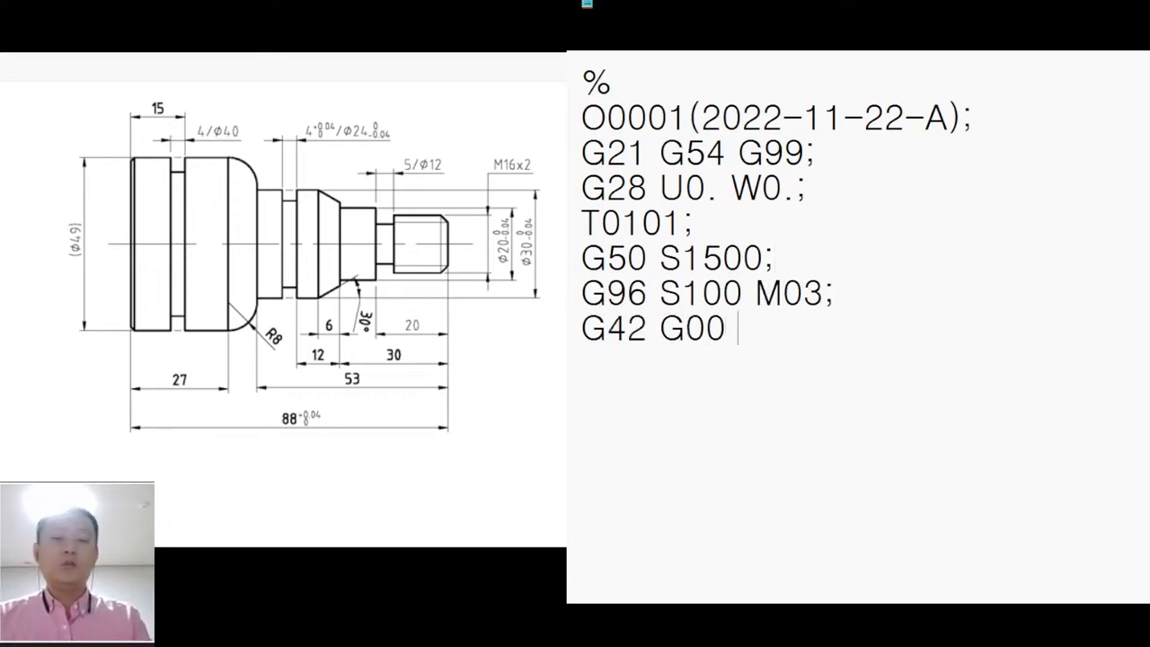
{"action": "type", "text": "X"}
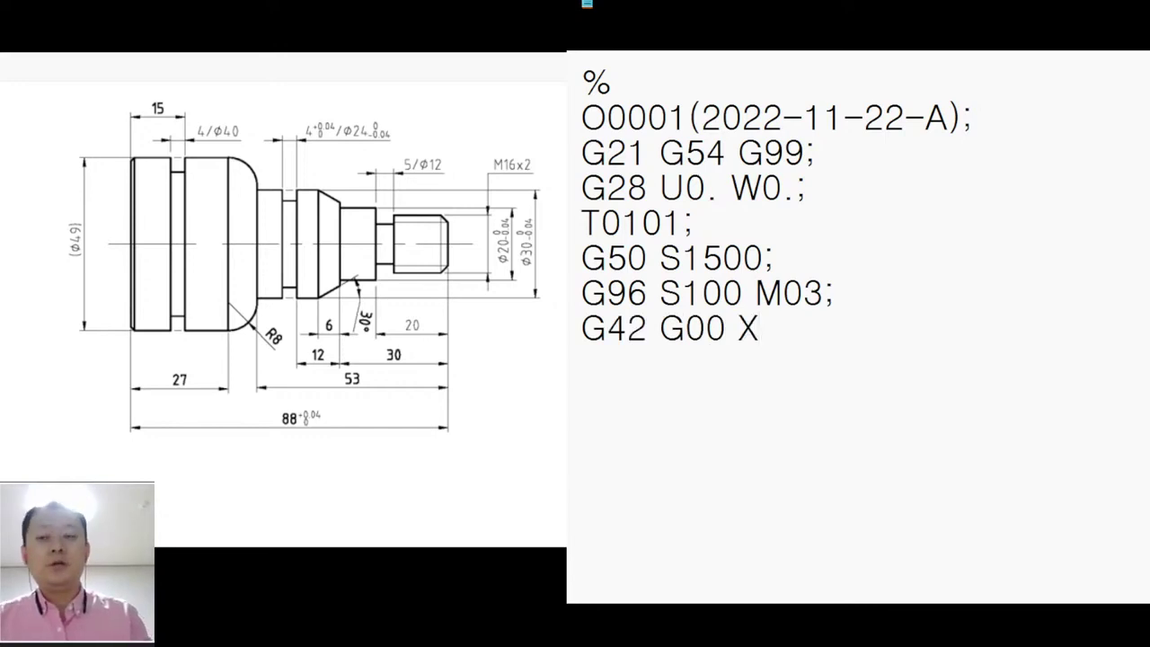
{"action": "type", "text": "54. Z0.5"}
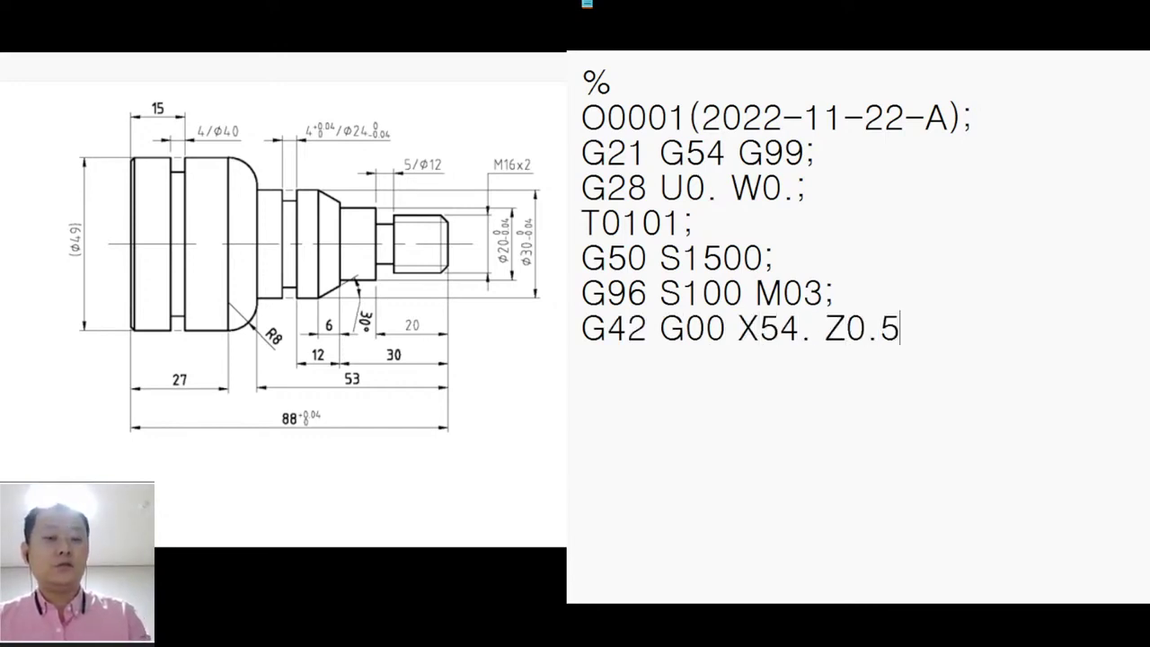
{"action": "type", "text": ";"}
{"action": "key", "text": "Return"}
{"action": "type", "text": "G0"}
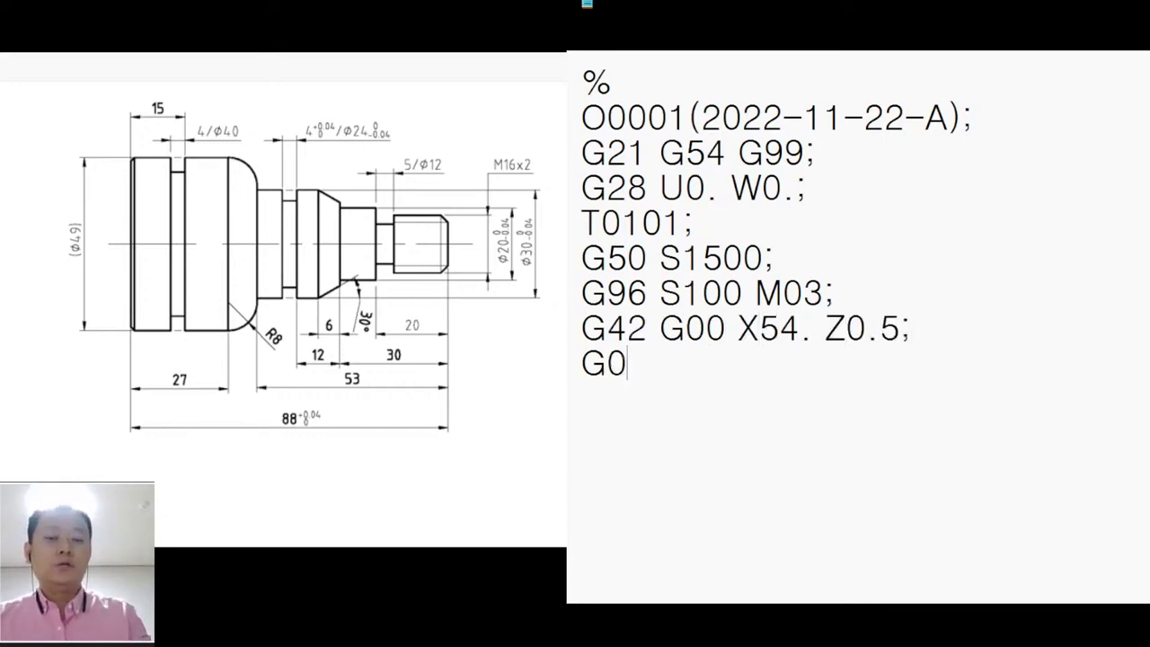
{"action": "type", "text": "1 X-"}
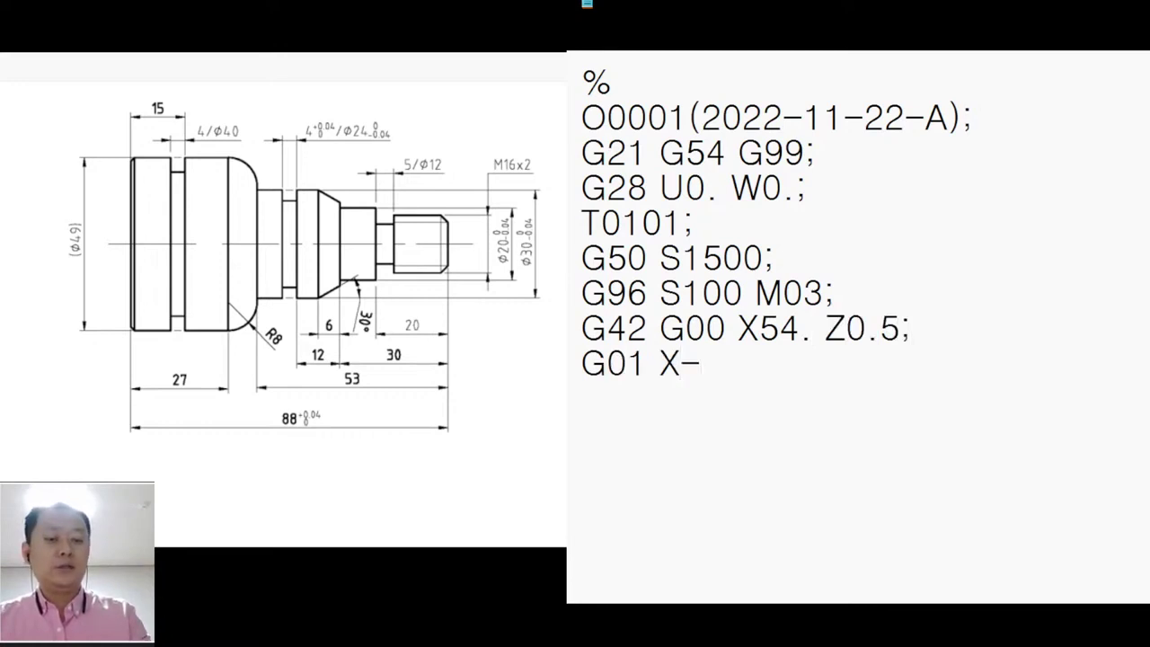
{"action": "type", "text": "2. F0."}
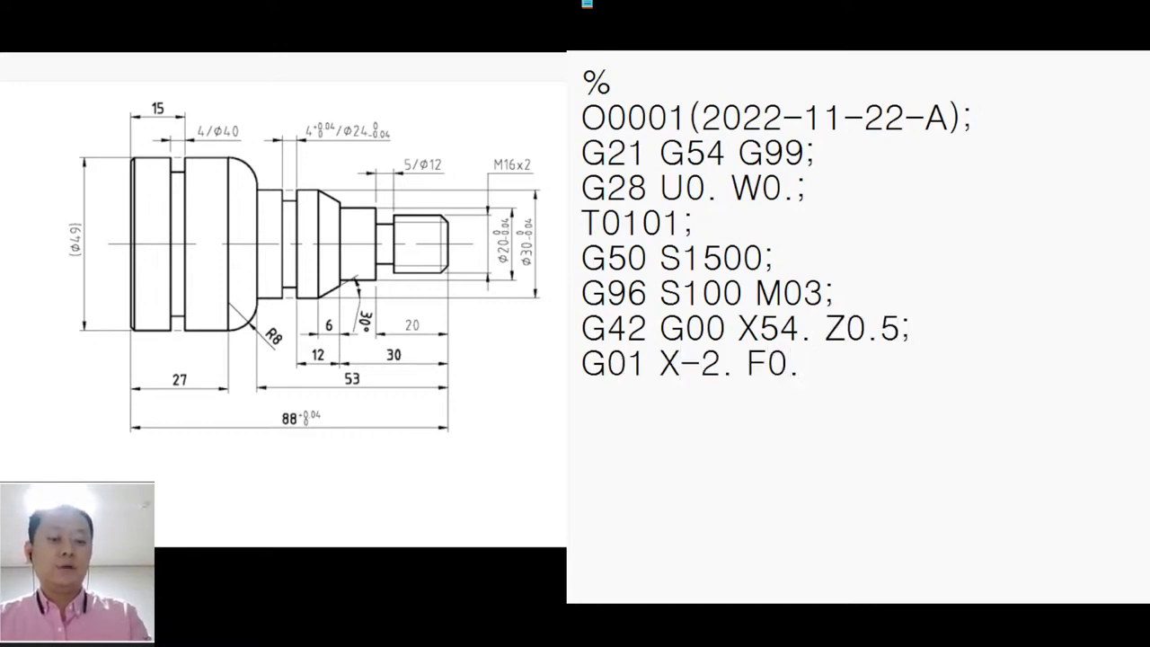
{"action": "type", "text": "1 M08;"}
{"action": "key", "text": "Return"}
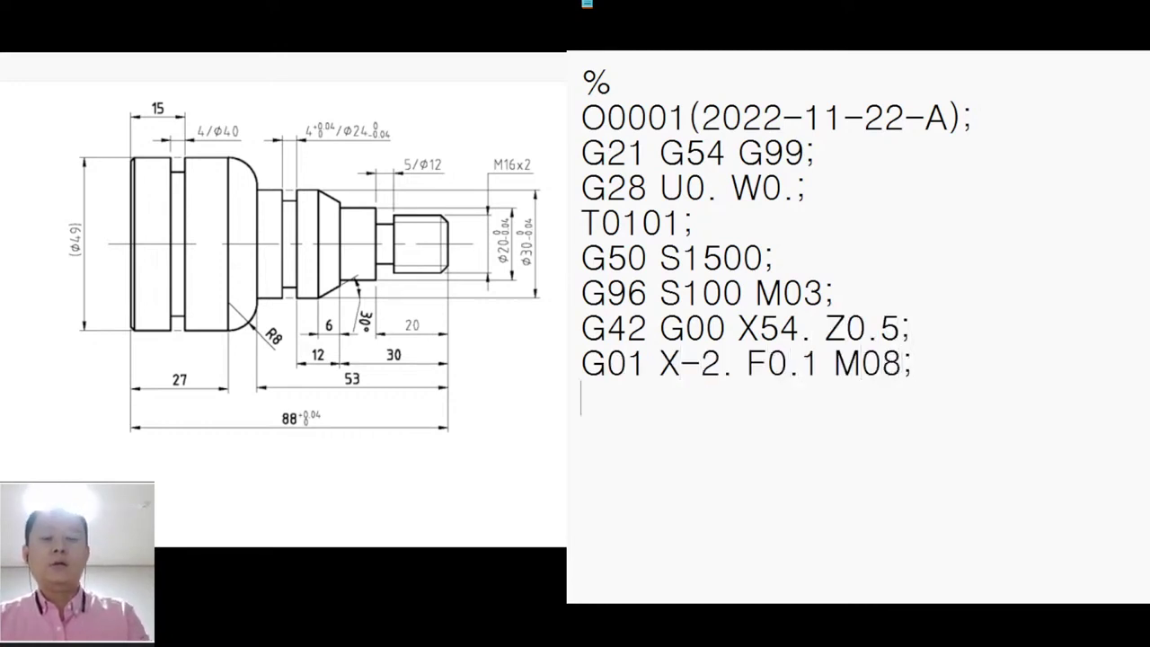
{"action": "type", "text": "Z5"}
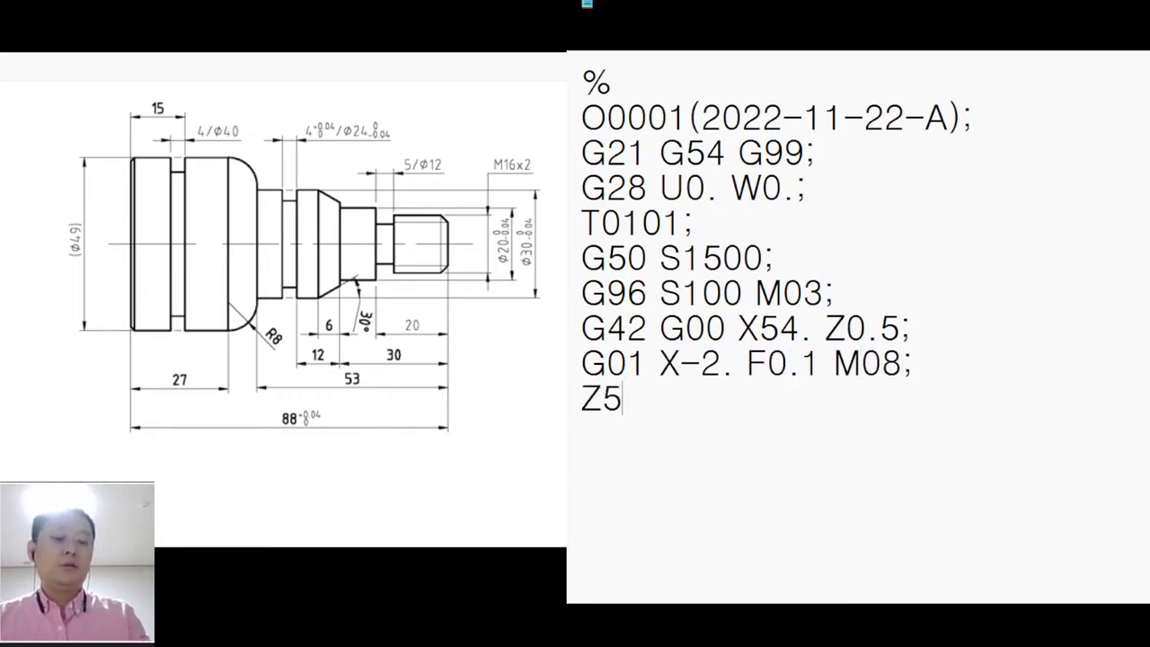
{"action": "type", "text": "."}
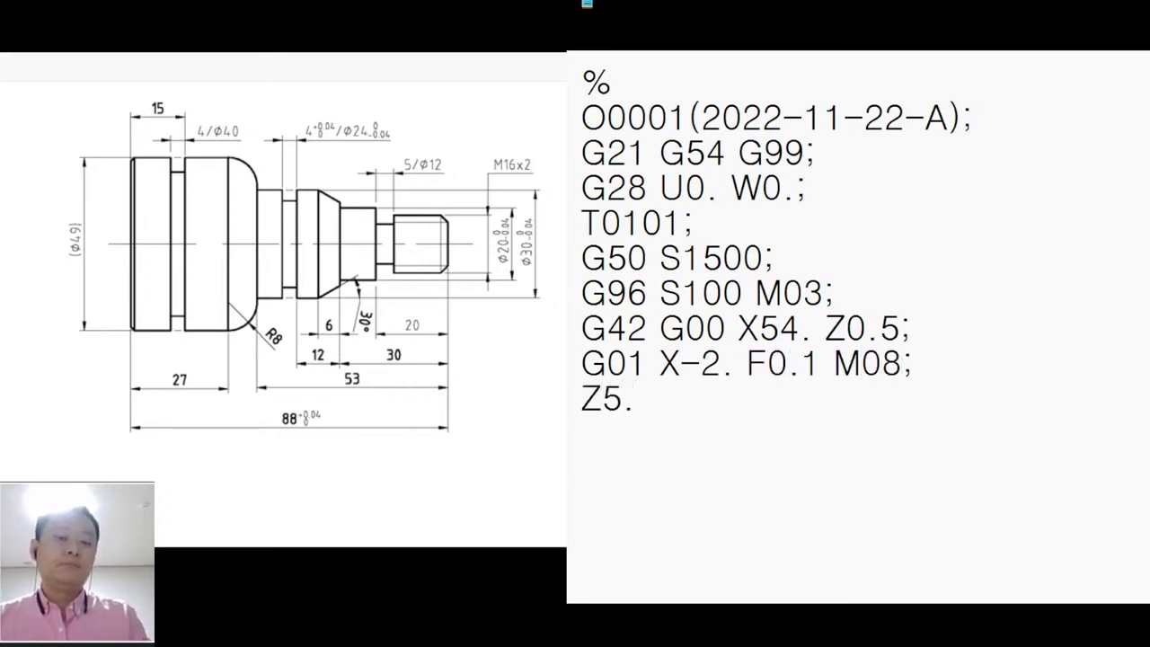
{"action": "type", "text": " M09"}
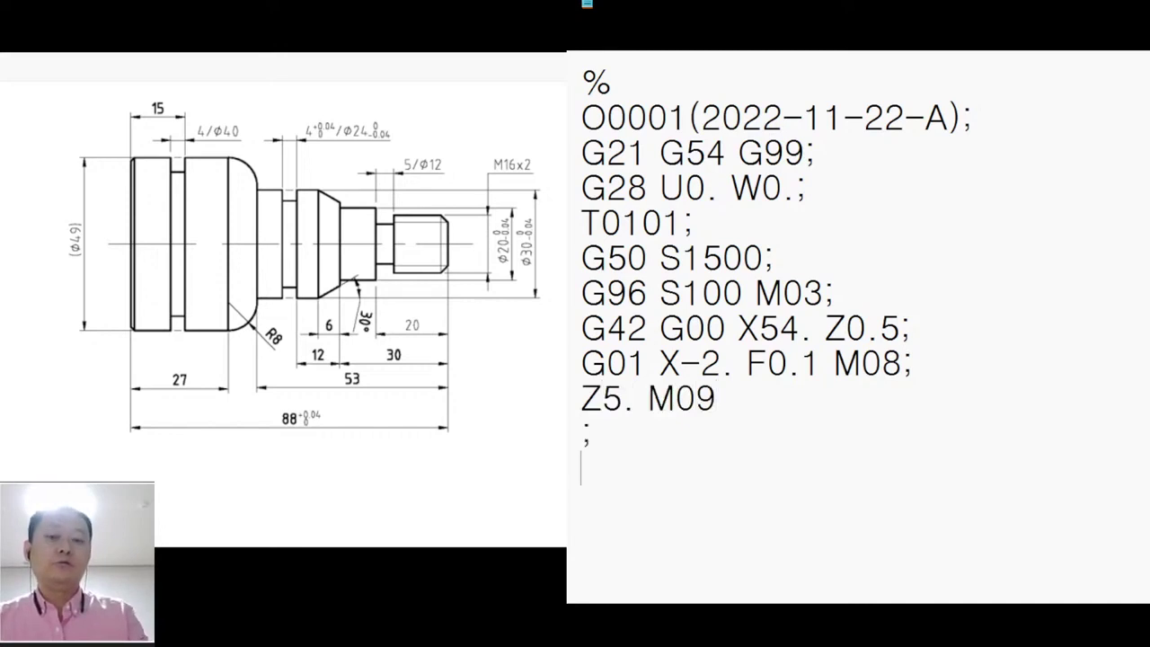
{"action": "key", "text": "BackSpace"}
{"action": "key", "text": "BackSpace"}
{"action": "key", "text": "BackSpace"}
{"action": "type", "text": ";"}
{"action": "key", "text": "Return"}
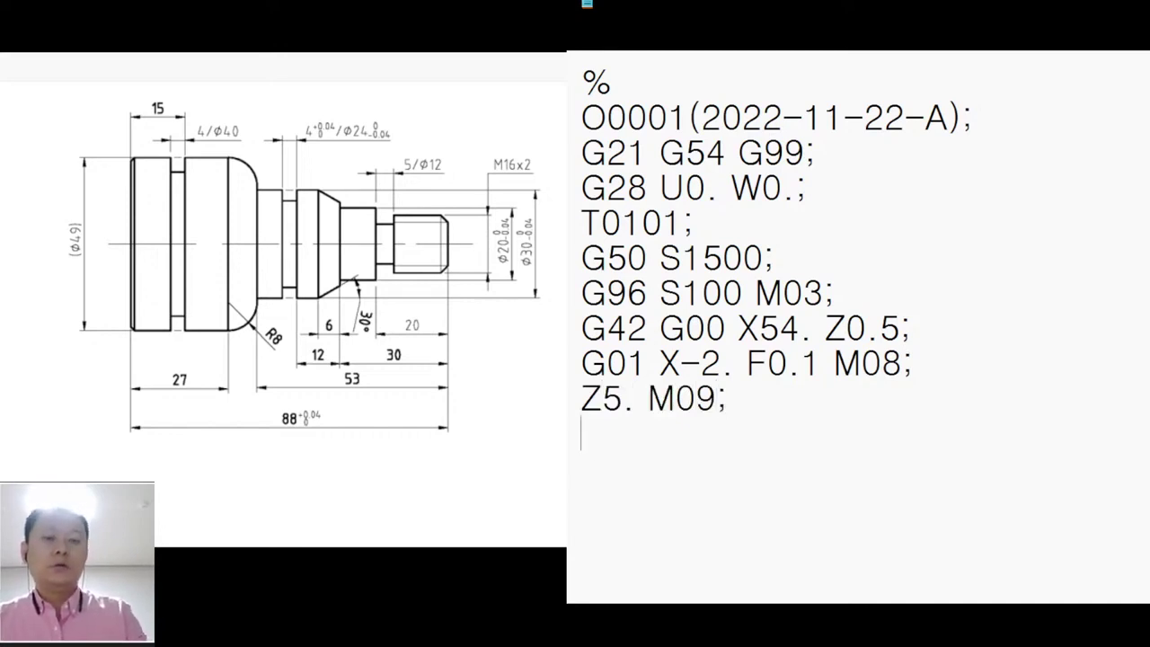
Add the retract G40 G00 X150. Z150.; followed by M05; and M01;
{"action": "type", "text": "G00 X"}
{"action": "key", "text": "Left"}
{"action": "key", "text": "Left"}
{"action": "key", "text": "Left"}
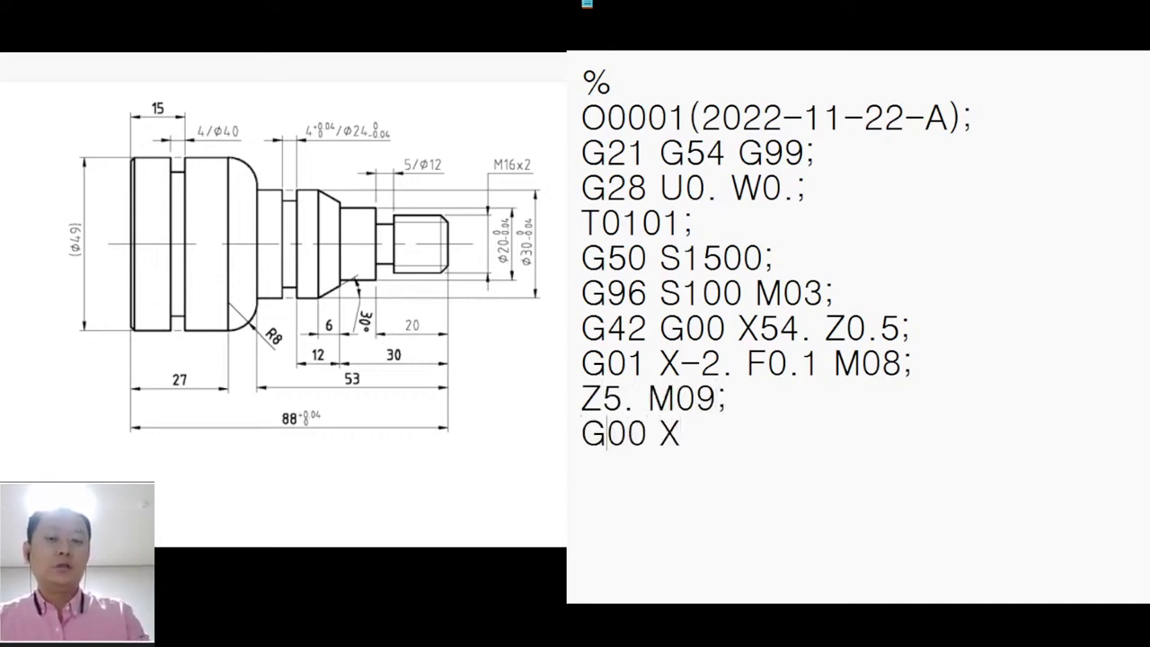
{"action": "key", "text": "Left"}
{"action": "type", "text": "G41"}
{"action": "key", "text": "BackSpace"}
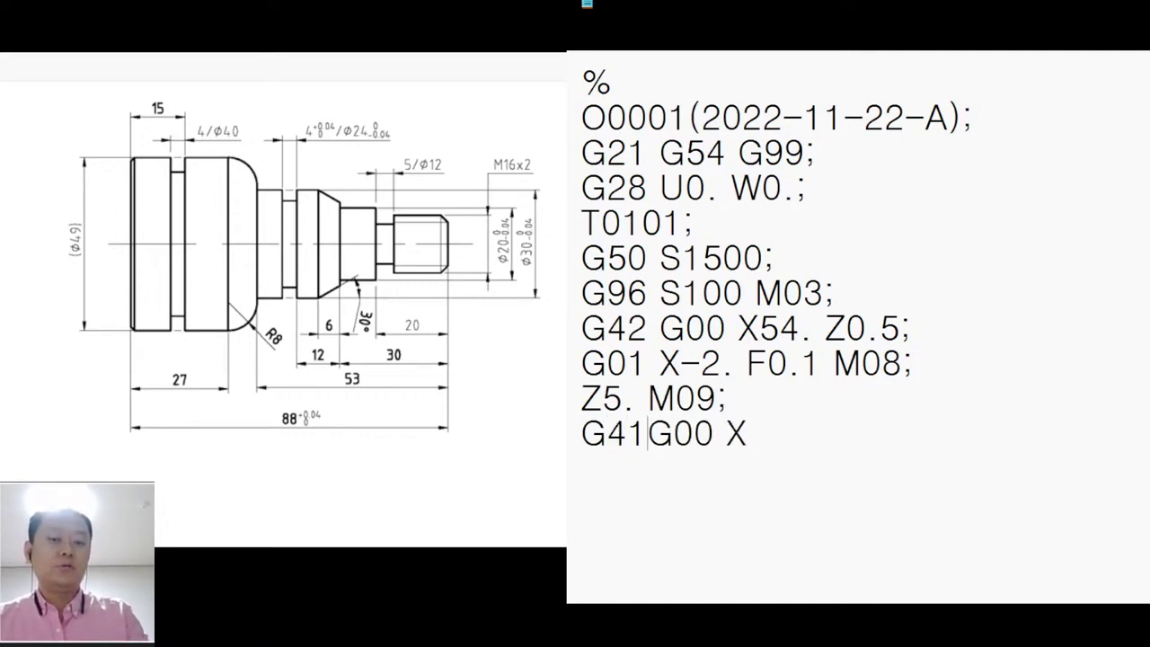
{"action": "key", "text": "BackSpace"}
{"action": "type", "text": "0"}
{"action": "key", "text": "Right"}
{"action": "key", "text": "Right"}
{"action": "key", "text": "Right"}
{"action": "key", "text": "Right"}
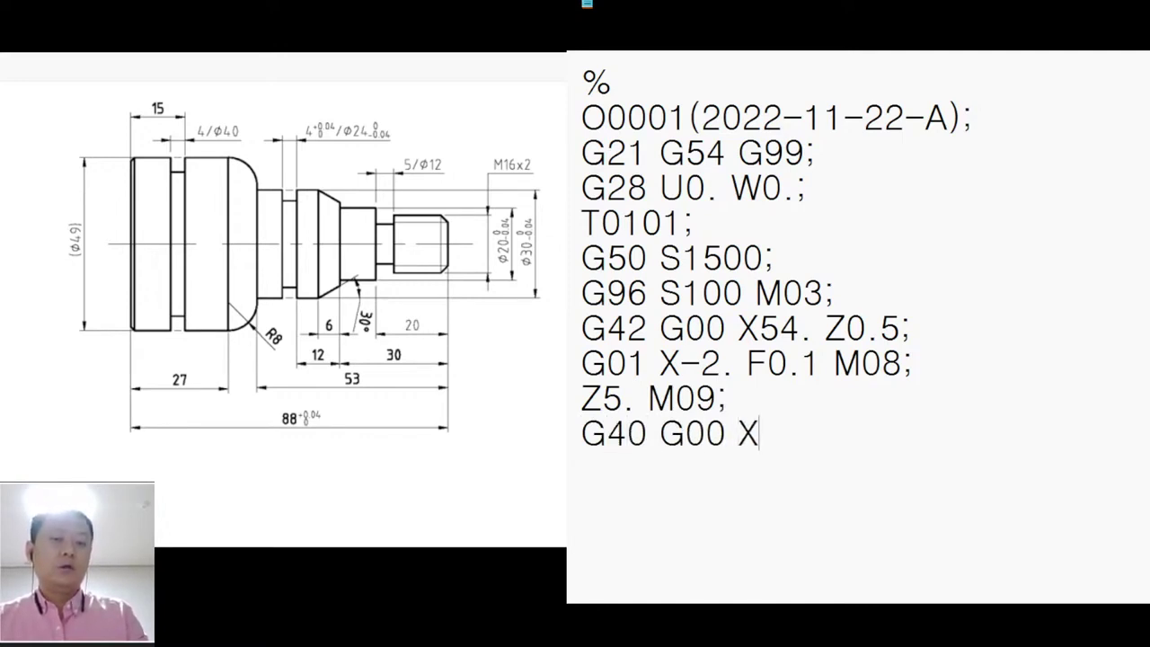
{"action": "type", "text": "150. Z150.;"}
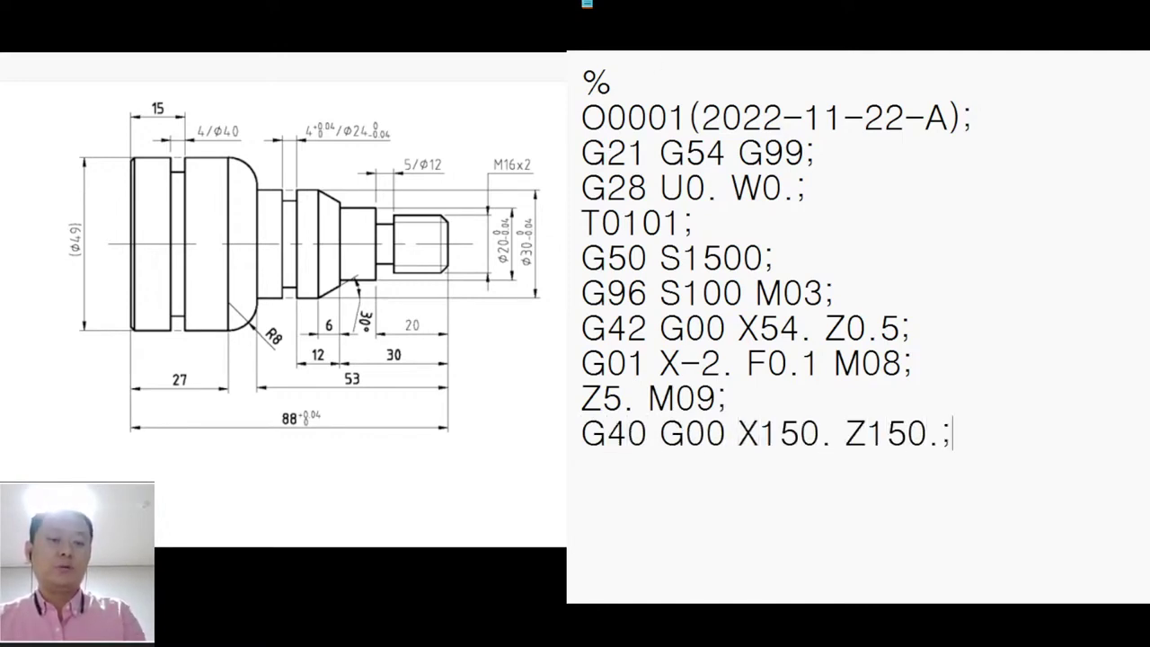
{"action": "key", "text": "Return"}
{"action": "type", "text": "M05;"}
{"action": "key", "text": "Return"}
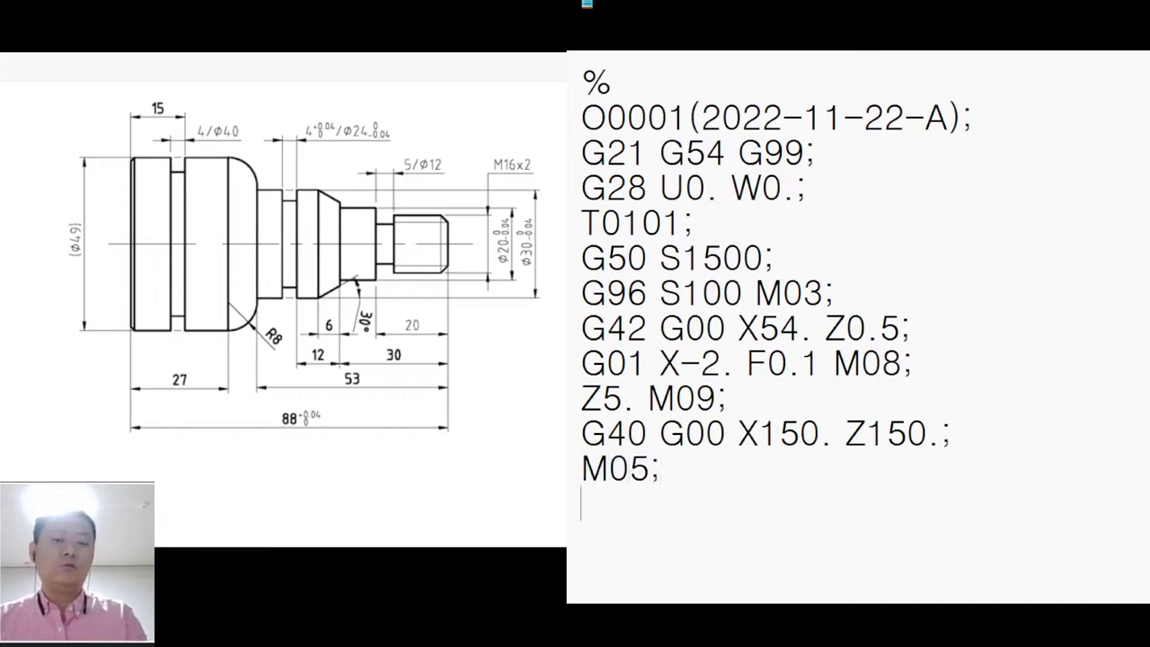
{"action": "type", "text": "M01;"}
{"action": "key", "text": "Return"}
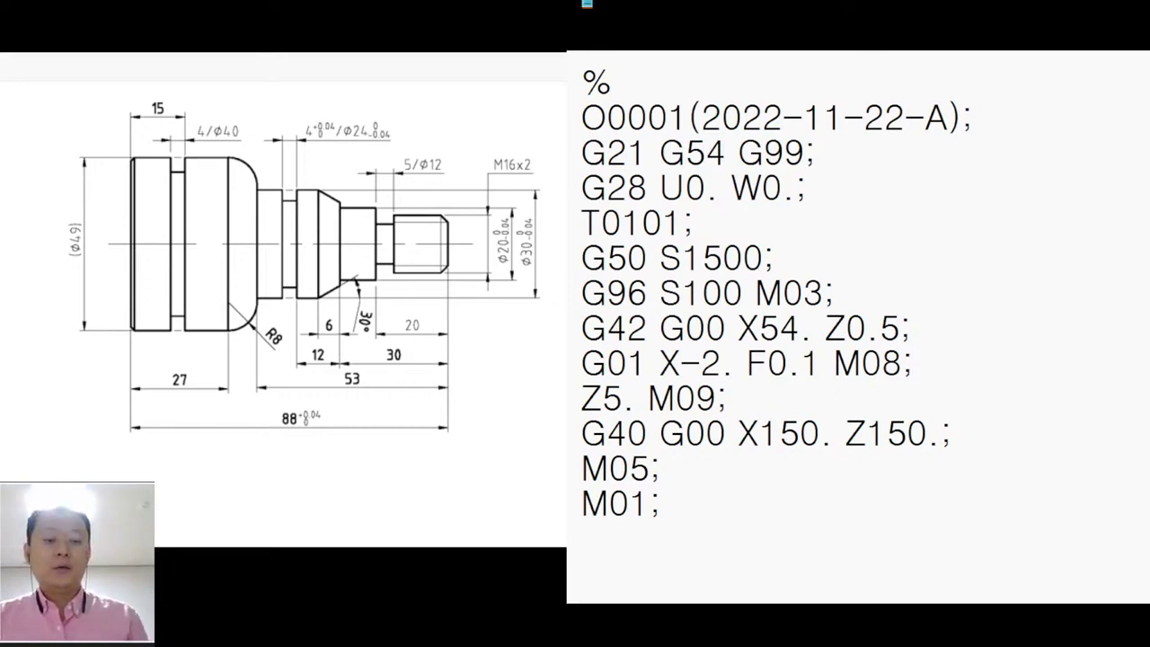
Start the T0202 block: G97 S800 M03, G00 X0. Z5., and G01 Z-2. F0.1 M08 drilling feed
{"action": "type", "text": "T0"}
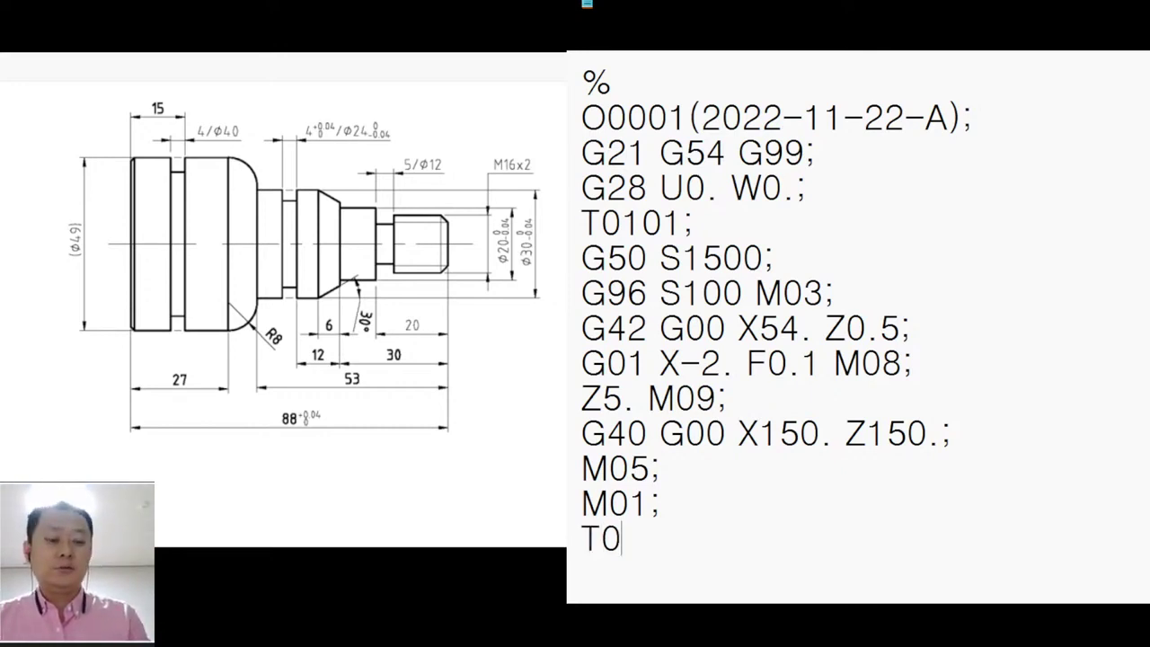
{"action": "type", "text": "202;"}
{"action": "key", "text": "Return"}
{"action": "type", "text": "G97 S"}
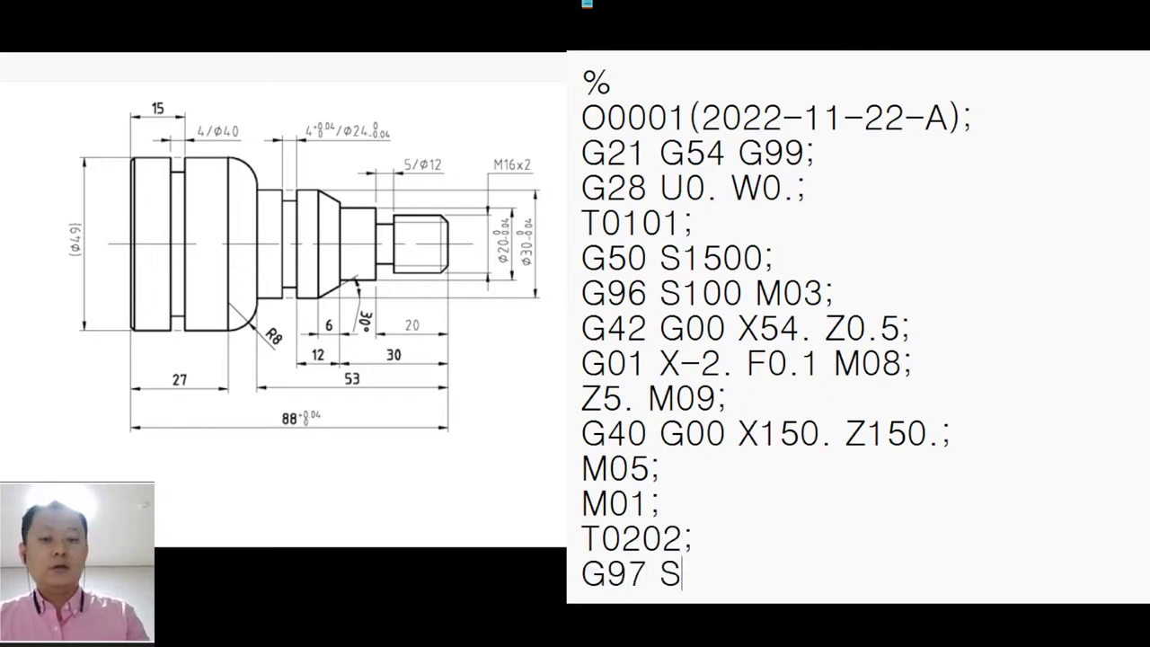
{"action": "type", "text": "800 M03"}
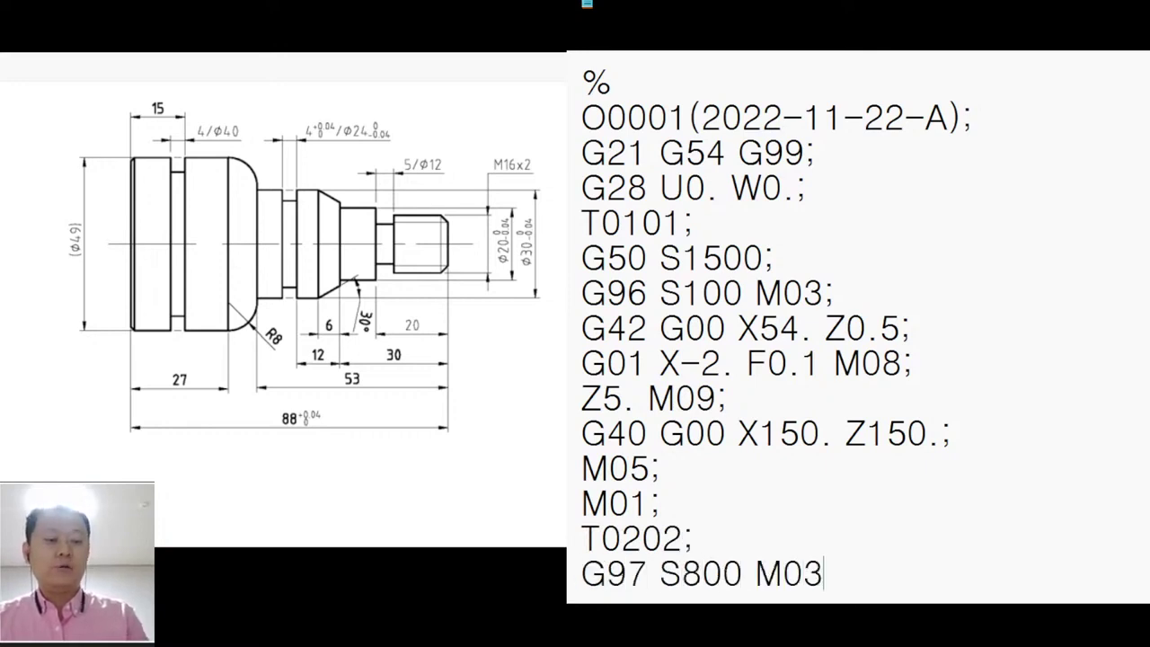
{"action": "type", "text": ";"}
{"action": "key", "text": "Return"}
{"action": "type", "text": "G00 X0."}
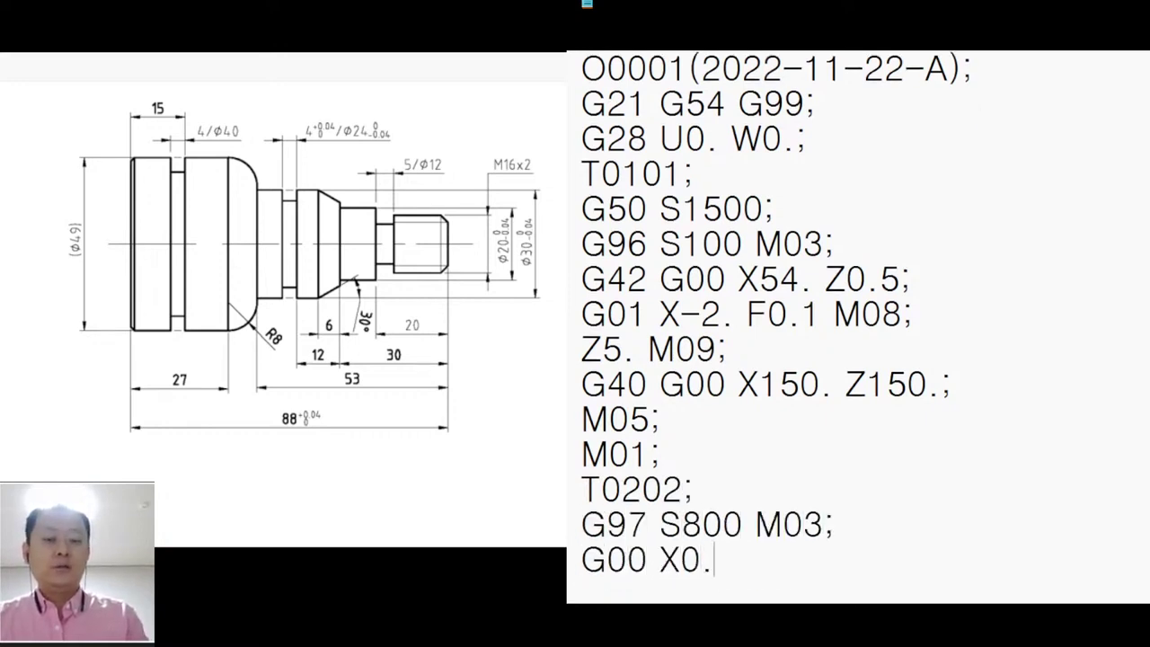
{"action": "type", "text": " Z5.;"}
{"action": "key", "text": "Return"}
{"action": "type", "text": "G01 "}
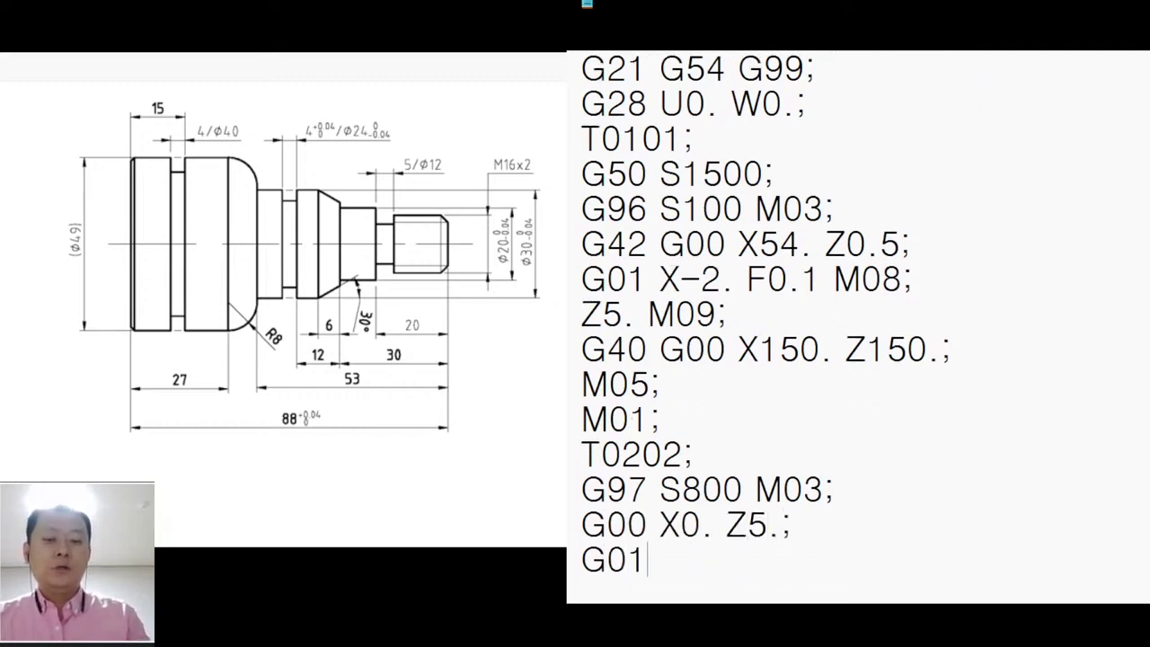
{"action": "type", "text": "Z-"}
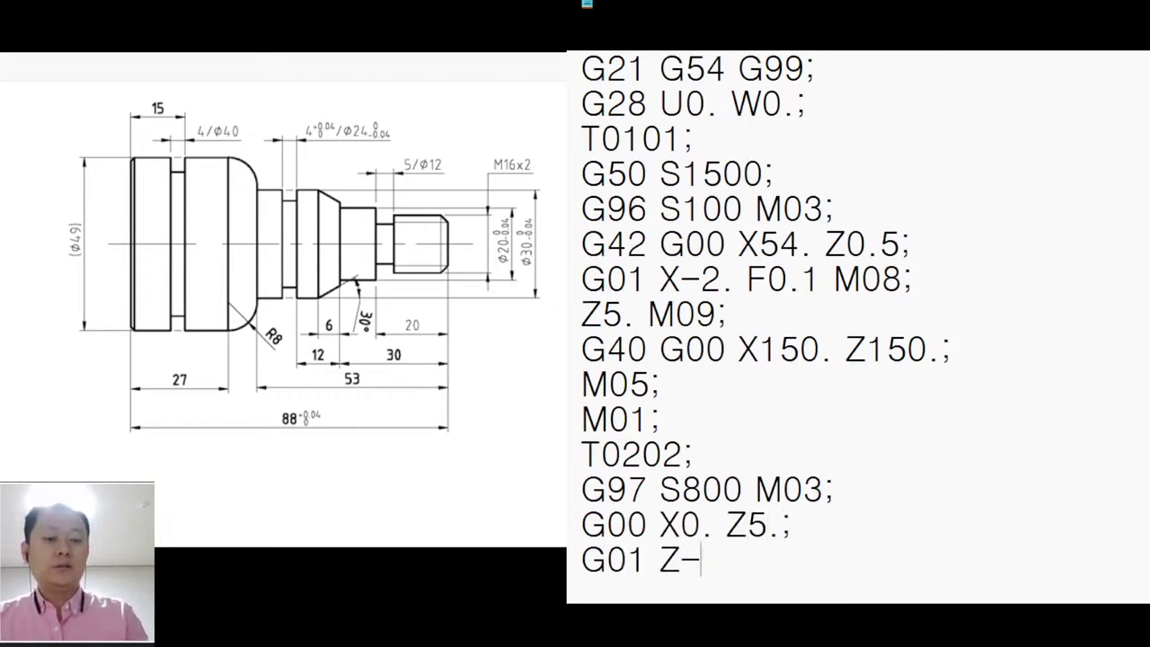
{"action": "type", "text": "2. F0.1 M"}
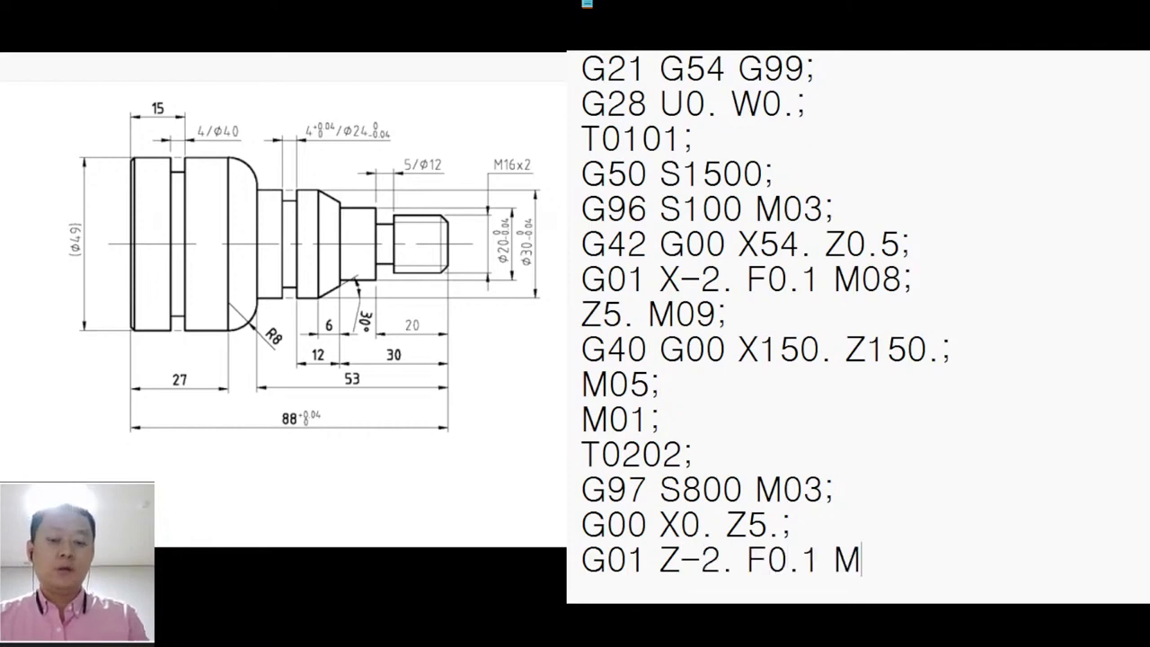
{"action": "type", "text": "089"}
{"action": "key", "text": "BackSpace"}
{"action": "type", "text": ";"}
{"action": "key", "text": "Return"}
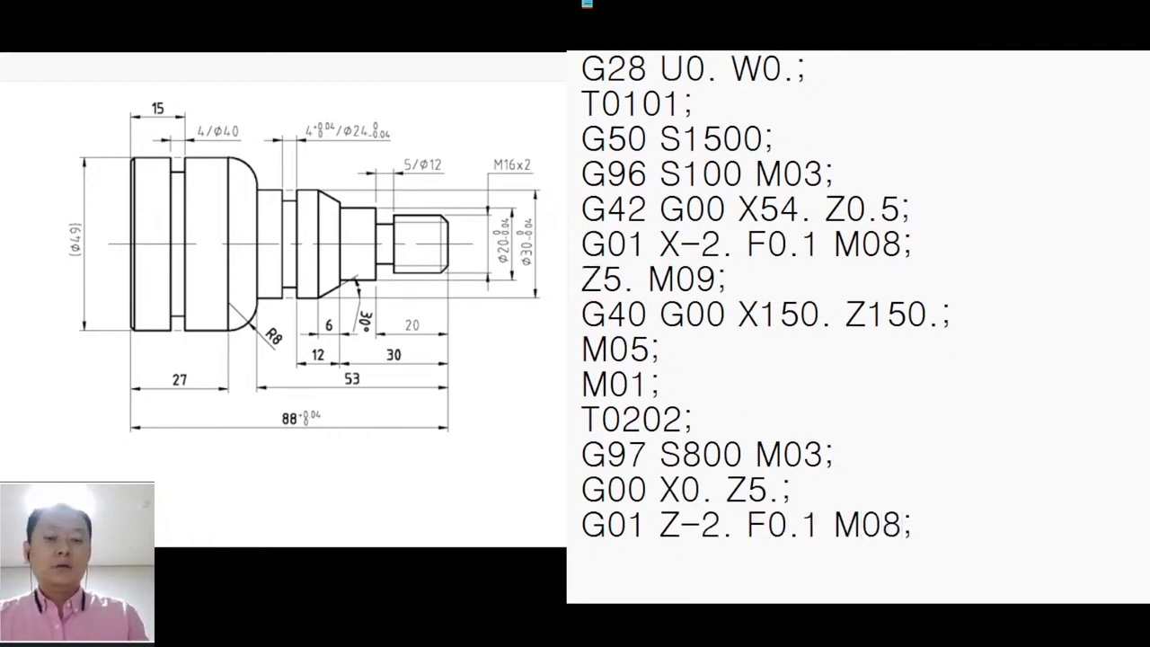
Finish the T0202 block with Z5. M09 retract, G00 X150. Z150. return, M05 and M01
{"action": "type", "text": "Z5. M"}
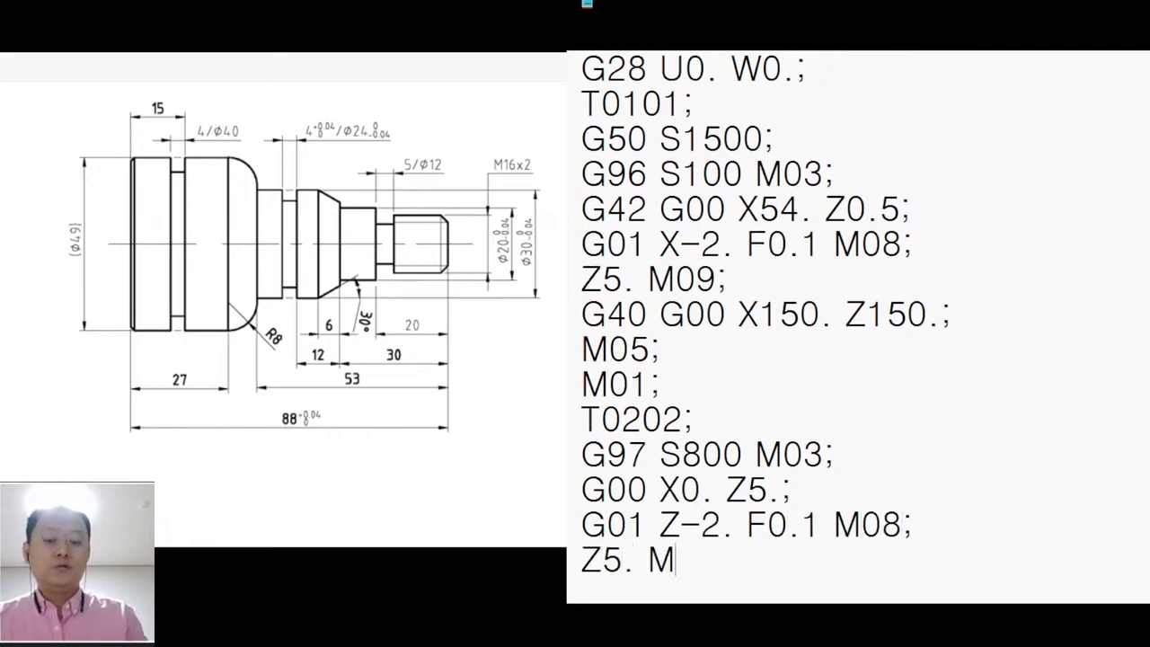
{"action": "type", "text": "09;"}
{"action": "key", "text": "Return"}
{"action": "type", "text": "G0"}
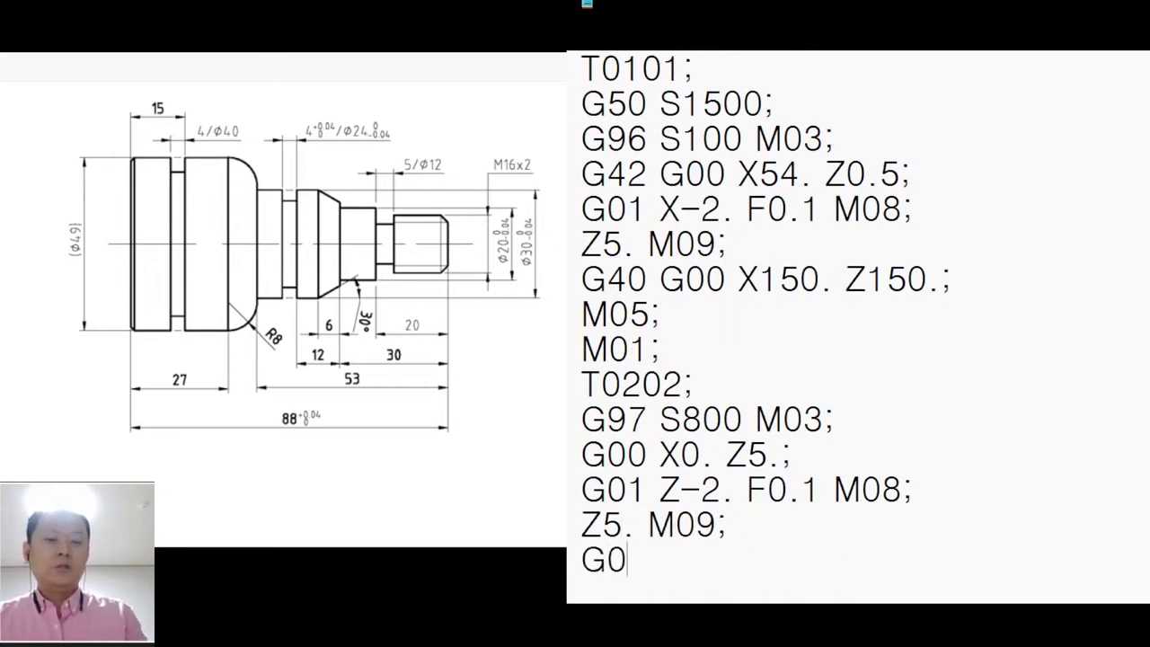
{"action": "type", "text": "0 X150. Z150."}
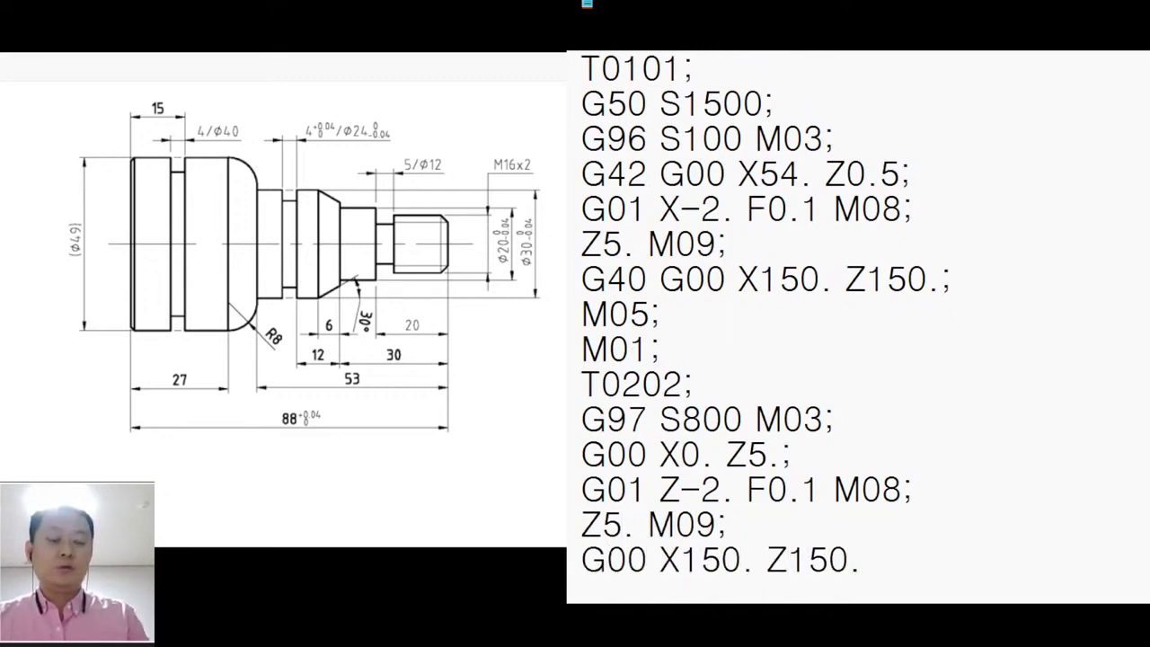
{"action": "type", "text": ";\\"}
{"action": "key", "text": "BackSpace"}
{"action": "key", "text": "Return"}
{"action": "type", "text": "M05"}
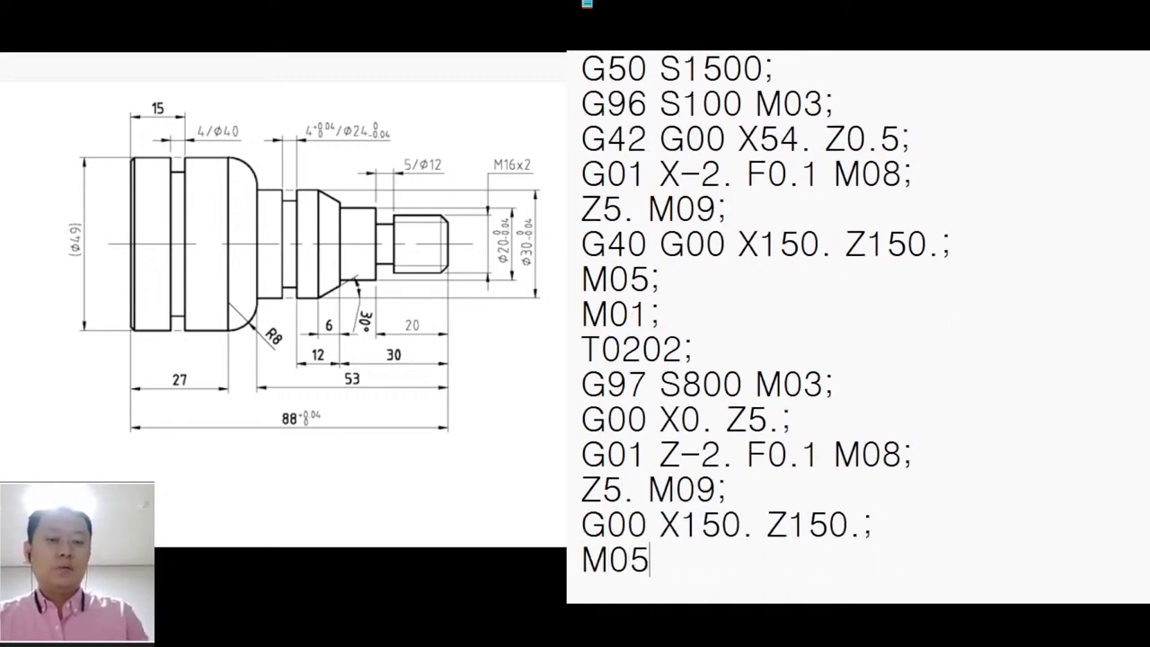
{"action": "type", "text": ";"}
{"action": "key", "text": "Return"}
{"action": "type", "text": "M01;"}
{"action": "key", "text": "Return"}
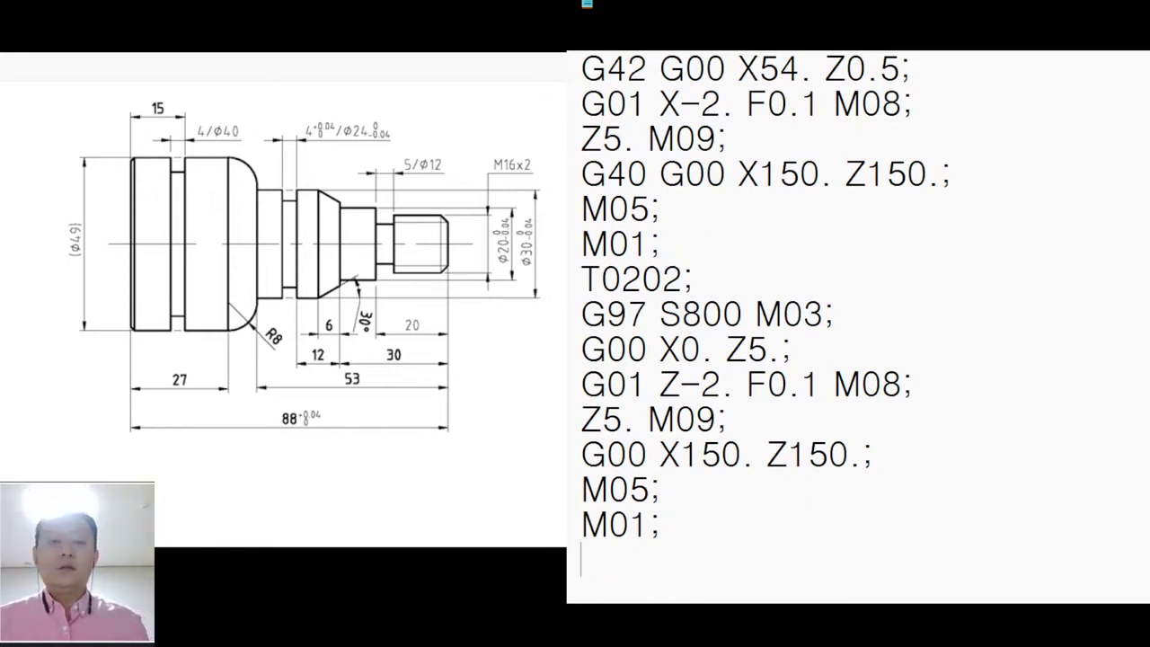
Begin the T0404 block with G97 S400 M03 and a G00 X0. Z5. approach
{"action": "type", "text": "T0404;"}
{"action": "key", "text": "Return"}
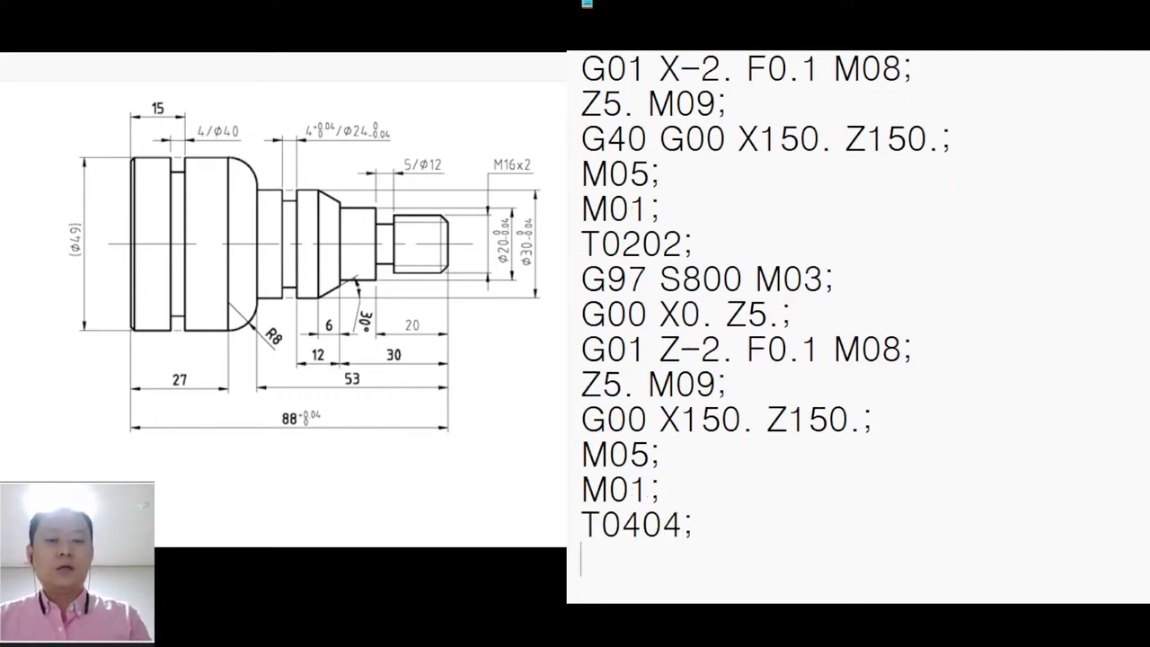
{"action": "type", "text": "G97 S400 M03"}
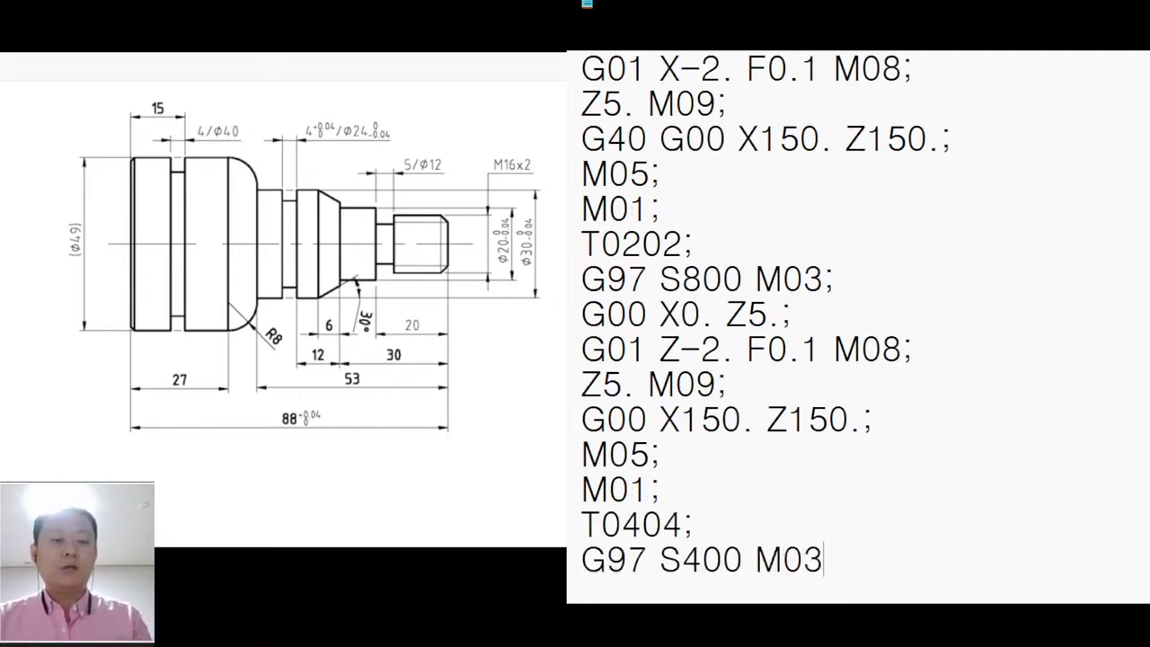
{"action": "type", "text": ";"}
{"action": "key", "text": "Return"}
{"action": "type", "text": "G00"}
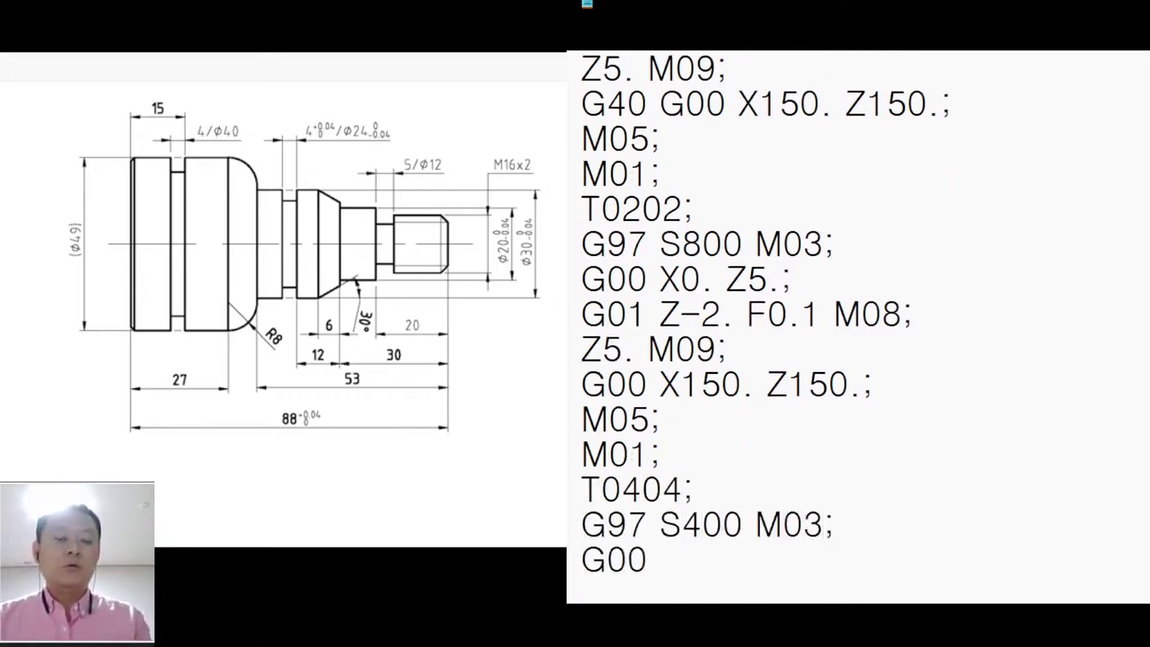
{"action": "type", "text": " X0. Z5.;"}
{"action": "key", "text": "Return"}
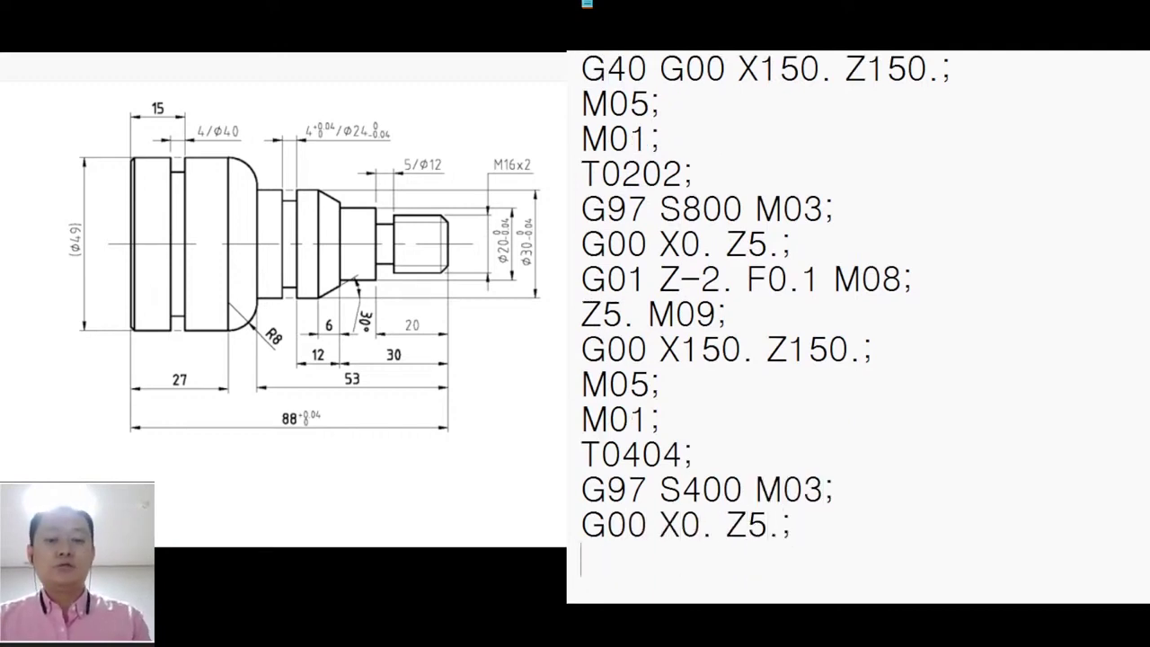
Add the G75 R3. M08; peck line and start a second G75 line
{"action": "type", "text": "G75"}
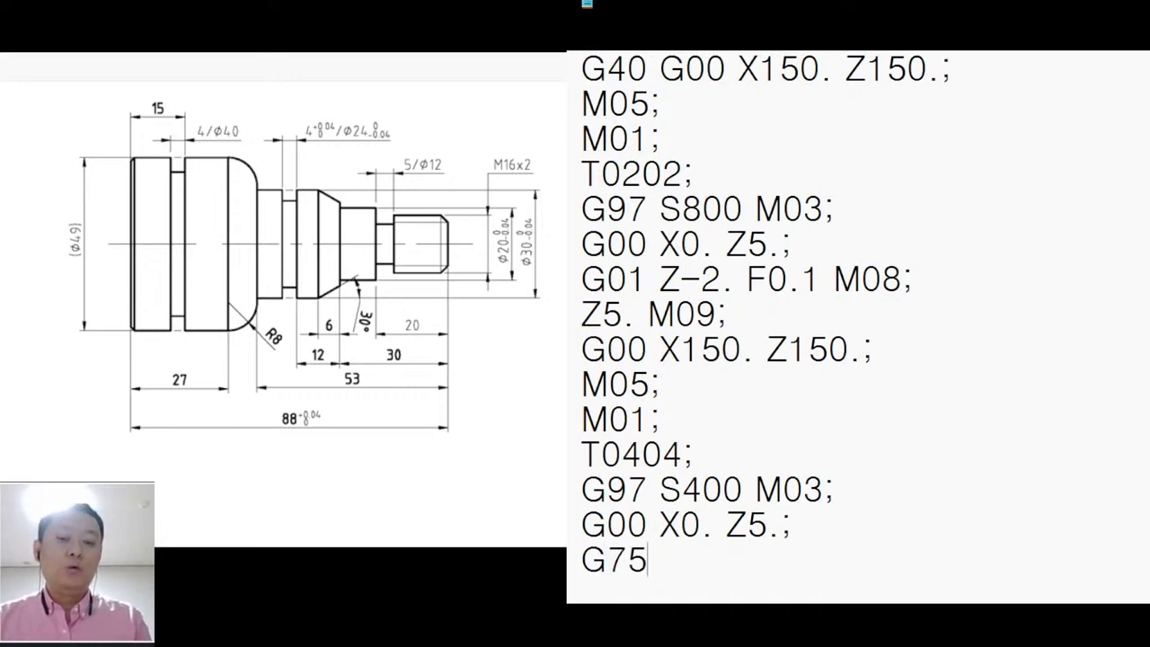
{"action": "type", "text": " R0."}
{"action": "key", "text": "BackSpace"}
{"action": "key", "text": "BackSpace"}
{"action": "type", "text": "3"}
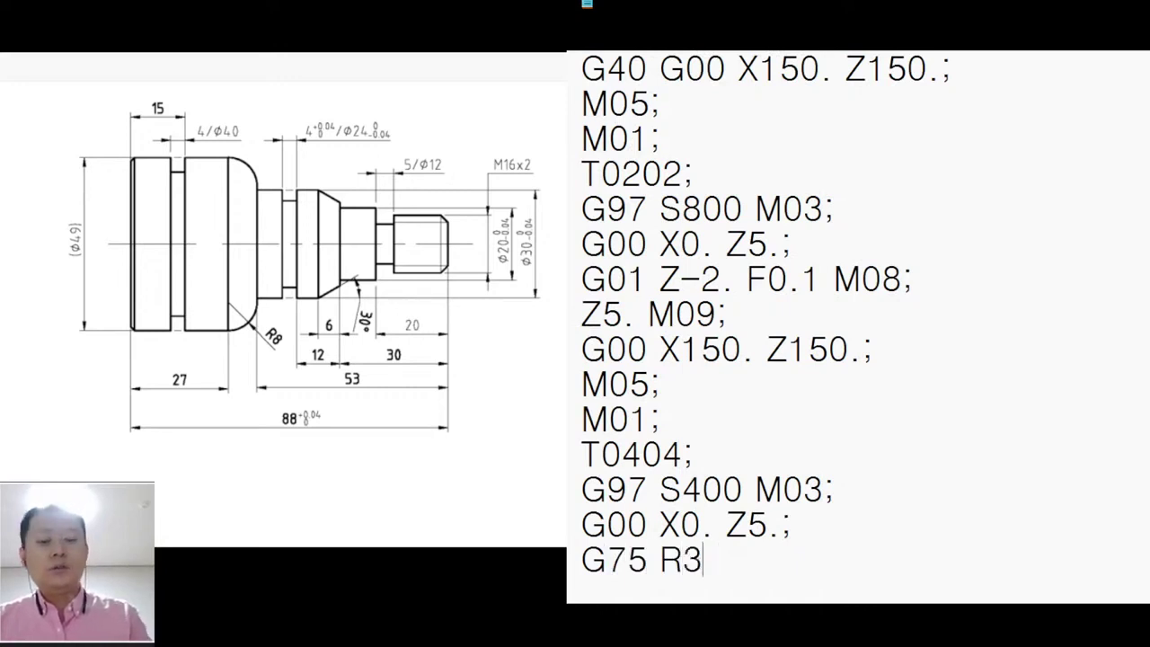
{"action": "type", "text": ". "}
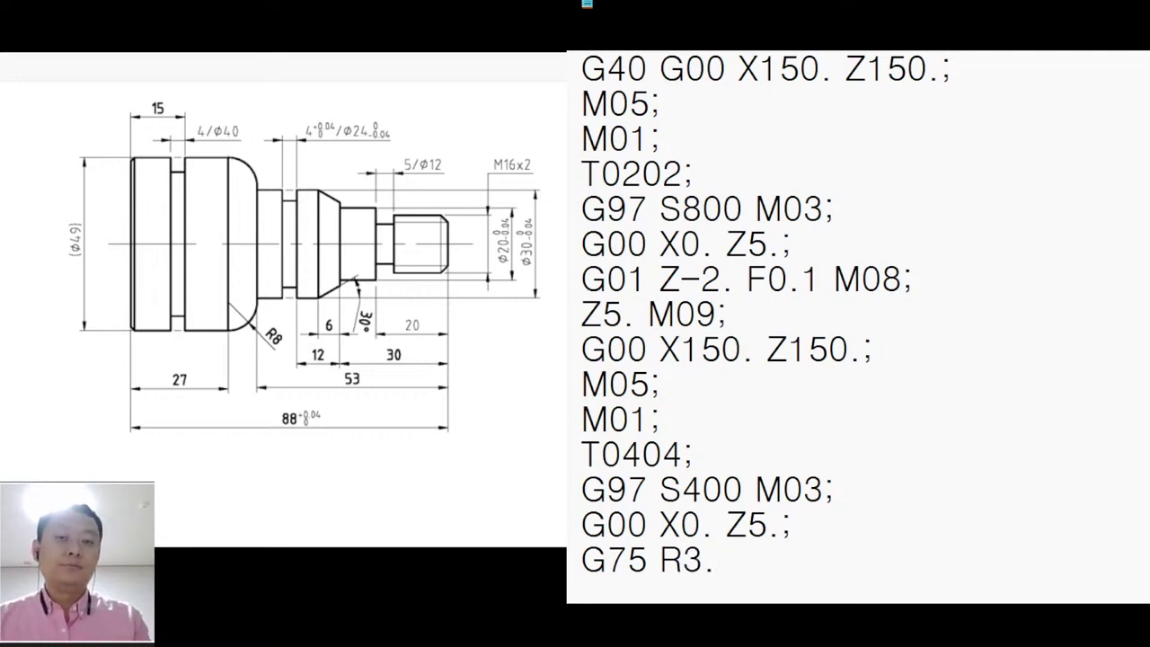
{"action": "type", "text": "M"}
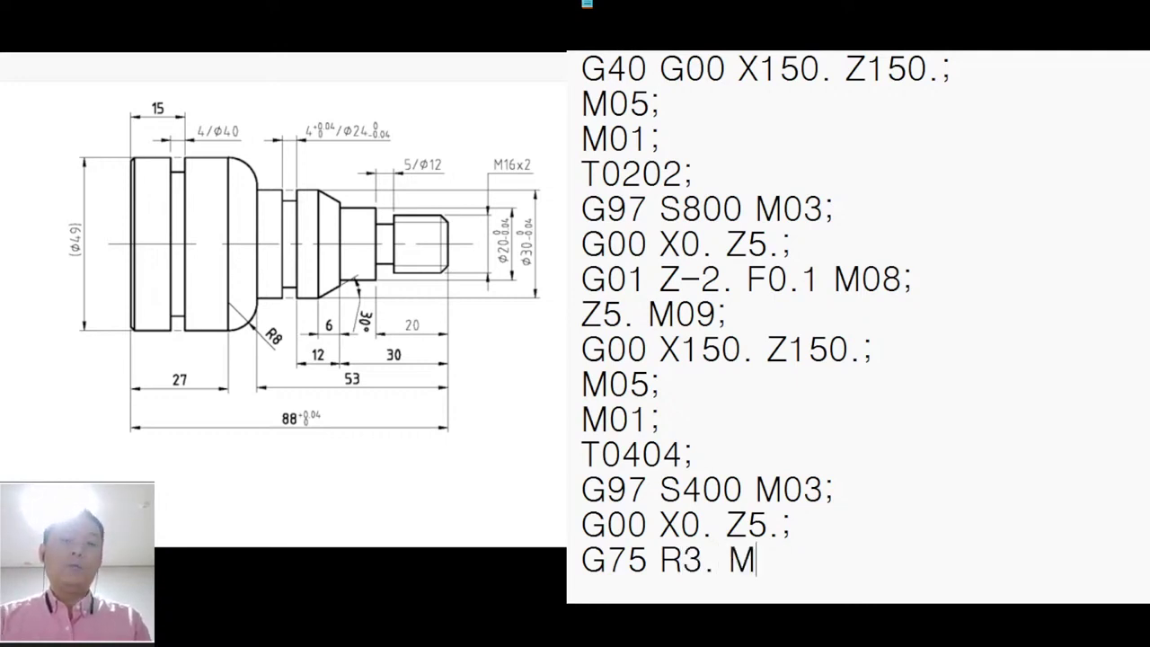
{"action": "type", "text": "08;"}
{"action": "key", "text": "Return"}
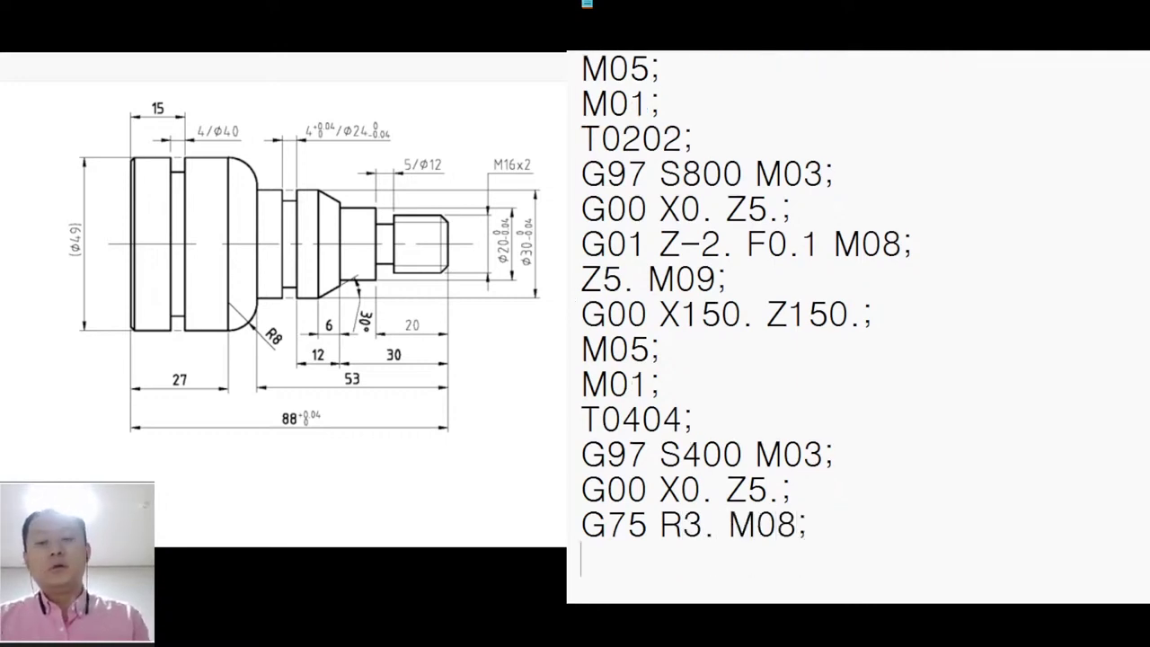
{"action": "type", "text": "G75 X0. Z-40. Q1"}
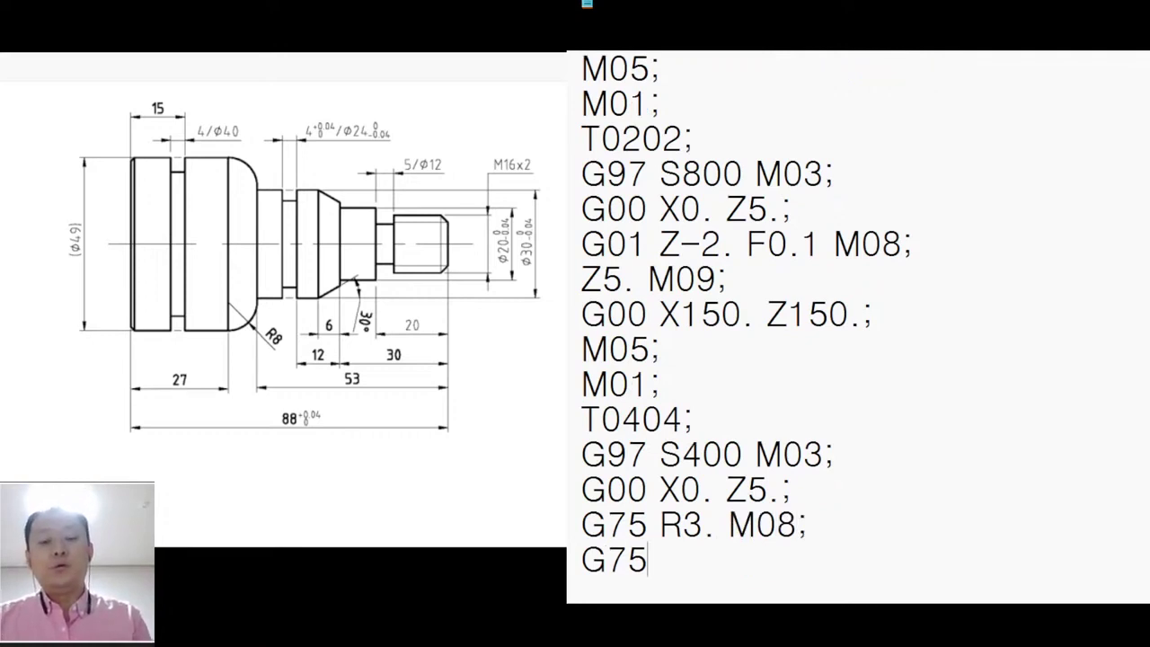
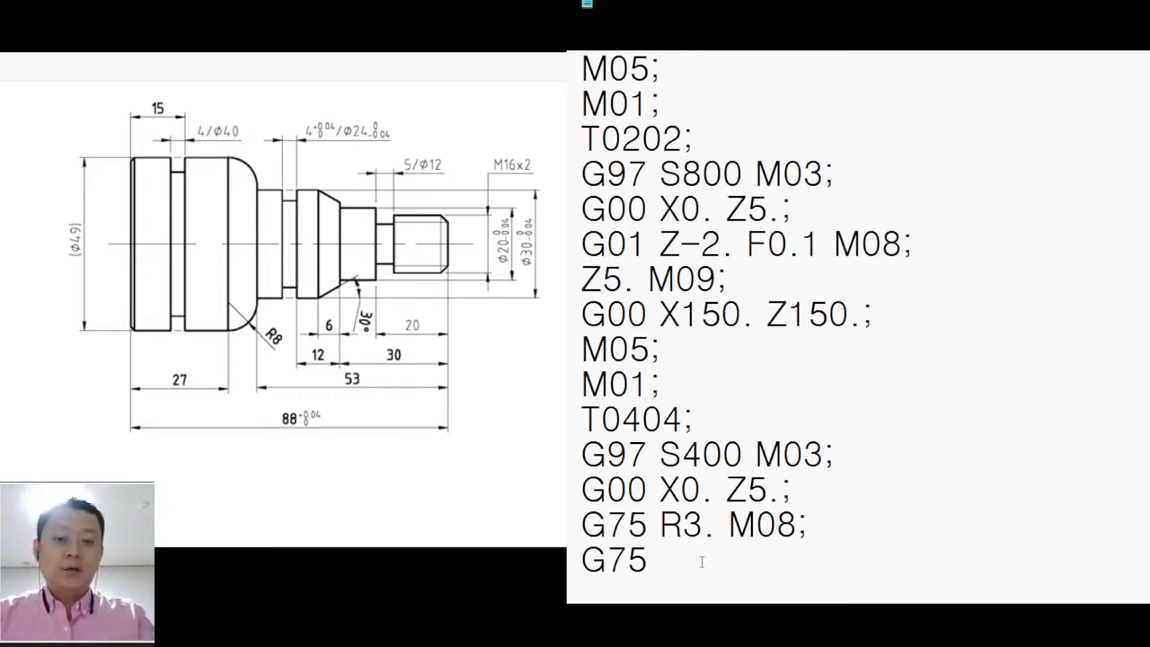
Complete the G75 line as X0. Z-40. Q5000 F0.1;
{"action": "type", "text": "X0. "}
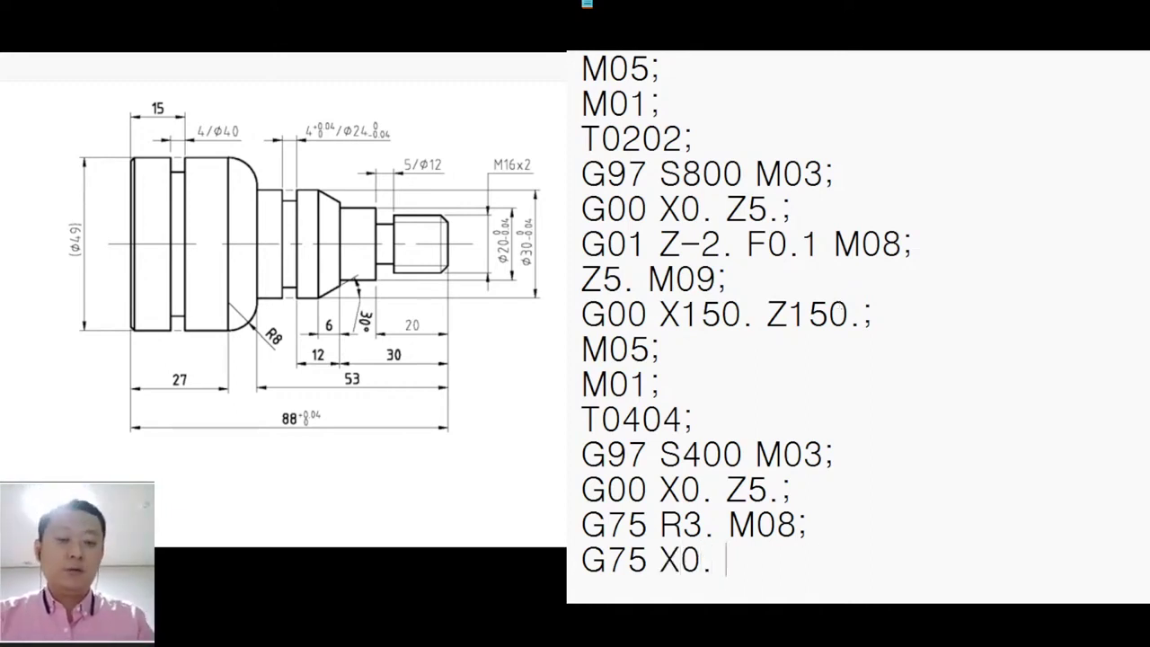
{"action": "type", "text": "Z-"}
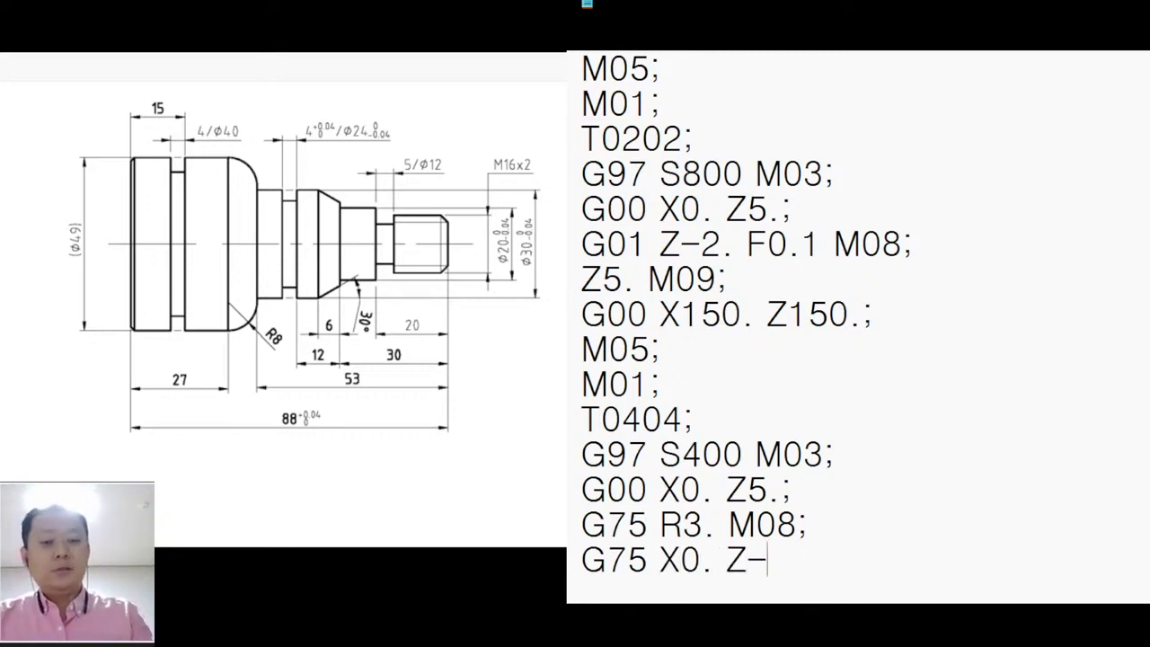
{"action": "type", "text": "40. "}
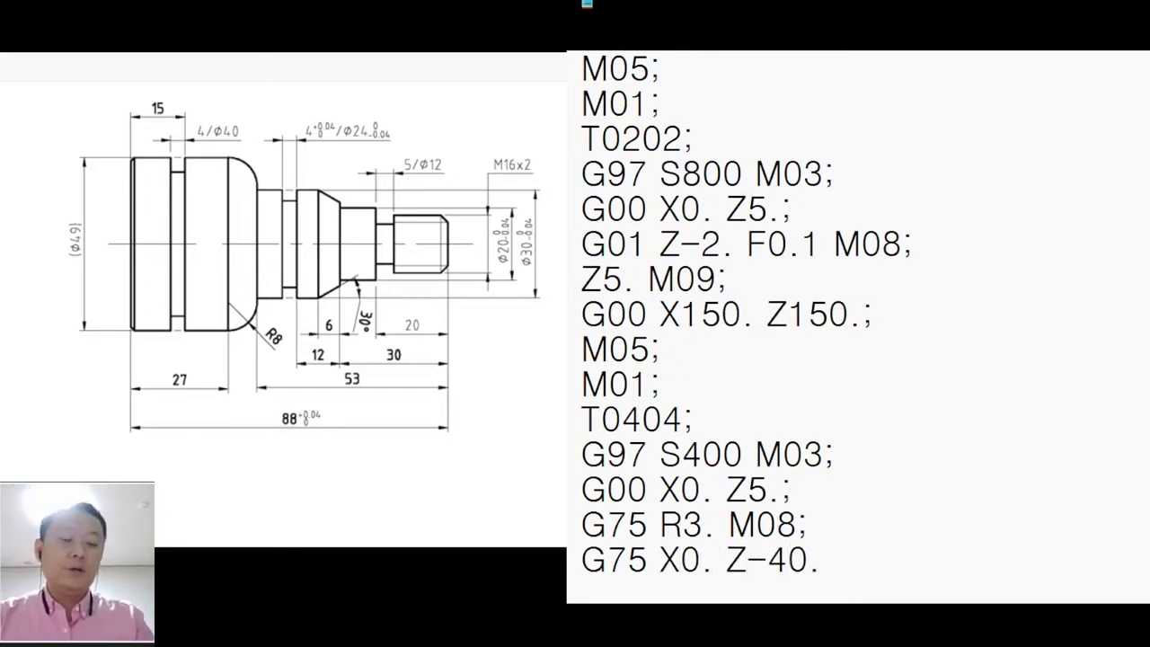
{"action": "type", "text": "Q1"}
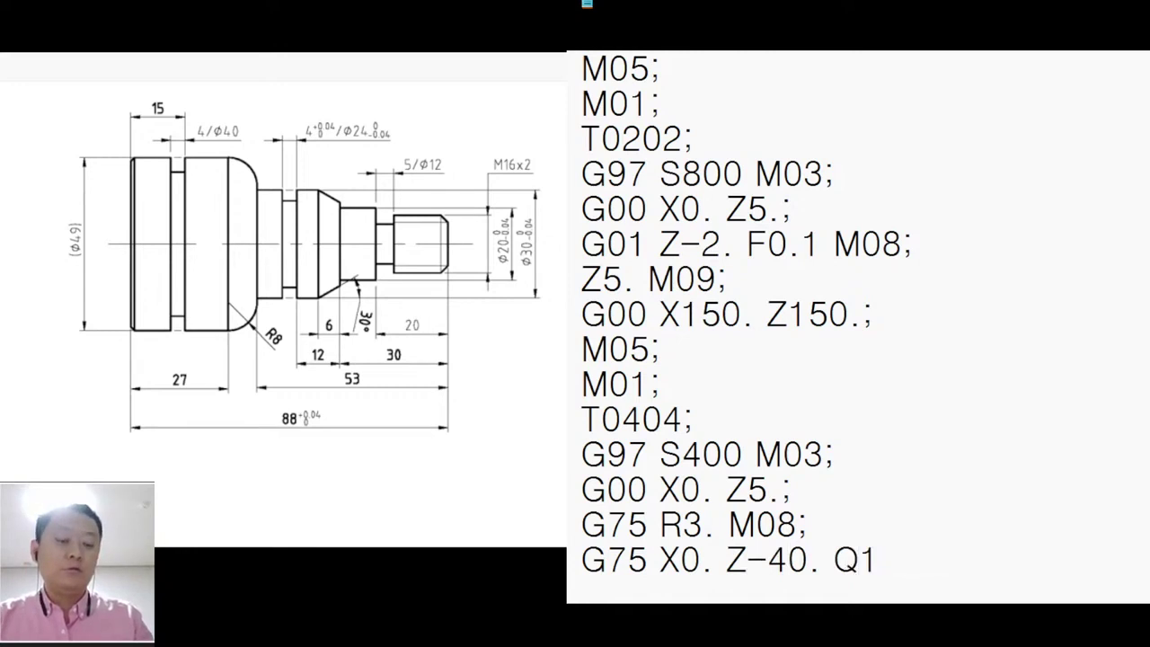
{"action": "key", "text": "BackSpace"}
{"action": "type", "text": "5000 "}
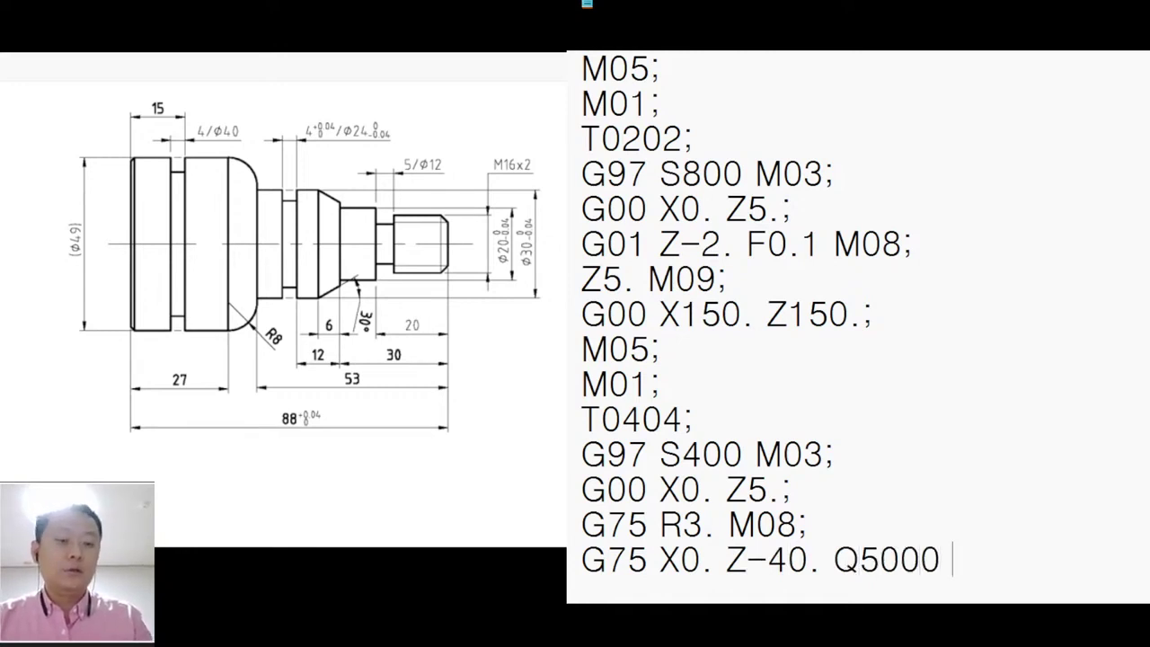
{"action": "type", "text": "G0."}
{"action": "key", "text": "BackSpace"}
{"action": "key", "text": "BackSpace"}
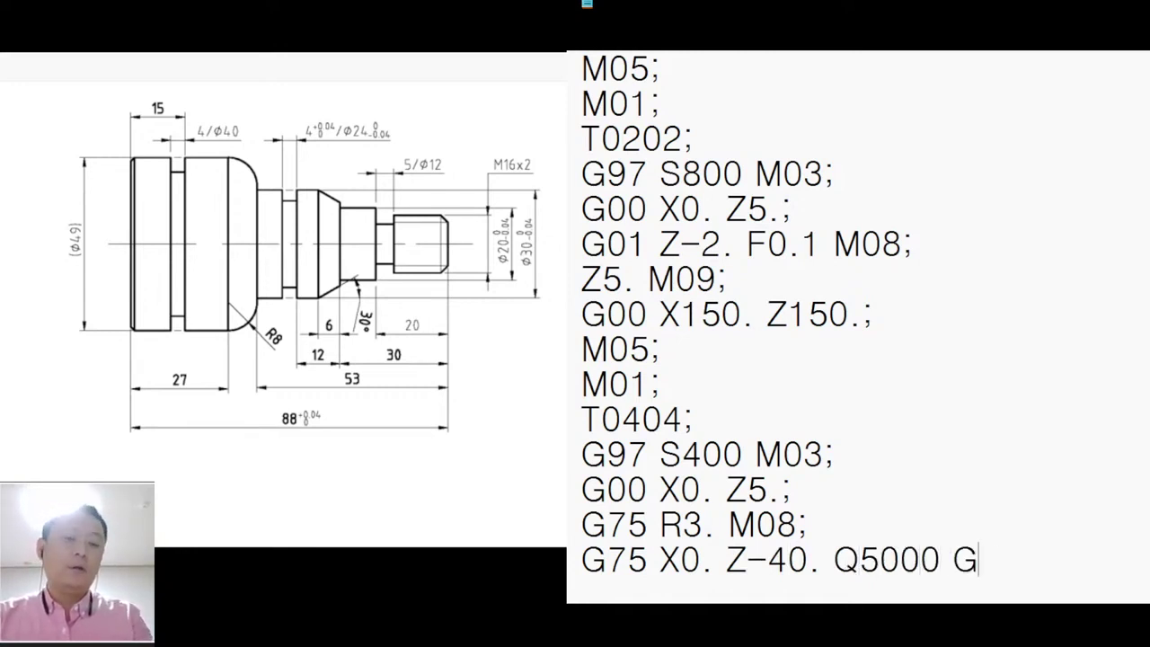
{"action": "key", "text": "BackSpace"}
{"action": "type", "text": "F0.1"}
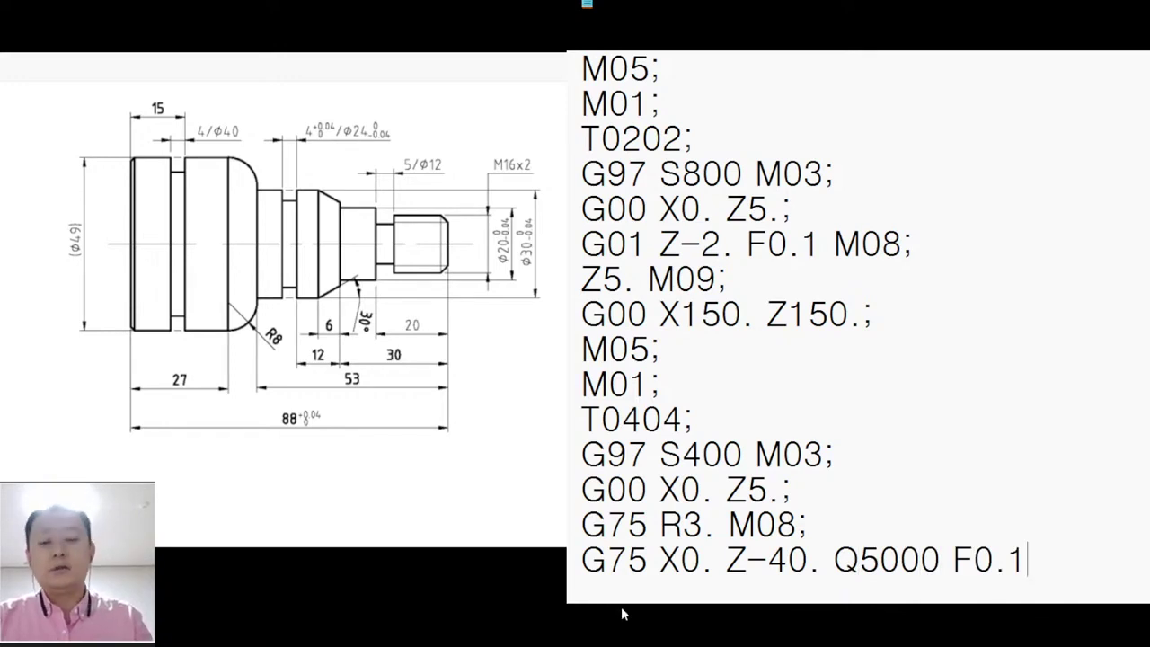
{"action": "type", "text": ";"}
{"action": "key", "text": "Return"}
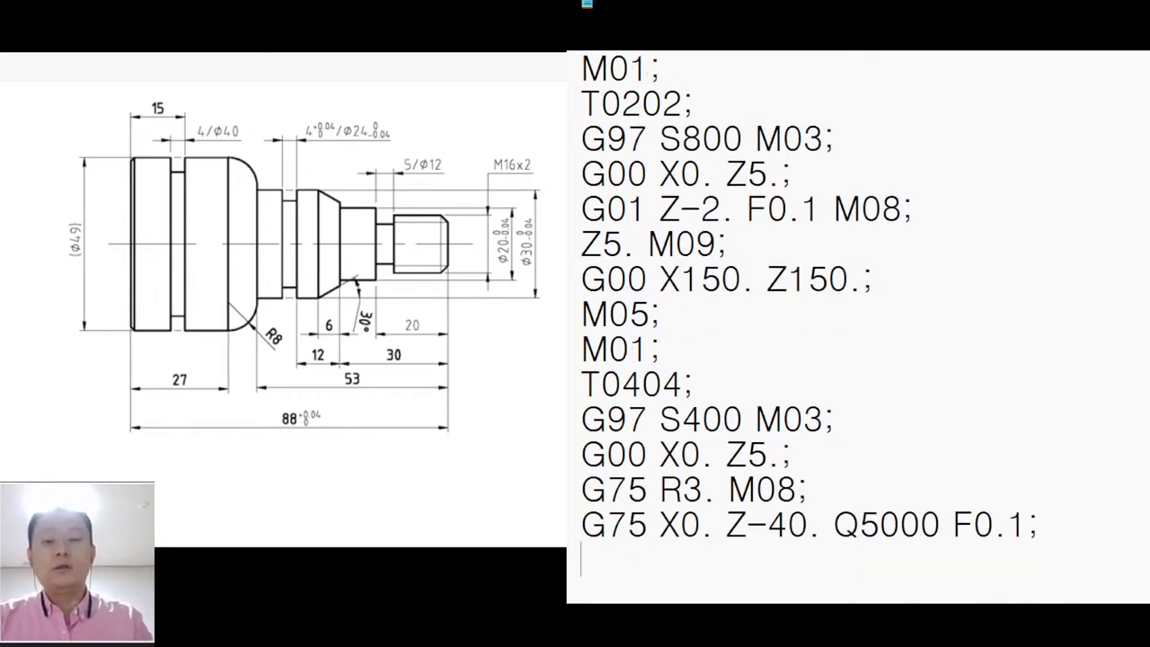
Append the comment (20) to the T0404; line
{"action": "key", "text": "Up"}
{"action": "key", "text": "Up"}
{"action": "key", "text": "Up"}
{"action": "key", "text": "Up"}
{"action": "key", "text": "Up"}
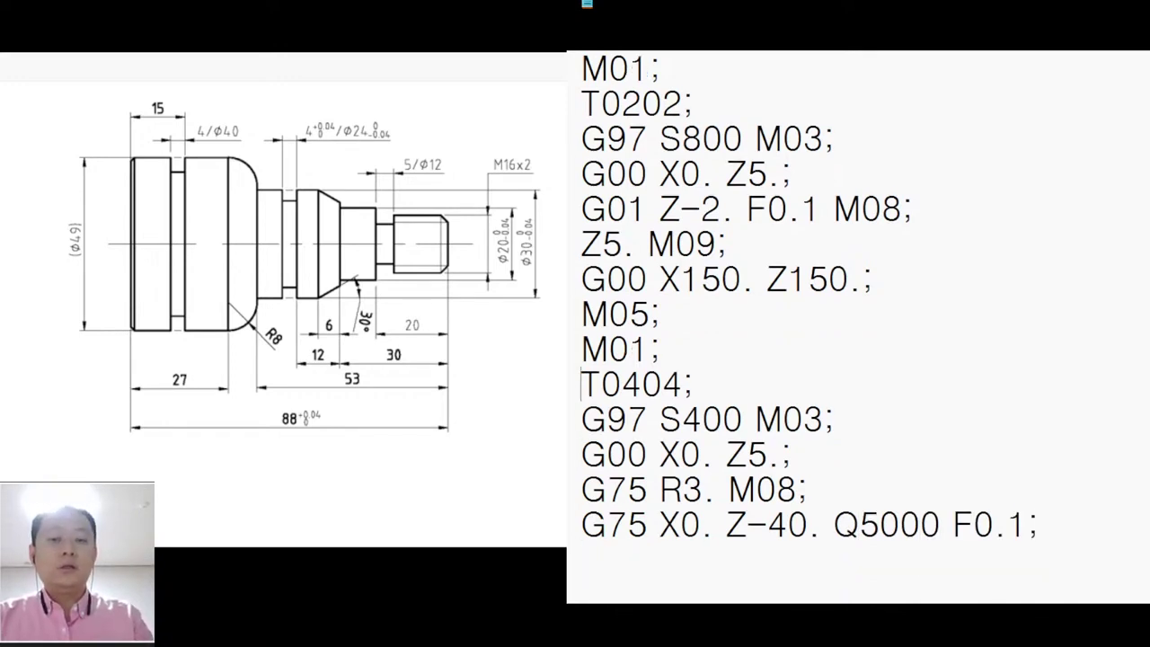
{"action": "key", "text": "Right"}
{"action": "key", "text": "Right"}
{"action": "key", "text": "Right"}
{"action": "key", "text": "Right"}
{"action": "key", "text": "Right"}
{"action": "key", "text": "Right"}
{"action": "type", "text": "("}
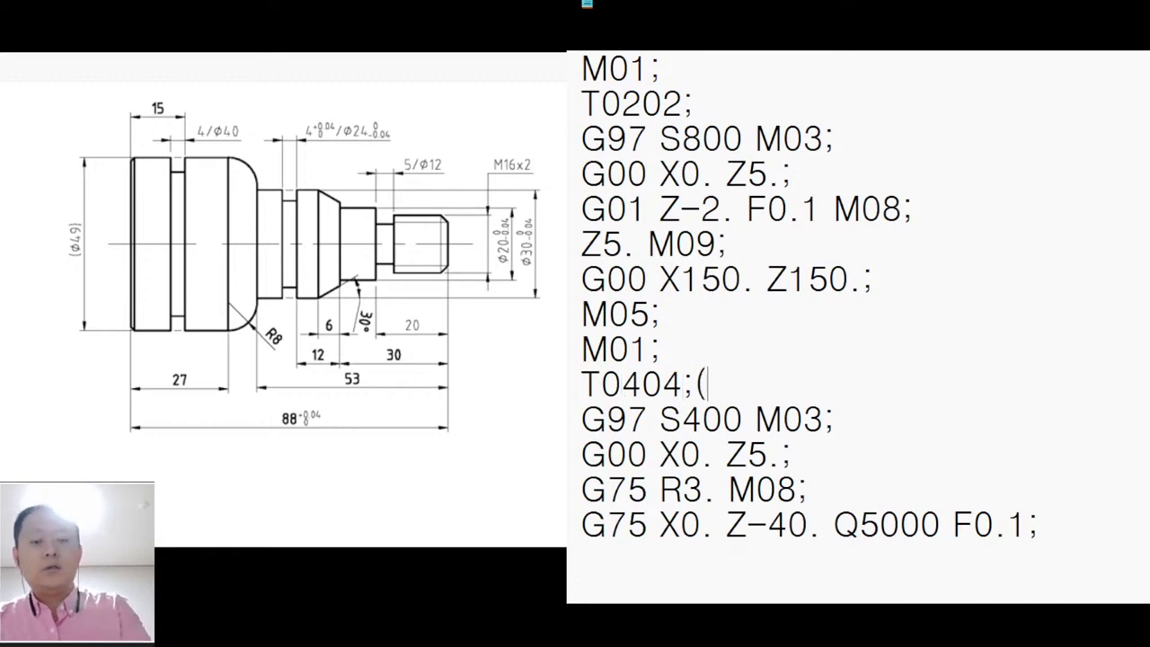
{"action": "type", "text": "20)"}
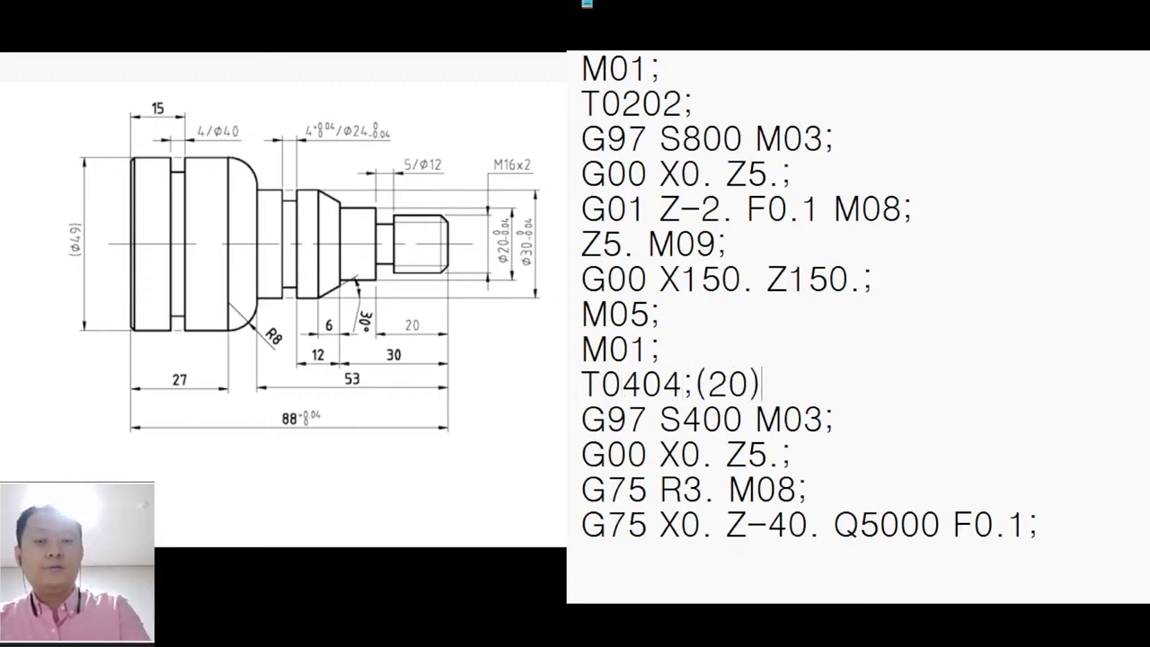
Add the lines G00 X150. Z150. M09;, M05; and M01; after the G75 cycle
{"action": "key", "text": "Down"}
{"action": "key", "text": "Down"}
{"action": "key", "text": "Down"}
{"action": "key", "text": "Down"}
{"action": "key", "text": "Up"}
{"action": "key", "text": "Up"}
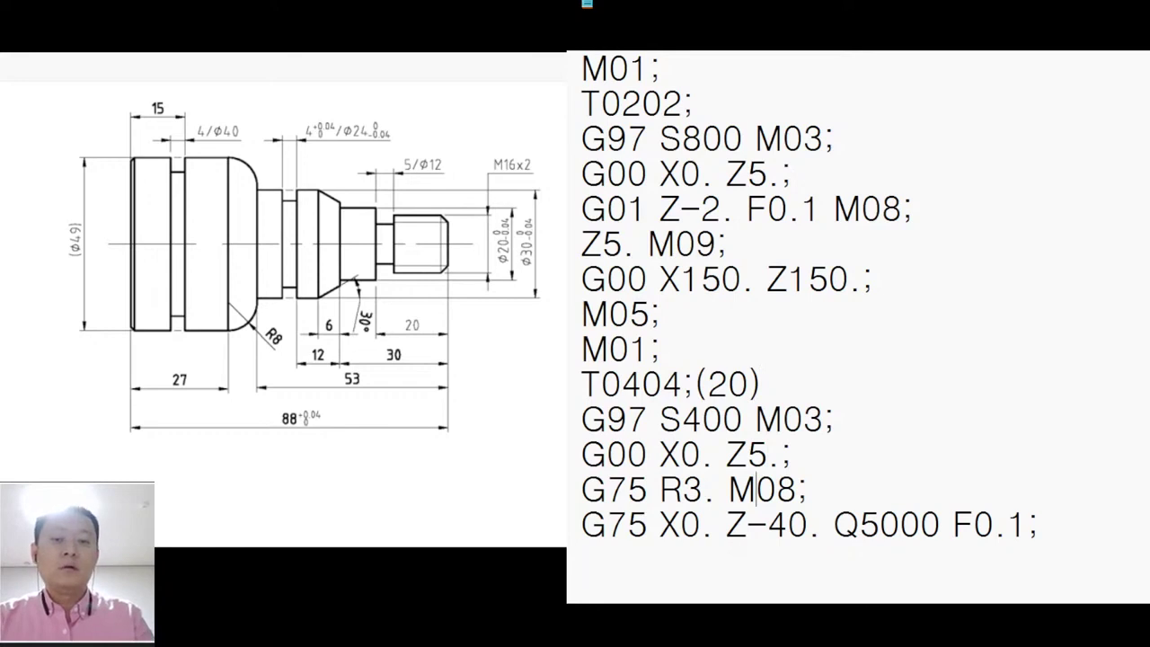
{"action": "key", "text": "Down"}
{"action": "key", "text": "Down"}
{"action": "type", "text": "G00"}
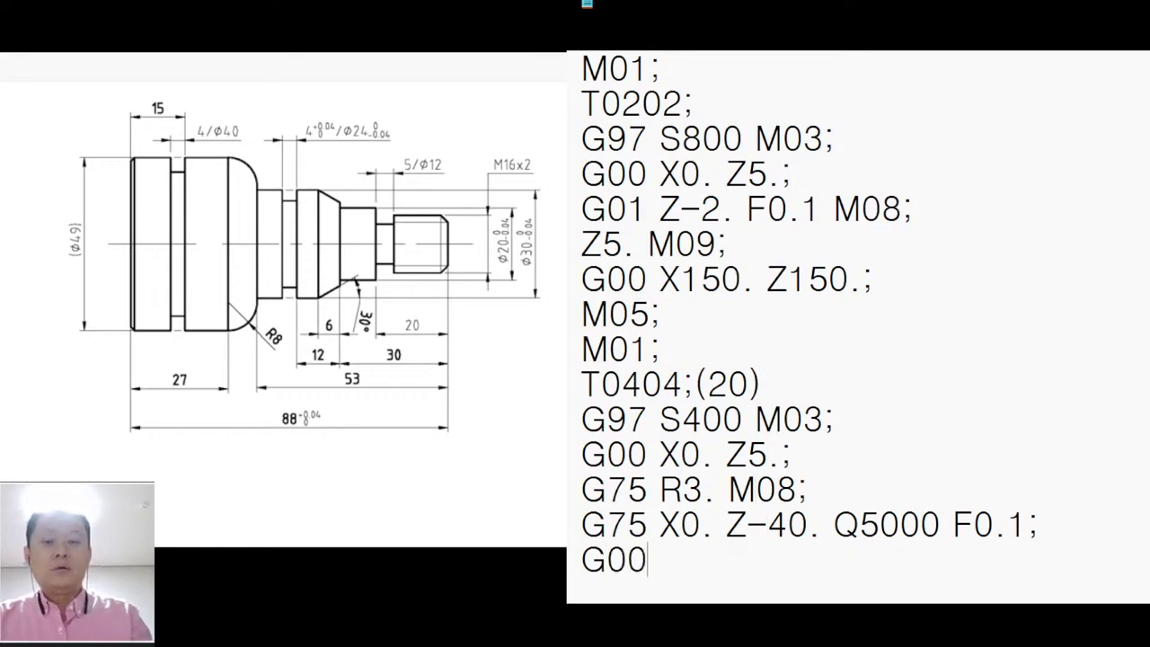
{"action": "type", "text": " X150. Z150. M"}
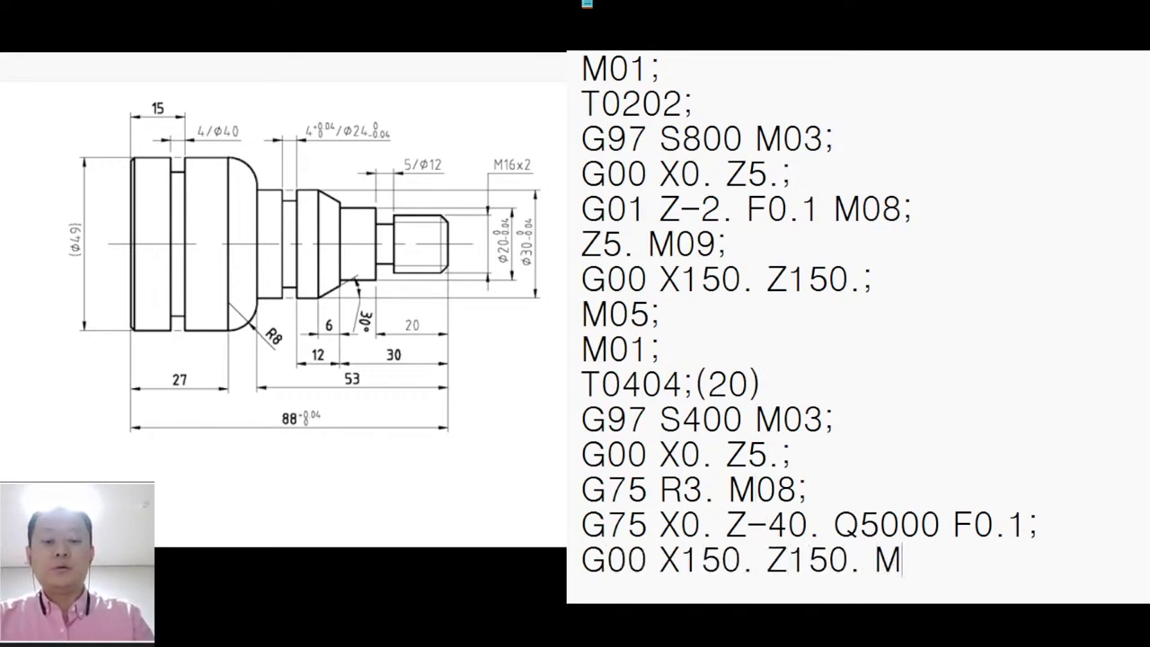
{"action": "type", "text": "09;"}
{"action": "key", "text": "Return"}
{"action": "type", "text": "M05';"}
{"action": "key", "text": "Return"}
{"action": "type", "text": "M0"}
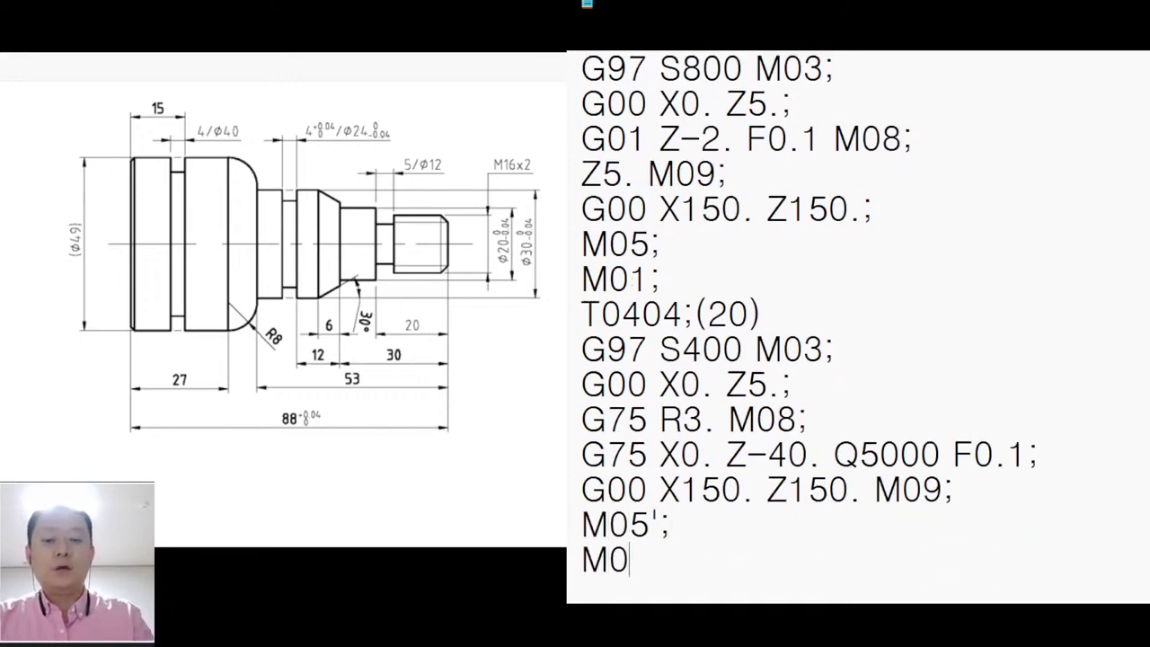
{"action": "type", "text": "1;"}
{"action": "key", "text": "Return"}
Remove the stray apostrophe from the M05; line
{"action": "key", "text": "Up"}
{"action": "key", "text": "Up"}
{"action": "key", "text": "Up"}
{"action": "key", "text": "Right"}
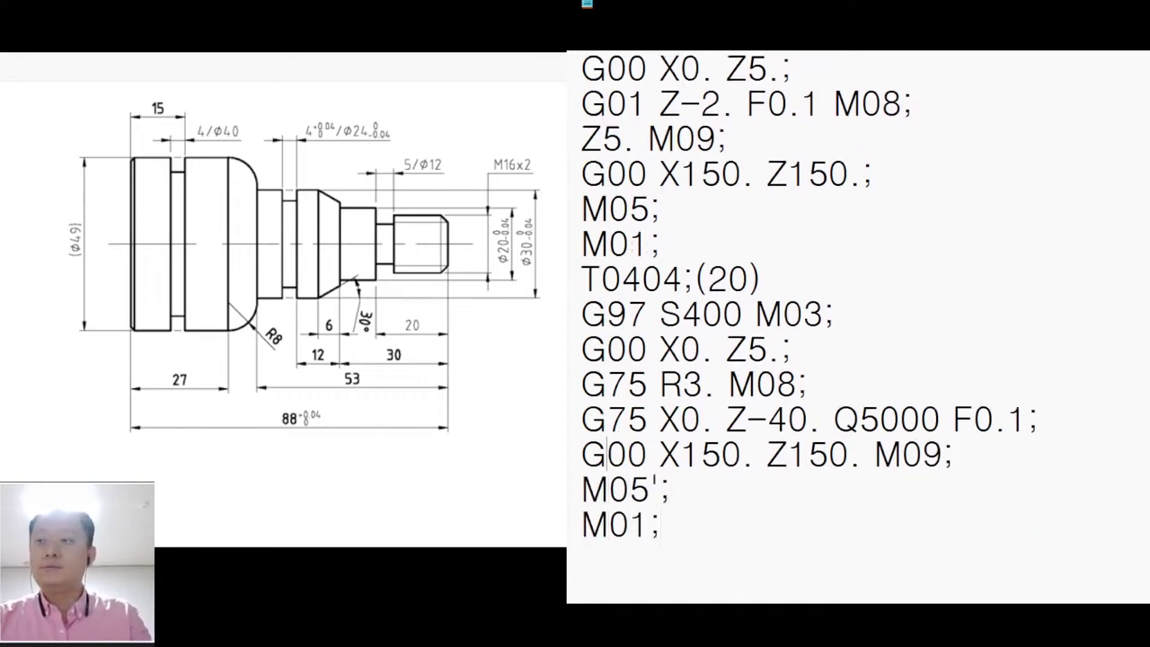
{"action": "key", "text": "Right"}
{"action": "key", "text": "Right"}
{"action": "key", "text": "Down"}
{"action": "key", "text": "Delete"}
{"action": "key", "text": "Down"}
{"action": "key", "text": "Down"}
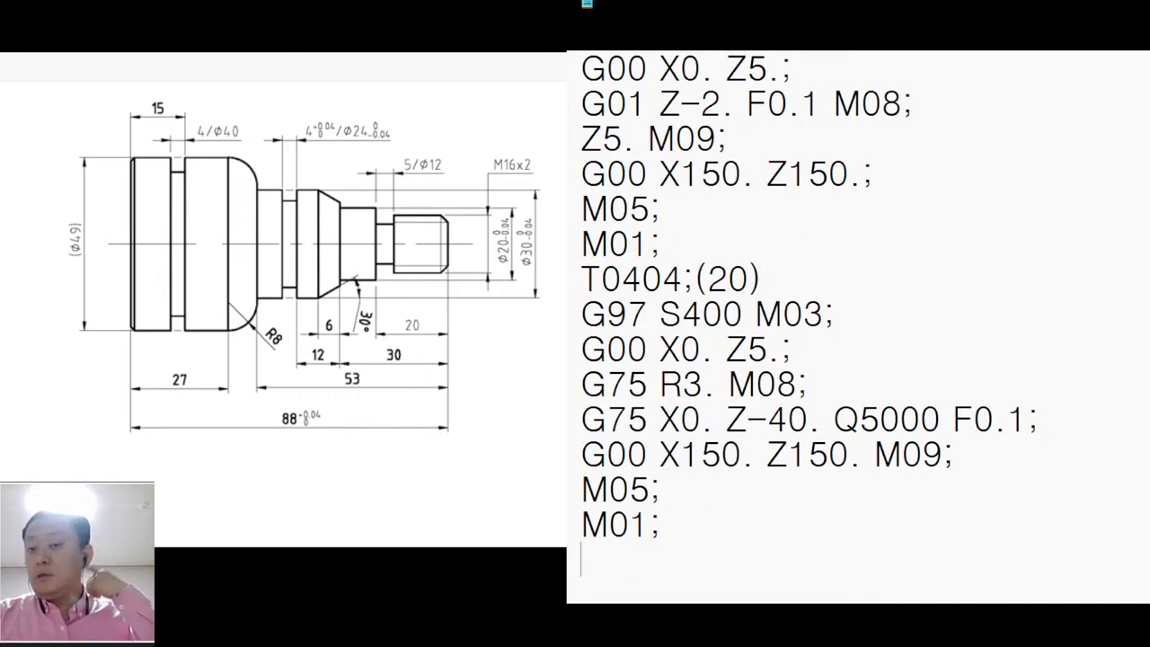
Start a new tool block with T0101; and G96 S120 M03;
{"action": "type", "text": "T01"}
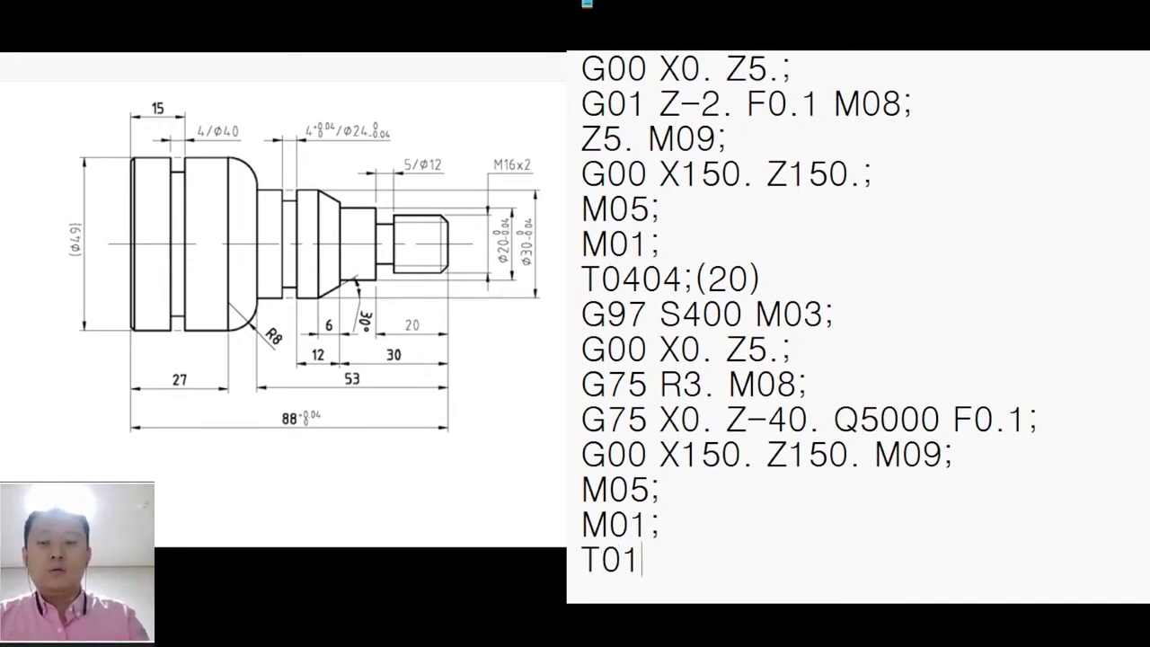
{"action": "type", "text": "01"}
{"action": "type", "text": ";"}
{"action": "key", "text": "Return"}
{"action": "type", "text": "G"}
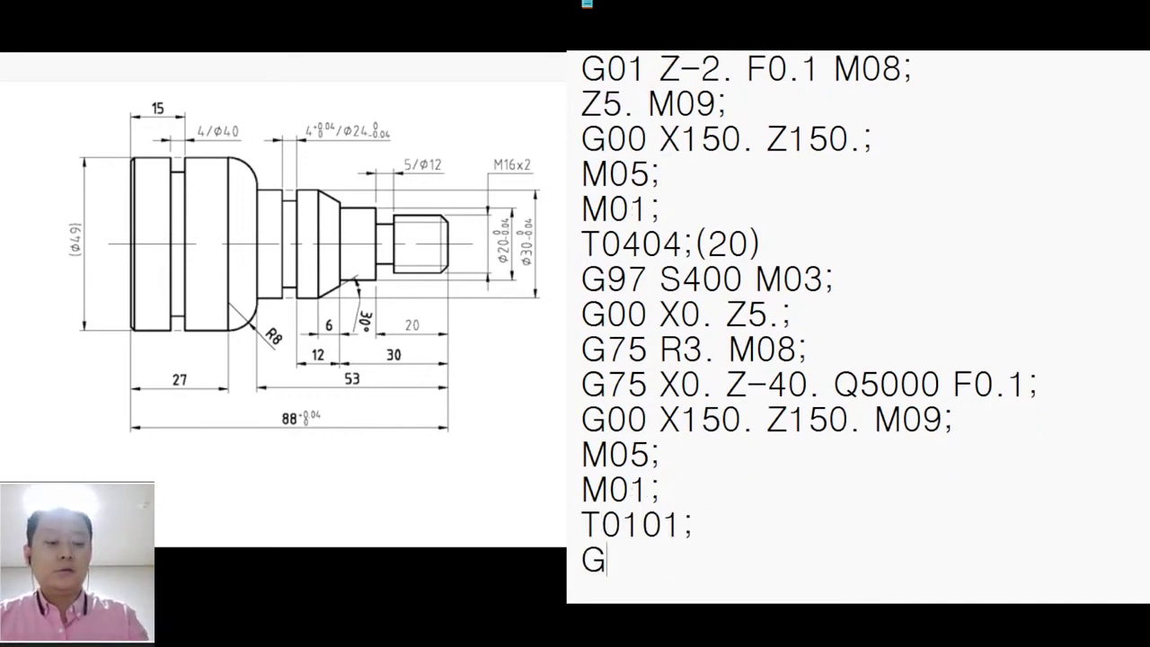
{"action": "type", "text": "96 S120"}
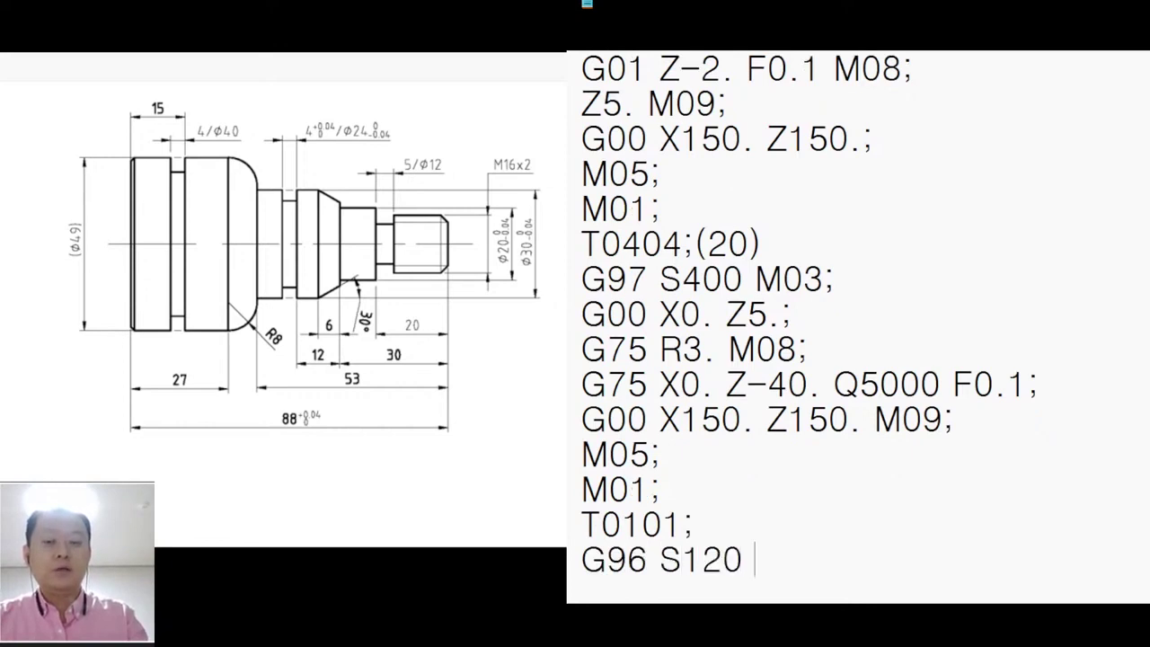
{"action": "type", "text": " M03;"}
{"action": "key", "text": "Return"}
Add the approach line G42 G00 X54. Z0.1
{"action": "type", "text": "G"}
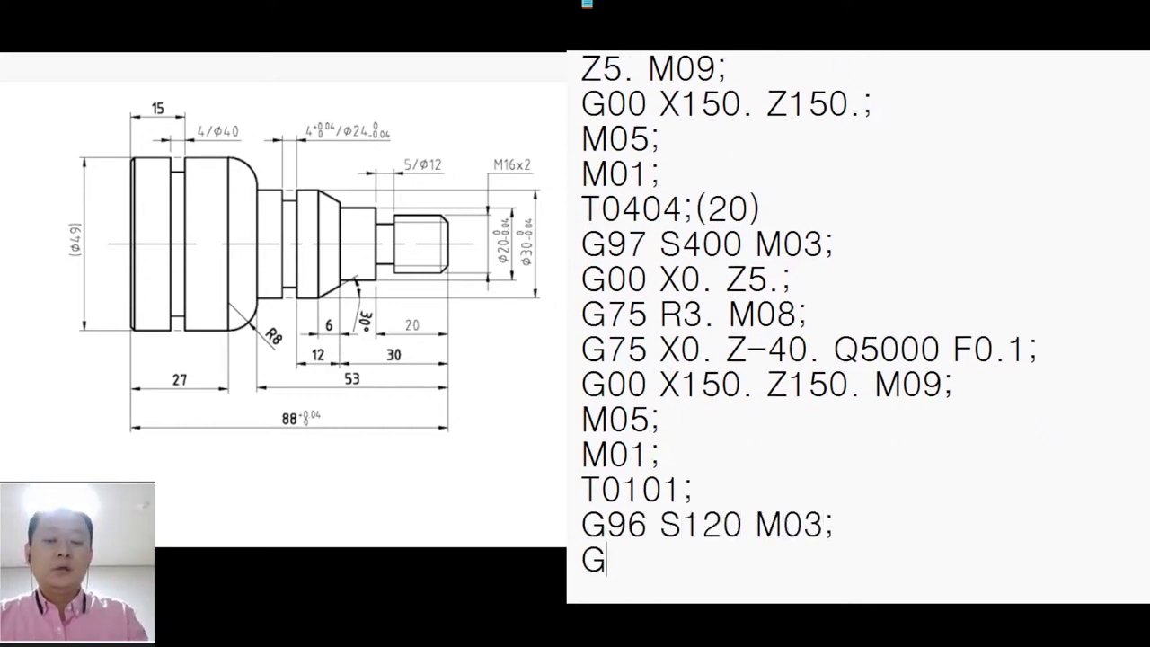
{"action": "type", "text": "00 X"}
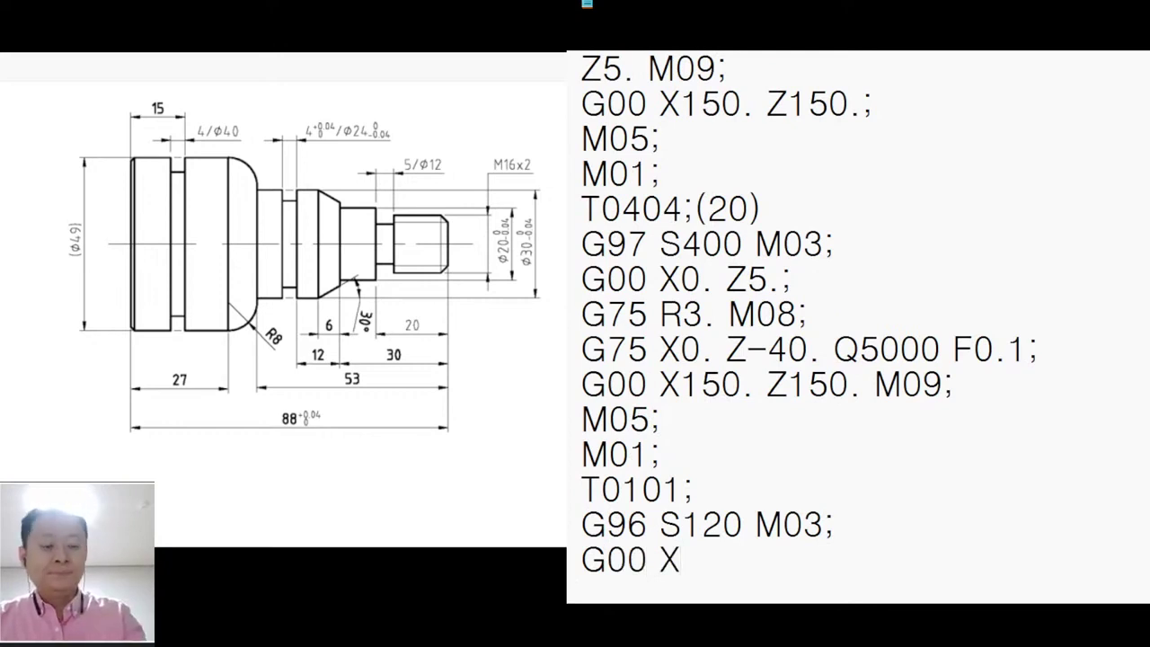
{"action": "type", "text": "54"}
{"action": "key", "text": "BackSpace"}
{"action": "key", "text": "BackSpace"}
{"action": "key", "text": "BackSpace"}
{"action": "key", "text": "BackSpace"}
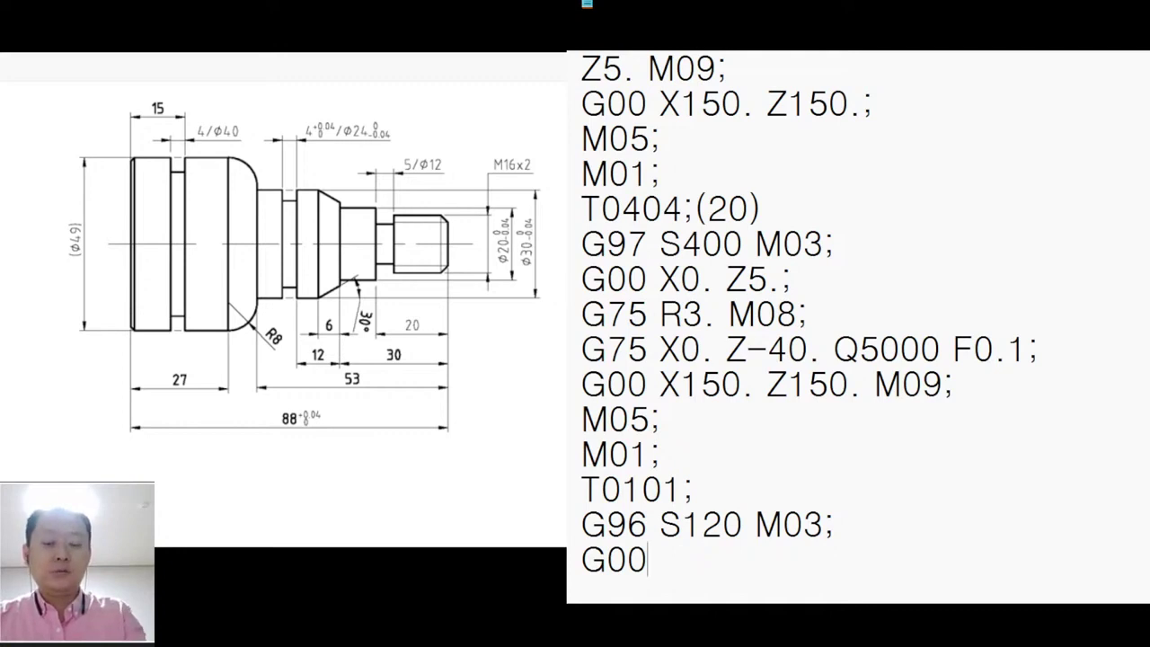
{"action": "key", "text": "Left"}
{"action": "key", "text": "Left"}
{"action": "key", "text": "Left"}
{"action": "type", "text": "G42"}
{"action": "key", "text": "Right"}
{"action": "key", "text": "Right"}
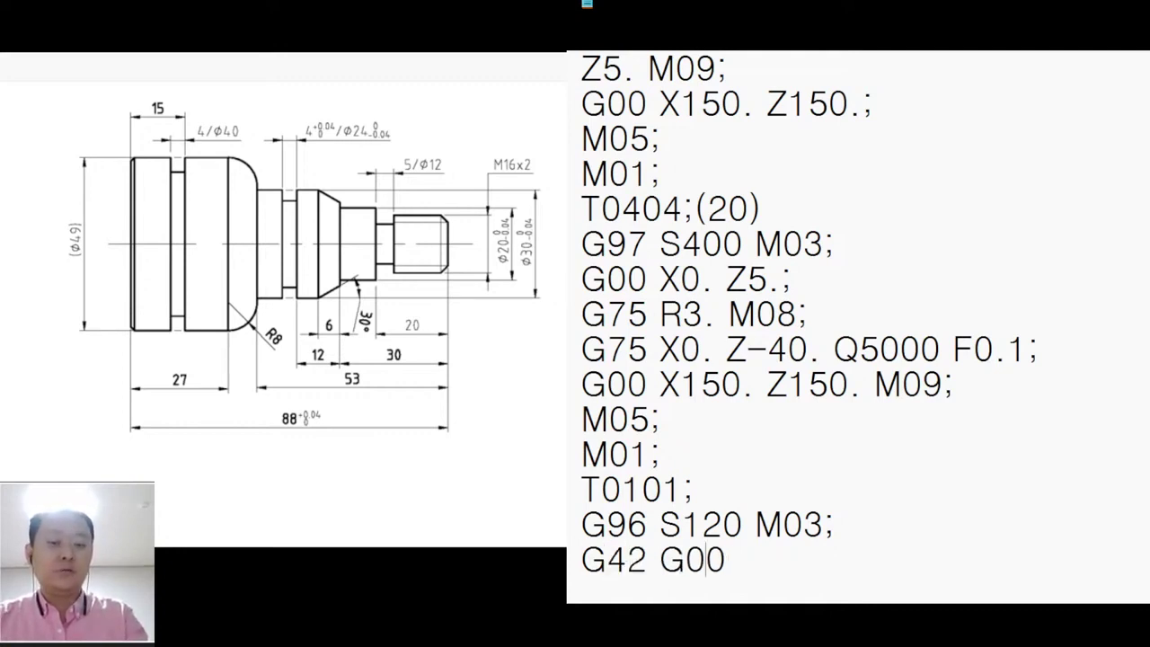
{"action": "key", "text": "Right"}
{"action": "type", "text": "X54. "}
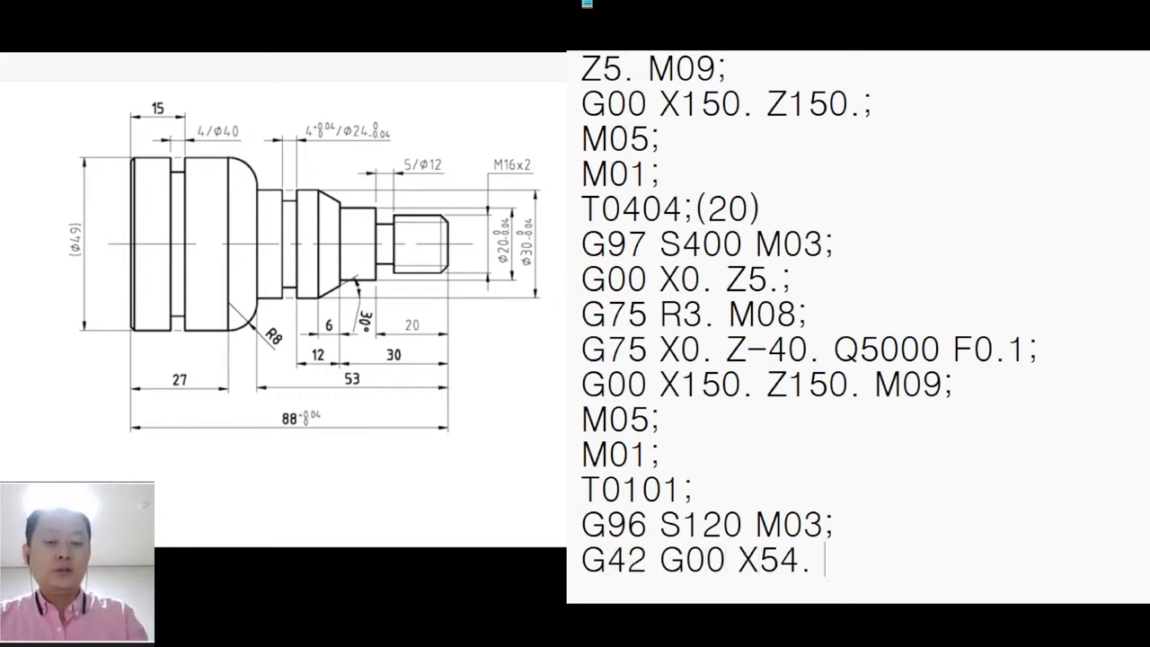
{"action": "type", "text": "Z0.1"}
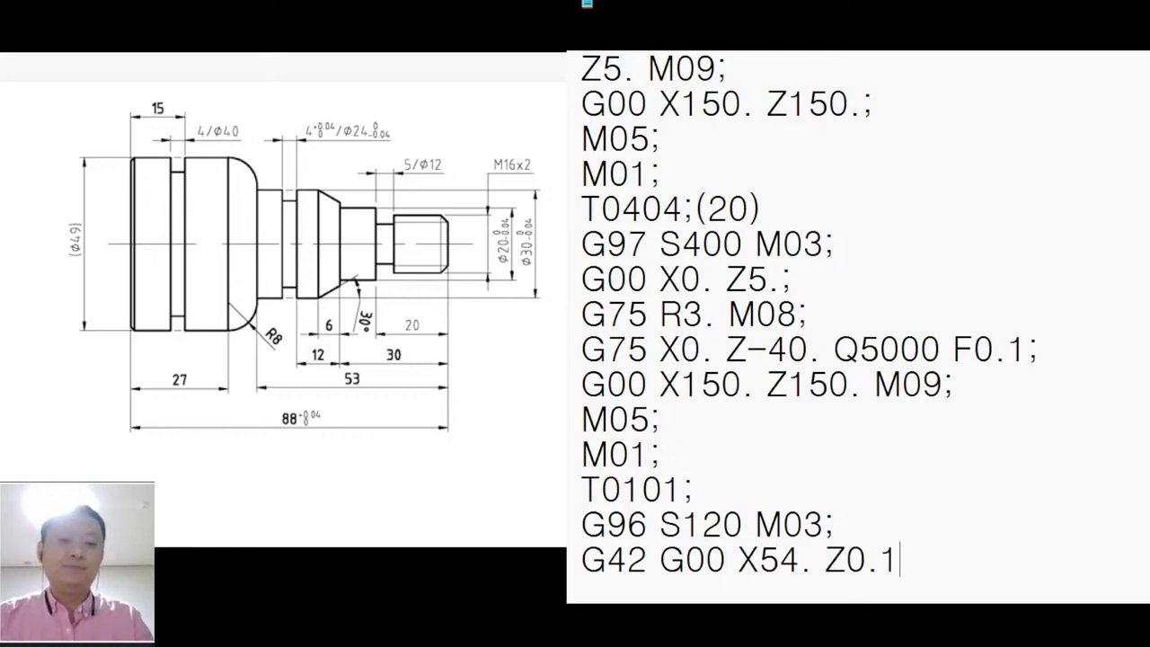
Change the tool call to T0303 and correct Z0.1 to Z0
{"action": "key", "text": "Up"}
{"action": "key", "text": "Up"}
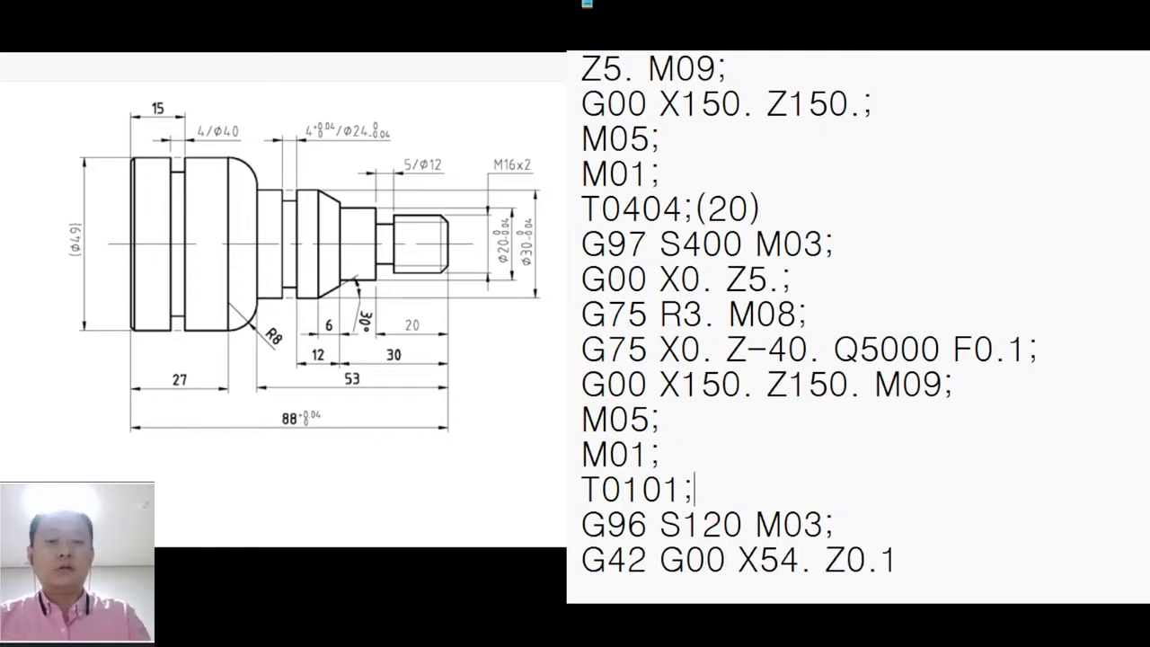
{"action": "key", "text": "Left"}
{"action": "key", "text": "Left"}
{"action": "key", "text": "Left"}
{"action": "key", "text": "Left"}
{"action": "key", "text": "Left"}
{"action": "key", "text": "Right"}
{"action": "key", "text": "Right"}
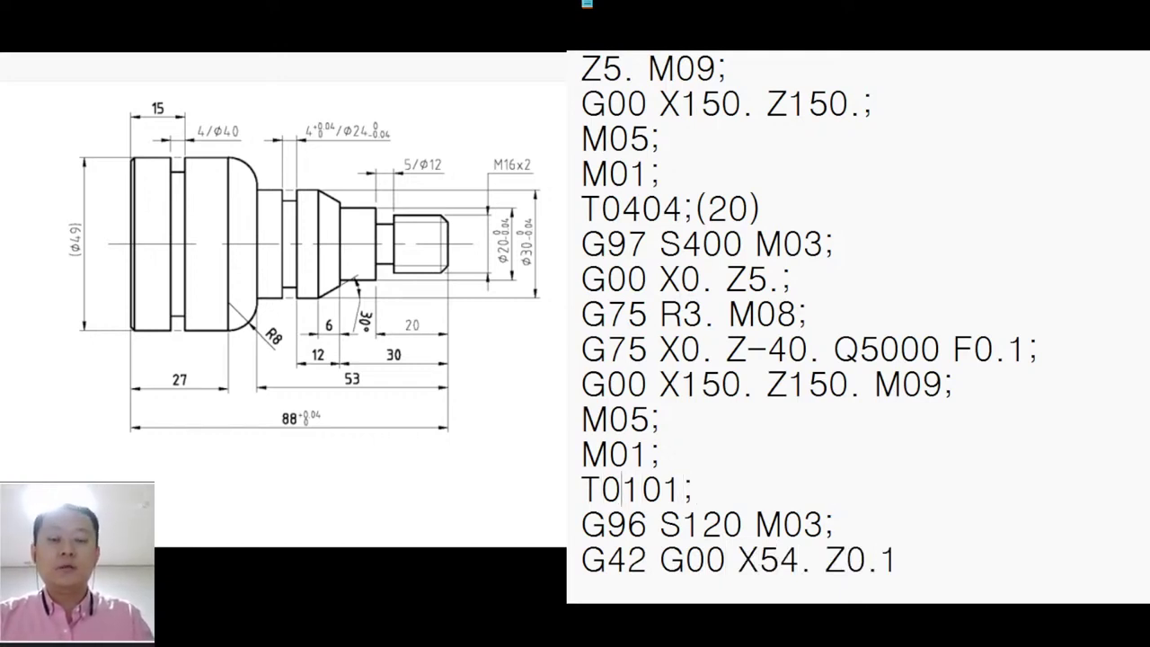
{"action": "key", "text": "BackSpace"}
{"action": "type", "text": "3"}
{"action": "key", "text": "Right"}
{"action": "key", "text": "Right"}
{"action": "key", "text": "BackSpace"}
{"action": "type", "text": "3"}
{"action": "key", "text": "Down"}
{"action": "key", "text": "Down"}
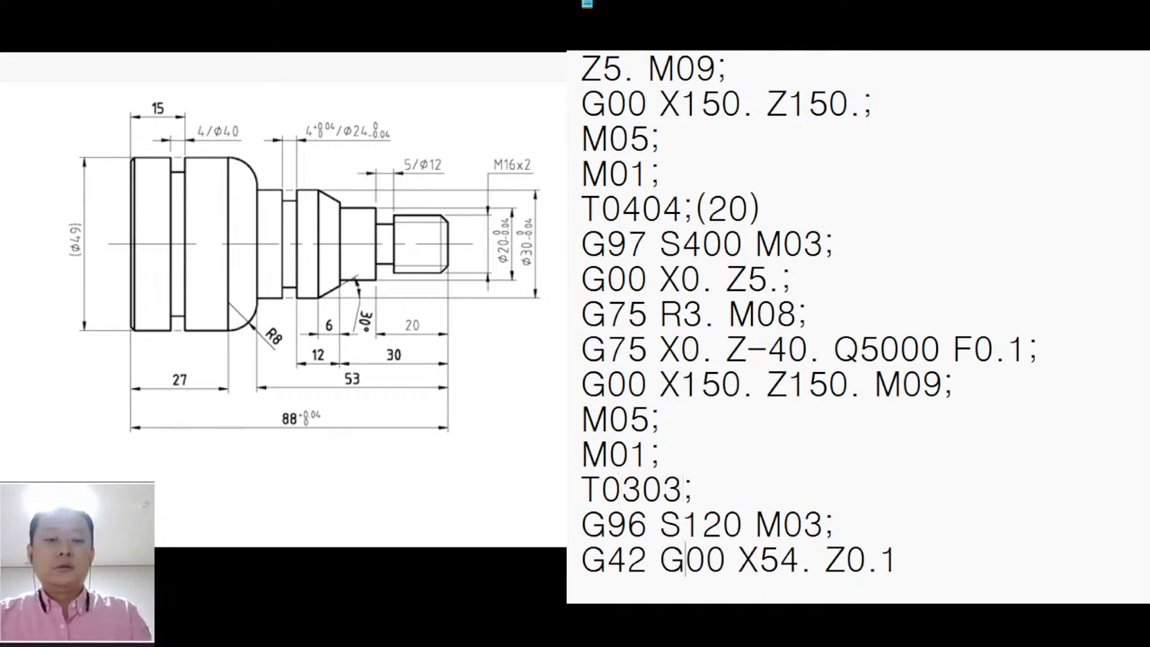
{"action": "key", "text": "Right"}
{"action": "key", "text": "Right"}
{"action": "key", "text": "Right"}
{"action": "key", "text": "Right"}
{"action": "key", "text": "Right"}
{"action": "key", "text": "Right"}
{"action": "key", "text": "Right"}
{"action": "key", "text": "Right"}
{"action": "key", "text": "Right"}
{"action": "key", "text": "Right"}
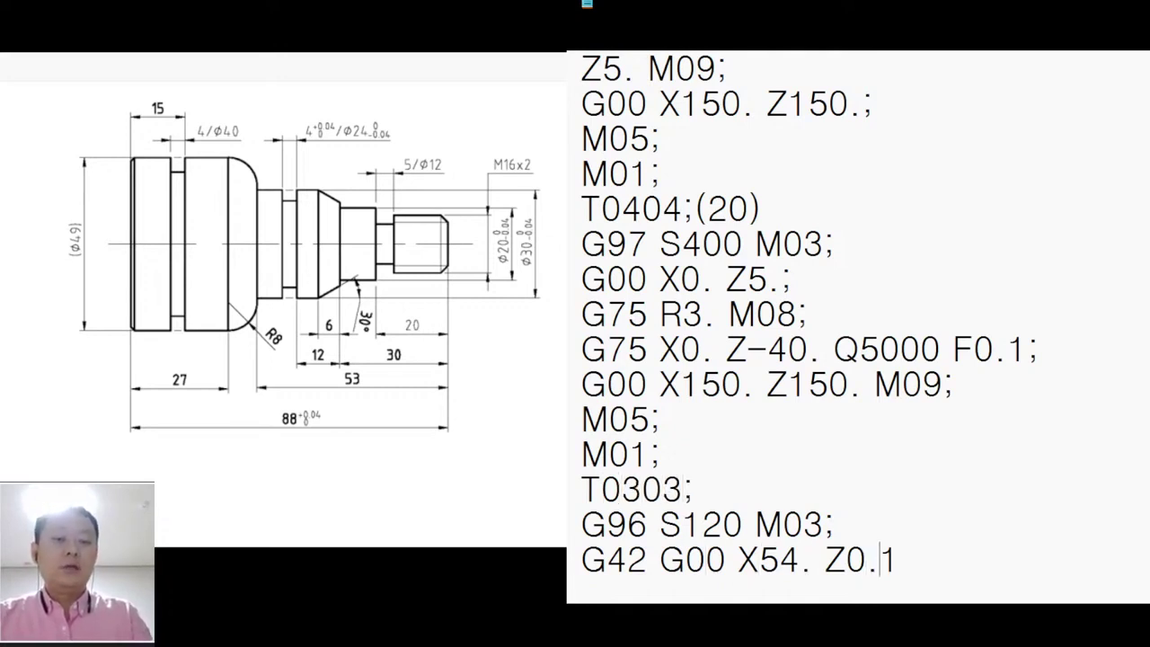
{"action": "key", "text": "Right"}
{"action": "key", "text": "BackSpace"}
Close the approach line and add the facing move G01 X-2. F0.1 M08; then Z2.;
{"action": "type", "text": ";"}
{"action": "key", "text": "Return"}
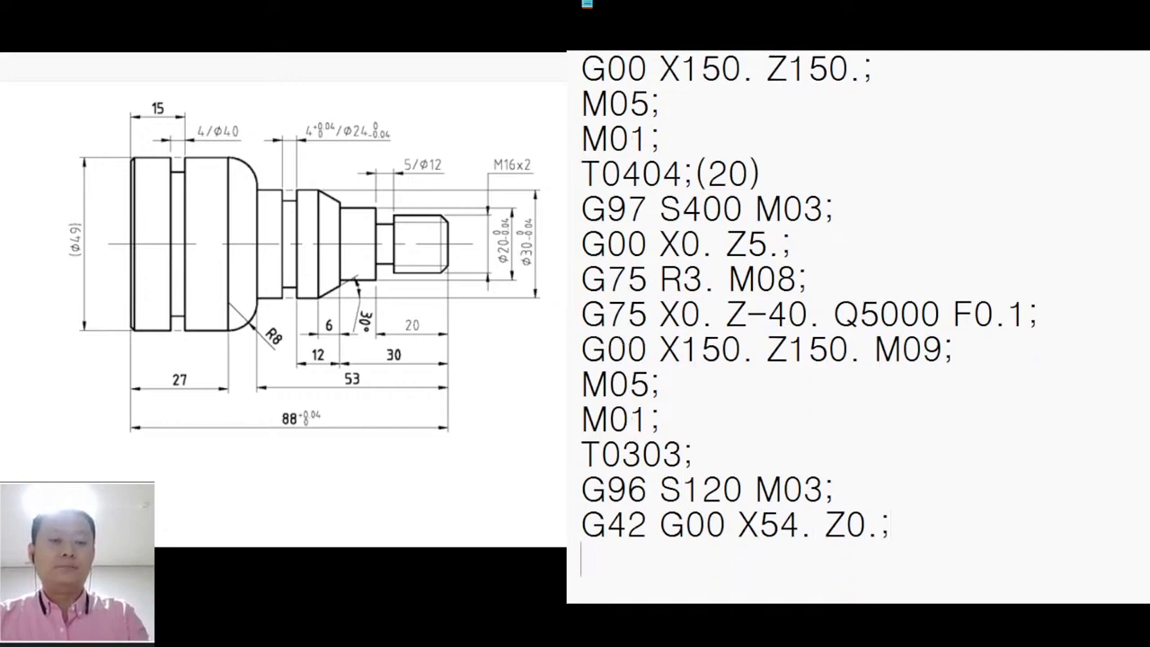
{"action": "type", "text": "G01 X"}
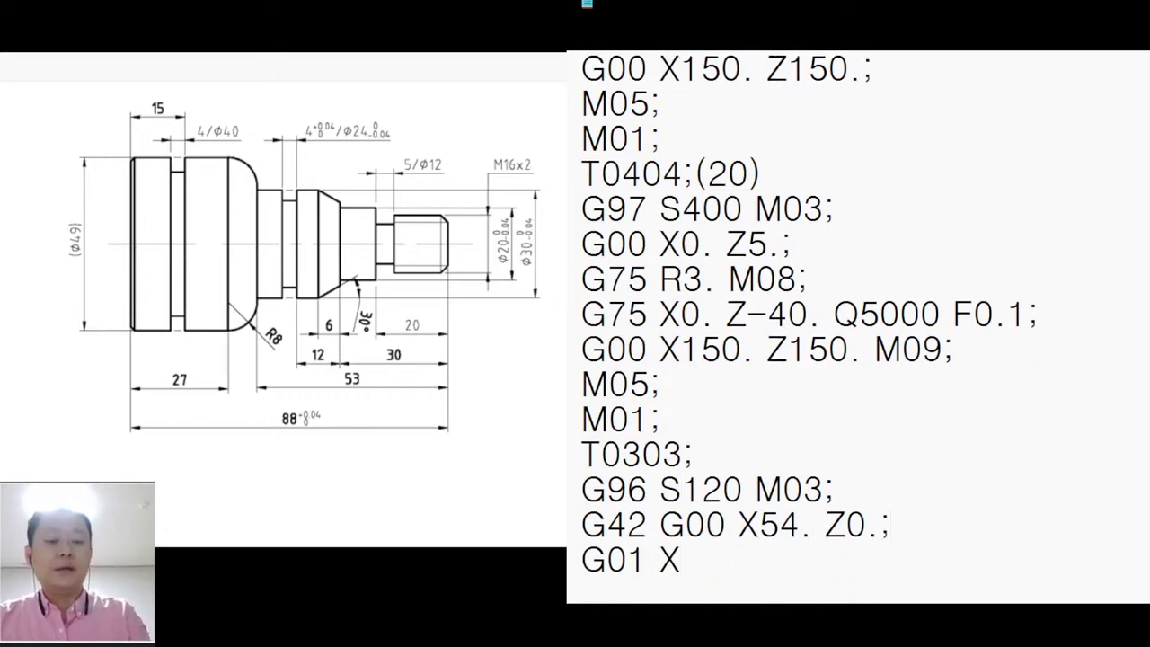
{"action": "type", "text": "-2. F0.1;"}
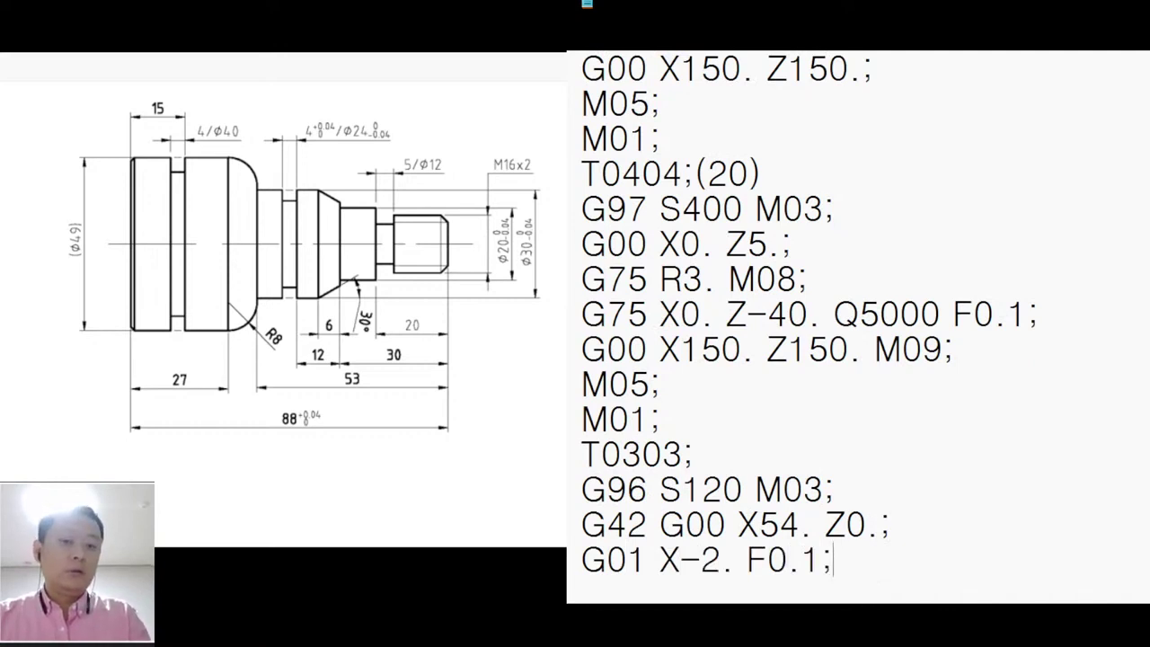
{"action": "key", "text": "Left"}
{"action": "type", "text": "M08"}
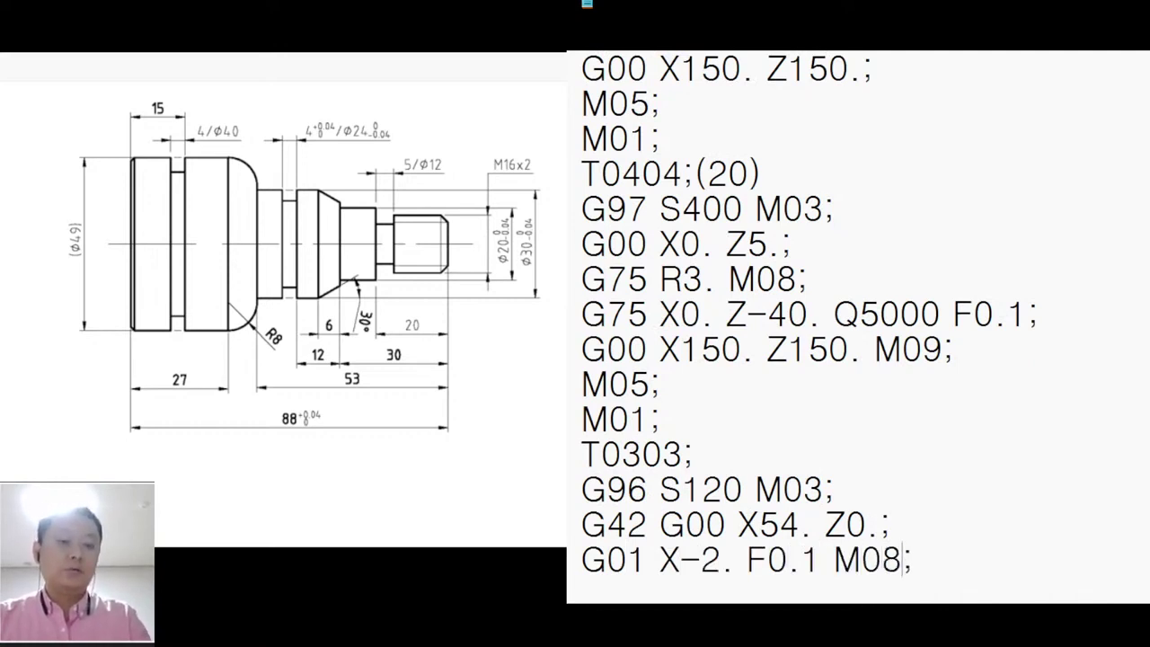
{"action": "key", "text": "End"}
{"action": "key", "text": "Return"}
{"action": "type", "text": "Z"}
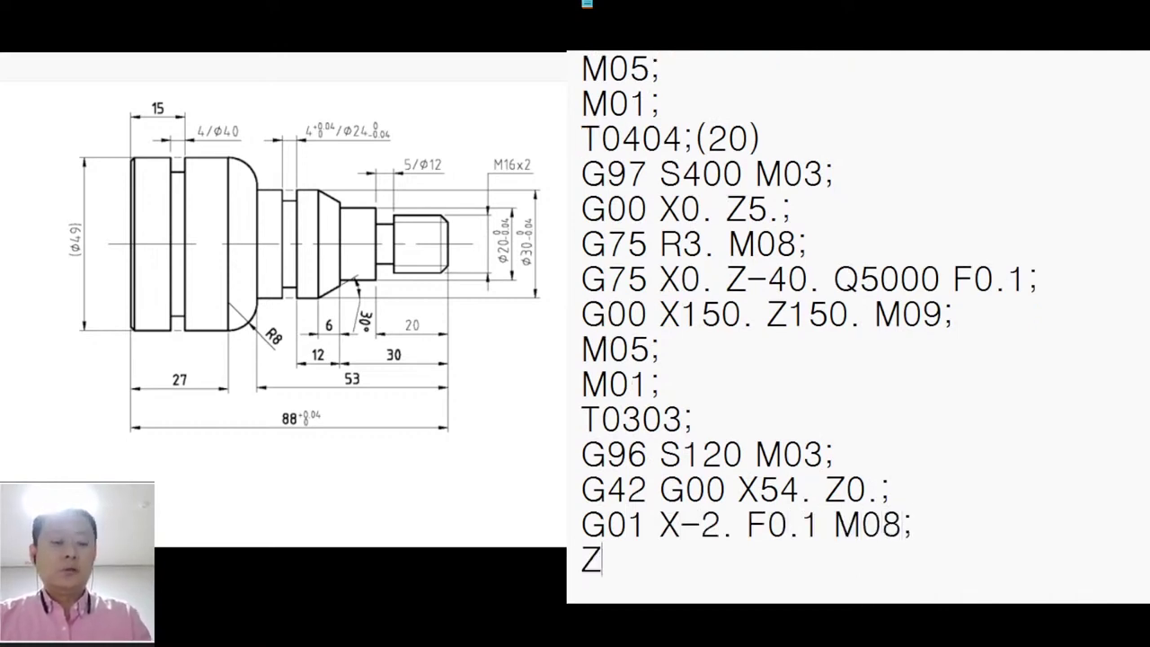
{"action": "type", "text": "2.;"}
{"action": "key", "text": "Return"}
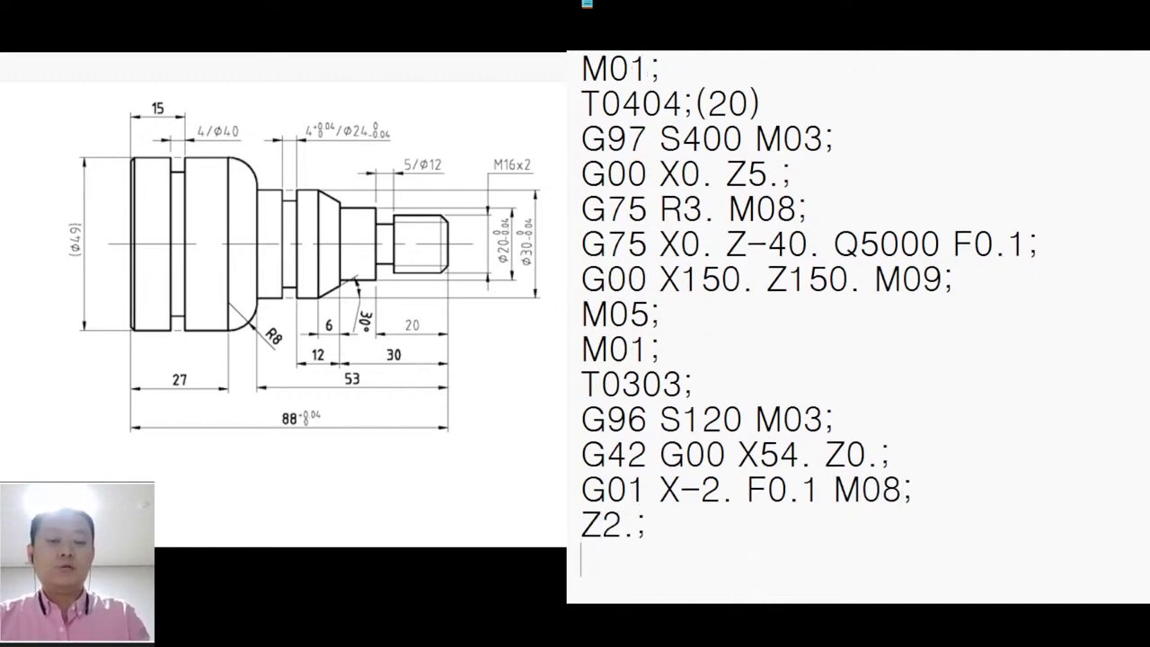
Add the moves G00 X43.;, G01 X49. Z-1.;, Z-40.; and X54.;
{"action": "type", "text": "G00"}
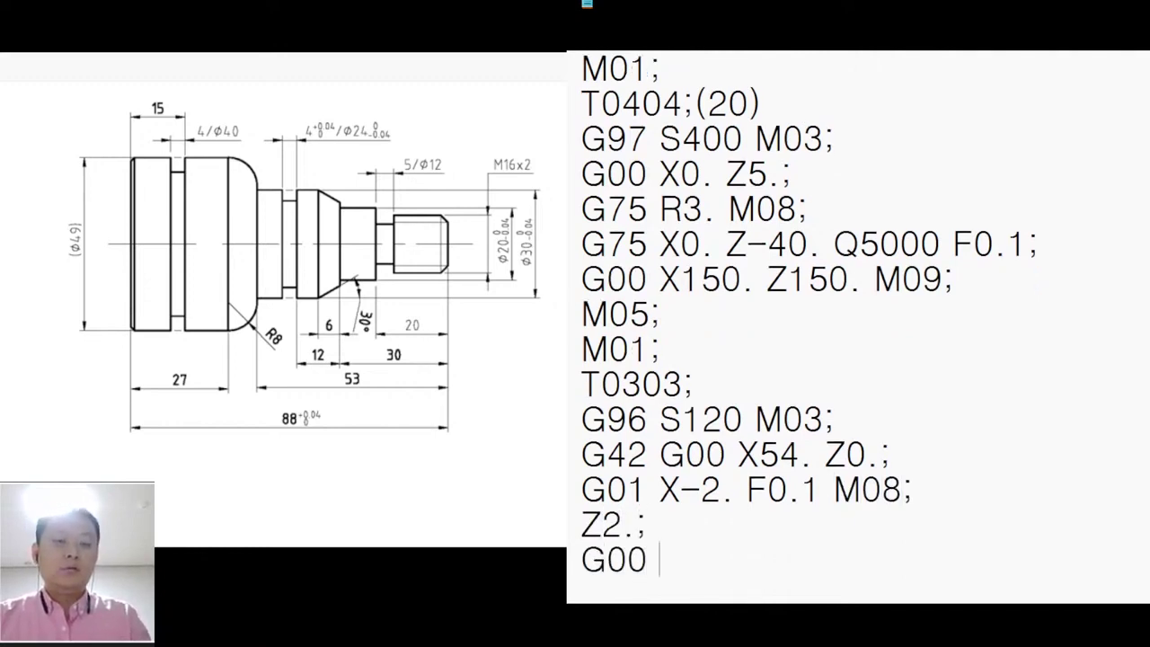
{"action": "type", "text": " X"}
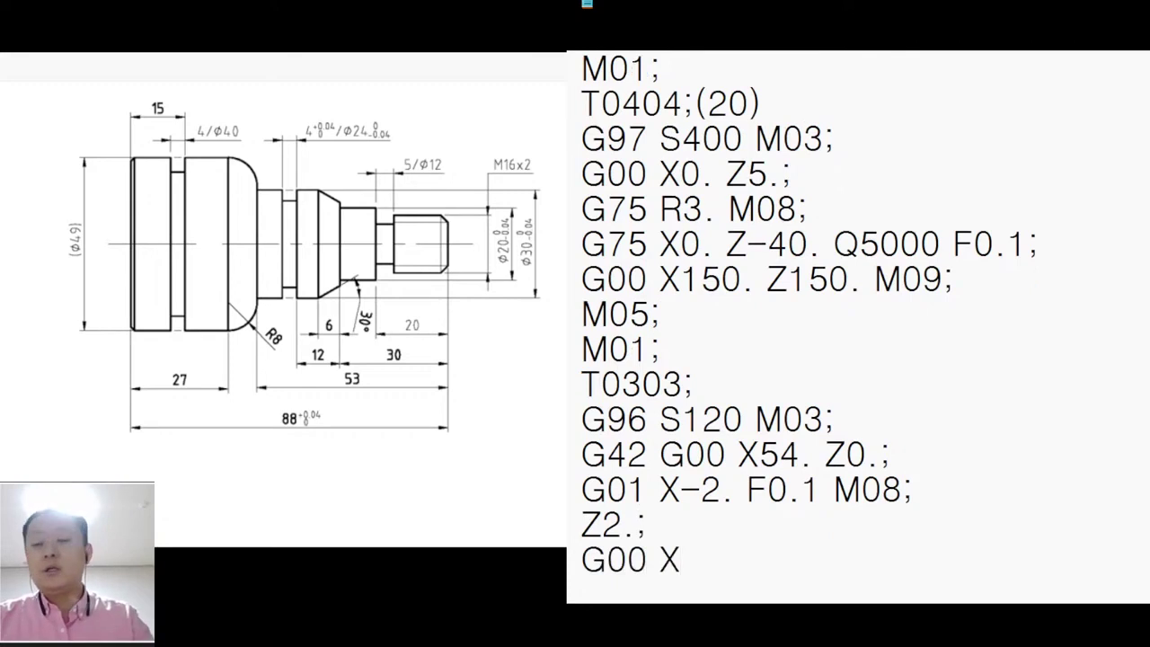
{"action": "scroll", "coordinate": [64, 384], "scroll_direction": "down", "scroll_amount": 3}
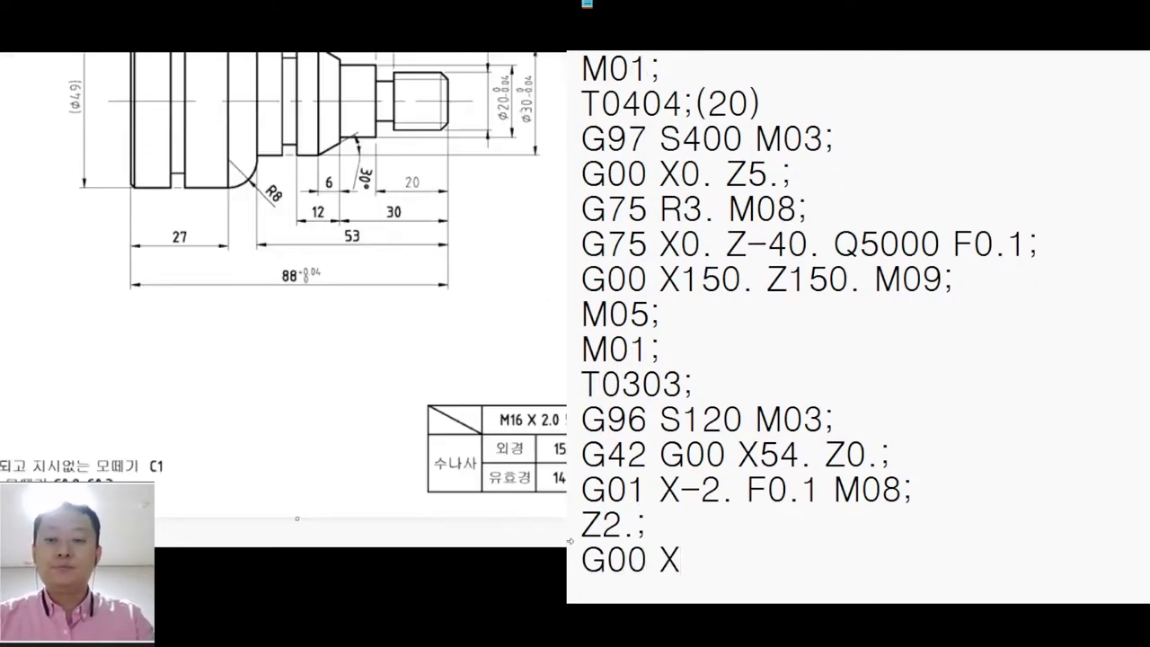
{"action": "scroll", "coordinate": [297, 296], "scroll_direction": "up", "scroll_amount": 3}
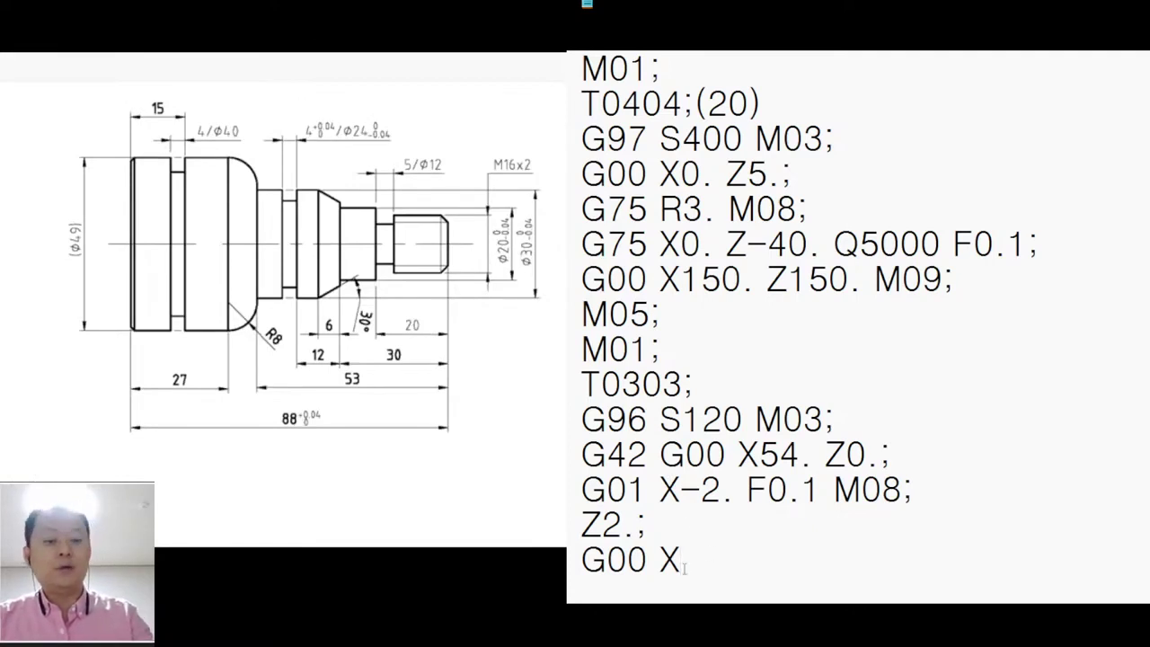
{"action": "type", "text": "43.;"}
{"action": "key", "text": "Return"}
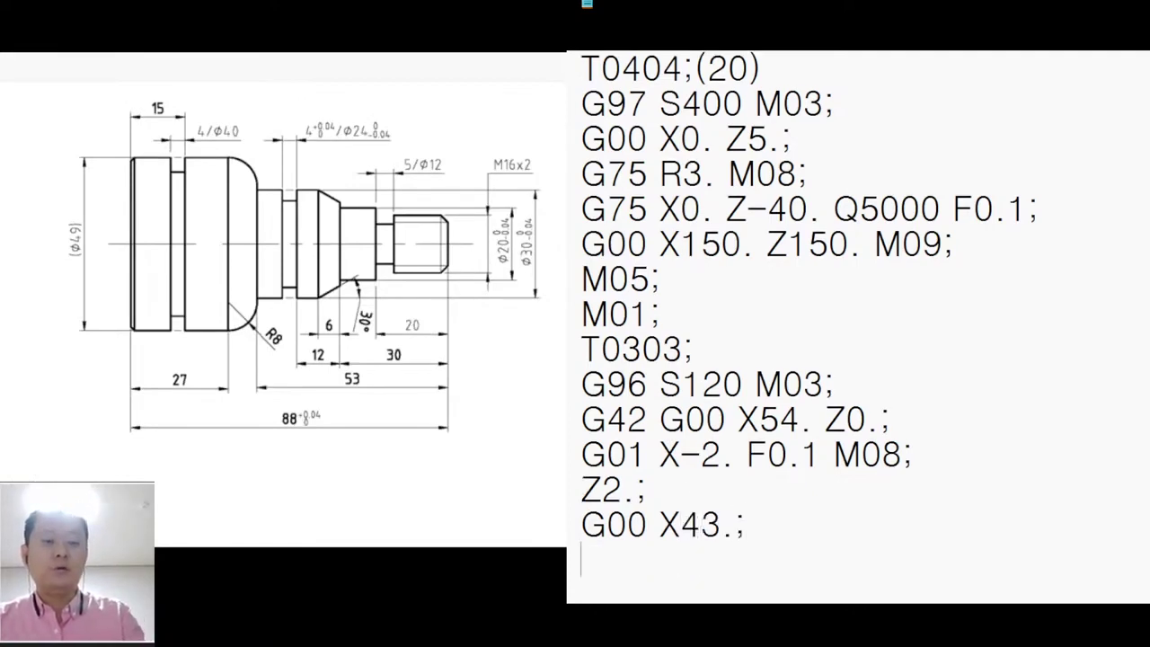
{"action": "type", "text": "X"}
{"action": "key", "text": "BackSpace"}
{"action": "type", "text": "G01"}
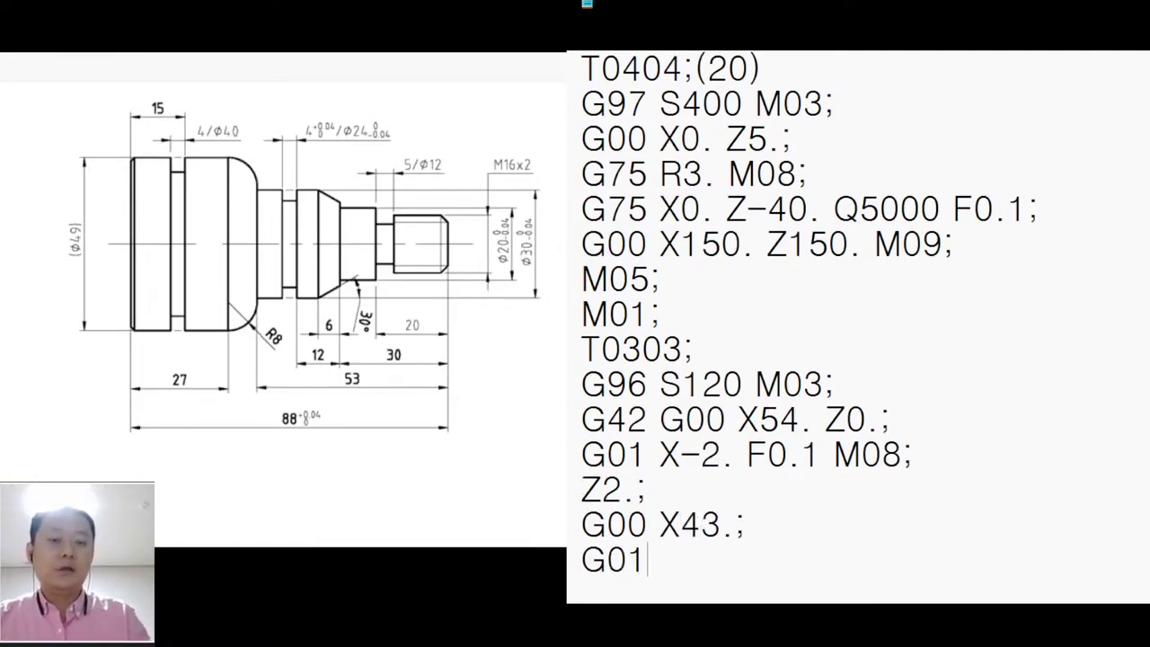
{"action": "type", "text": " X49. Z"}
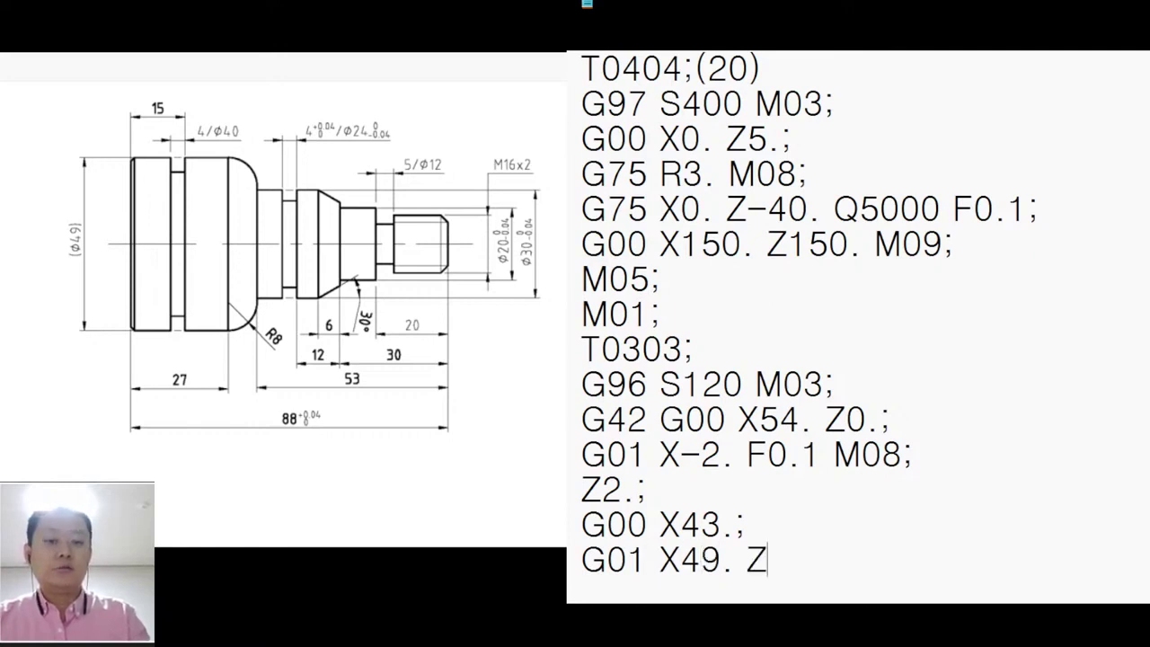
{"action": "type", "text": "-1.;"}
{"action": "key", "text": "Return"}
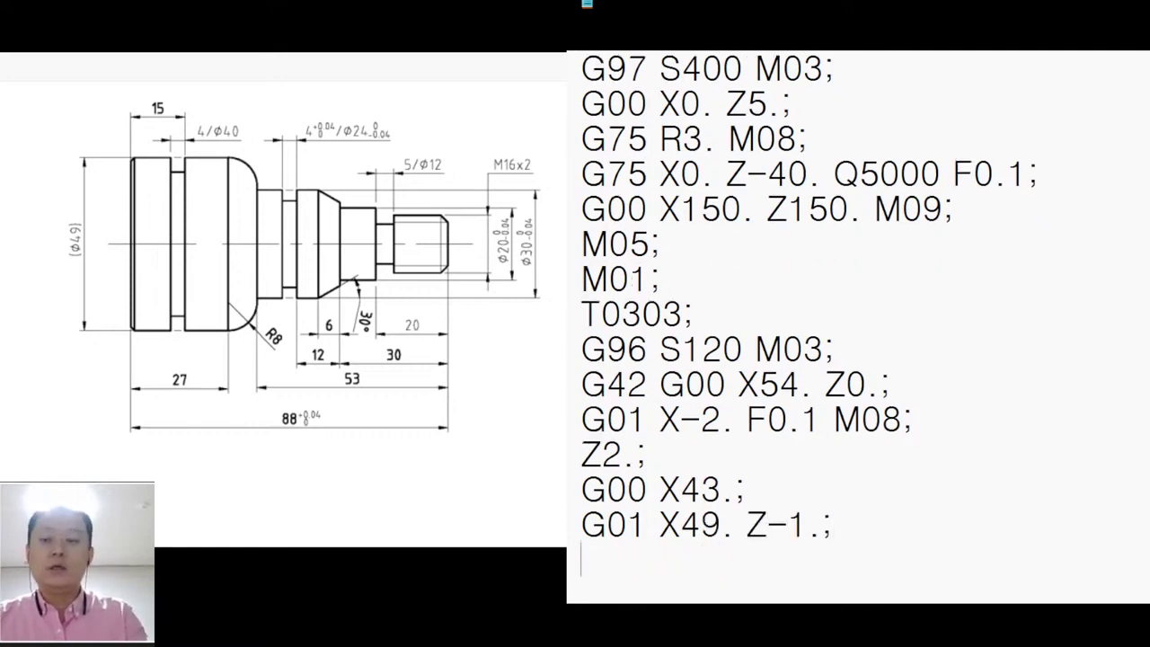
{"action": "type", "text": "Z-"}
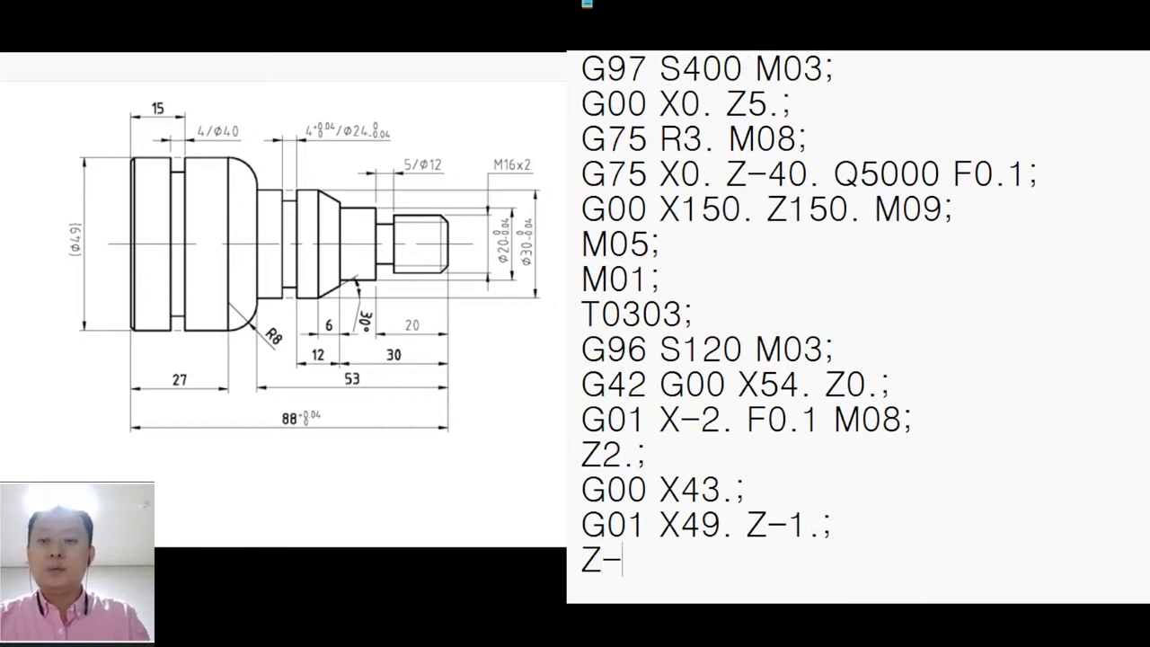
{"action": "type", "text": "40.;"}
{"action": "key", "text": "Return"}
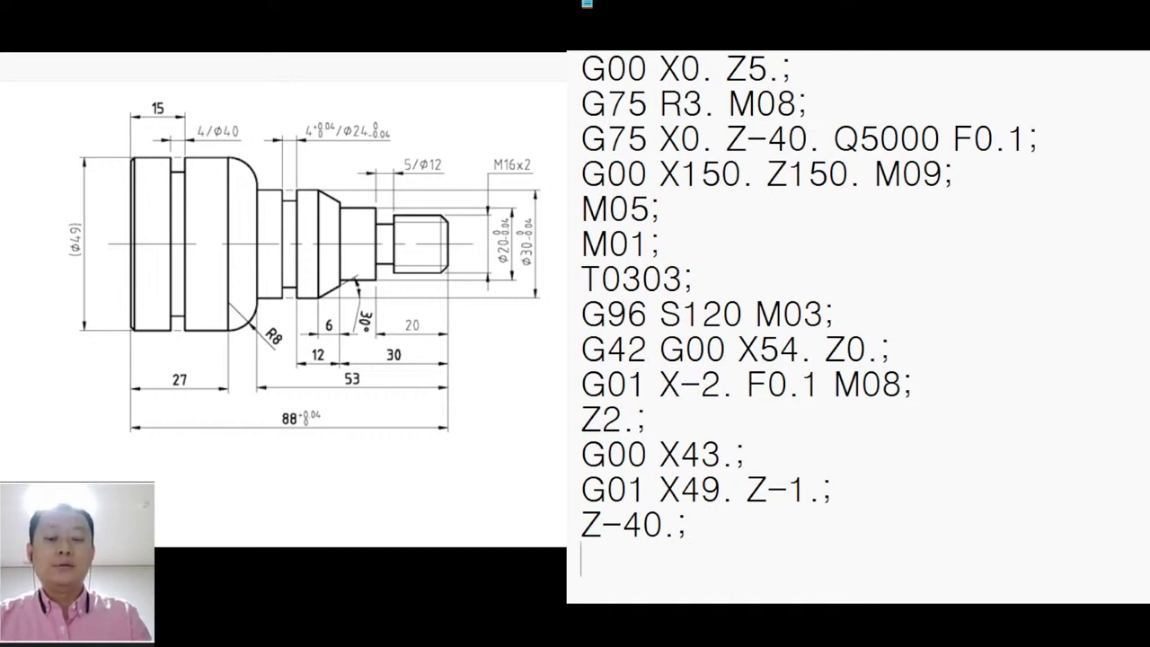
{"action": "type", "text": "X54"}
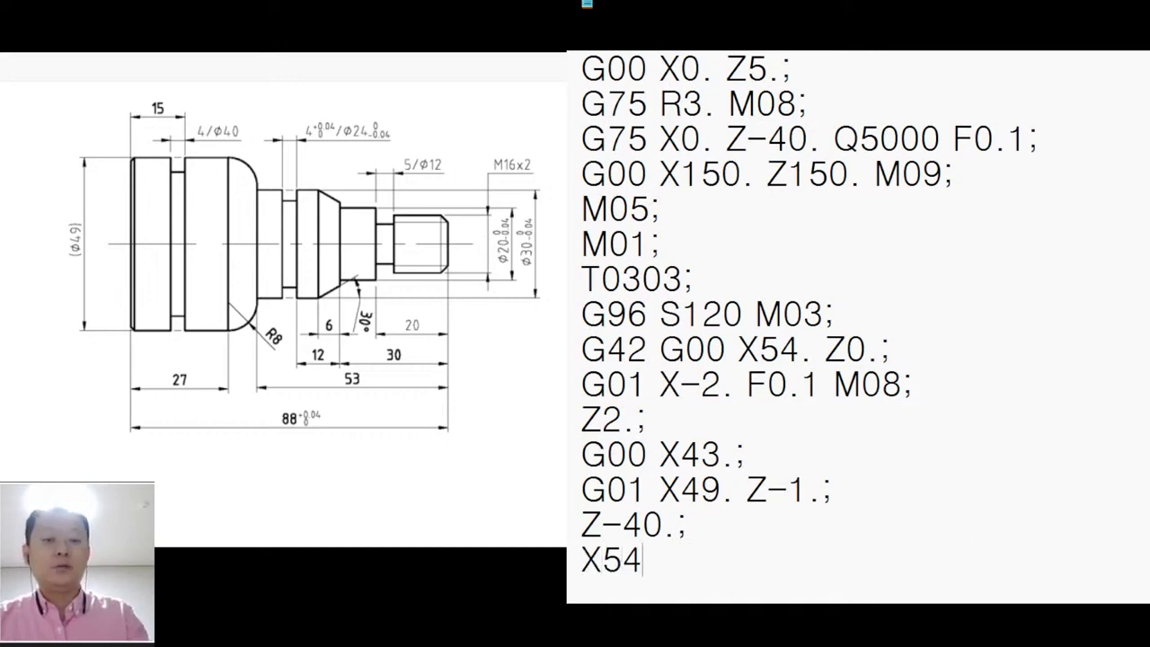
{"action": "type", "text": ".;"}
{"action": "key", "text": "Return"}
Add the retract G40 G00 X150. Z150. M09; followed by M05; and M01;
{"action": "type", "text": "G40"}
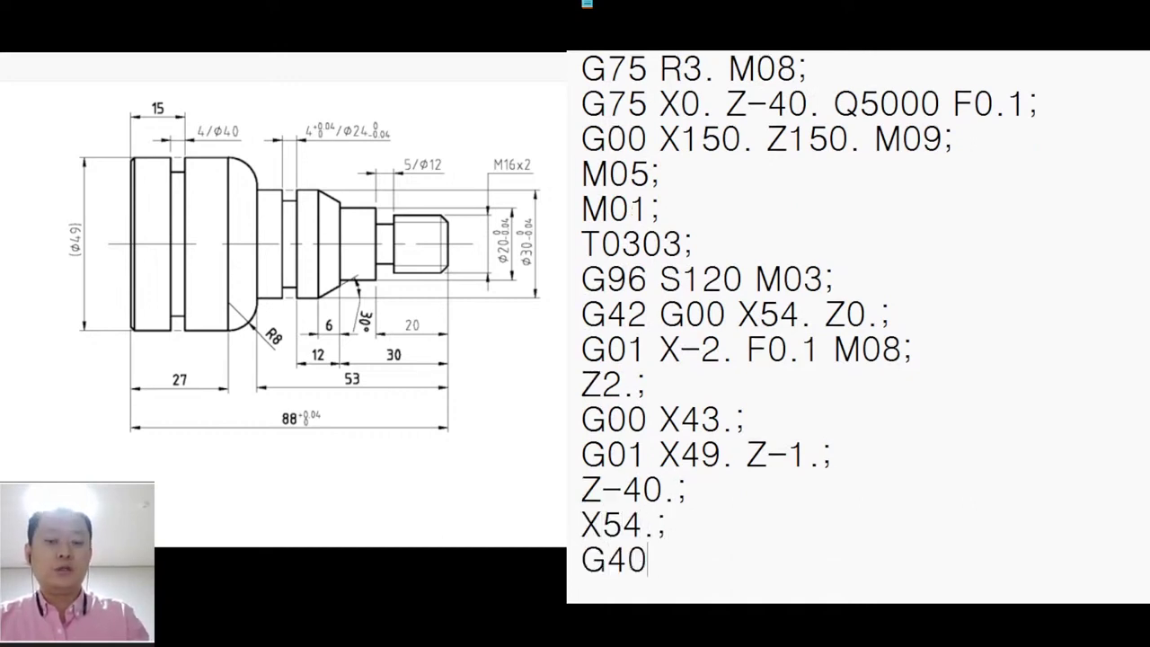
{"action": "type", "text": " G00 X050."}
{"action": "key", "text": "BackSpace"}
{"action": "key", "text": "BackSpace"}
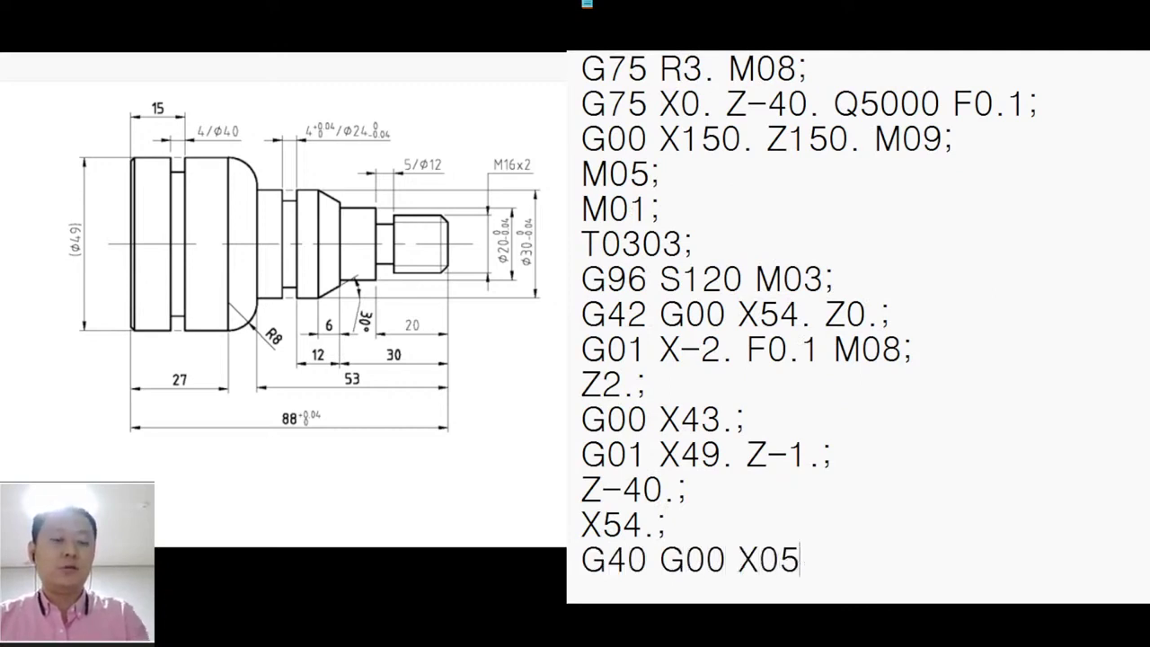
{"action": "key", "text": "BackSpace"}
{"action": "key", "text": "BackSpace"}
{"action": "type", "text": "15."}
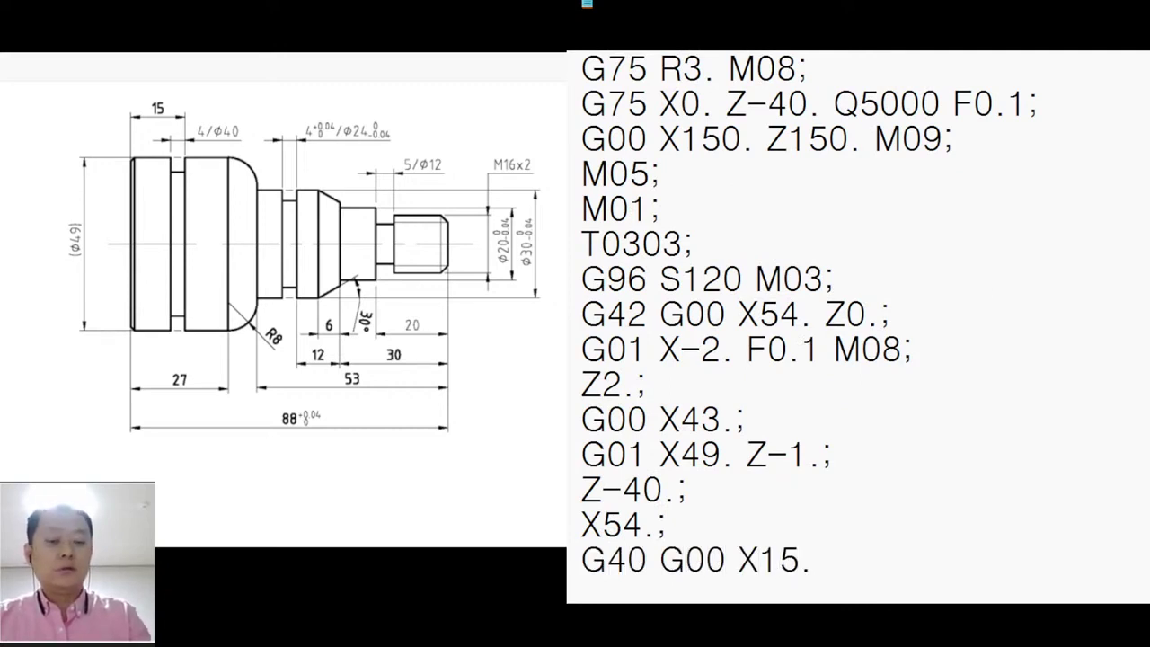
{"action": "key", "text": "BackSpace"}
{"action": "type", "text": "0. Z150. "}
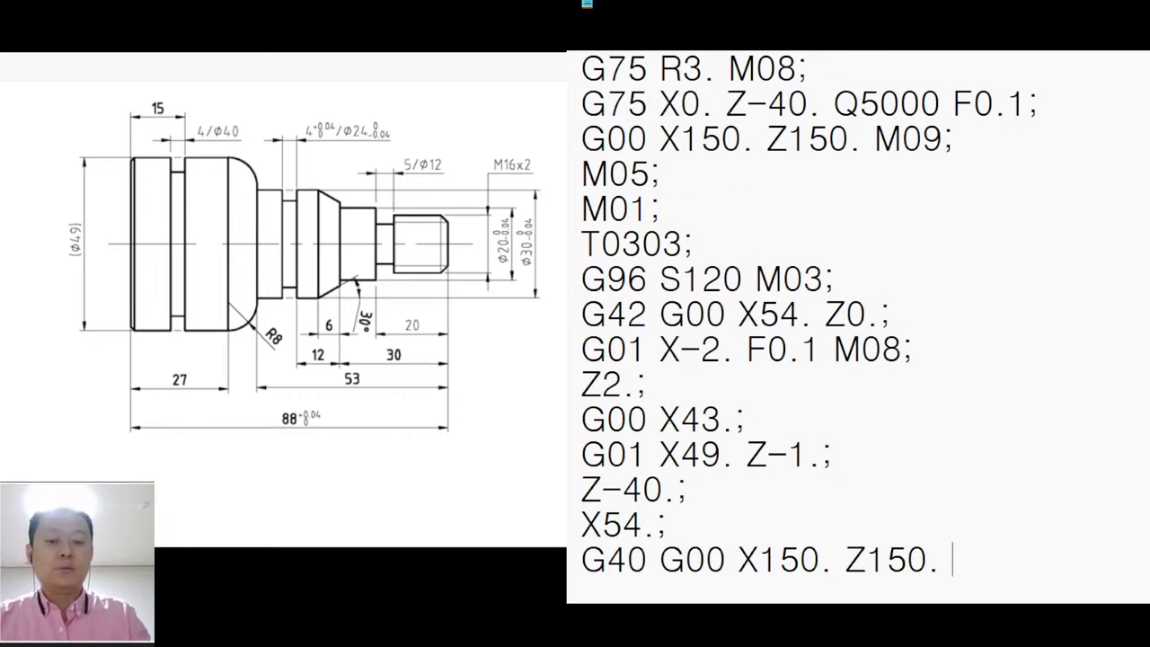
{"action": "type", "text": "M09;"}
{"action": "key", "text": "Return"}
{"action": "type", "text": "M05;"}
{"action": "key", "text": "Return"}
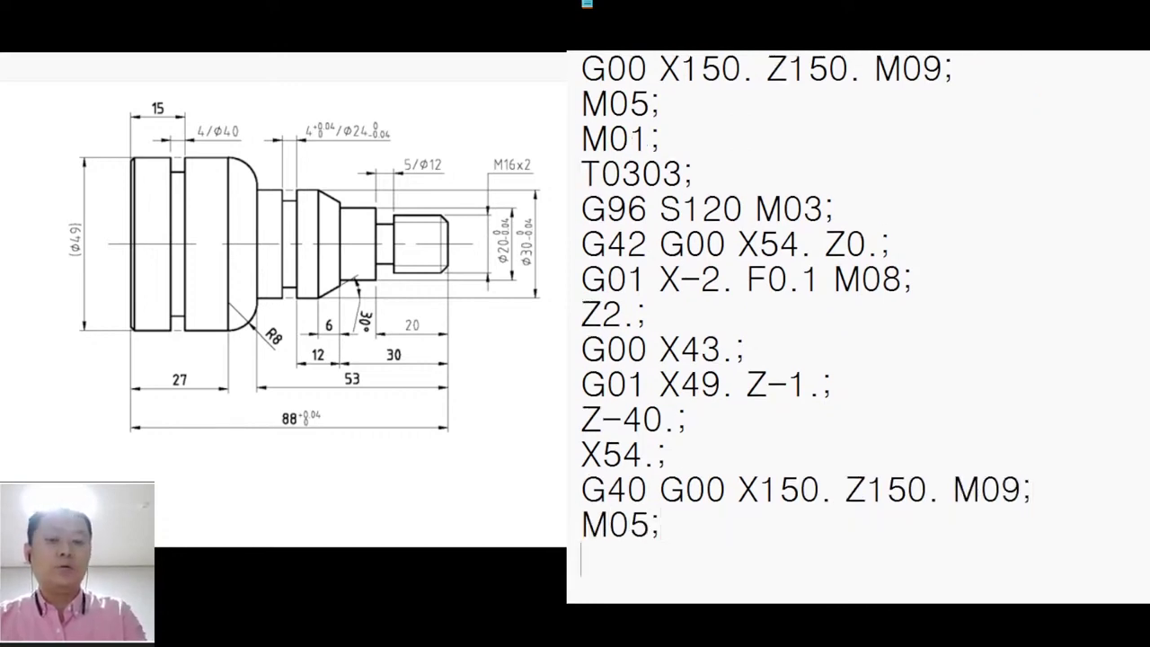
{"action": "type", "text": "M01;"}
{"action": "key", "text": "Return"}
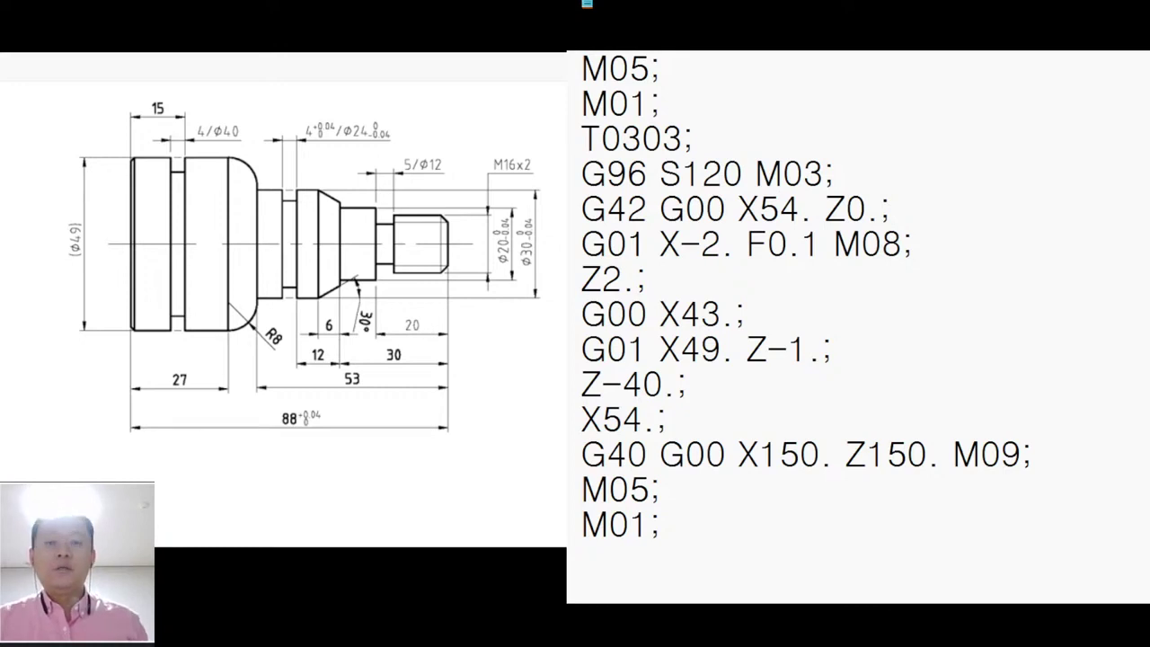
Start the grooving block with T0505;, G50 S800; and G96 S80 M03;
{"action": "left_click", "coordinate": [661, 489]}
{"action": "left_click", "coordinate": [661, 524]}
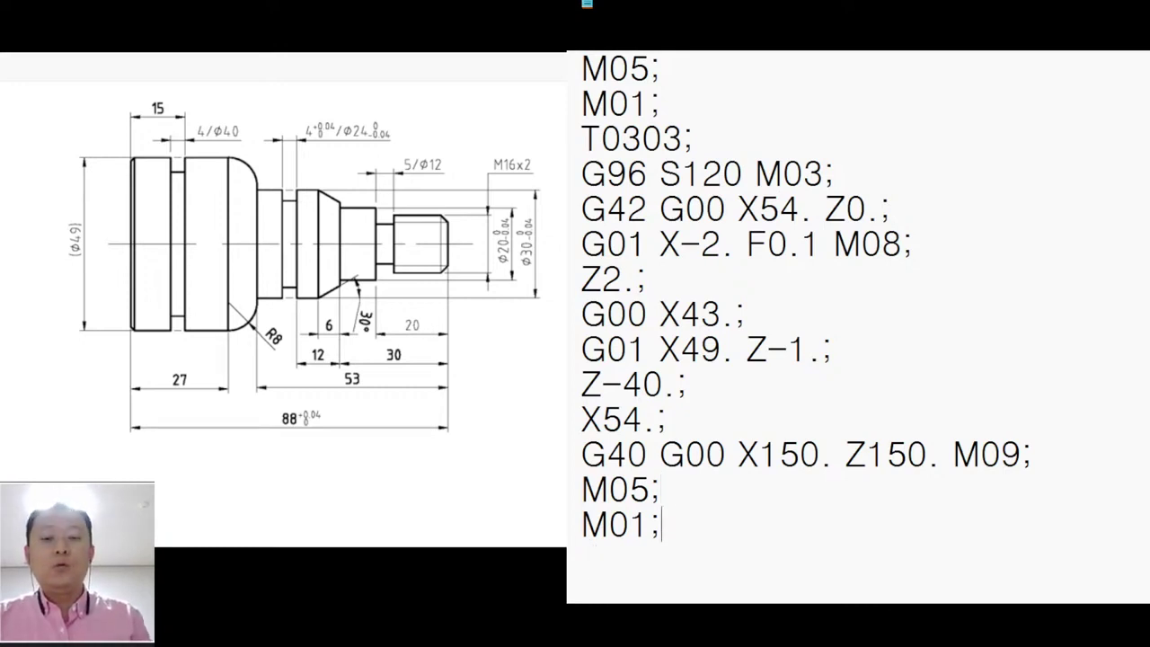
{"action": "left_click", "coordinate": [593, 559]}
{"action": "type", "text": "T050"}
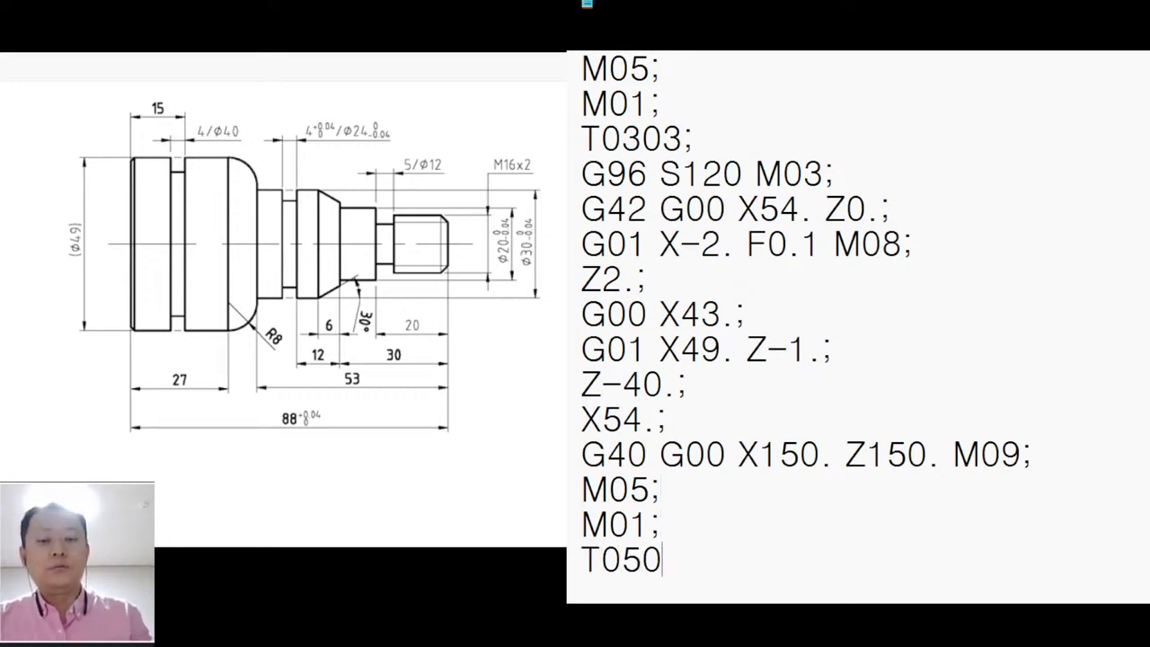
{"action": "type", "text": "5;"}
{"action": "key", "text": "Return"}
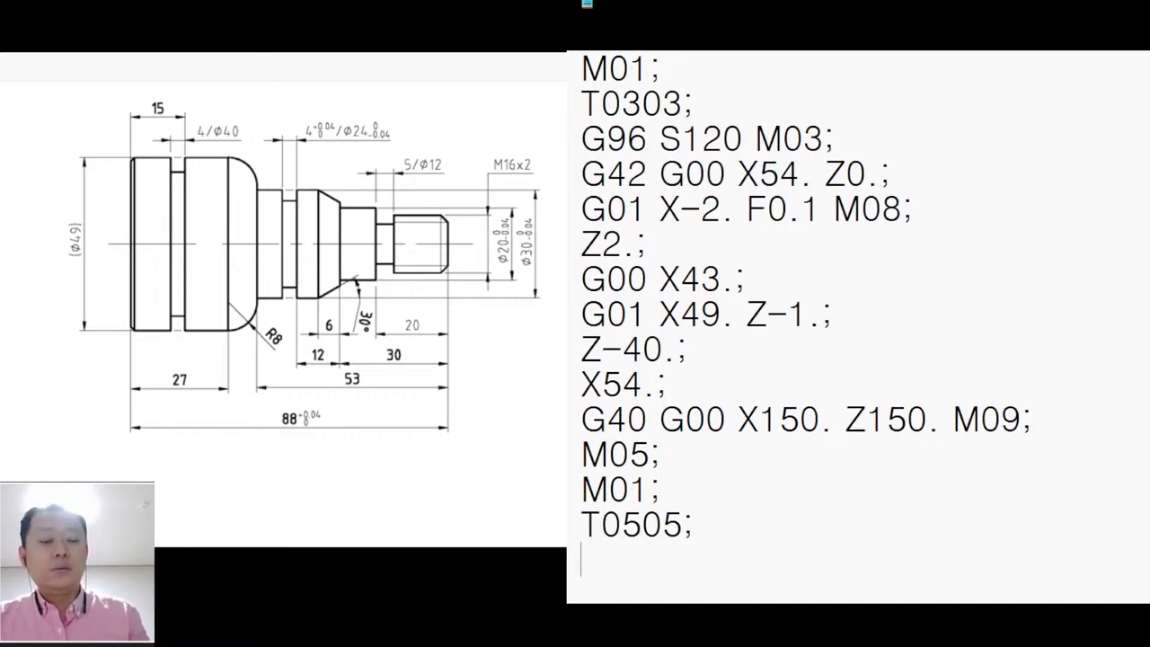
{"action": "type", "text": "G50 S800;"}
{"action": "key", "text": "Return"}
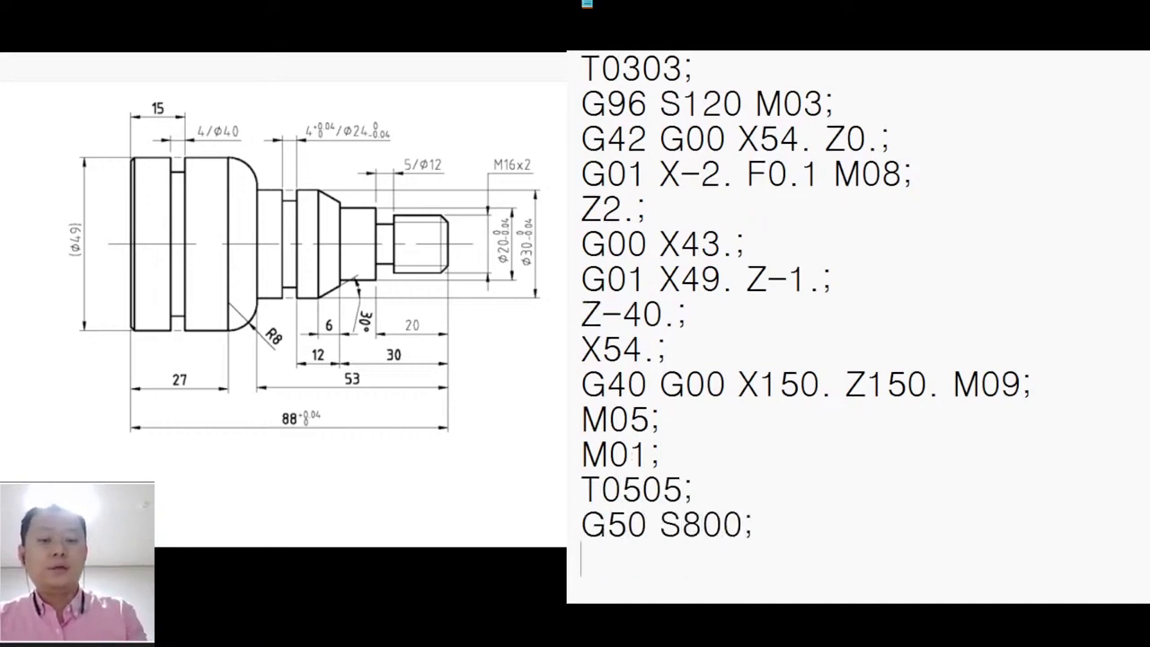
{"action": "type", "text": "G96 S80 M03"}
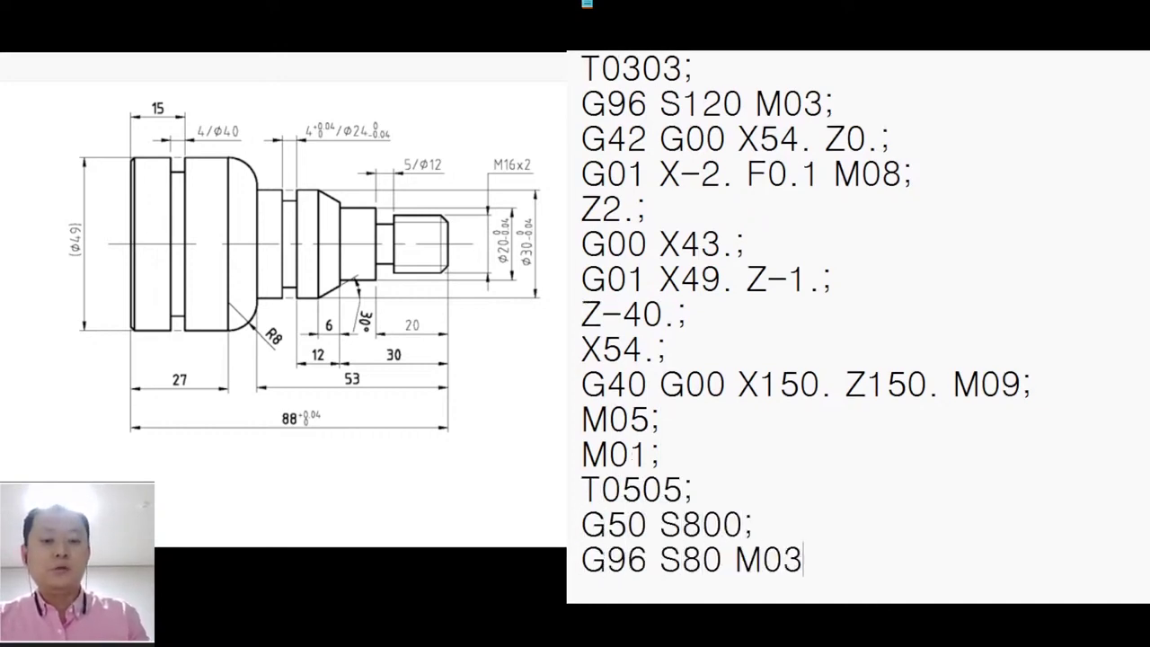
{"action": "type", "text": ";"}
{"action": "key", "text": "Return"}
Add the grooving approach line G00 X54. Z-15.;
{"action": "type", "text": "G00"}
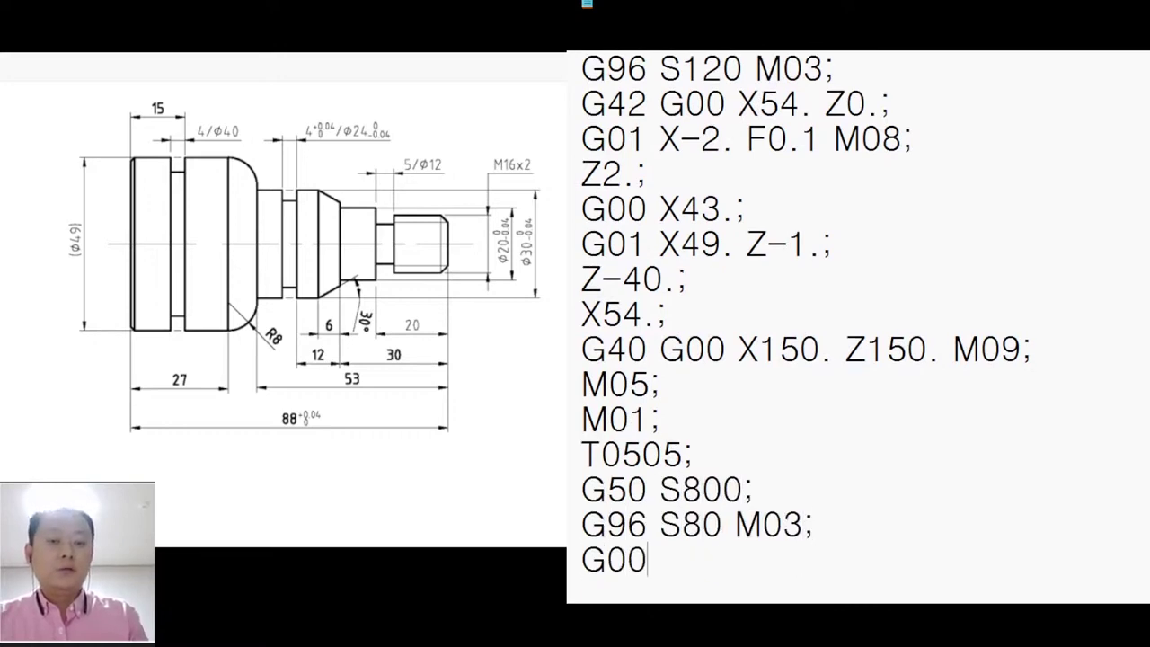
{"action": "type", "text": " X15."}
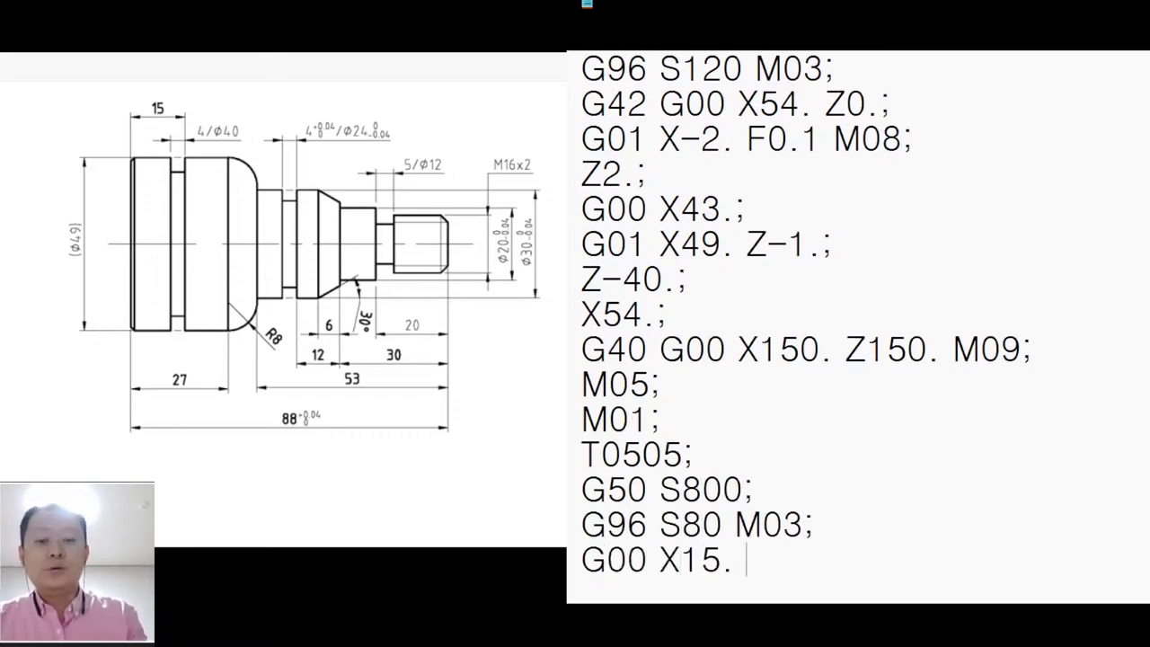
{"action": "type", "text": " Z"}
{"action": "key", "text": "Left"}
{"action": "key", "text": "Left"}
{"action": "key", "text": "BackSpace"}
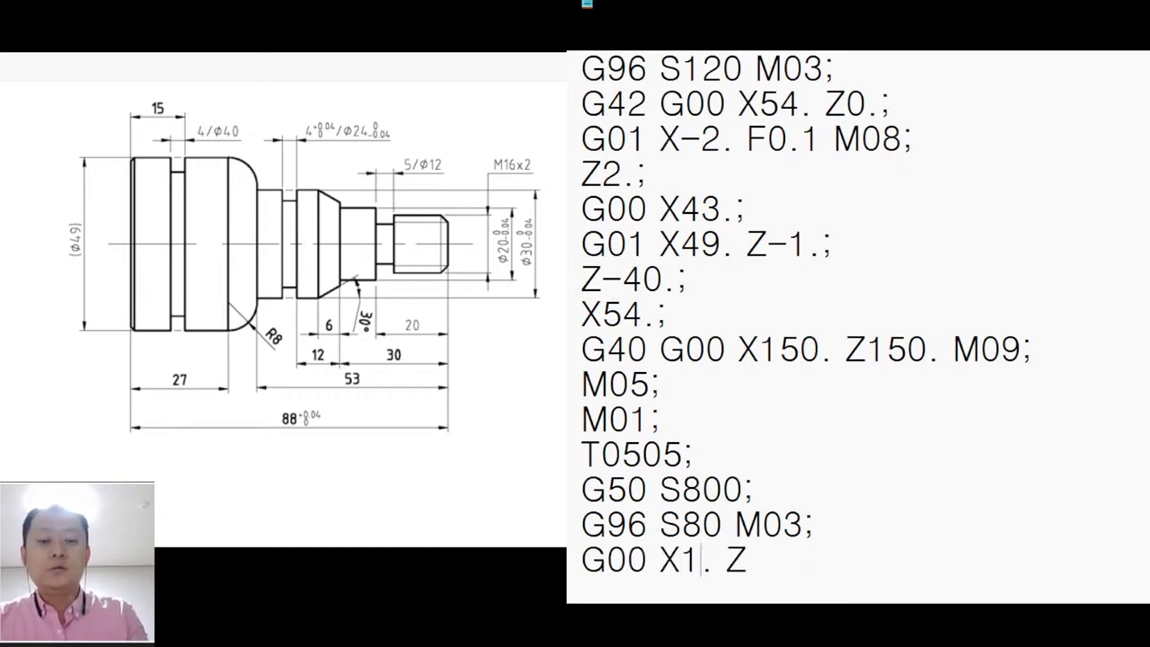
{"action": "key", "text": "BackSpace"}
{"action": "type", "text": "54"}
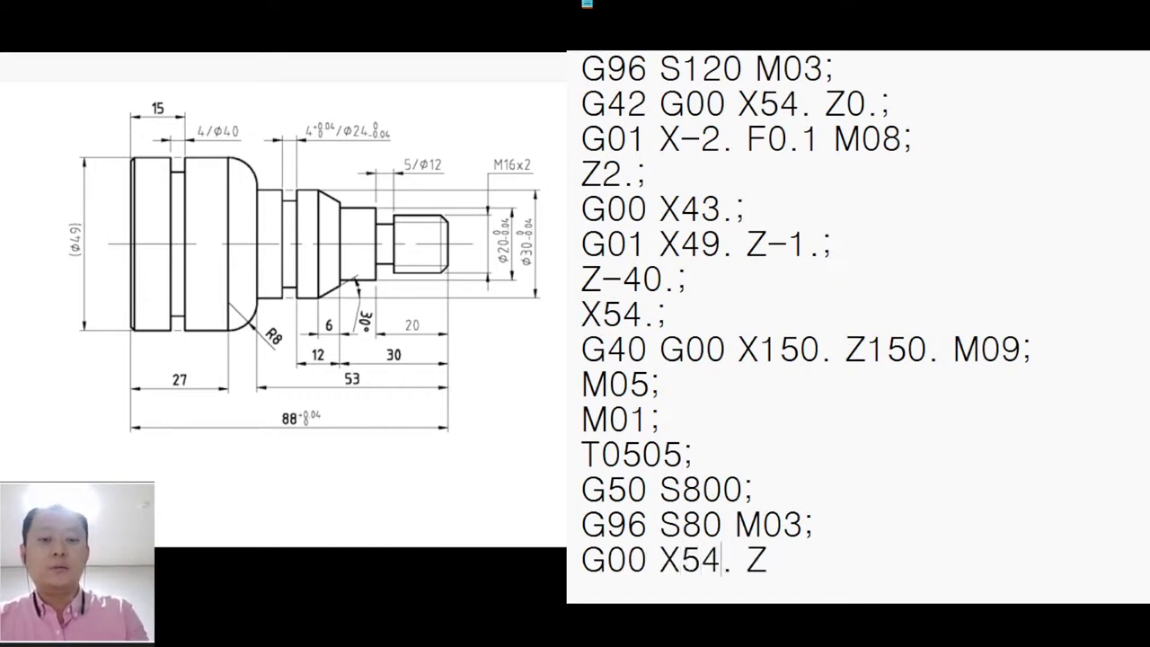
{"action": "key", "text": "Right"}
{"action": "key", "text": "Right"}
{"action": "key", "text": "Right"}
{"action": "type", "text": "-15."}
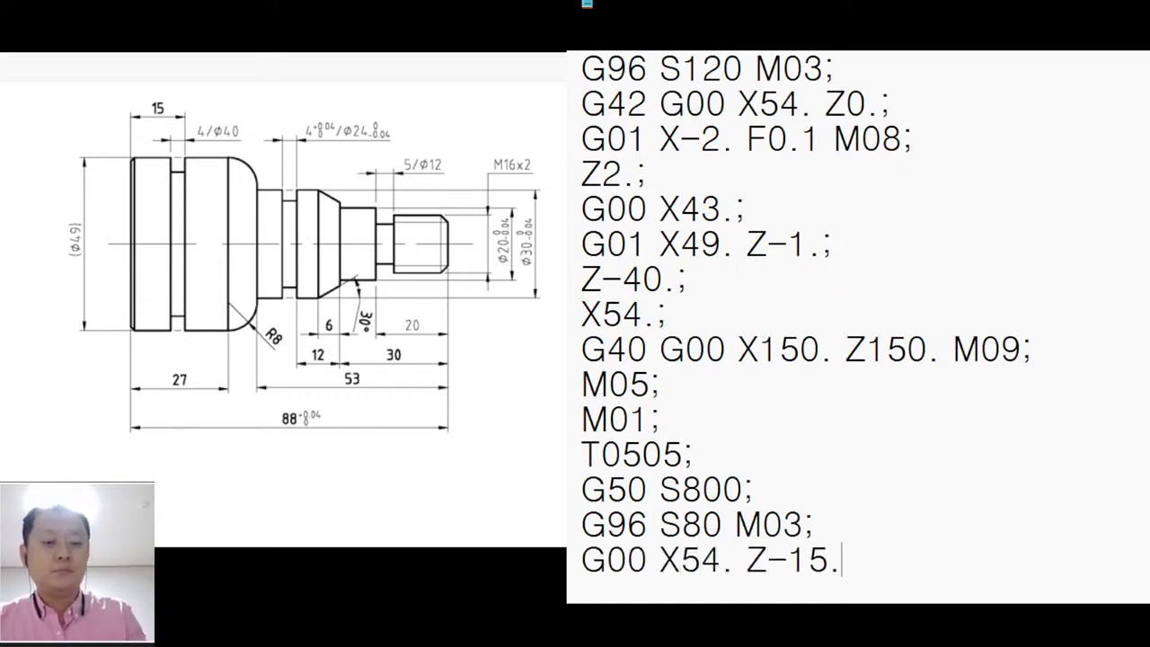
{"action": "type", "text": ";"}
{"action": "key", "text": "Return"}
Add the plunge G01 X40. F0.1 M08;, dwell G04 X1.; and retract G01 X54.;
{"action": "type", "text": "G0"}
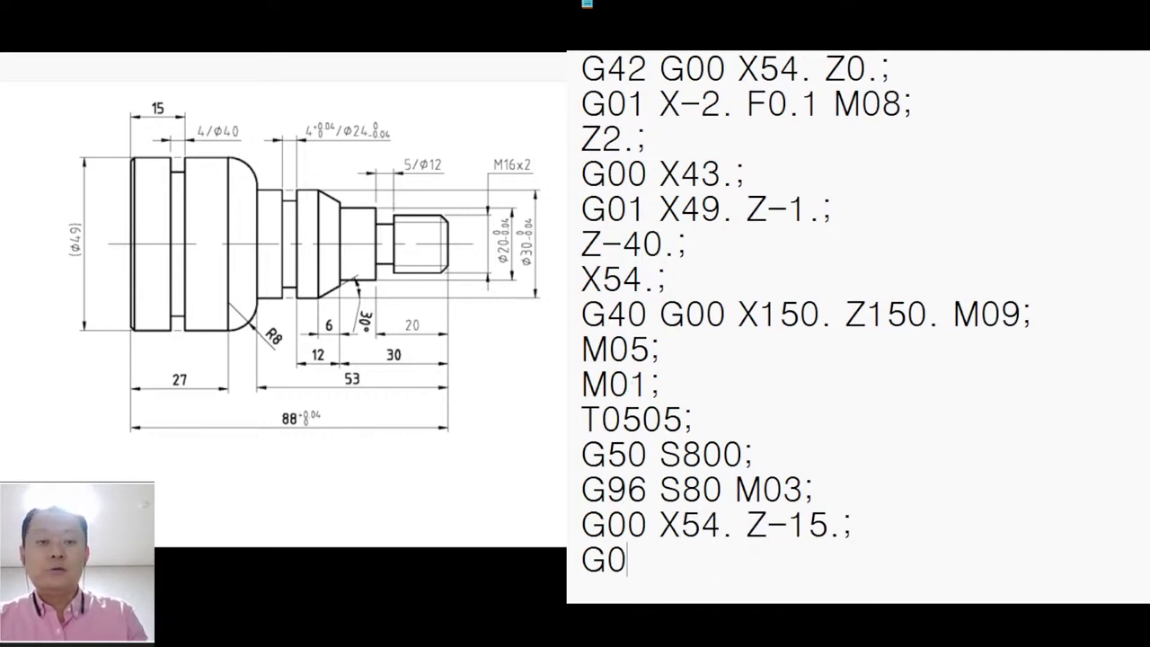
{"action": "type", "text": "1 X40."}
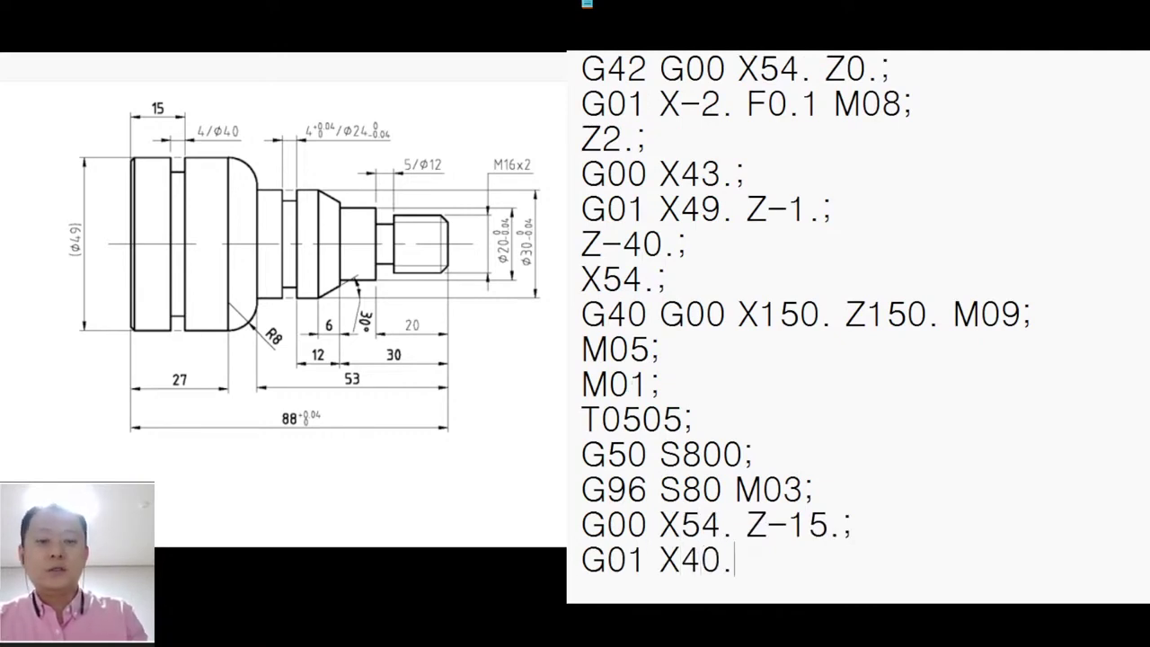
{"action": "type", "text": " F0.1 M08;"}
{"action": "key", "text": "Return"}
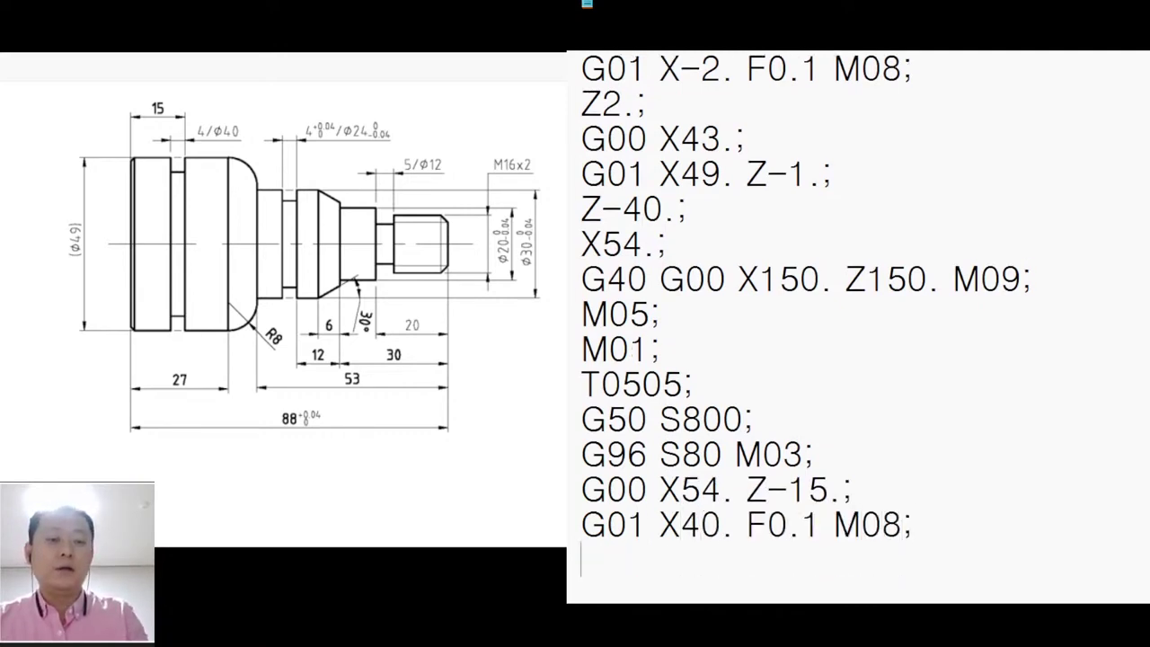
{"action": "type", "text": "G04 X1.;"}
{"action": "key", "text": "Return"}
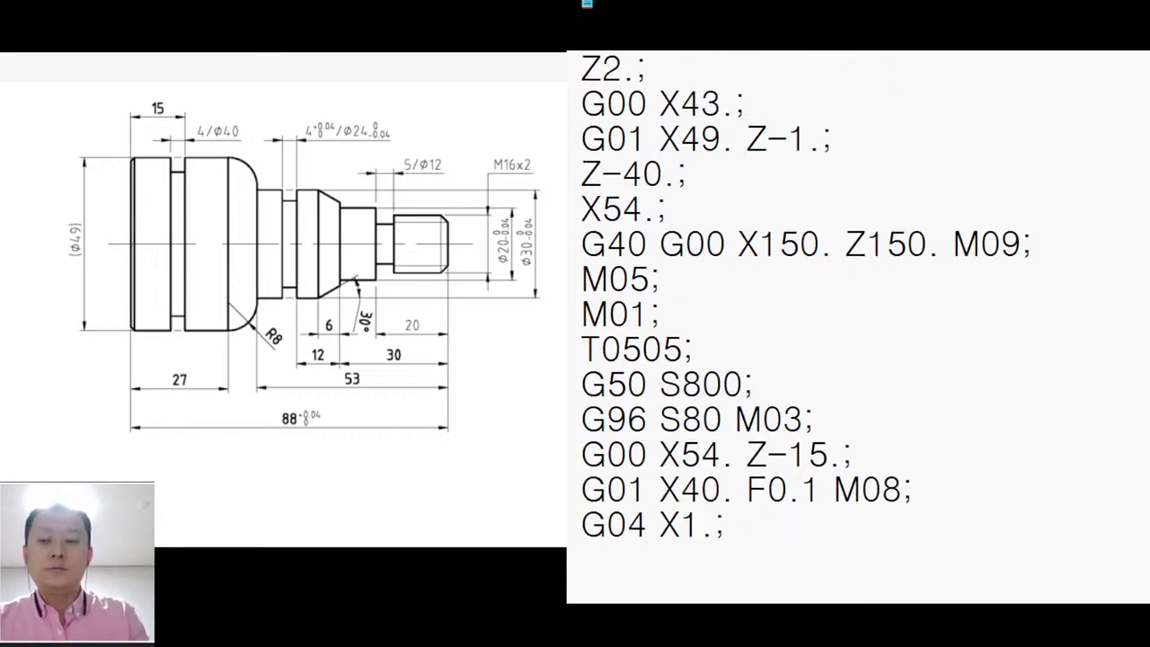
{"action": "type", "text": "G01 X54"}
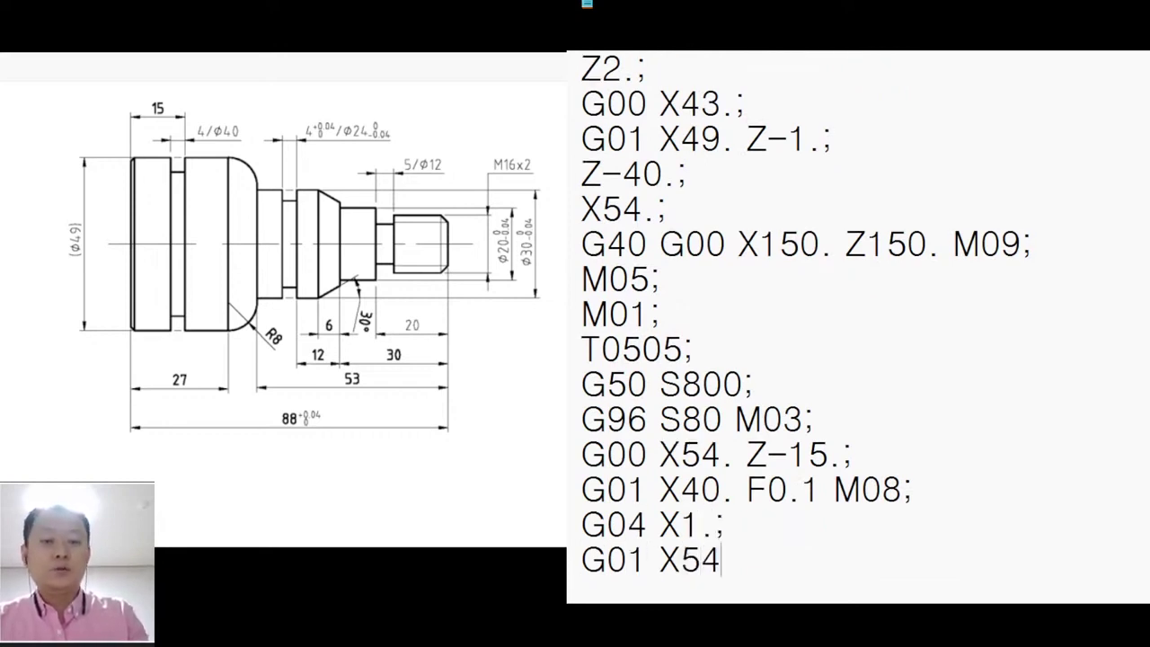
{"action": "type", "text": ".;"}
{"action": "key", "text": "Return"}
{"action": "key", "text": "Left"}
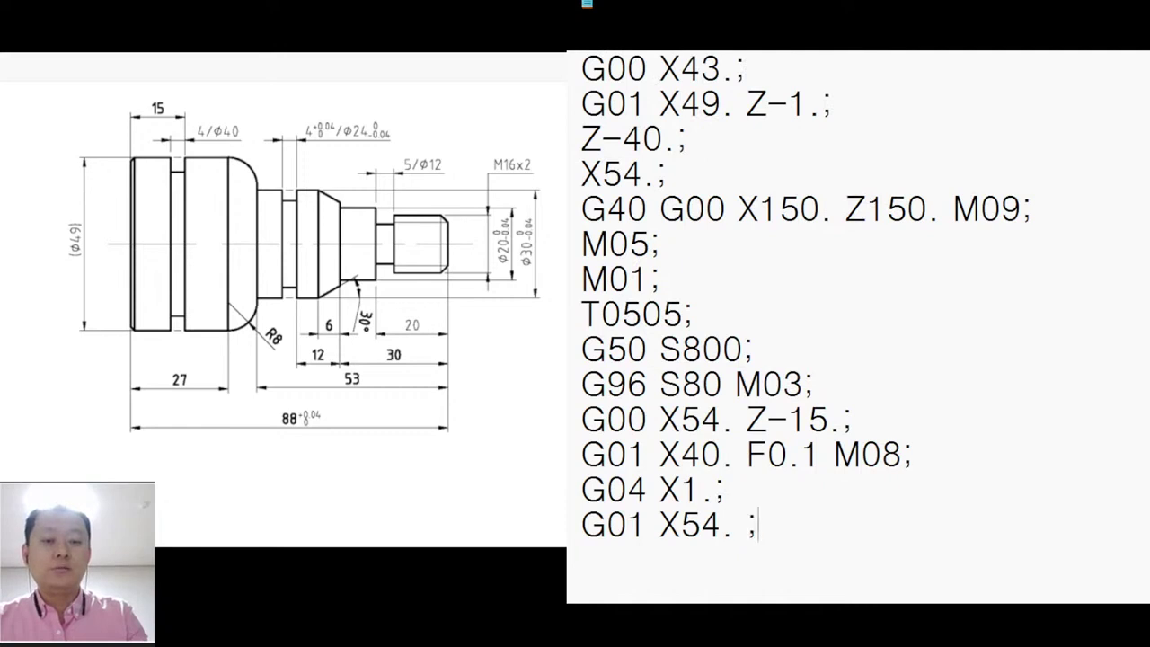
{"action": "type", "text": "M09"}
{"action": "key", "text": "End"}
{"action": "key", "text": "Return"}
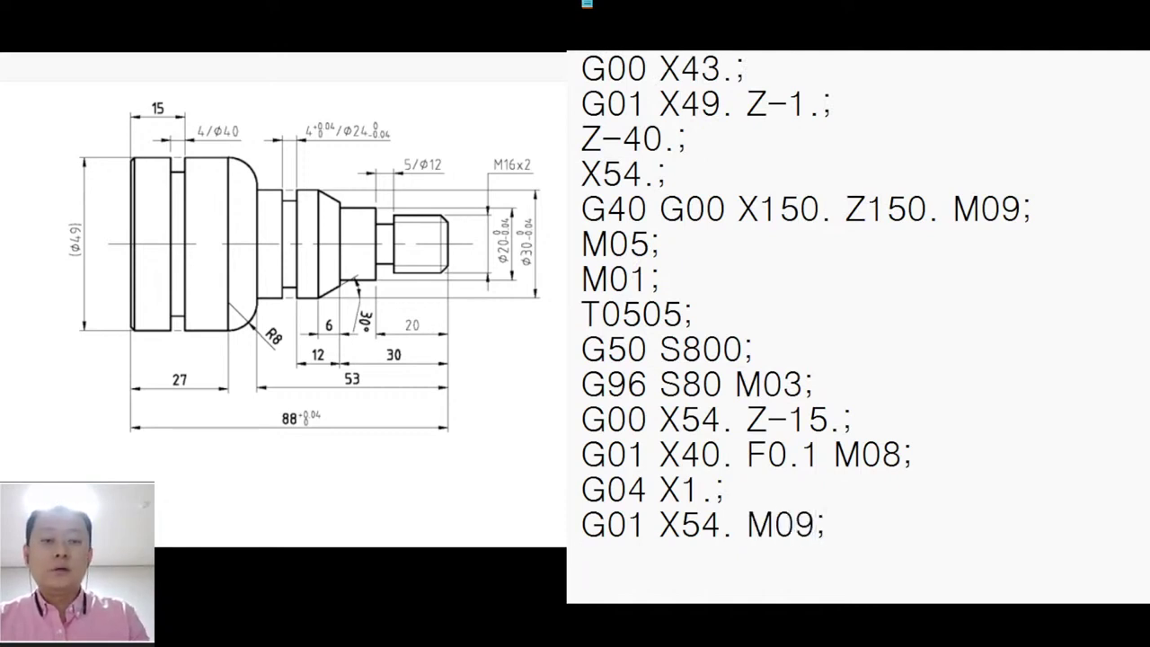
{"action": "key", "text": "BackSpace"}
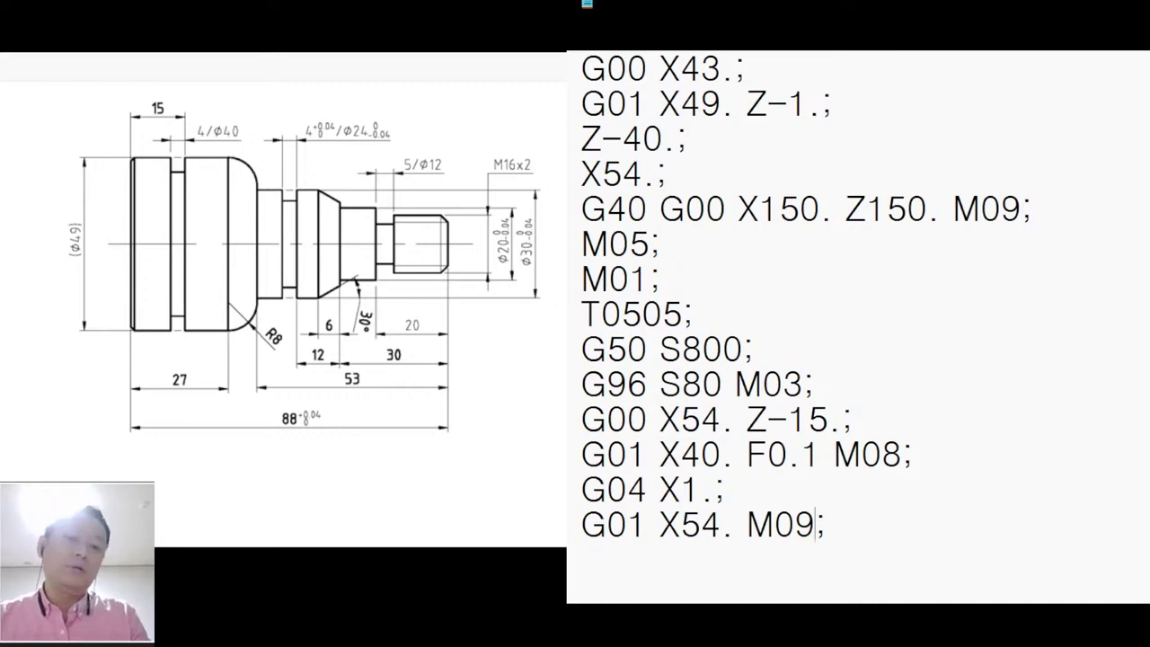
{"action": "key", "text": "BackSpace"}
{"action": "key", "text": "BackSpace"}
{"action": "key", "text": "BackSpace"}
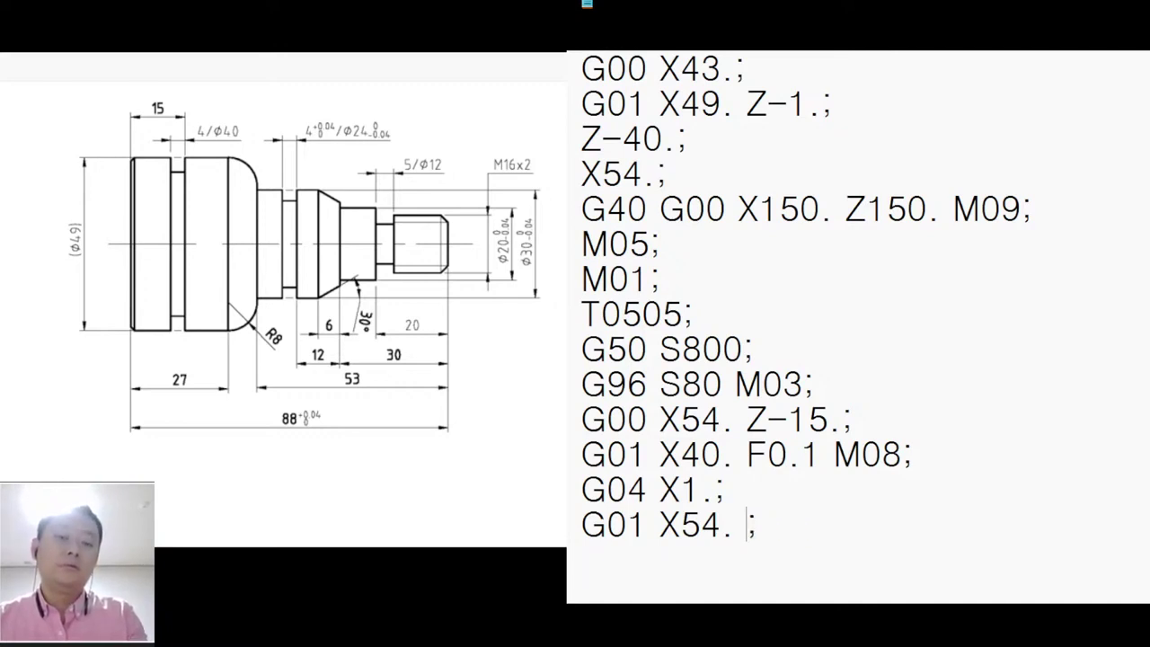
{"action": "key", "text": "BackSpace"}
{"action": "key", "text": "End"}
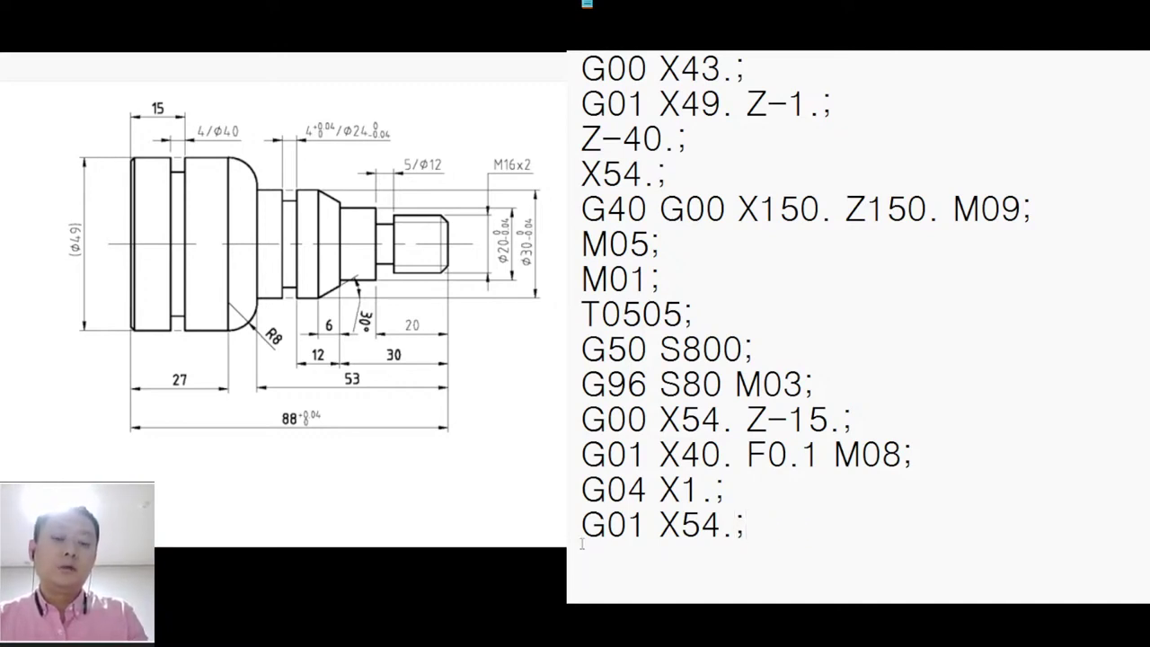
Add the groove-edge chamfer moves Z-15.3;, X49.;, X48.4 Z-15.; and X49. Z-14.7;
{"action": "type", "text": "Z"}
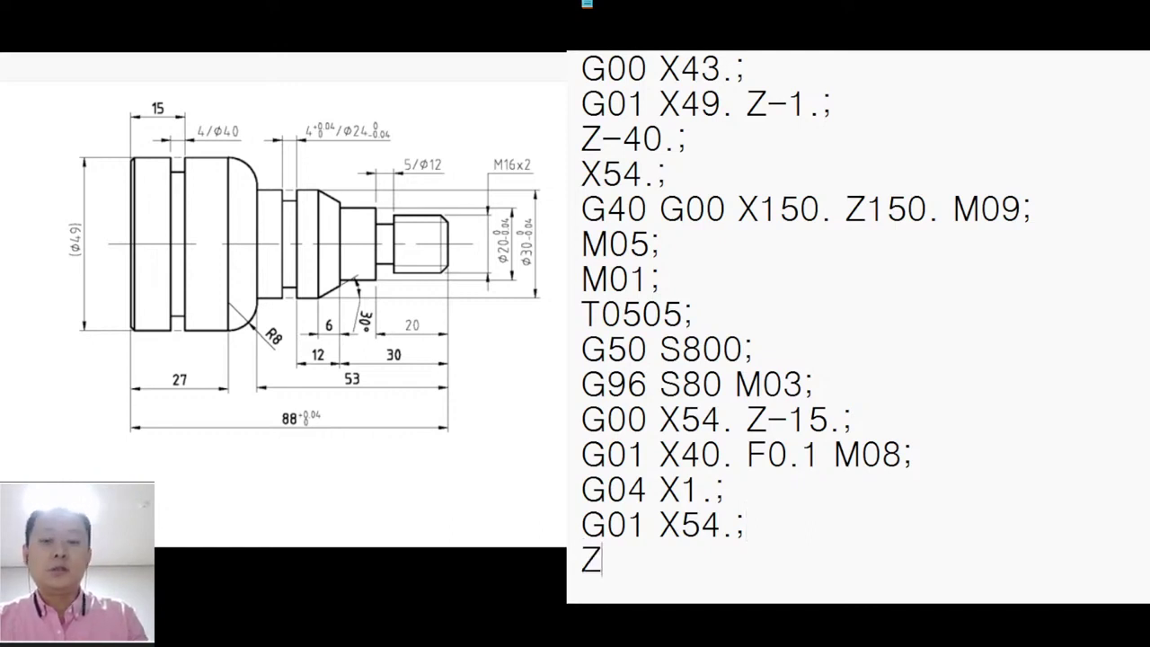
{"action": "type", "text": "-15"}
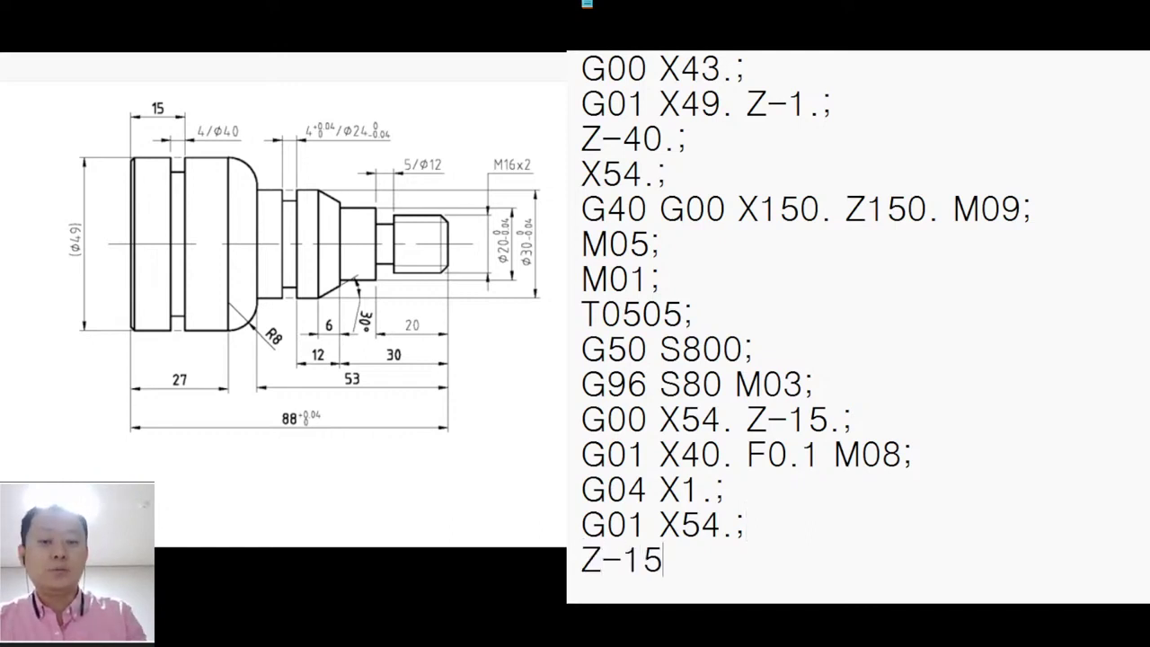
{"action": "type", "text": ".3;"}
{"action": "key", "text": "Return"}
{"action": "type", "text": "X"}
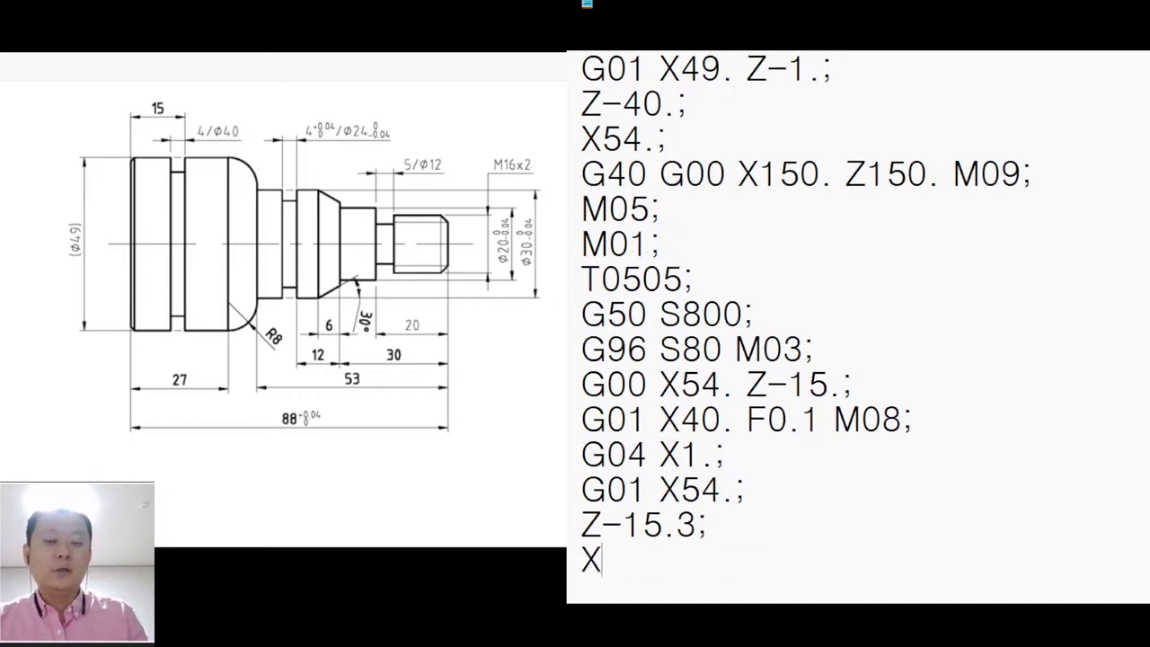
{"action": "type", "text": "49"}
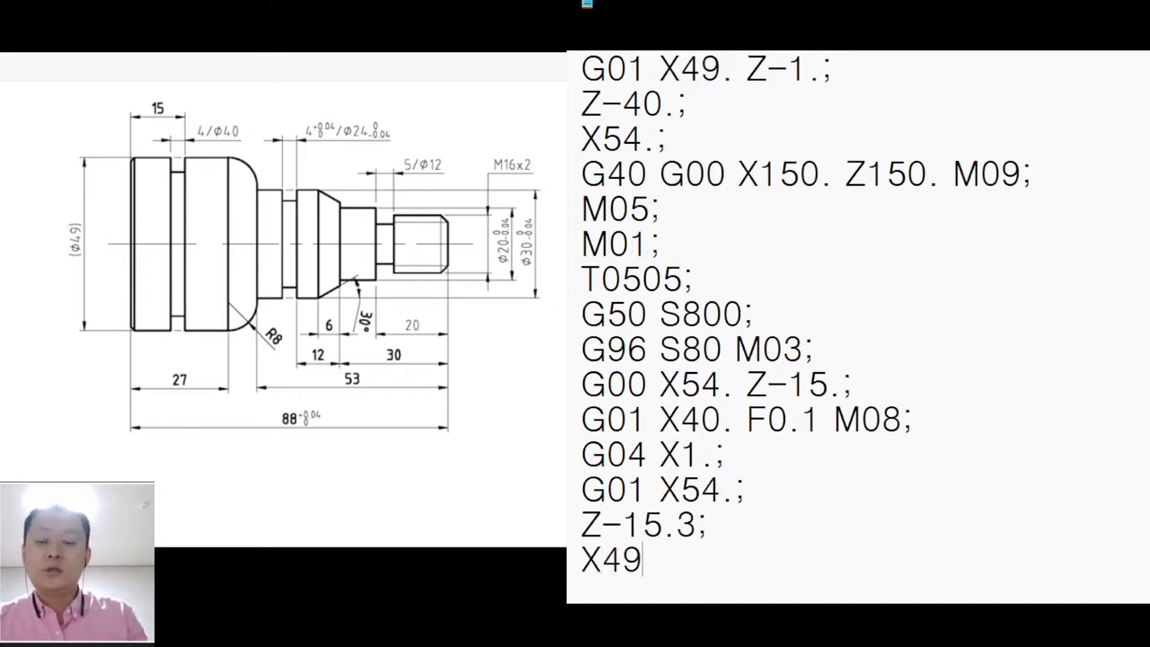
{"action": "type", "text": ".;"}
{"action": "key", "text": "Return"}
{"action": "type", "text": "X"}
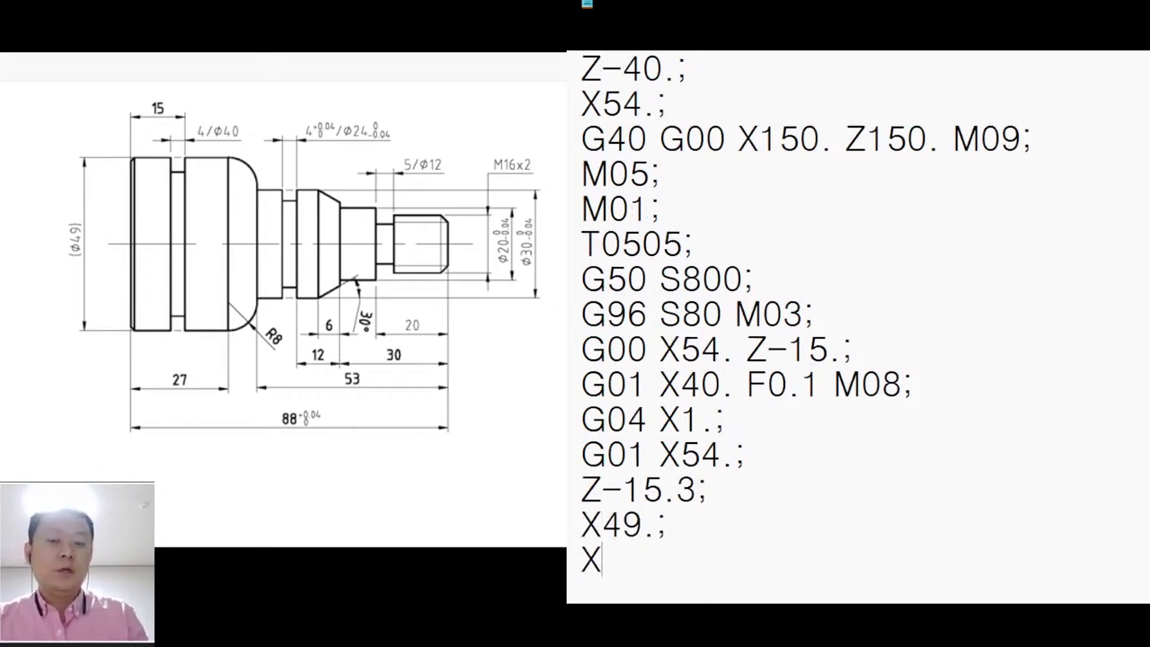
{"action": "type", "text": "48.4"}
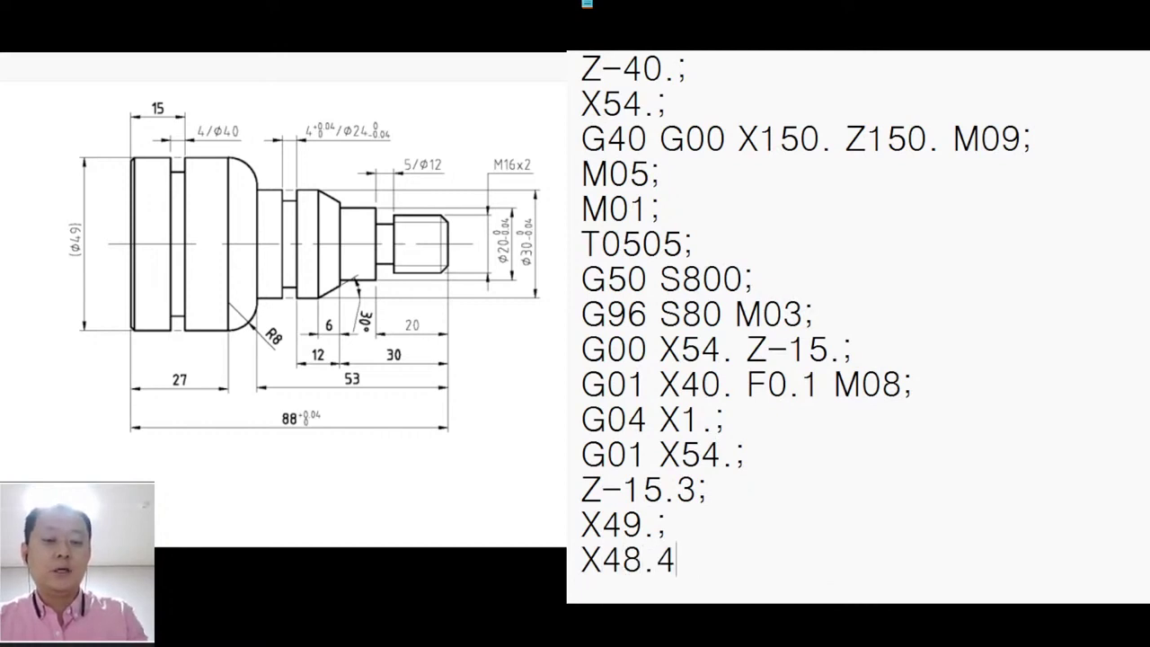
{"action": "type", "text": " Z-15."}
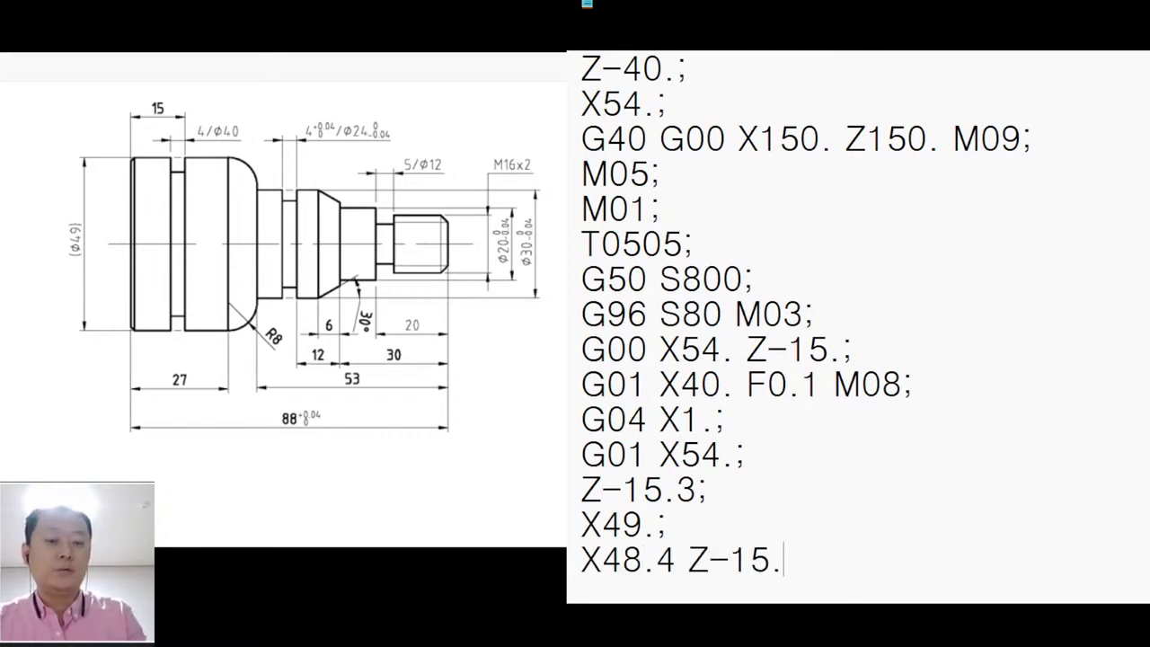
{"action": "type", "text": ";"}
{"action": "key", "text": "Return"}
{"action": "type", "text": "X49"}
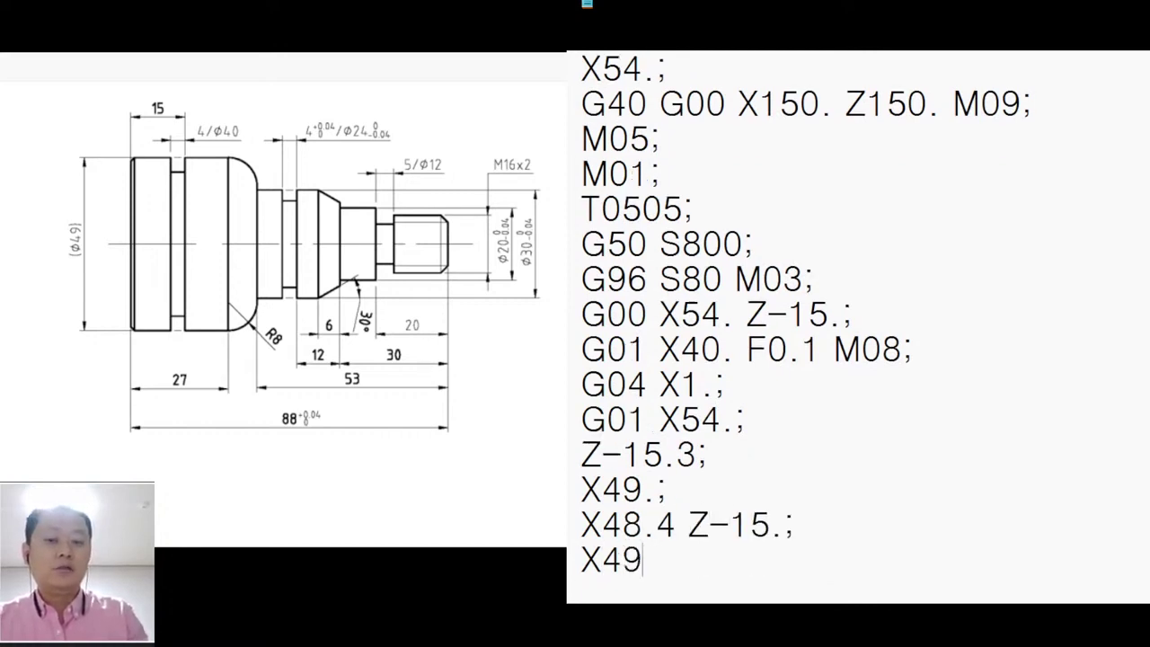
{"action": "type", "text": ". Z-0"}
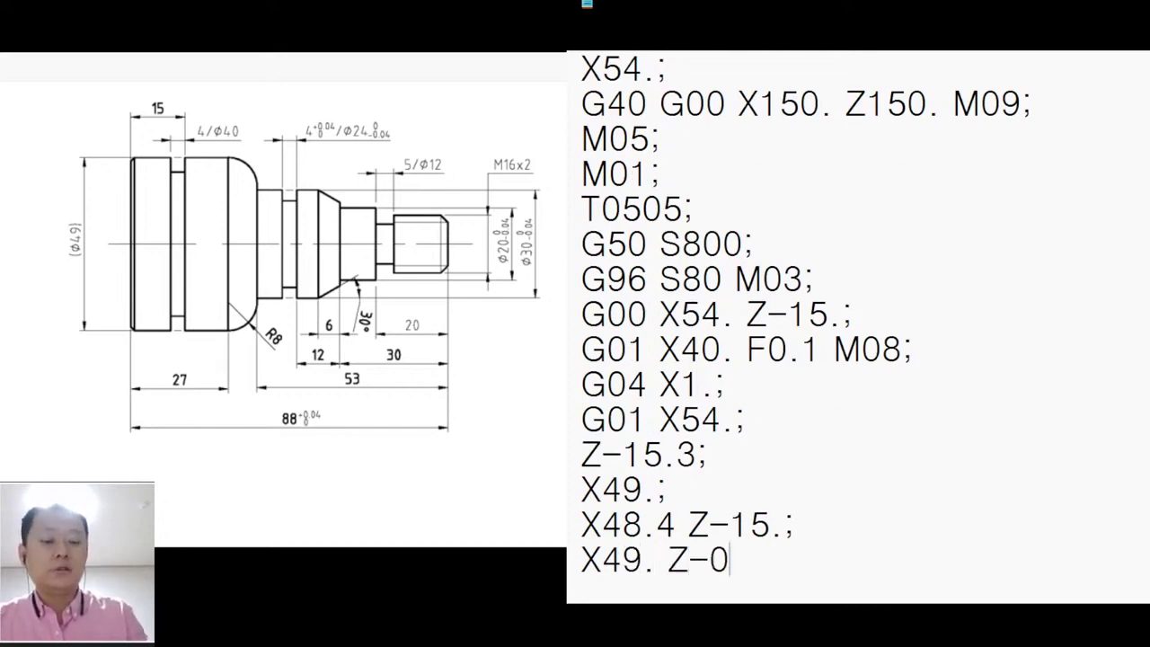
{"action": "type", "text": "4"}
{"action": "key", "text": "BackSpace"}
{"action": "key", "text": "BackSpace"}
{"action": "type", "text": "14.7"}
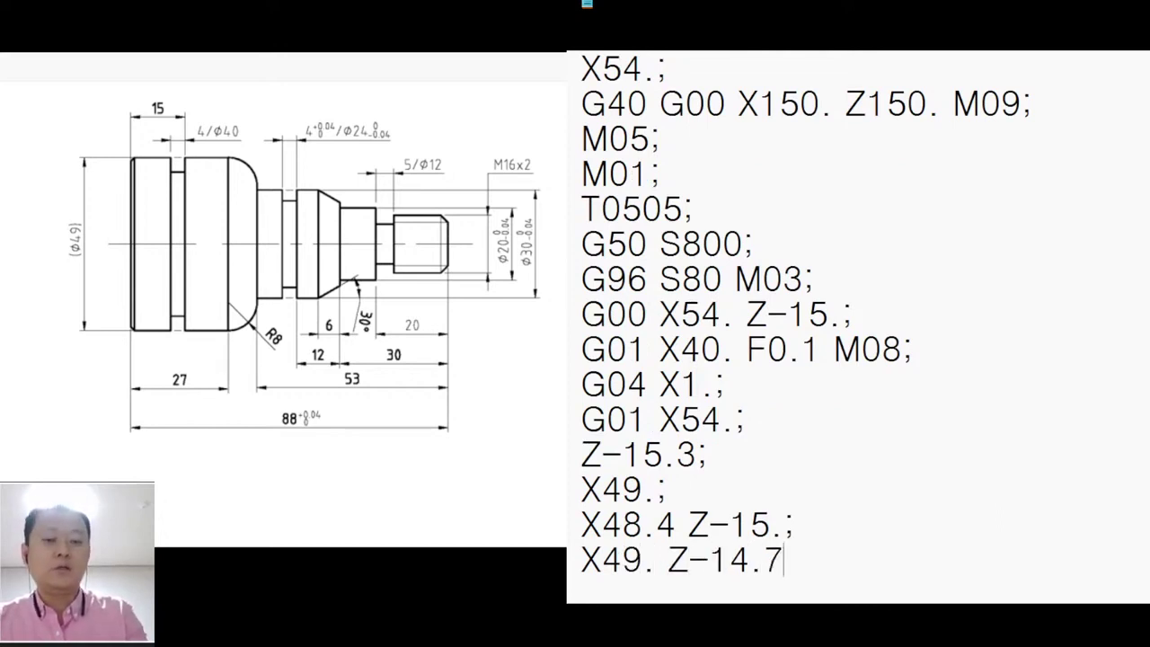
{"action": "type", "text": ";"}
{"action": "key", "text": "Return"}
End the block with X54. M09;, G00 X150. Z150.;, M05; and M01;
{"action": "type", "text": "X54."}
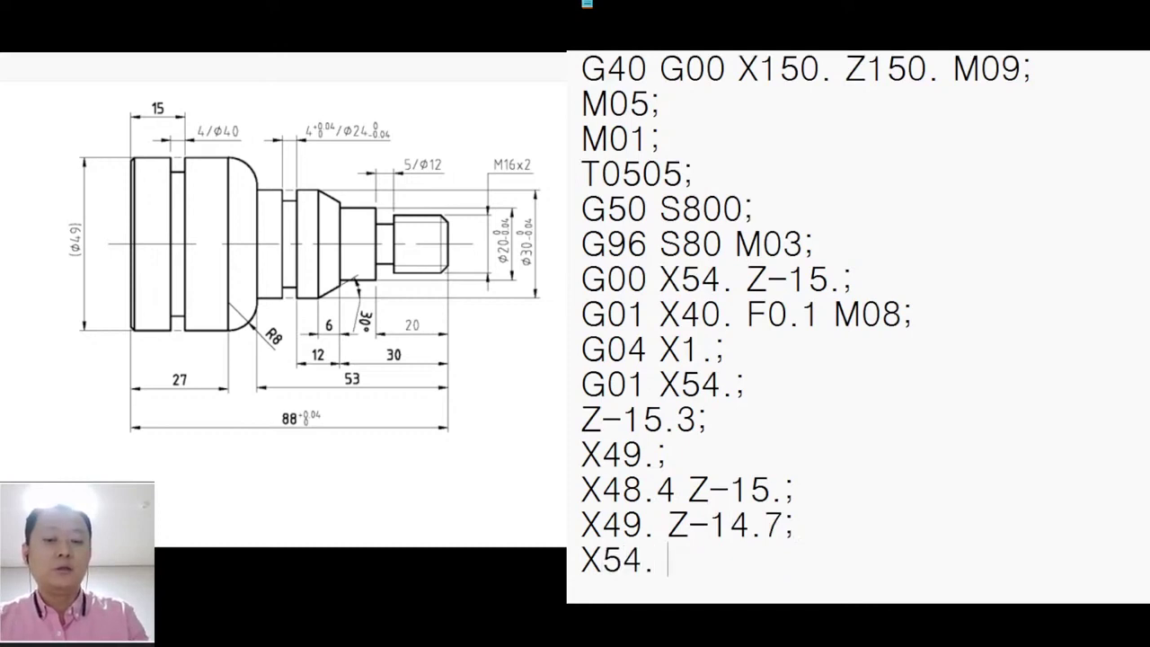
{"action": "type", "text": " M09;"}
{"action": "key", "text": "Return"}
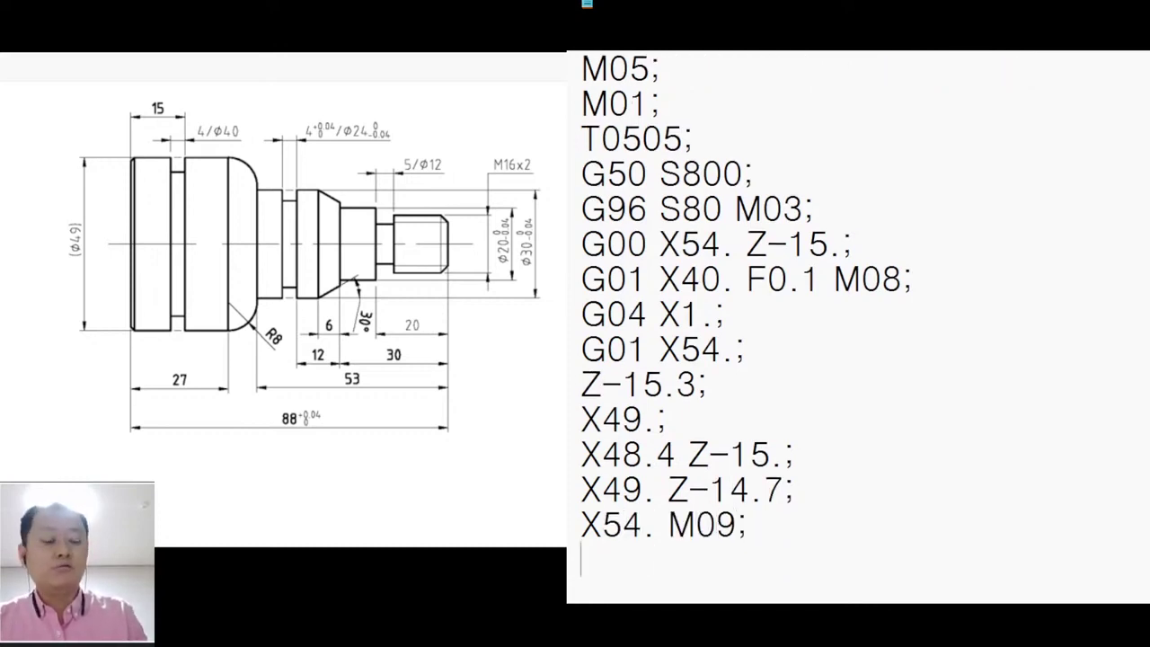
{"action": "type", "text": "G00 X1"}
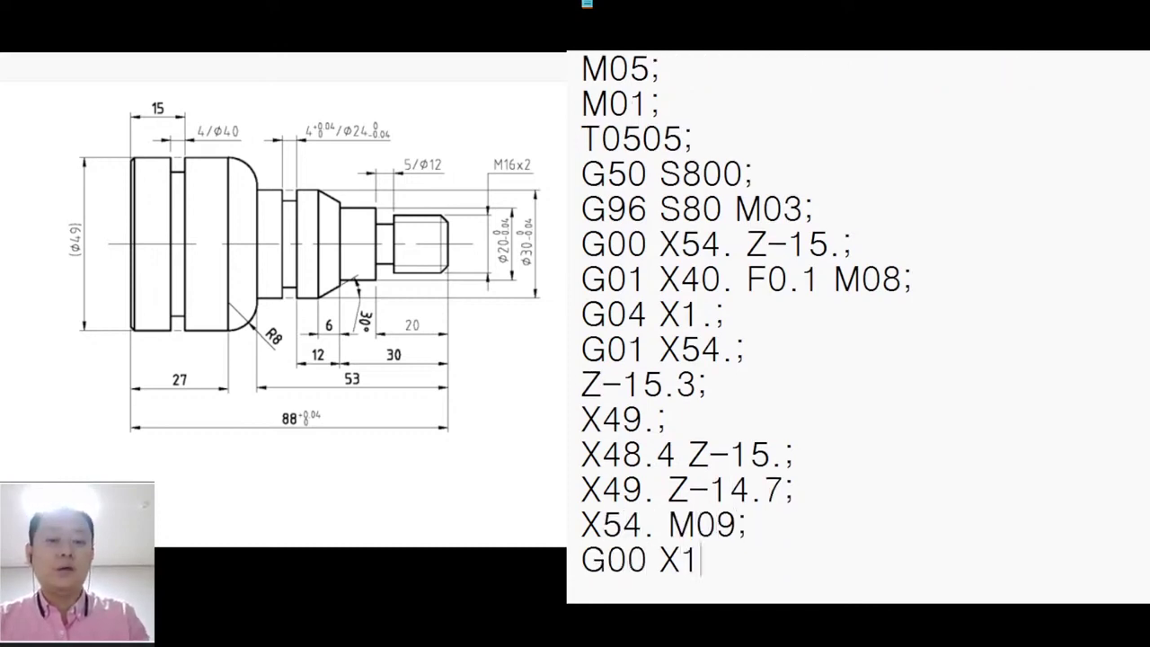
{"action": "type", "text": "50. Z150.;"}
{"action": "key", "text": "Return"}
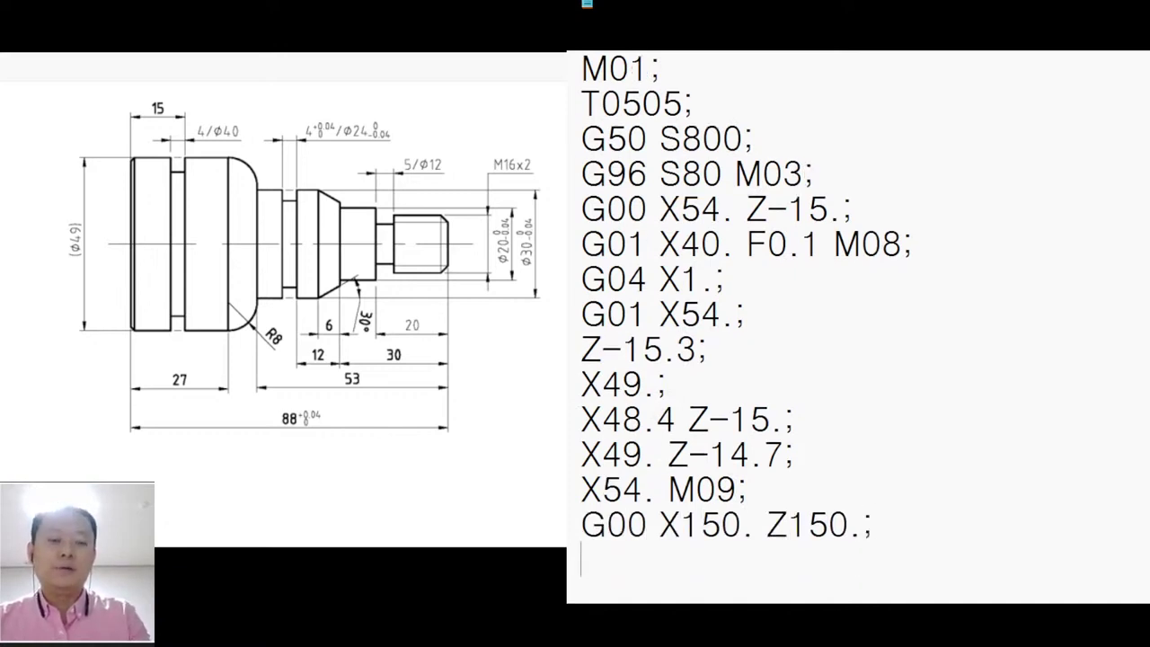
{"action": "type", "text": "M05;"}
{"action": "key", "text": "Return"}
{"action": "type", "text": "M01;"}
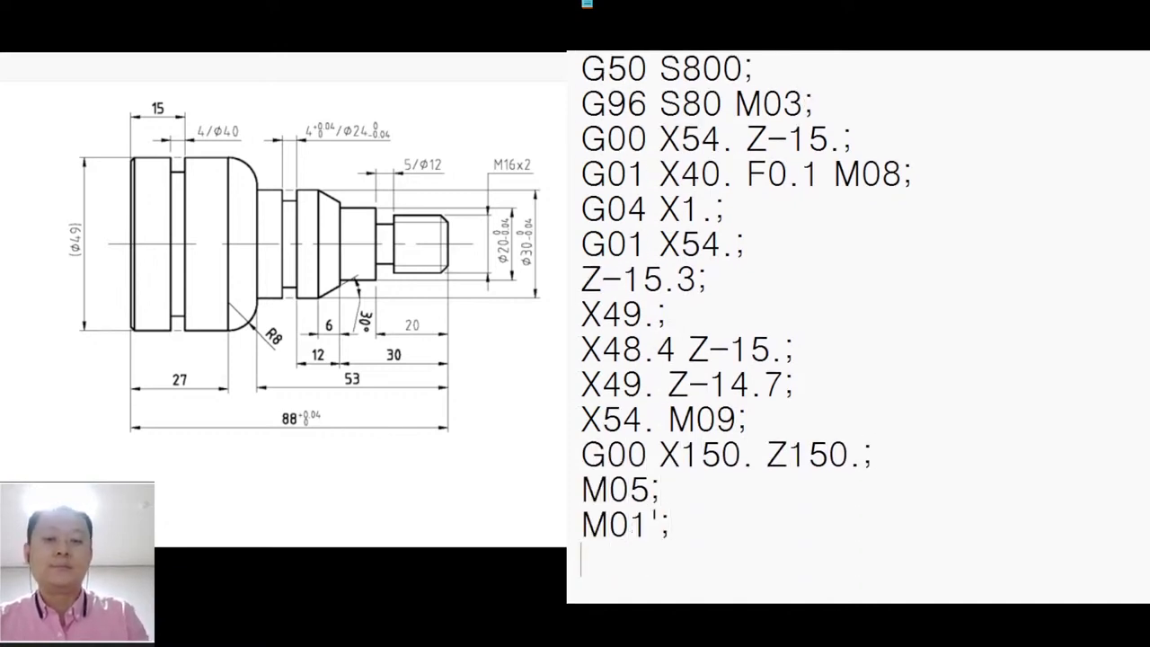
{"action": "key", "text": "BackSpace"}
{"action": "type", "text": ";"}
{"action": "key", "text": "Return"}
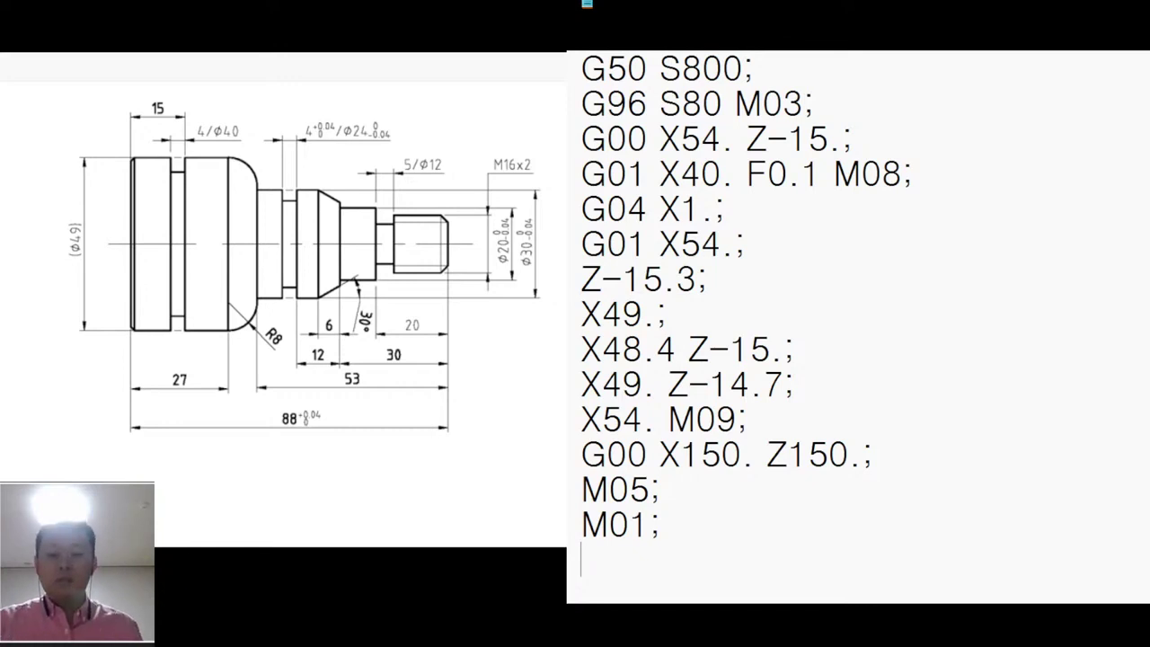
Enter the T0606 tool call with G50 S1200 and G96 S100 M03 lines
{"action": "type", "text": "T0606;"}
{"action": "key", "text": "Return"}
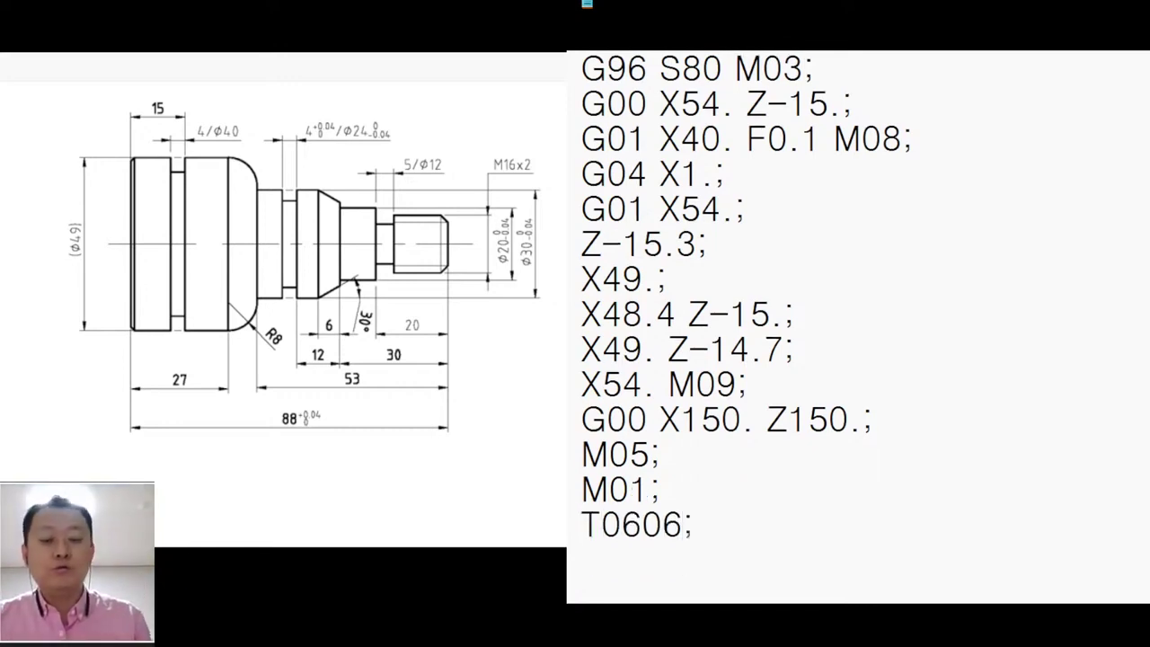
{"action": "type", "text": "G50 S"}
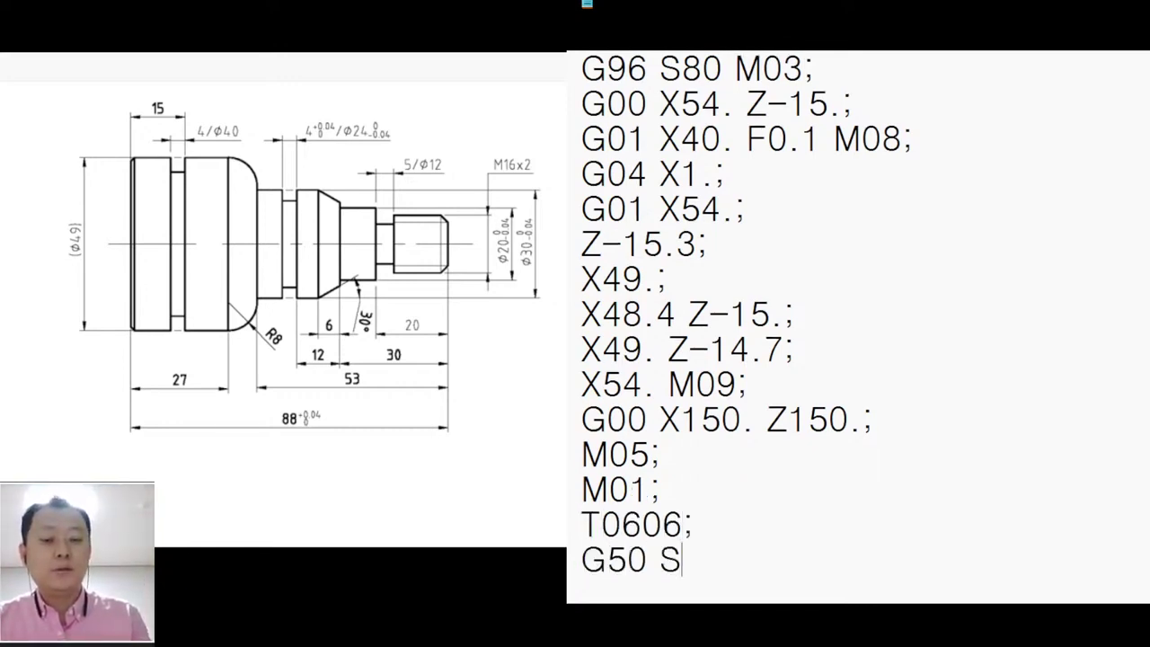
{"action": "type", "text": "1000"}
{"action": "key", "text": "BackSpace"}
{"action": "key", "text": "BackSpace"}
{"action": "key", "text": "BackSpace"}
{"action": "type", "text": "2"}
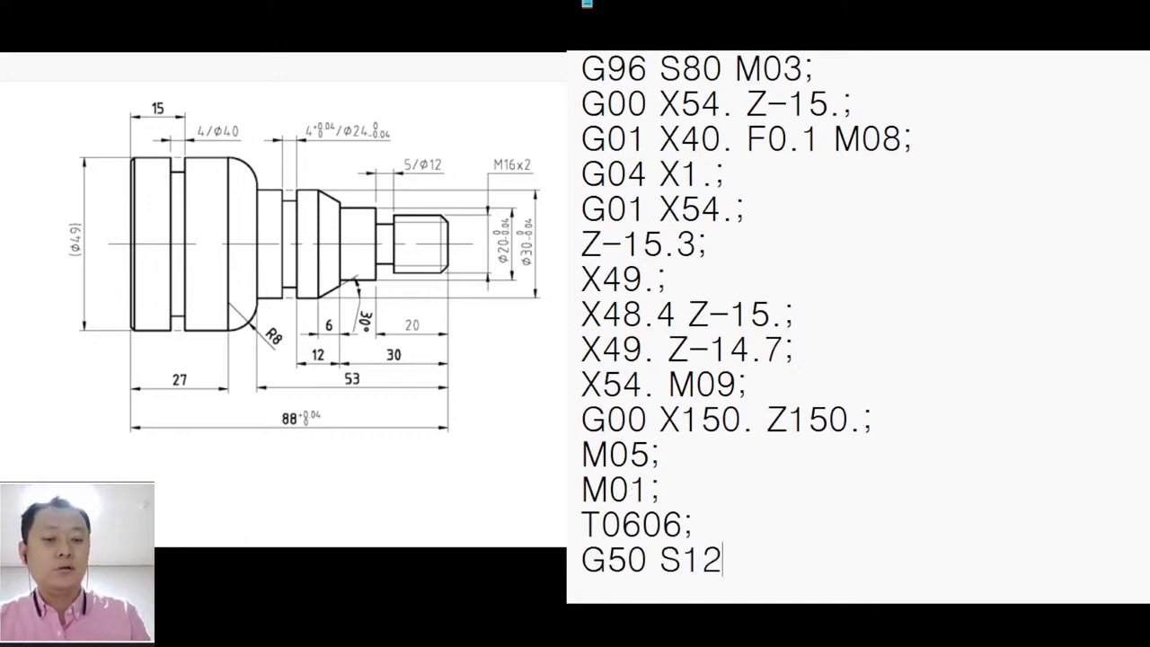
{"action": "type", "text": "00;"}
{"action": "key", "text": "Return"}
{"action": "type", "text": "G96 S"}
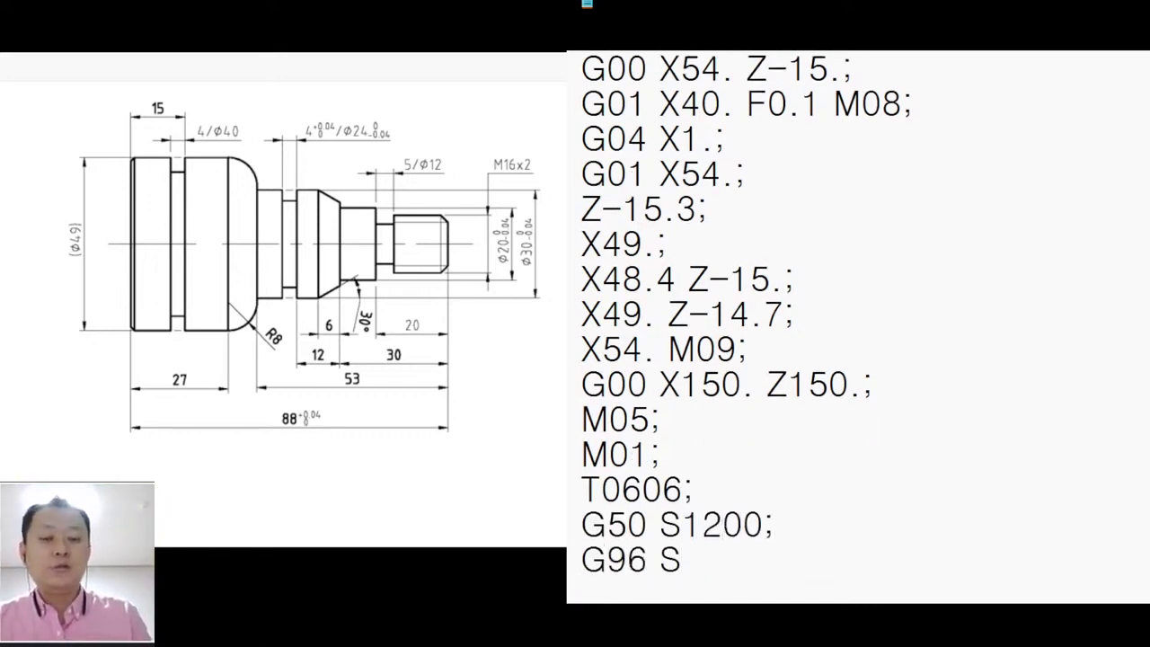
{"action": "type", "text": "100 M03;"}
{"action": "key", "text": "Return"}
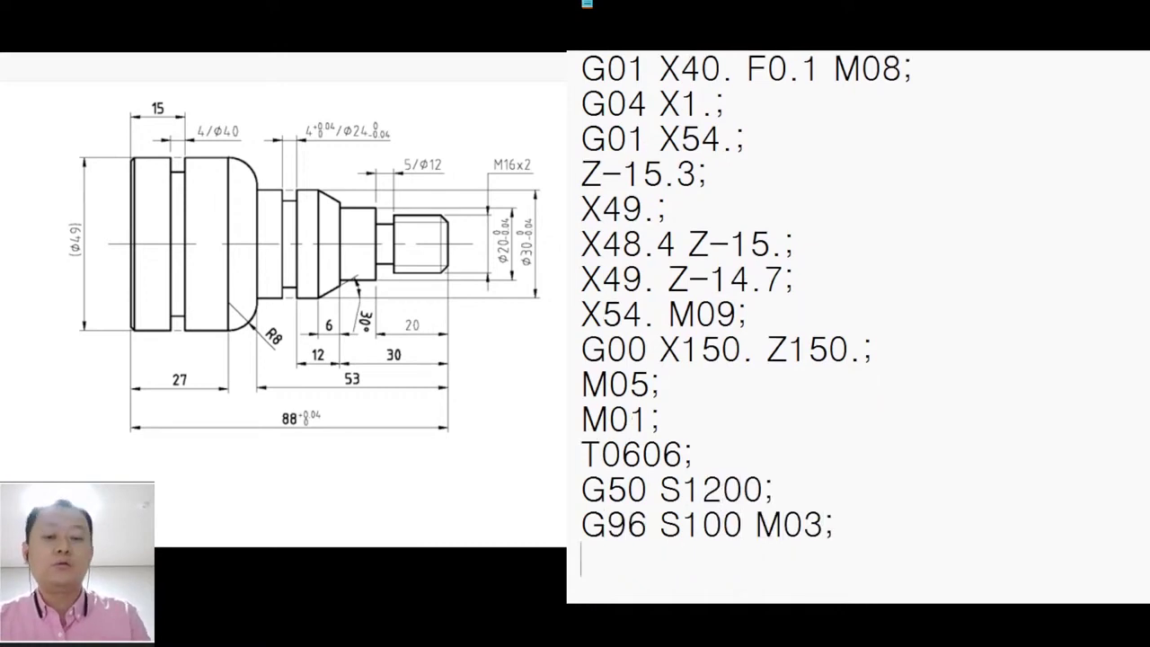
Add the G41 G00 X26. Z2.; approach and G01 X20. Z-1.; chamfer lines
{"action": "type", "text": "G4"}
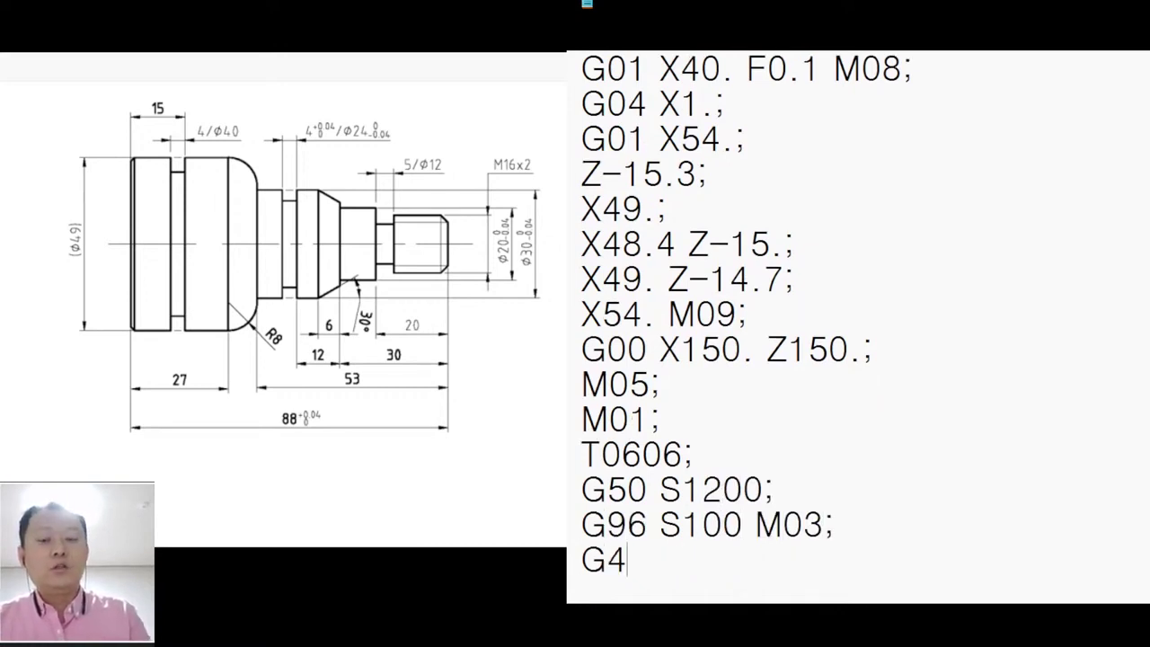
{"action": "type", "text": "1 G00 X"}
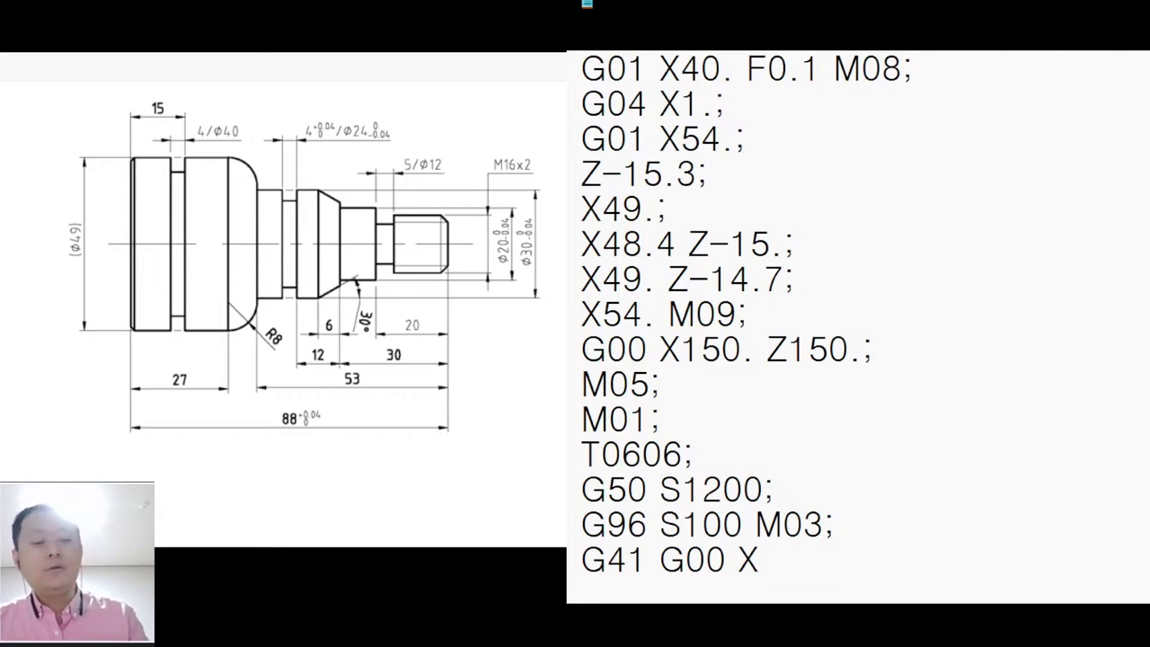
{"action": "type", "text": "6"}
{"action": "key", "text": "BackSpace"}
{"action": "type", "text": "26"}
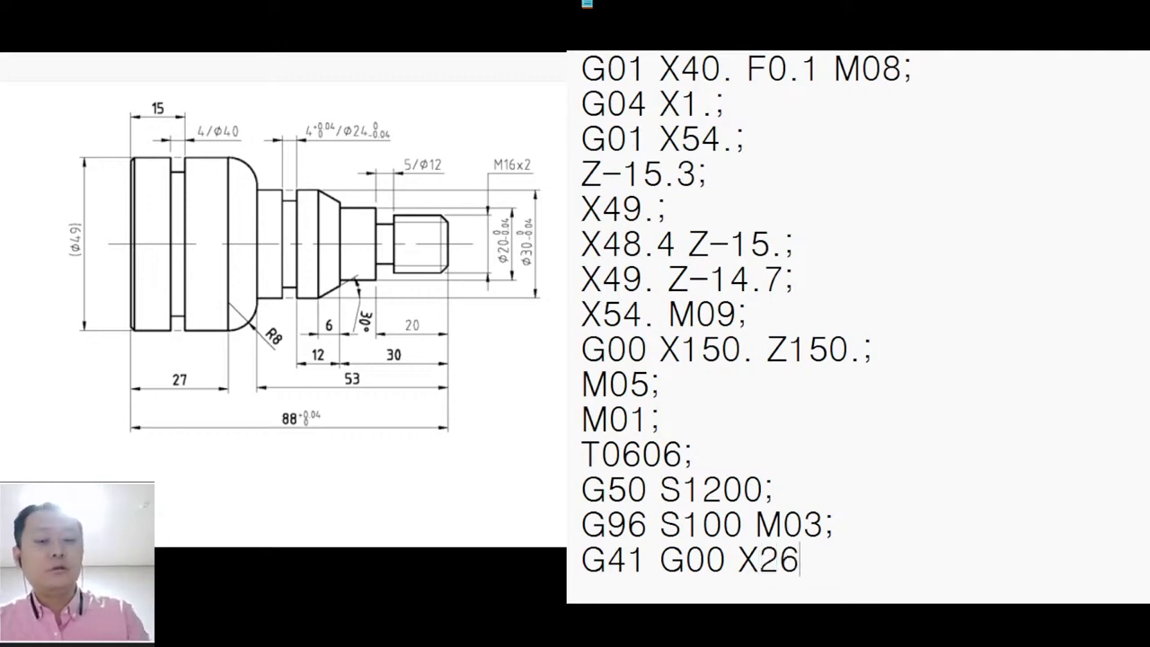
{"action": "type", "text": "."}
{"action": "key", "text": "Return"}
{"action": "type", "text": "Z2."}
{"action": "key", "text": "BackSpace"}
{"action": "key", "text": "BackSpace"}
{"action": "key", "text": "BackSpace"}
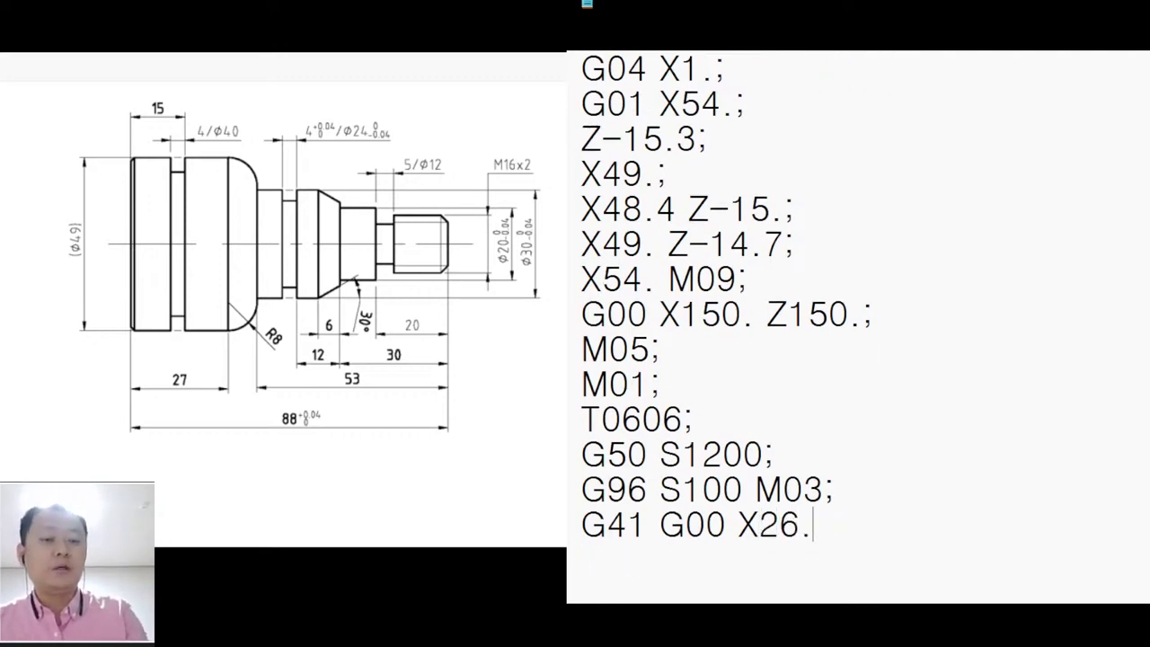
{"action": "type", "text": "Z2.;"}
{"action": "key", "text": "Return"}
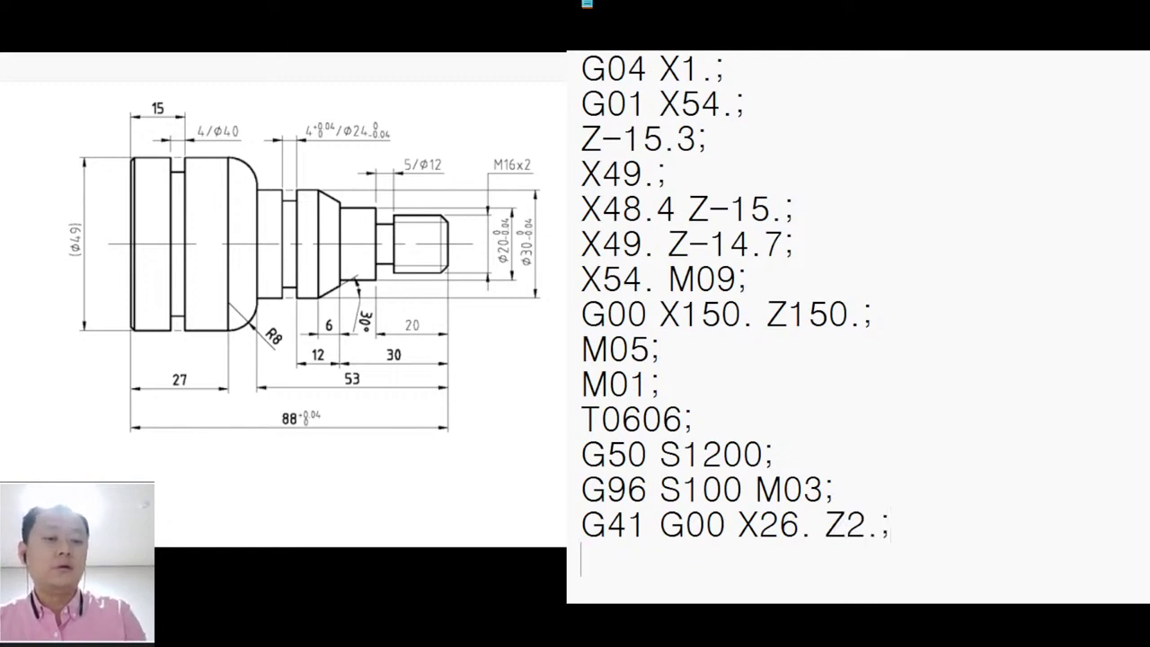
{"action": "type", "text": "G0"}
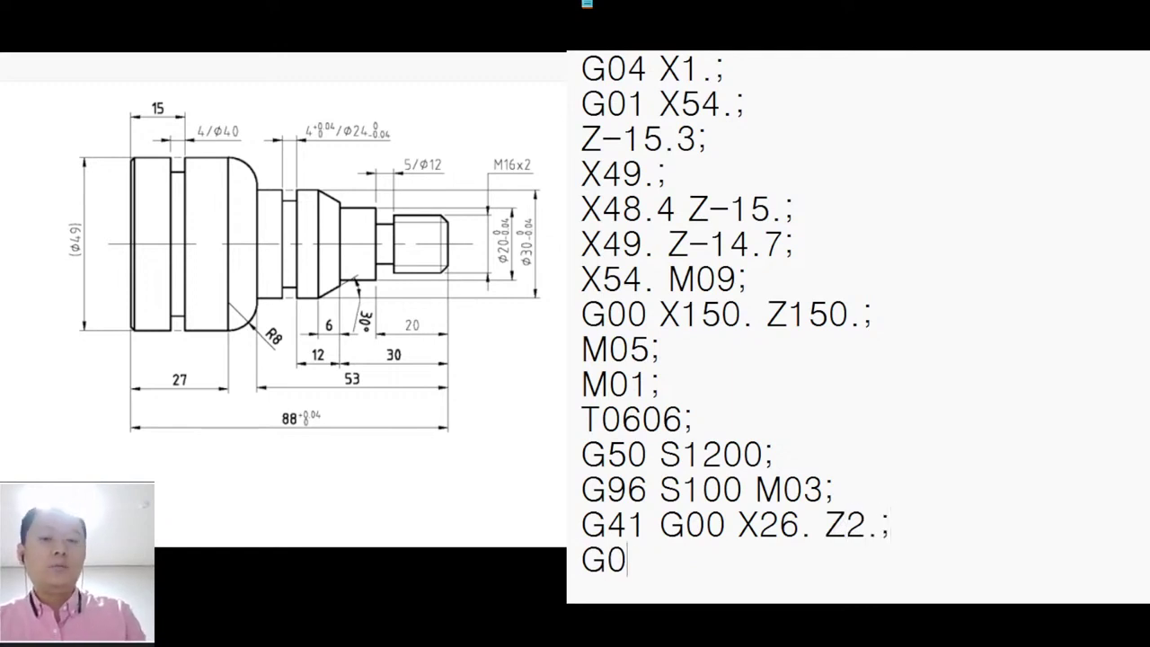
{"action": "type", "text": "1 X2"}
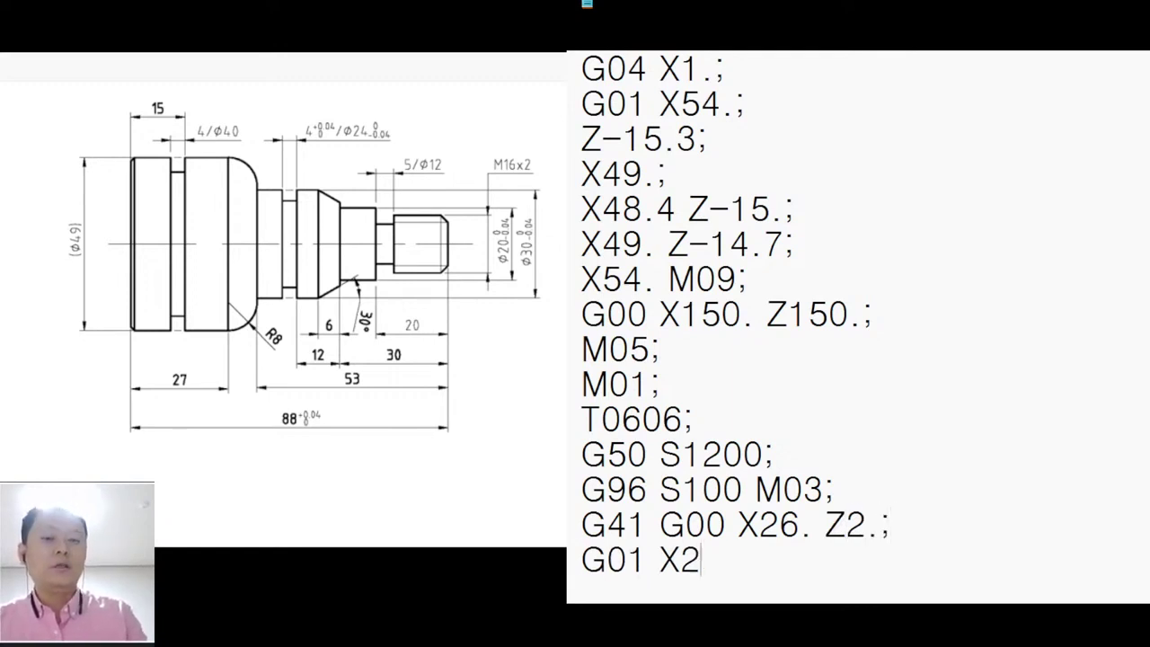
{"action": "type", "text": "0. Z-1."}
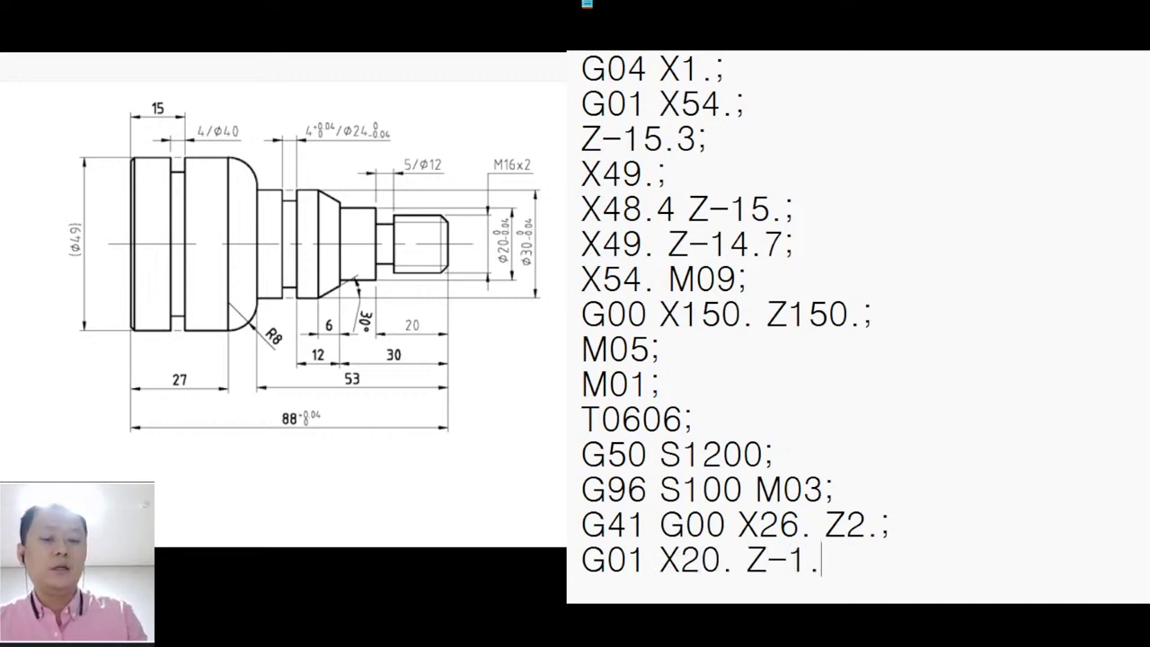
{"action": "type", "text": ";"}
{"action": "key", "text": "Return"}
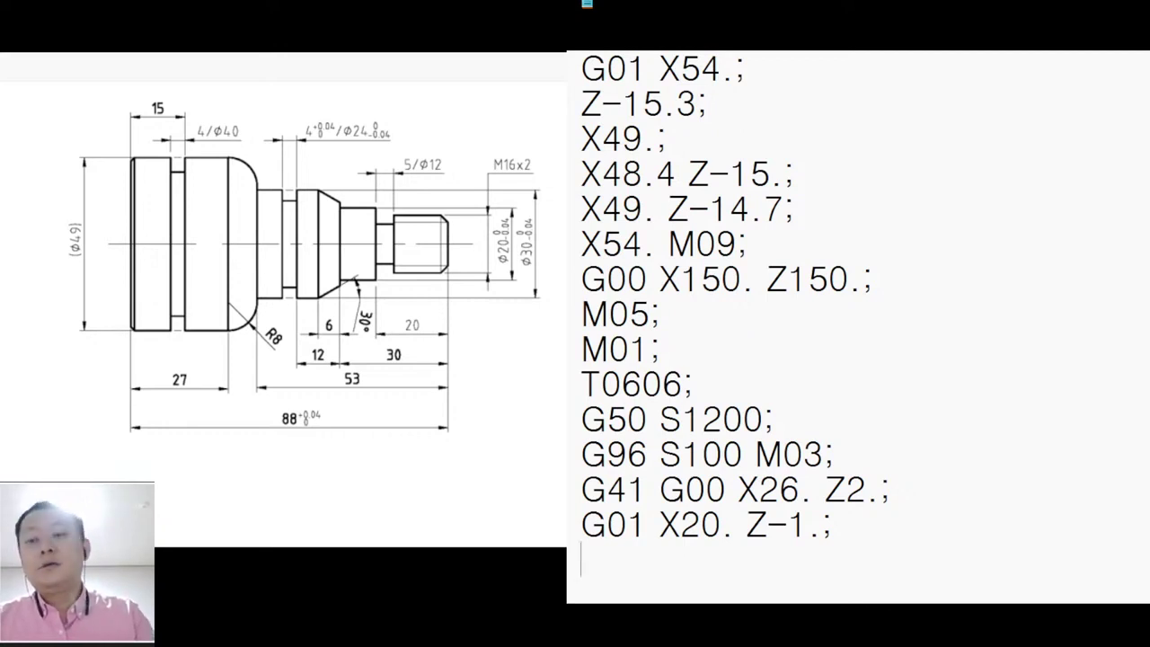
Sketch black stock lines and a red looping tool path at the drawing's left edge
{"action": "left_click_drag", "start_coordinate": [4, 246], "coordinate": [135, 259]}
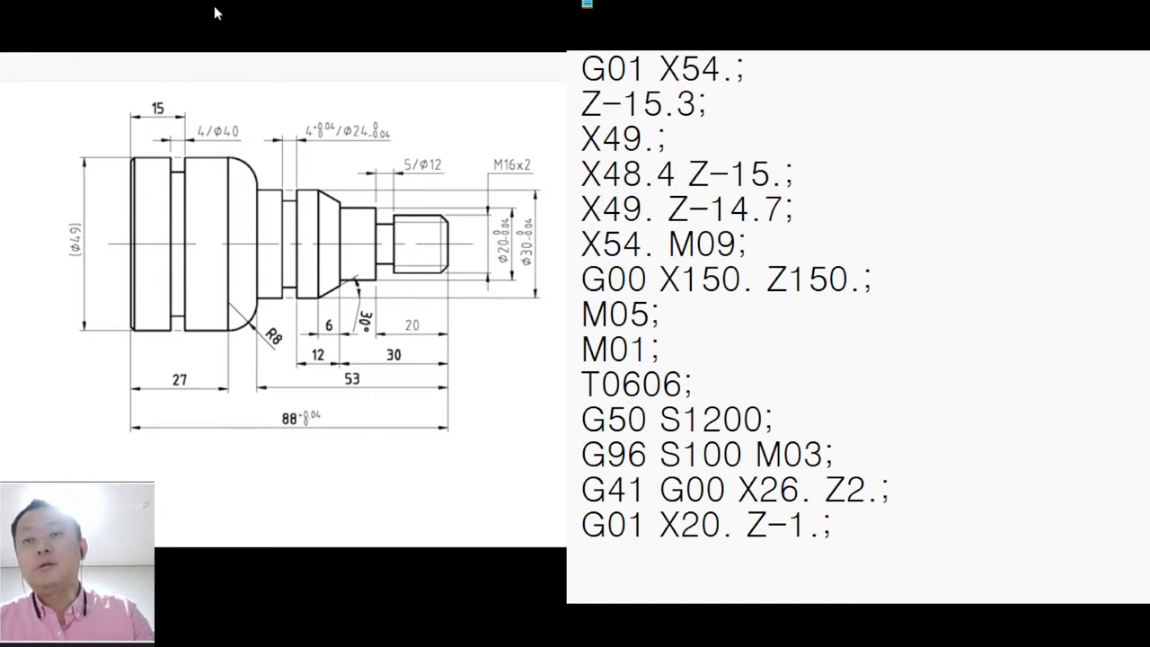
{"action": "mouse_move", "coordinate": [1, 379]}
{"action": "left_mouse_down"}
{"action": "mouse_move", "coordinate": [83, 378]}
{"action": "mouse_move", "coordinate": [180, 438]}
{"action": "mouse_move", "coordinate": [154, 504]}
{"action": "left_mouse_up"}
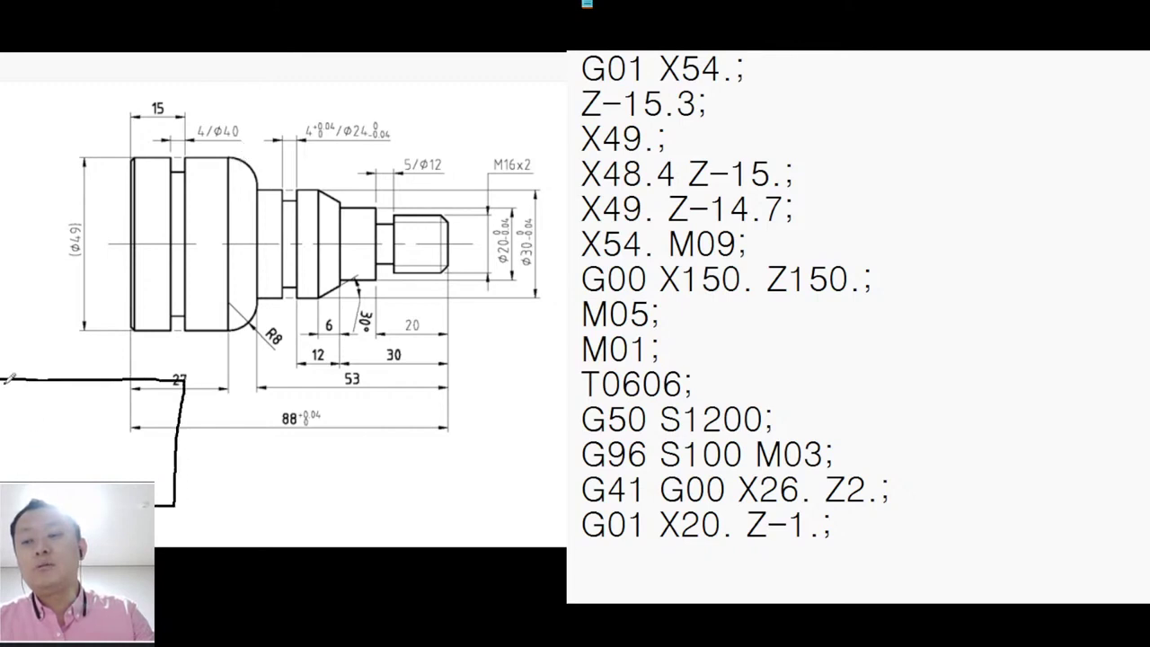
{"action": "left_click_drag", "start_coordinate": [4, 383], "coordinate": [13, 226]}
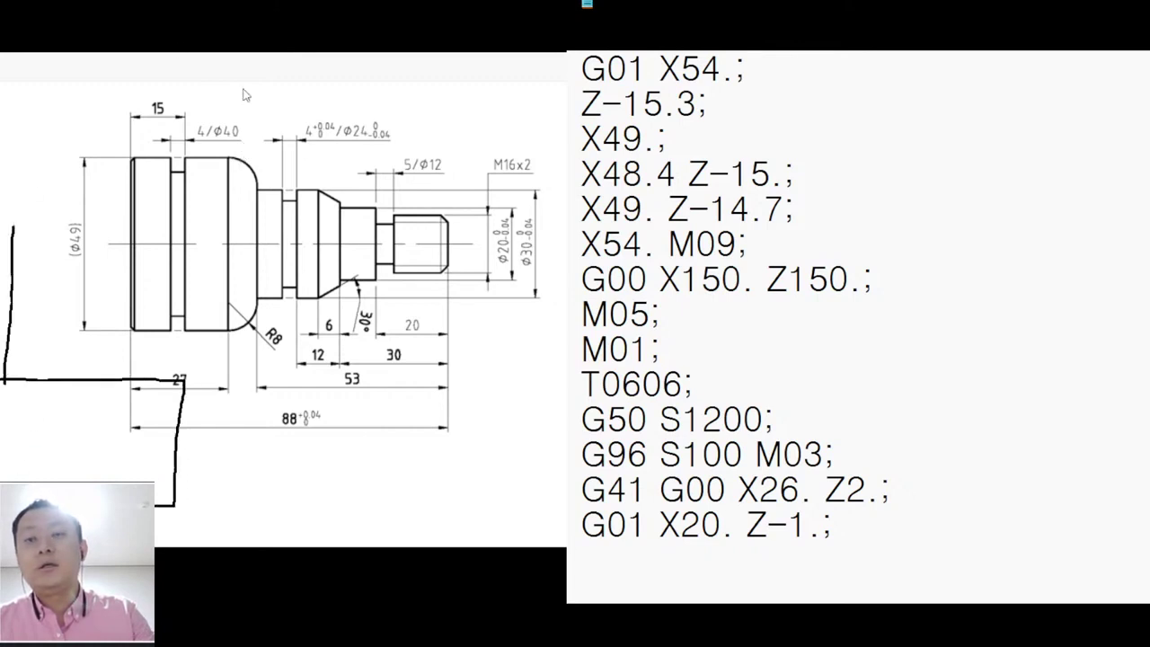
{"action": "mouse_move", "coordinate": [2, 342]}
{"action": "left_mouse_down"}
{"action": "mouse_move", "coordinate": [45, 381]}
{"action": "mouse_move", "coordinate": [41, 364]}
{"action": "mouse_move", "coordinate": [86, 433]}
{"action": "mouse_move", "coordinate": [86, 480]}
{"action": "left_mouse_up"}
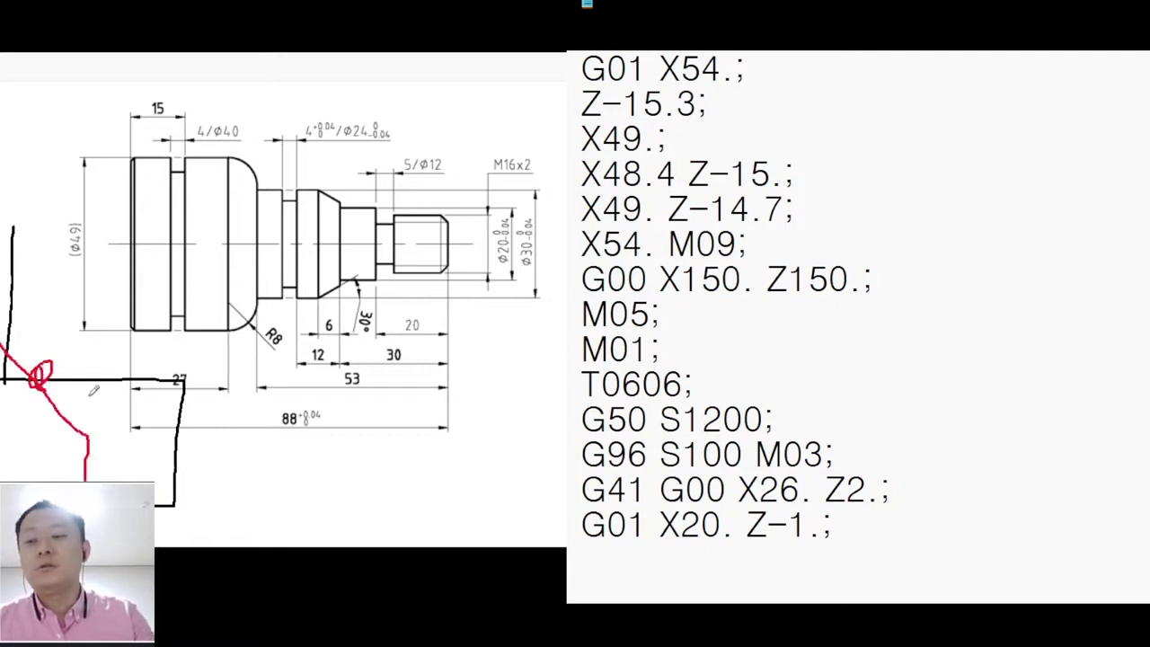
{"action": "left_click", "coordinate": [912, 542]}
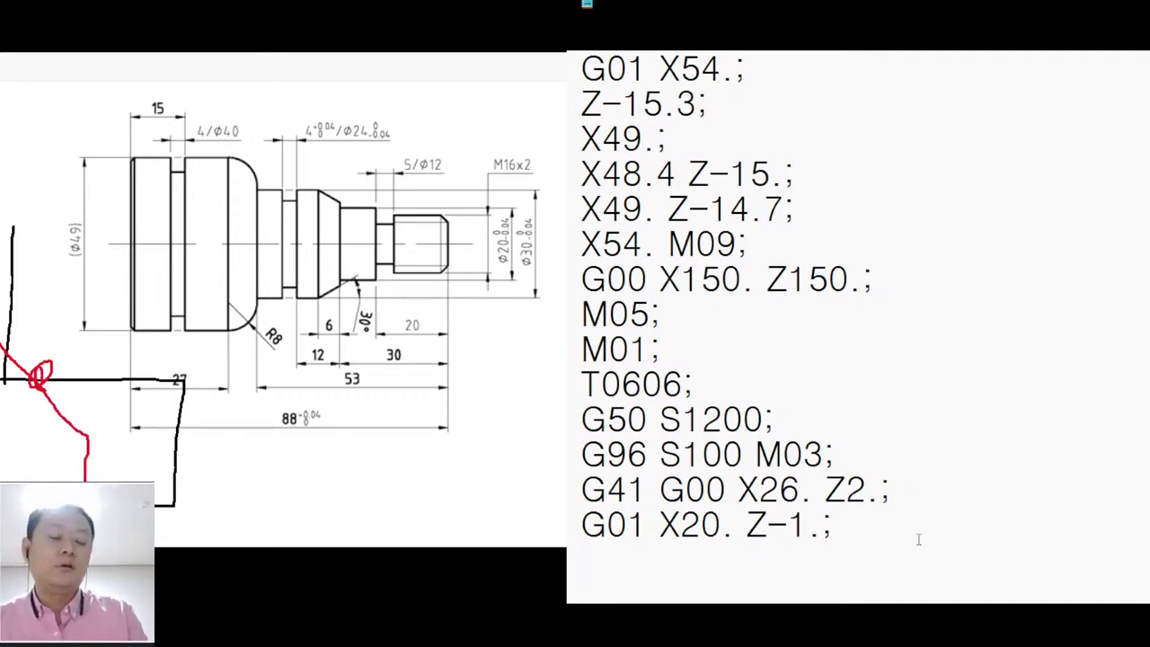
Add the X18. Z-2.; and Z5.; lines to the T0606 block
{"action": "type", "text": "X18"}
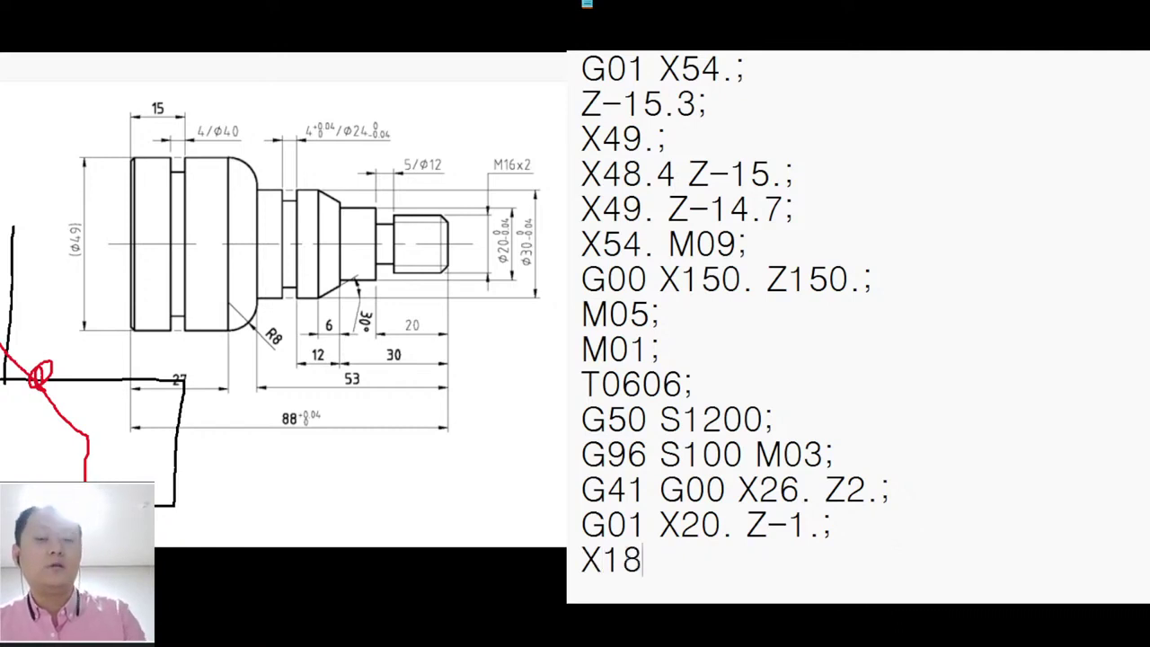
{"action": "type", "text": ". Z"}
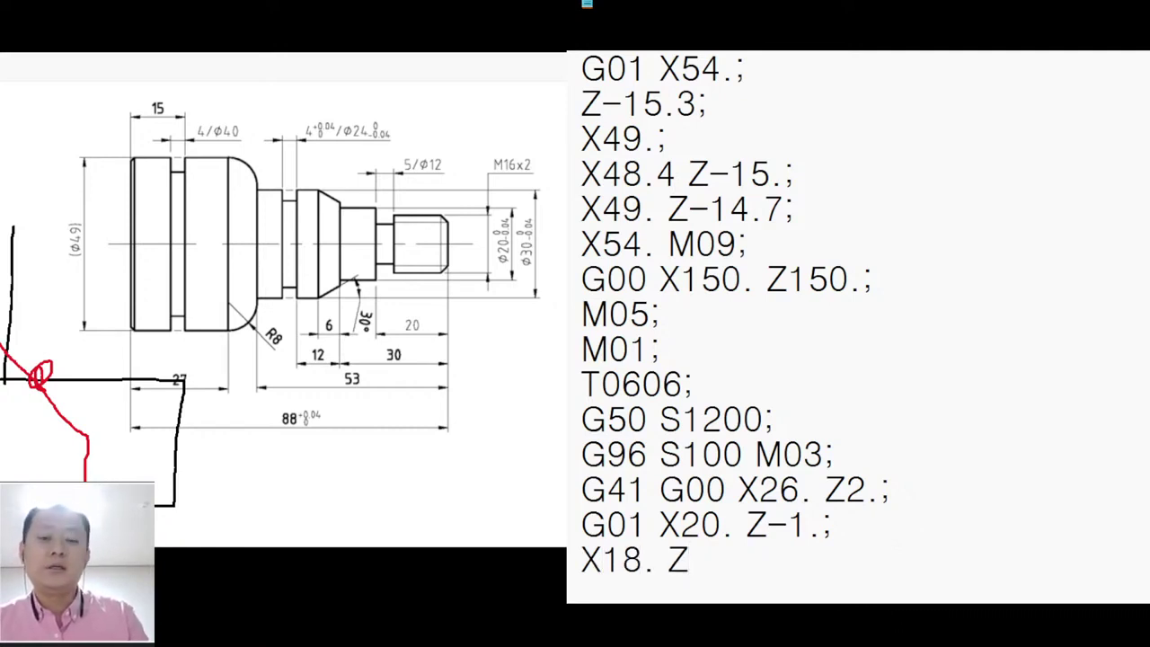
{"action": "type", "text": "-2.;\\"}
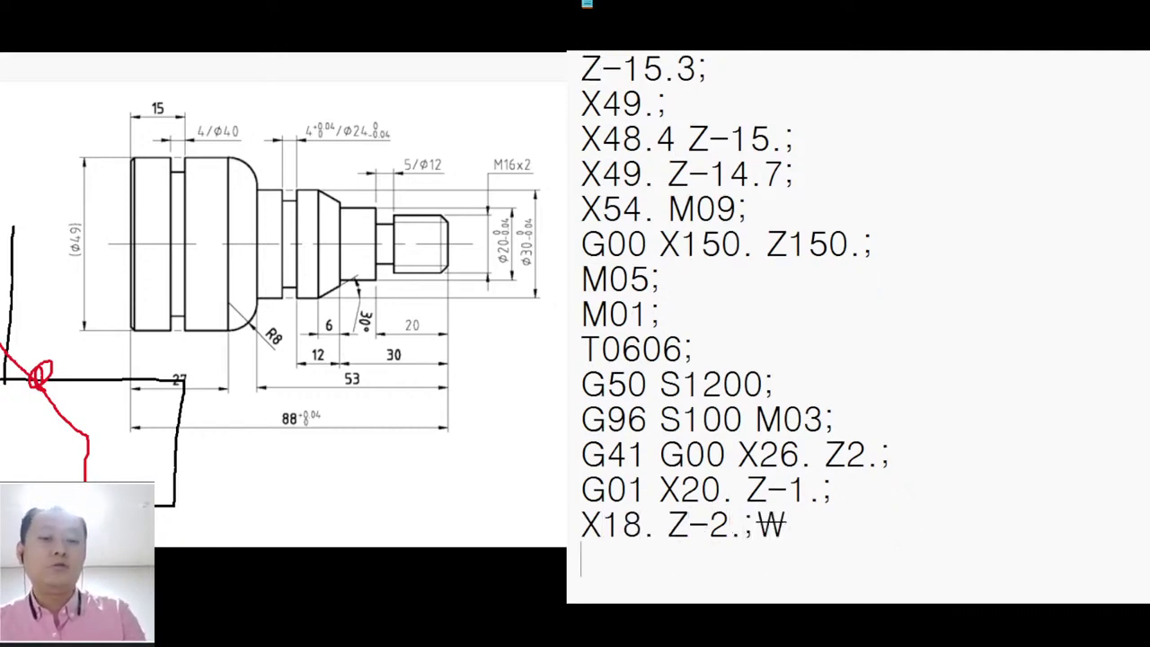
{"action": "key", "text": "BackSpace"}
{"action": "key", "text": "Return"}
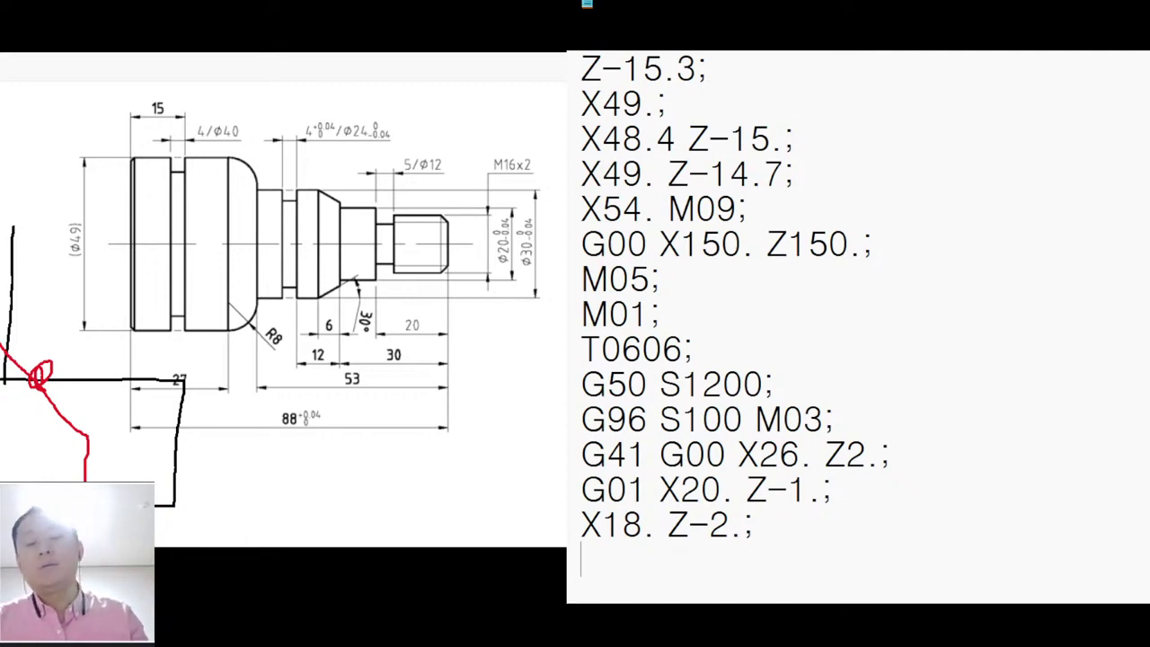
{"action": "type", "text": "Z"}
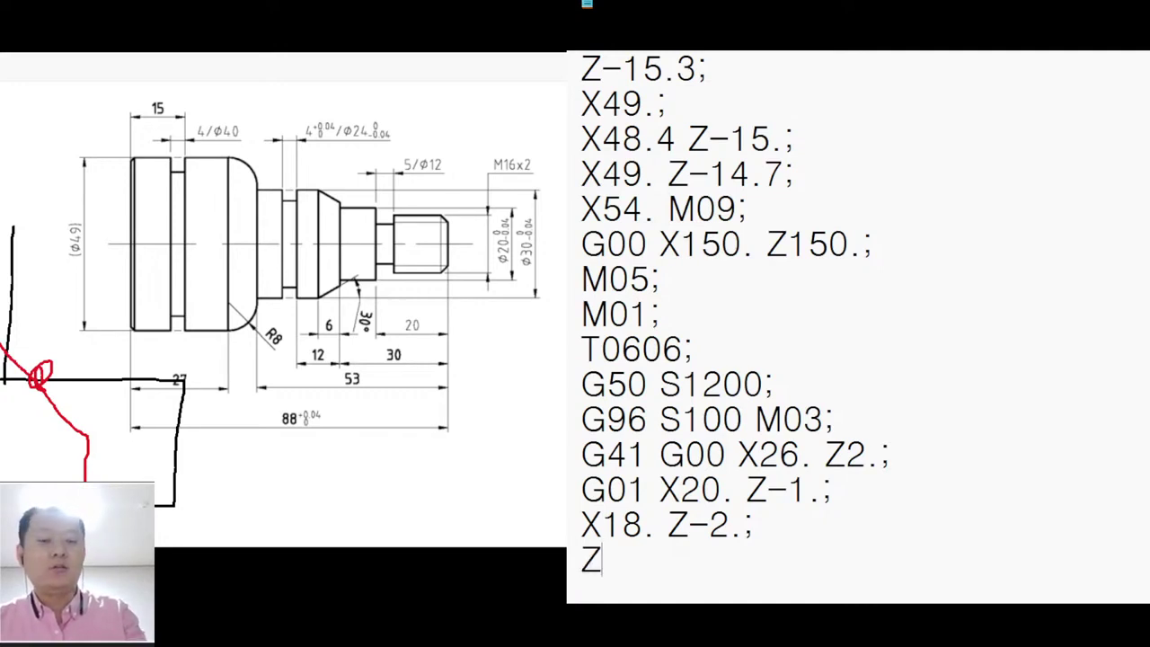
{"action": "type", "text": "5."}
{"action": "key", "text": "Return"}
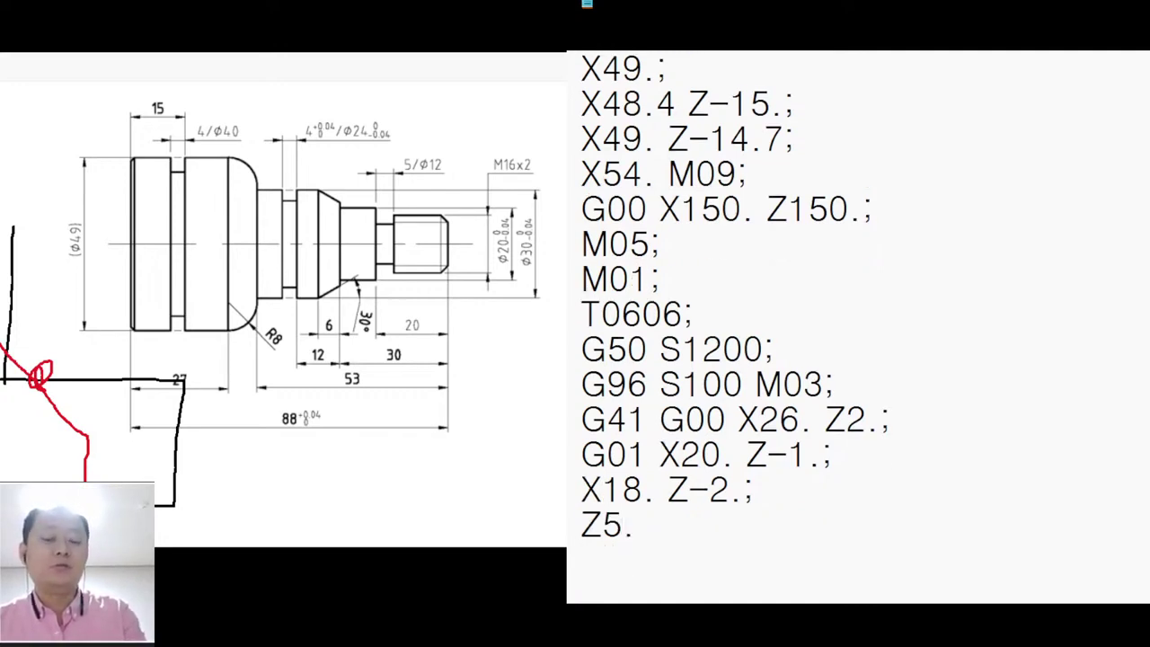
{"action": "key", "text": "BackSpace"}
{"action": "type", "text": ";"}
{"action": "key", "text": "Return"}
Add the G40 G00 X150. Z150. M09; retract, then M05; and M00;
{"action": "type", "text": "G40"}
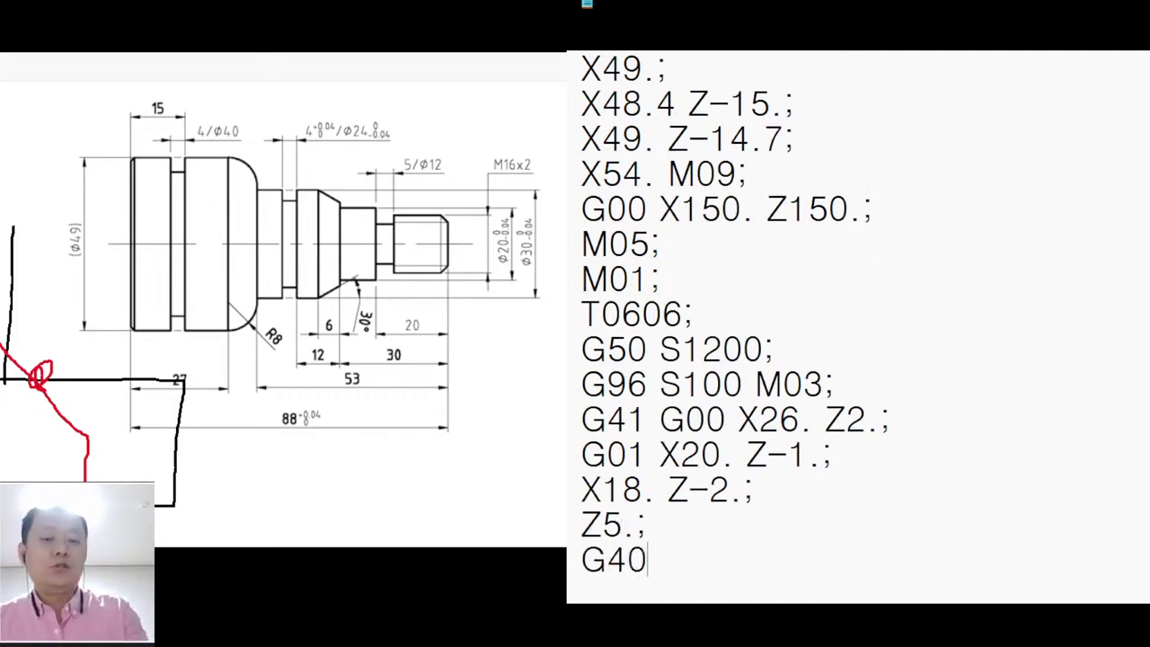
{"action": "type", "text": " G00 X150."}
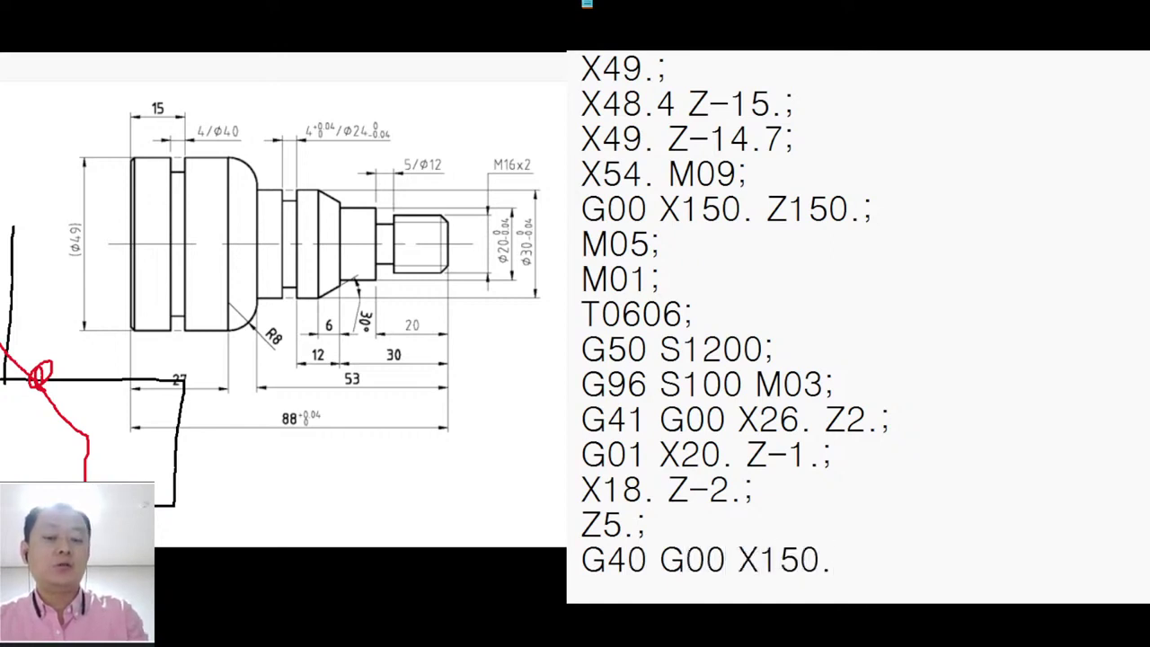
{"action": "type", "text": " Z150."}
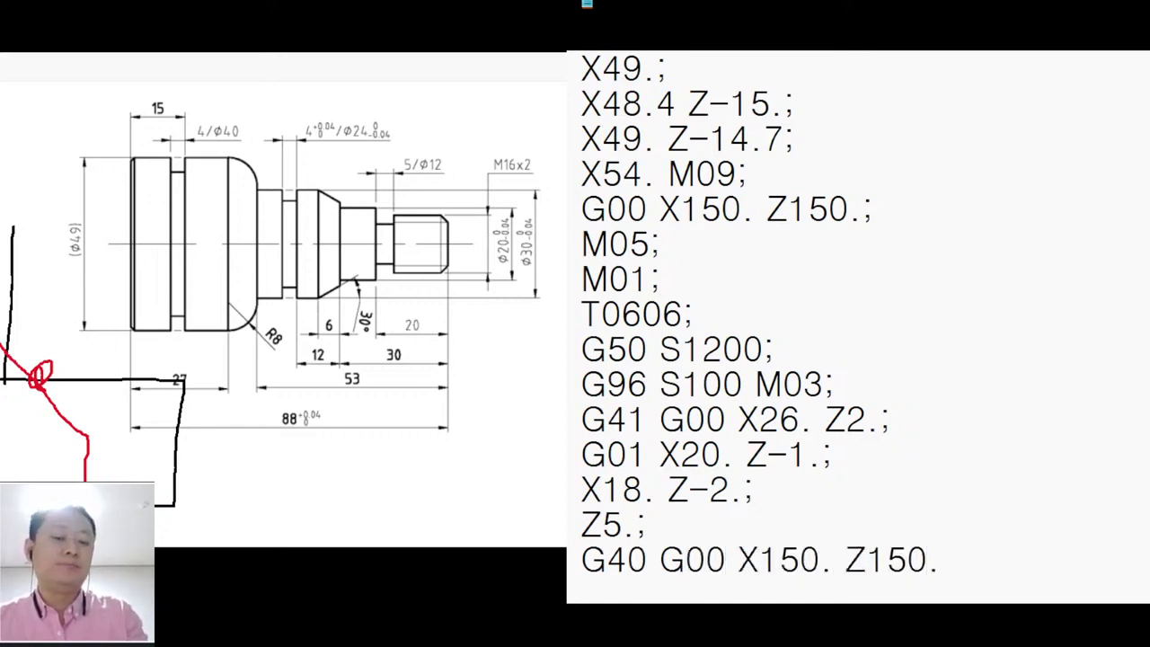
{"action": "type", "text": " M0"}
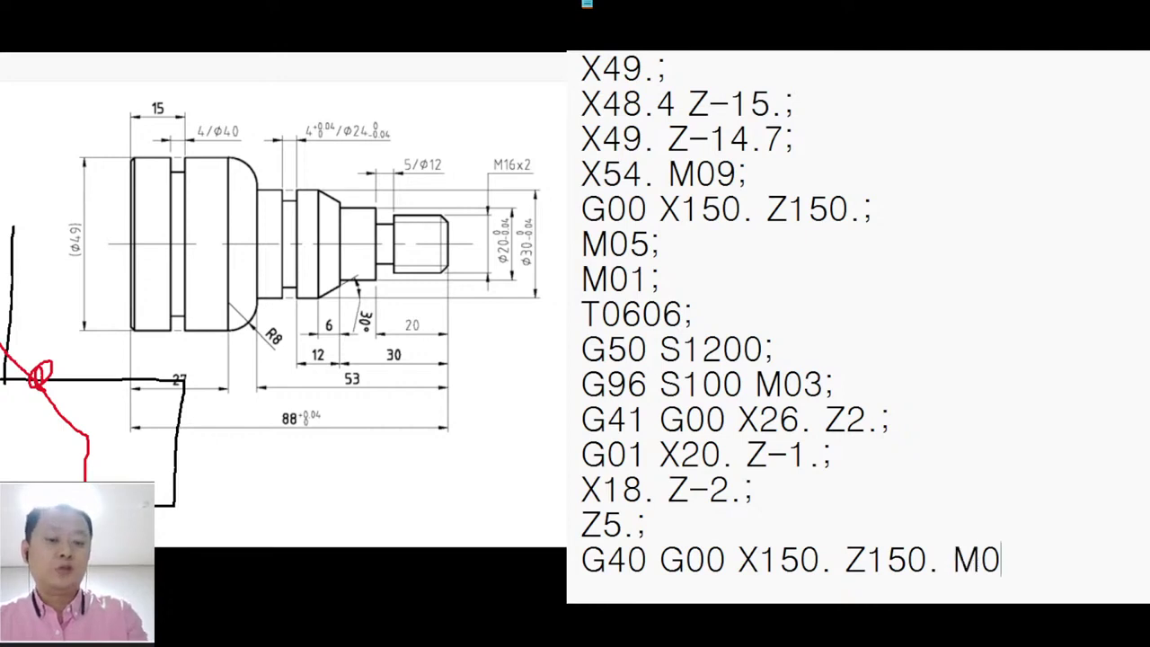
{"action": "type", "text": "9;"}
{"action": "key", "text": "Return"}
{"action": "type", "text": "M05;"}
{"action": "key", "text": "Return"}
{"action": "type", "text": "M0"}
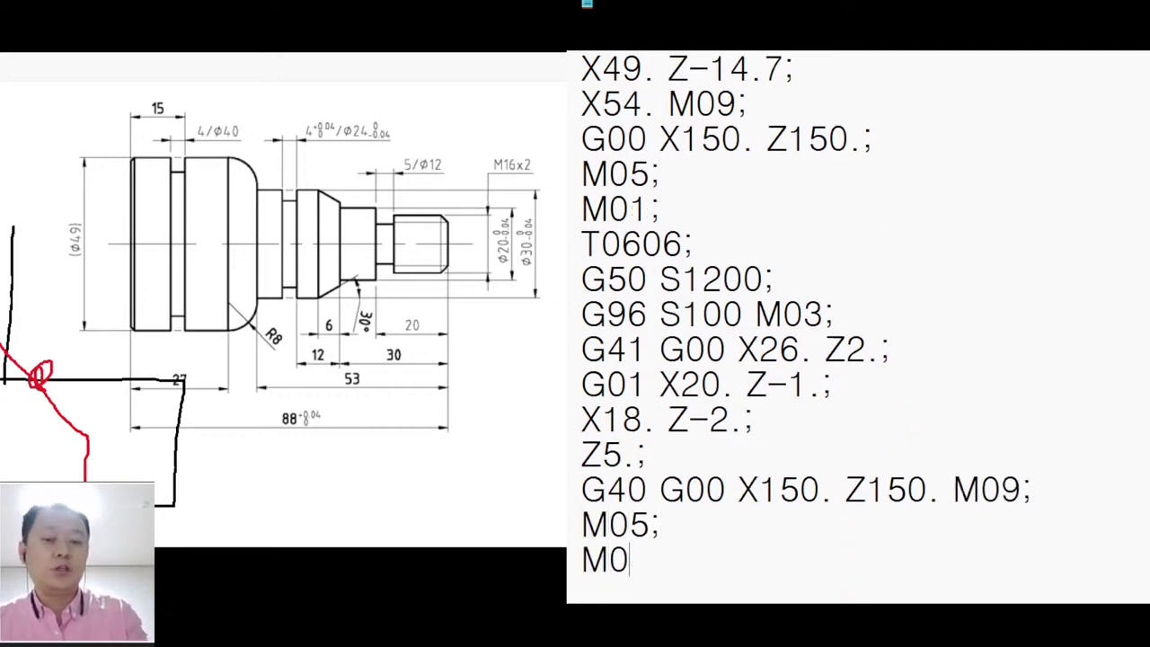
{"action": "type", "text": "0;"}
{"action": "key", "text": "Return"}
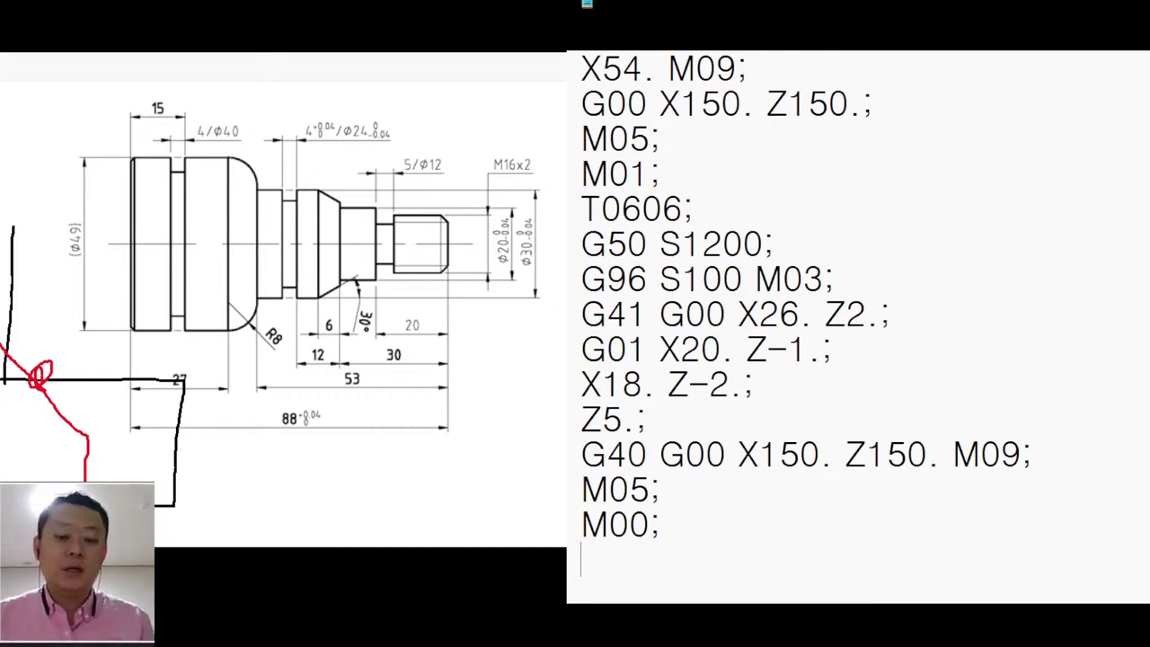
Start program (O0002) with G21 G54 G99; and a G28 U0. home-return line
{"action": "type", "text": "(O"}
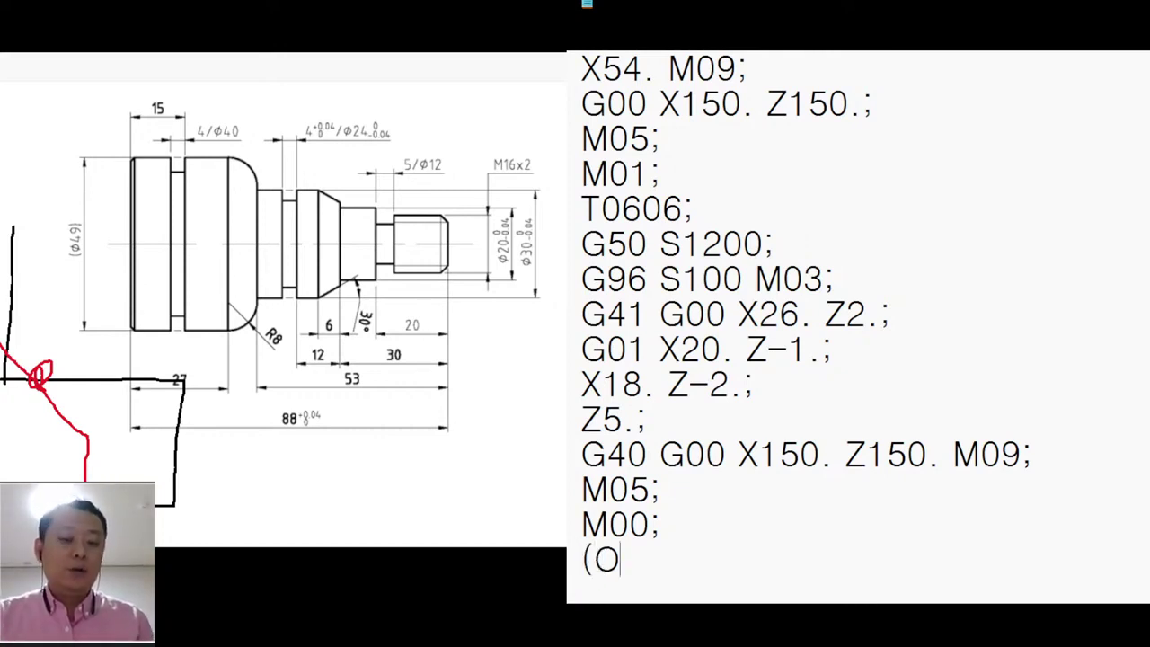
{"action": "type", "text": "0002);"}
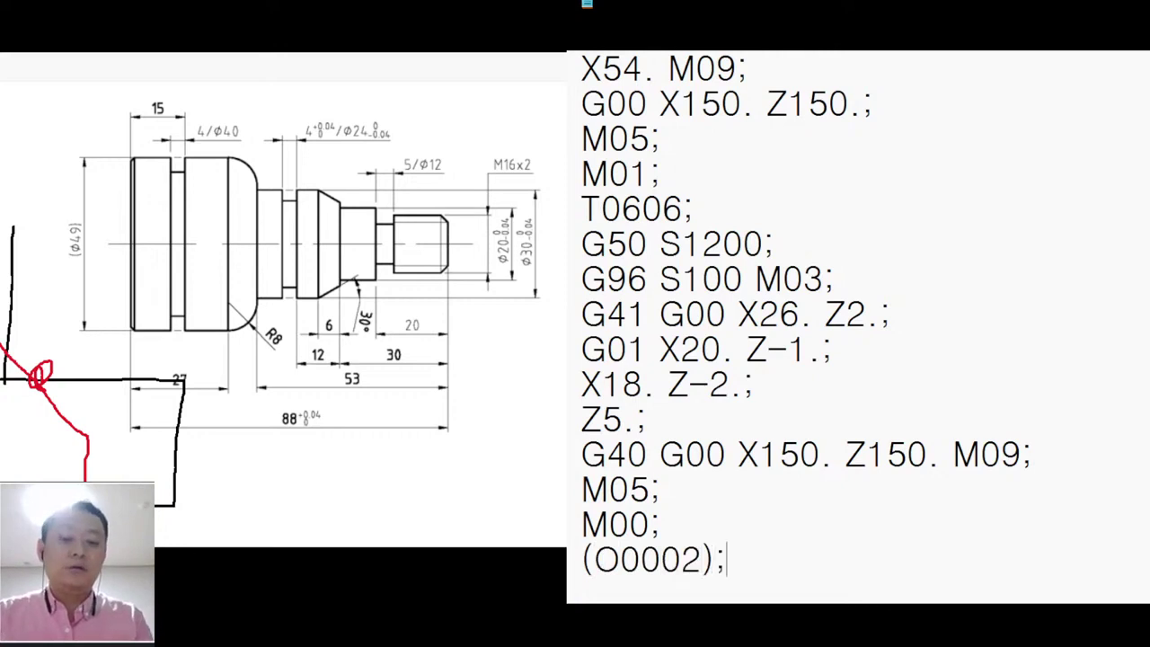
{"action": "key", "text": "Return"}
{"action": "type", "text": "G21 G54 G9"}
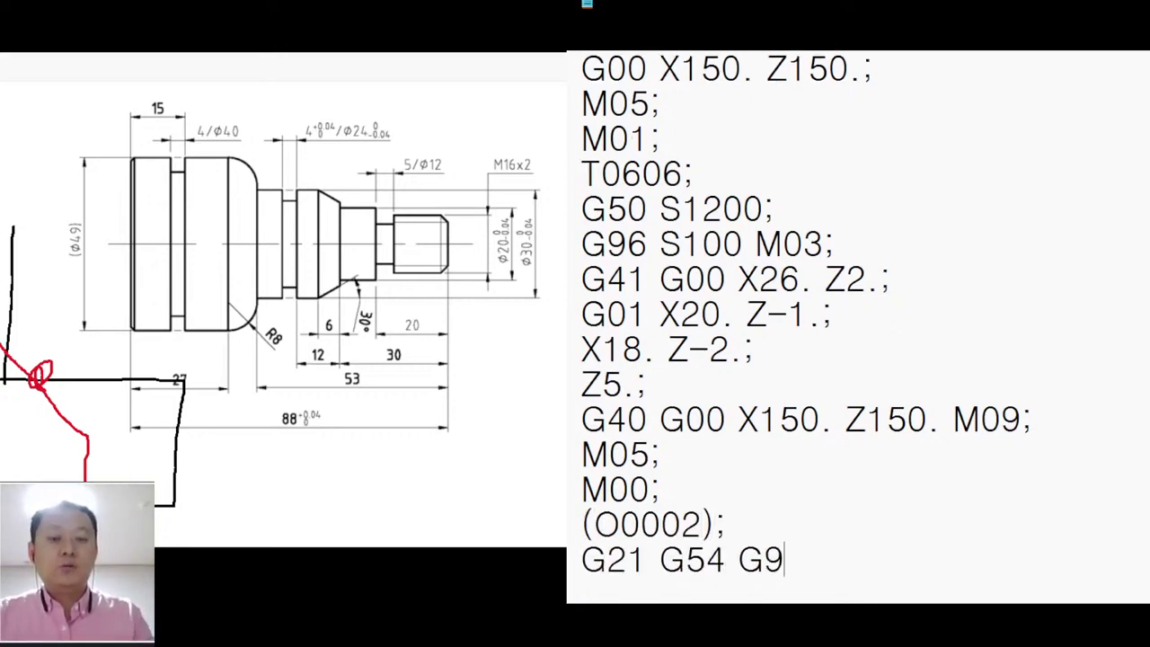
{"action": "type", "text": "9;"}
{"action": "key", "text": "Return"}
{"action": "type", "text": "28"}
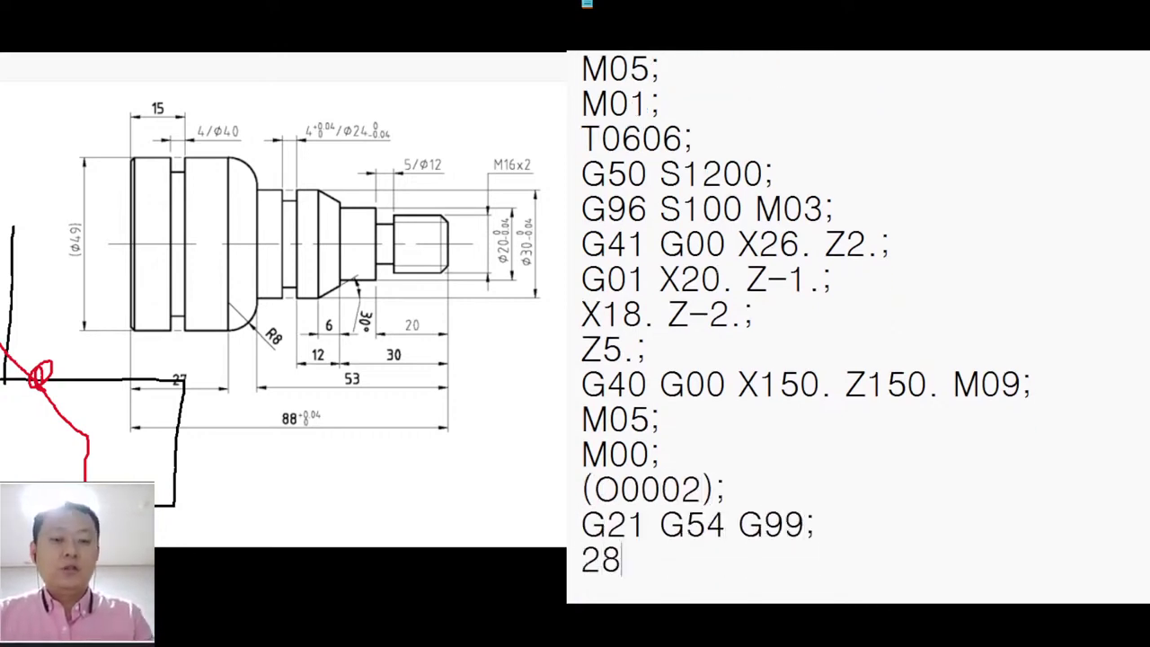
{"action": "key", "text": "BackSpace"}
{"action": "key", "text": "BackSpace"}
{"action": "type", "text": "G28 U0. Q"}
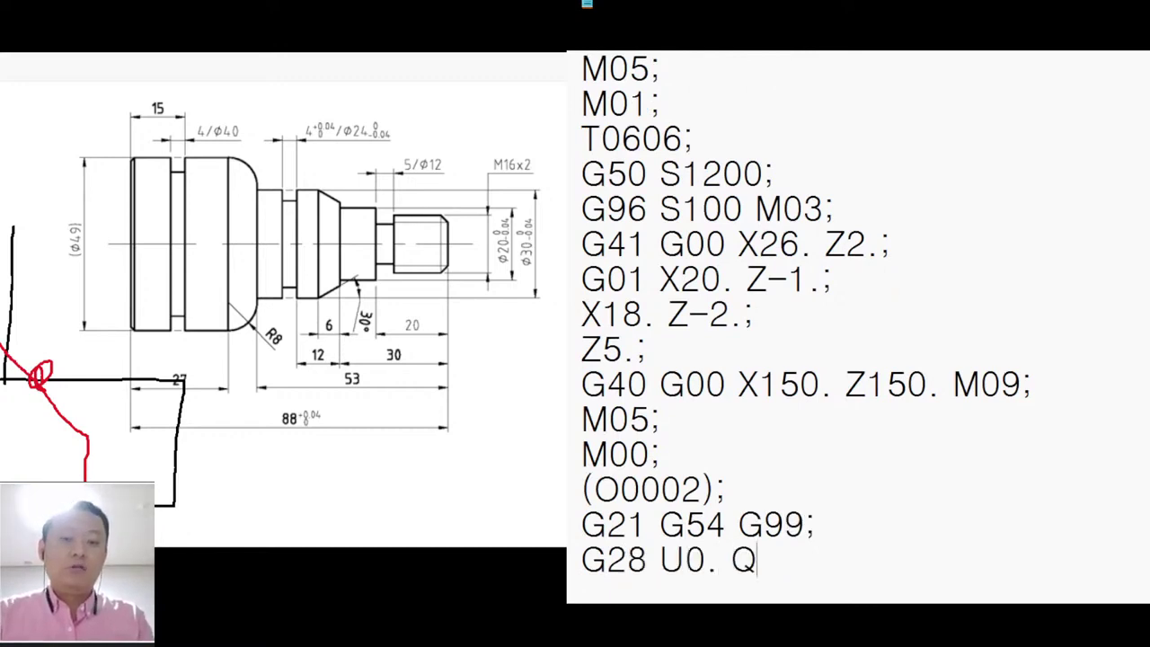
{"action": "type", "text": "0."}
{"action": "key", "text": "BackSpace"}
{"action": "key", "text": "BackSpace"}
{"action": "key", "text": "BackSpace"}
{"action": "type", "text": ";"}
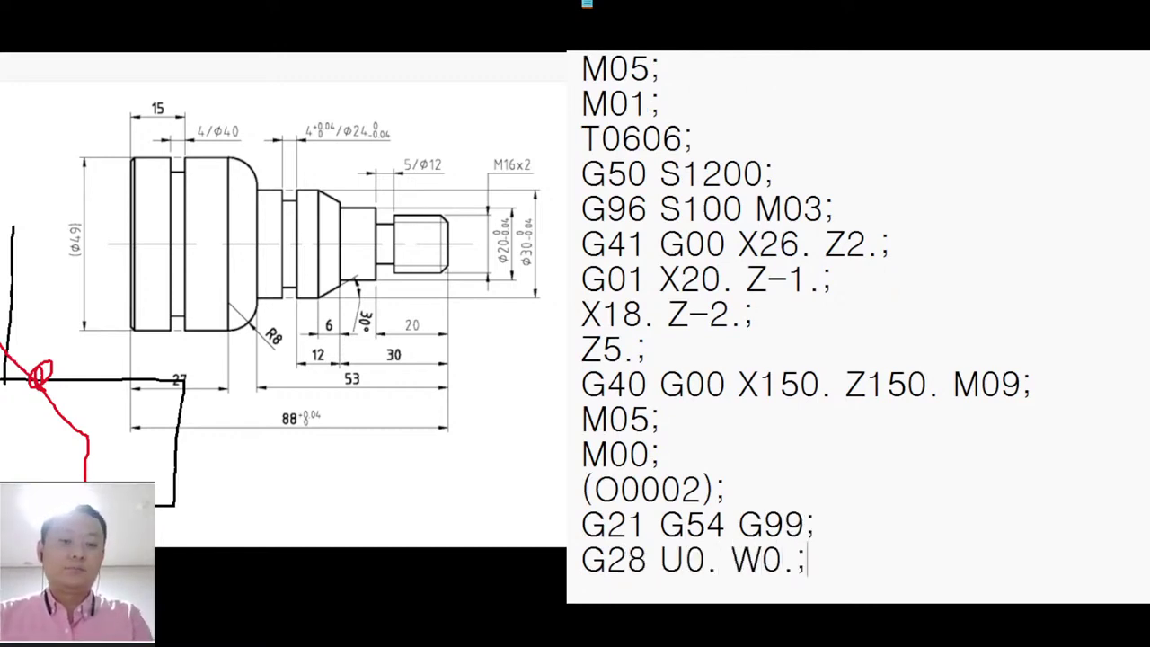
{"action": "key", "text": "Return"}
Add T0101;, G50 S1500;, G96 S120 M03; and G00 X54. Z7.; lines
{"action": "type", "text": "T010"}
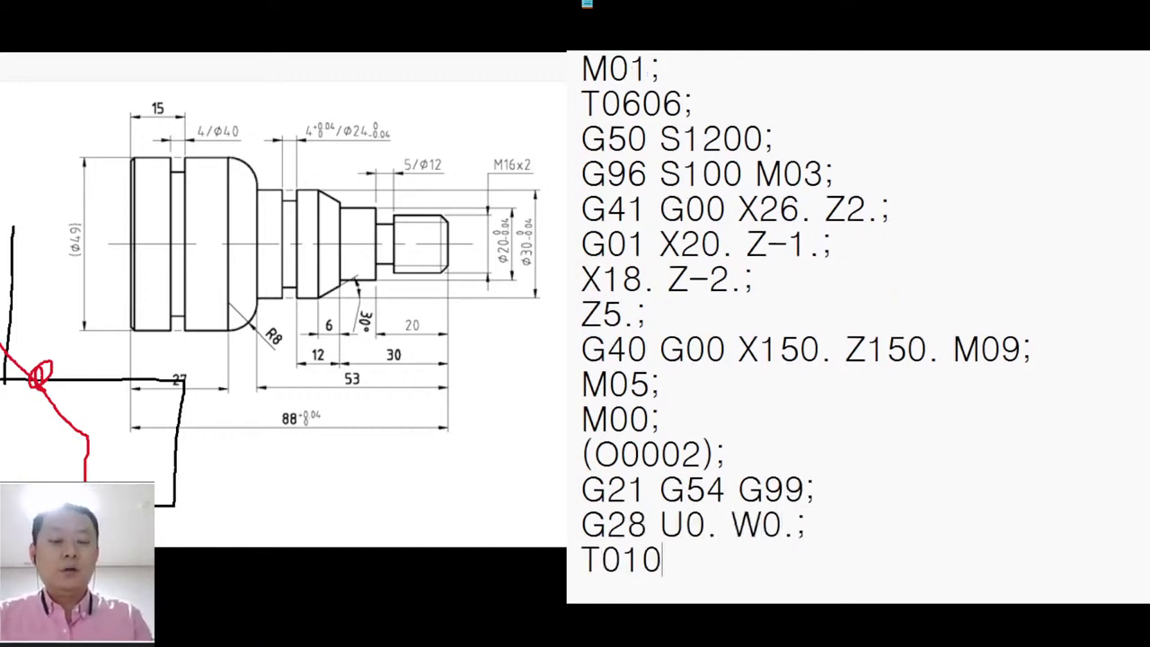
{"action": "type", "text": "1;"}
{"action": "key", "text": "Return"}
{"action": "type", "text": "G5"}
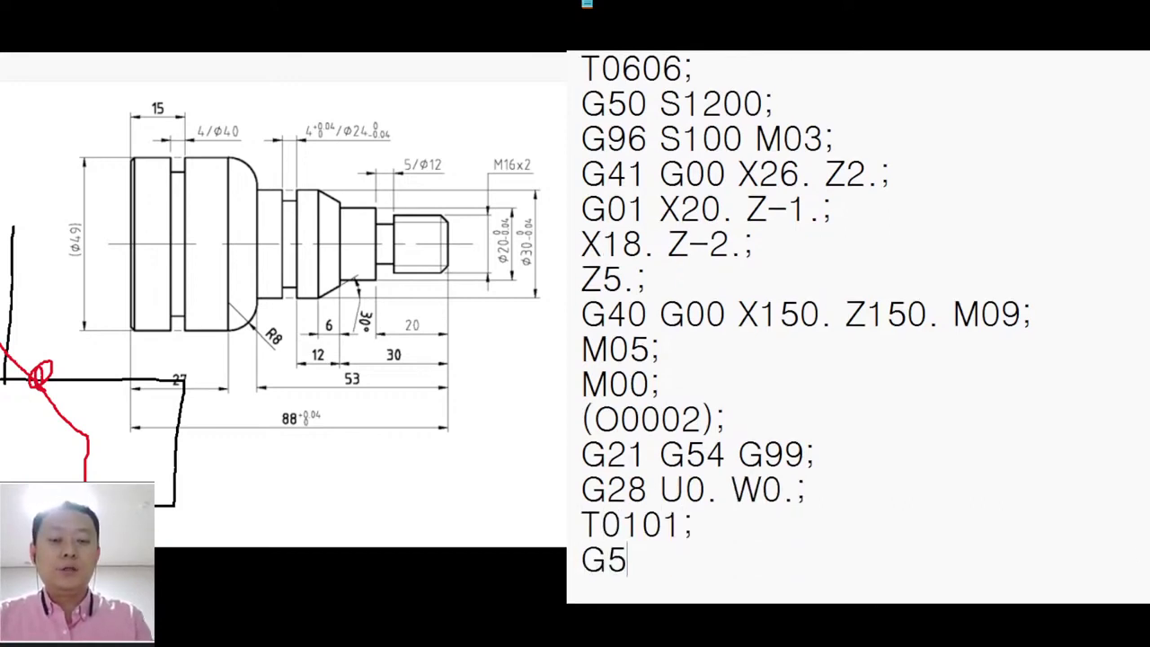
{"action": "type", "text": "0 S1500;"}
{"action": "key", "text": "Return"}
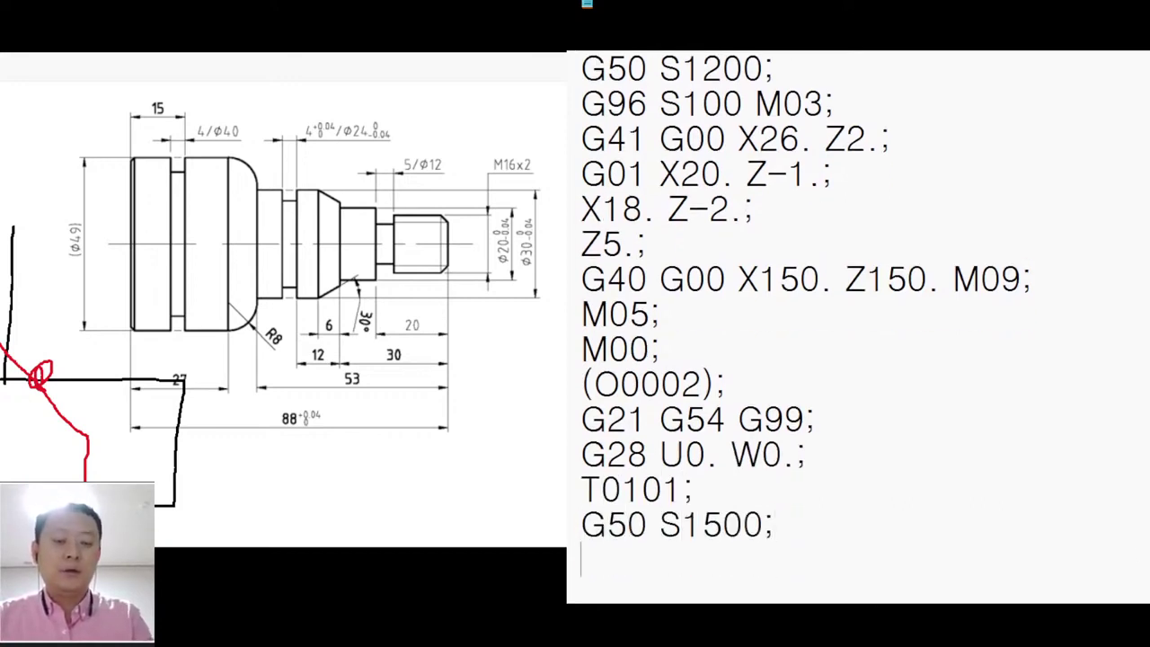
{"action": "type", "text": "G96 S120 "}
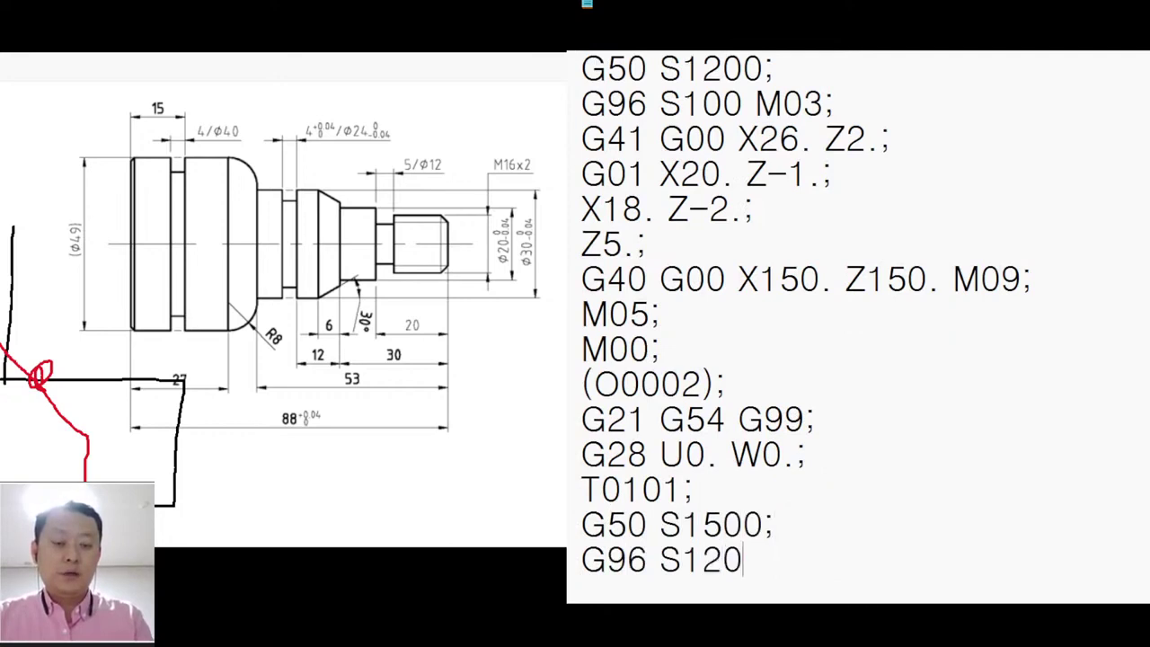
{"action": "type", "text": "M03;"}
{"action": "key", "text": "Return"}
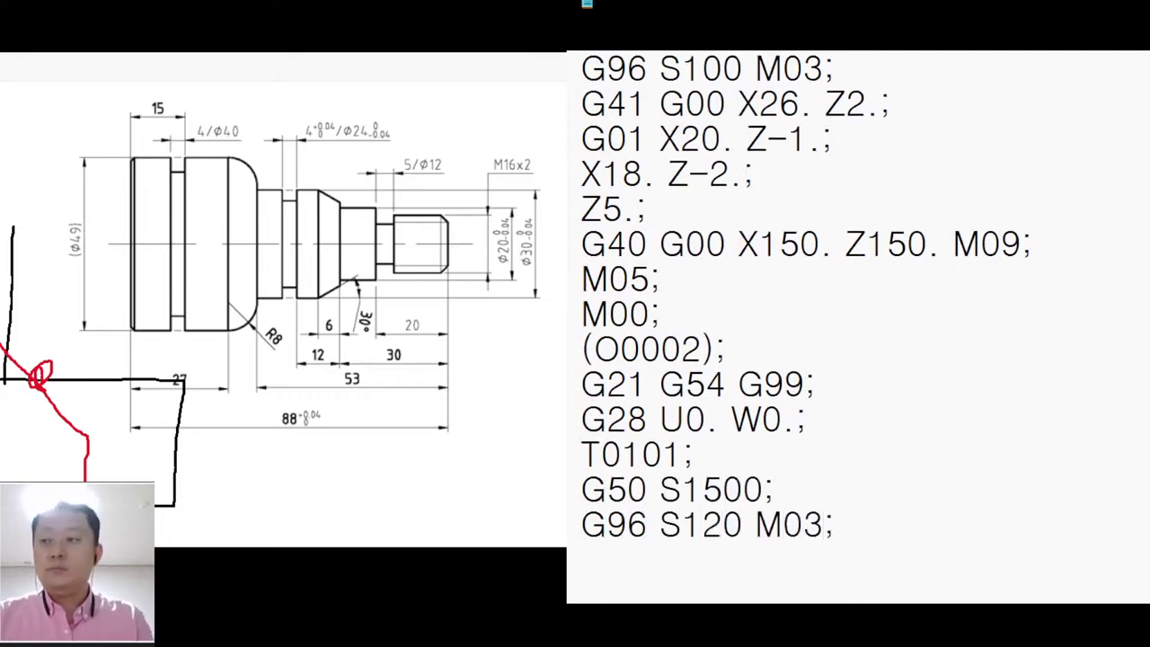
{"action": "type", "text": "G00 X54."}
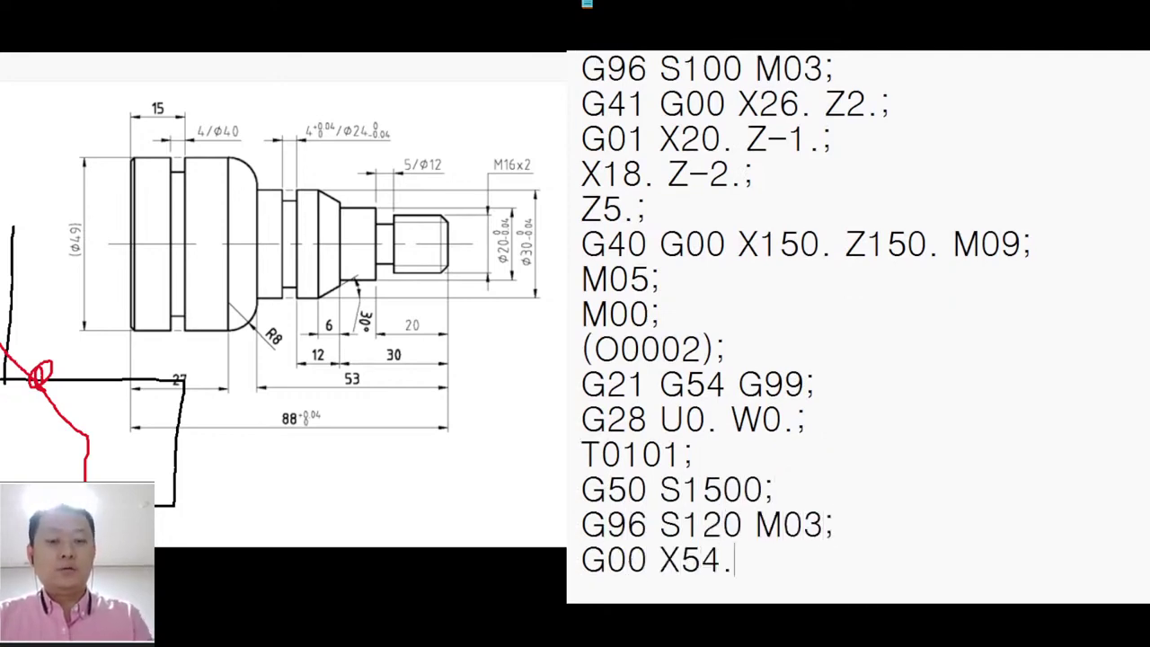
{"action": "type", "text": " Z7.;"}
{"action": "key", "text": "Return"}
Add G71 U2. R0.5 M08; and G71 P10 Q20 U0.4 W0.2 F0.2;, then return to the G00 line
{"action": "type", "text": "G71 "}
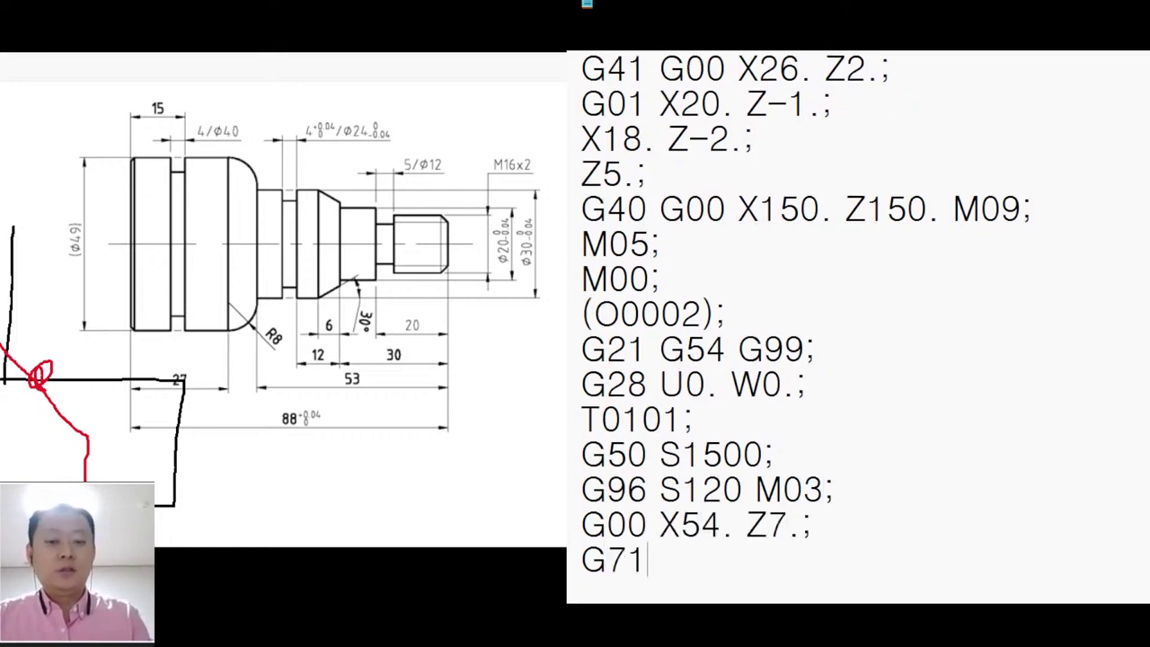
{"action": "type", "text": "U2. R"}
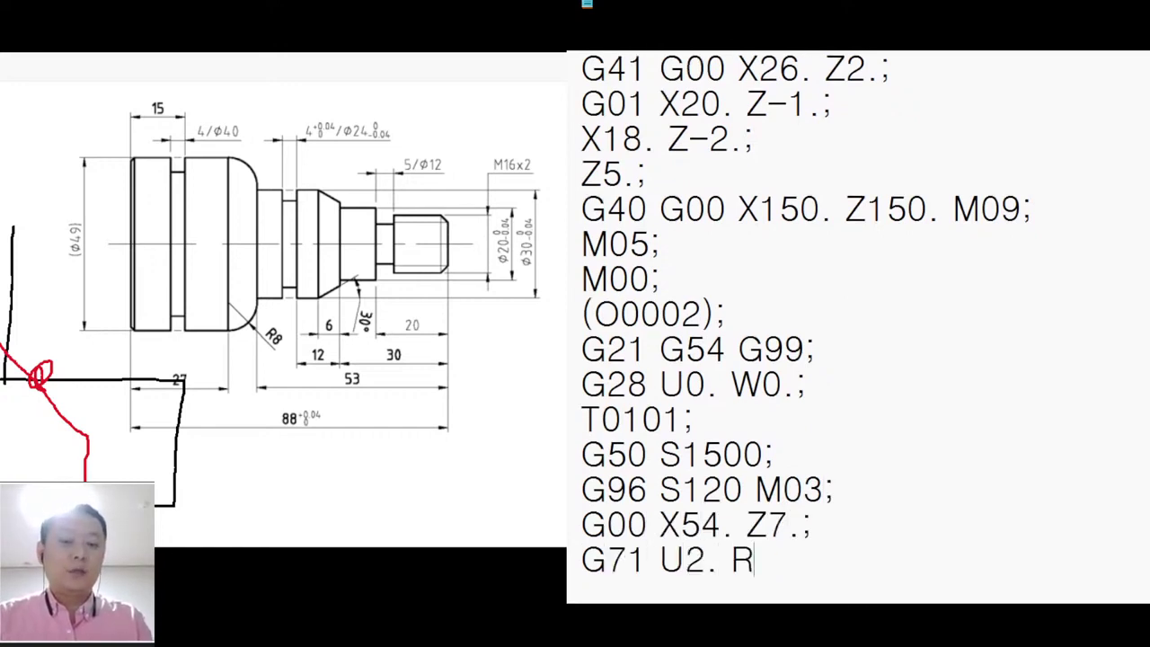
{"action": "type", "text": "0.5 M08;"}
{"action": "key", "text": "Return"}
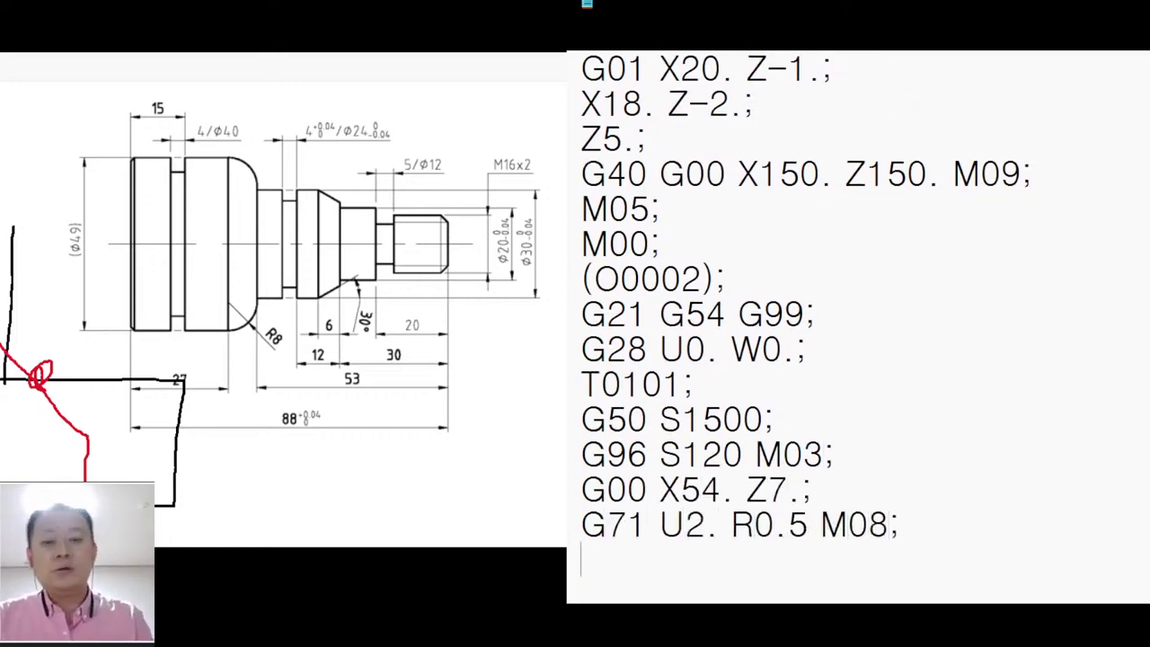
{"action": "type", "text": "G71 P10 Q2"}
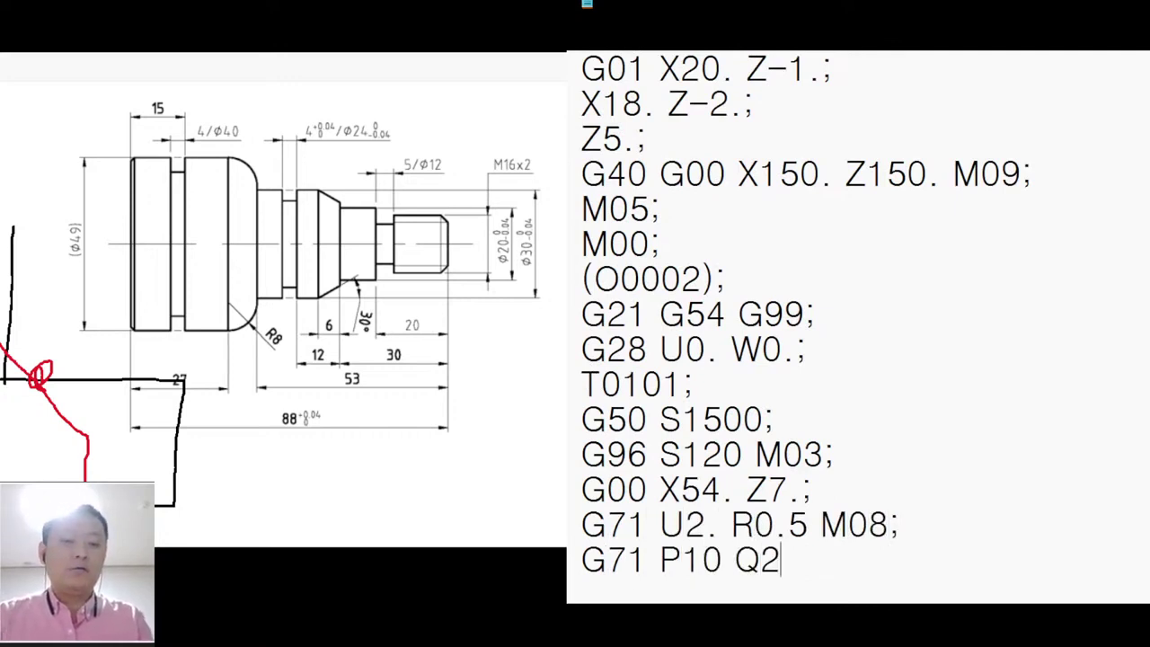
{"action": "type", "text": "0 U0.4"}
{"action": "key", "text": "BackSpace"}
{"action": "type", "text": "."}
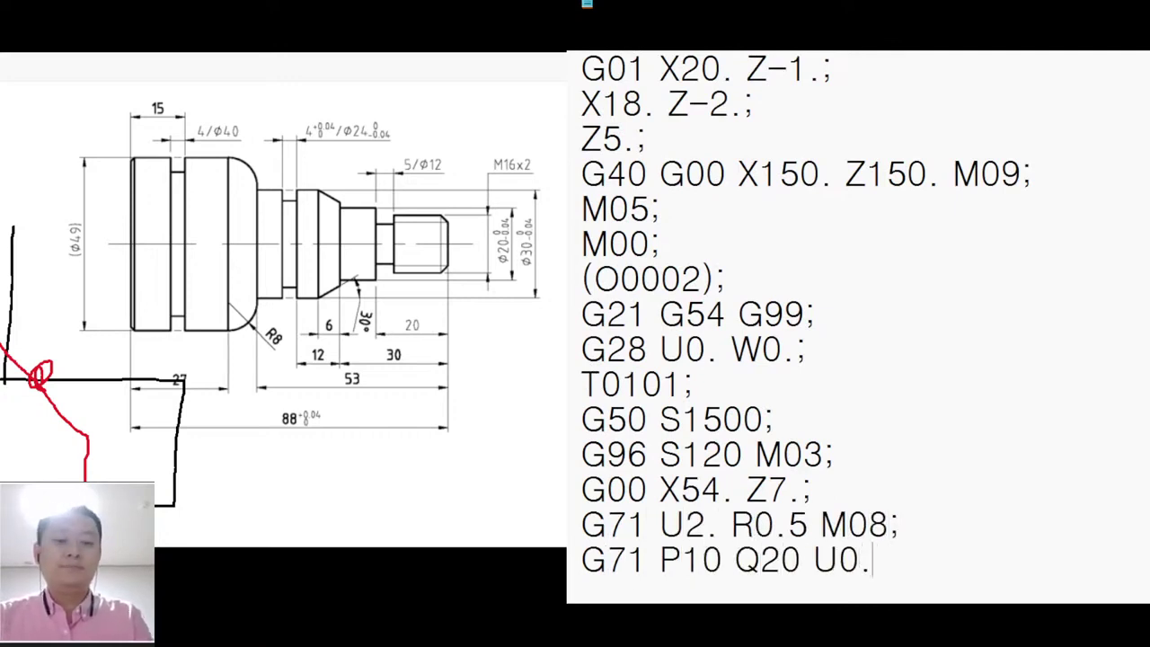
{"action": "type", "text": "4 W0.2 F0."}
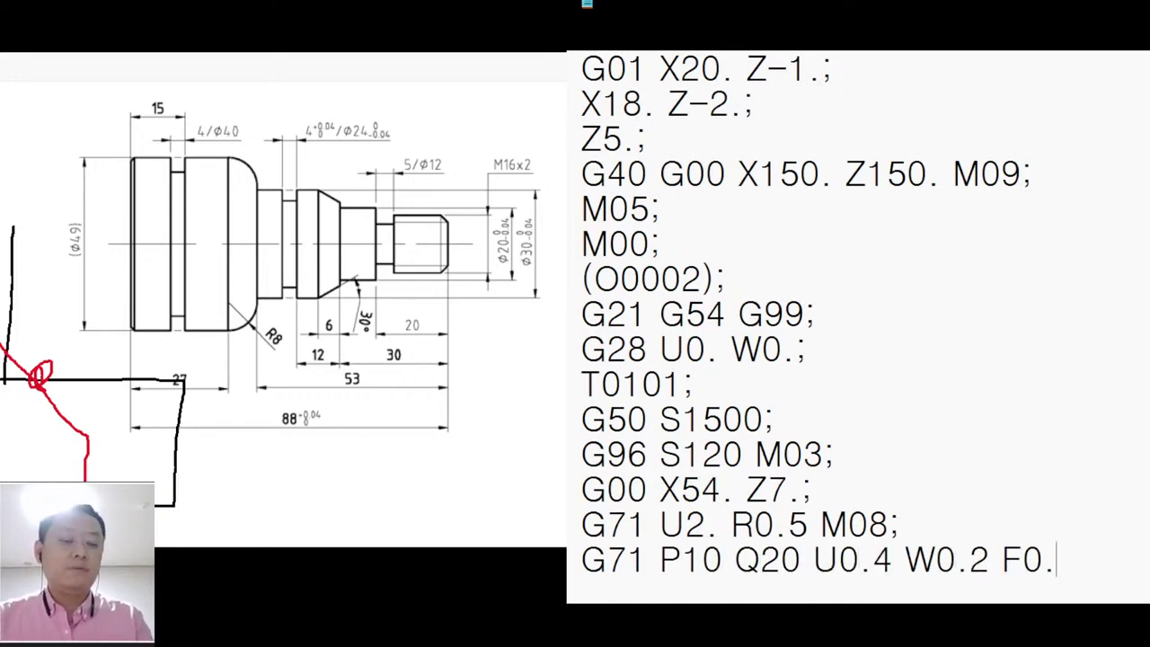
{"action": "type", "text": "2;"}
{"action": "key", "text": "Return"}
{"action": "key", "text": "Left"}
{"action": "key", "text": "Up"}
{"action": "key", "text": "Up"}
{"action": "key", "text": "Left"}
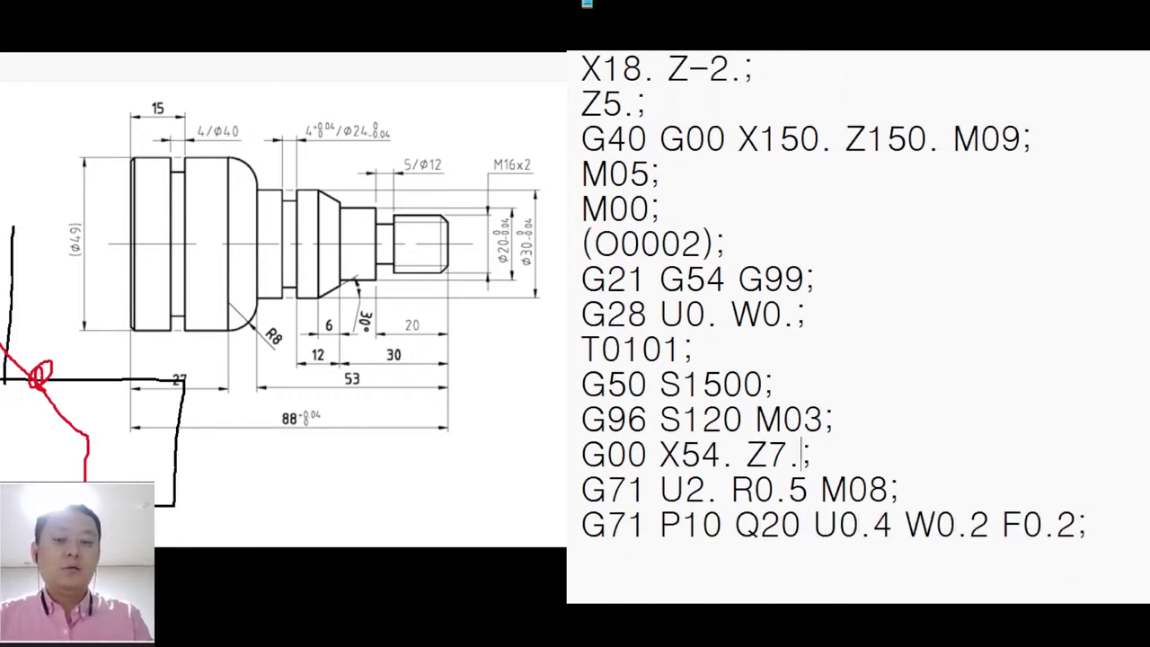
{"action": "key", "text": "Up"}
{"action": "key", "text": "Down"}
{"action": "key", "text": "Left"}
{"action": "key", "text": "Left"}
{"action": "key", "text": "Left"}
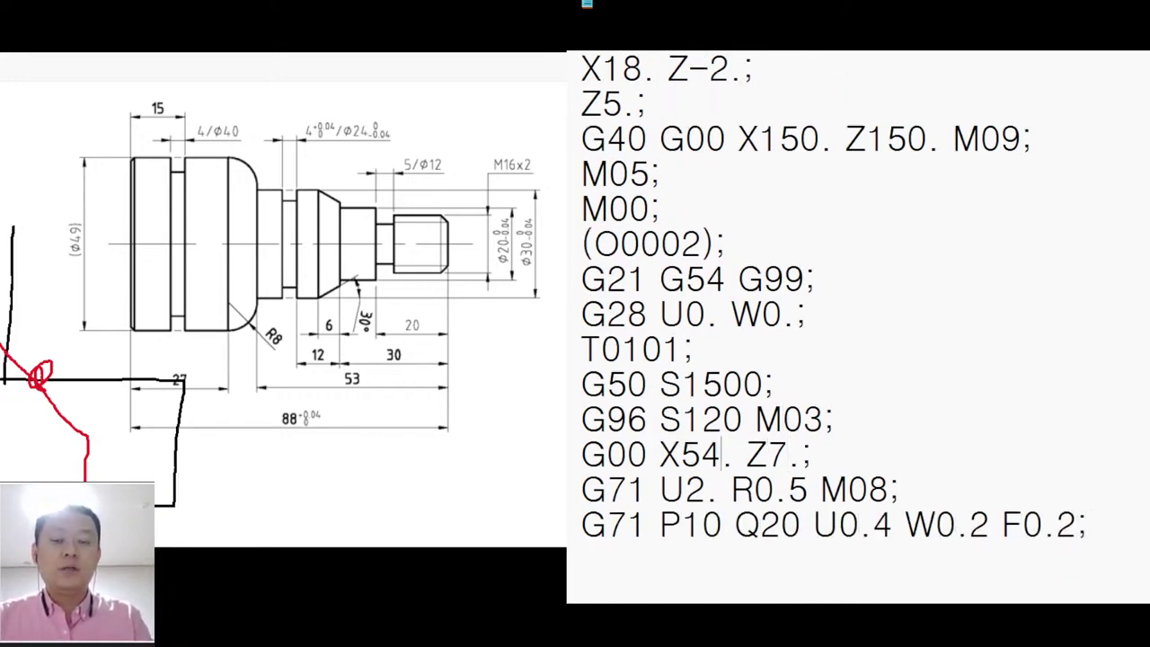
{"action": "key", "text": "Left"}
{"action": "key", "text": "Left"}
{"action": "key", "text": "Left"}
Insert G42 before the G00 approach and begin the contour with N10 G00 X-2. Z7.;
{"action": "type", "text": "G42"}
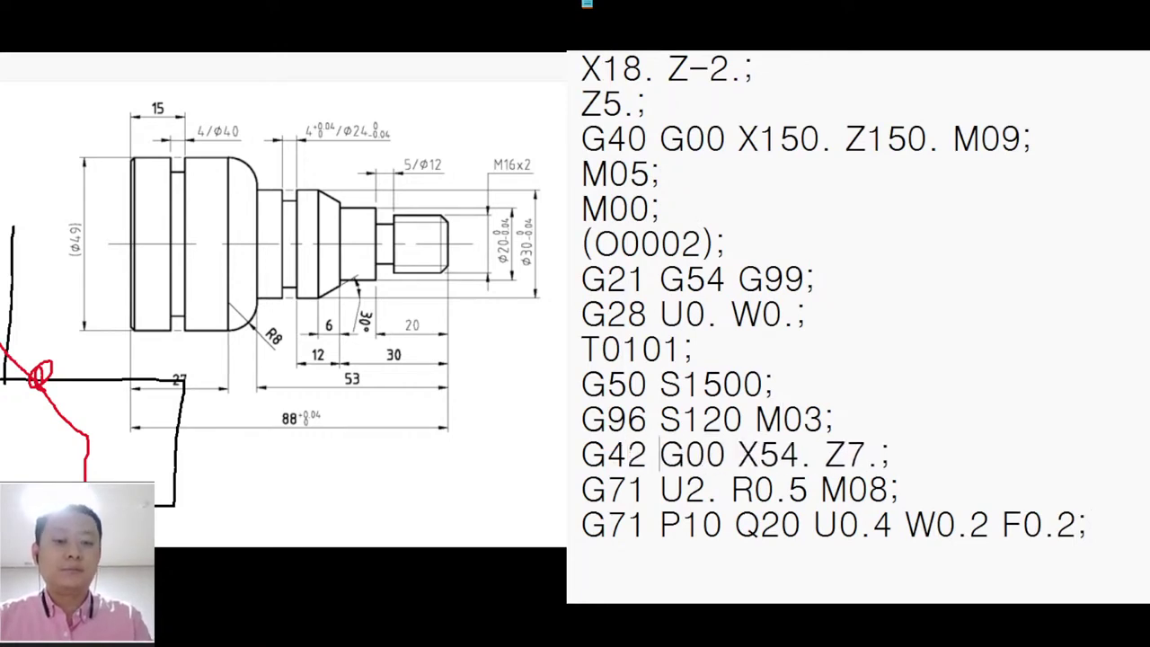
{"action": "key", "text": "Down"}
{"action": "key", "text": "Down"}
{"action": "key", "text": "Down"}
{"action": "type", "text": "N10 G"}
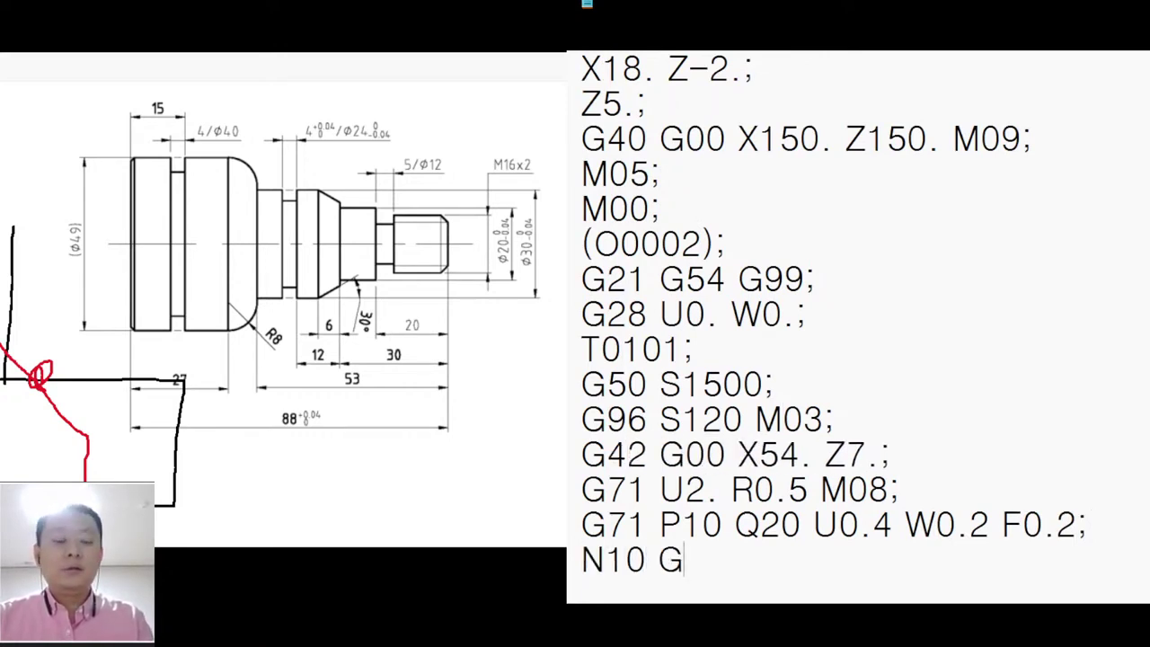
{"action": "type", "text": "00 X"}
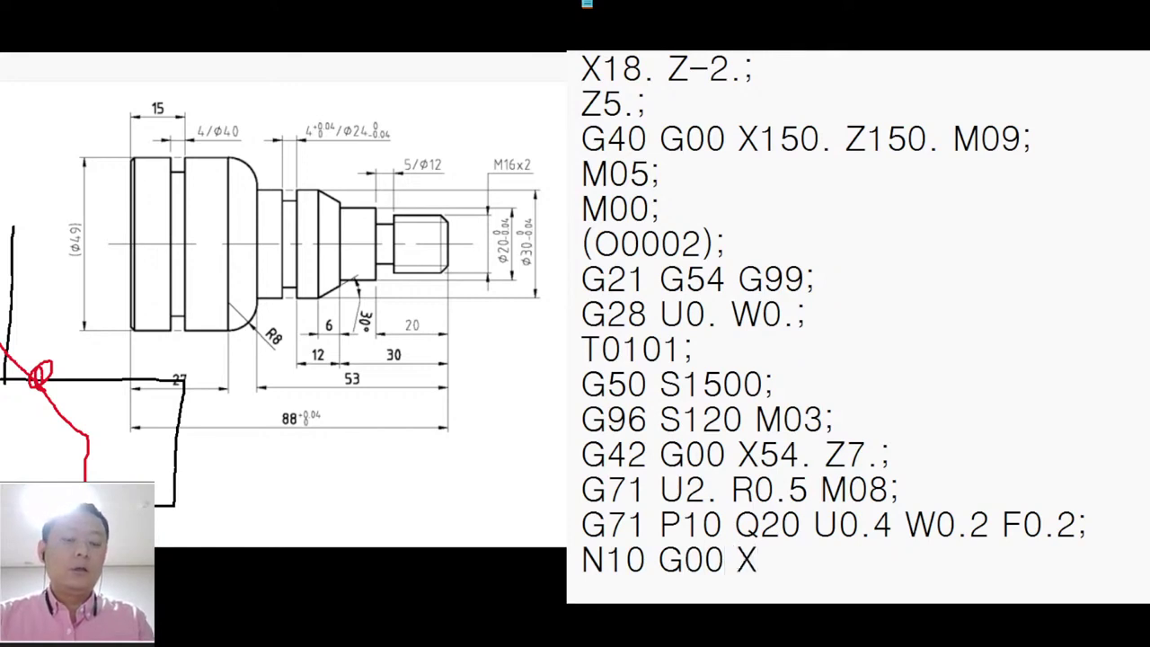
{"action": "type", "text": "-5"}
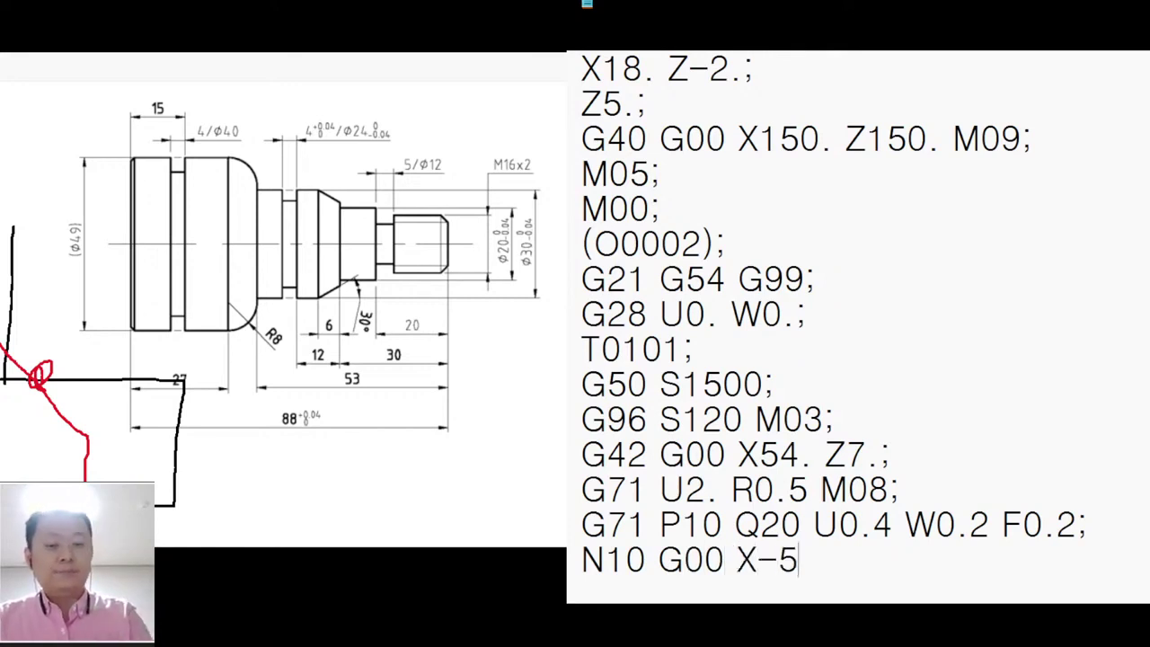
{"action": "key", "text": "BackSpace"}
{"action": "type", "text": "2. Z"}
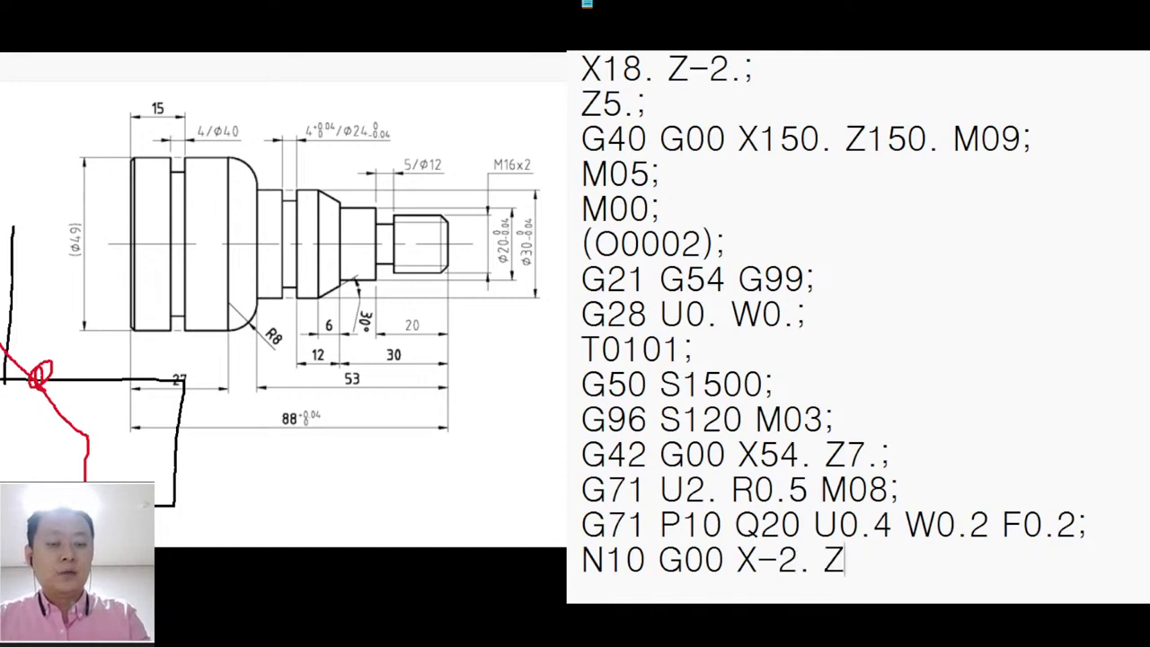
{"action": "type", "text": "7.;"}
{"action": "key", "text": "Return"}
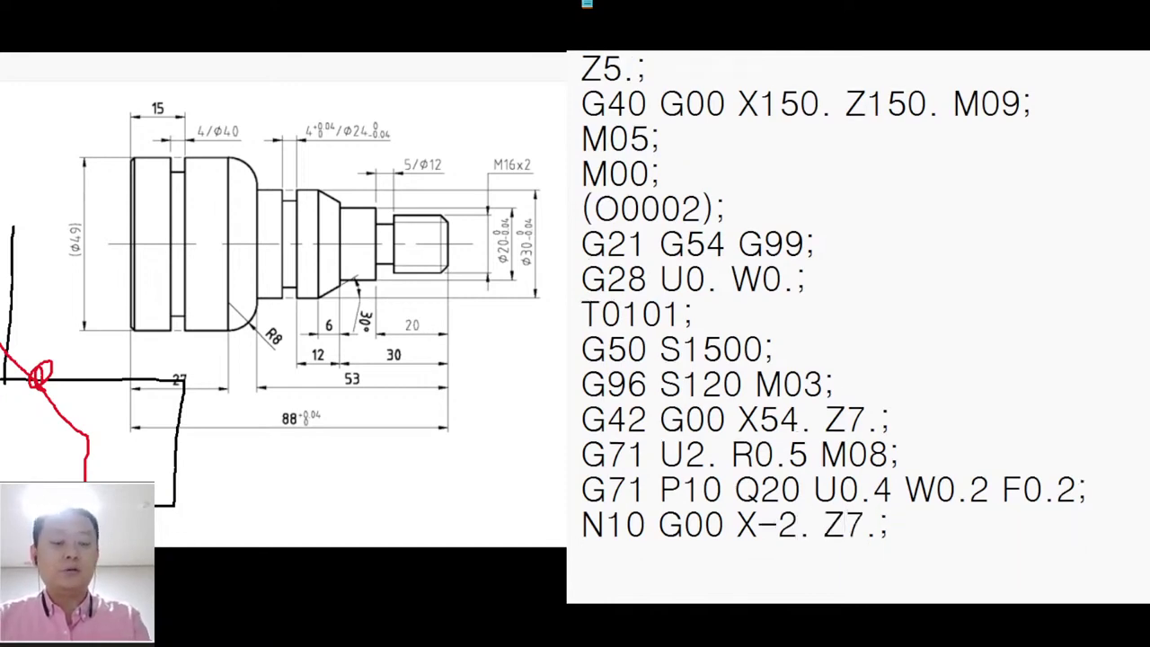
Add the contour lines G01 Z0.;, X12.; and the X16. Z-2.; chamfer
{"action": "type", "text": "G01 Z0"}
{"action": "key", "text": "BackSpace"}
{"action": "type", "text": "Z0."}
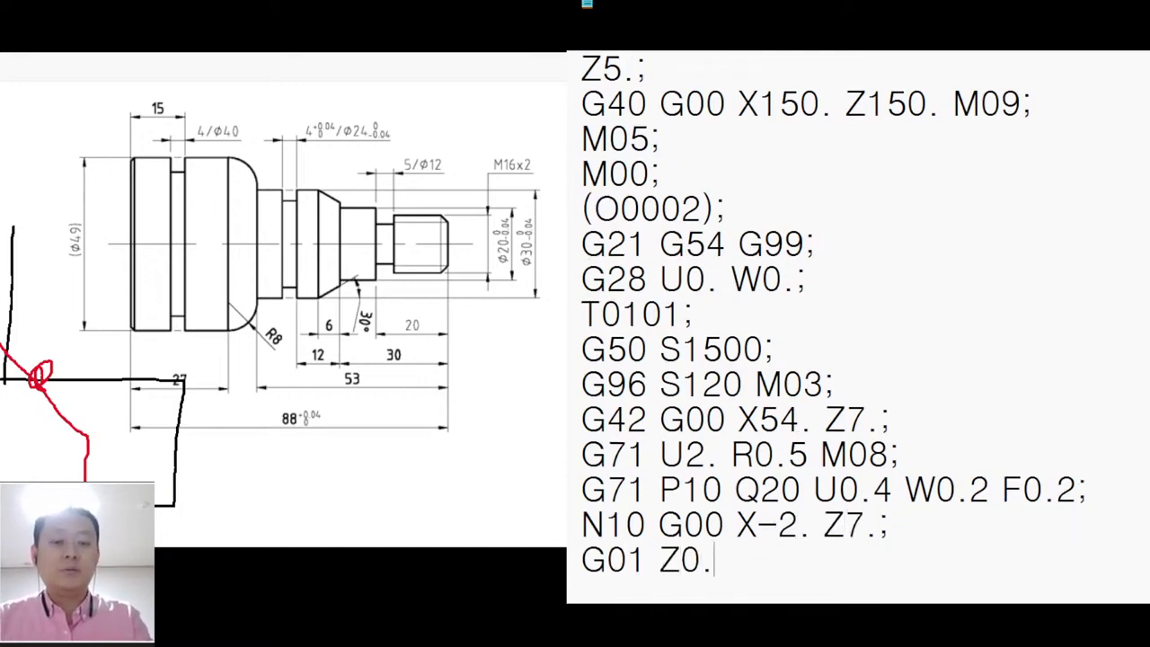
{"action": "type", "text": ";"}
{"action": "key", "text": "Return"}
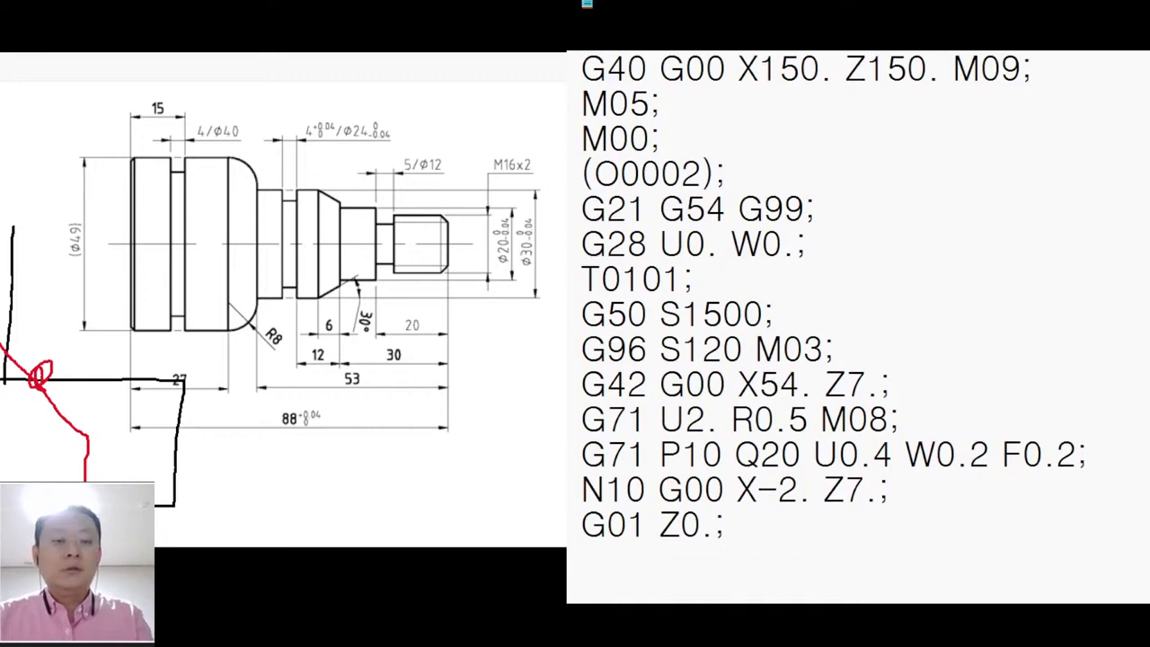
{"action": "type", "text": "X12."}
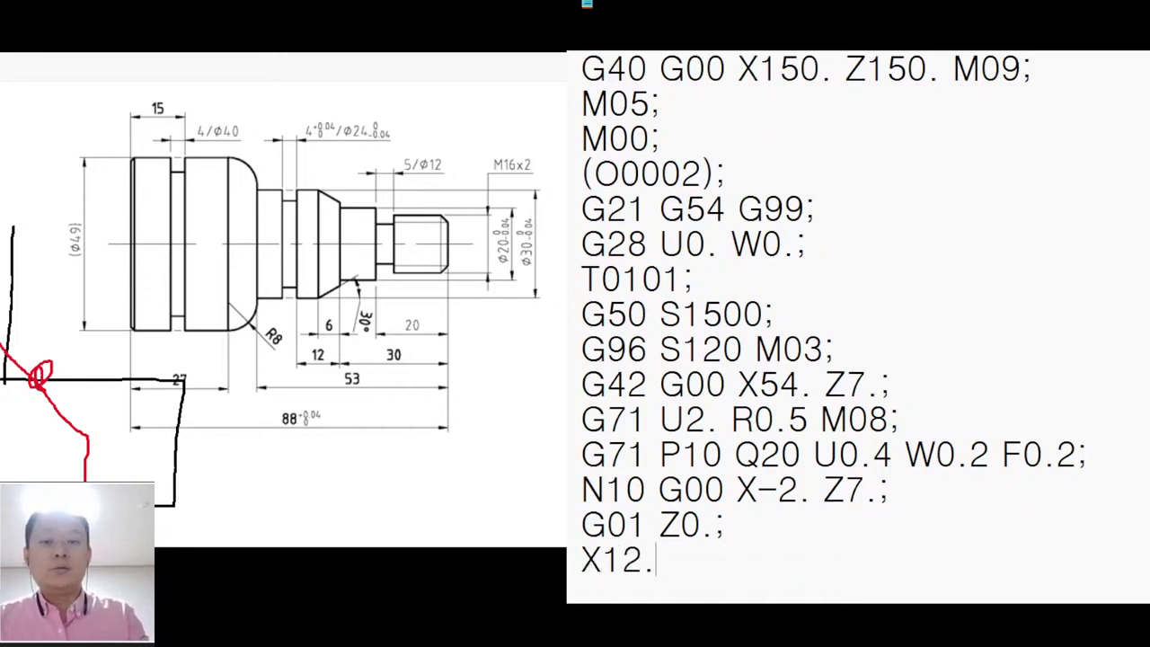
{"action": "type", "text": ";"}
{"action": "key", "text": "Return"}
{"action": "key", "text": "BackSpace"}
{"action": "key", "text": "BackSpace"}
{"action": "type", "text": ";"}
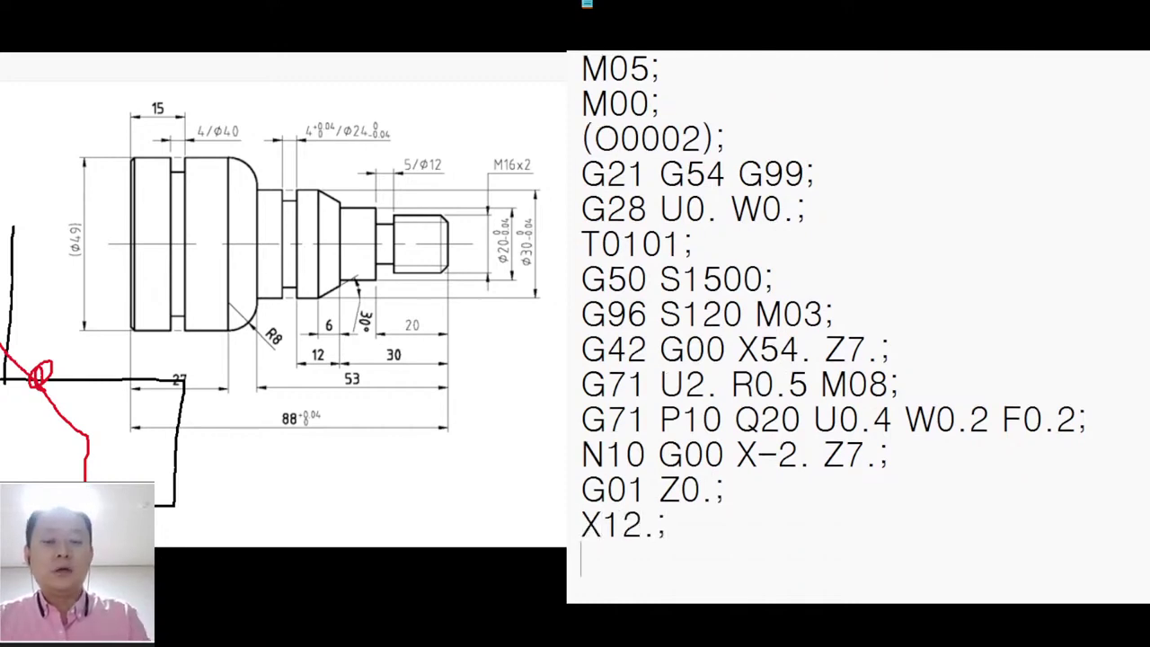
{"action": "type", "text": "X16. Z-2.;"}
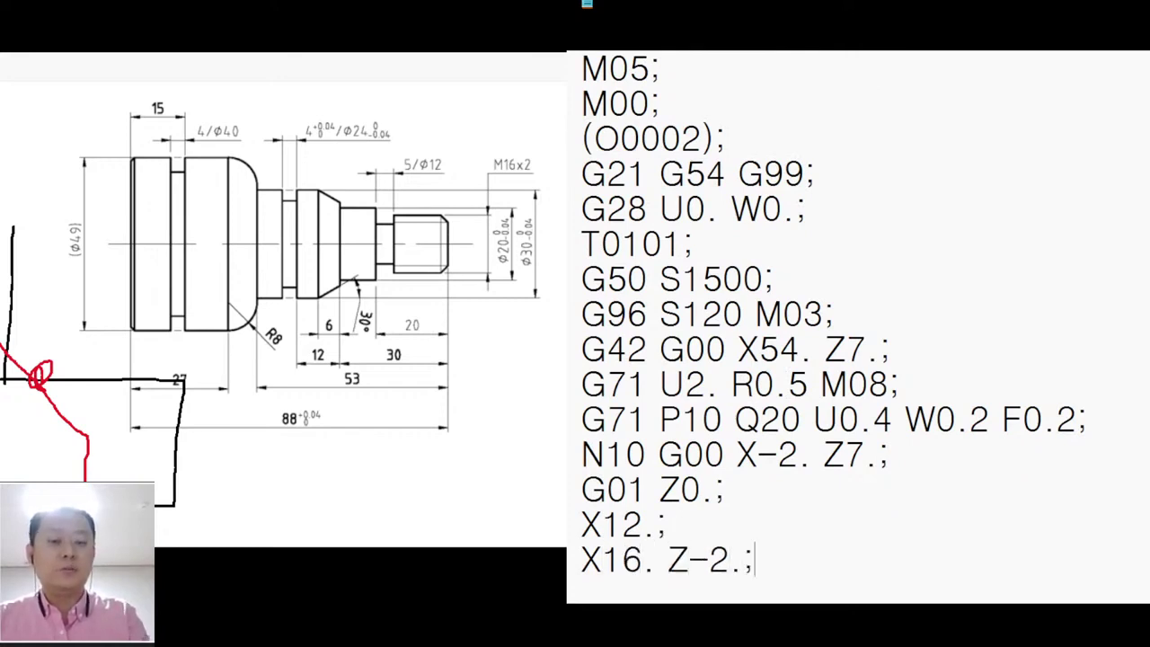
{"action": "key", "text": "Return"}
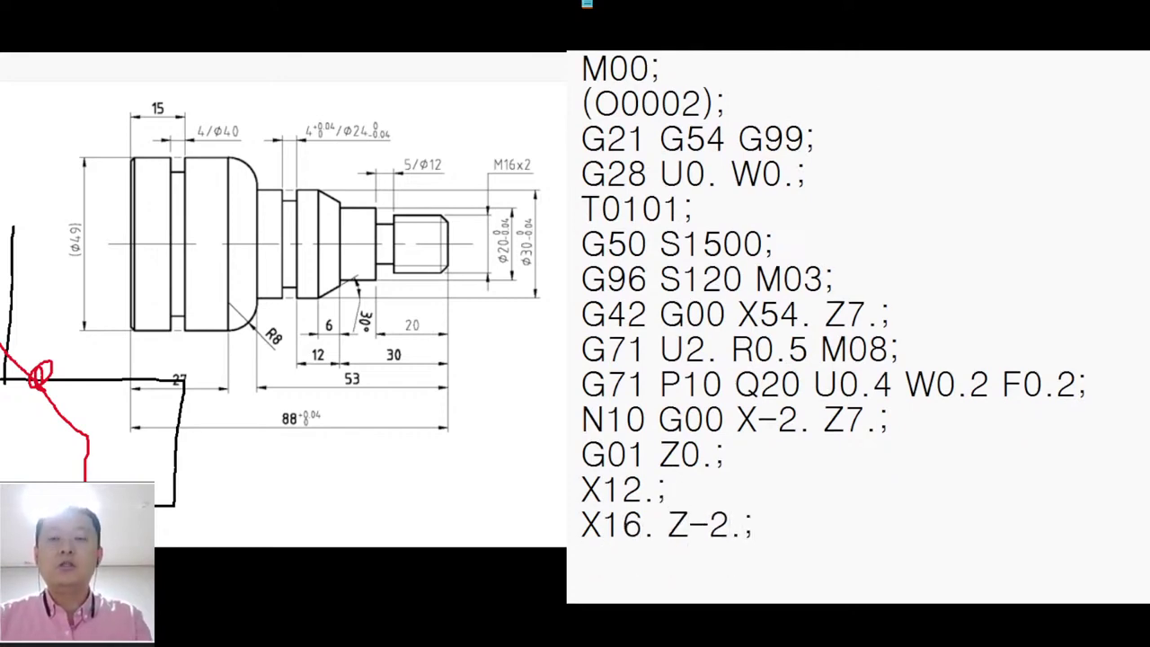
Continue the contour with Z-20.;, X19.4;, X20. Z-20.3; and Z-30.;, then begin an X line
{"action": "type", "text": "Z"}
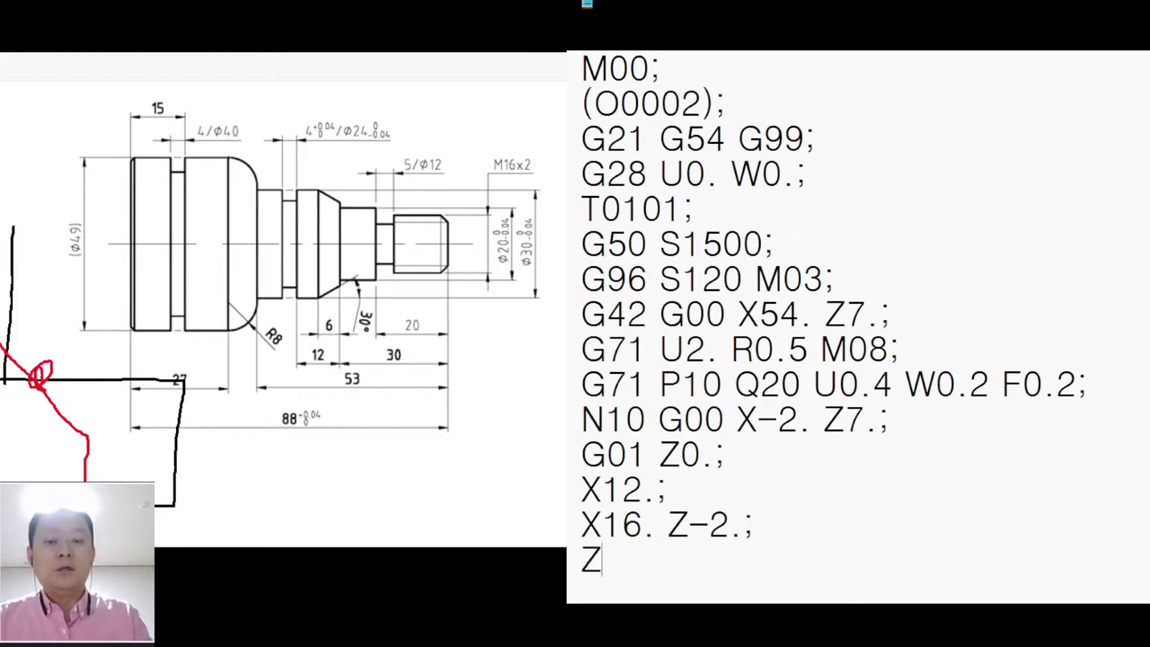
{"action": "type", "text": "-2"}
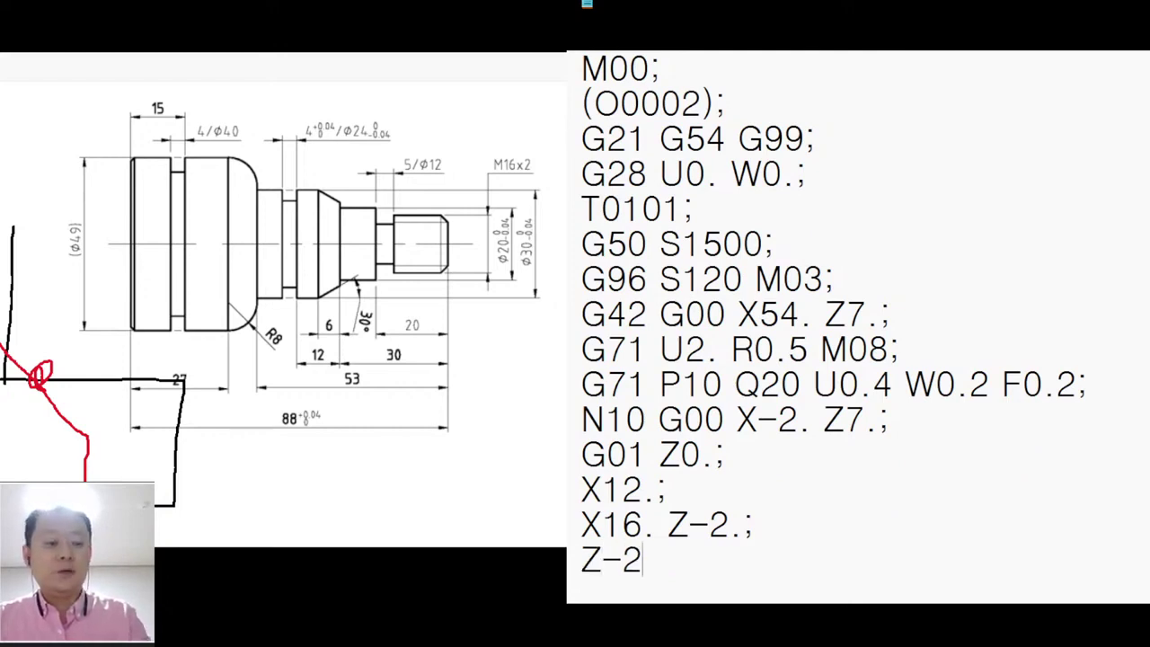
{"action": "type", "text": "0.;"}
{"action": "key", "text": "Return"}
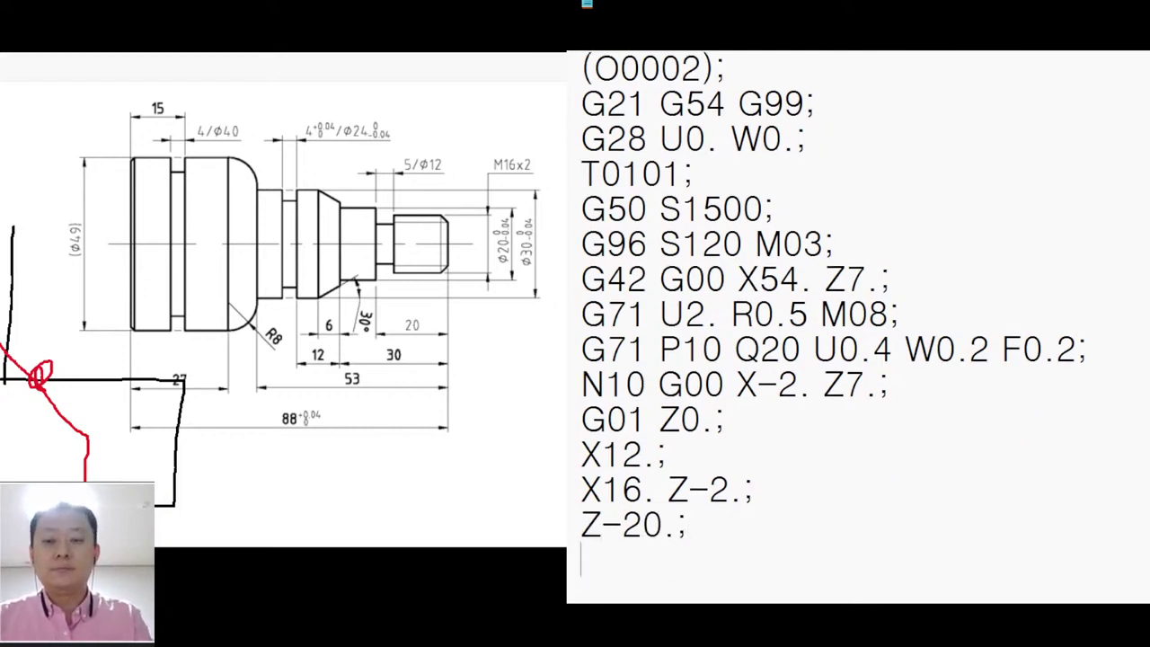
{"action": "type", "text": "X"}
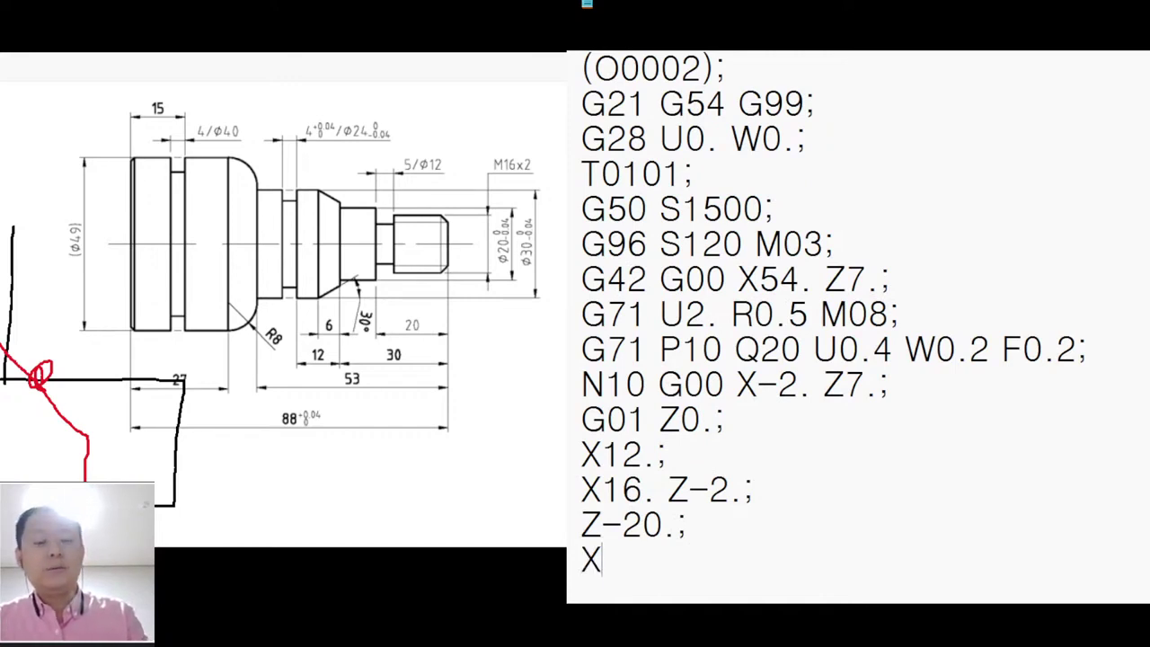
{"action": "type", "text": "19.4;"}
{"action": "key", "text": "Return"}
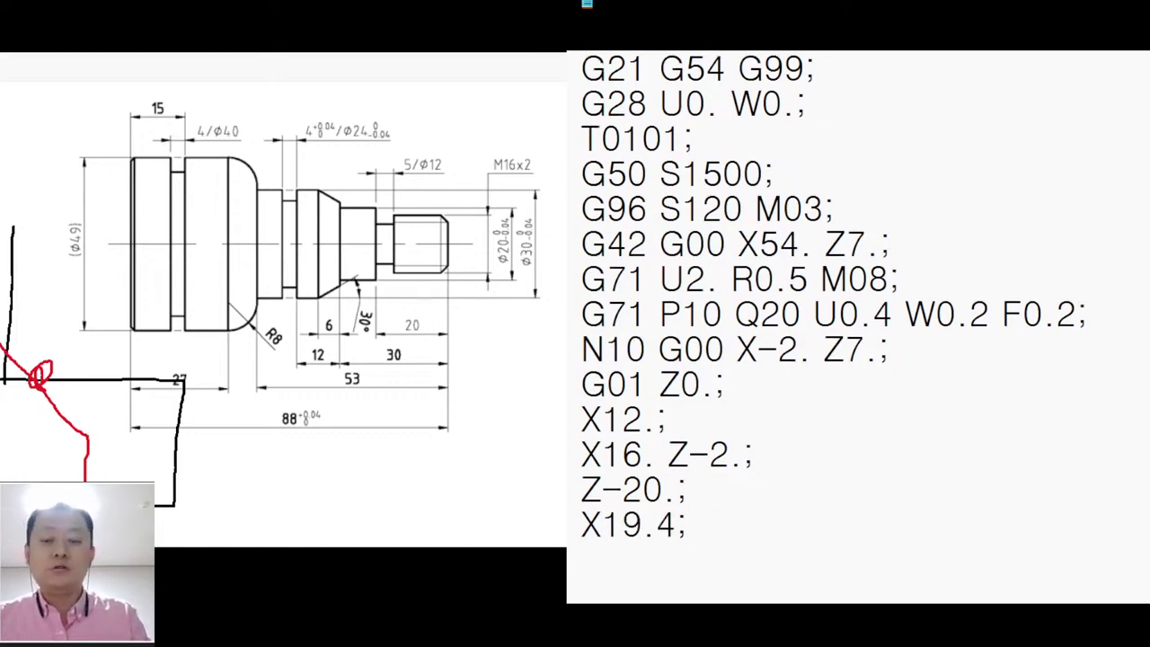
{"action": "type", "text": "X20. Z"}
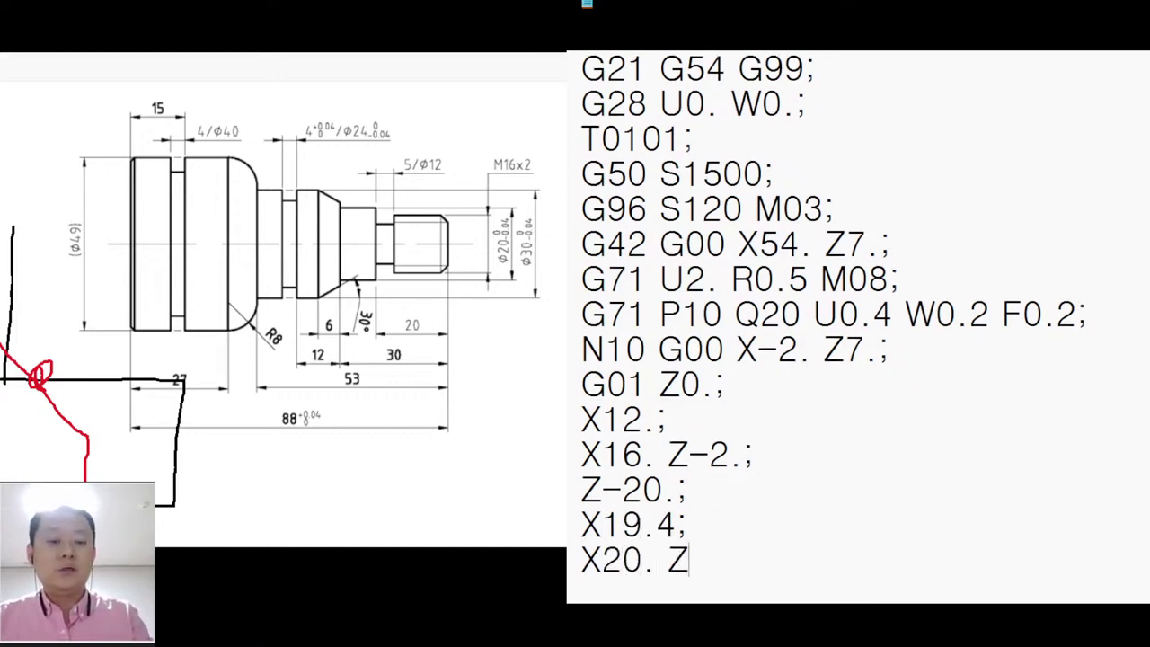
{"action": "type", "text": "-20.3"}
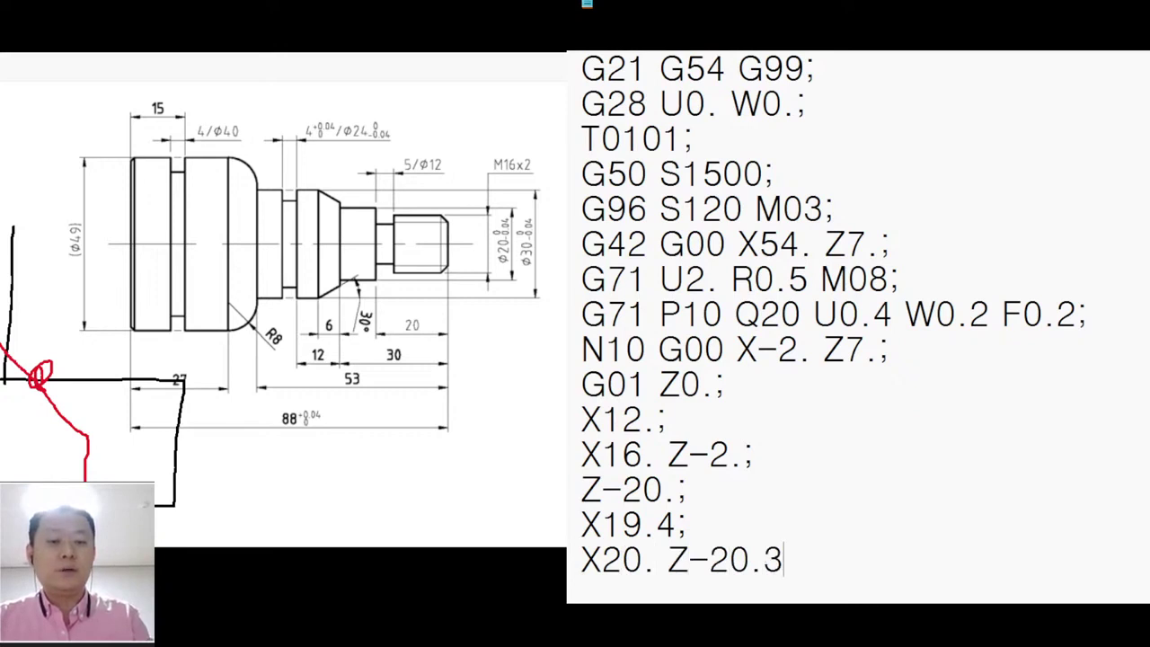
{"action": "type", "text": ";"}
{"action": "key", "text": "Return"}
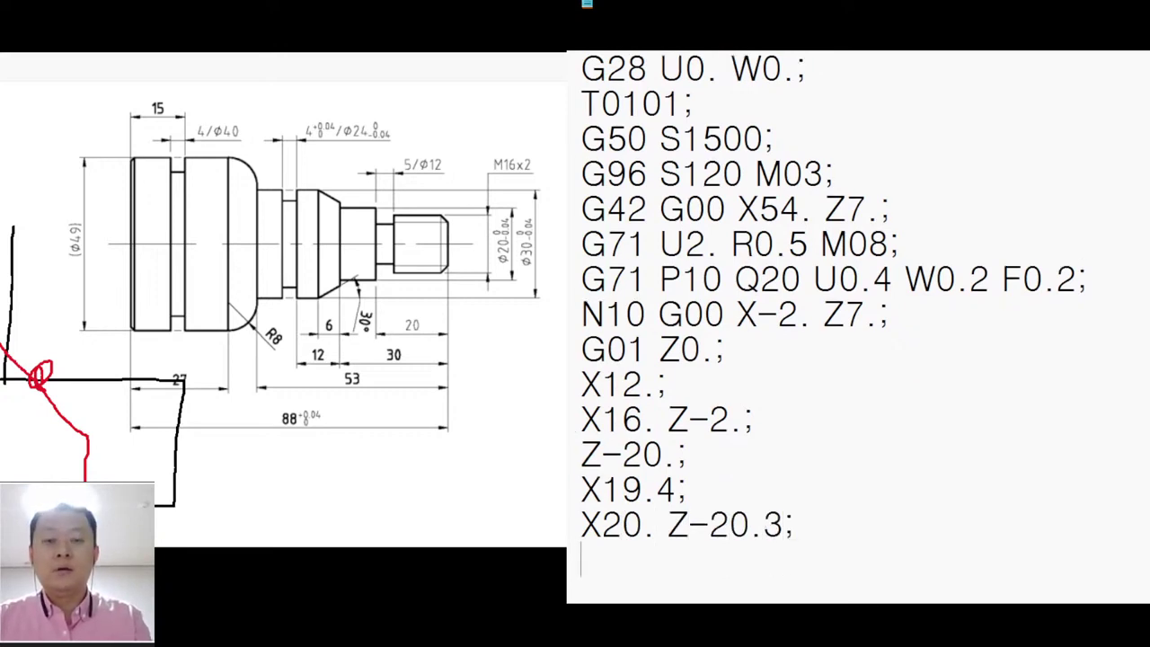
{"action": "type", "text": "Z-"}
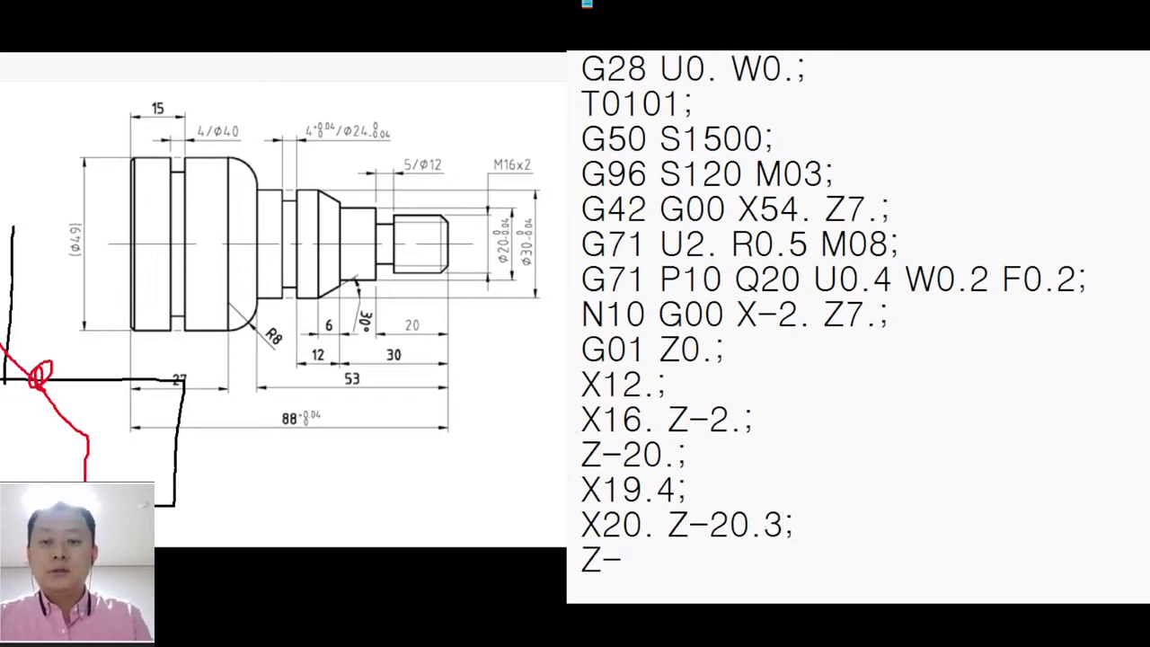
{"action": "type", "text": "30.;"}
{"action": "key", "text": "Return"}
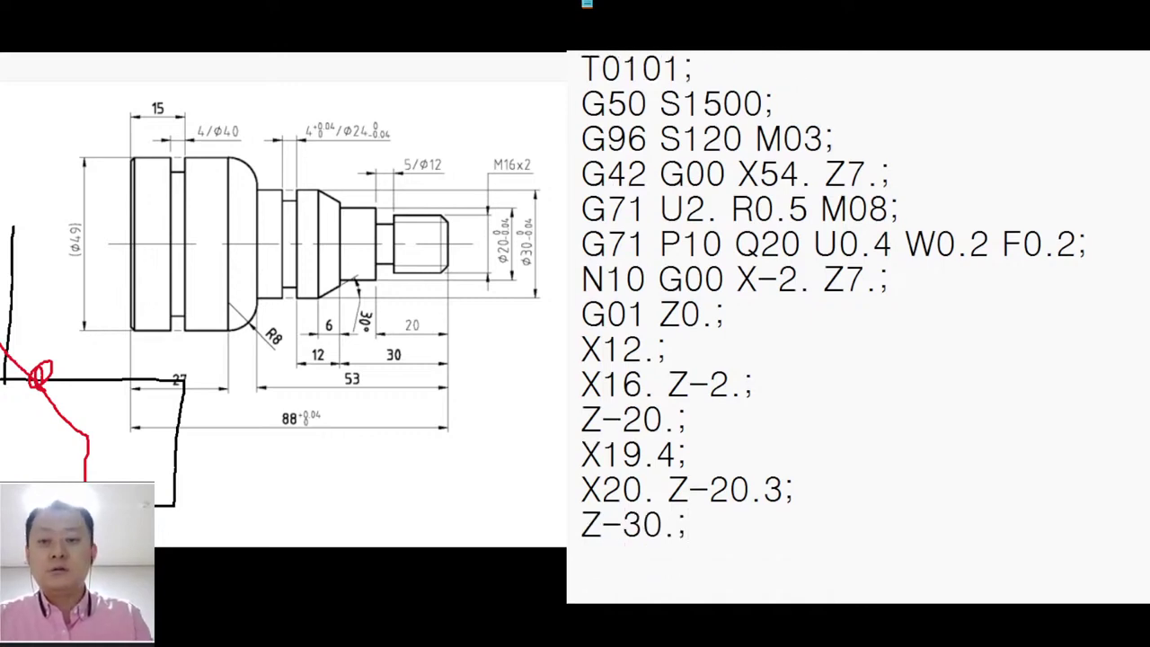
{"action": "type", "text": "X"}
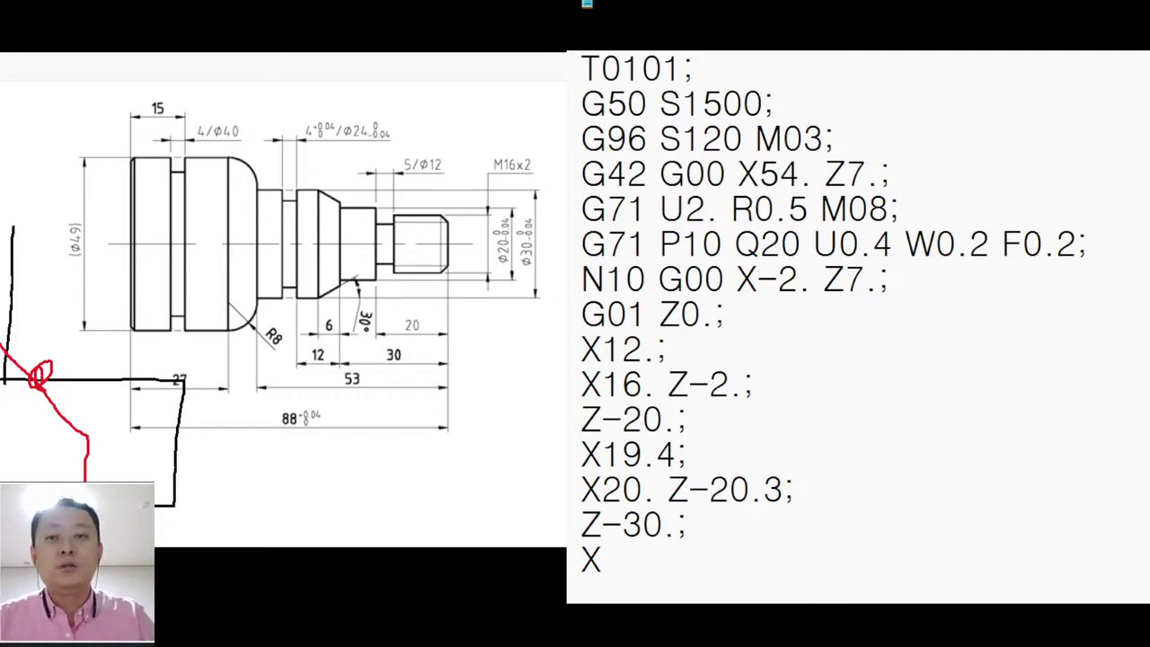
Handwrite the .577, 3.4 and 6 chamfer calculations and mark the 30° chamfer with an x
{"action": "mouse_move", "coordinate": [2, 120]}
{"action": "left_mouse_down"}
{"action": "mouse_move", "coordinate": [16, 138]}
{"action": "mouse_move", "coordinate": [49, 104]}
{"action": "mouse_move", "coordinate": [48, 163]}
{"action": "left_mouse_up"}
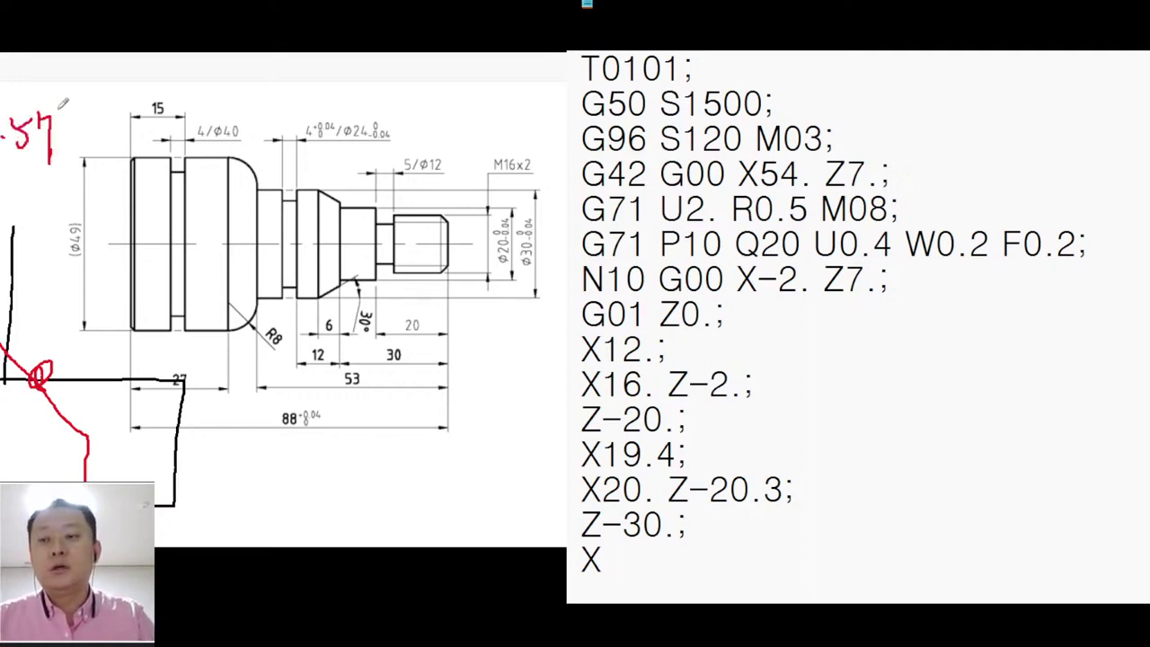
{"action": "mouse_move", "coordinate": [57, 109]}
{"action": "left_mouse_down"}
{"action": "mouse_move", "coordinate": [74, 104]}
{"action": "mouse_move", "coordinate": [72, 164]}
{"action": "left_mouse_up"}
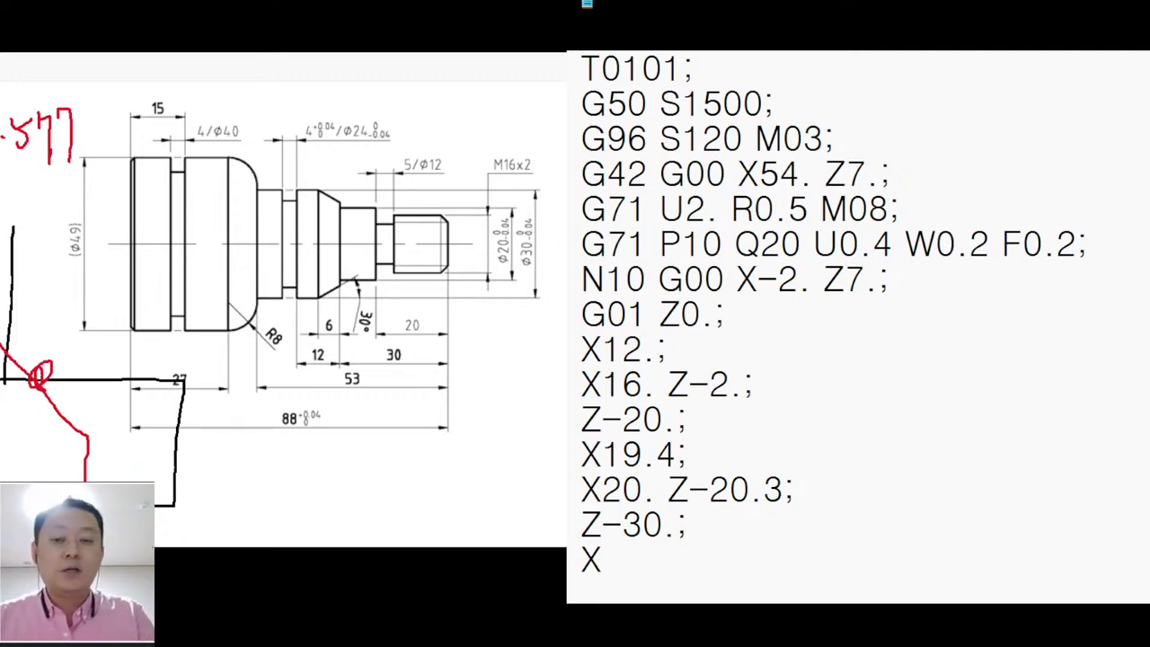
{"action": "left_click_drag", "start_coordinate": [478, 418], "coordinate": [476, 465]}
{"action": "left_click", "coordinate": [508, 459]}
{"action": "mouse_move", "coordinate": [518, 413]}
{"action": "left_mouse_down"}
{"action": "mouse_move", "coordinate": [544, 436]}
{"action": "mouse_move", "coordinate": [535, 483]}
{"action": "left_mouse_up"}
{"action": "left_click_drag", "start_coordinate": [564, 397], "coordinate": [560, 467]}
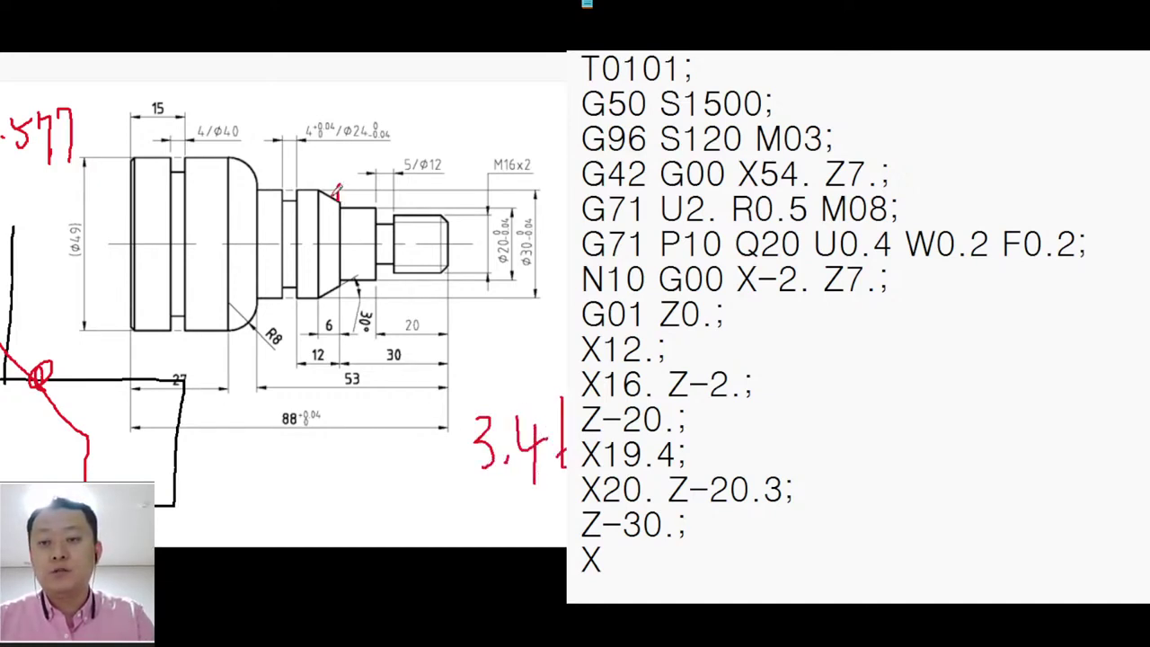
{"action": "left_click_drag", "start_coordinate": [330, 184], "coordinate": [343, 199]}
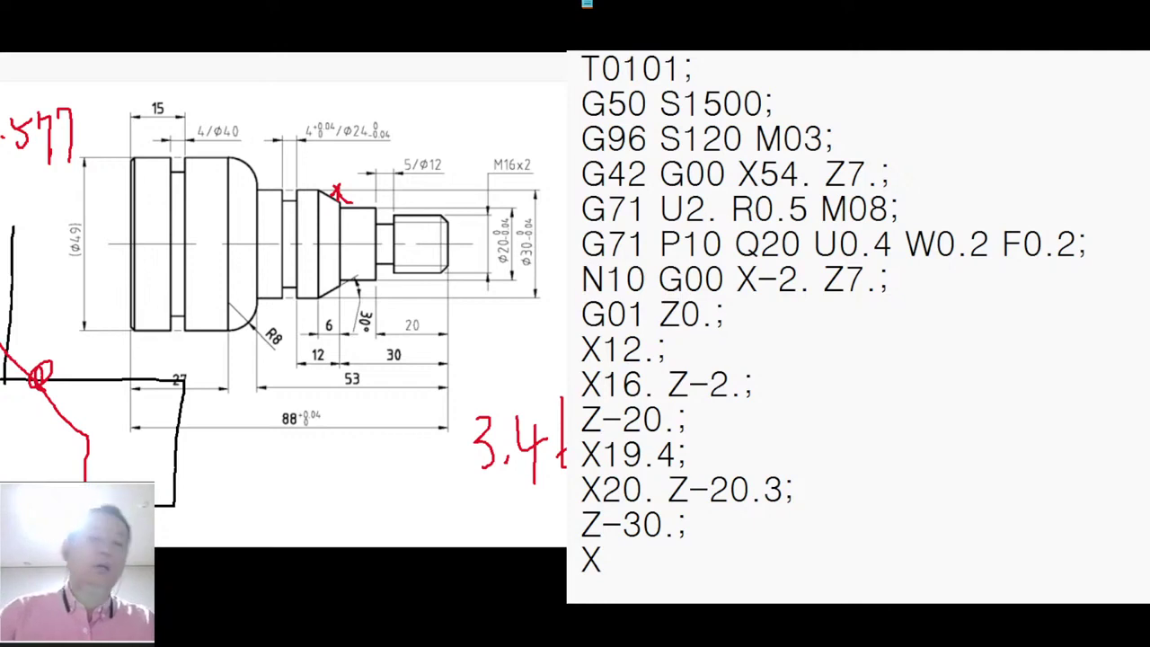
{"action": "mouse_move", "coordinate": [537, 330]}
{"action": "left_mouse_down"}
{"action": "mouse_move", "coordinate": [528, 343]}
{"action": "mouse_move", "coordinate": [549, 351]}
{"action": "left_mouse_up"}
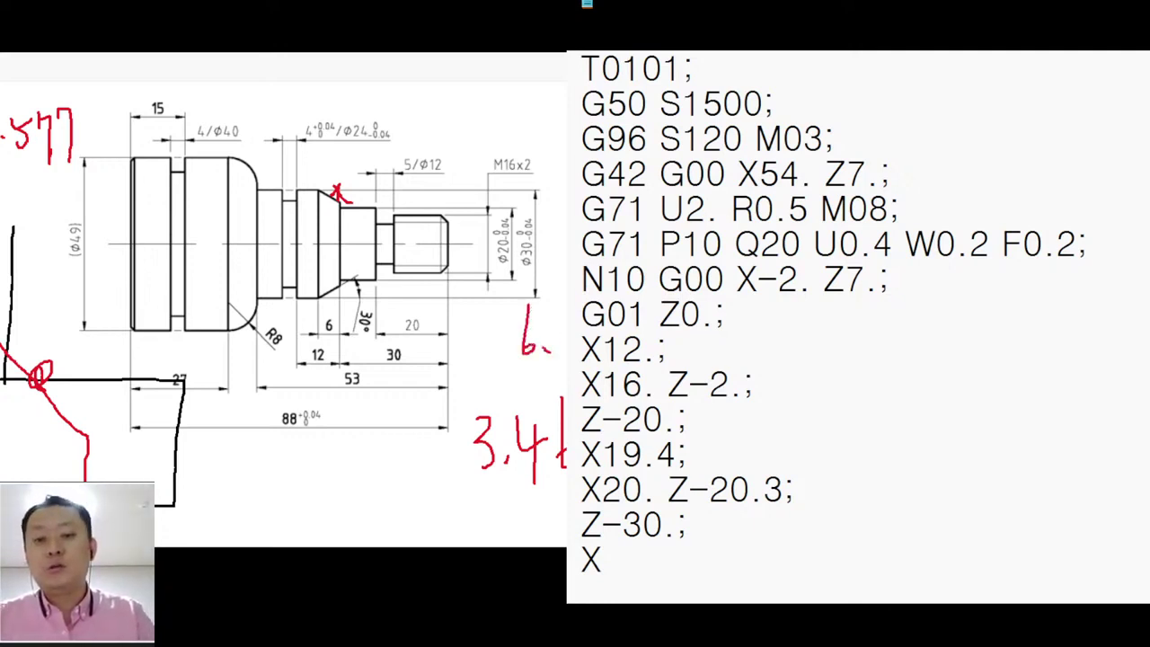
{"action": "left_click_drag", "start_coordinate": [564, 292], "coordinate": [564, 360]}
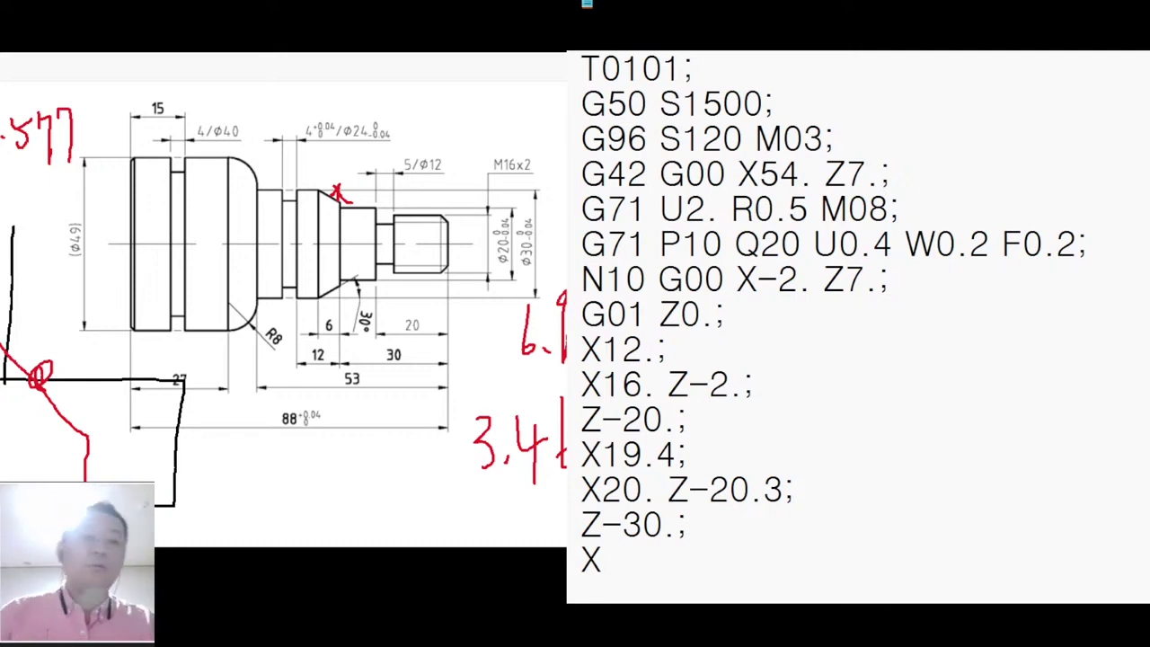
Complete the unfinished X line as X23.08, correcting the mistyped 23.07
{"action": "left_click", "coordinate": [721, 537]}
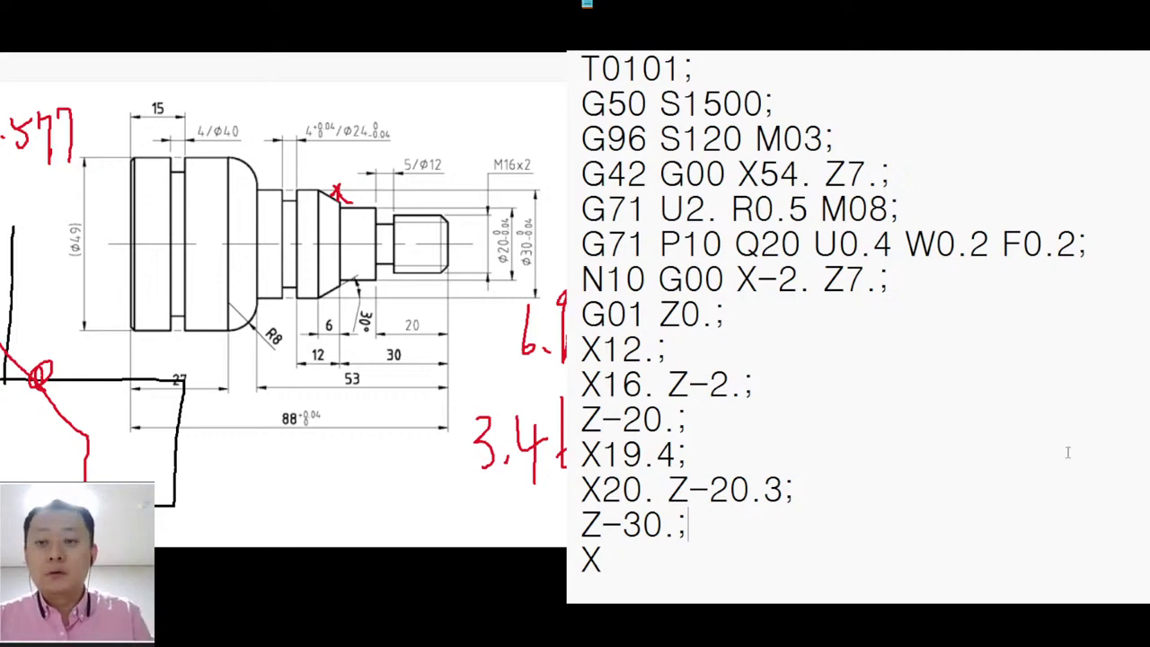
{"action": "key", "text": "Left"}
{"action": "key", "text": "Down"}
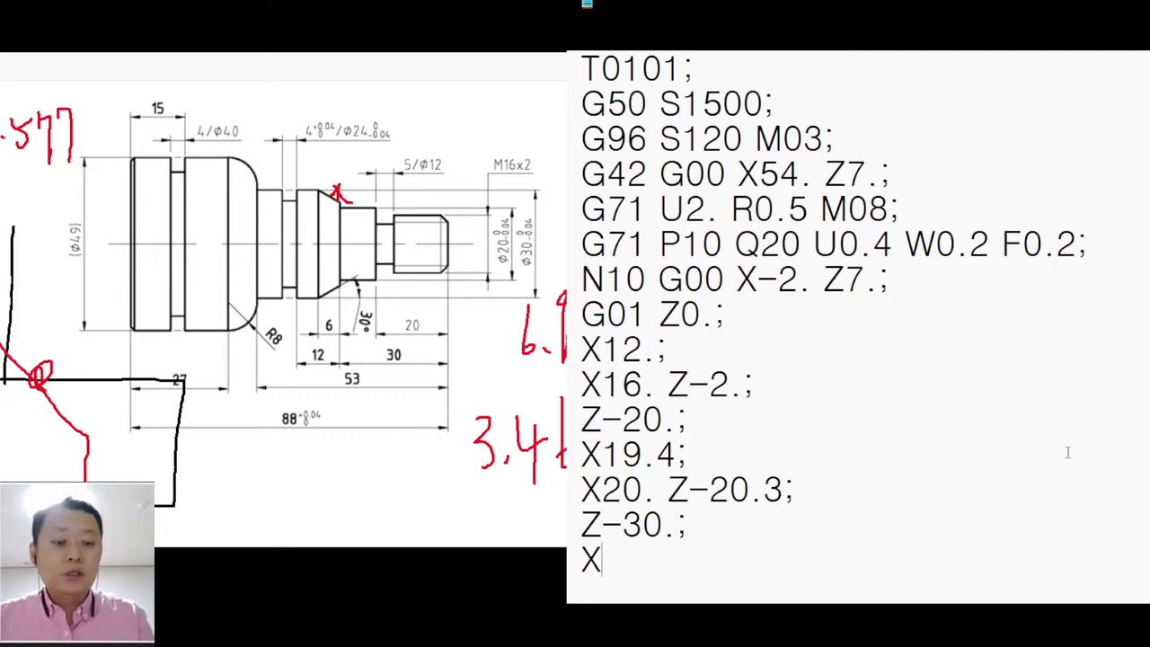
{"action": "type", "text": "23.07;"}
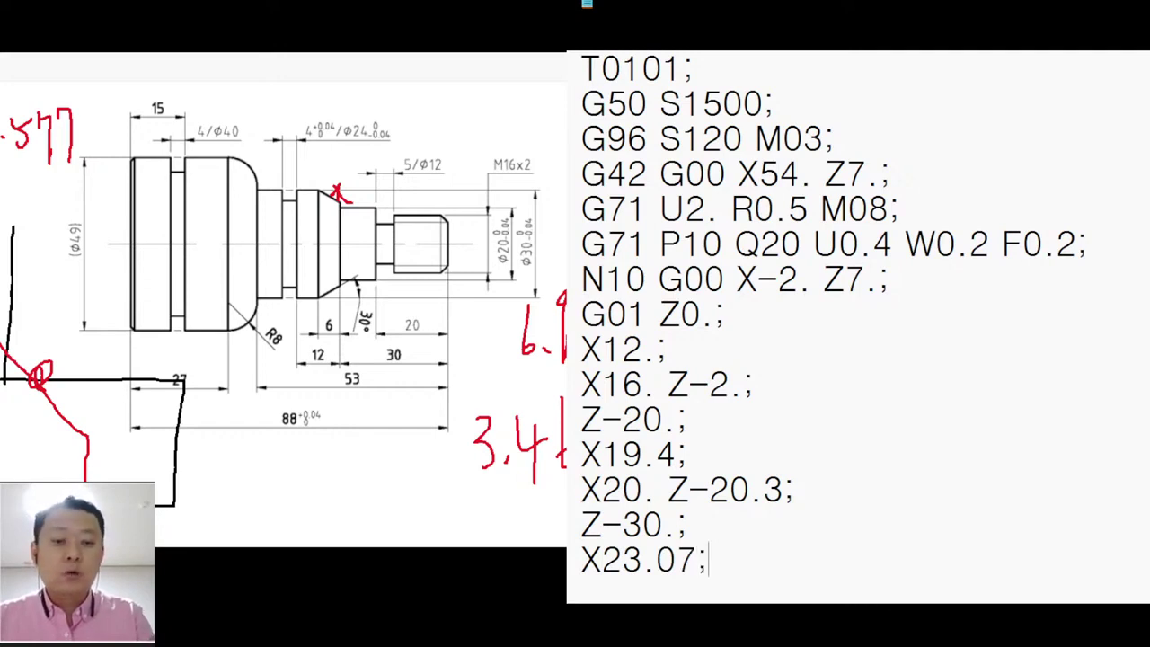
{"action": "key", "text": "Return"}
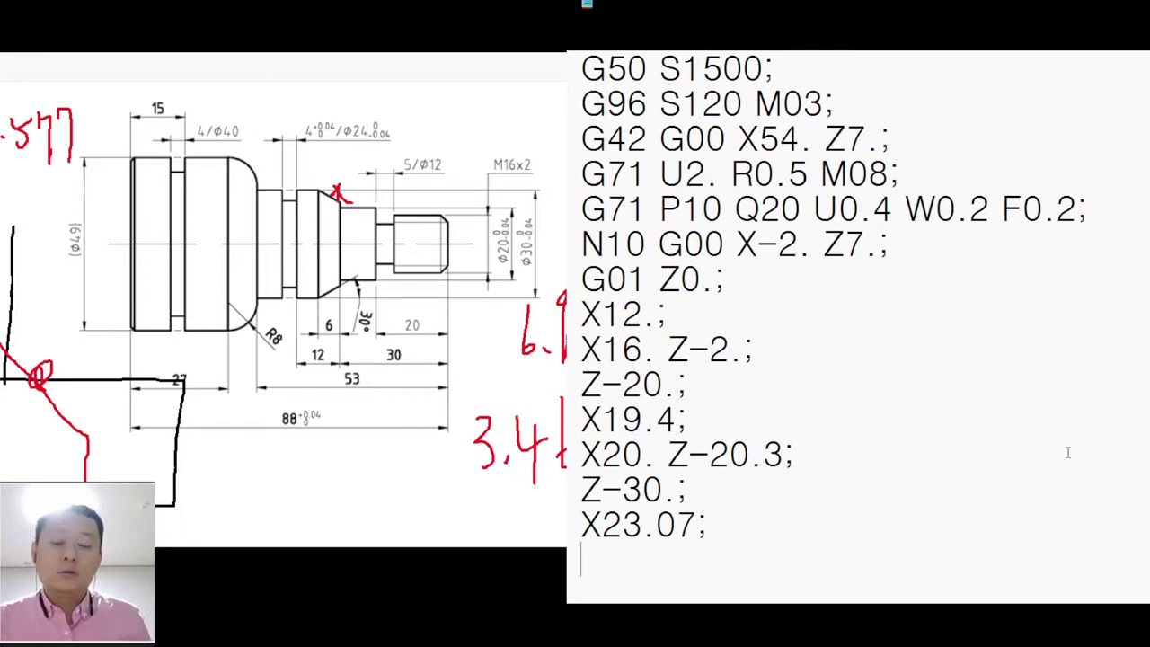
{"action": "key", "text": "Up"}
{"action": "key", "text": "Right"}
{"action": "key", "text": "Right"}
{"action": "key", "text": "Right"}
{"action": "key", "text": "Right"}
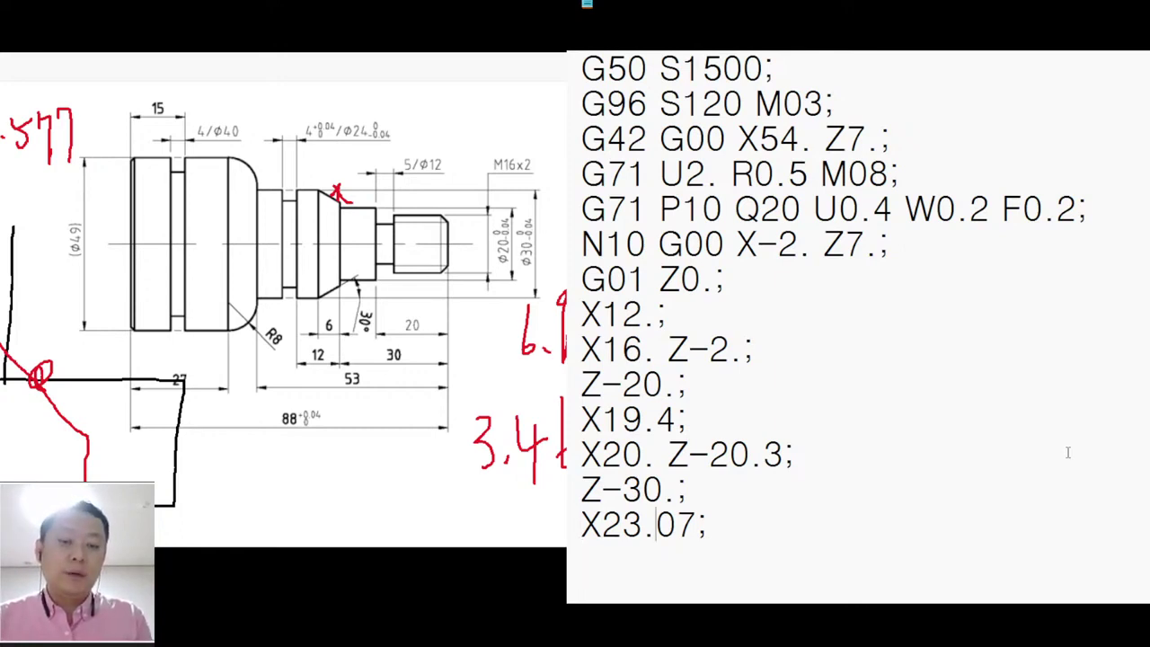
{"action": "key", "text": "Right"}
{"action": "key", "text": "Right"}
{"action": "key", "text": "BackSpace"}
{"action": "type", "text": "8"}
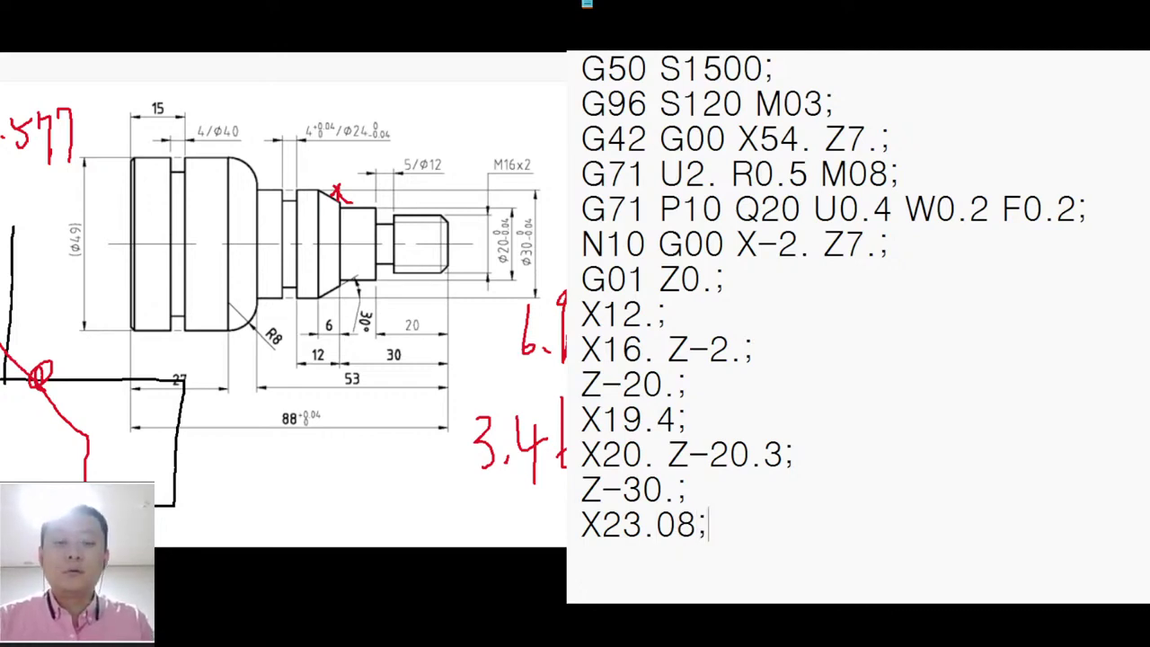
{"action": "key", "text": "Return"}
Add the X30. Z-36. line and a Z-53. line, correcting it from Z-42
{"action": "type", "text": "X"}
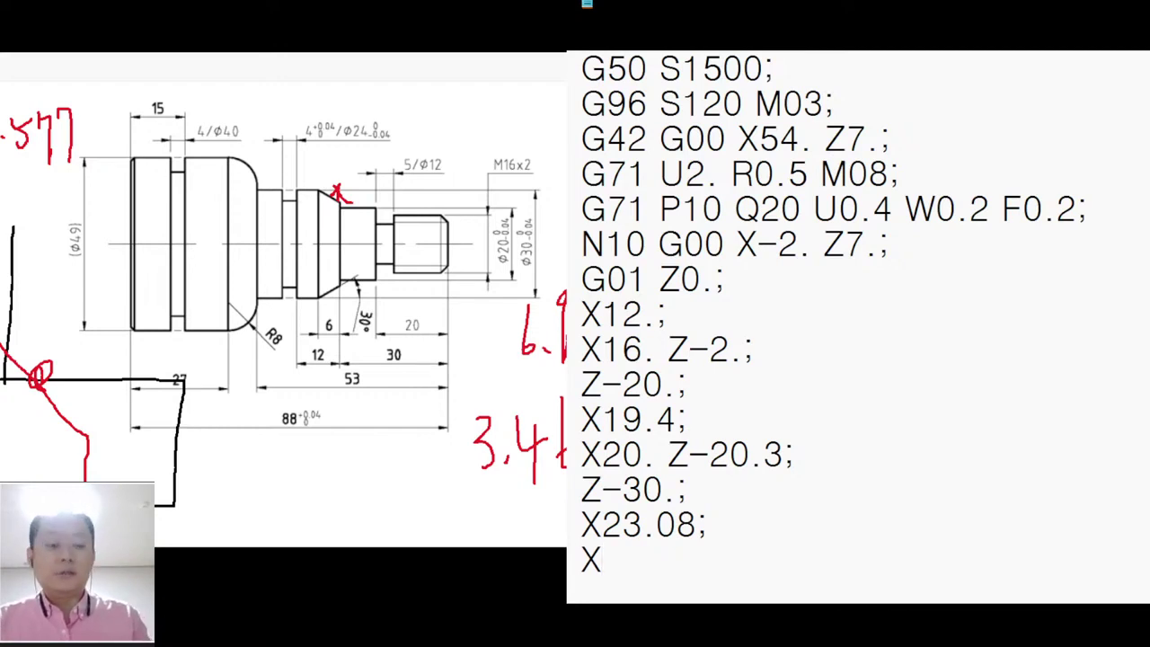
{"action": "type", "text": "30. Z-"}
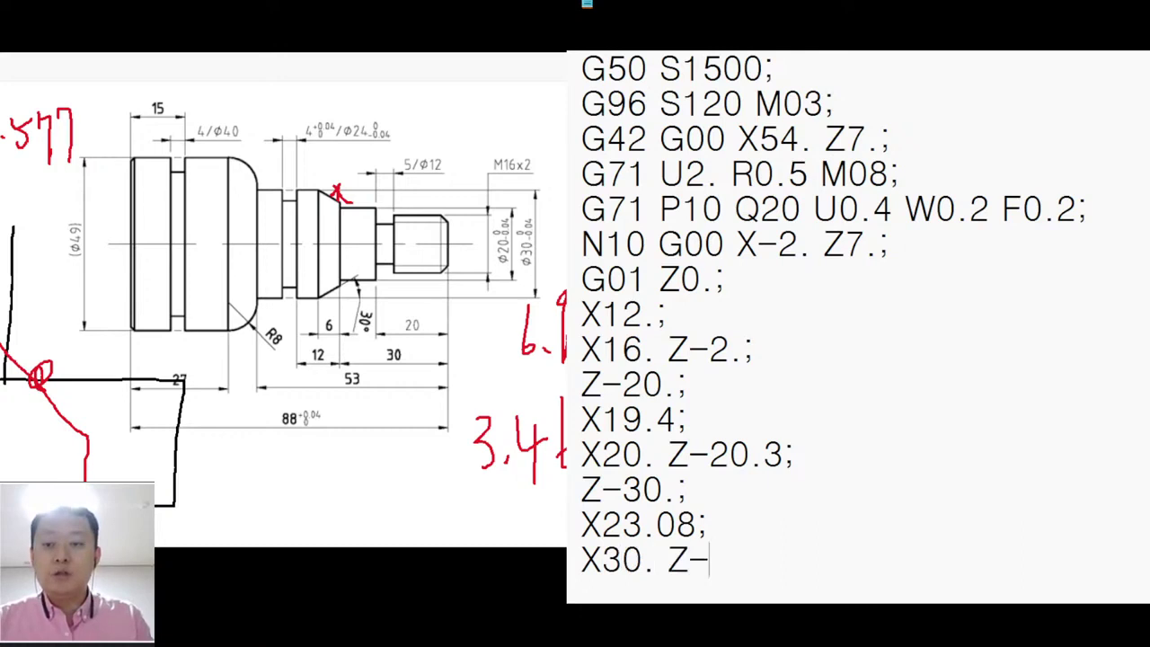
{"action": "type", "text": "36.;"}
{"action": "key", "text": "Return"}
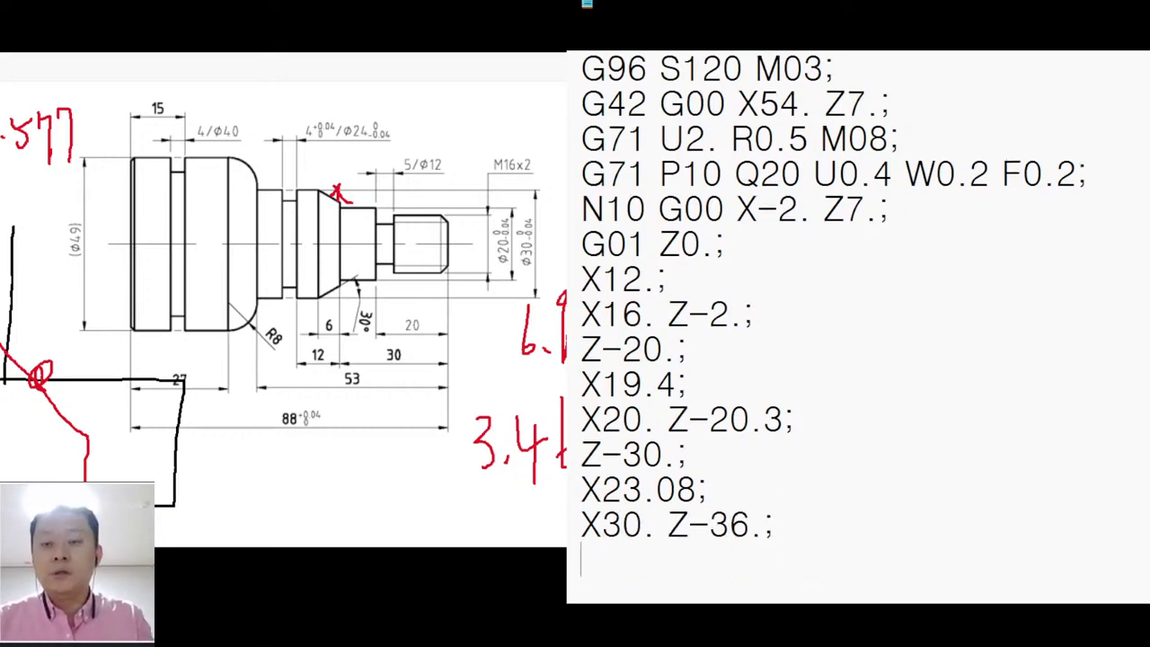
{"action": "type", "text": "Z-"}
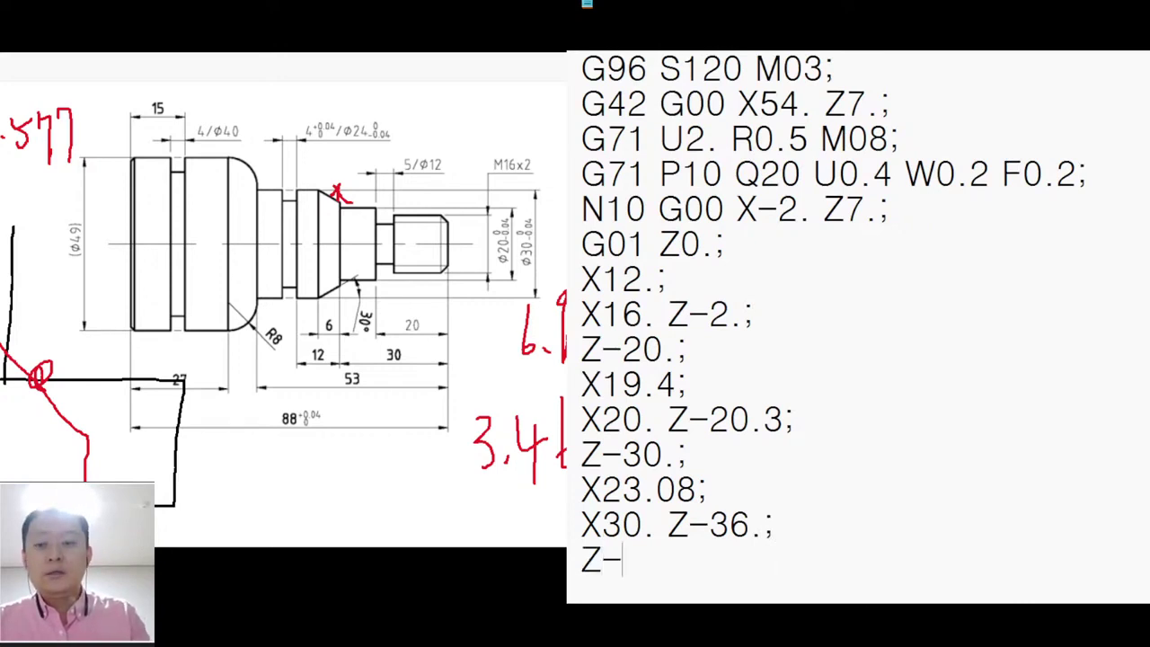
{"action": "type", "text": "42."}
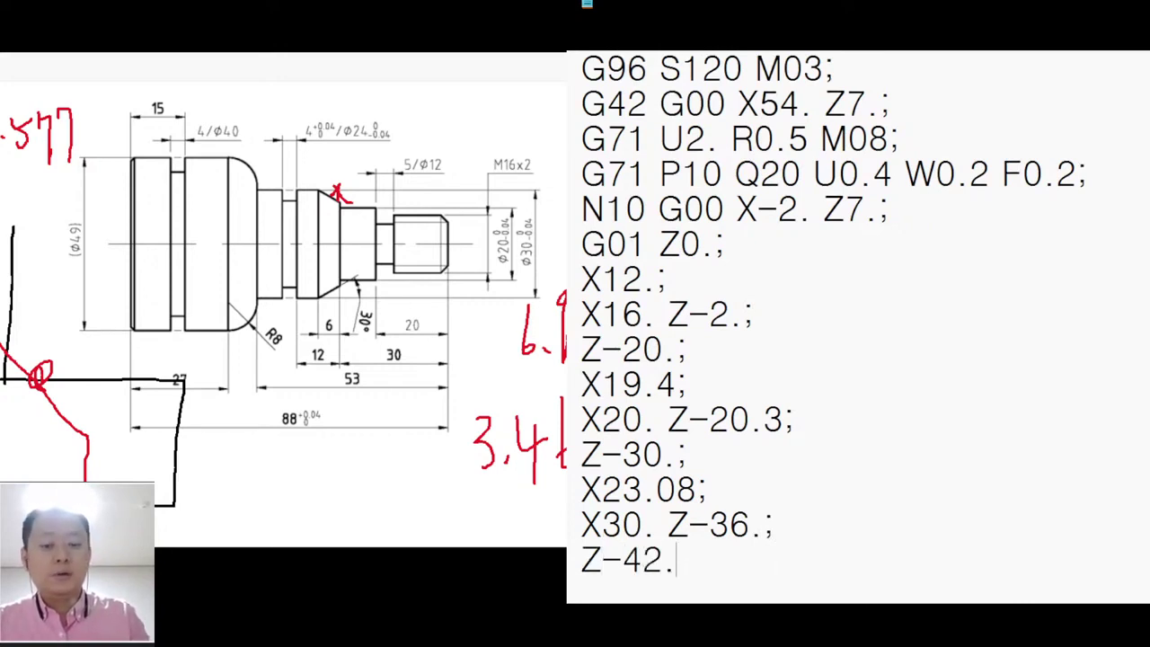
{"action": "type", "text": ";"}
{"action": "key", "text": "Return"}
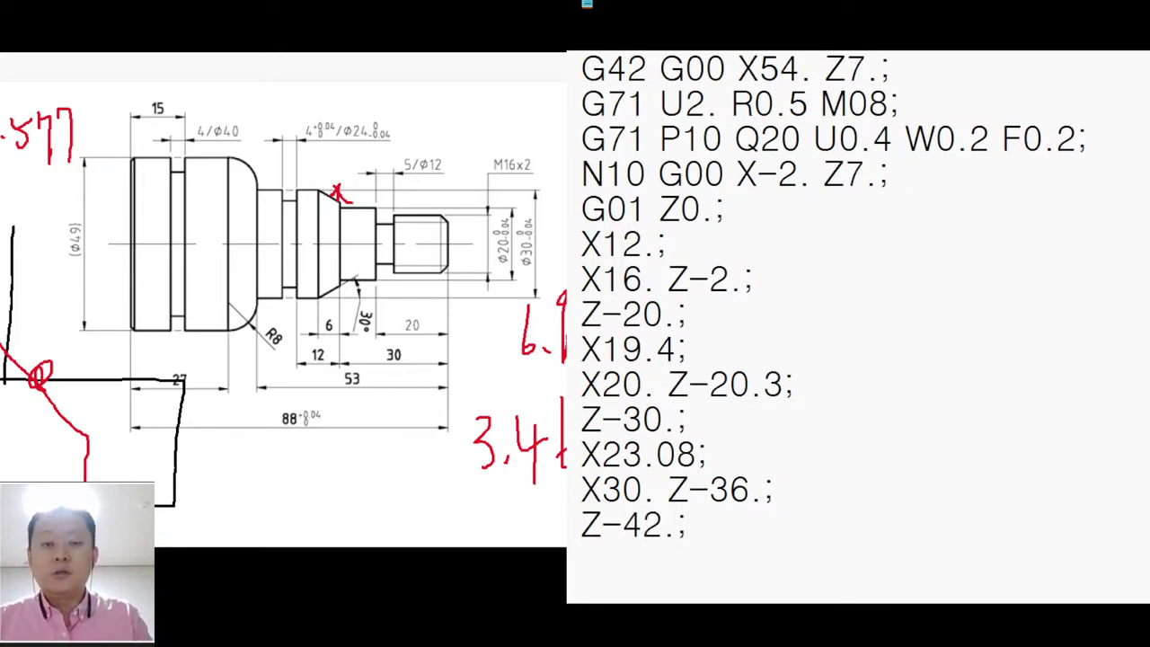
{"action": "key", "text": "Right"}
{"action": "key", "text": "Right"}
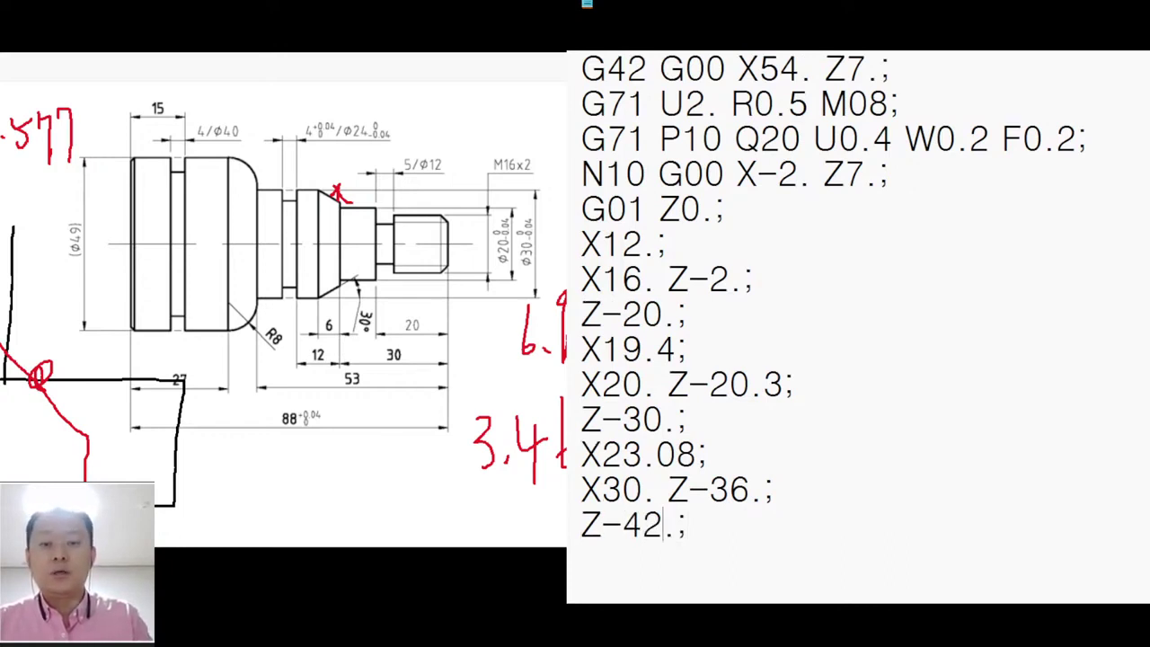
{"action": "key", "text": "BackSpace"}
{"action": "key", "text": "BackSpace"}
{"action": "type", "text": "53"}
{"action": "key", "text": "End"}
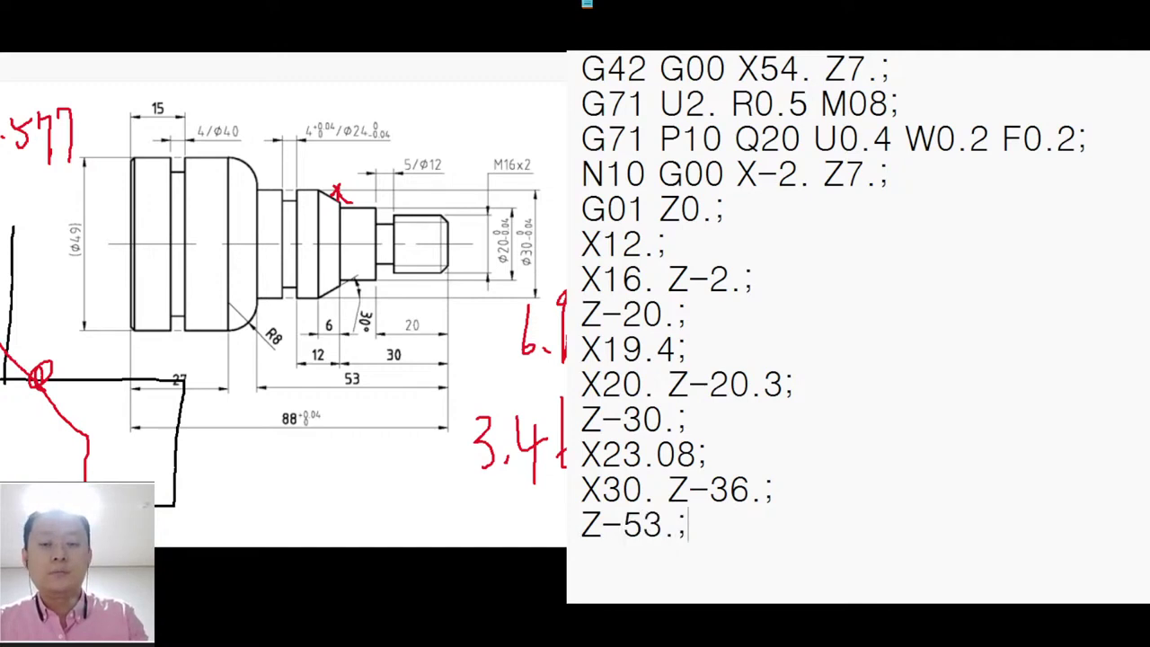
{"action": "key", "text": "Return"}
Add X33. and the G03 X49. Z-61. R8. arc
{"action": "type", "text": "X"}
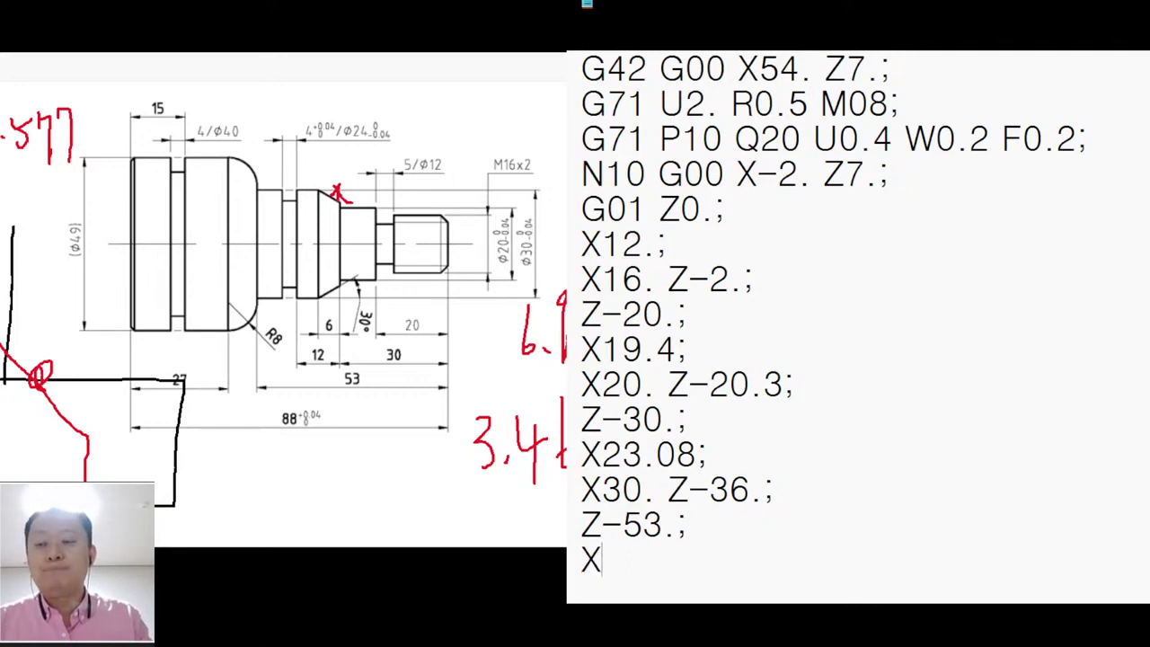
{"action": "type", "text": "33"}
{"action": "key", "text": "Return"}
{"action": "type", "text": "."}
{"action": "key", "text": "BackSpace"}
{"action": "key", "text": "BackSpace"}
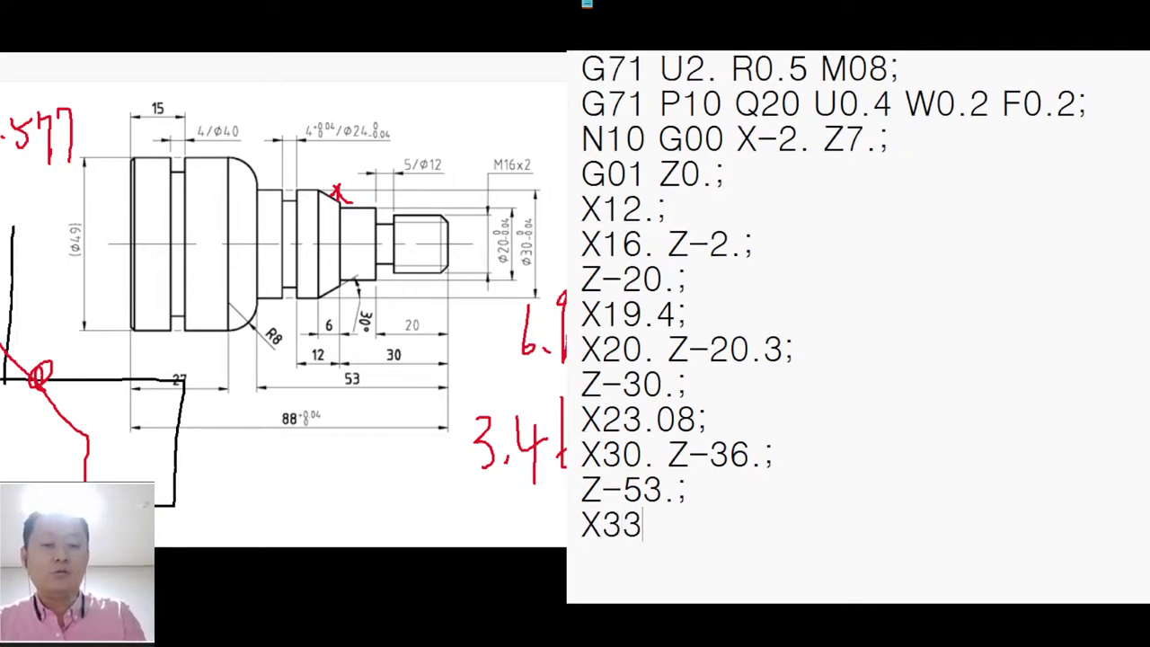
{"action": "type", "text": ".; "}
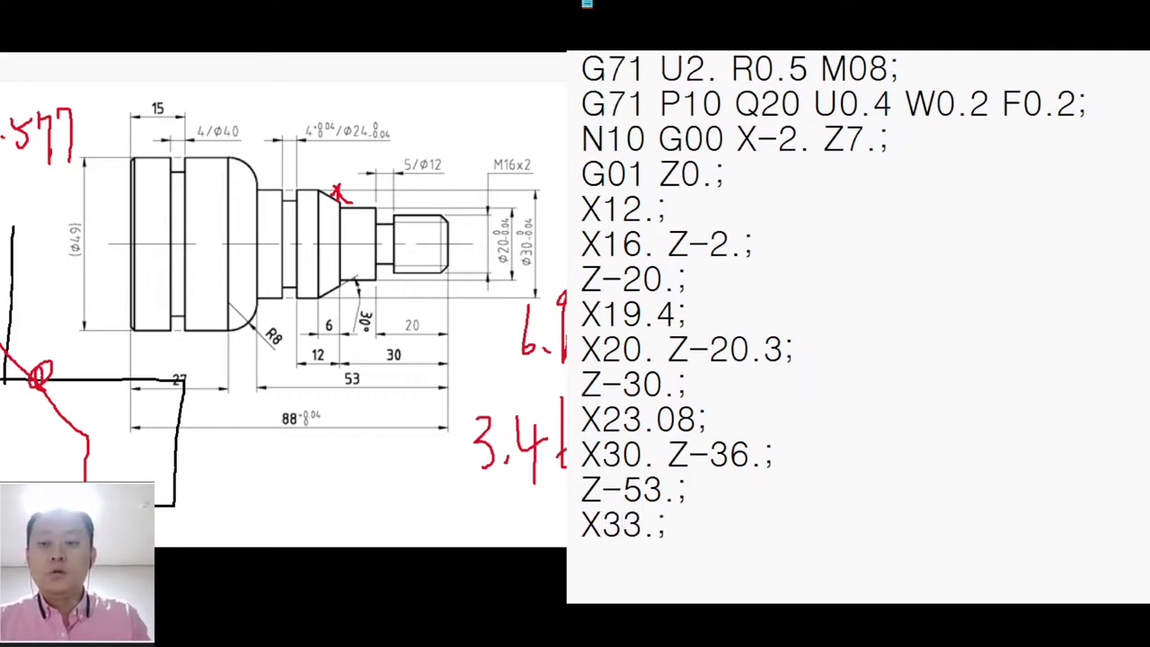
{"action": "type", "text": "G03 X"}
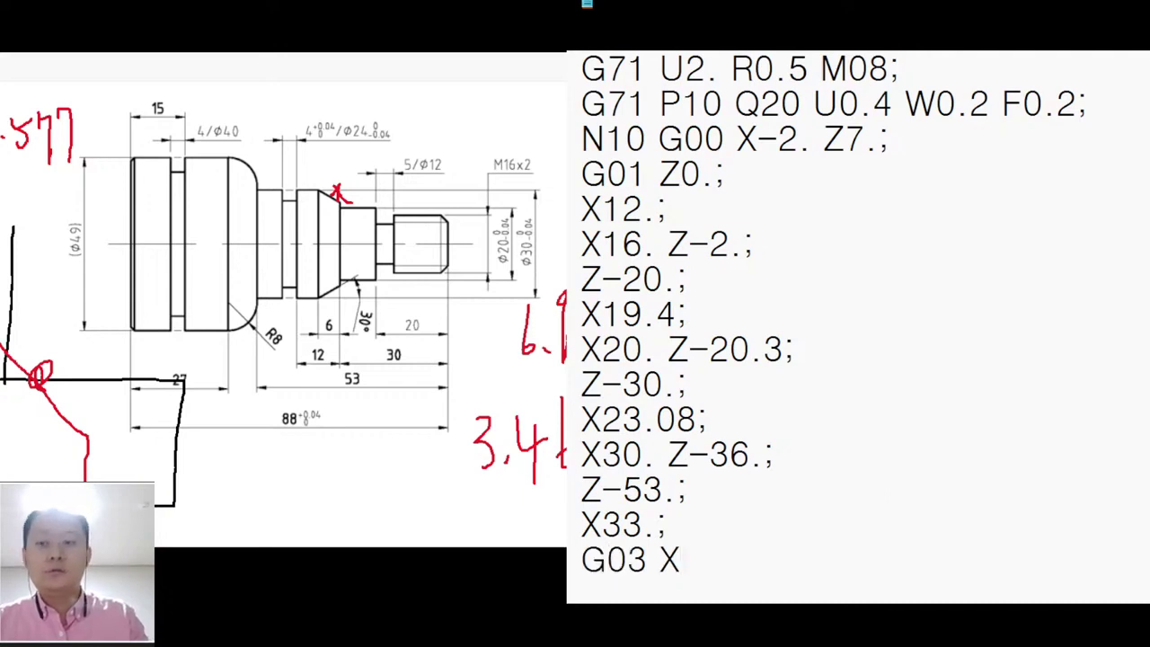
{"action": "type", "text": "49"}
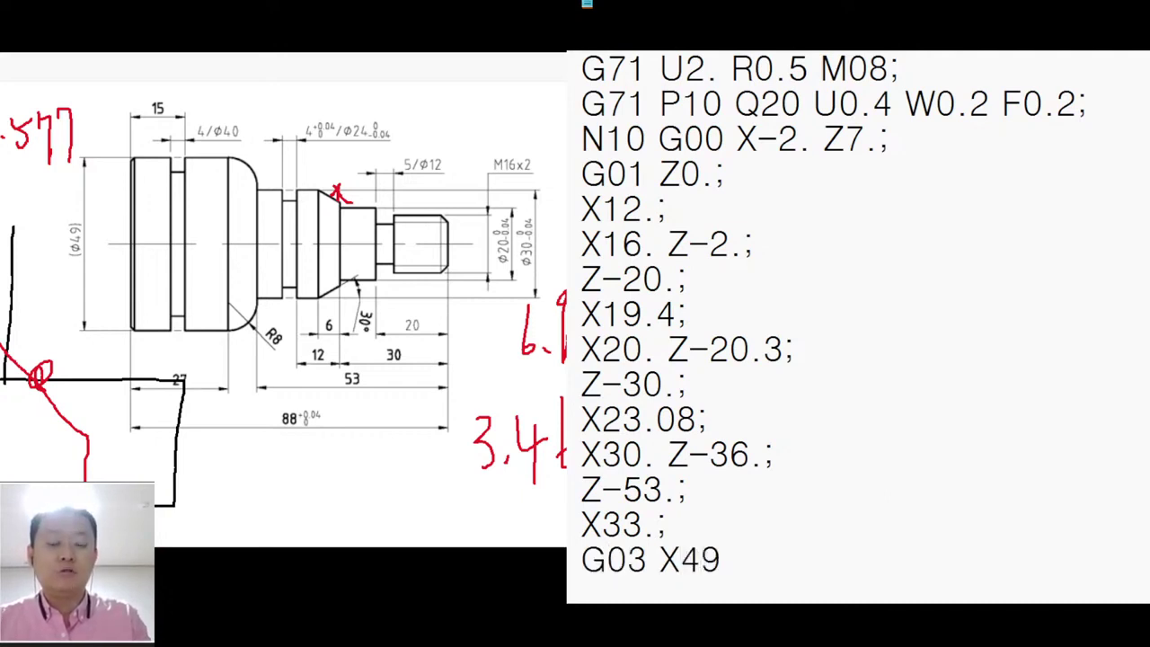
{"action": "type", "text": ". Z"}
{"action": "type", "text": "-"}
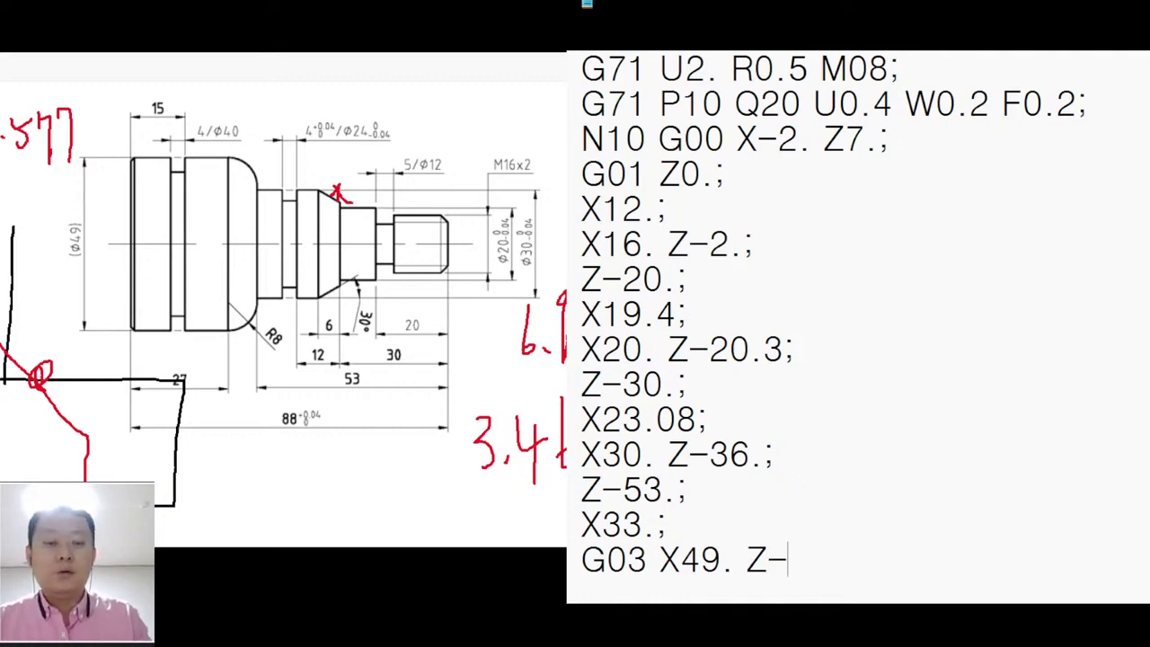
{"action": "type", "text": "61. R8.;"}
{"action": "key", "text": "Return"}
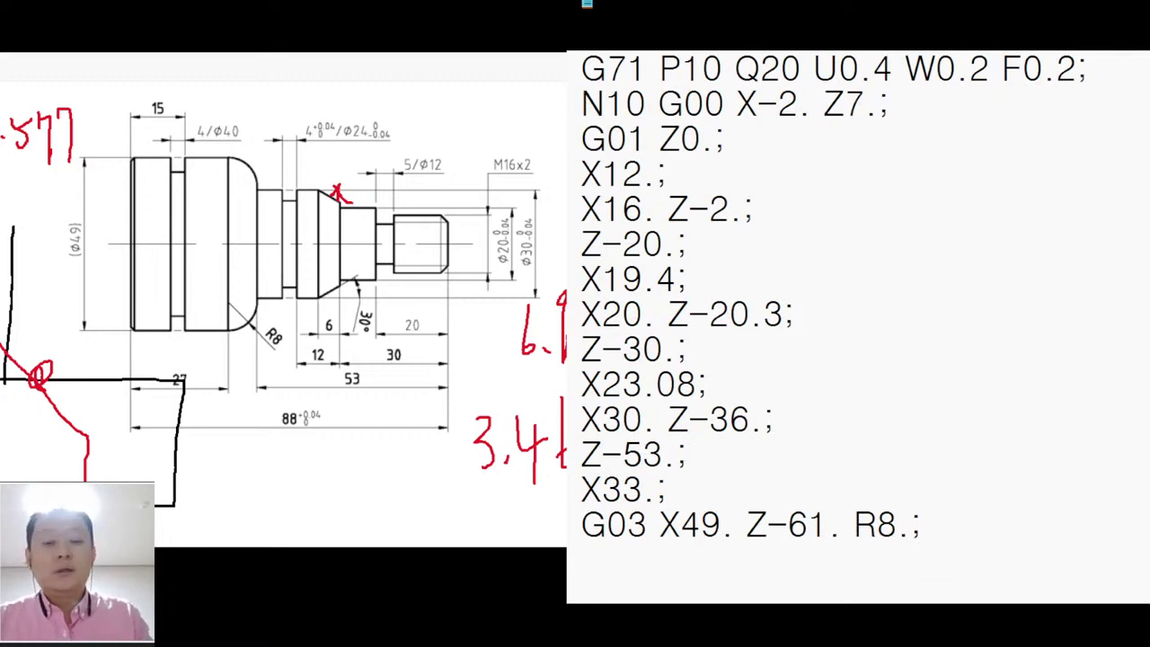
End the contour with G01 X49.02 Z-63. and N20 X54., then retract with G40 G00 X150. Z150
{"action": "type", "text": "G01 X4"}
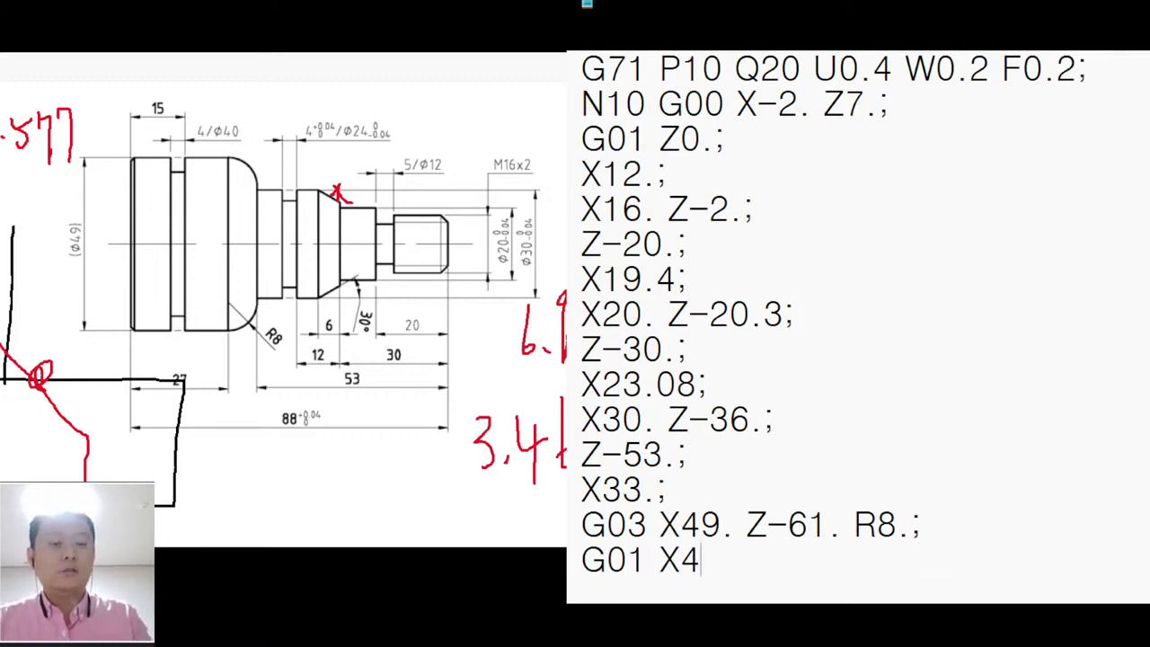
{"action": "type", "text": "9.02 Z"}
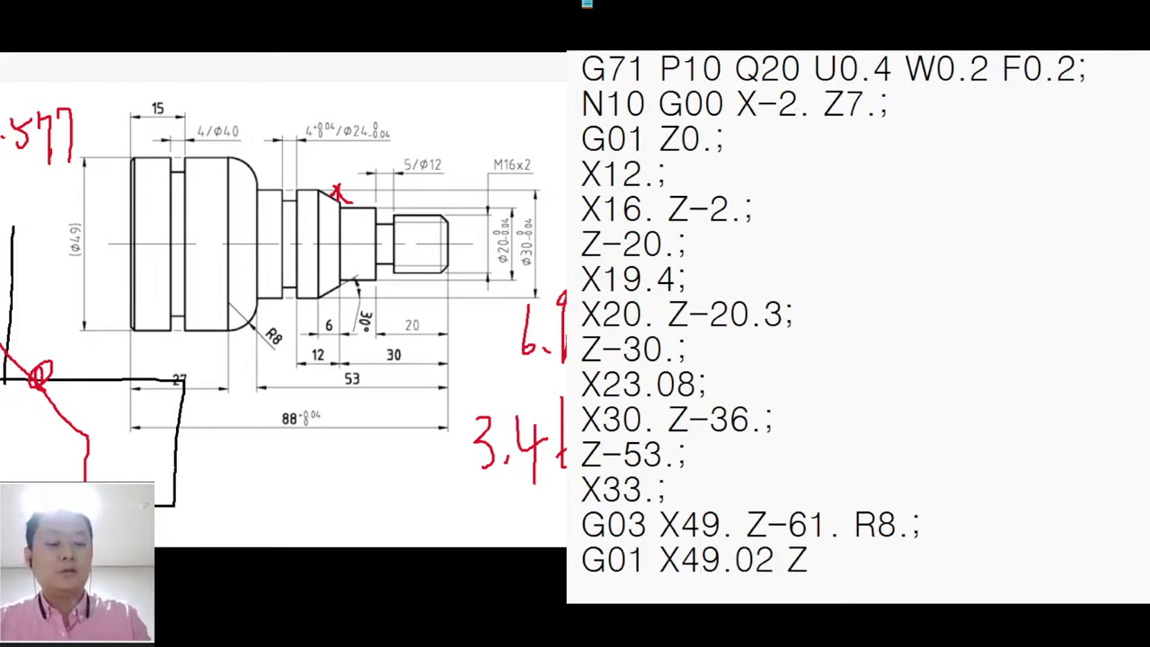
{"action": "type", "text": "-6"}
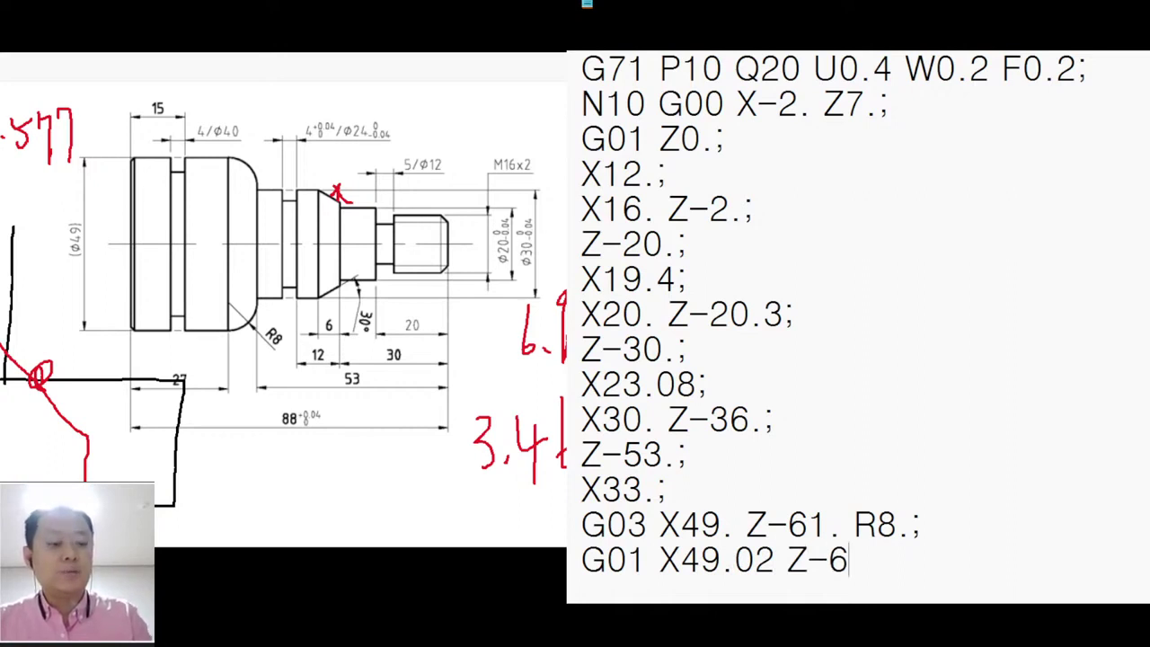
{"action": "type", "text": "3.;"}
{"action": "key", "text": "Return"}
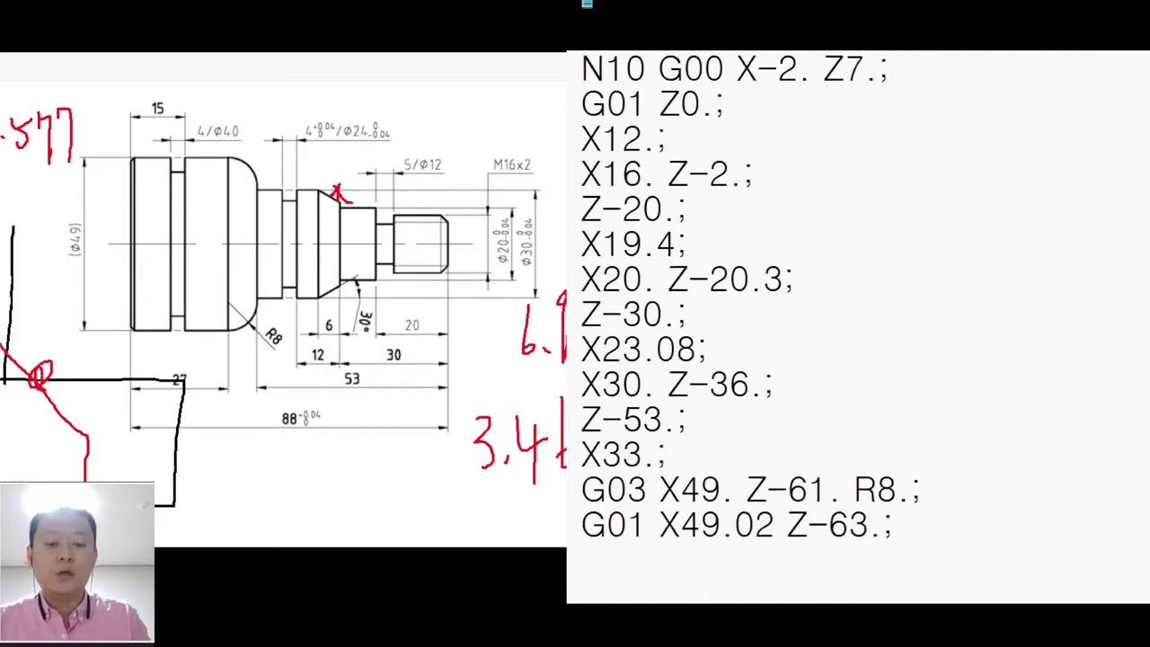
{"action": "type", "text": "N20 X"}
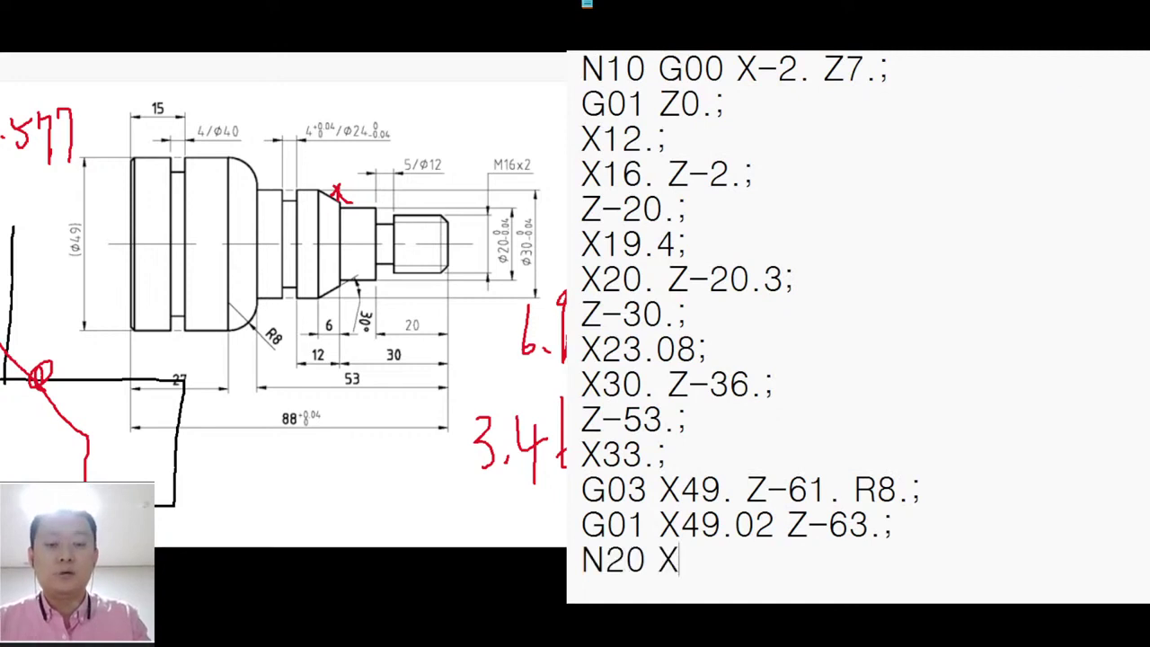
{"action": "type", "text": "54. "}
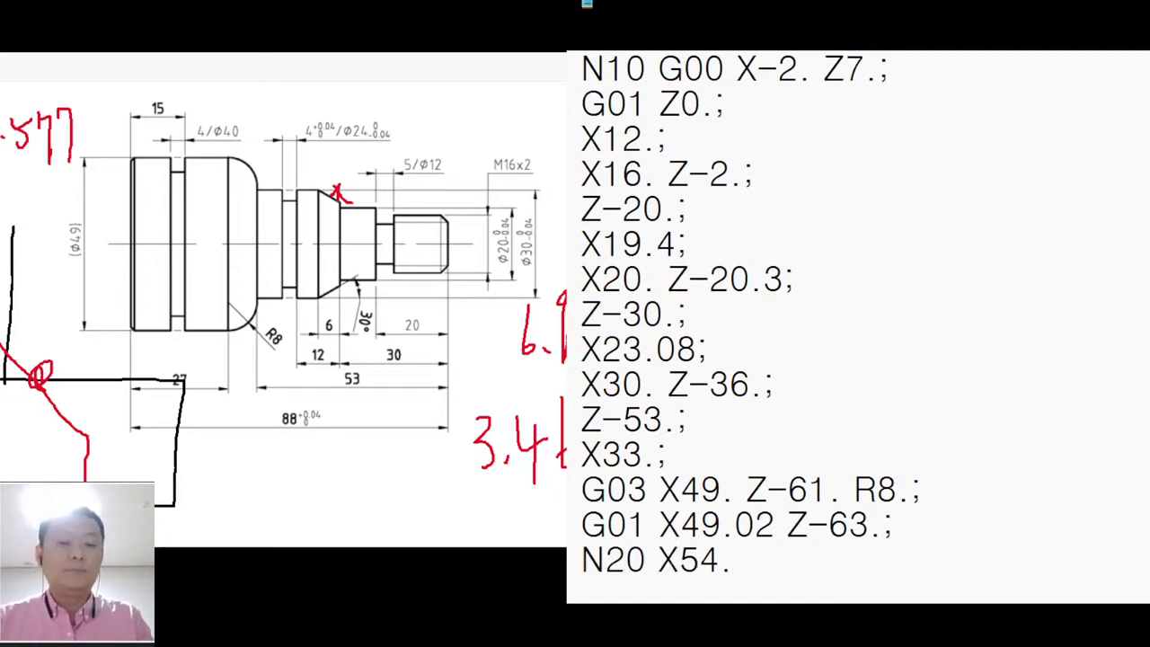
{"action": "type", "text": ";"}
{"action": "key", "text": "Return"}
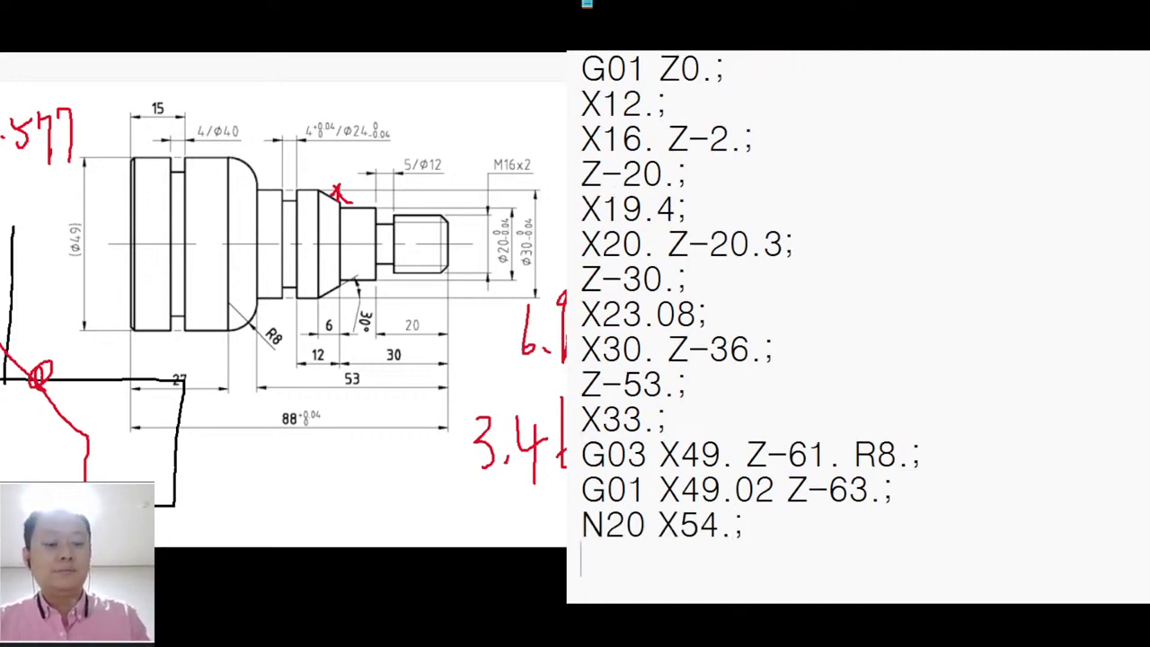
{"action": "type", "text": "G40 G00 X150. Z1"}
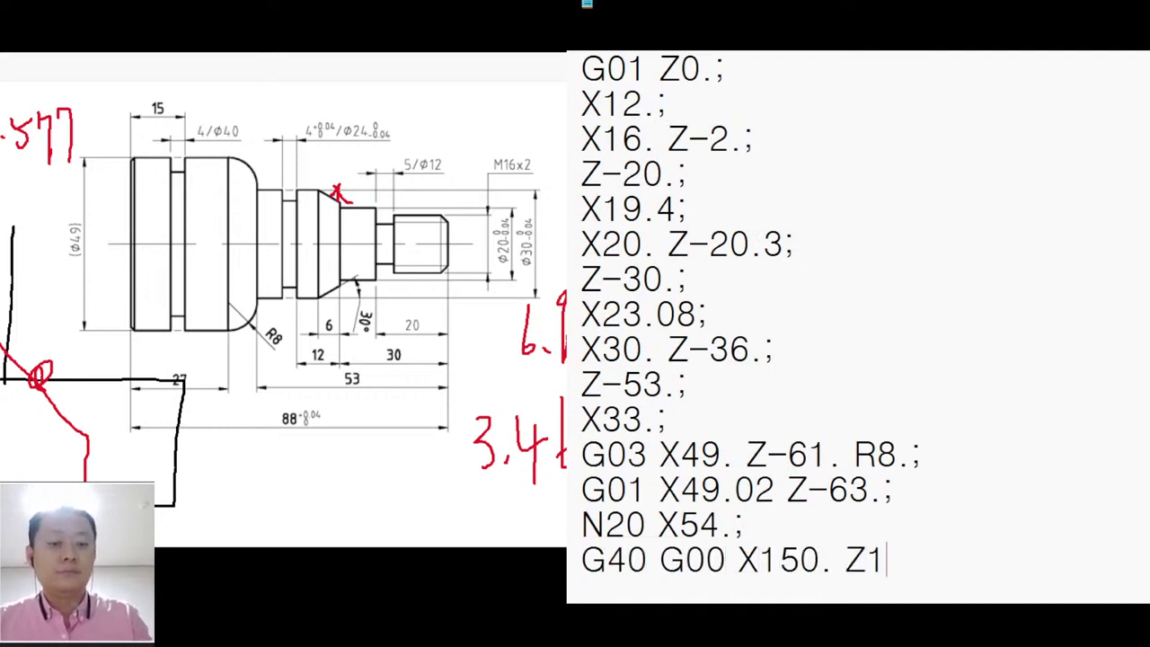
{"action": "type", "text": "50.;"}
{"action": "key", "text": "Return"}
Add M05 and M01 lines, removing the stray quote after M05
{"action": "type", "text": "M05';"}
{"action": "key", "text": "Return"}
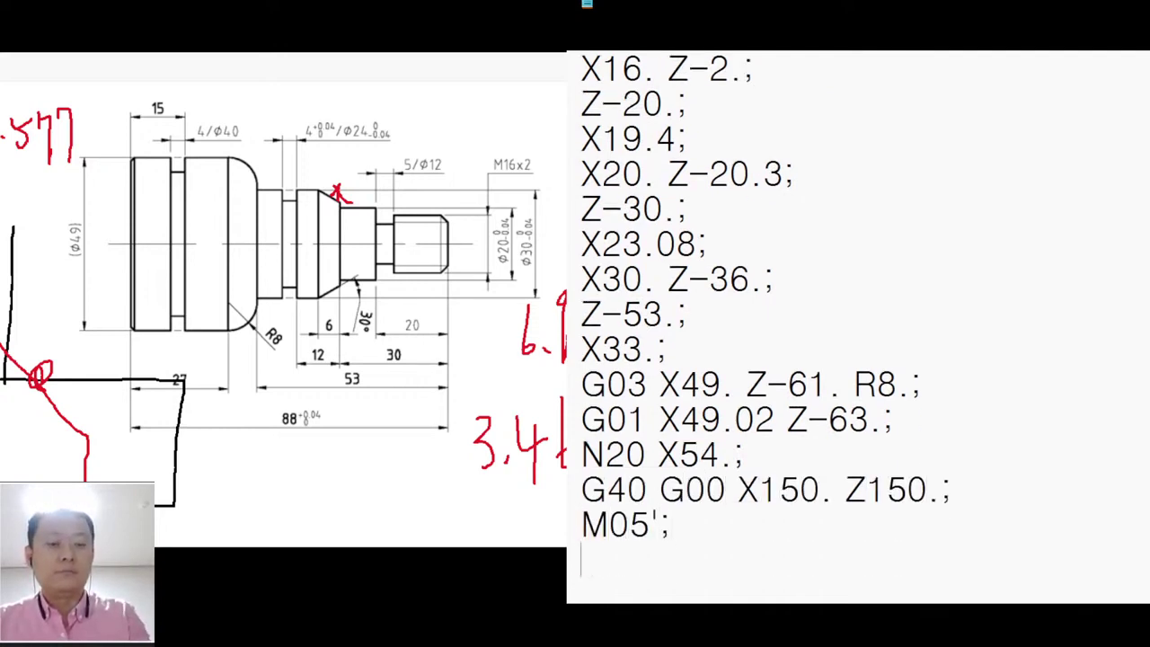
{"action": "key", "text": "BackSpace"}
{"action": "key", "text": "BackSpace"}
{"action": "key", "text": "BackSpace"}
{"action": "type", "text": ";"}
{"action": "key", "text": "Return"}
{"action": "type", "text": "M01"}
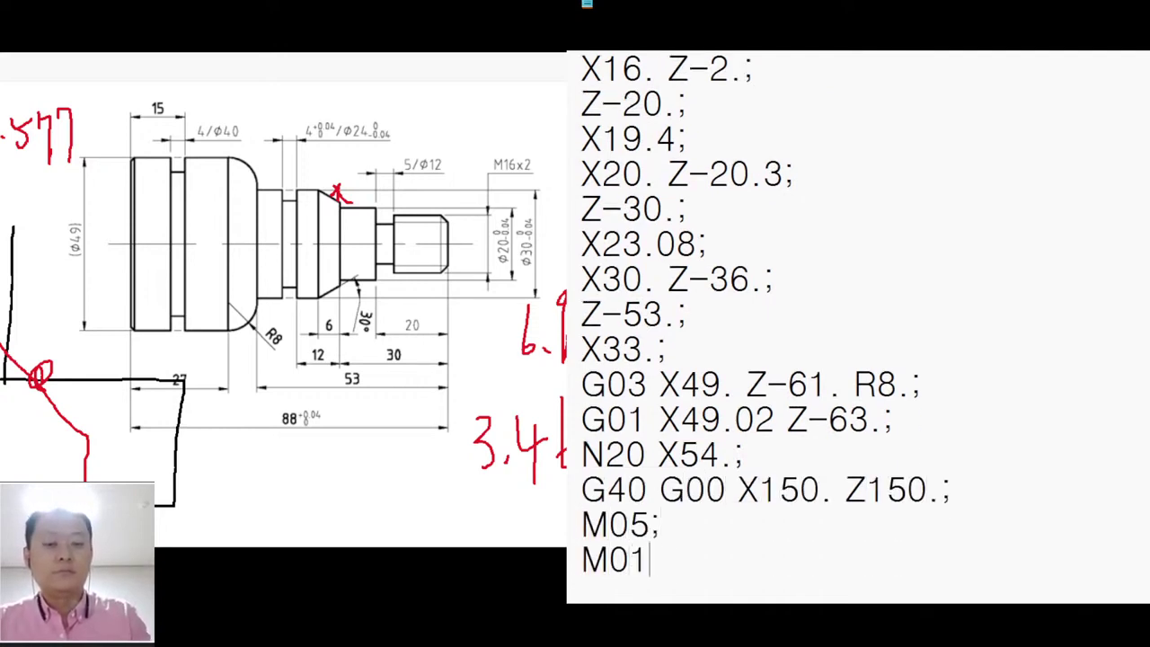
{"action": "type", "text": ";"}
{"action": "key", "text": "Return"}
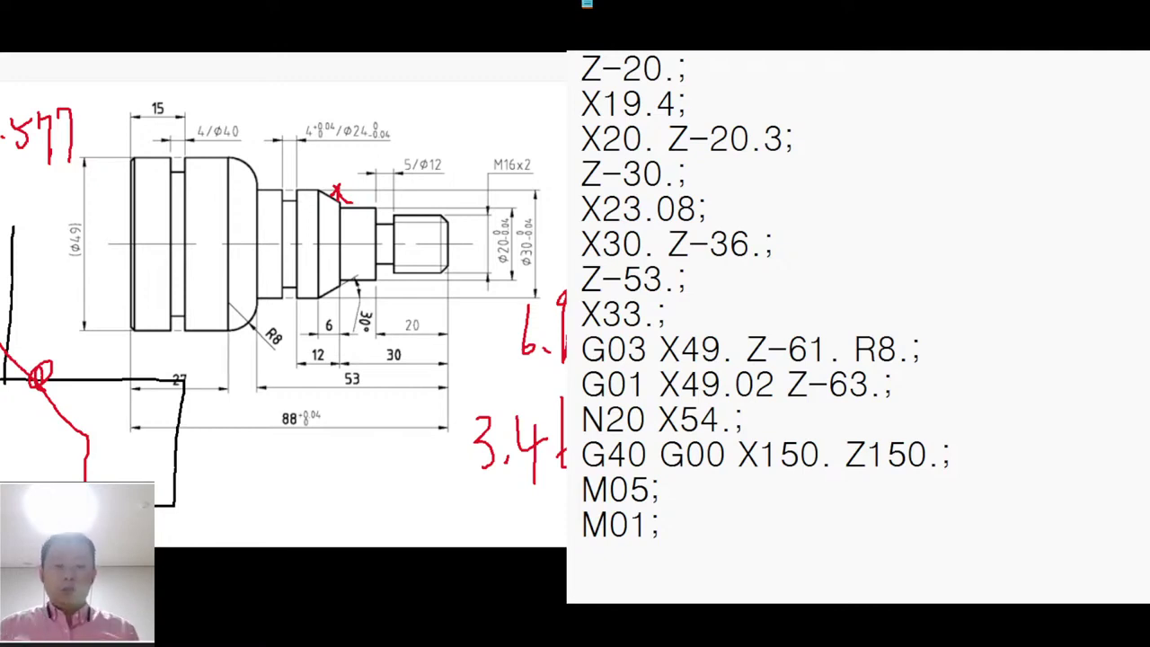
Start the finishing block with T0303, G96 S150 M03 and an approach to X54. Z2
{"action": "key", "text": "Return"}
{"action": "key", "text": "Return"}
{"action": "key", "text": "Return"}
{"action": "key", "text": "BackSpace"}
{"action": "key", "text": "BackSpace"}
{"action": "type", "text": "T"}
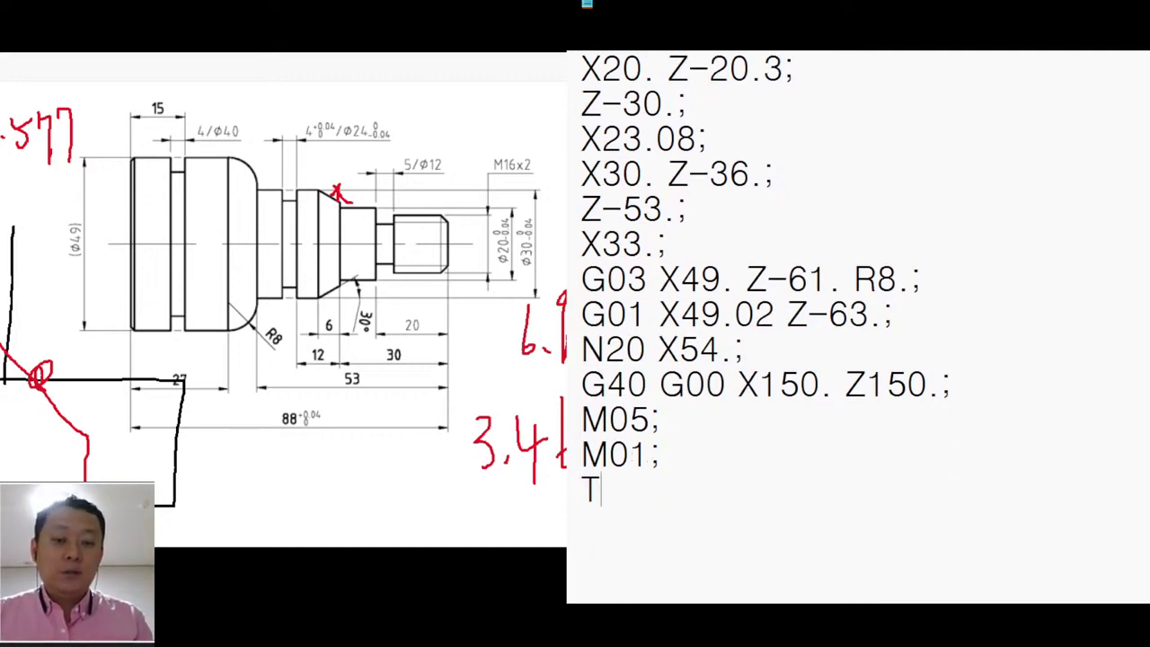
{"action": "type", "text": "0303;"}
{"action": "key", "text": "Return"}
{"action": "type", "text": "G96"}
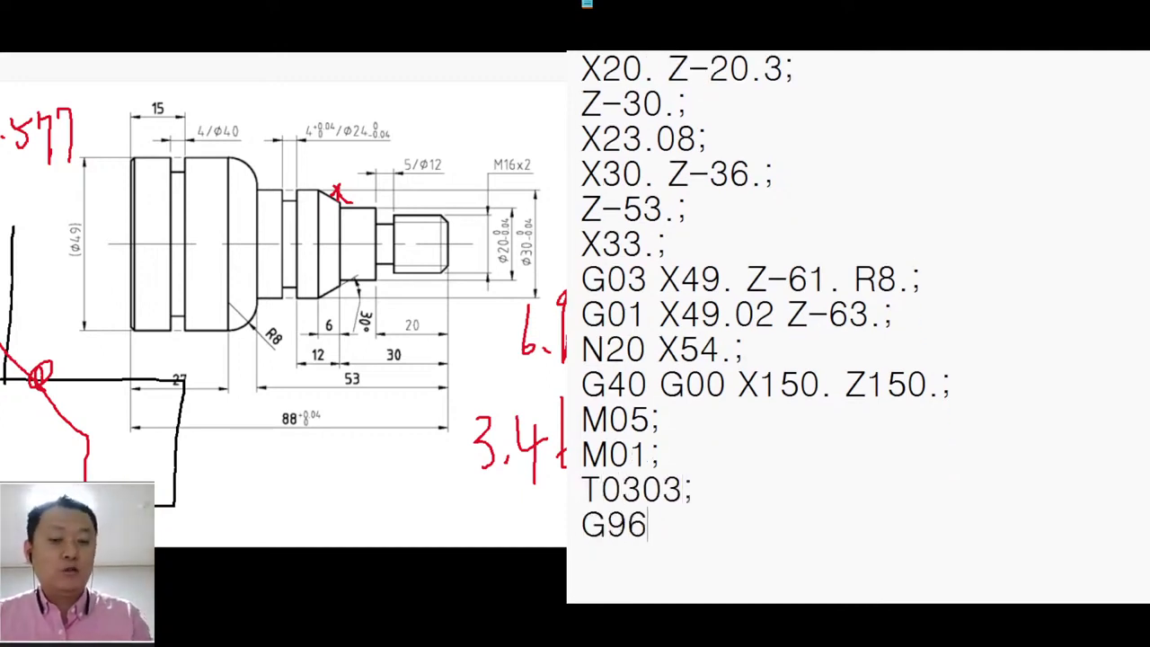
{"action": "type", "text": " S150 "}
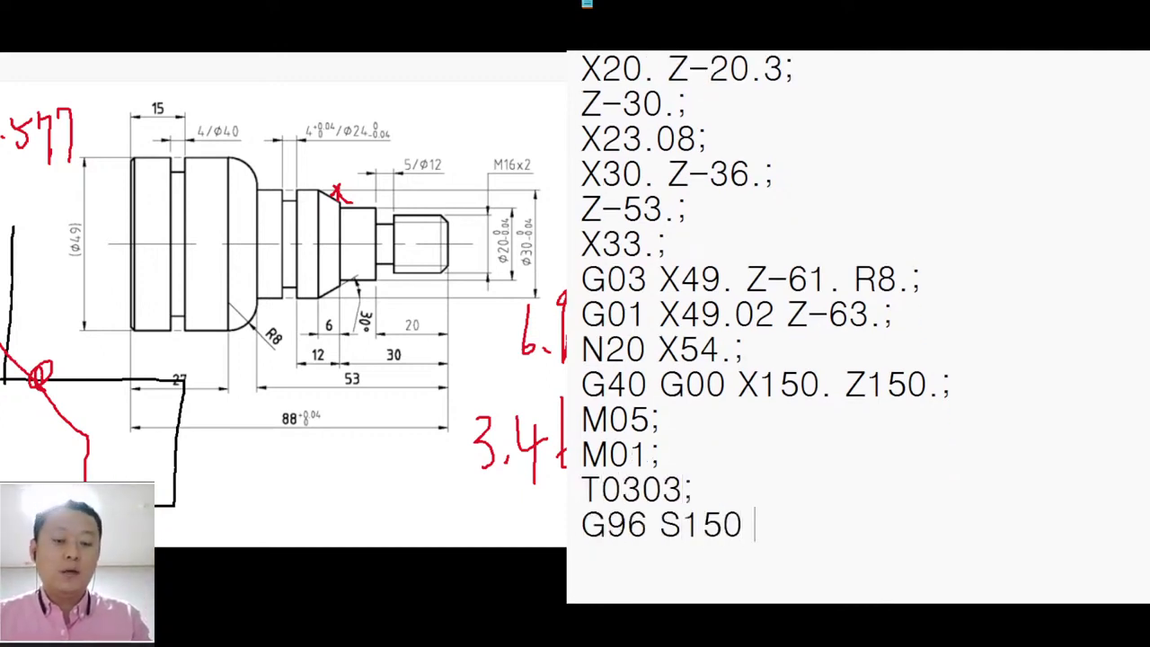
{"action": "type", "text": "M03;"}
{"action": "key", "text": "Return"}
{"action": "type", "text": "G0"}
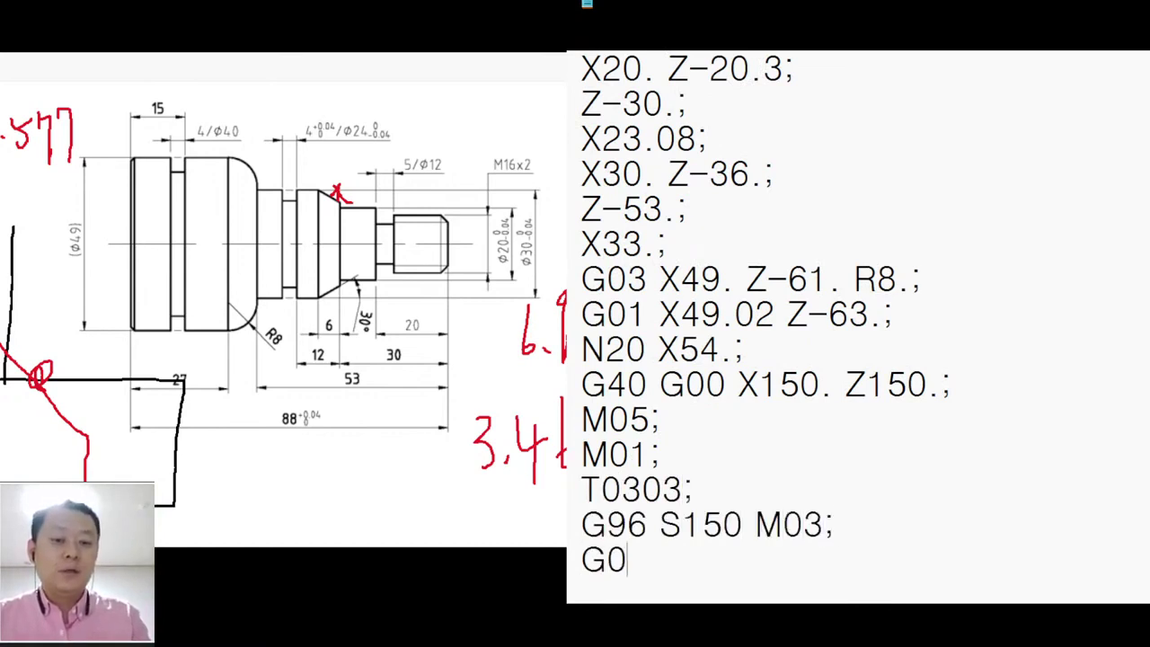
{"action": "type", "text": "0 X"}
{"action": "key", "text": "BackSpace"}
{"action": "key", "text": "BackSpace"}
{"action": "key", "text": "BackSpace"}
{"action": "key", "text": "BackSpace"}
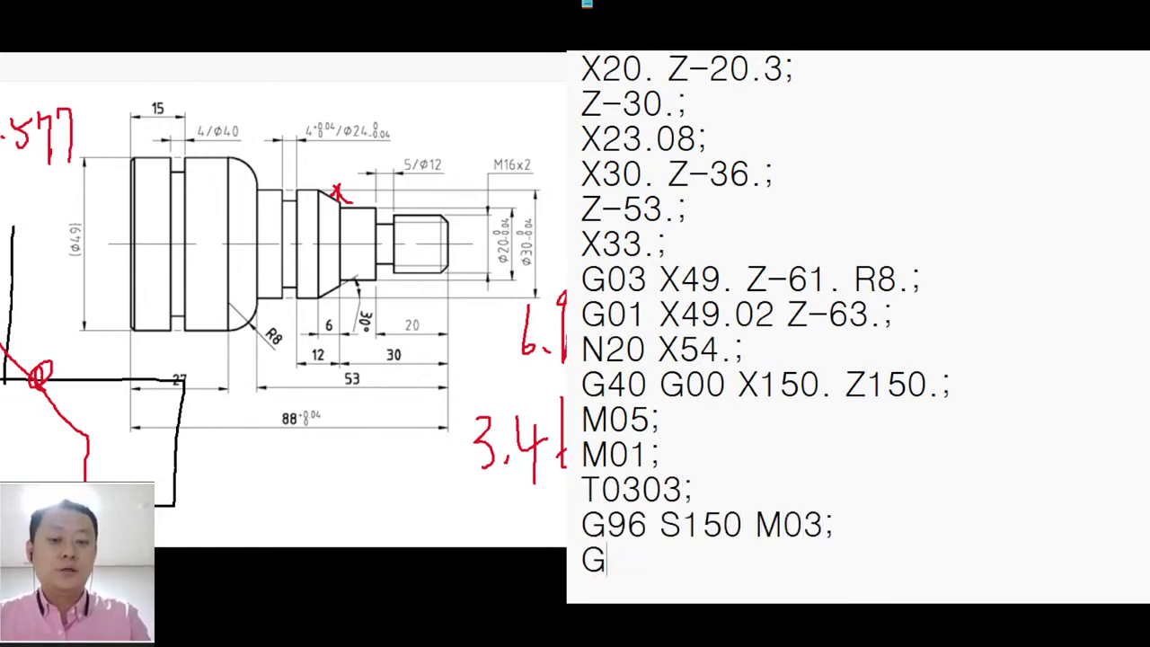
{"action": "type", "text": "42 G00 X"}
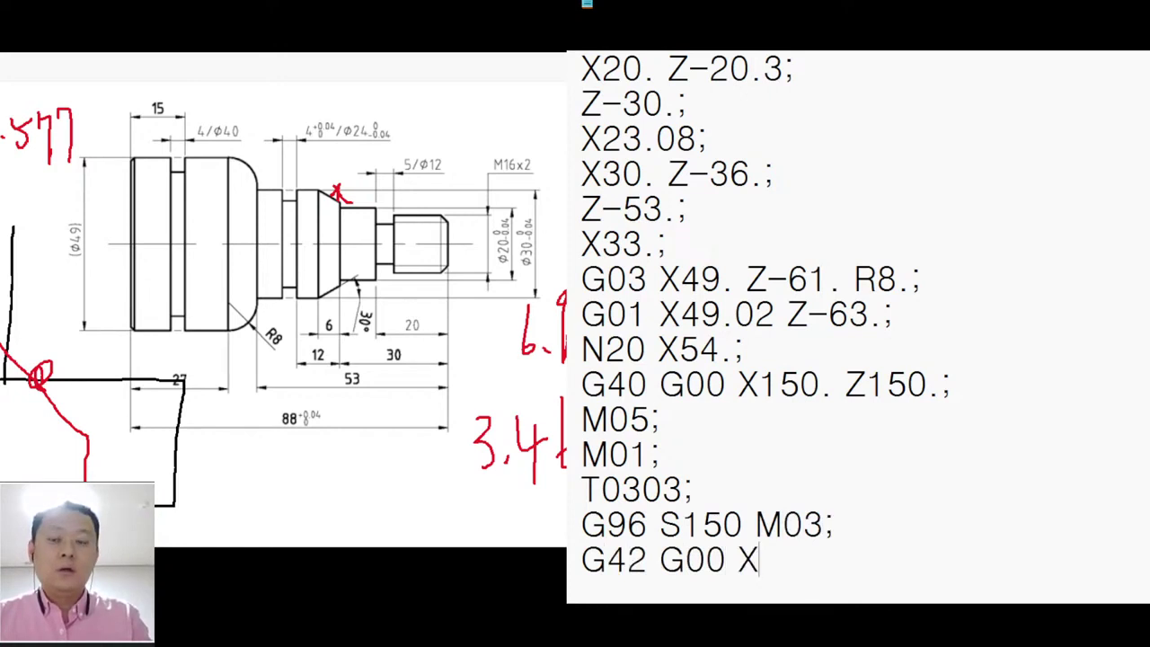
{"action": "type", "text": "5"}
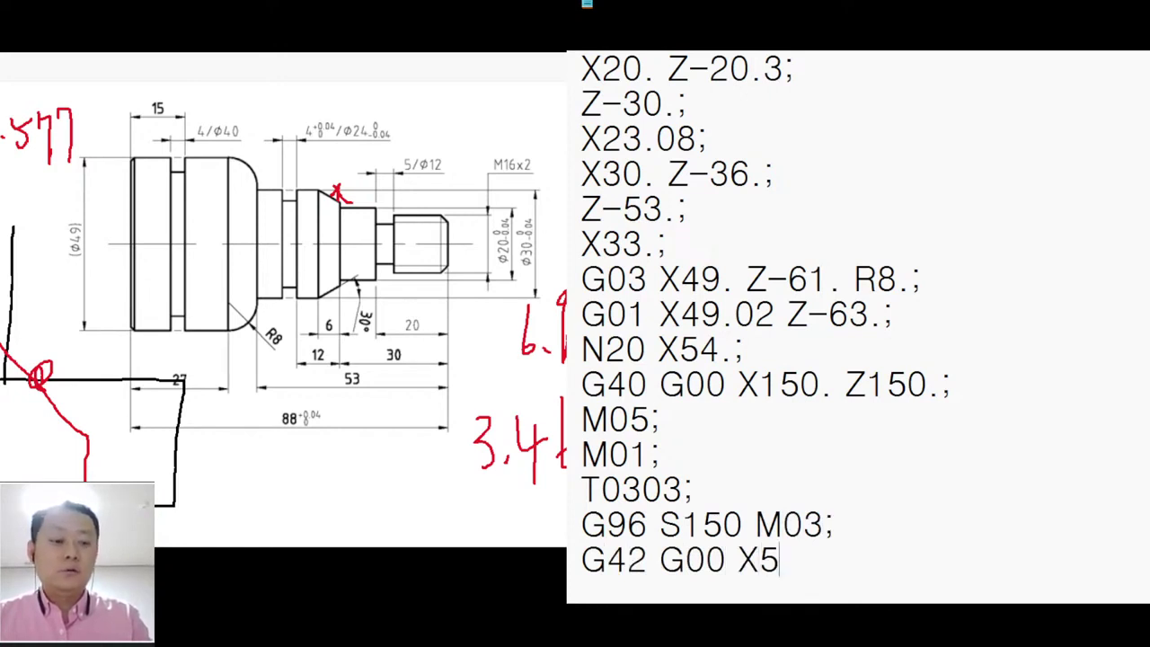
{"action": "type", "text": "4. Z2.;"}
{"action": "key", "text": "Return"}
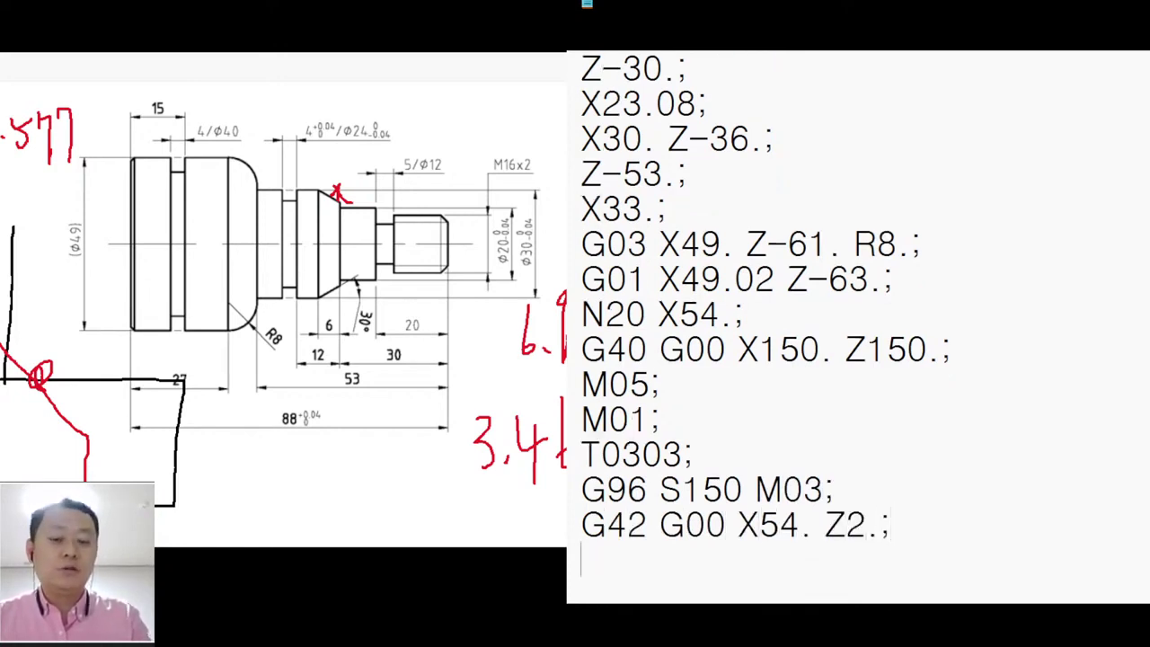
Add G70 P10 Q20 F0.1 M08, removing the stray quote and the extra space
{"action": "type", "text": "G"}
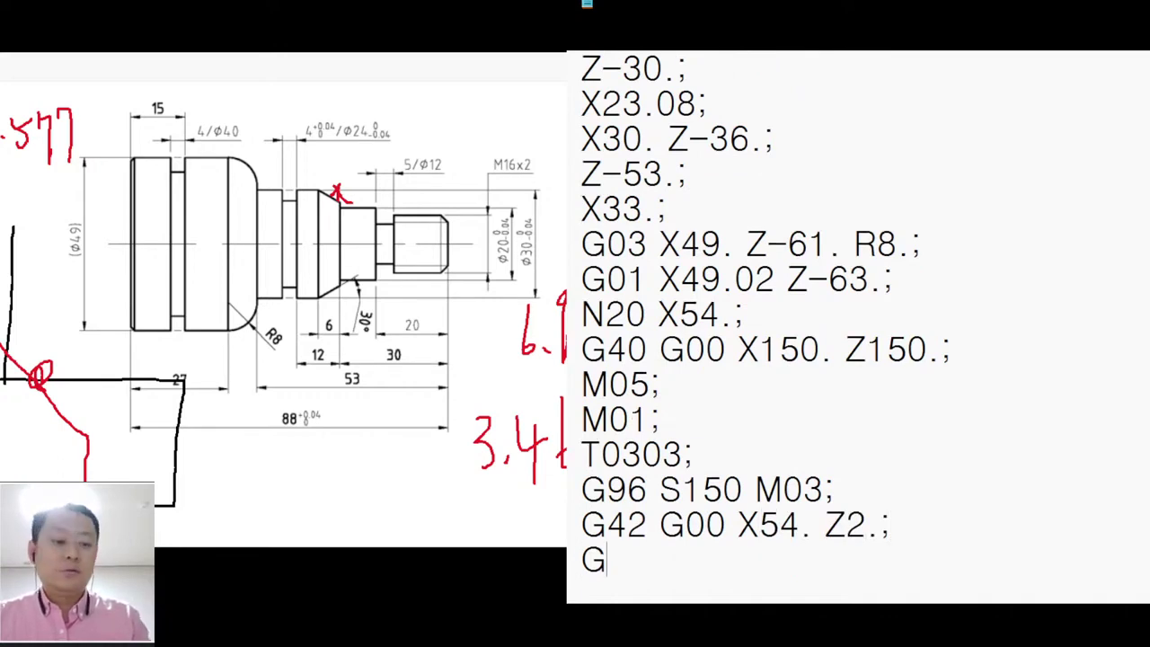
{"action": "type", "text": "70 P10  "}
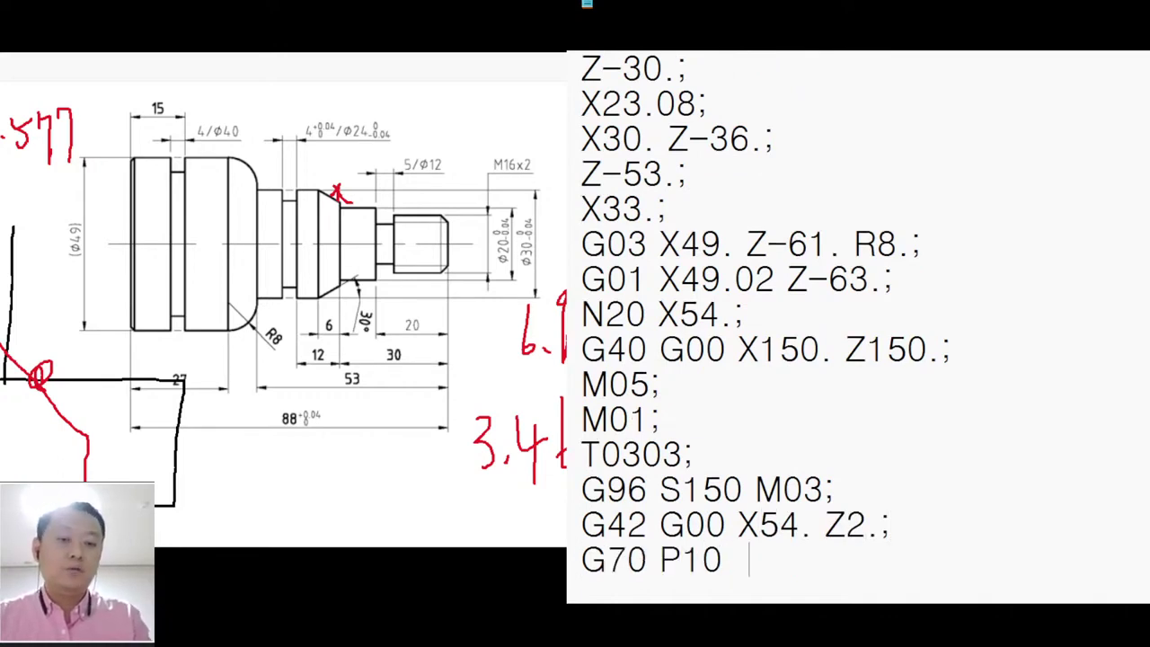
{"action": "type", "text": "Q20 F0.1"}
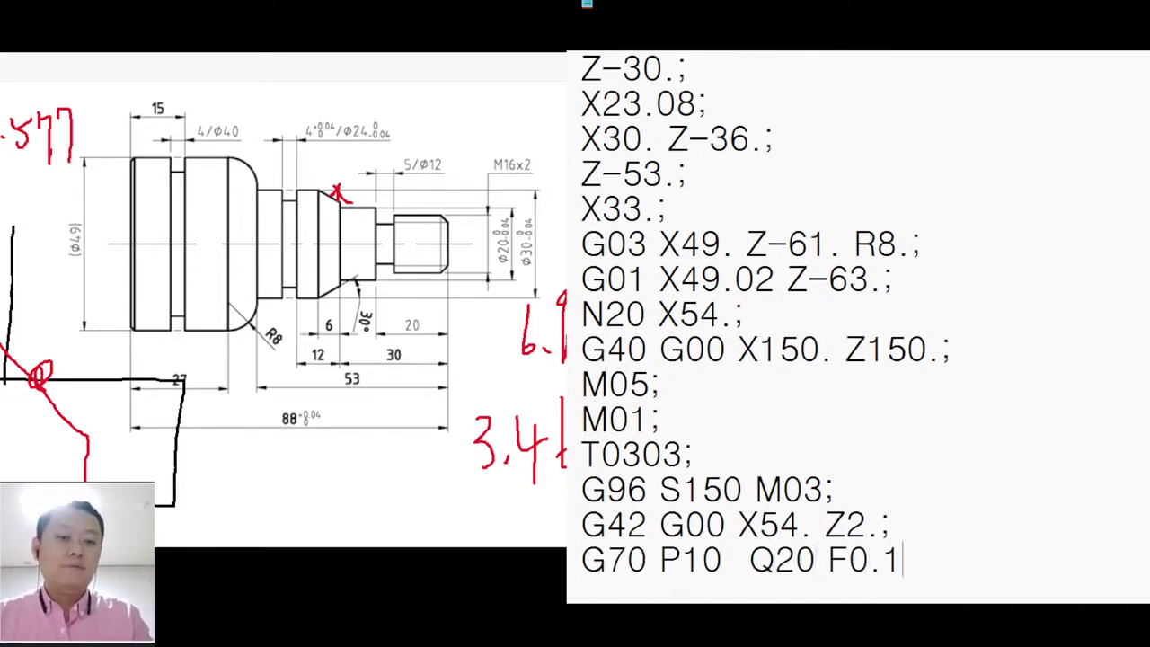
{"action": "type", "text": " M08';"}
{"action": "key", "text": "Return"}
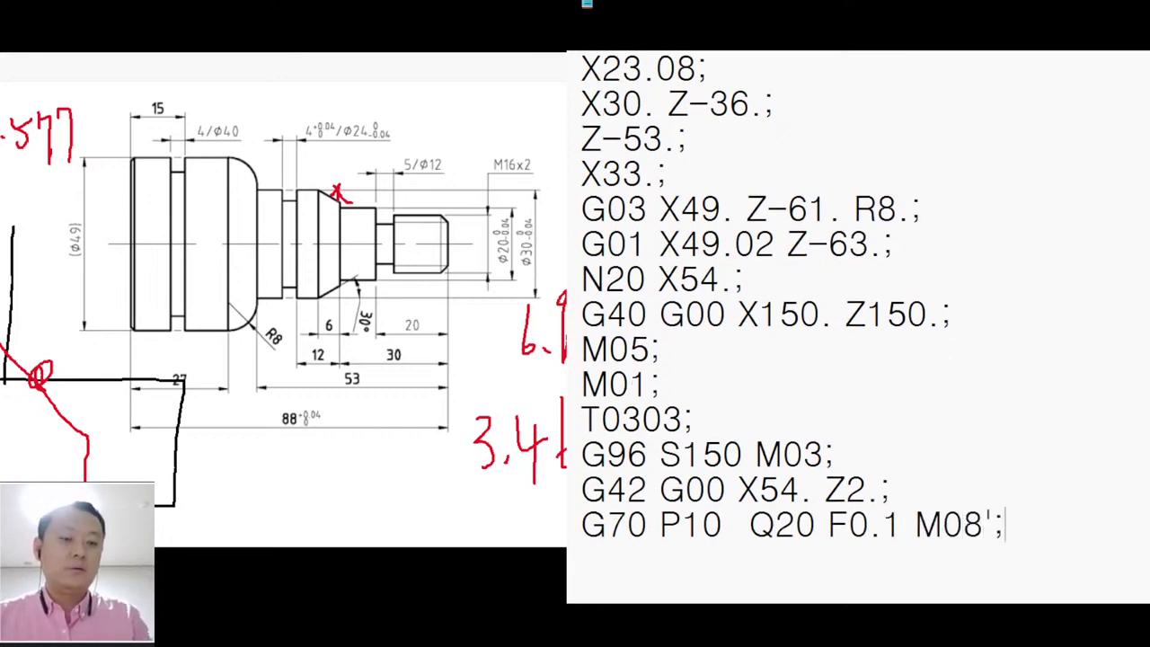
{"action": "key", "text": "BackSpace"}
{"action": "key", "text": "BackSpace"}
{"action": "type", "text": ";"}
{"action": "key", "text": "Return"}
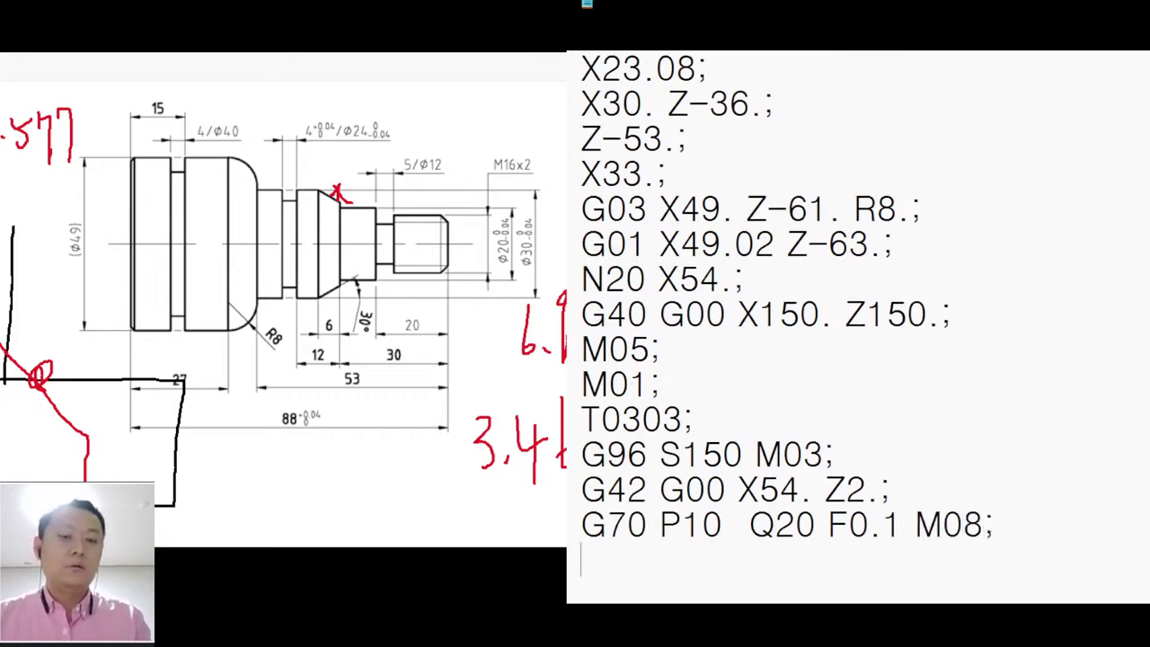
{"action": "key", "text": "Right"}
{"action": "key", "text": "Right"}
{"action": "key", "text": "Right"}
{"action": "key", "text": "Right"}
{"action": "key", "text": "Right"}
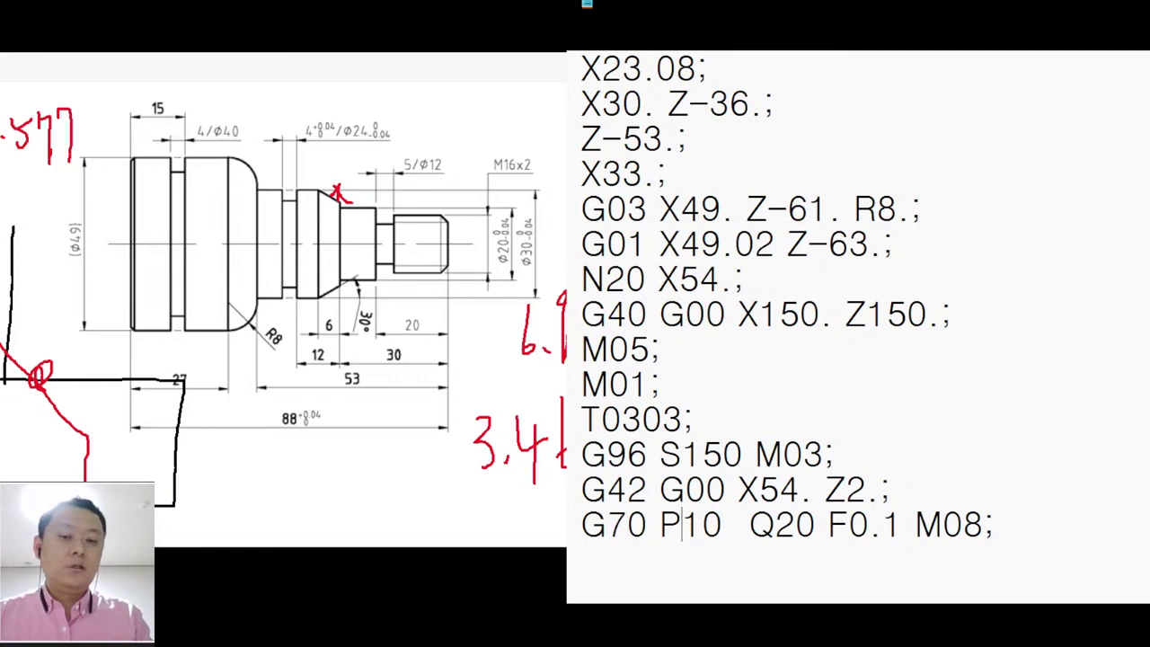
{"action": "key", "text": "Right"}
{"action": "key", "text": "Right"}
{"action": "key", "text": "Right"}
{"action": "key", "text": "Right"}
{"action": "key", "text": "BackSpace"}
{"action": "key", "text": "Right"}
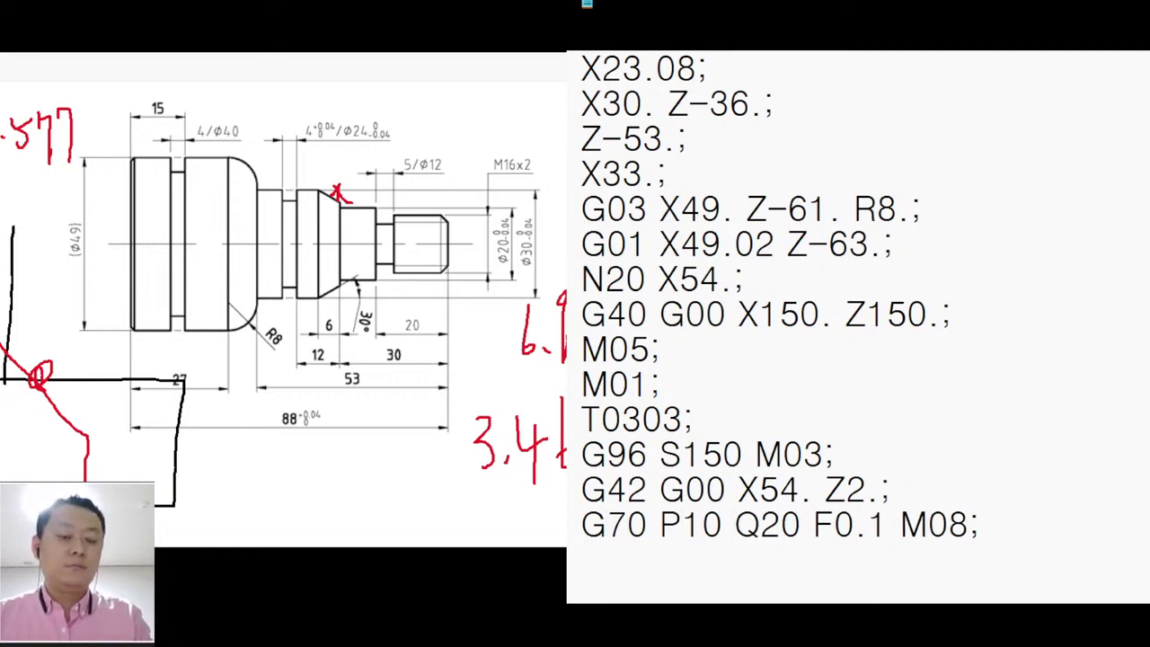
{"action": "key", "text": "Right"}
{"action": "key", "text": "Right"}
{"action": "key", "text": "Right"}
{"action": "key", "text": "Right"}
{"action": "key", "text": "Right"}
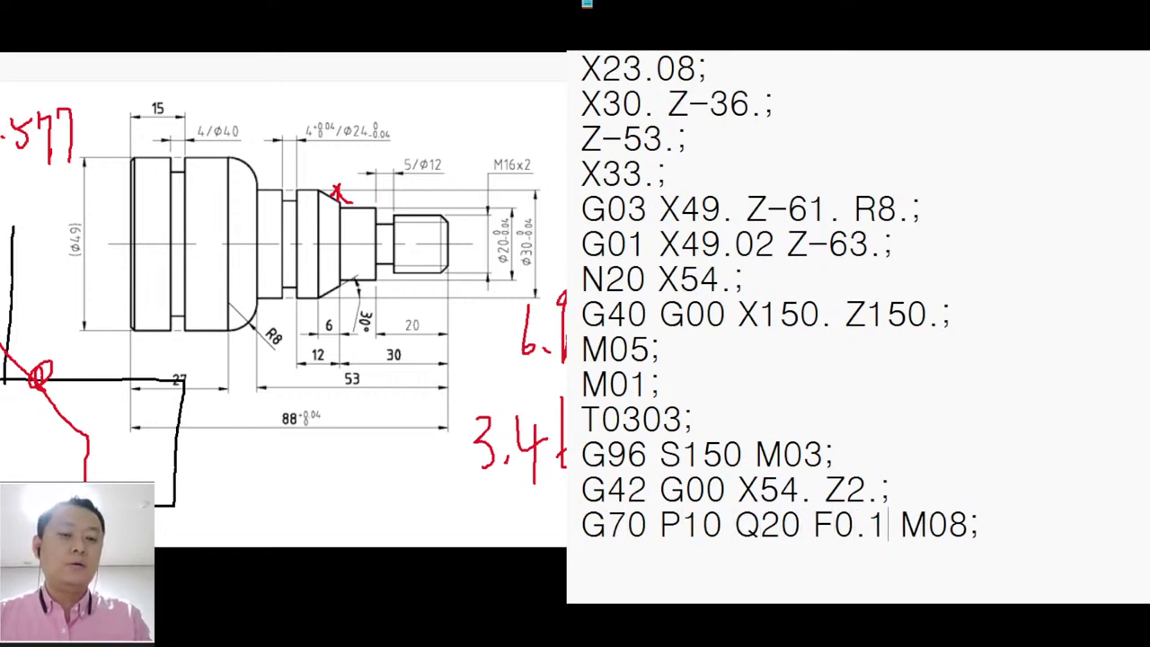
{"action": "key", "text": "Right"}
{"action": "key", "text": "Right"}
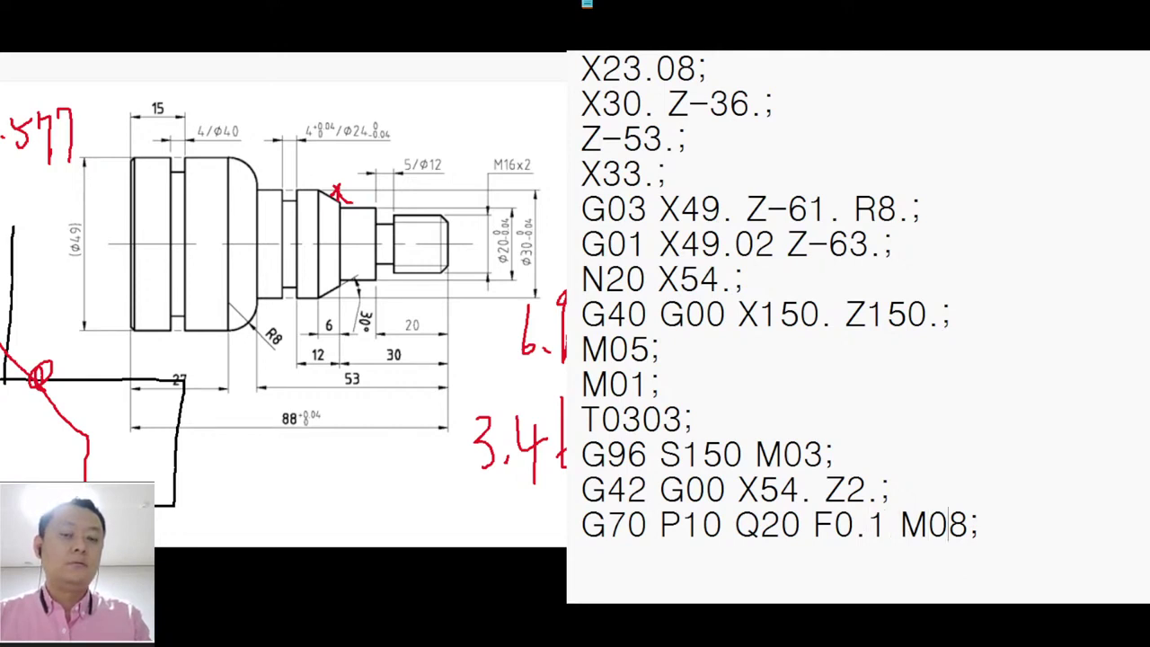
{"action": "key", "text": "Right"}
Add the G00 X150. Z150. M09 retract, then M05 and M01
{"action": "key", "text": "Return"}
{"action": "type", "text": "G"}
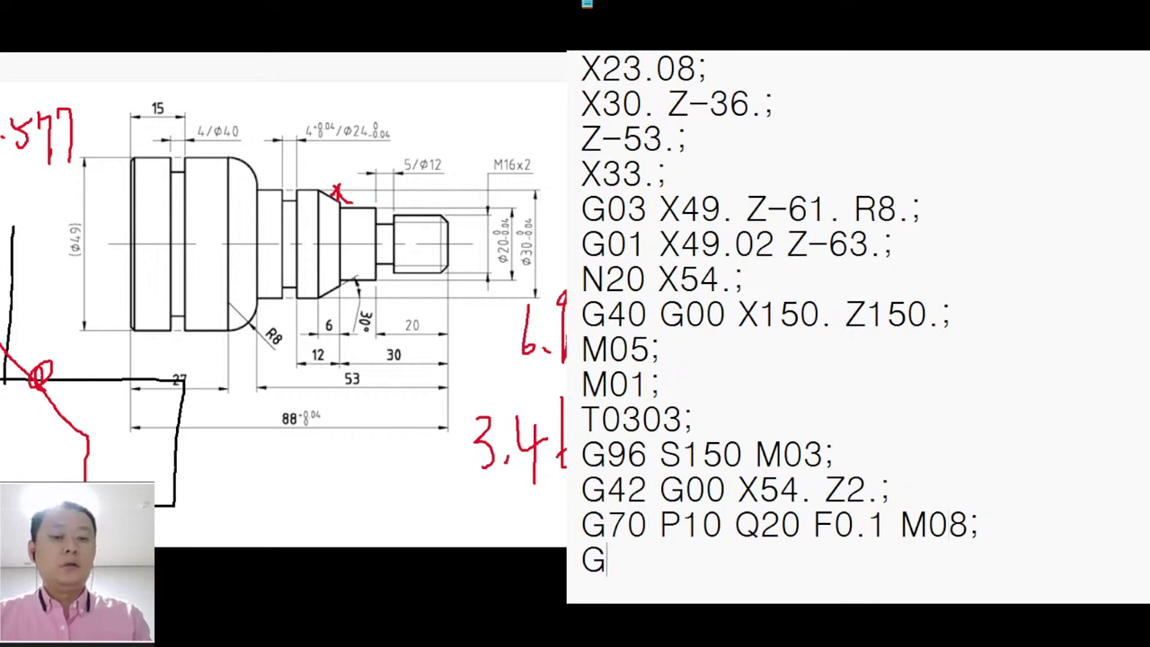
{"action": "type", "text": "00 X150. Z150. "}
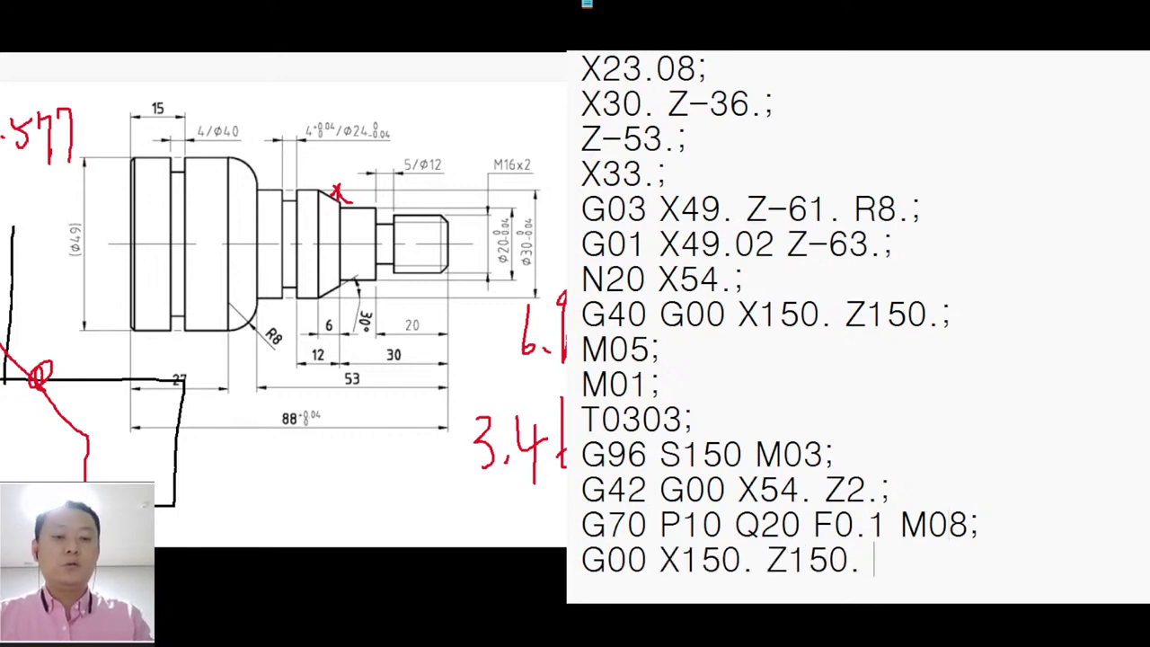
{"action": "type", "text": ";"}
{"action": "key", "text": "BackSpace"}
{"action": "type", "text": "M09;"}
{"action": "key", "text": "Return"}
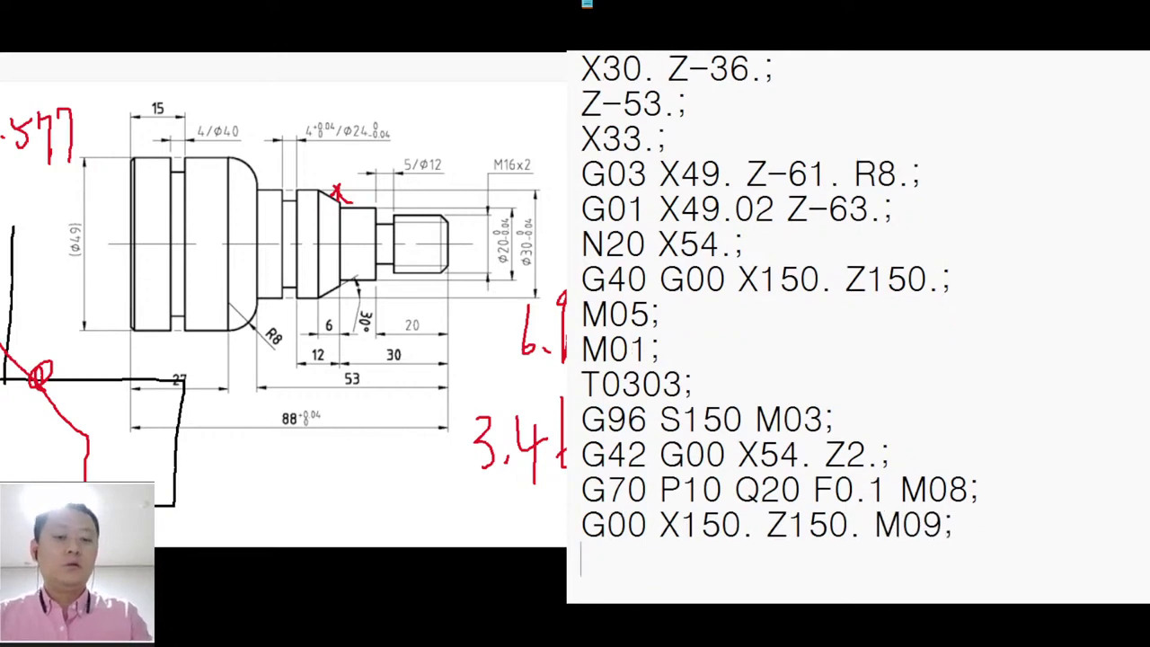
{"action": "type", "text": "M05;"}
{"action": "key", "text": "Return"}
{"action": "type", "text": "M"}
{"action": "key", "text": "BackSpace"}
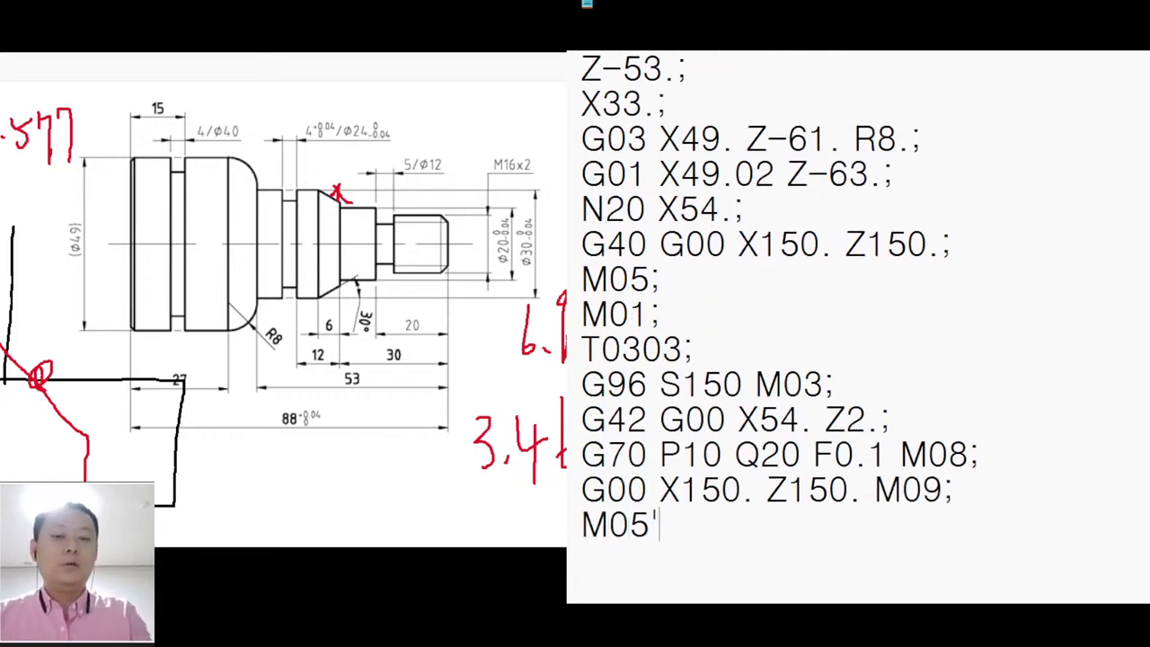
{"action": "type", "text": "M01;"}
{"action": "key", "text": "Return"}
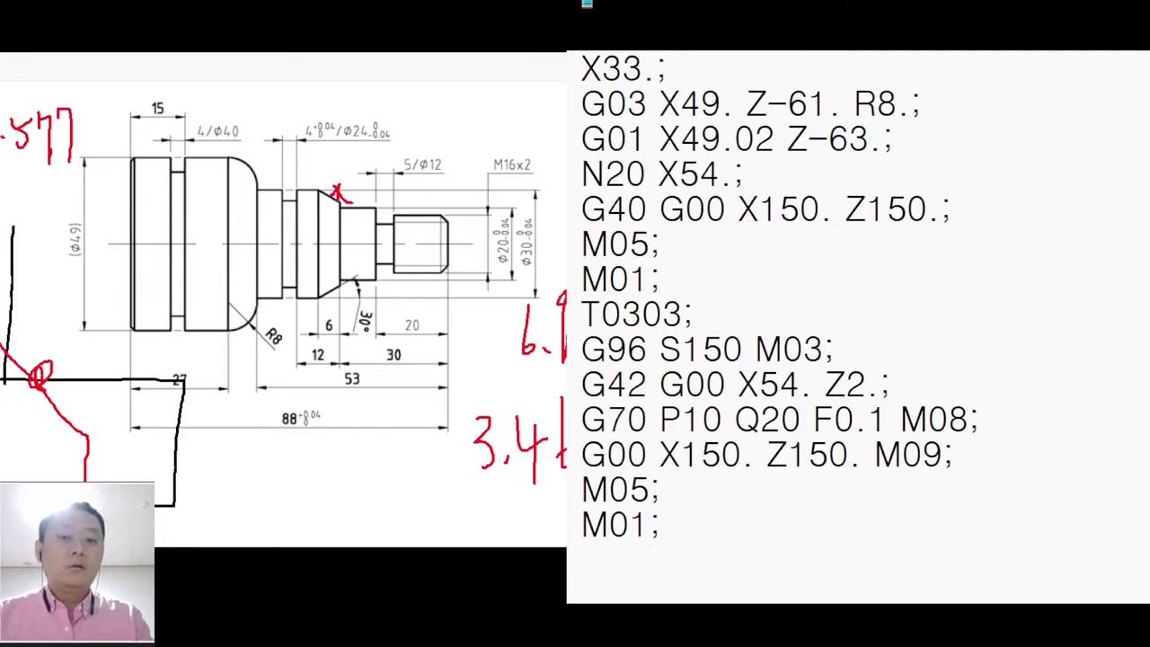
Insert G40 at the start of the finishing retract line
{"action": "left_click", "coordinate": [581, 454]}
{"action": "type", "text": "G40"}
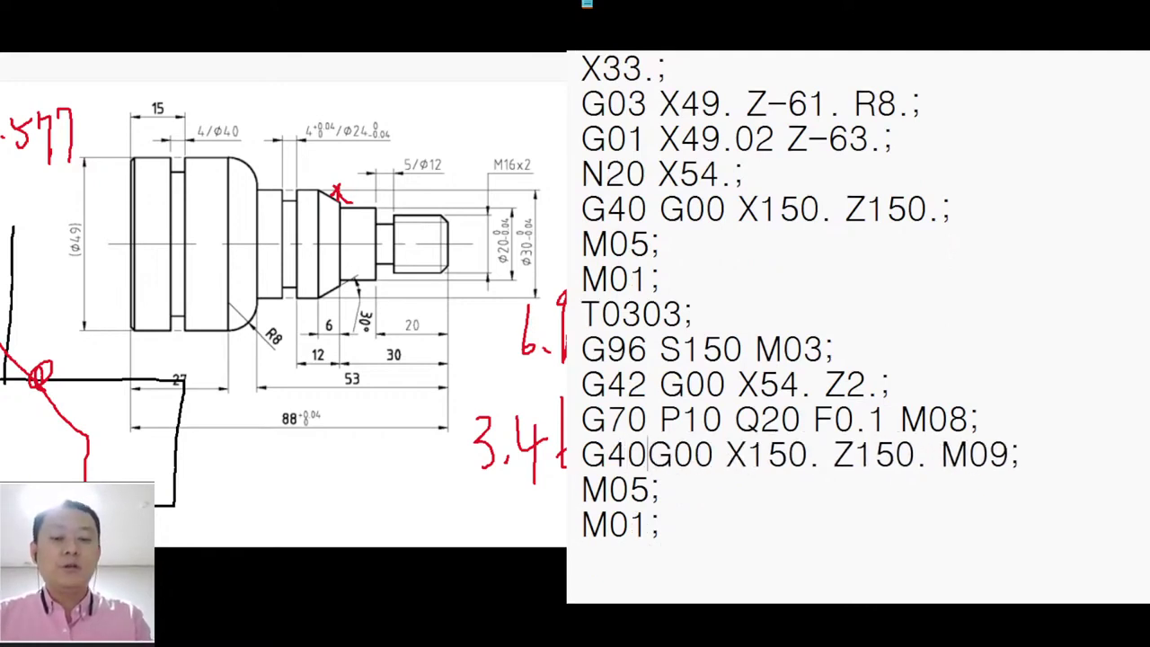
{"action": "left_click", "coordinate": [581, 558]}
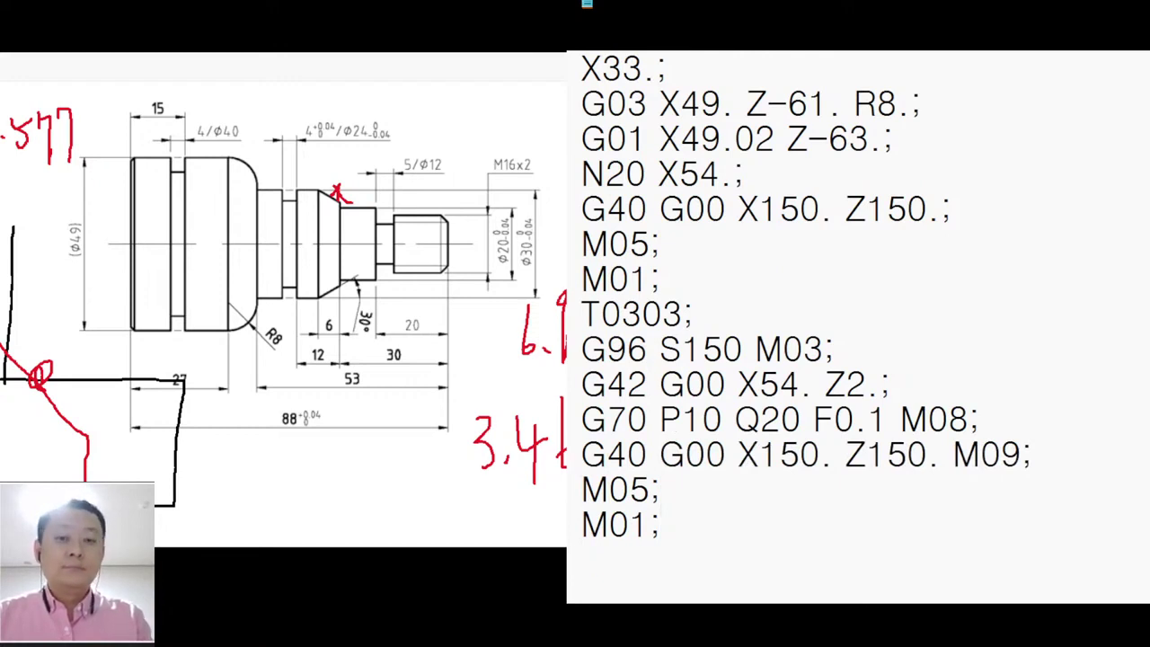
Start the grooving block with T0505, G50 S800 and G96 S80 M03, fixing the stray apostrophe
{"action": "type", "text": "T0505;"}
{"action": "key", "text": "Return"}
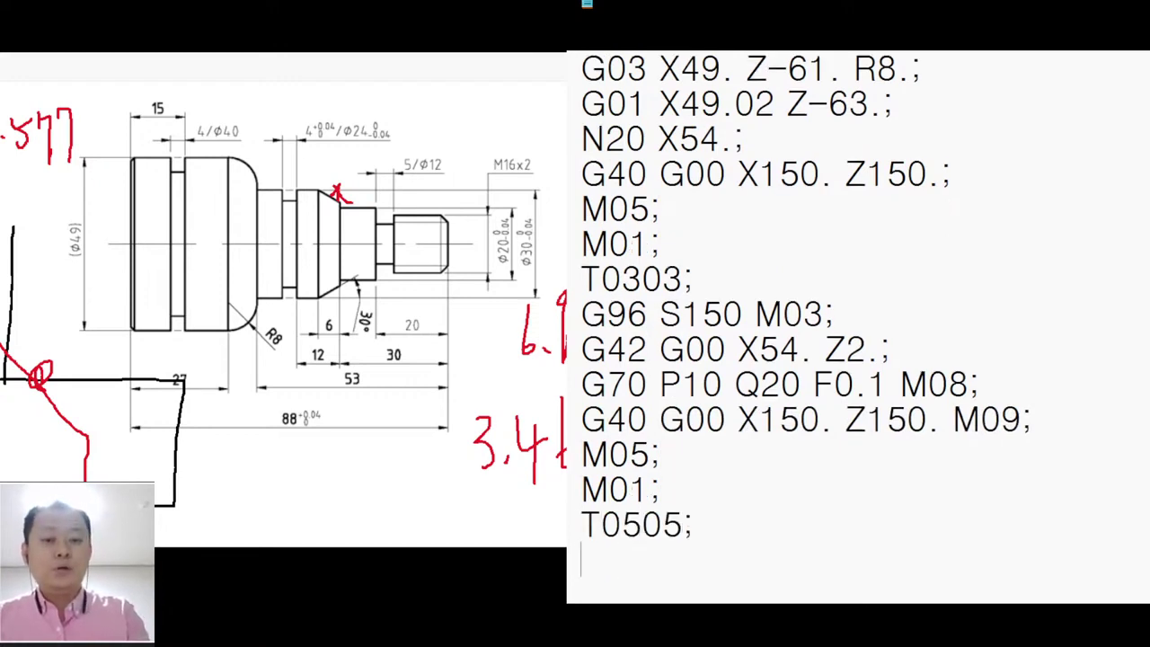
{"action": "type", "text": "G50 S800"}
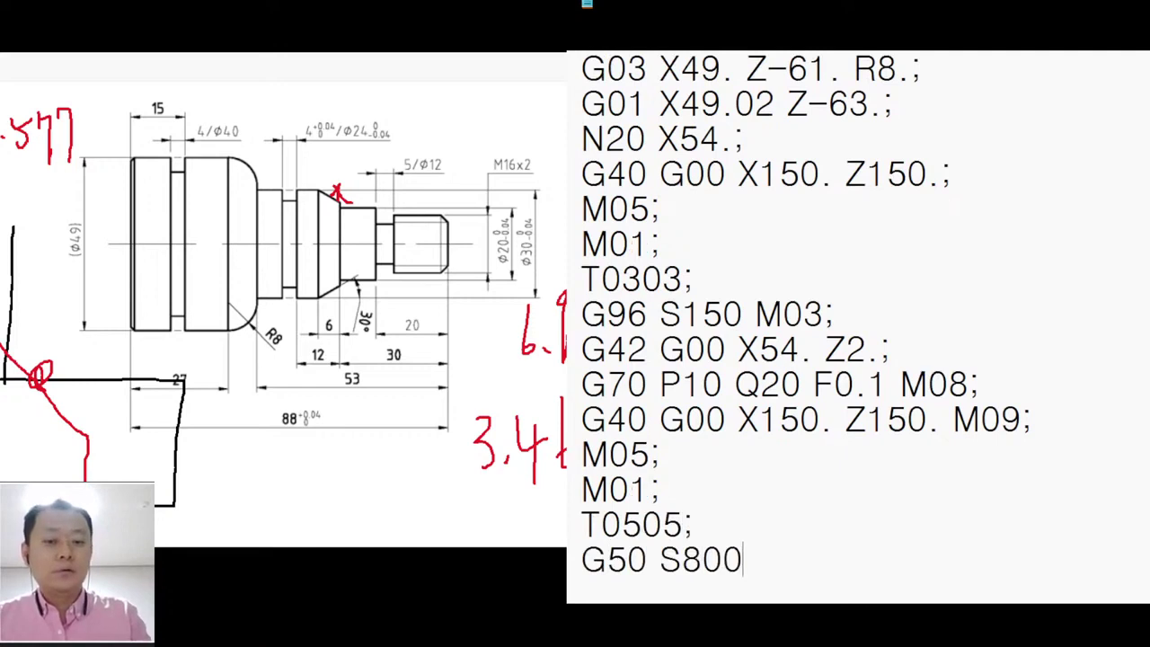
{"action": "type", "text": "';"}
{"action": "key", "text": "Return"}
{"action": "type", "text": "G"}
{"action": "key", "text": "BackSpace"}
{"action": "key", "text": "BackSpace"}
{"action": "key", "text": "Left"}
{"action": "key", "text": "BackSpace"}
{"action": "key", "text": "End"}
{"action": "key", "text": "Return"}
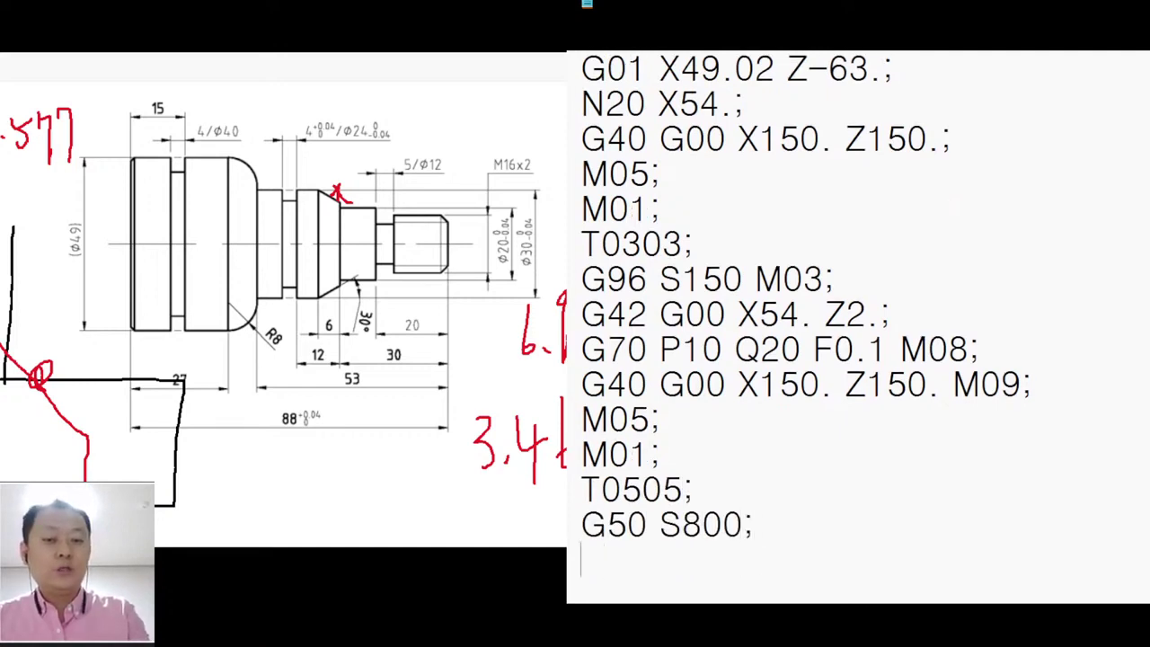
{"action": "type", "text": "G96 S80 "}
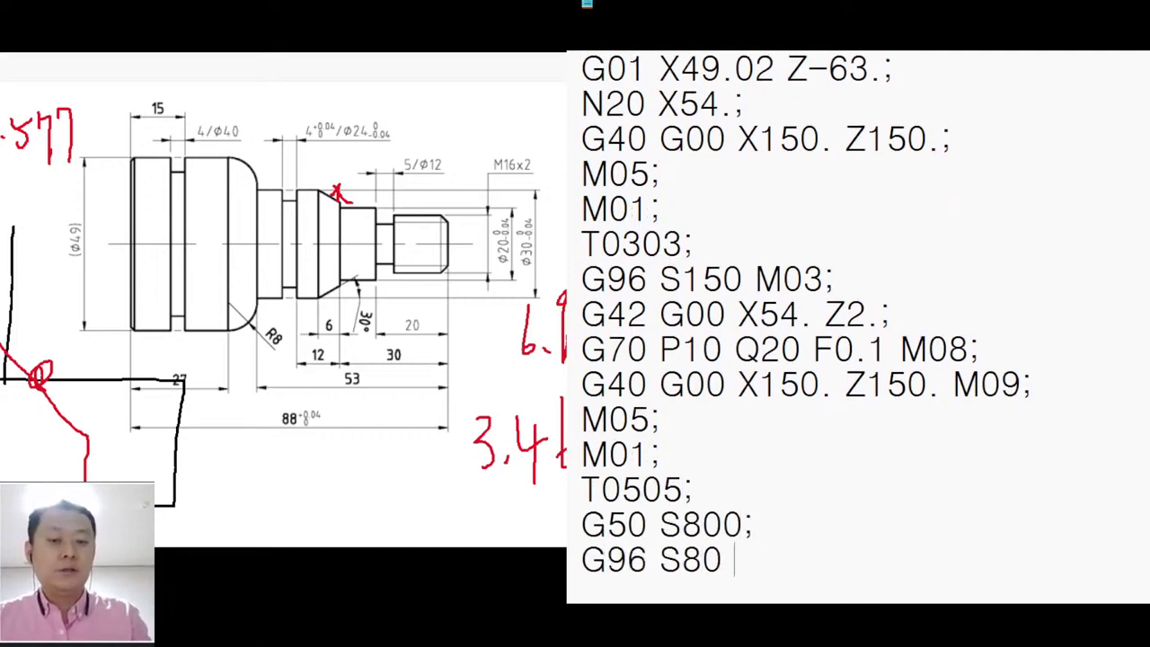
{"action": "type", "text": "M03;"}
{"action": "key", "text": "Return"}
Rapid to X24. Z-20., plunge to X12. at F0.1 M08, dwell G04 X1., retract to X20
{"action": "type", "text": "G00"}
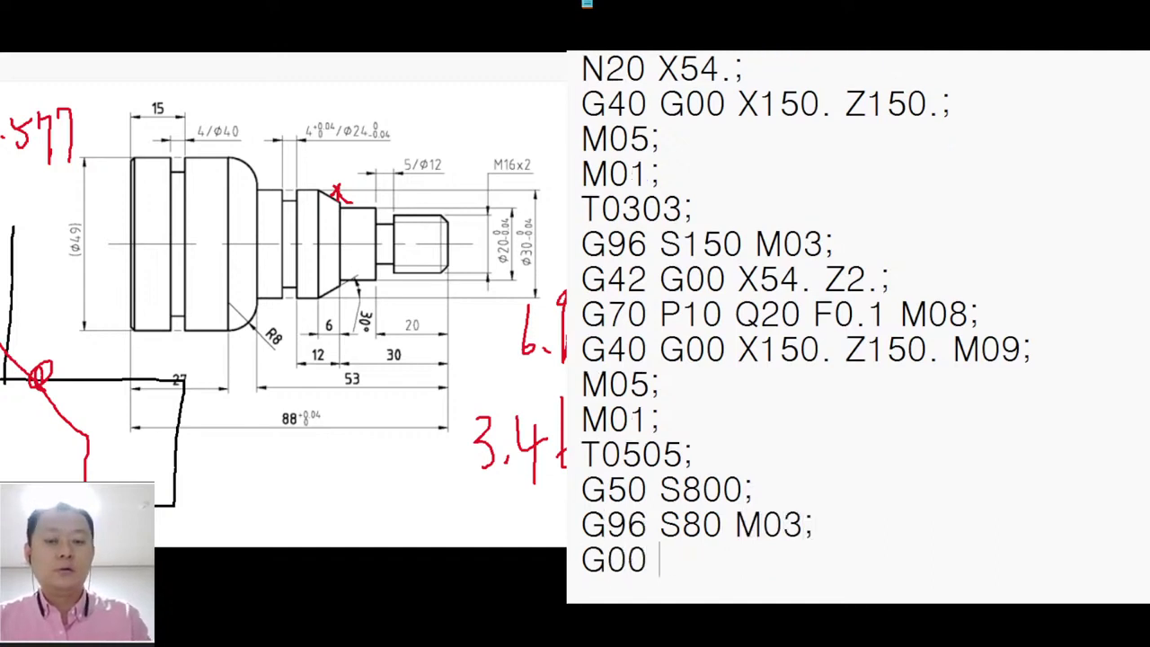
{"action": "type", "text": " X"}
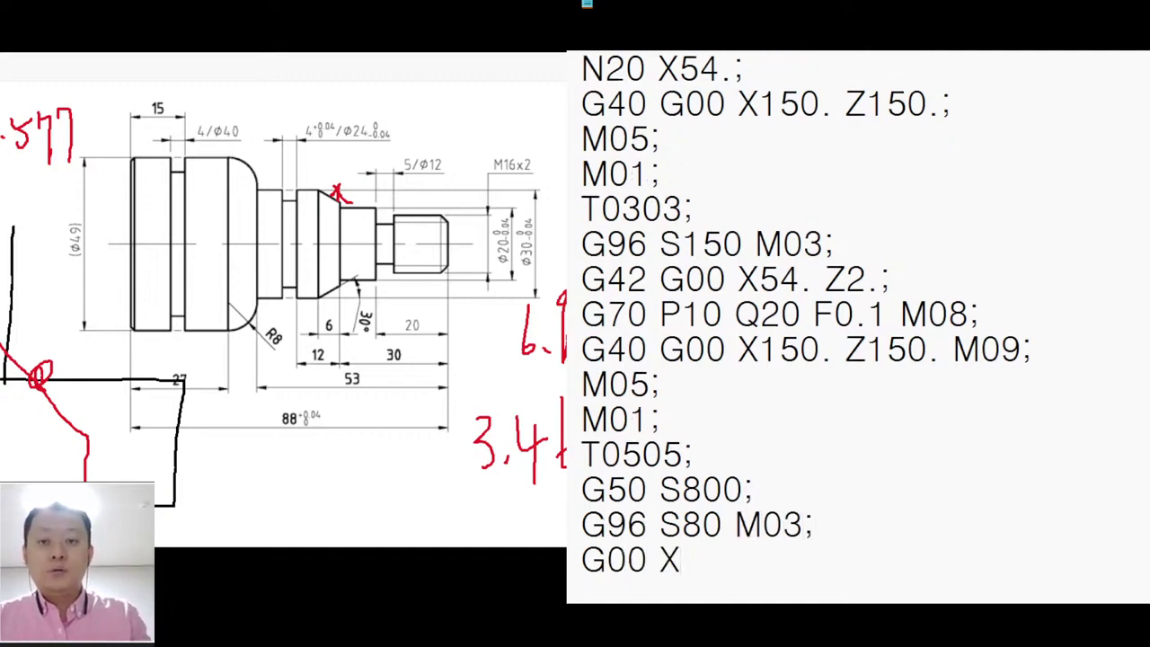
{"action": "type", "text": "24. Z"}
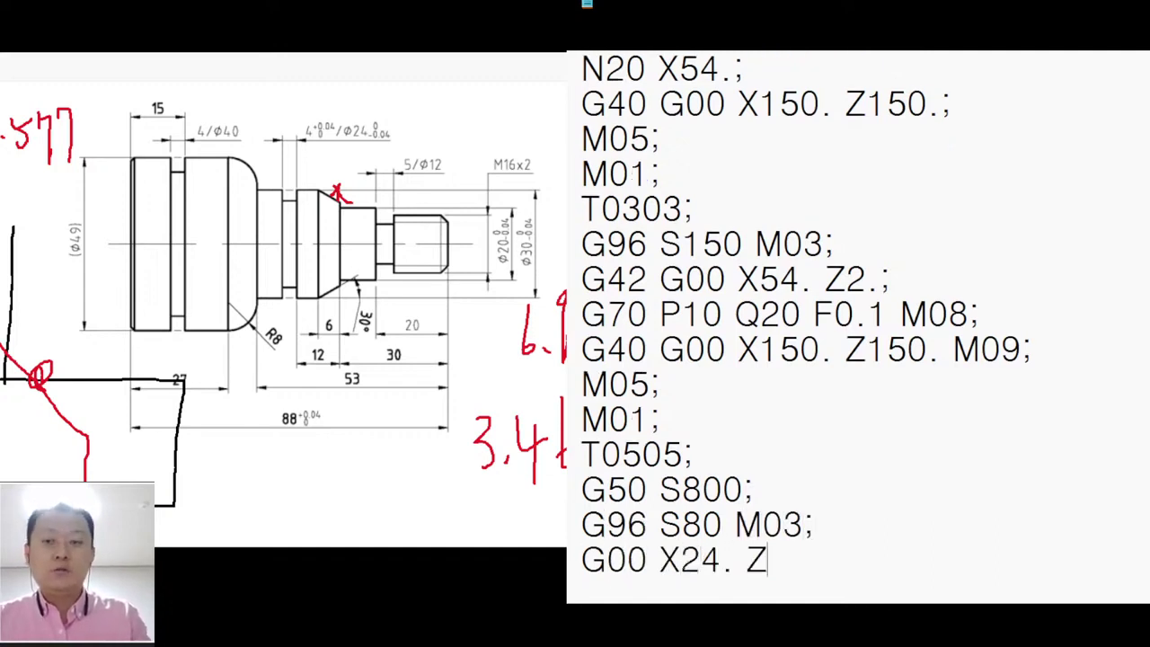
{"action": "type", "text": "-20.;"}
{"action": "key", "text": "Return"}
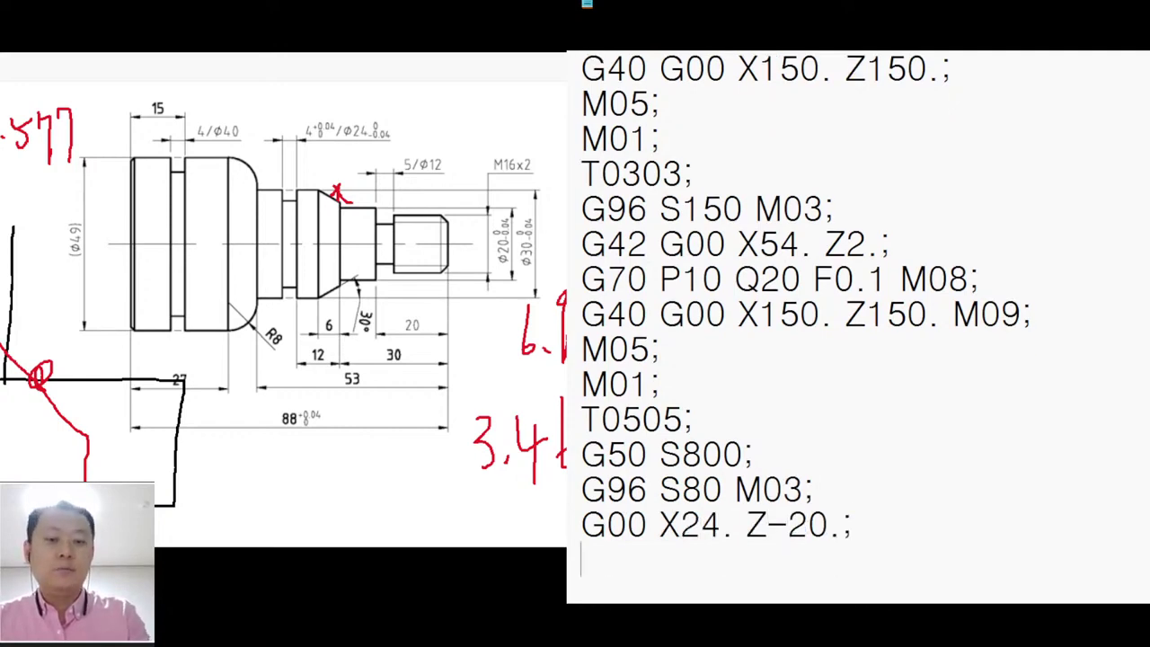
{"action": "type", "text": "G01 X1122"}
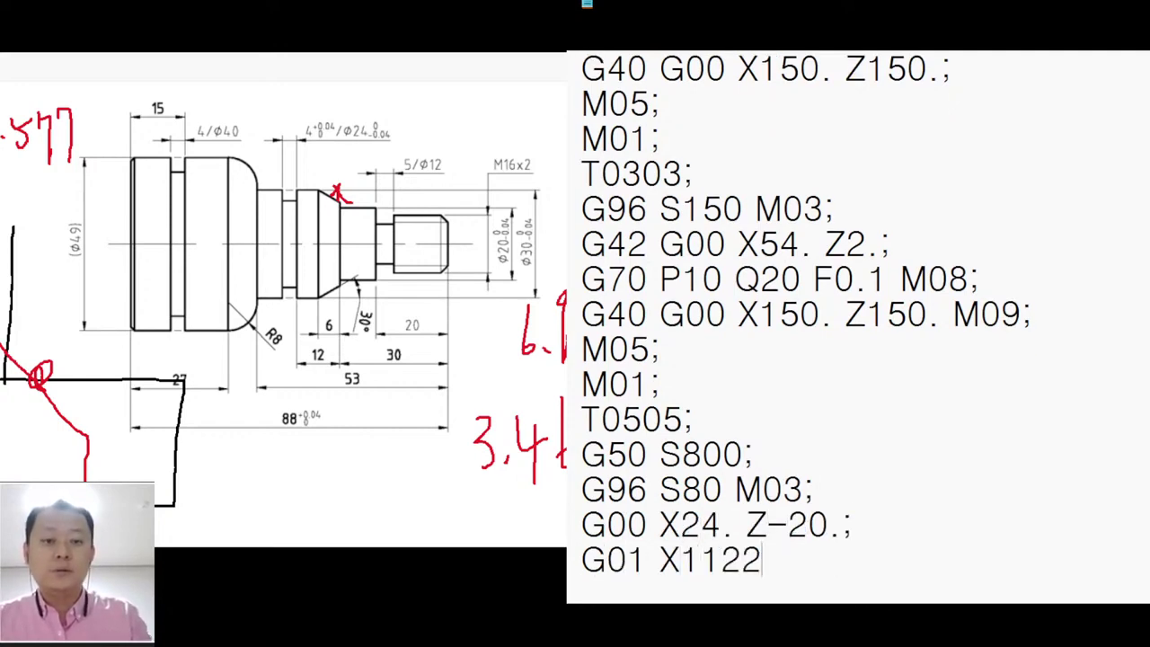
{"action": "key", "text": "BackSpace"}
{"action": "key", "text": "BackSpace"}
{"action": "key", "text": "BackSpace"}
{"action": "type", "text": "2. F0."}
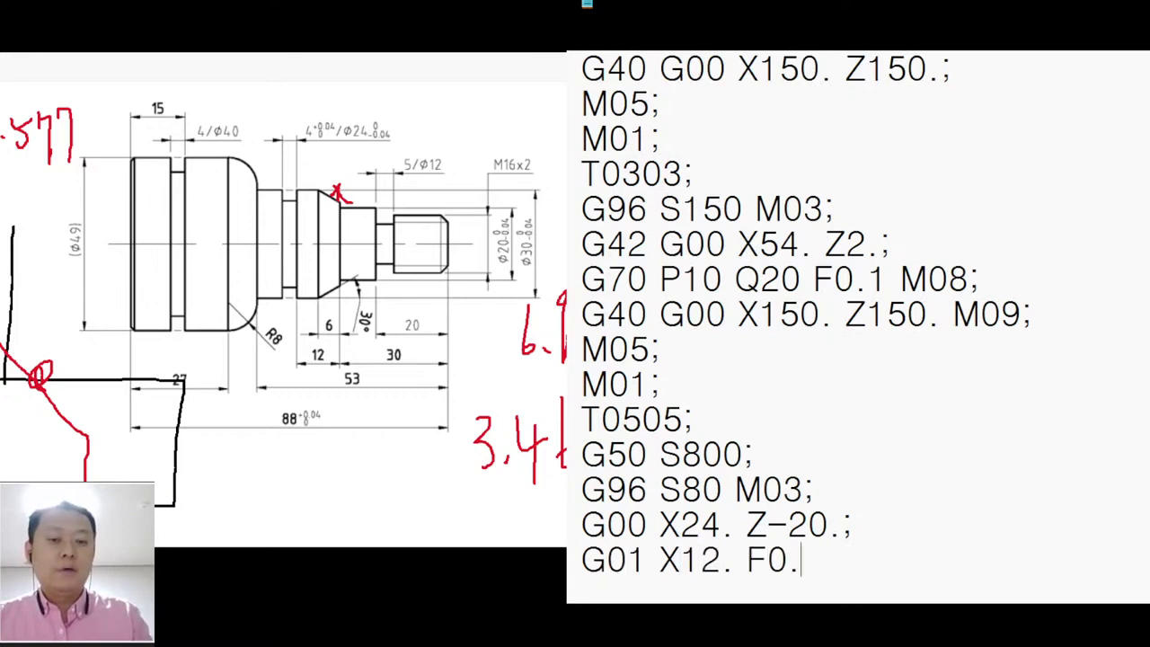
{"action": "type", "text": "1 M08;"}
{"action": "key", "text": "Return"}
{"action": "type", "text": "G04"}
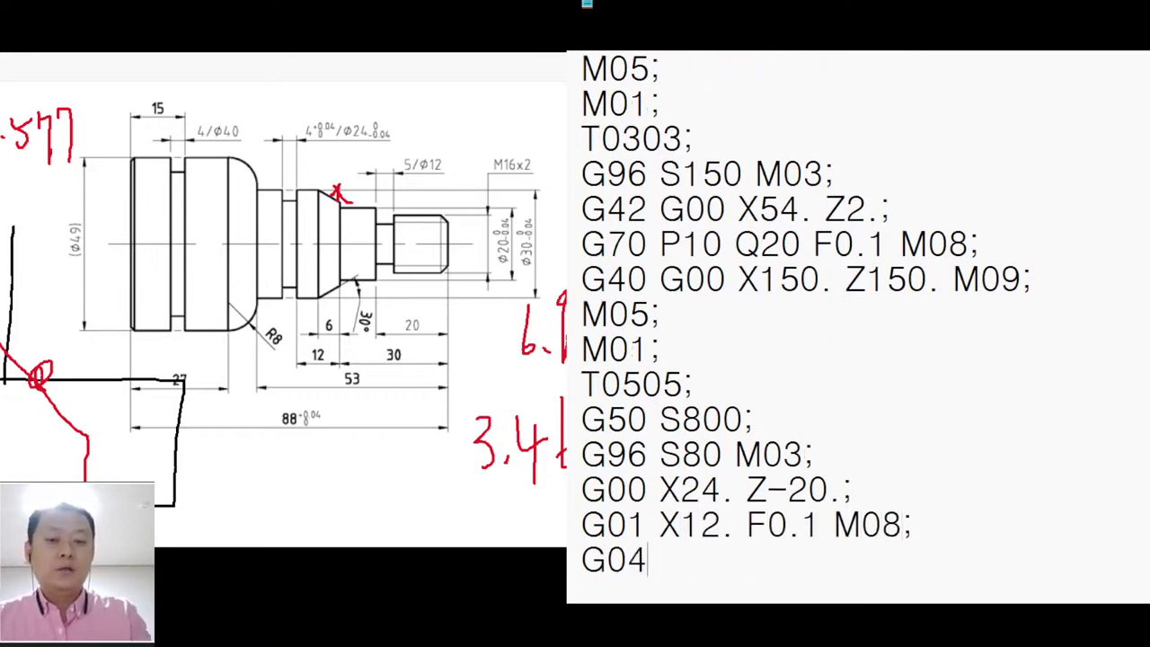
{"action": "type", "text": " X1.;"}
{"action": "key", "text": "Return"}
{"action": "type", "text": "G01"}
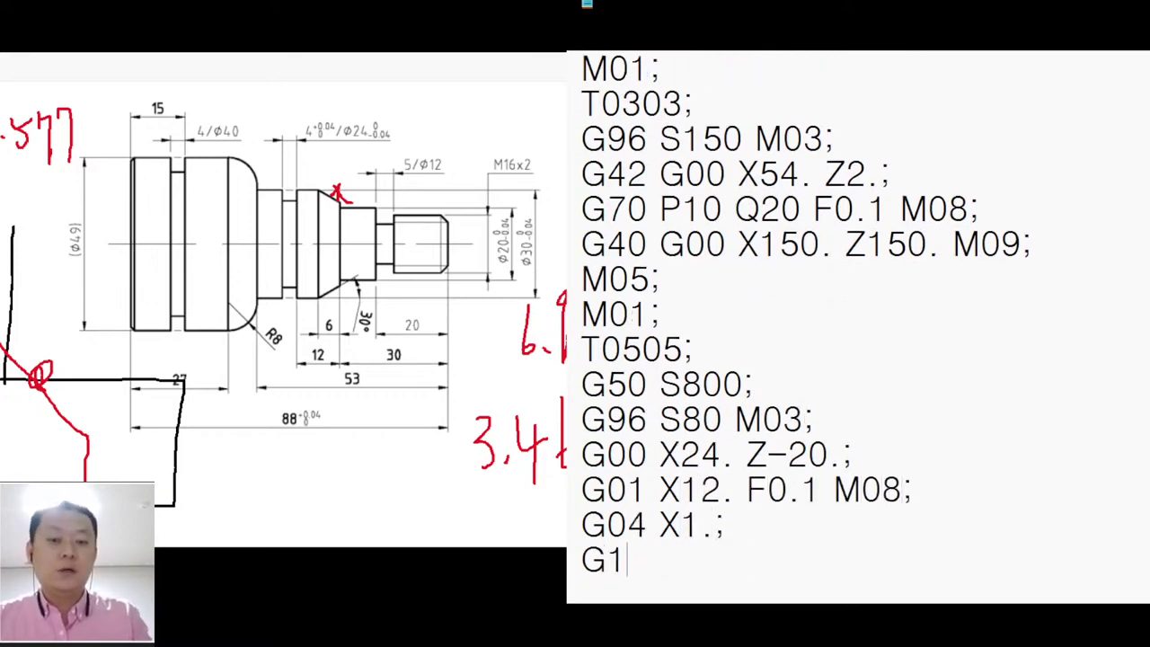
{"action": "key", "text": "BackSpace"}
{"action": "type", "text": "01 X"}
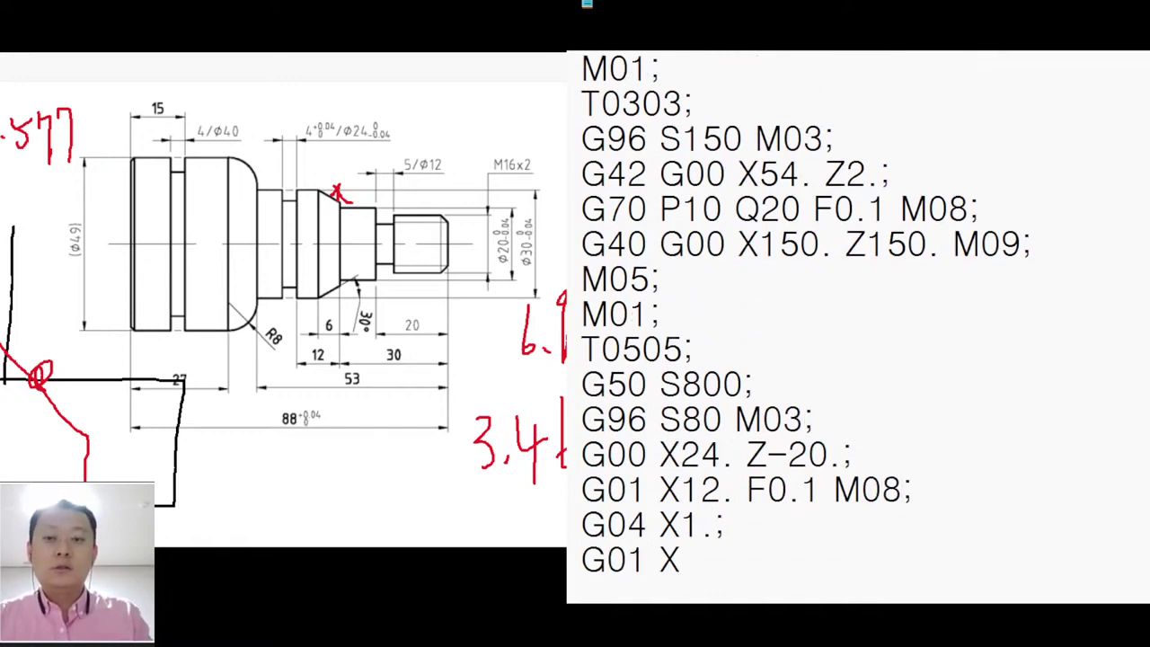
{"action": "type", "text": "20.;"}
{"action": "key", "text": "Return"}
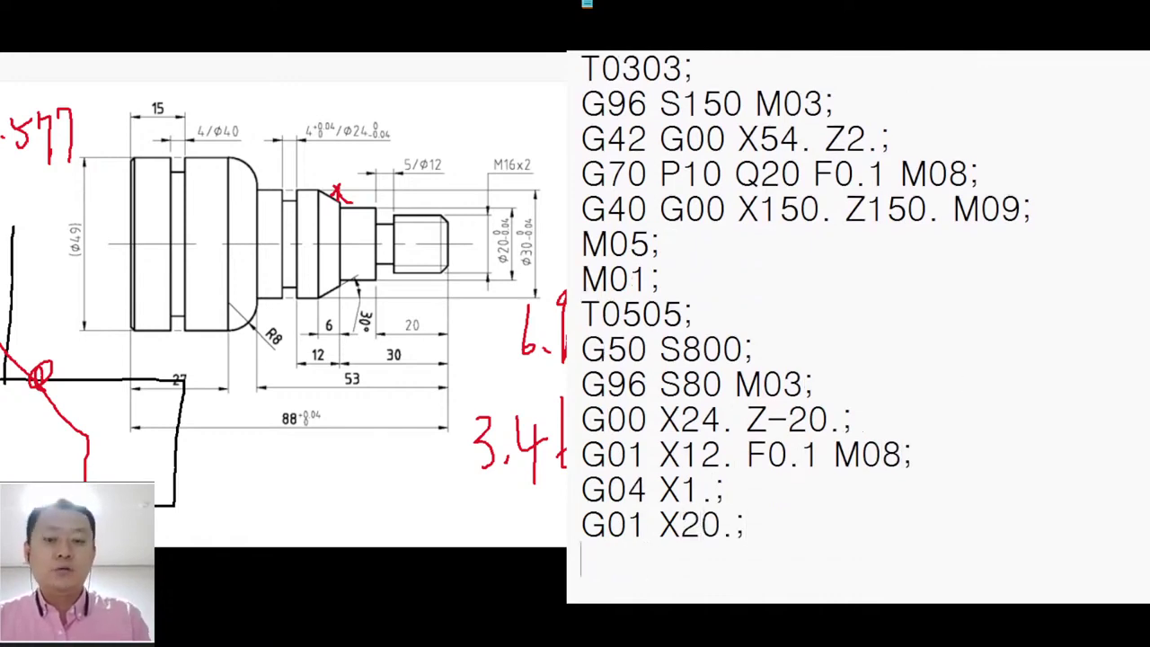
Shift to Z-19., plunge to X12., dwell G04 X1., retract to X20., then G00 X34
{"action": "type", "text": "Z-19"}
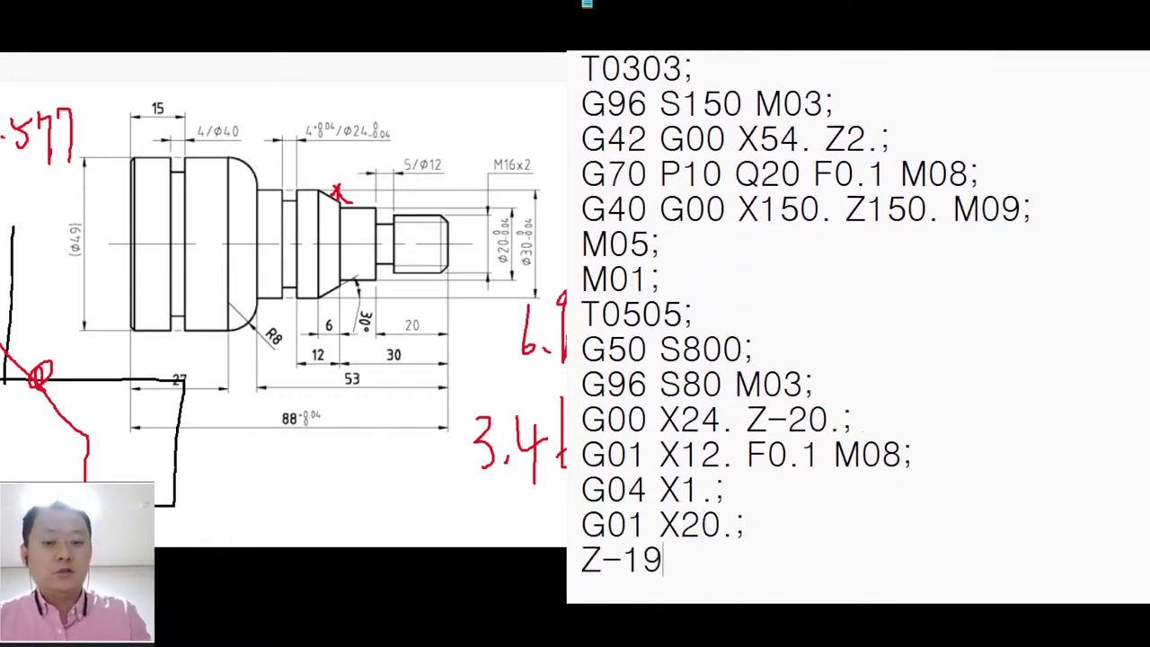
{"action": "type", "text": ".;"}
{"action": "key", "text": "Return"}
{"action": "type", "text": "G"}
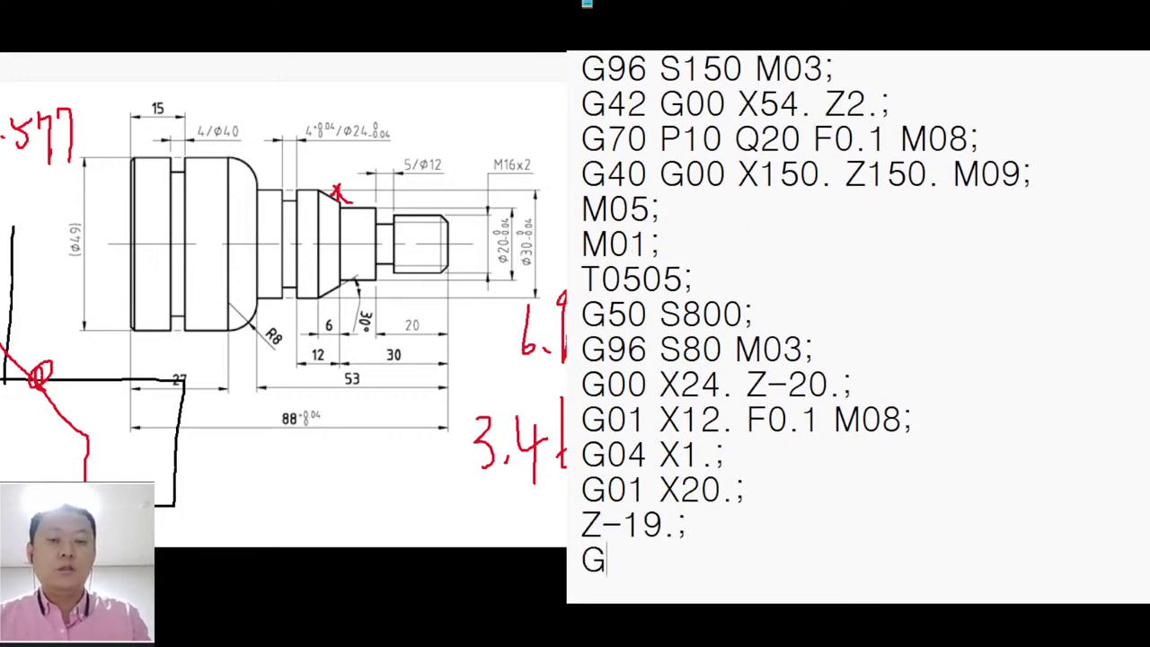
{"action": "key", "text": "BackSpace"}
{"action": "type", "text": "X1"}
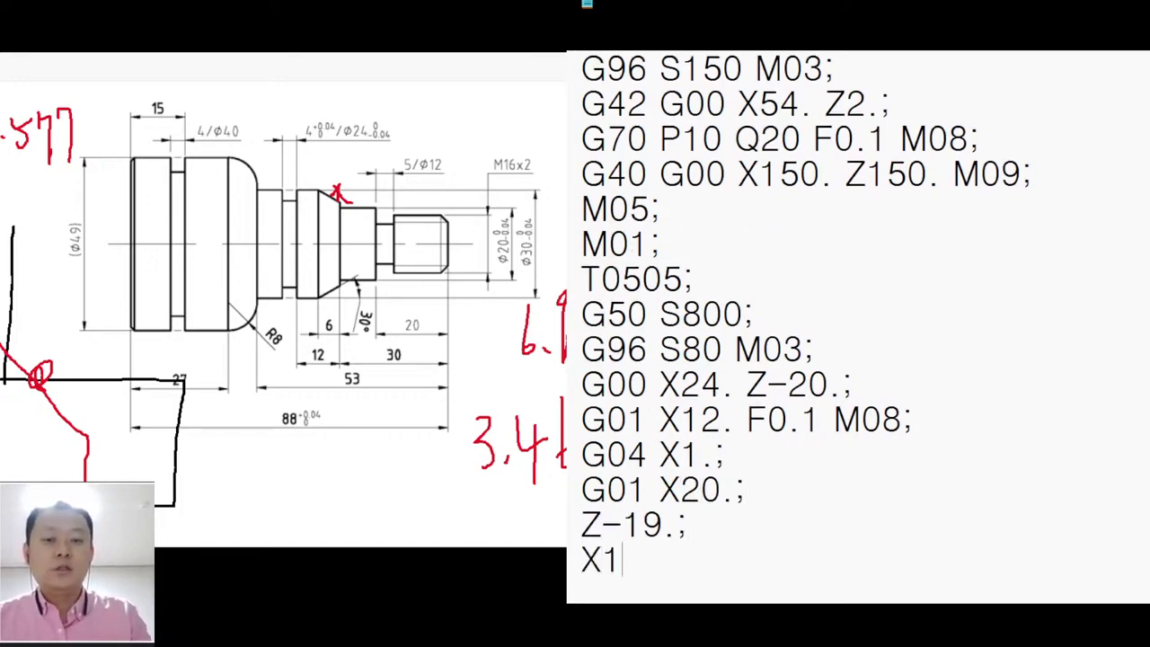
{"action": "key", "text": "BackSpace"}
{"action": "type", "text": "12.;"}
{"action": "key", "text": "Return"}
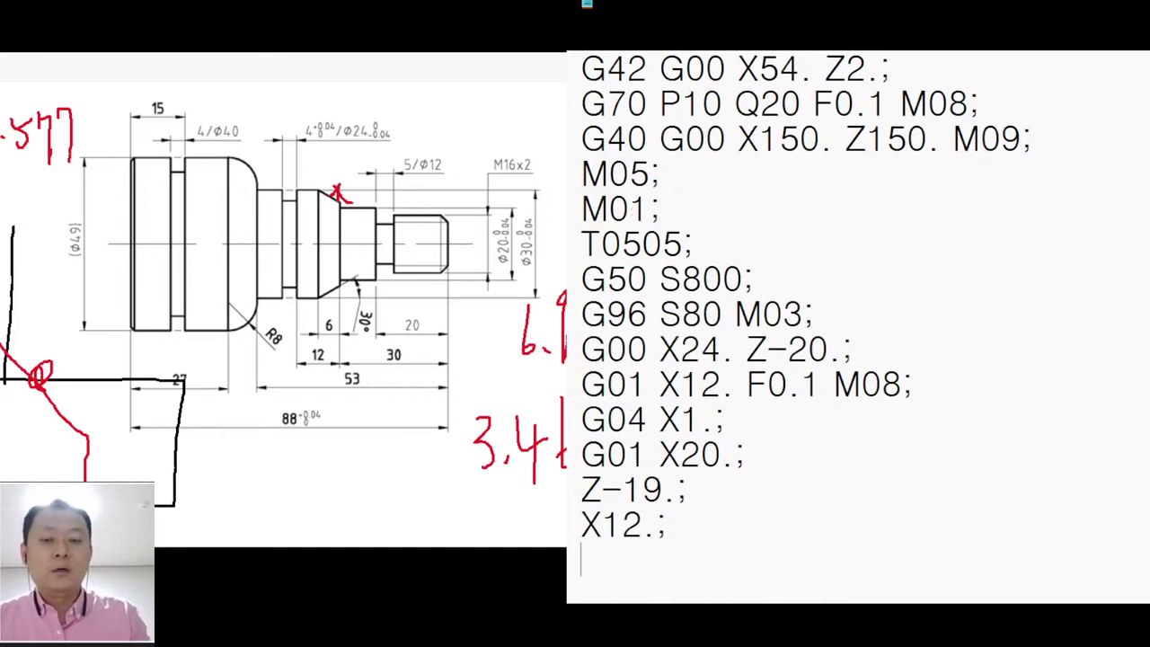
{"action": "type", "text": "G04 X1.;"}
{"action": "key", "text": "Return"}
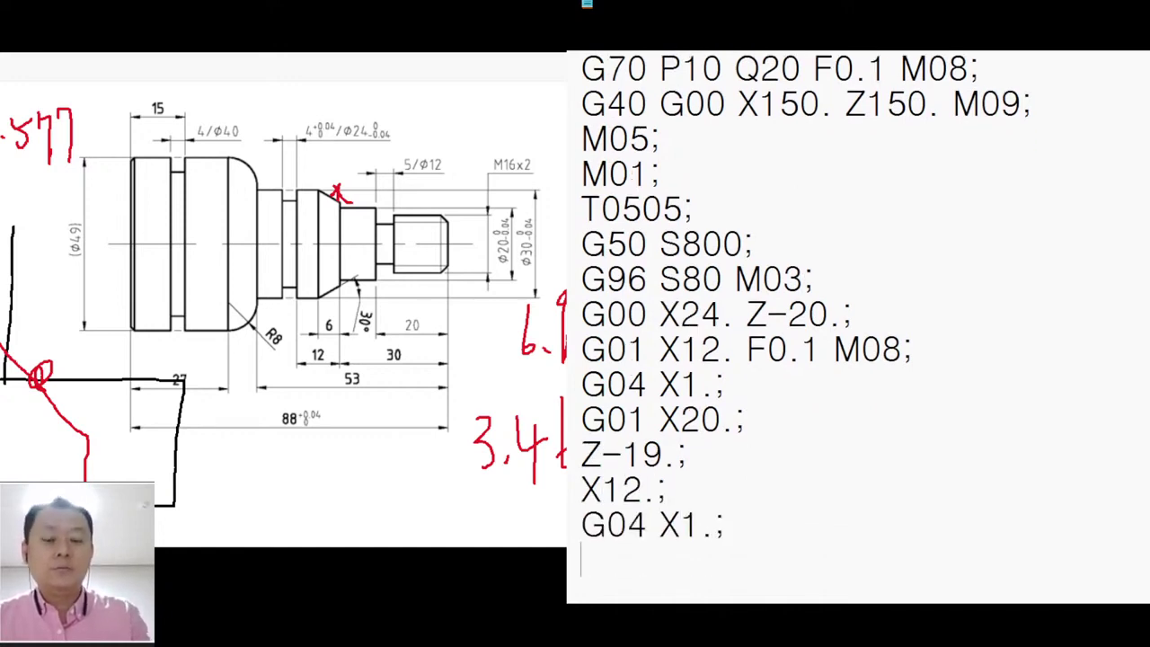
{"action": "type", "text": "G01 X20."}
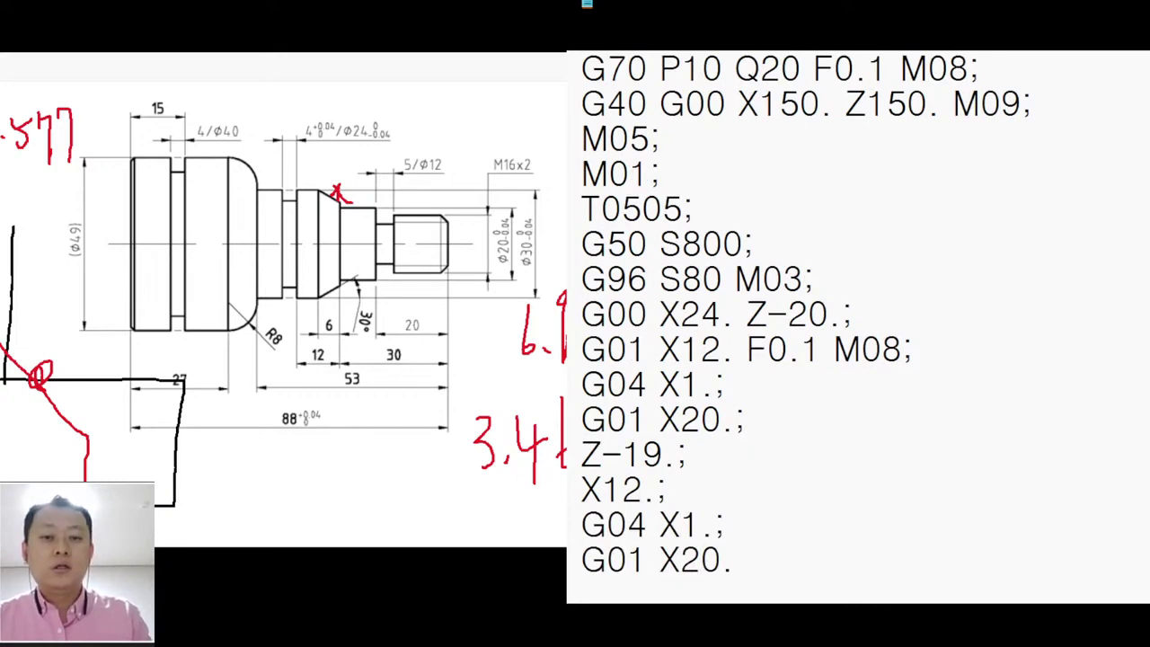
{"action": "type", "text": ";"}
{"action": "key", "text": "Return"}
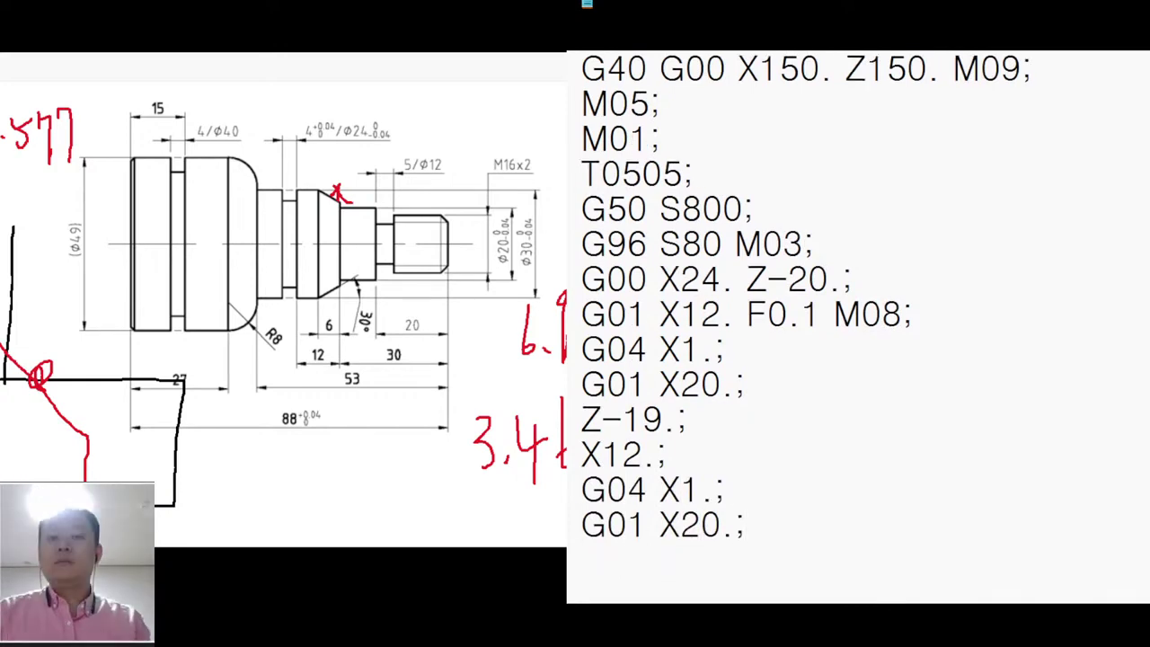
{"action": "type", "text": "G00 X"}
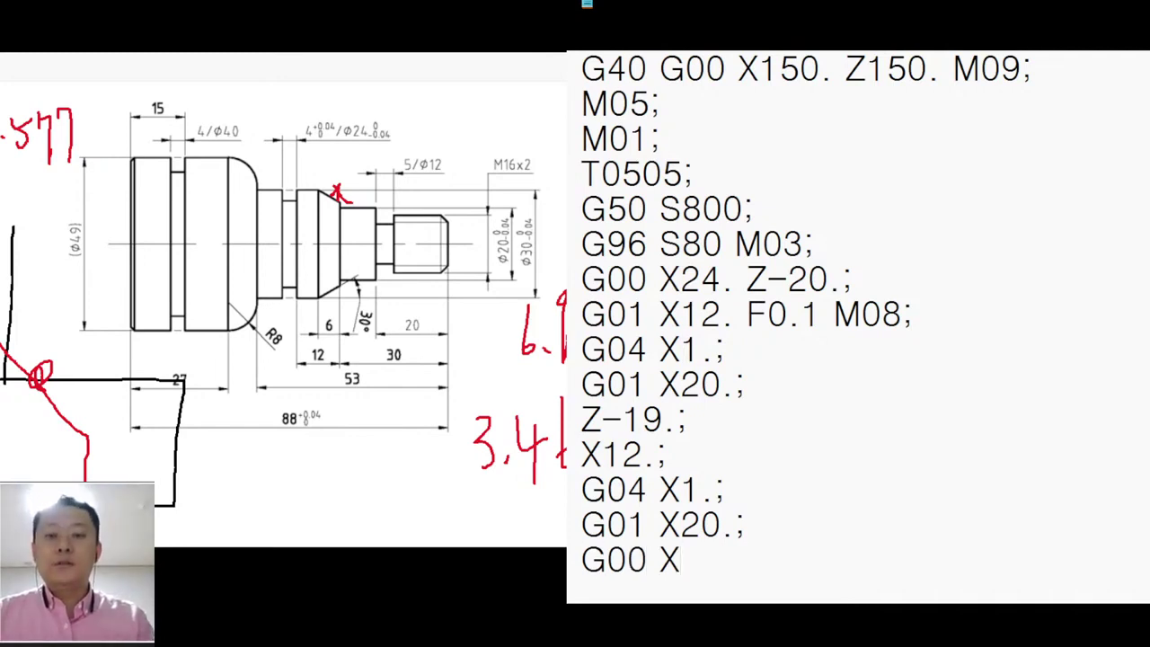
{"action": "type", "text": "34.;"}
Move to Z-46. and plunge with G01 X24., then dwell with G04 X1
{"action": "key", "text": "Return"}
{"action": "type", "text": "Z"}
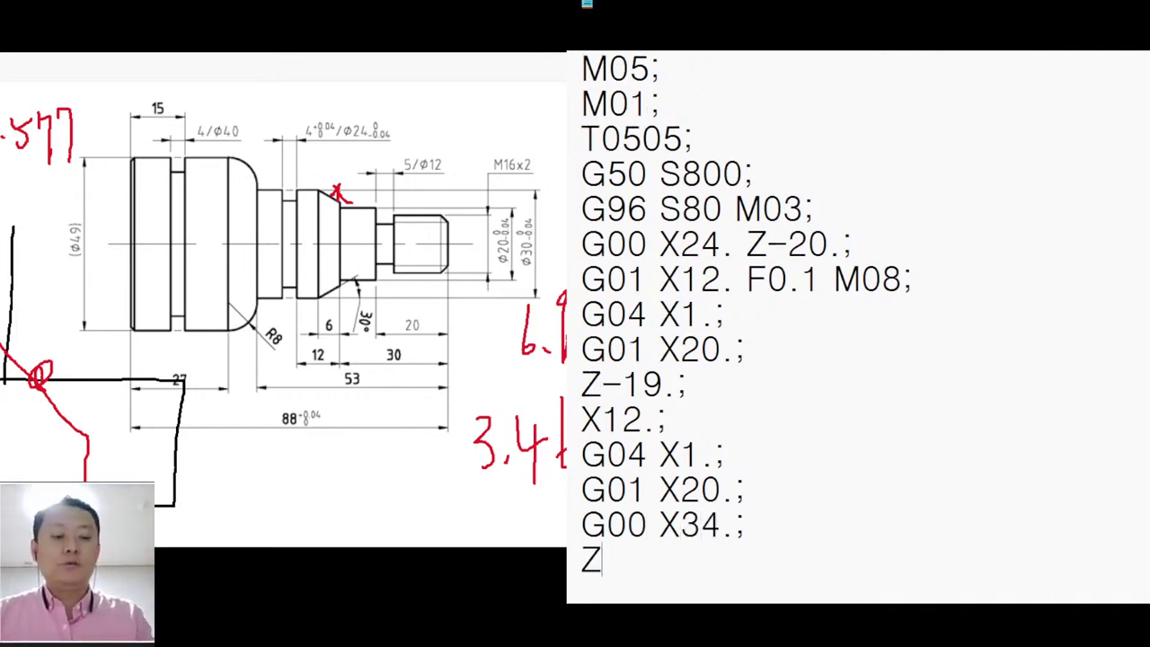
{"action": "type", "text": "-"}
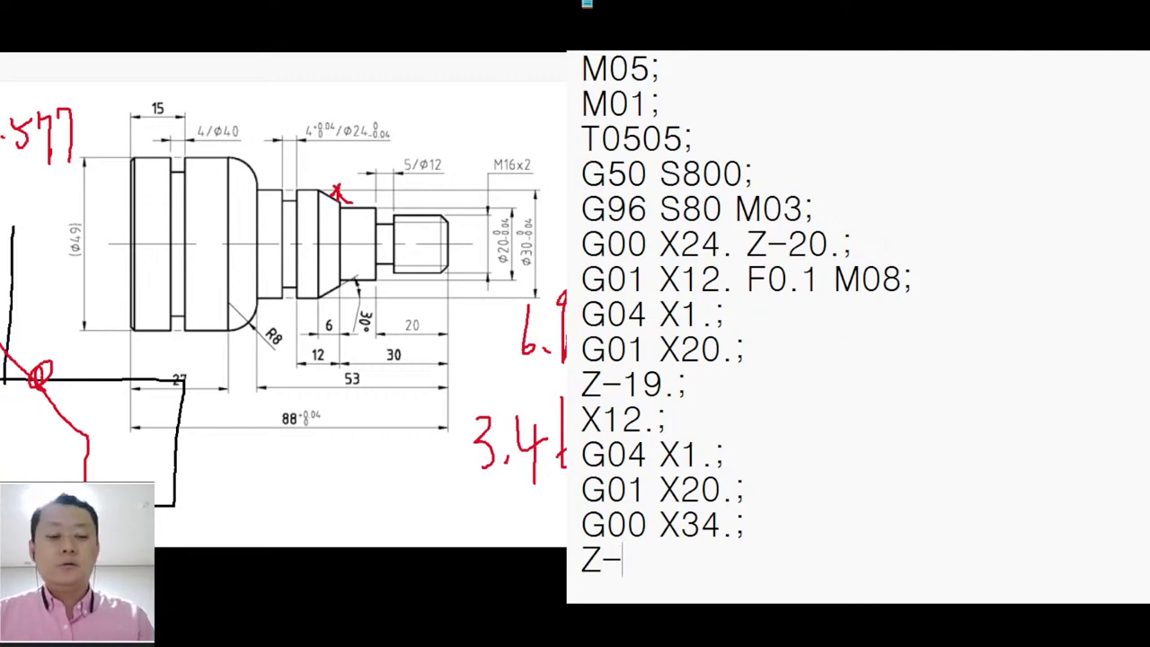
{"action": "type", "text": "46.;"}
{"action": "key", "text": "Return"}
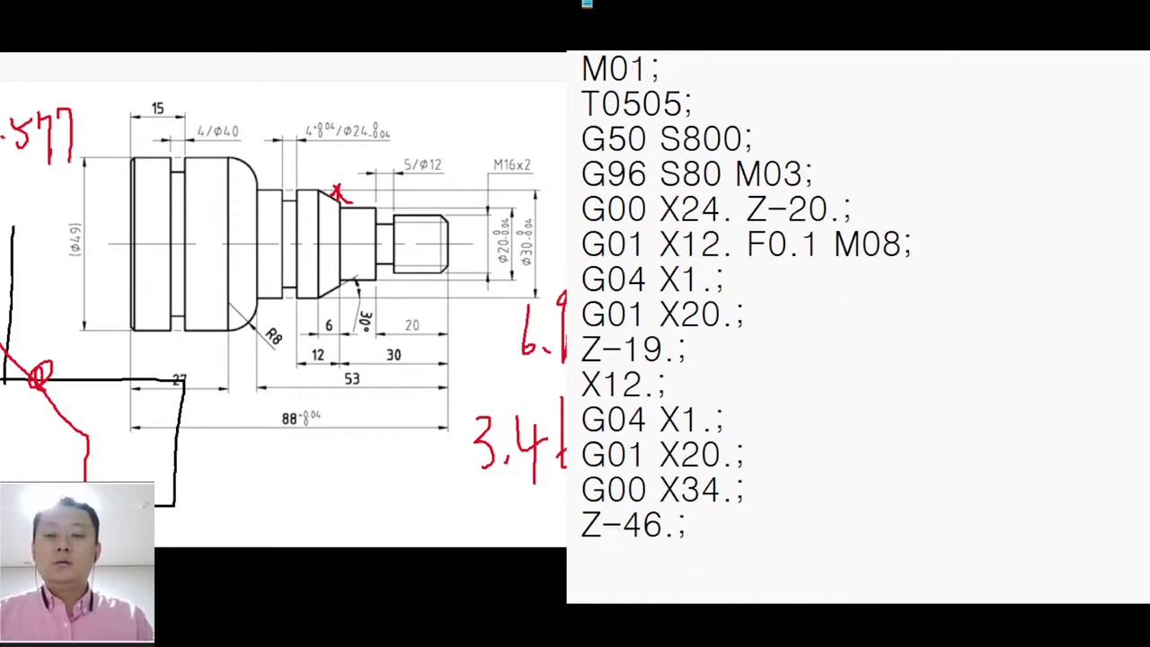
{"action": "type", "text": "G01 X"}
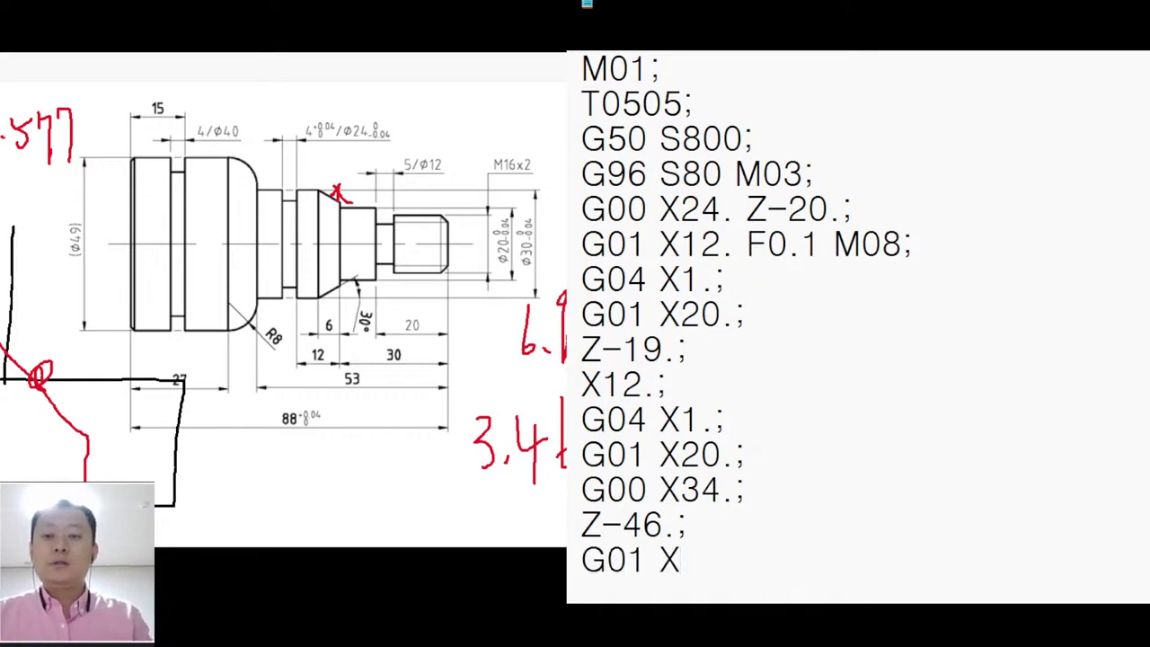
{"action": "type", "text": "24. F0.1"}
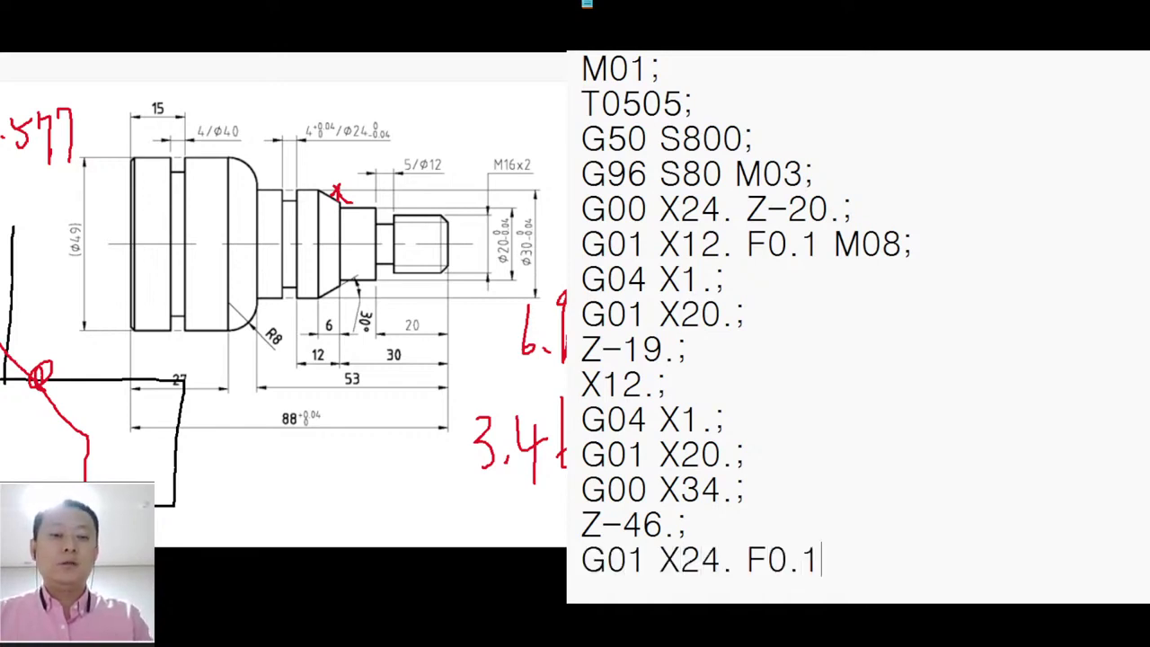
{"action": "key", "text": "BackSpace"}
{"action": "key", "text": "BackSpace"}
{"action": "key", "text": "BackSpace"}
{"action": "key", "text": "BackSpace"}
{"action": "key", "text": "BackSpace"}
{"action": "type", "text": ";"}
{"action": "key", "text": "Return"}
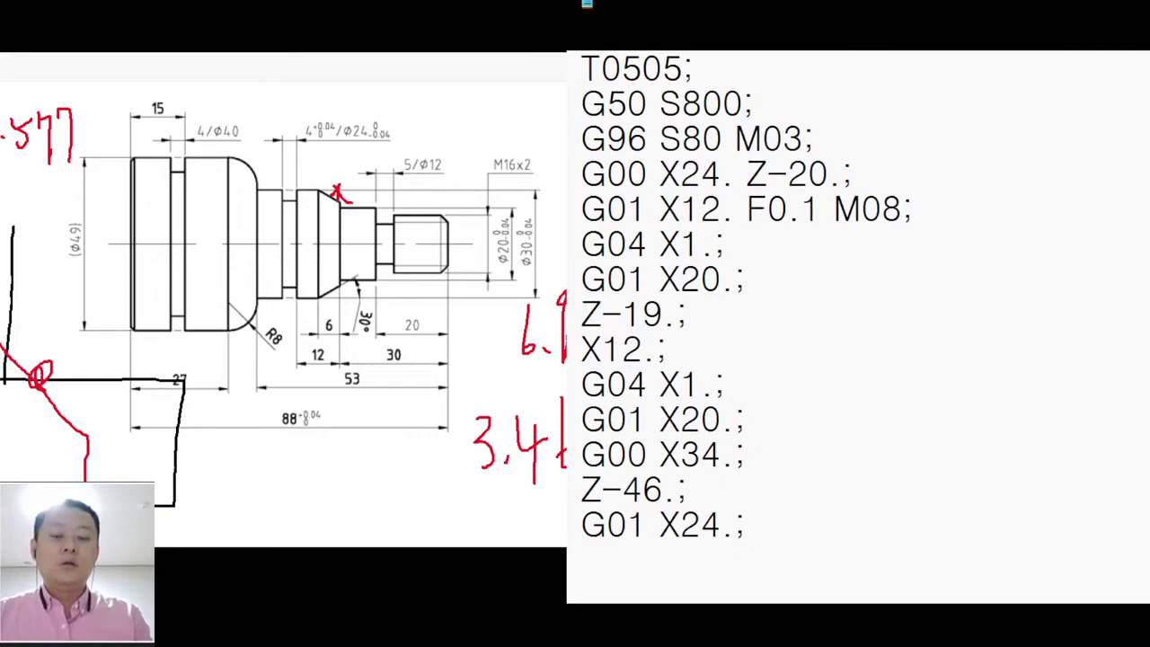
{"action": "type", "text": "G04 1.."}
{"action": "key", "text": "BackSpace"}
{"action": "key", "text": "BackSpace"}
{"action": "key", "text": "BackSpace"}
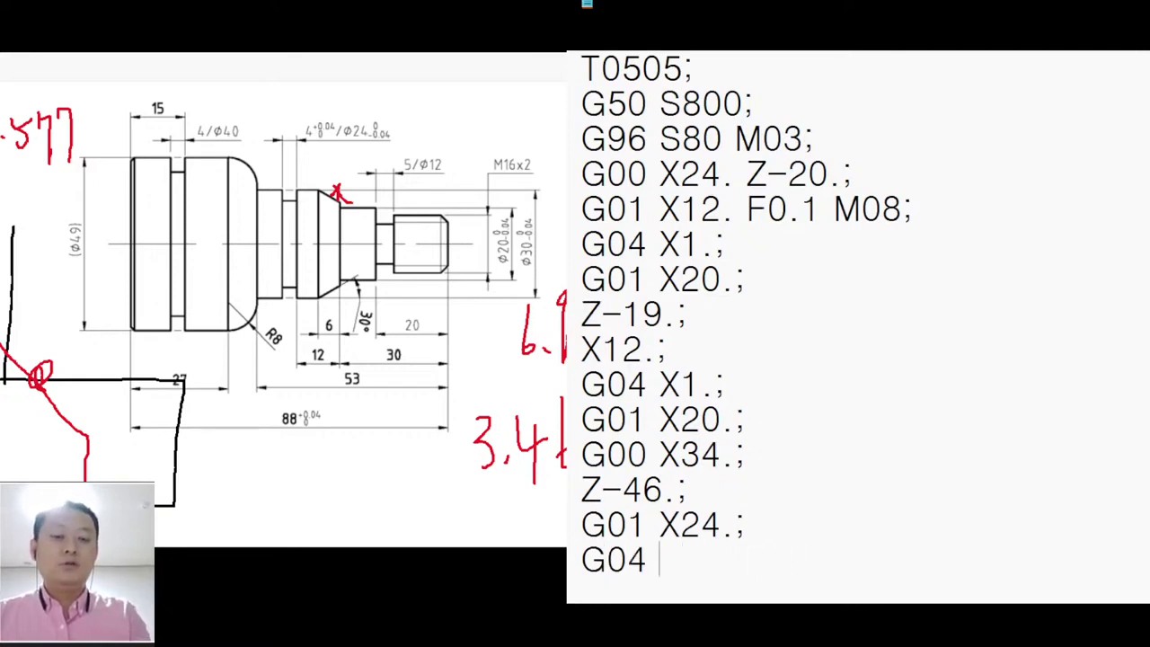
{"action": "type", "text": "X1.;"}
{"action": "key", "text": "Return"}
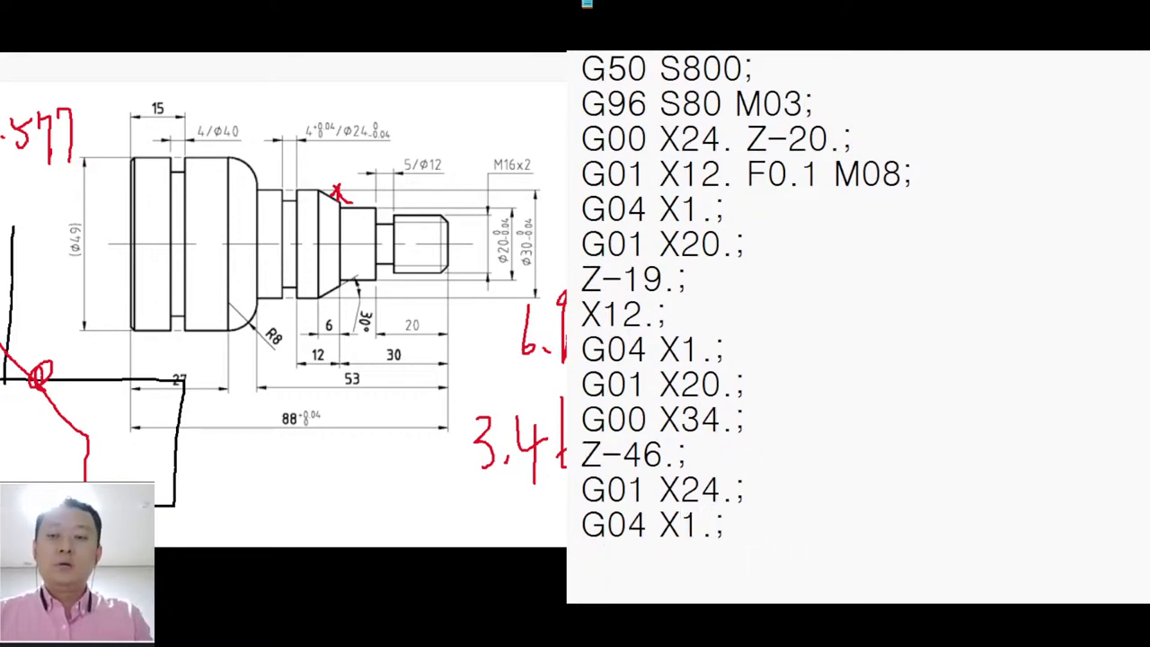
Retract with G01 X34., shift to Z-46.3 and move to X30., fixing typos
{"action": "type", "text": "G01 X"}
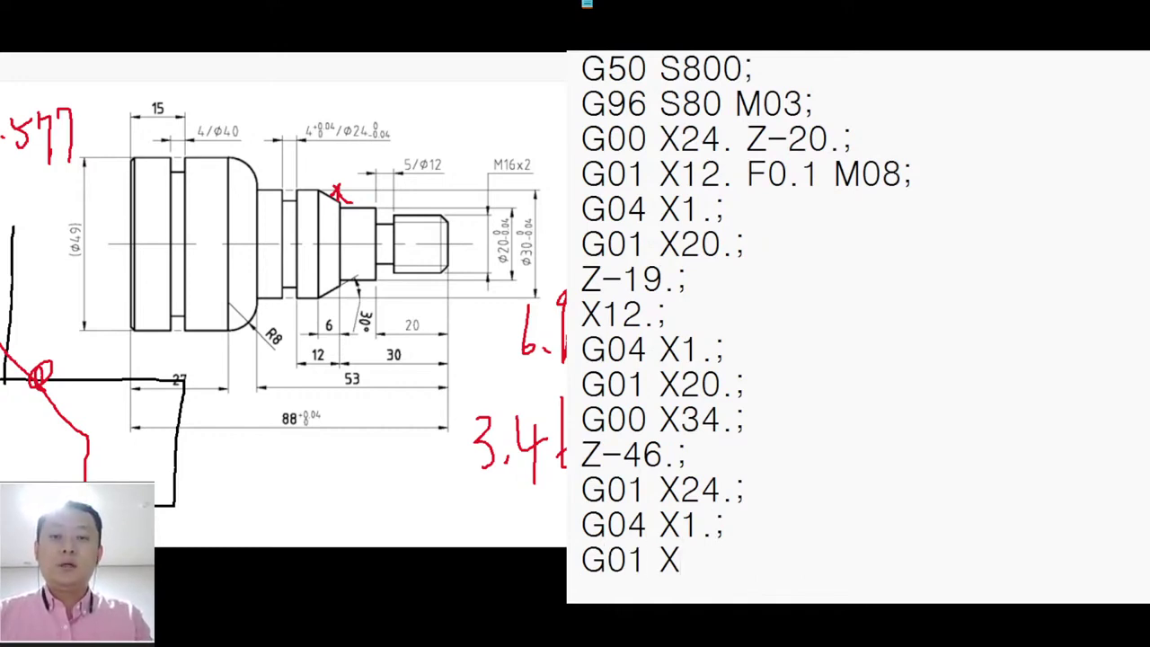
{"action": "type", "text": "34."}
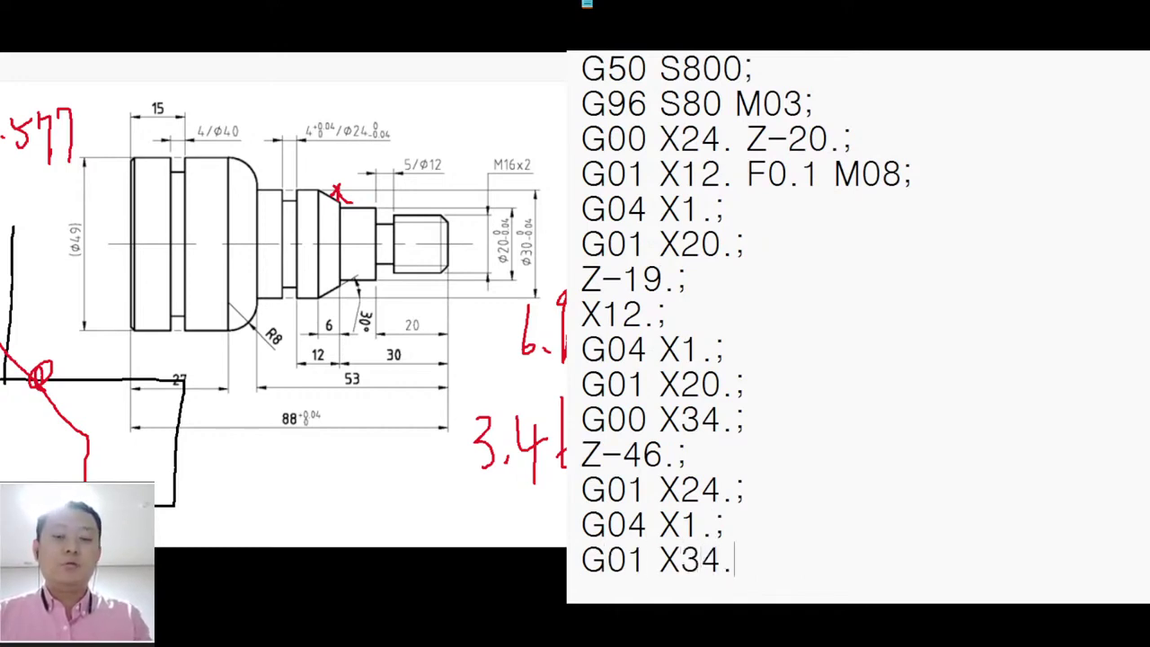
{"action": "type", "text": ";"}
{"action": "key", "text": "Return"}
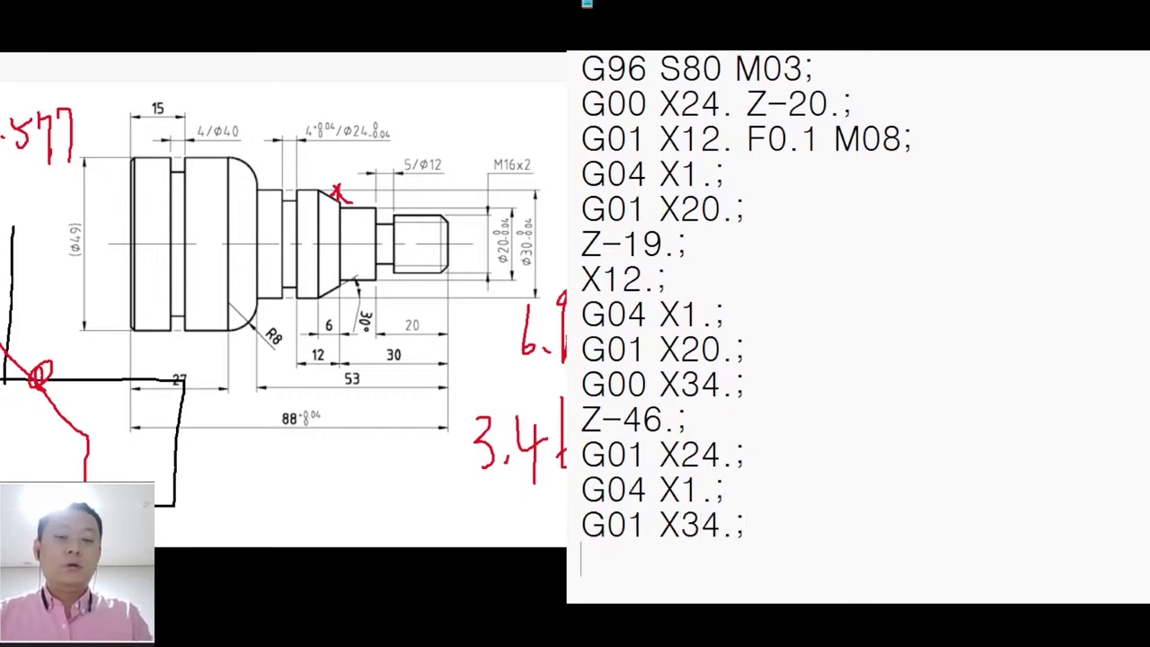
{"action": "type", "text": "Z-"}
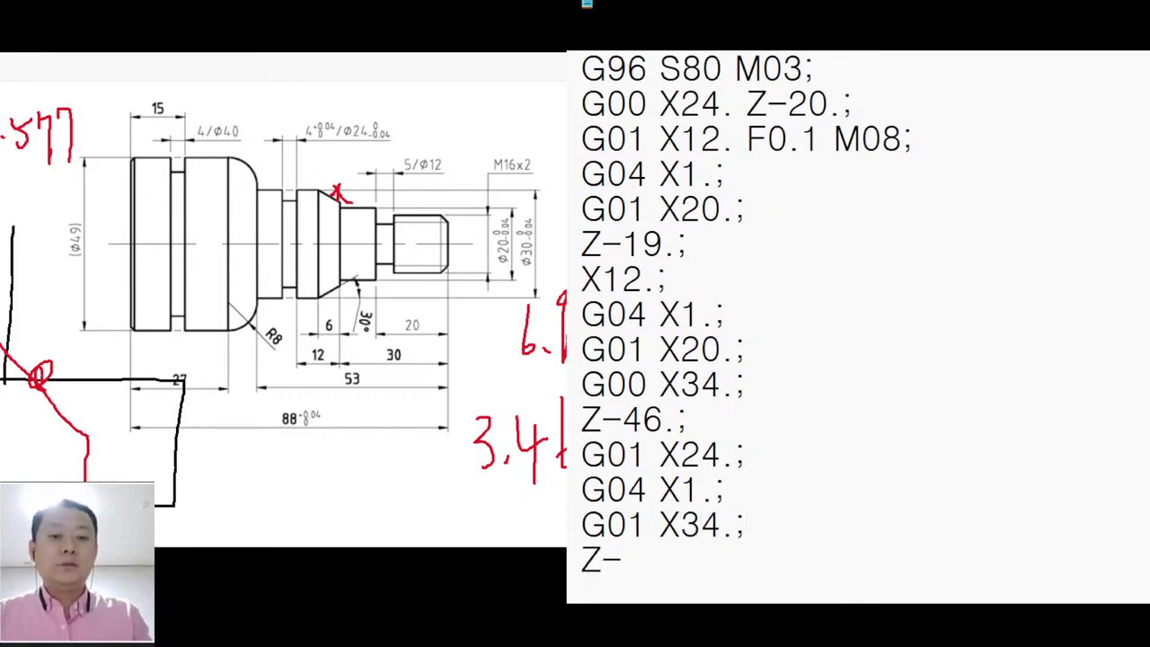
{"action": "type", "text": "46.3;"}
{"action": "key", "text": "Return"}
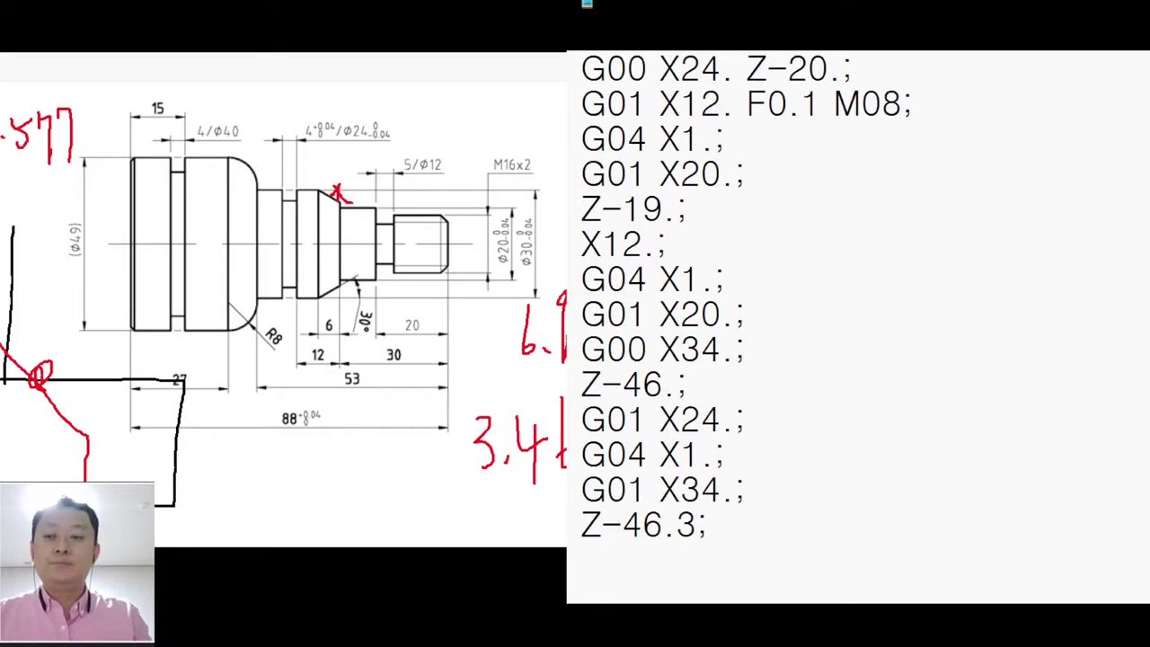
{"action": "type", "text": "X2."}
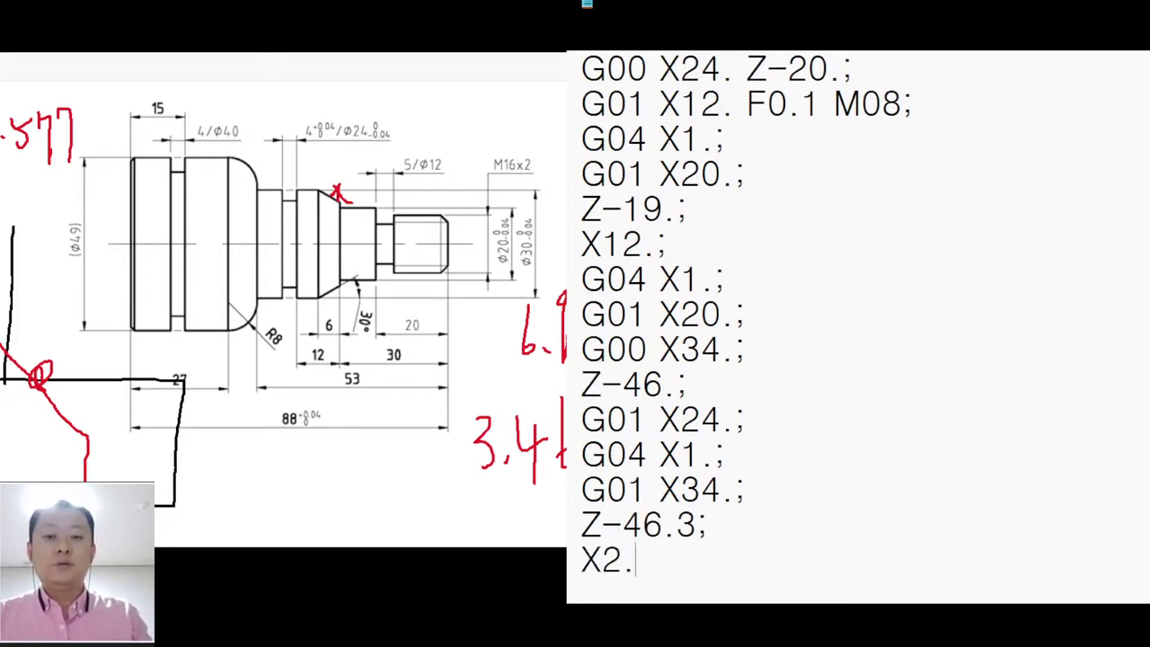
{"action": "key", "text": "BackSpace"}
{"action": "key", "text": "BackSpace"}
{"action": "type", "text": "6"}
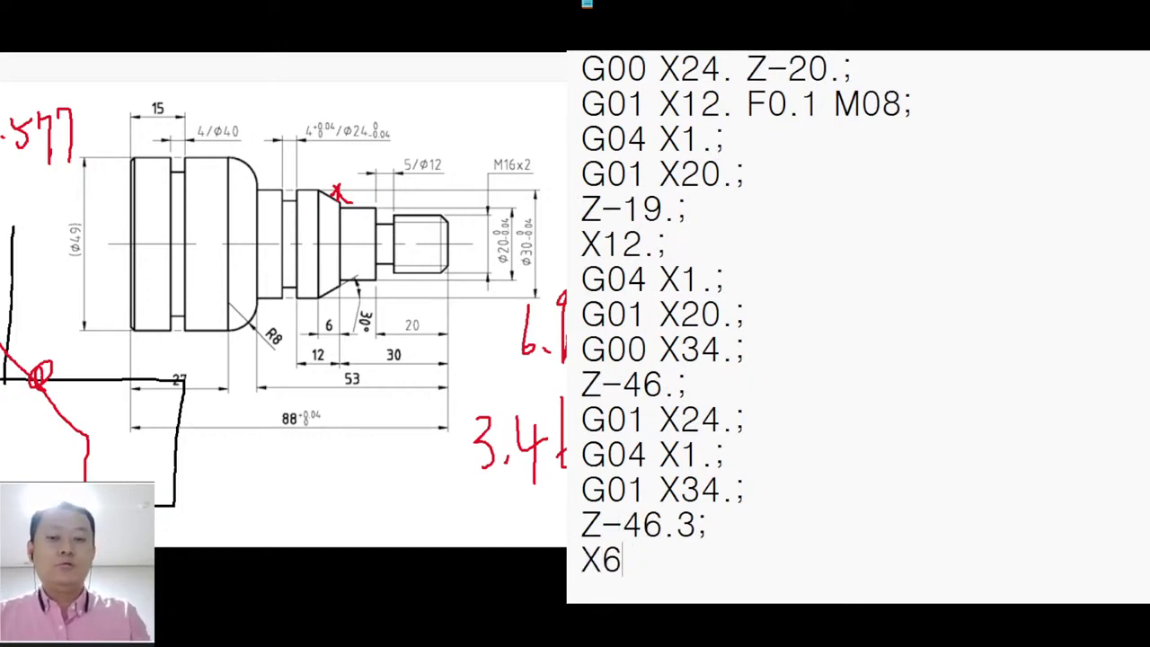
{"action": "key", "text": "BackSpace"}
{"action": "type", "text": "30.'"}
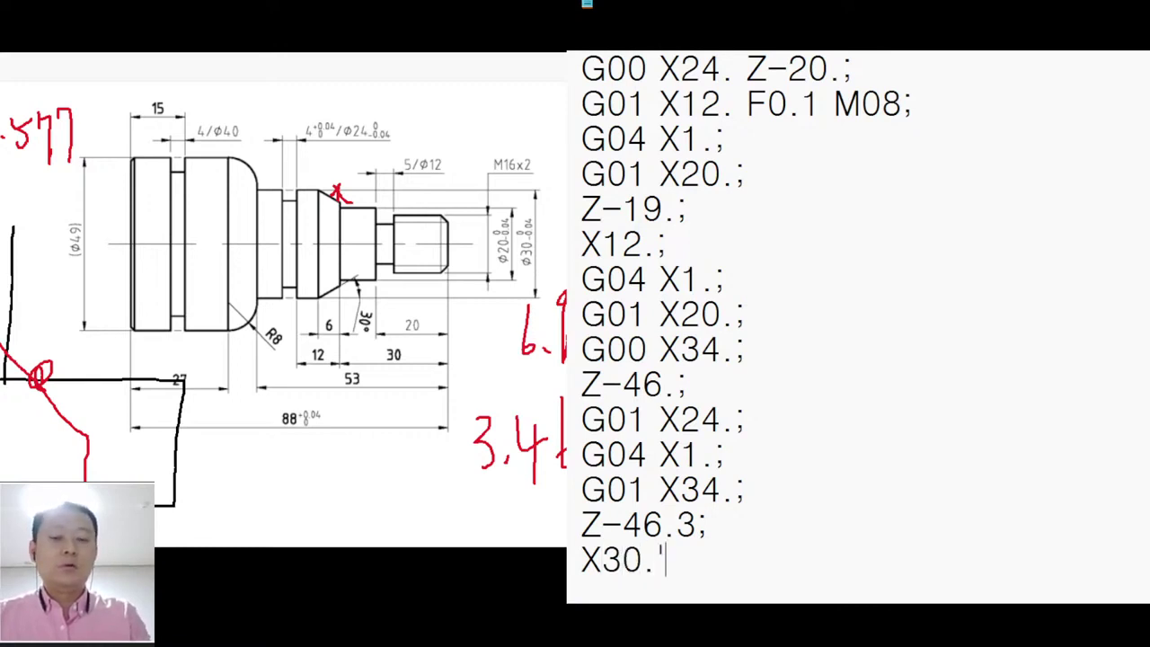
{"action": "key", "text": "Return"}
{"action": "key", "text": "BackSpace"}
{"action": "key", "text": "BackSpace"}
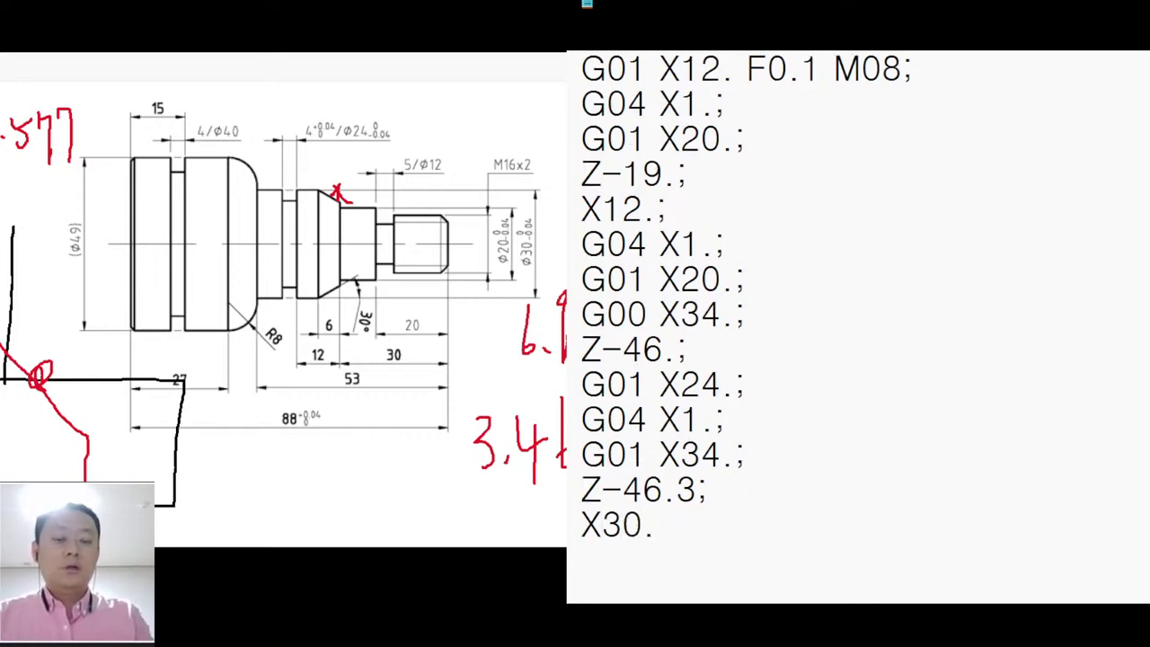
Close the X30. line and add the chamfer moves X29.4 Z-46.; and X30. Z-45.7;
{"action": "type", "text": ";"}
{"action": "key", "text": "Return"}
{"action": "type", "text": "X"}
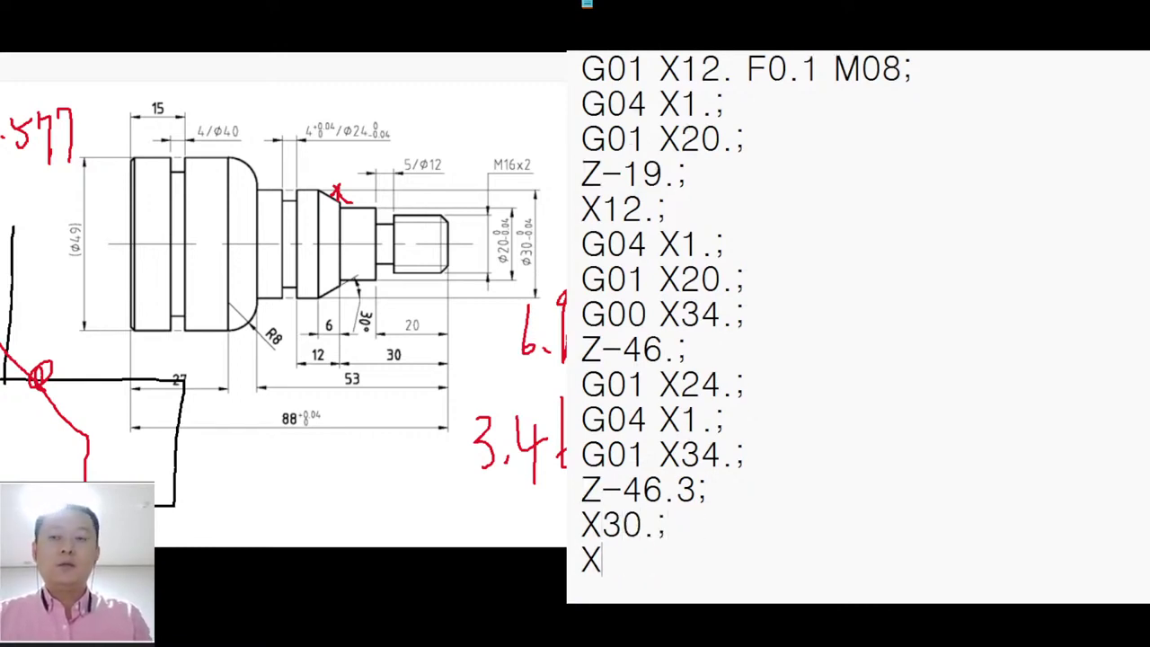
{"action": "type", "text": "29.4 Z"}
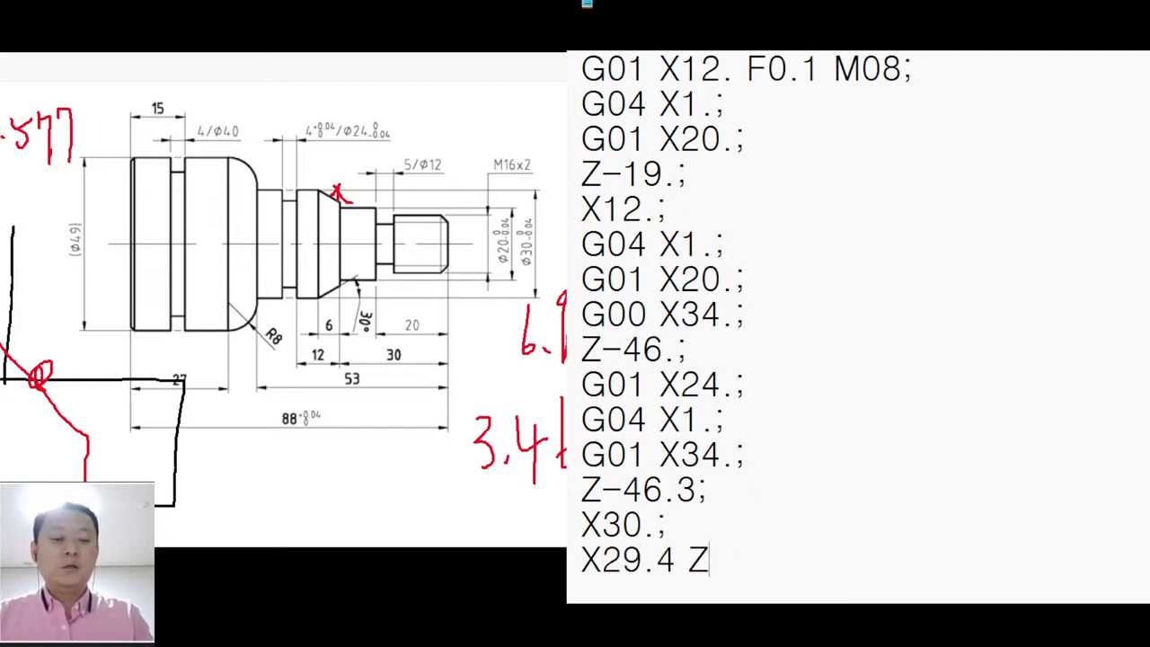
{"action": "type", "text": "-"}
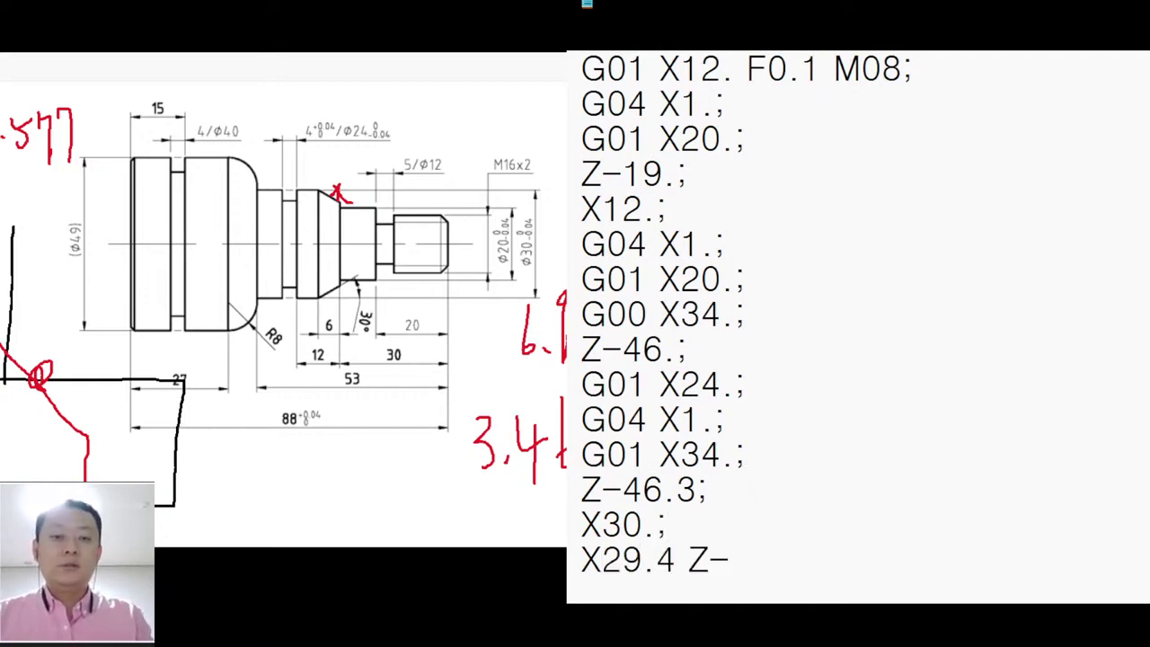
{"action": "type", "text": "46."}
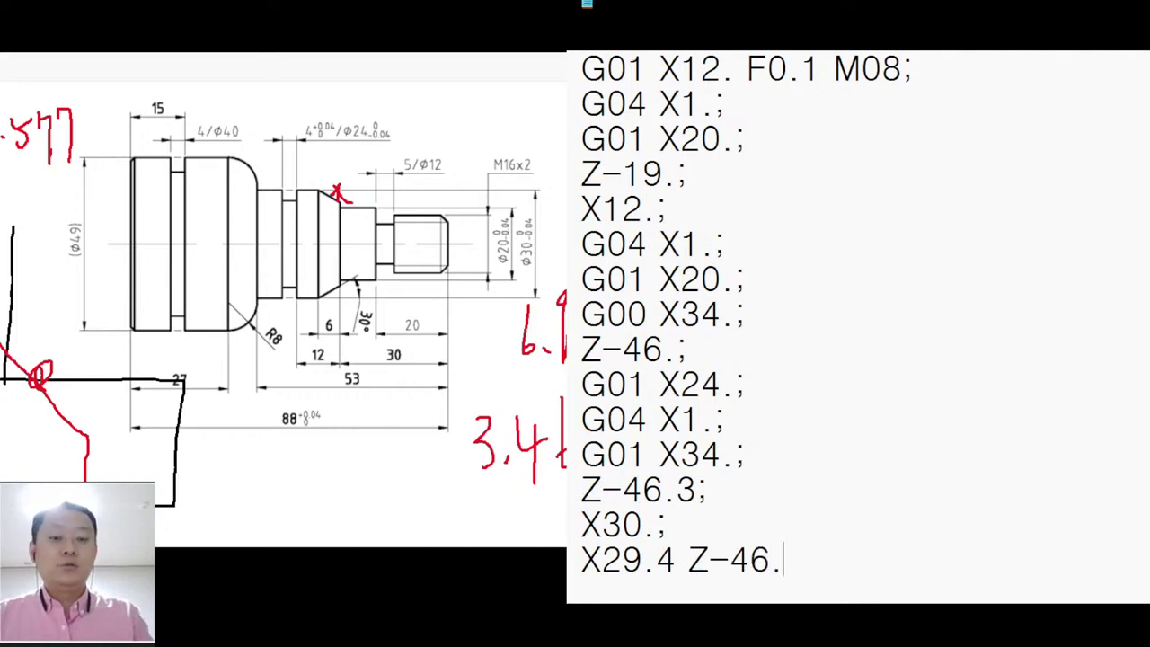
{"action": "type", "text": ";"}
{"action": "key", "text": "Return"}
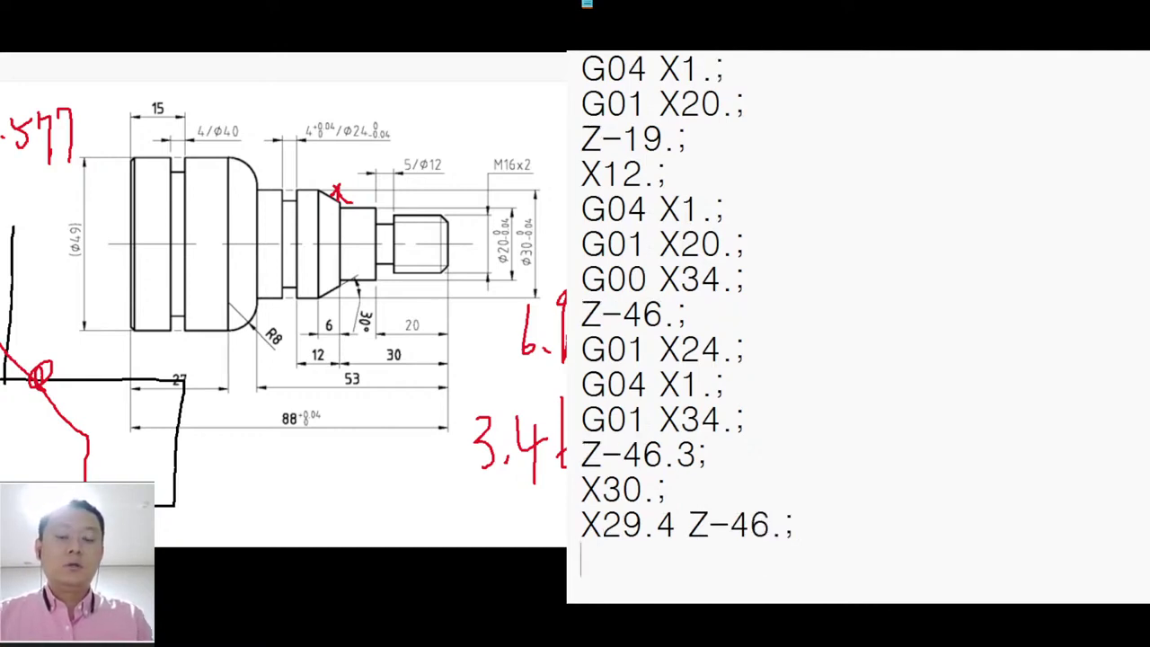
{"action": "type", "text": "X30. Z"}
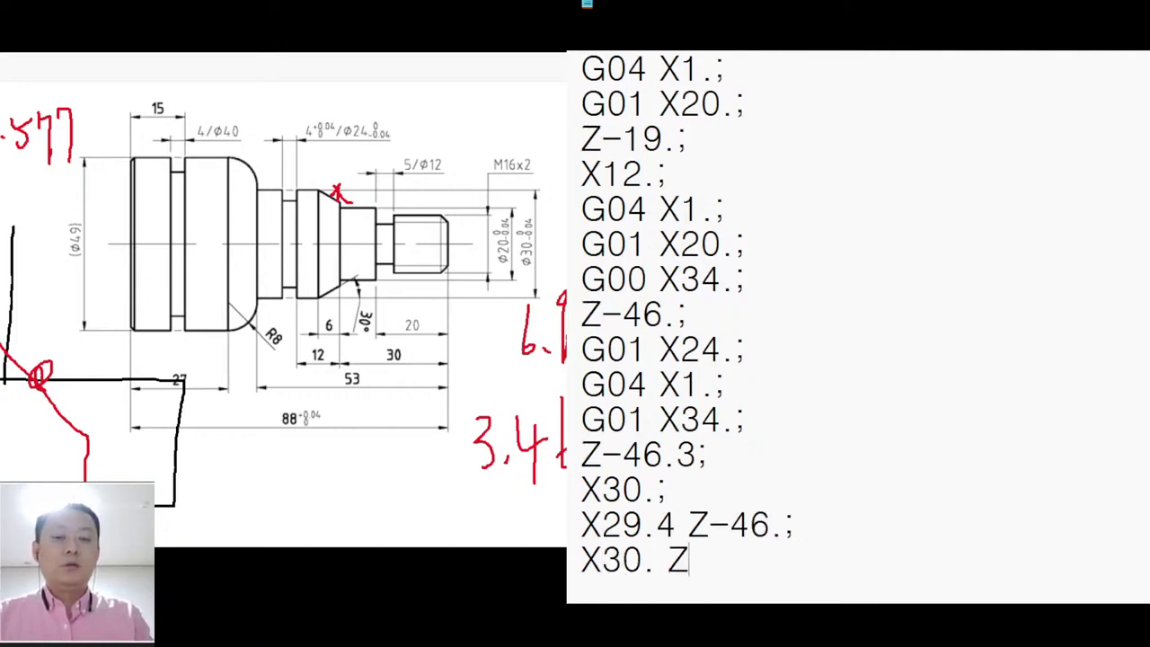
{"action": "type", "text": "-"}
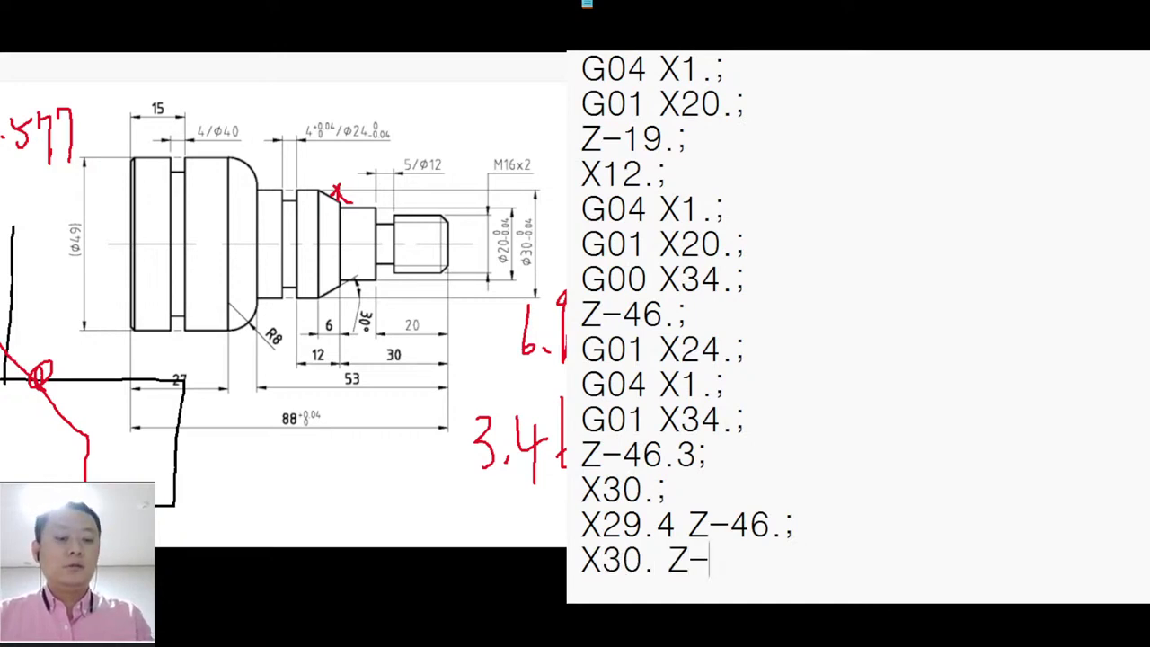
{"action": "type", "text": "45.7"}
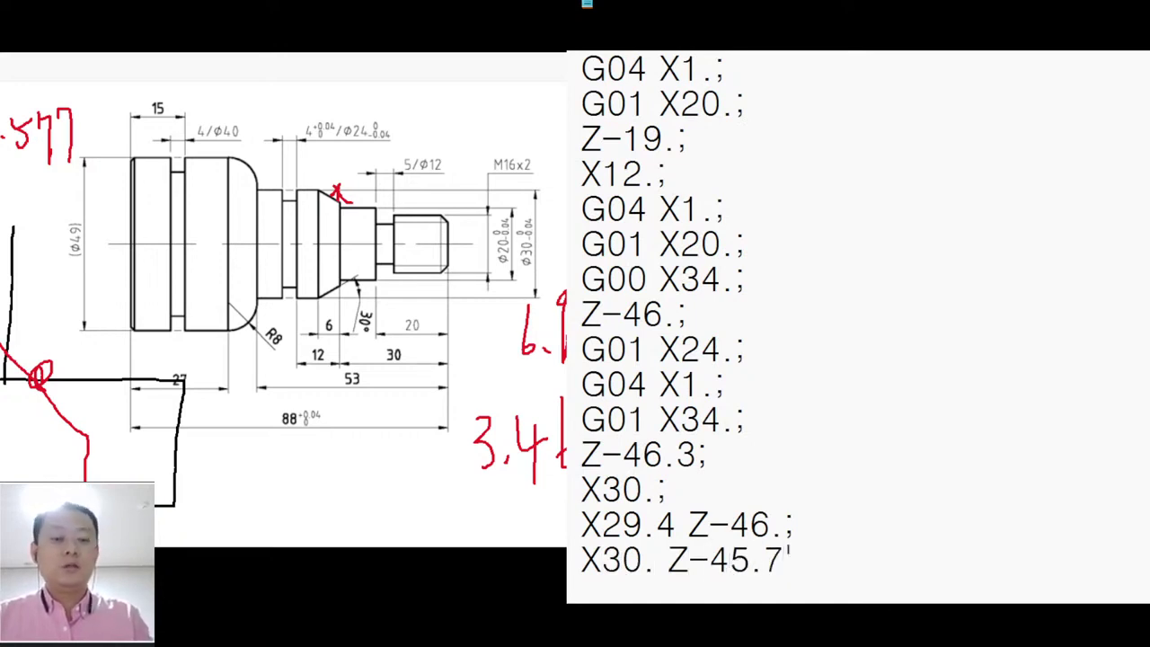
{"action": "type", "text": ";"}
{"action": "key", "text": "Return"}
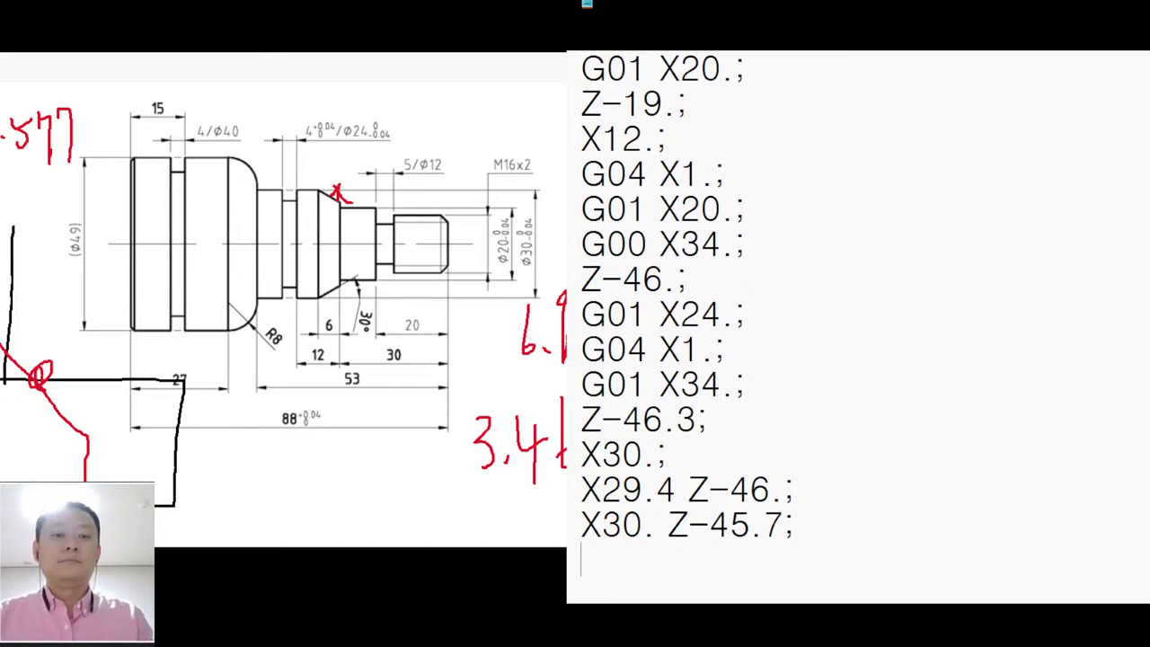
Add X34. M09; and the G00 X150. Z150.; retract line
{"action": "type", "text": "X34. M0"}
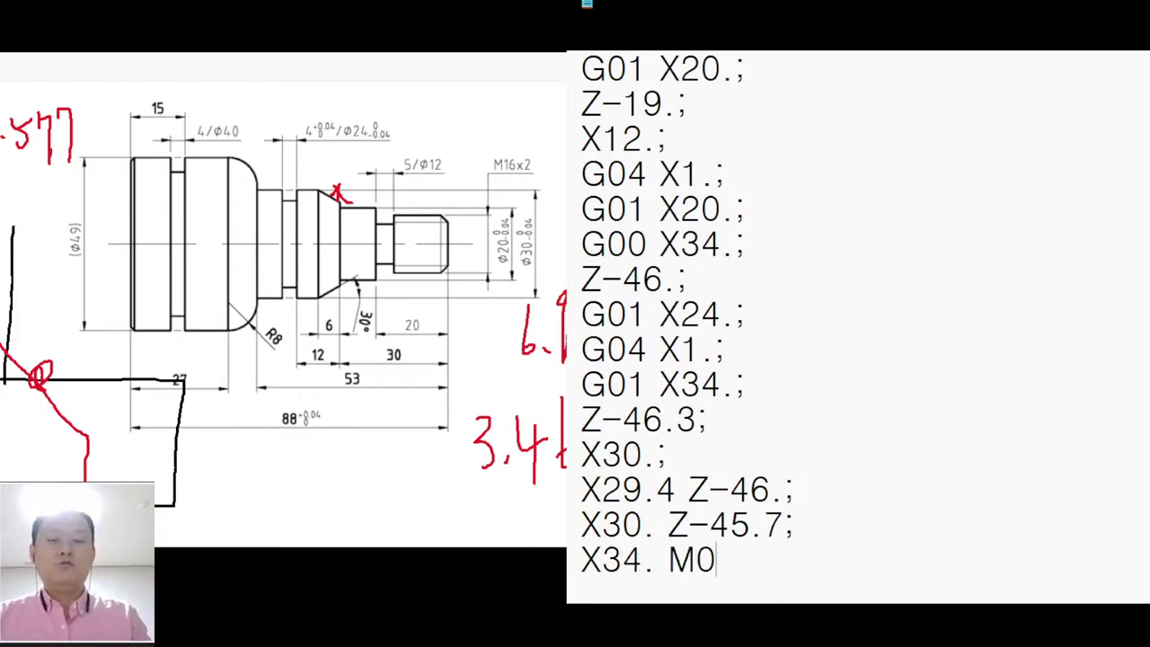
{"action": "type", "text": "9;"}
{"action": "key", "text": "Return"}
{"action": "type", "text": "G00 X150. Z1"}
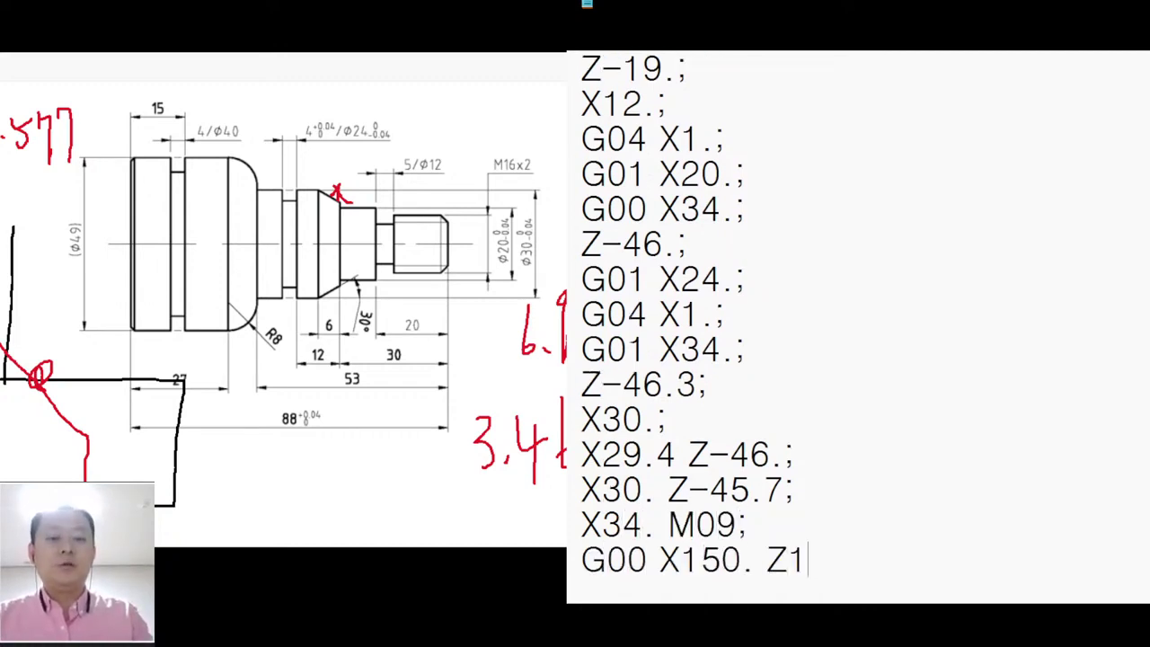
{"action": "type", "text": "50."}
{"action": "type", "text": ";"}
{"action": "key", "text": "Return"}
Add the M05; and M01; lines, fixing the stray characters typed along the way
{"action": "type", "text": "M05"}
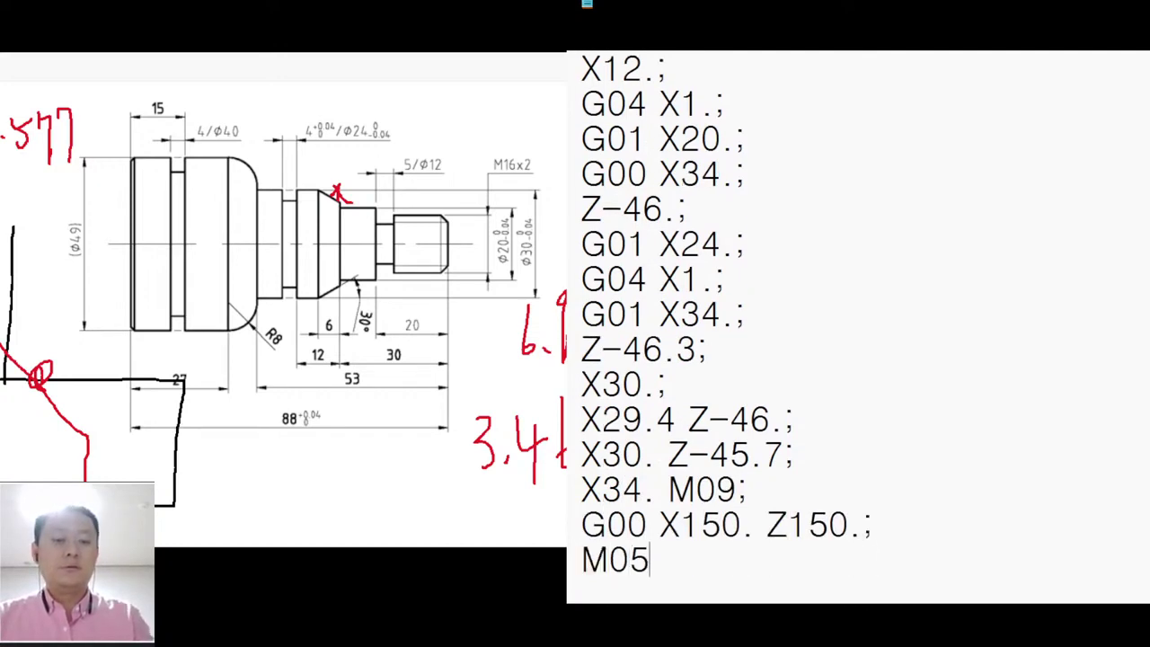
{"action": "type", "text": "ㄴ"}
{"action": "key", "text": "Return"}
{"action": "type", "text": "M"}
{"action": "key", "text": "BackSpace"}
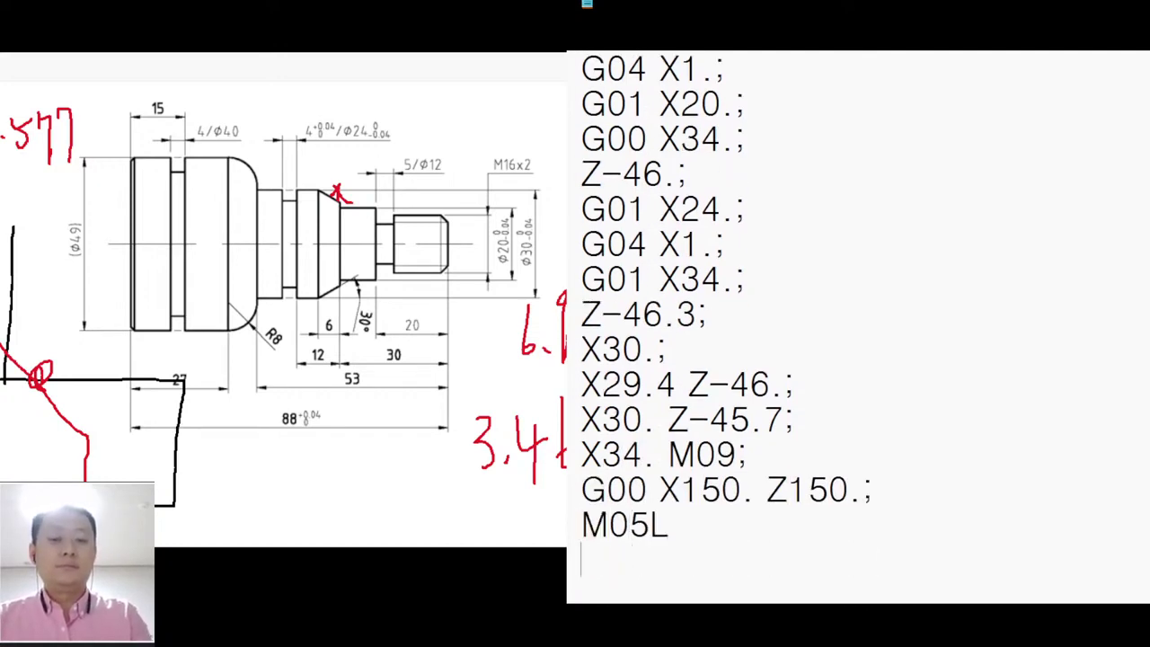
{"action": "key", "text": "BackSpace"}
{"action": "key", "text": "BackSpace"}
{"action": "type", "text": ";"}
{"action": "key", "text": "Return"}
{"action": "type", "text": "M05"}
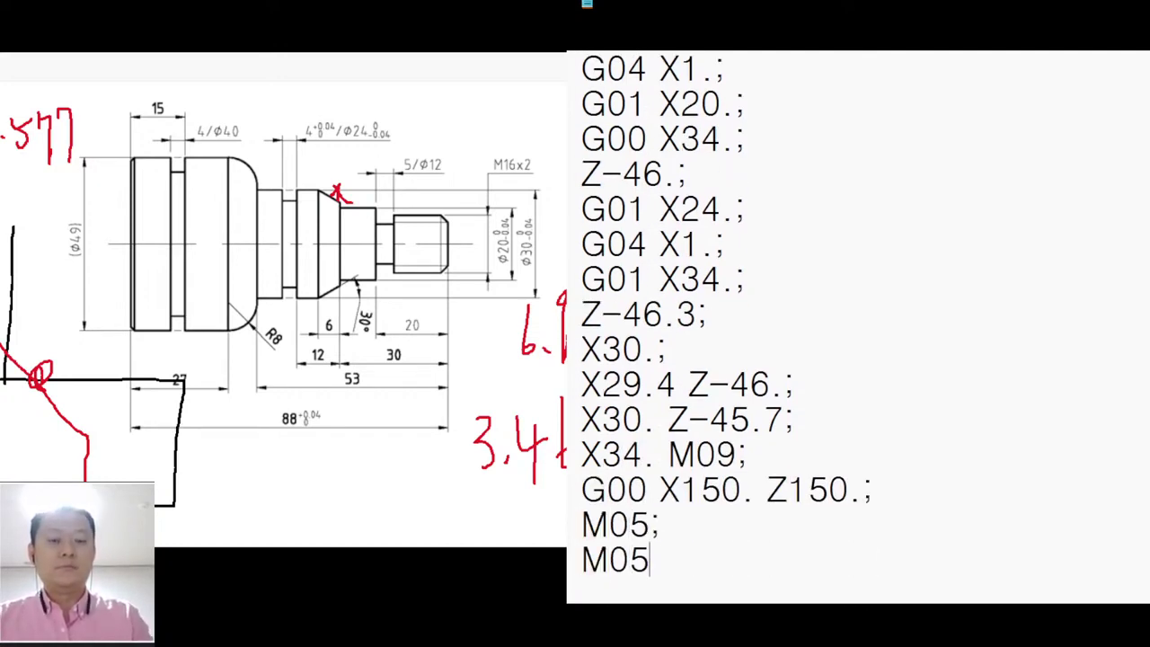
{"action": "key", "text": "BackSpace"}
{"action": "type", "text": "1;"}
{"action": "key", "text": "Return"}
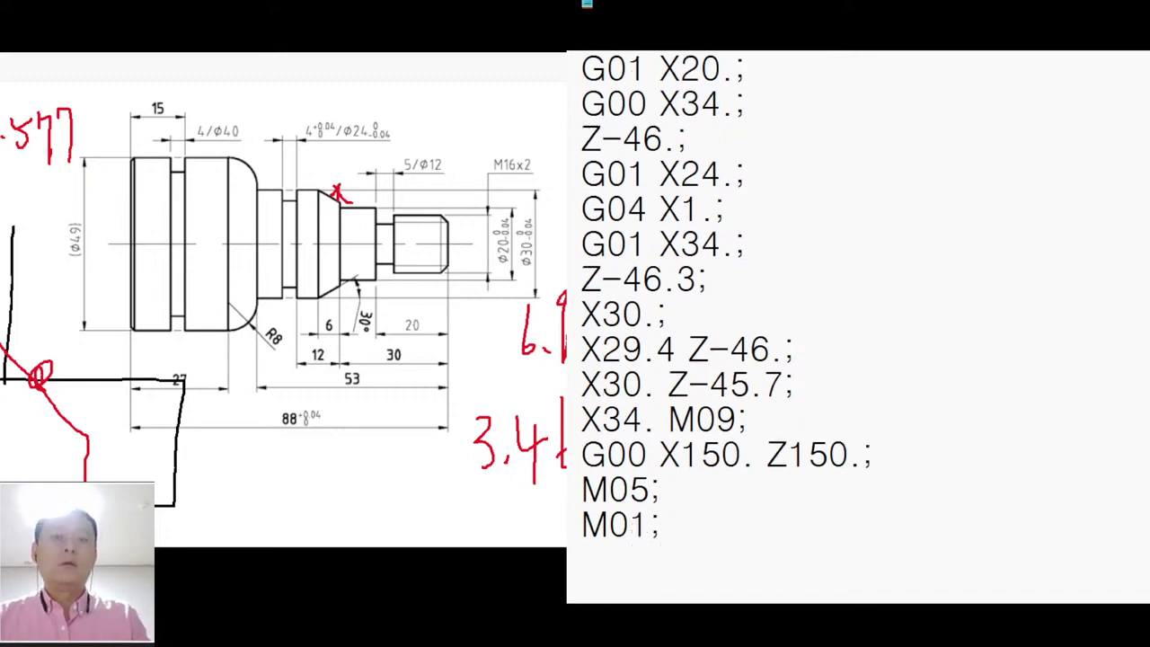
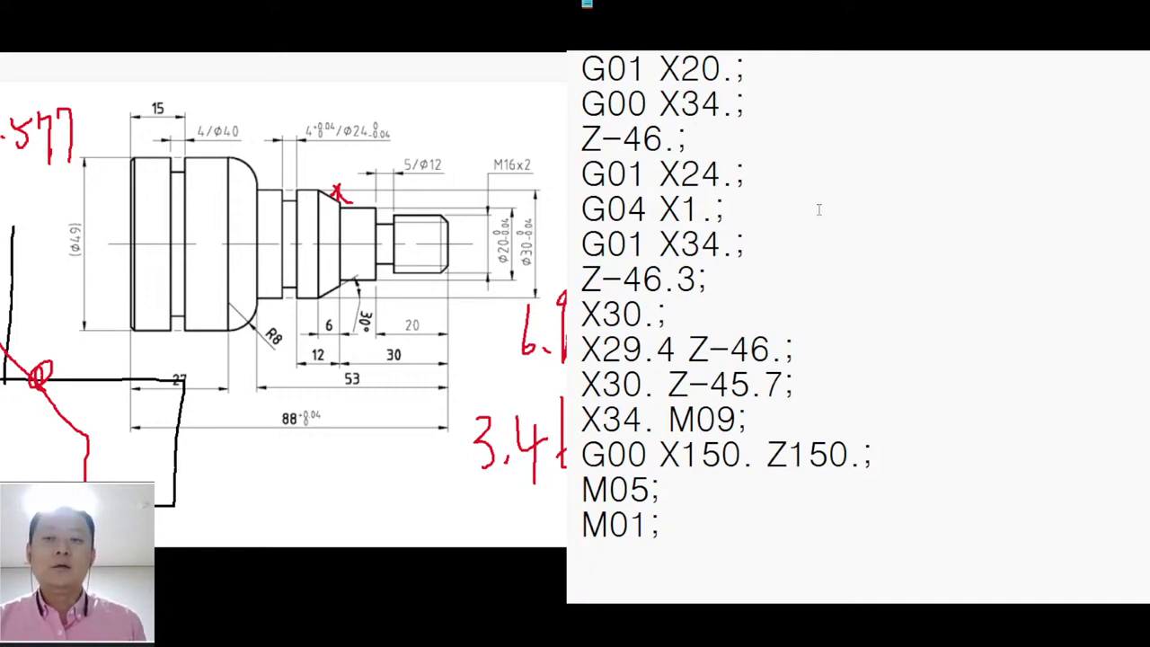
Below M01, add the lines T0707;, G97 S800 M03; and G00 X20. Z2.;
{"action": "key", "text": "Return"}
{"action": "type", "text": "T070"}
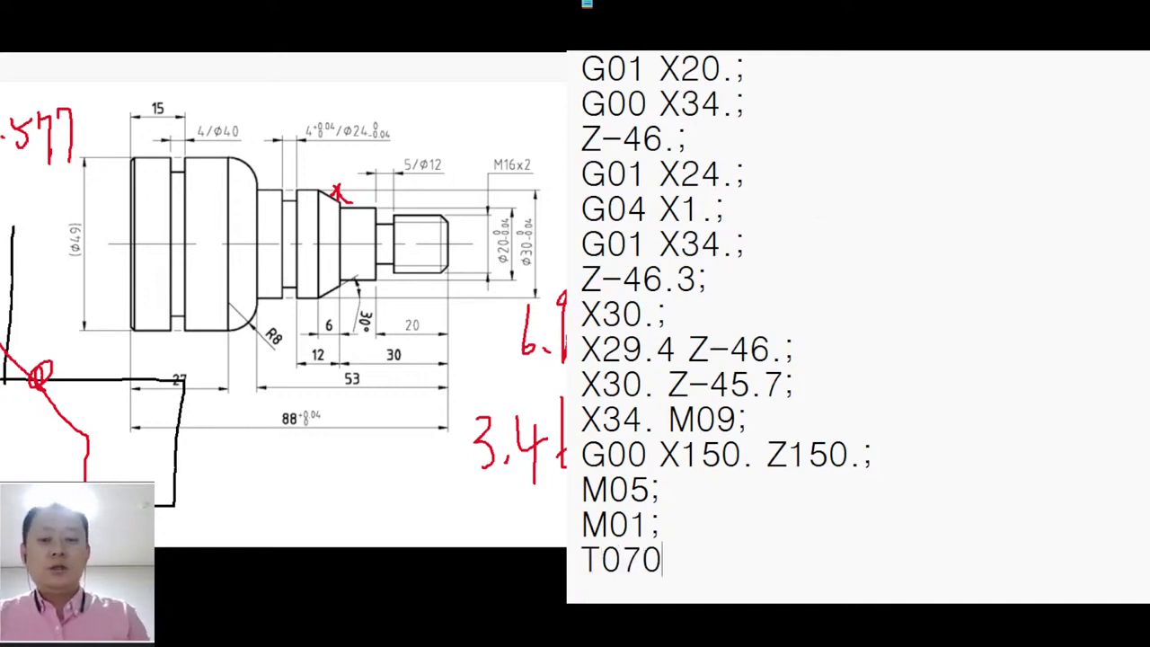
{"action": "type", "text": "7;"}
{"action": "key", "text": "Return"}
{"action": "type", "text": "G97 S80"}
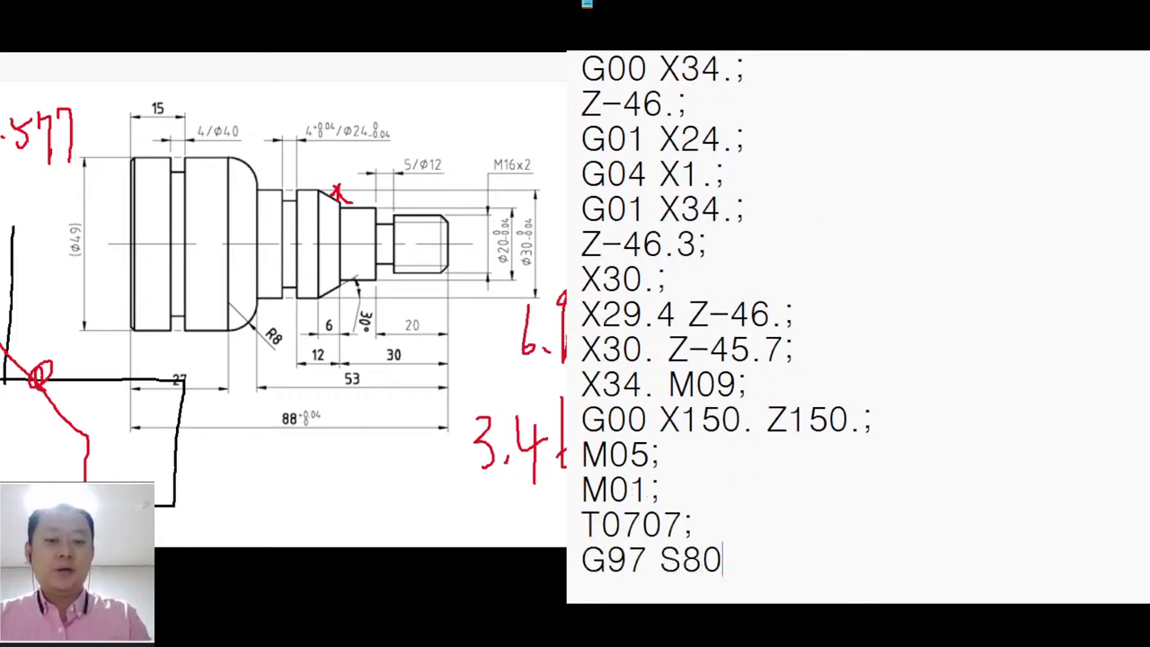
{"action": "type", "text": "0 M03L"}
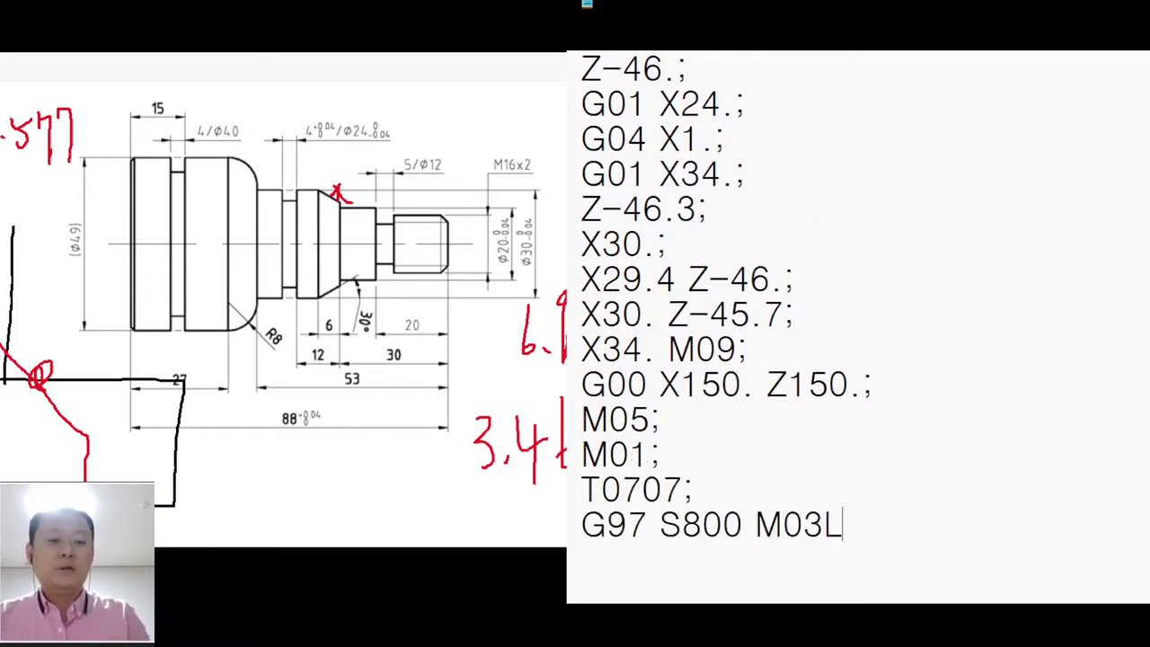
{"action": "key", "text": "BackSpace"}
{"action": "type", "text": ";"}
{"action": "key", "text": "Return"}
{"action": "type", "text": "G00 X"}
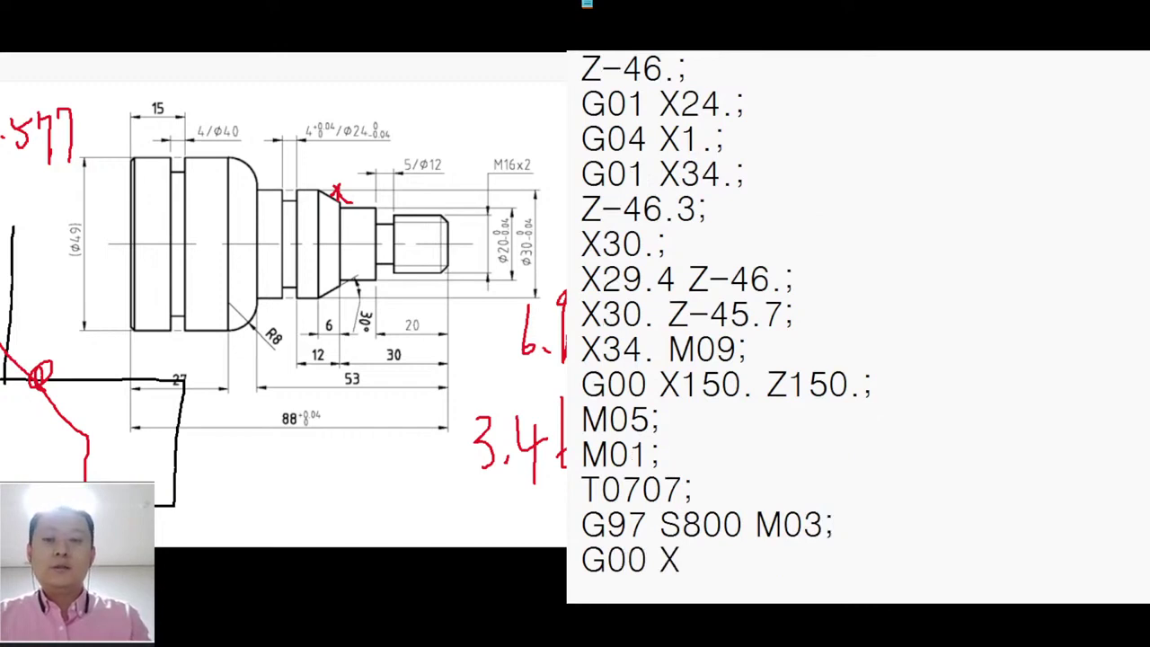
{"action": "type", "text": "20. Z"}
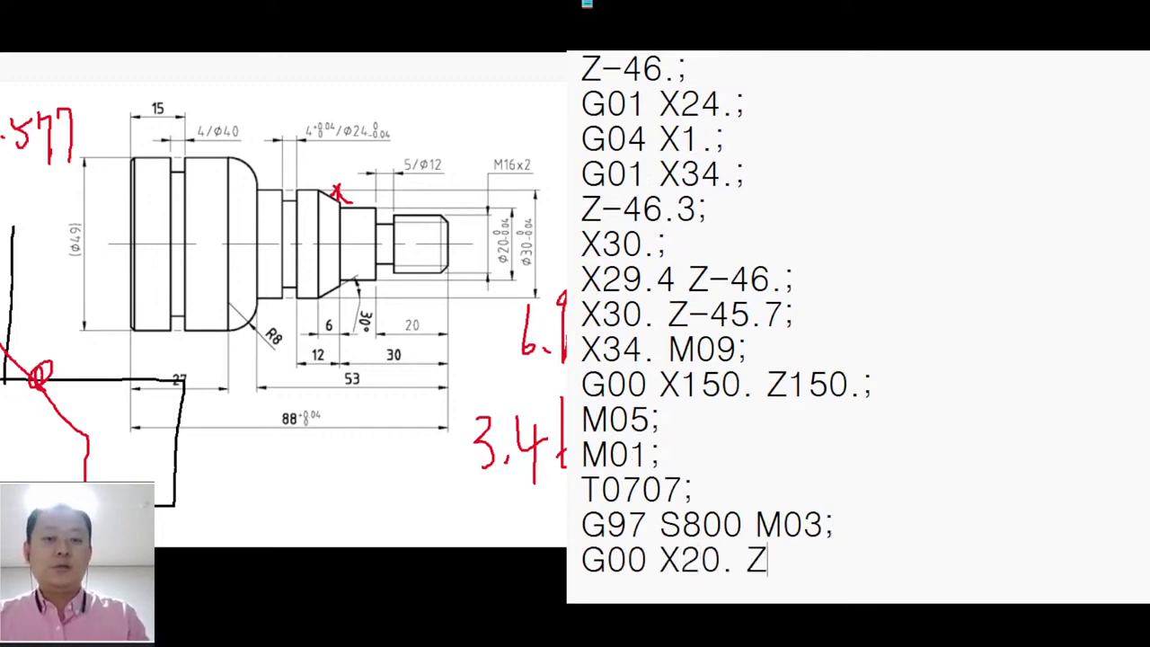
{"action": "type", "text": "2.;"}
{"action": "key", "text": "Return"}
Add the threading cycle line G92 X15.5 Z-19. R0. F2. M08;, fixing typos along the way
{"action": "type", "text": "G91"}
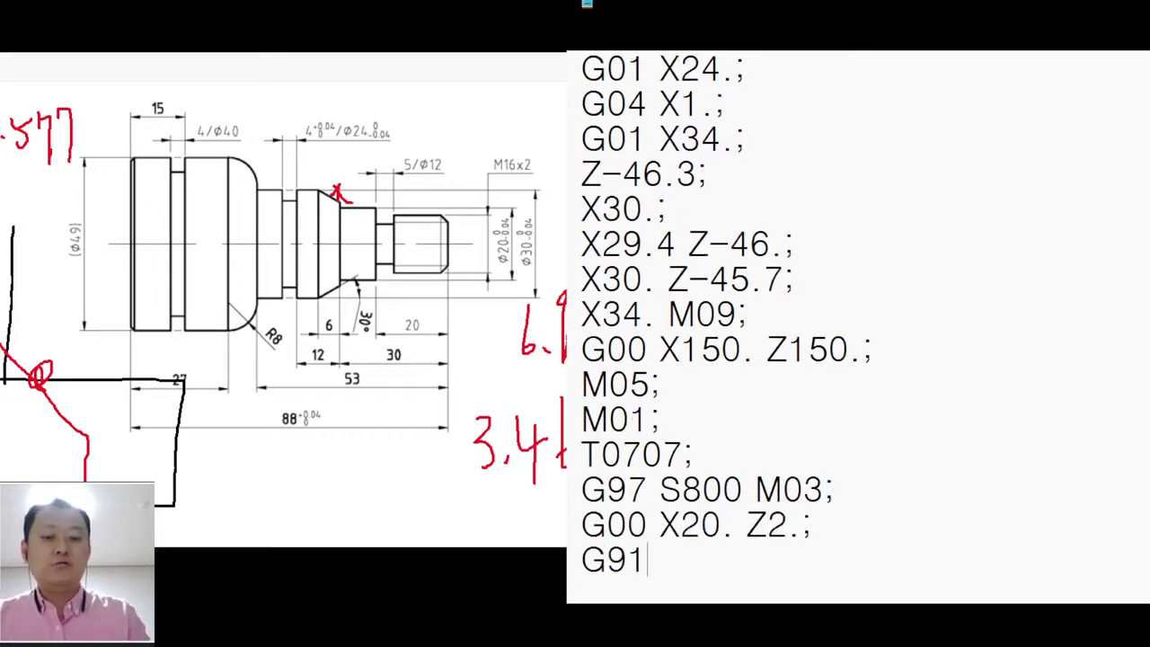
{"action": "type", "text": " X"}
{"action": "key", "text": "BackSpace"}
{"action": "key", "text": "BackSpace"}
{"action": "key", "text": "BackSpace"}
{"action": "type", "text": "2"}
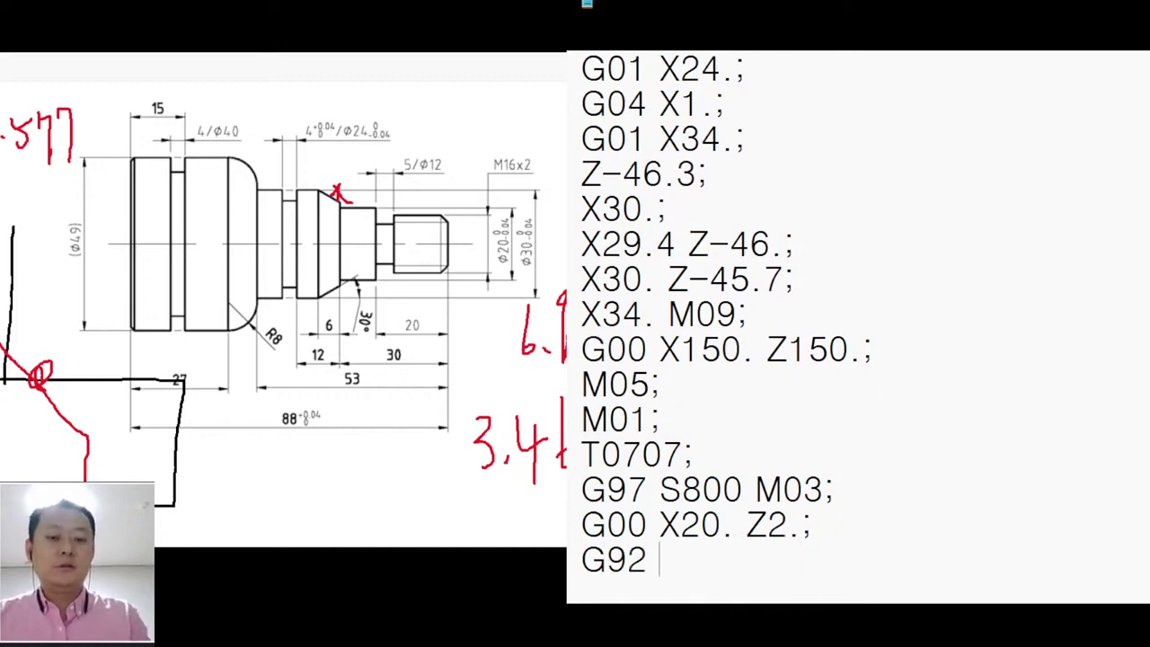
{"action": "type", "text": " X15.4"}
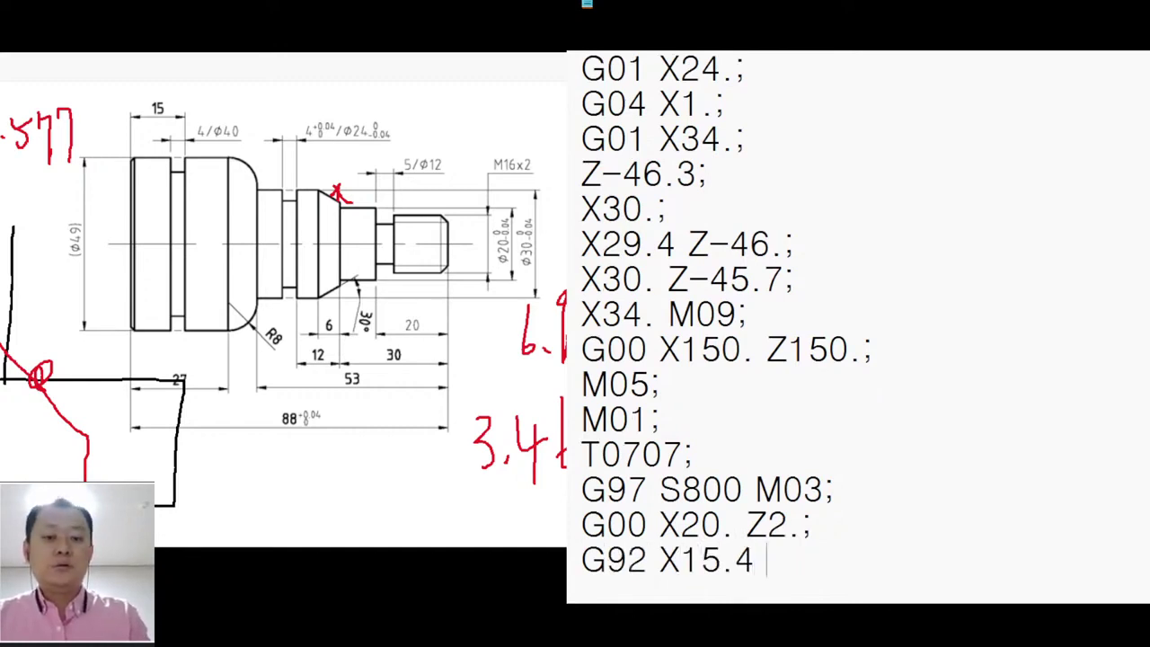
{"action": "key", "text": "BackSpace"}
{"action": "type", "text": "5 Z-2"}
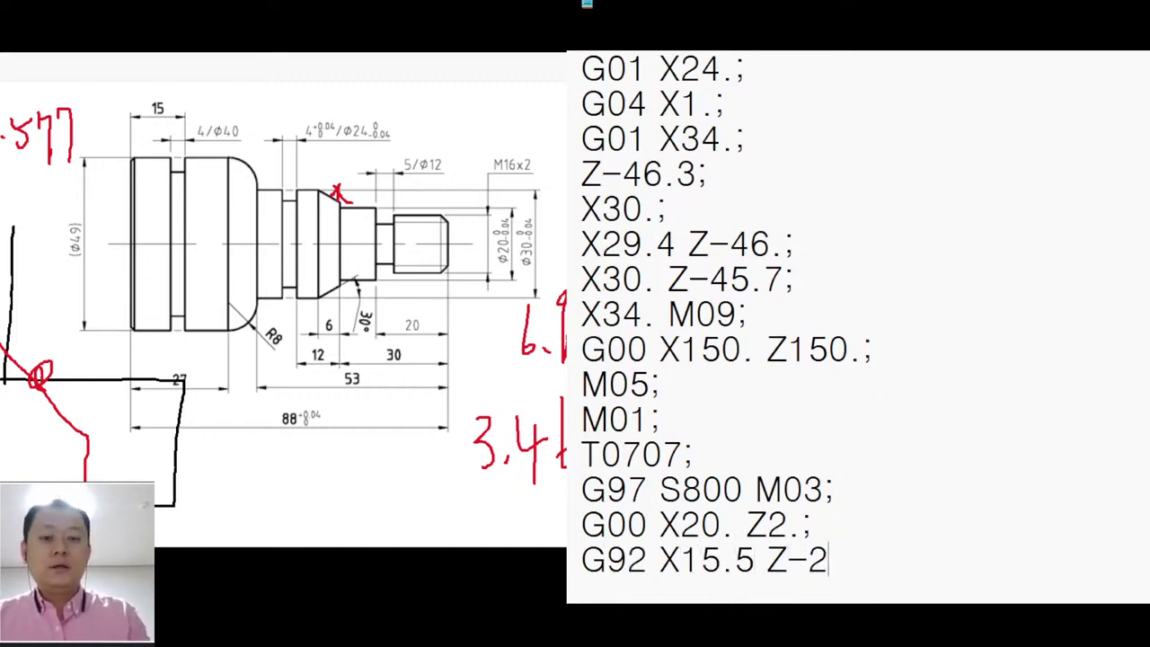
{"action": "key", "text": "BackSpace"}
{"action": "type", "text": "19. R0. "}
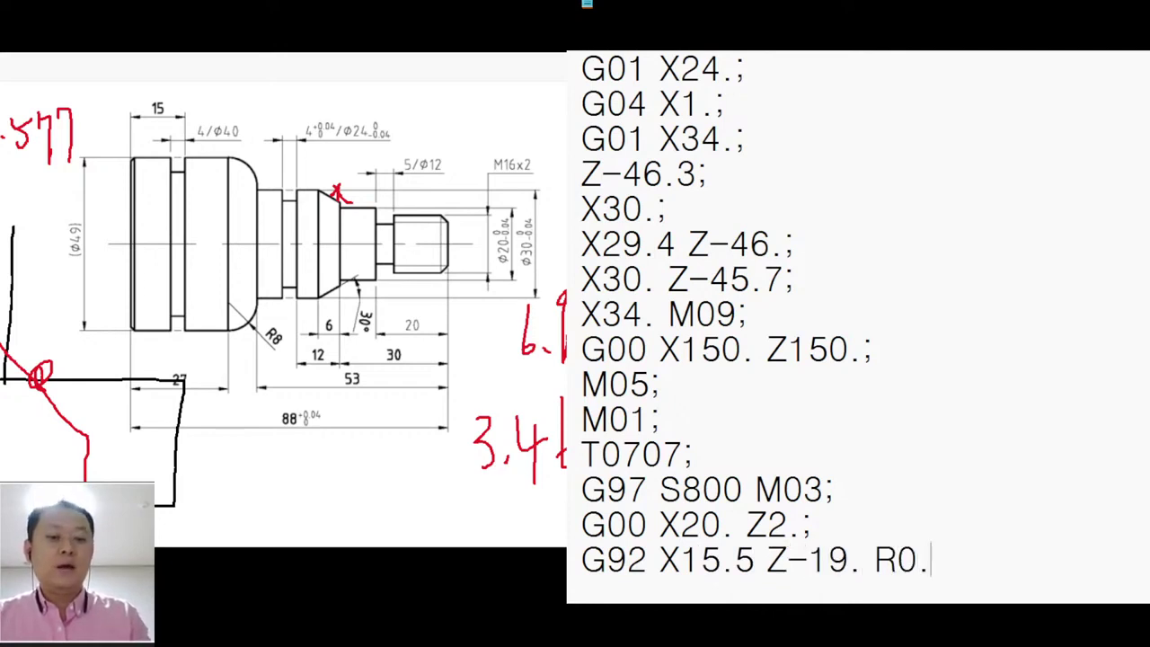
{"action": "type", "text": "F"}
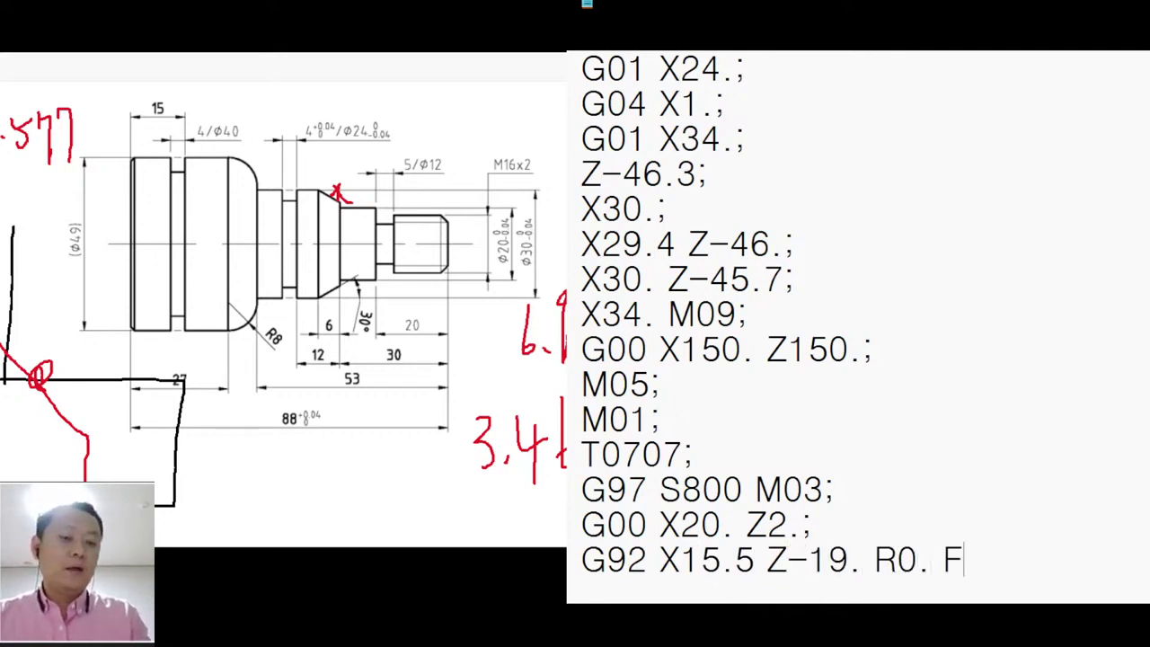
{"action": "type", "text": "2."}
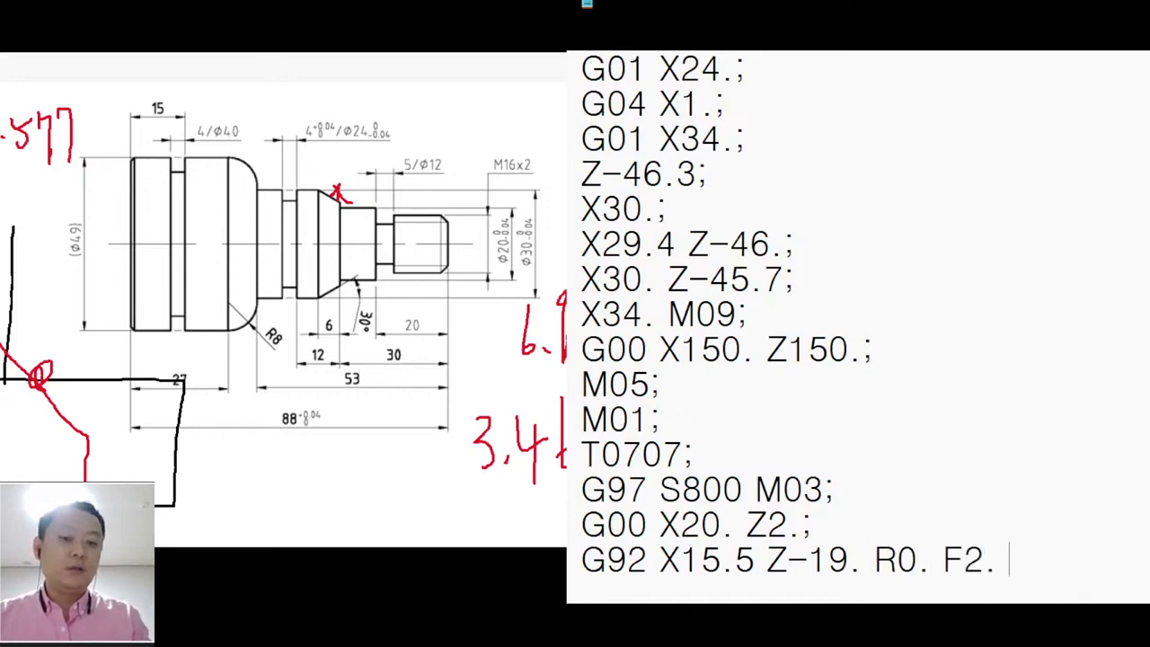
{"action": "type", "text": " M08;"}
{"action": "key", "text": "Return"}
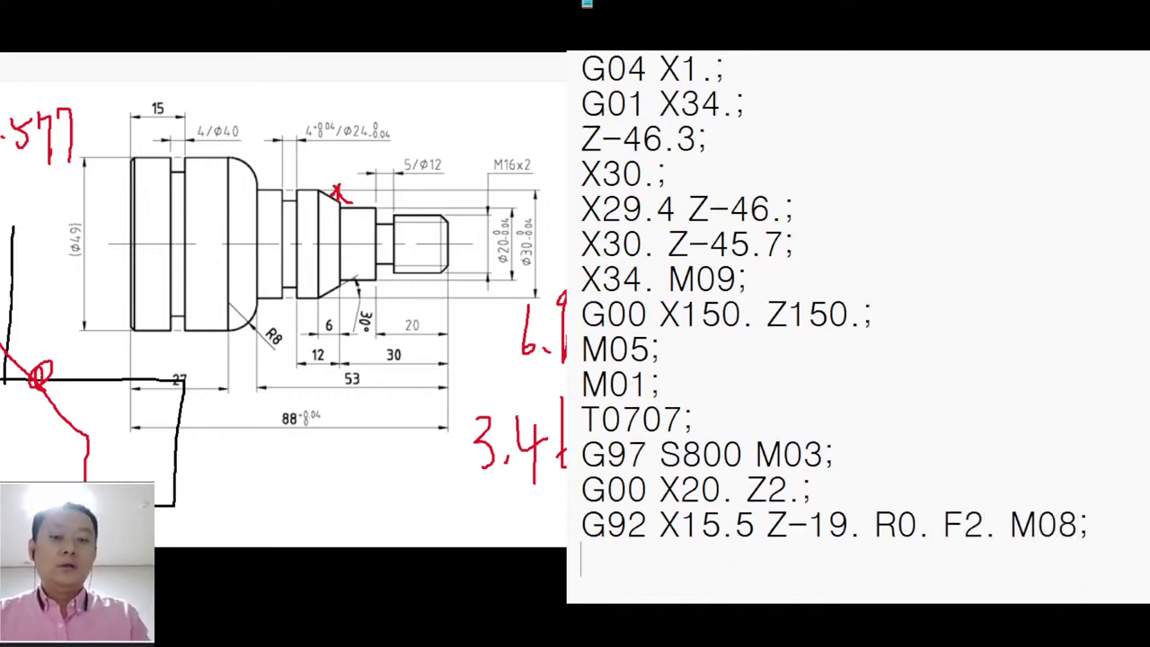
Add thread pass lines X15., X14.5, X14.25, X14. and X13.8 after the G92 line
{"action": "type", "text": "X15.; "}
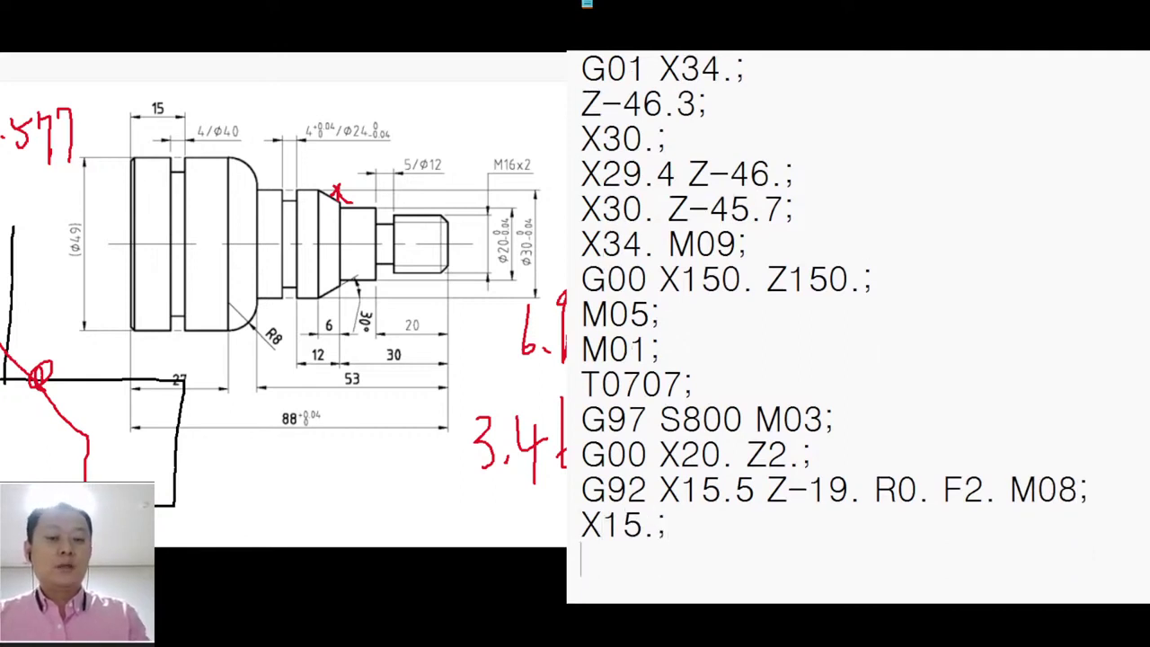
{"action": "type", "text": "X14."}
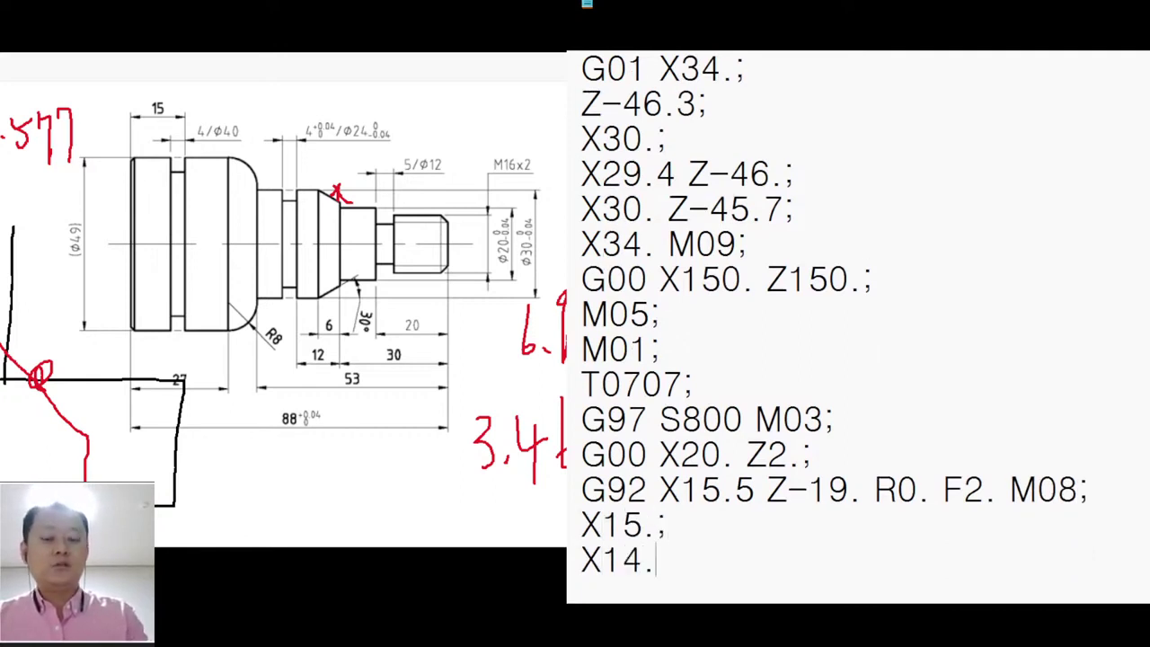
{"action": "type", "text": "5;"}
{"action": "key", "text": "Return"}
{"action": "type", "text": "X"}
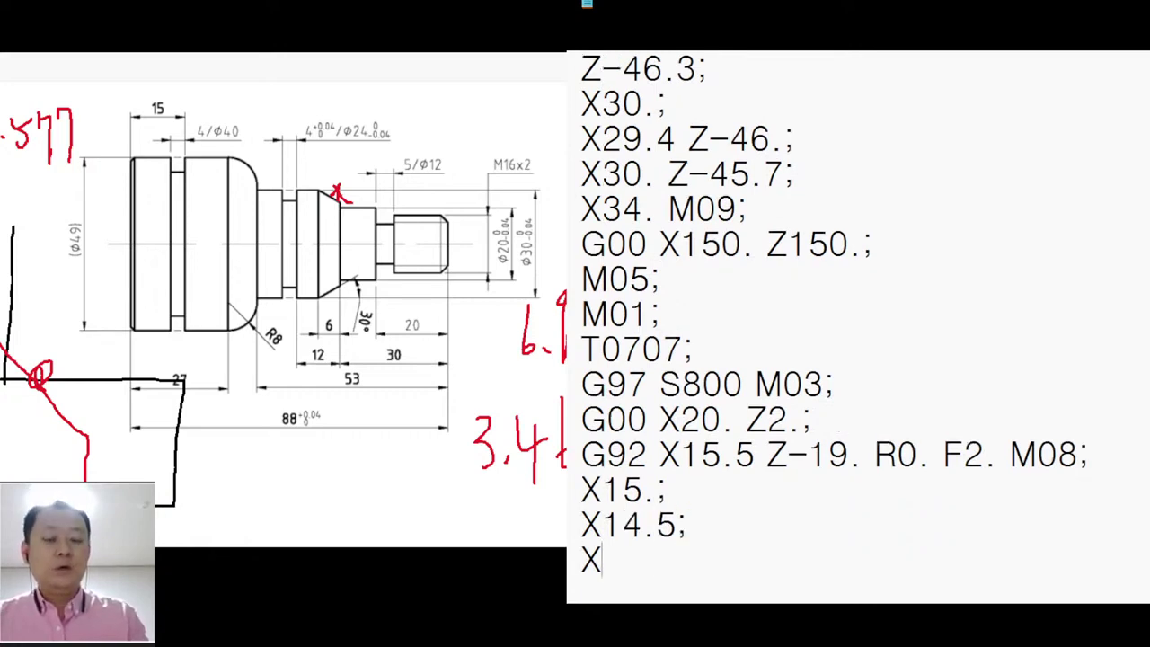
{"action": "type", "text": "14.25;"}
{"action": "key", "text": "Return"}
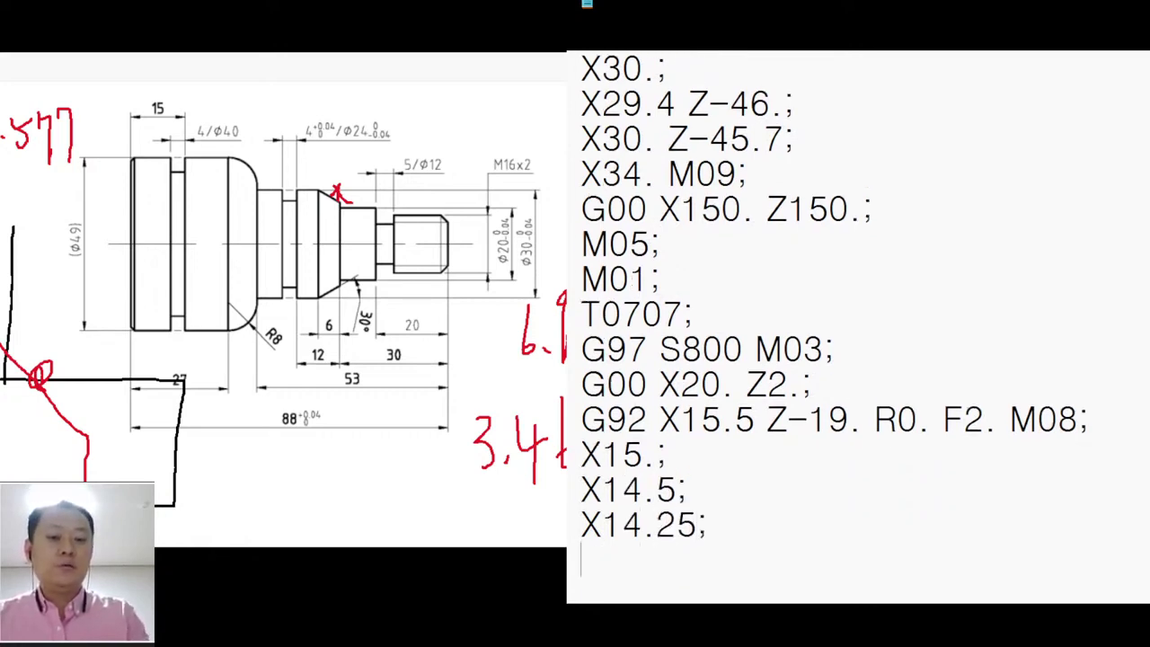
{"action": "type", "text": "X14.;"}
{"action": "key", "text": "Return"}
{"action": "type", "text": "X13"}
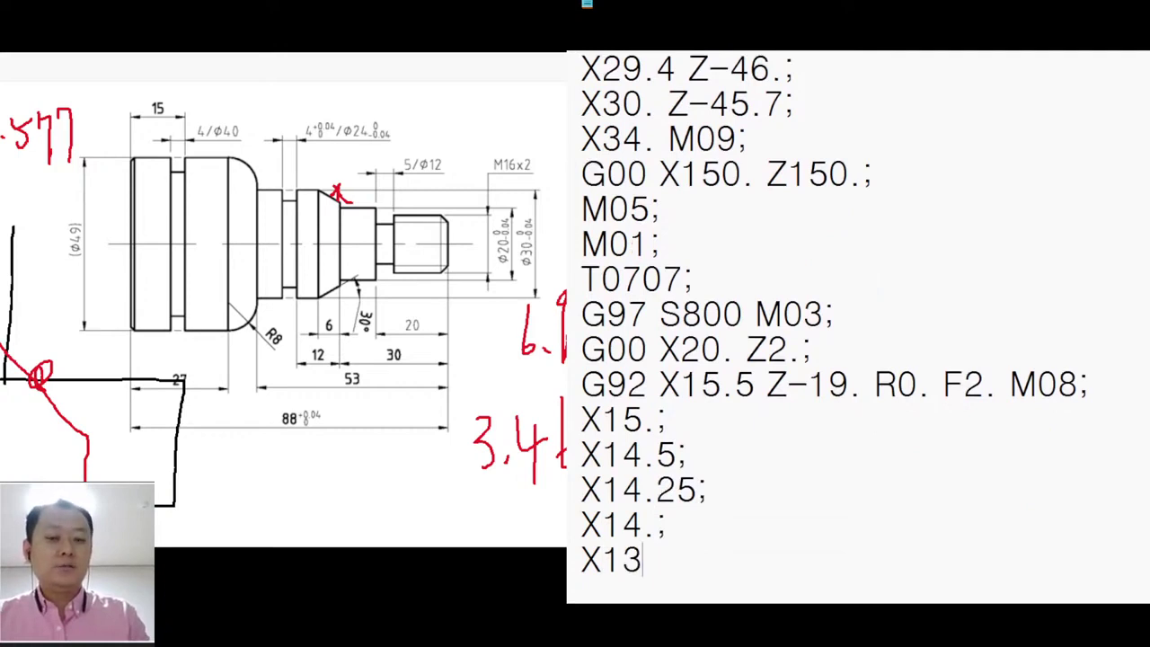
{"action": "type", "text": ".8;"}
{"action": "key", "text": "Return"}
Add the final passes X13.7; and X13.6;, removing a stray character and a duplicate line
{"action": "type", "text": "X13"}
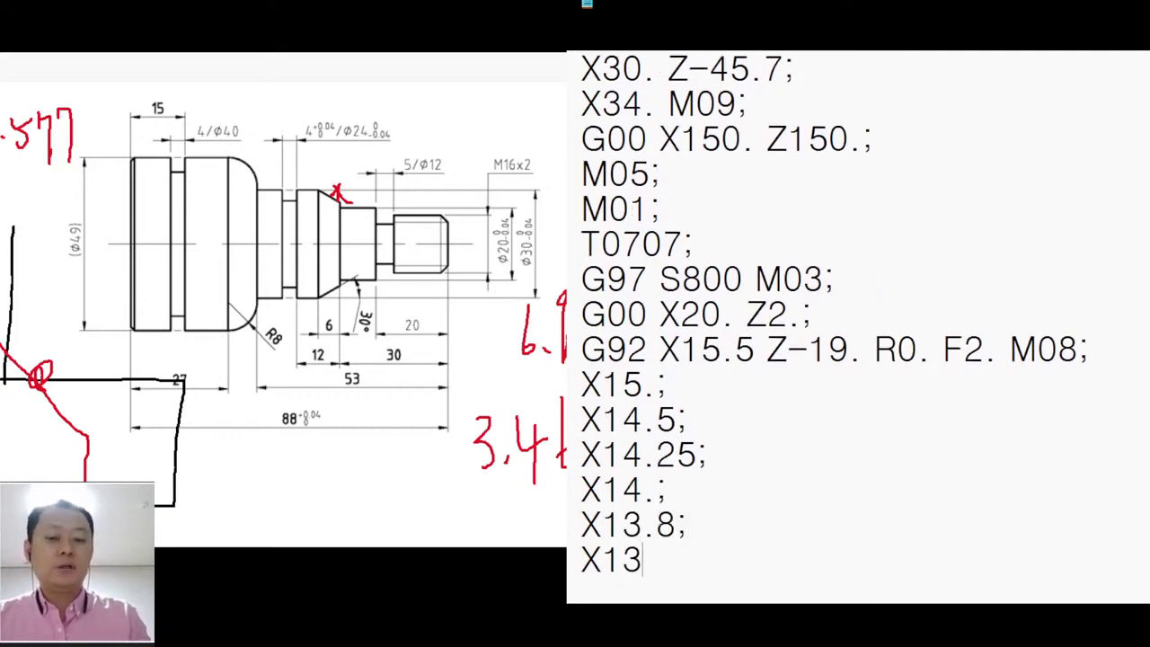
{"action": "type", "text": ".7\\"}
{"action": "key", "text": "BackSpace"}
{"action": "key", "text": "Return"}
{"action": "key", "text": "BackSpace"}
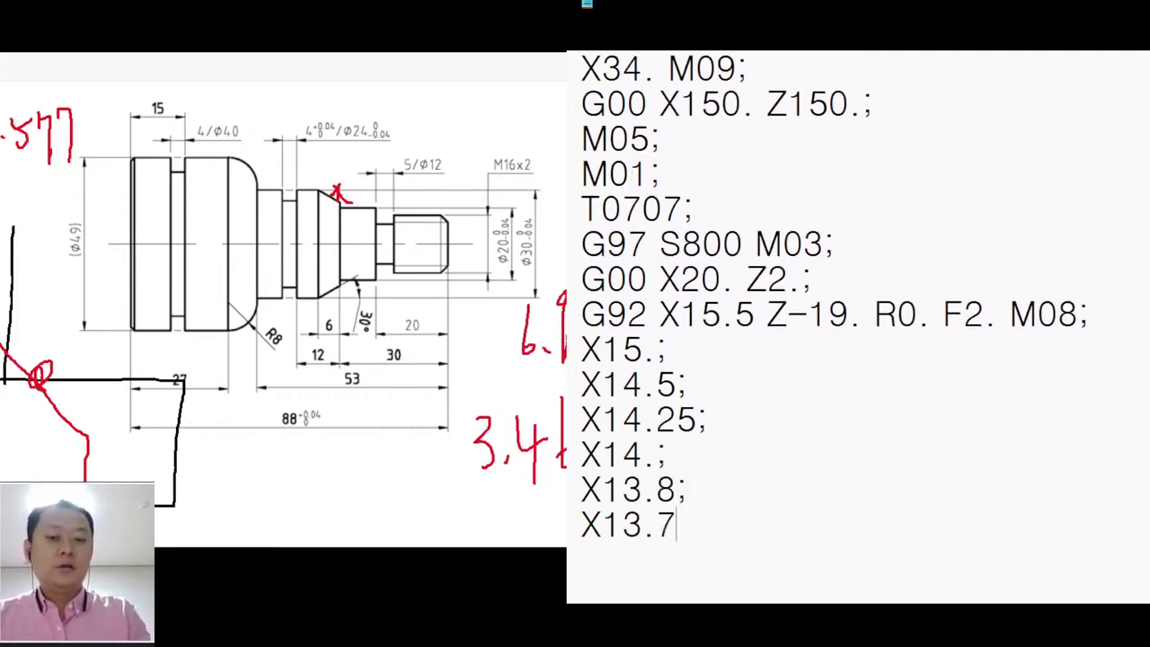
{"action": "type", "text": ";"}
{"action": "key", "text": "Return"}
{"action": "type", "text": "X13.6"}
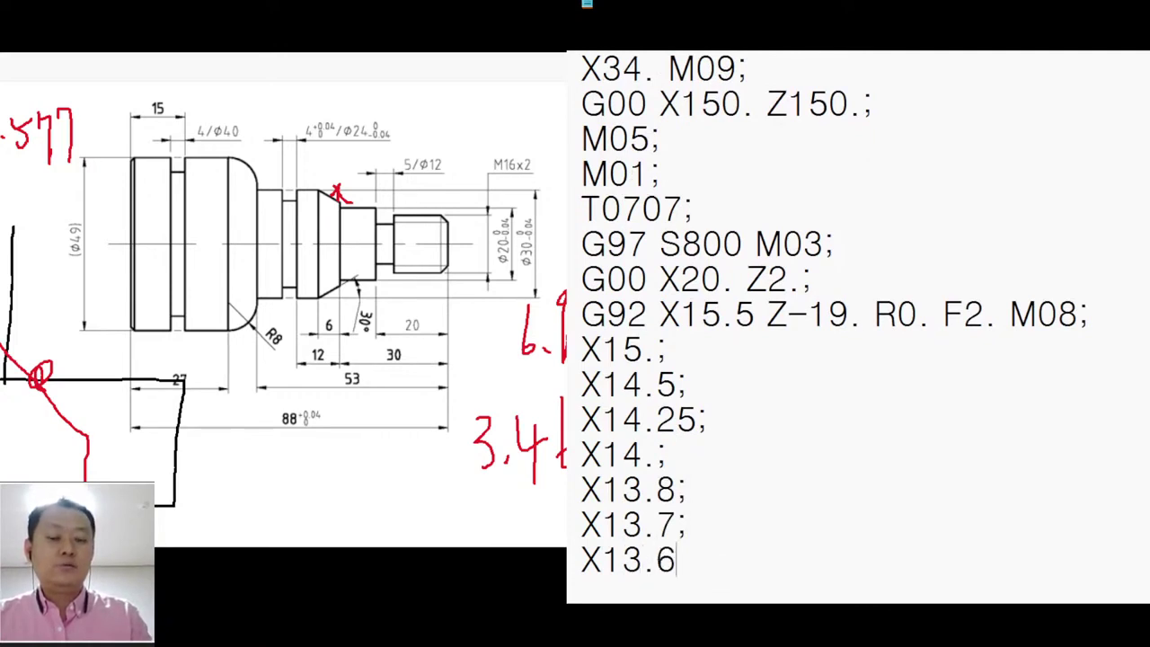
{"action": "type", "text": ";"}
{"action": "key", "text": "Up"}
{"action": "key", "text": "Home"}
{"action": "key", "text": "shift+Down"}
{"action": "key", "text": "Delete"}
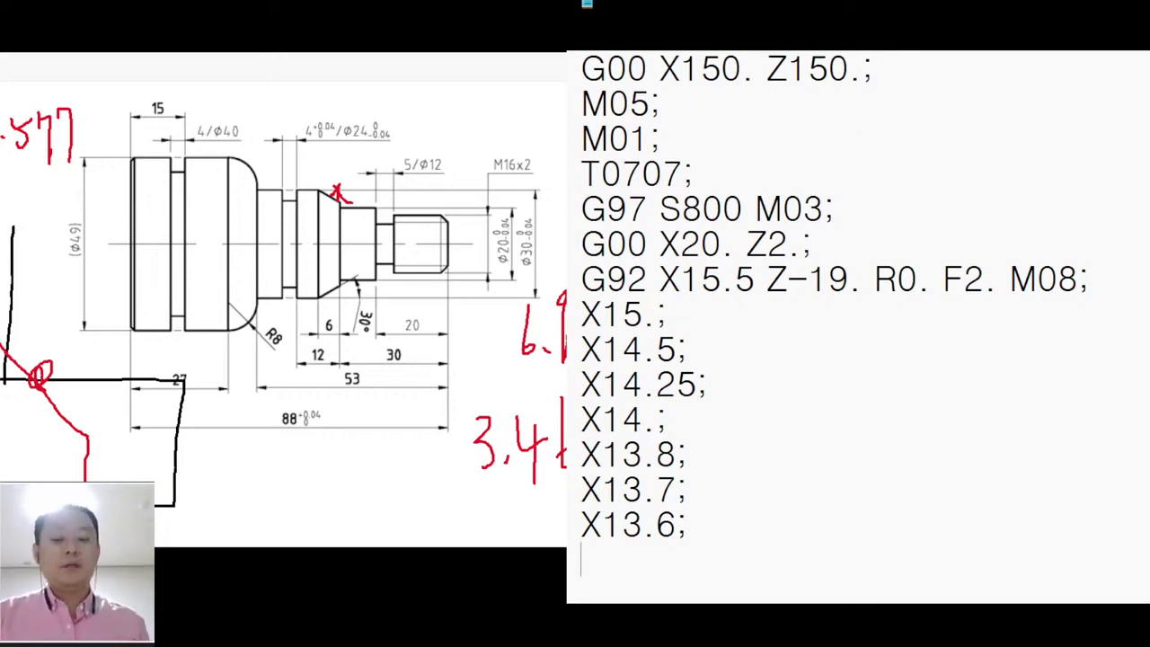
End the program with G00 X150. Z150. M09;, M05;, M02; and %, then review the code
{"action": "type", "text": "G00 X150. Z150"}
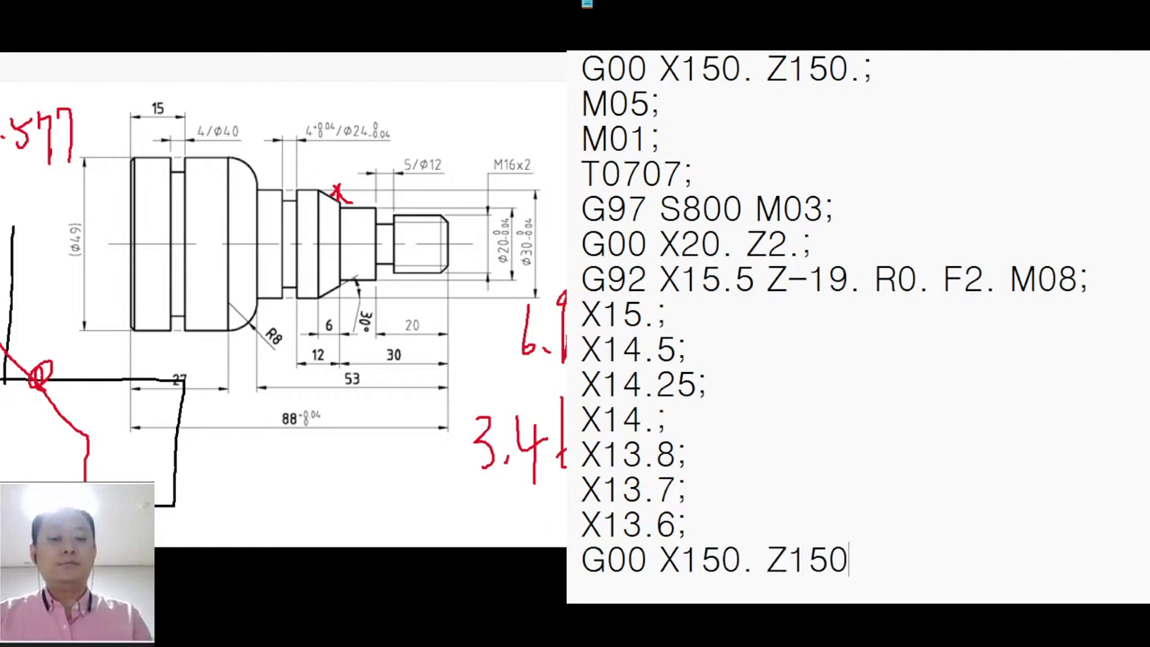
{"action": "type", "text": ". M09;"}
{"action": "key", "text": "Return"}
{"action": "type", "text": "M05"}
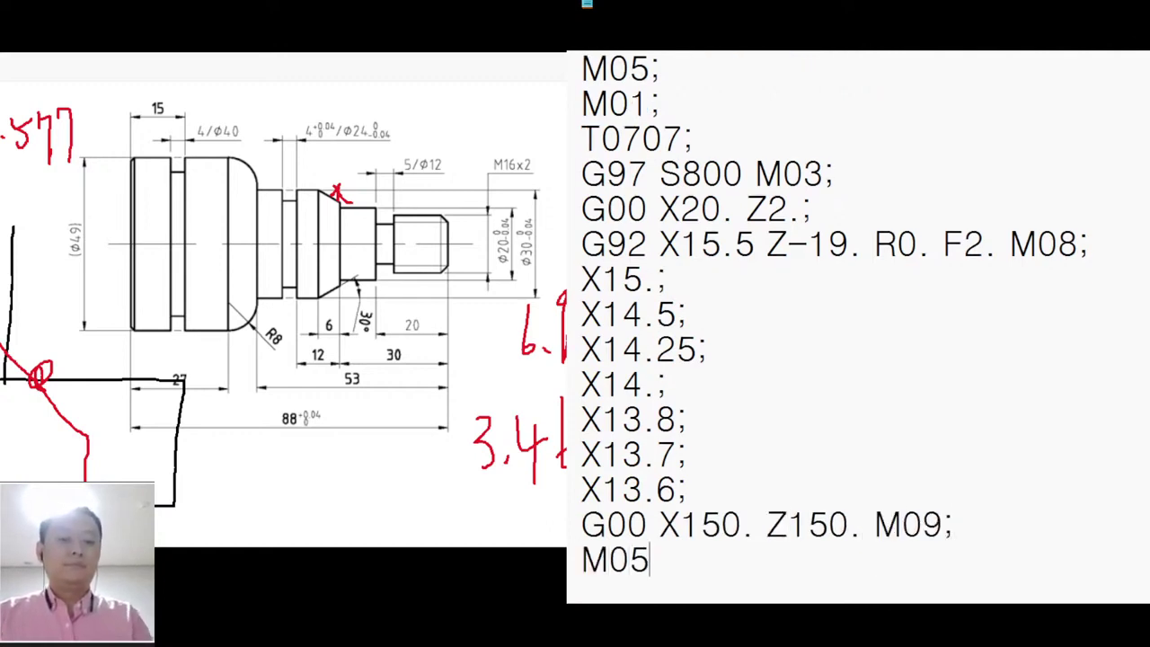
{"action": "type", "text": ";"}
{"action": "key", "text": "Return"}
{"action": "type", "text": "M02;"}
{"action": "key", "text": "Return"}
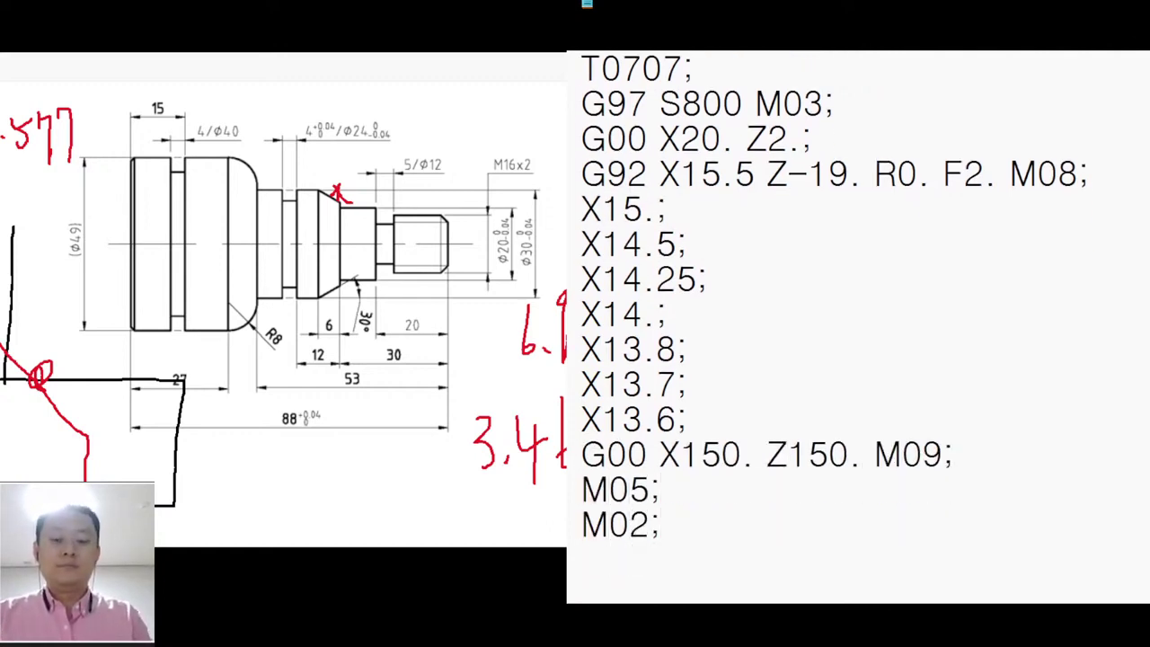
{"action": "type", "text": "%"}
{"action": "key", "text": "Return"}
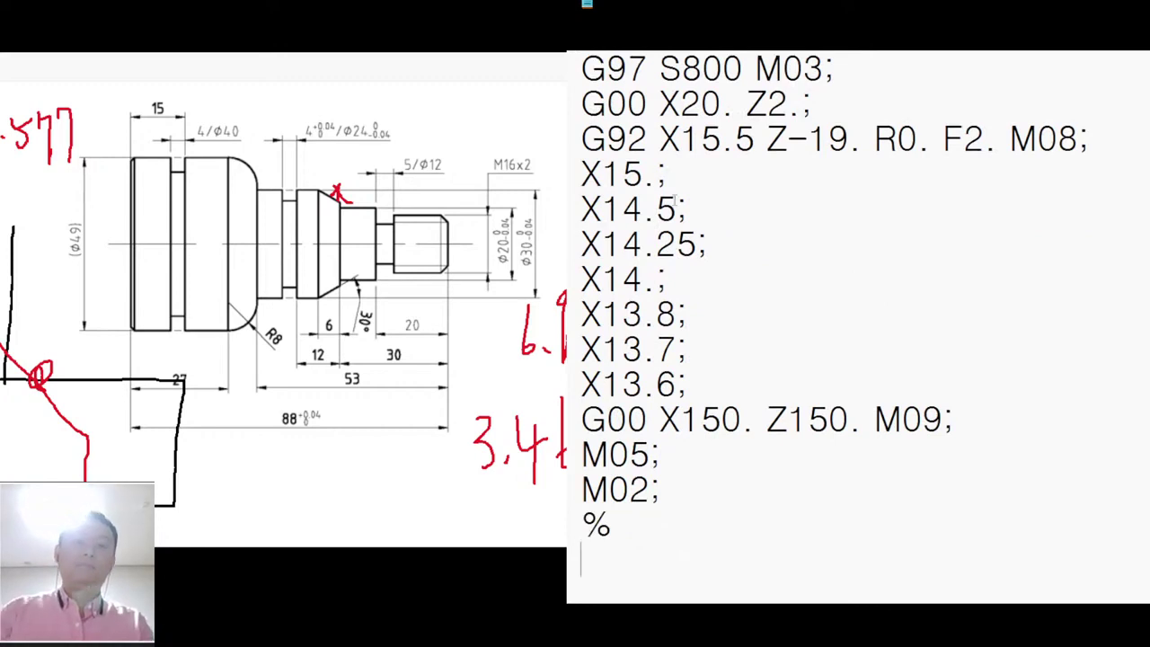
{"action": "key", "text": "Up"}
{"action": "key", "text": "Up"}
{"action": "key", "text": "Up"}
{"action": "key", "text": "Up"}
{"action": "key", "text": "Up"}
{"action": "key", "text": "Up"}
{"action": "key", "text": "Up"}
{"action": "key", "text": "Up"}
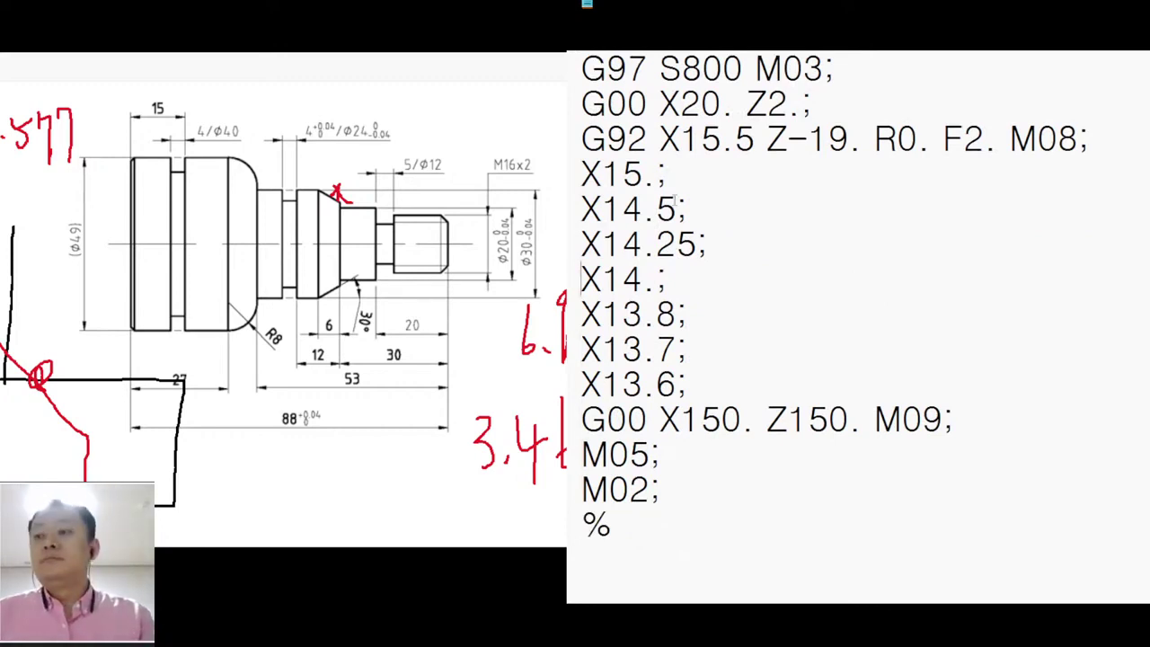
{"action": "key", "text": "Up"}
{"action": "key", "text": "Up"}
{"action": "key", "text": "Up"}
{"action": "key", "text": "Up"}
{"action": "key", "text": "Up"}
{"action": "key", "text": "Up"}
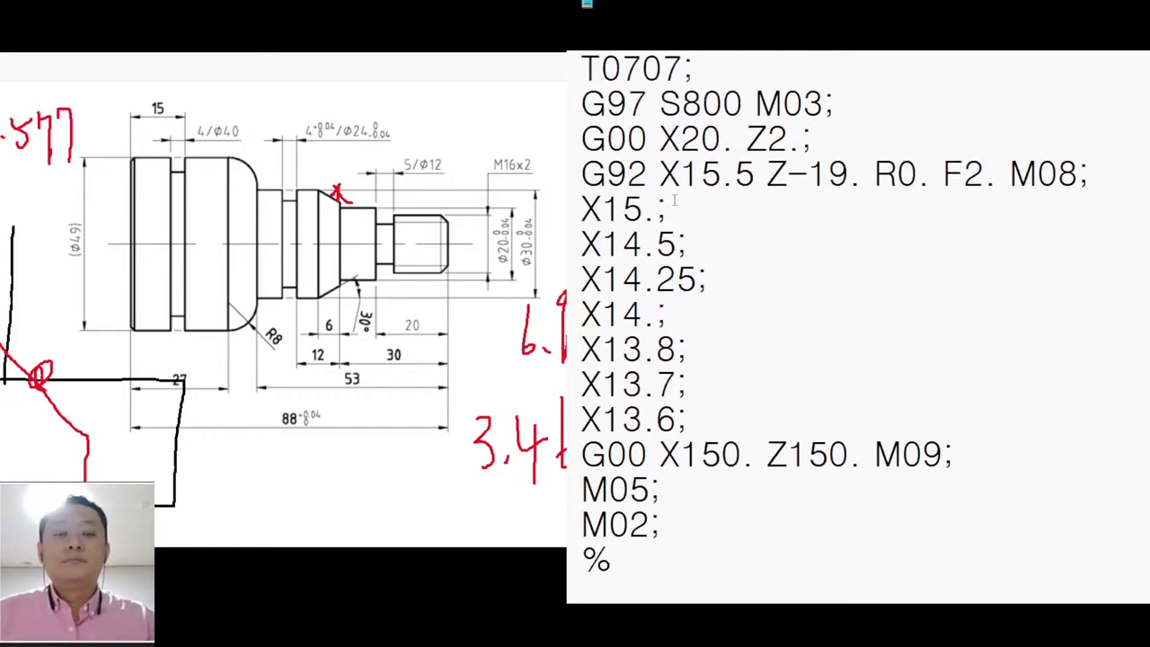
{"action": "key", "text": "Right"}
{"action": "key", "text": "Right"}
{"action": "key", "text": "Right"}
{"action": "key", "text": "Right"}
{"action": "key", "text": "Right"}
{"action": "key", "text": "Right"}
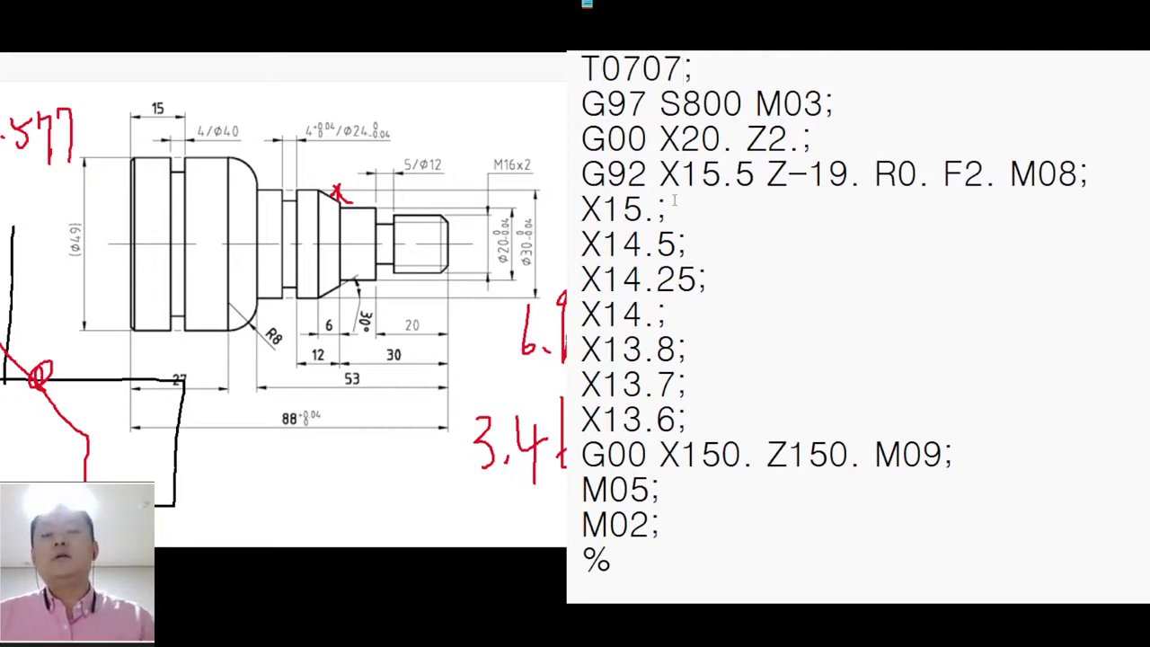